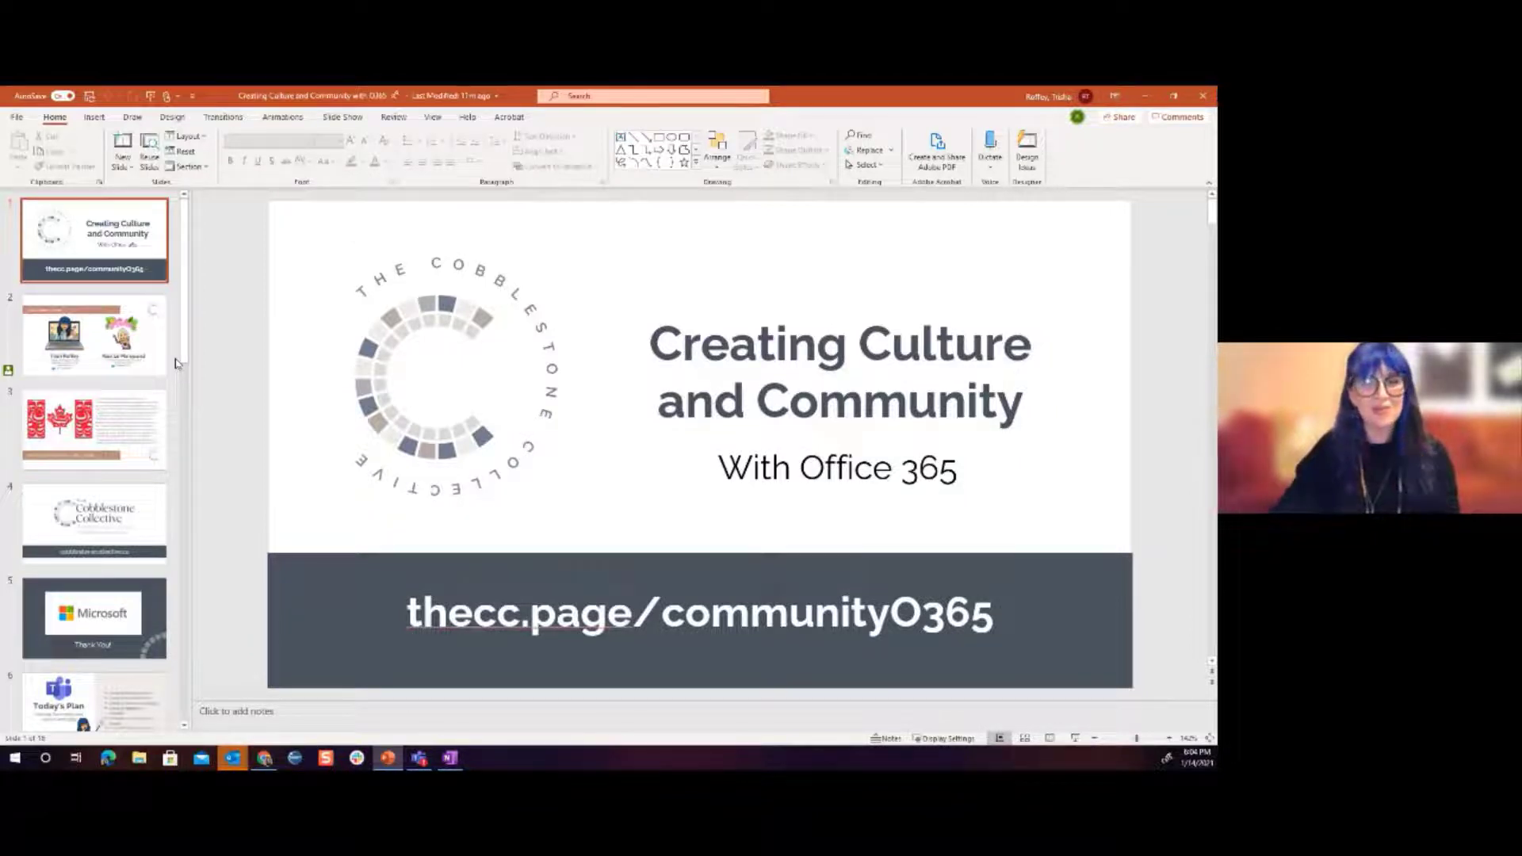
Step: Switch from the title slide to slide 2, 'Your Team for Today', introducing the two presenters
left_click(94, 330)
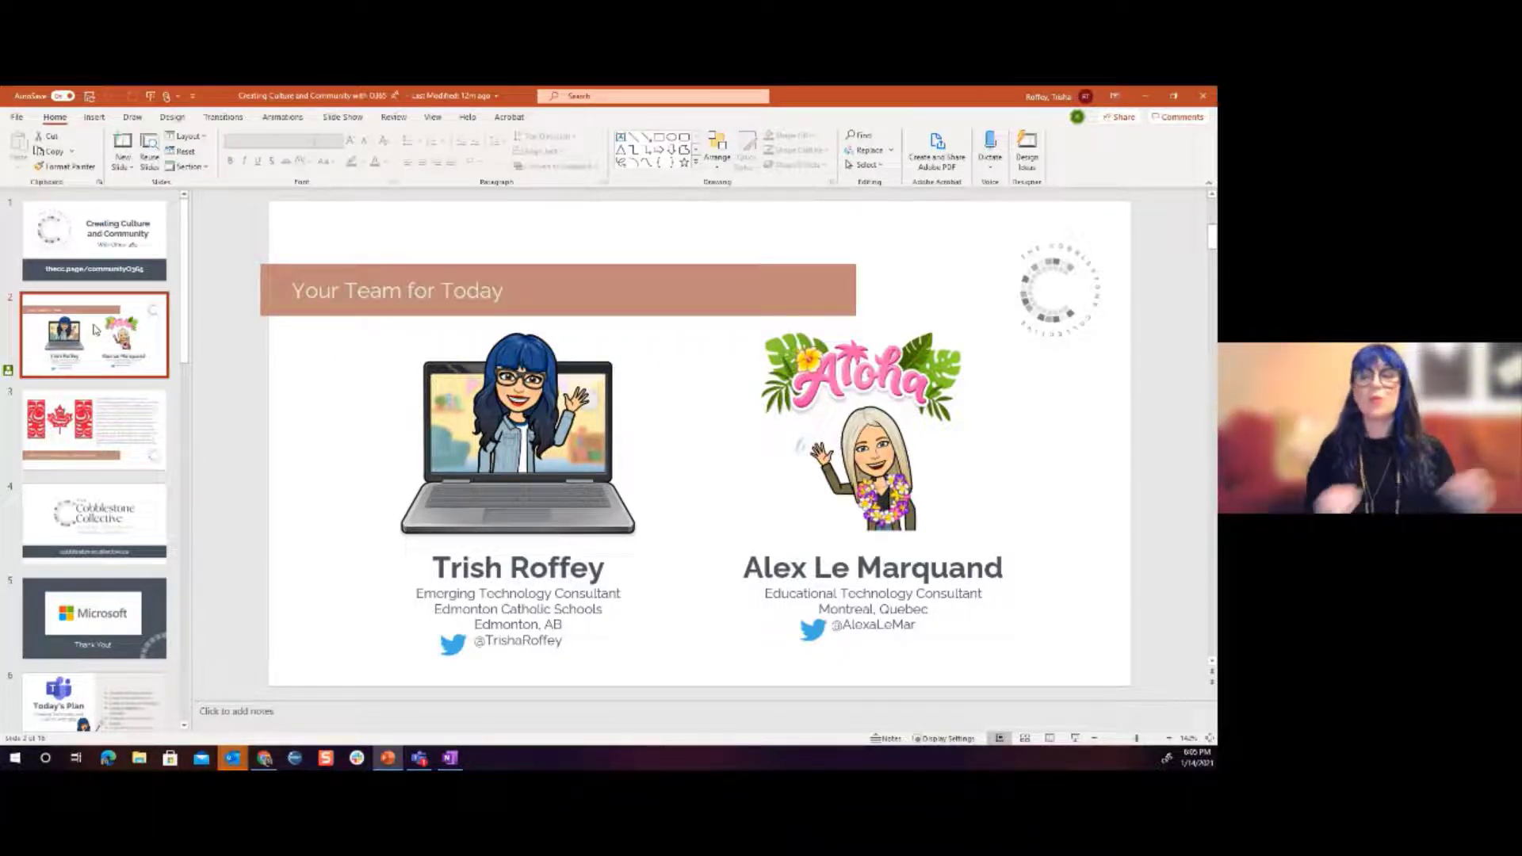
Step: Go to slide 3, the 'Land Acknowledgement - native-land.ca' slide with the Treaty 6 text
left_click(105, 455)
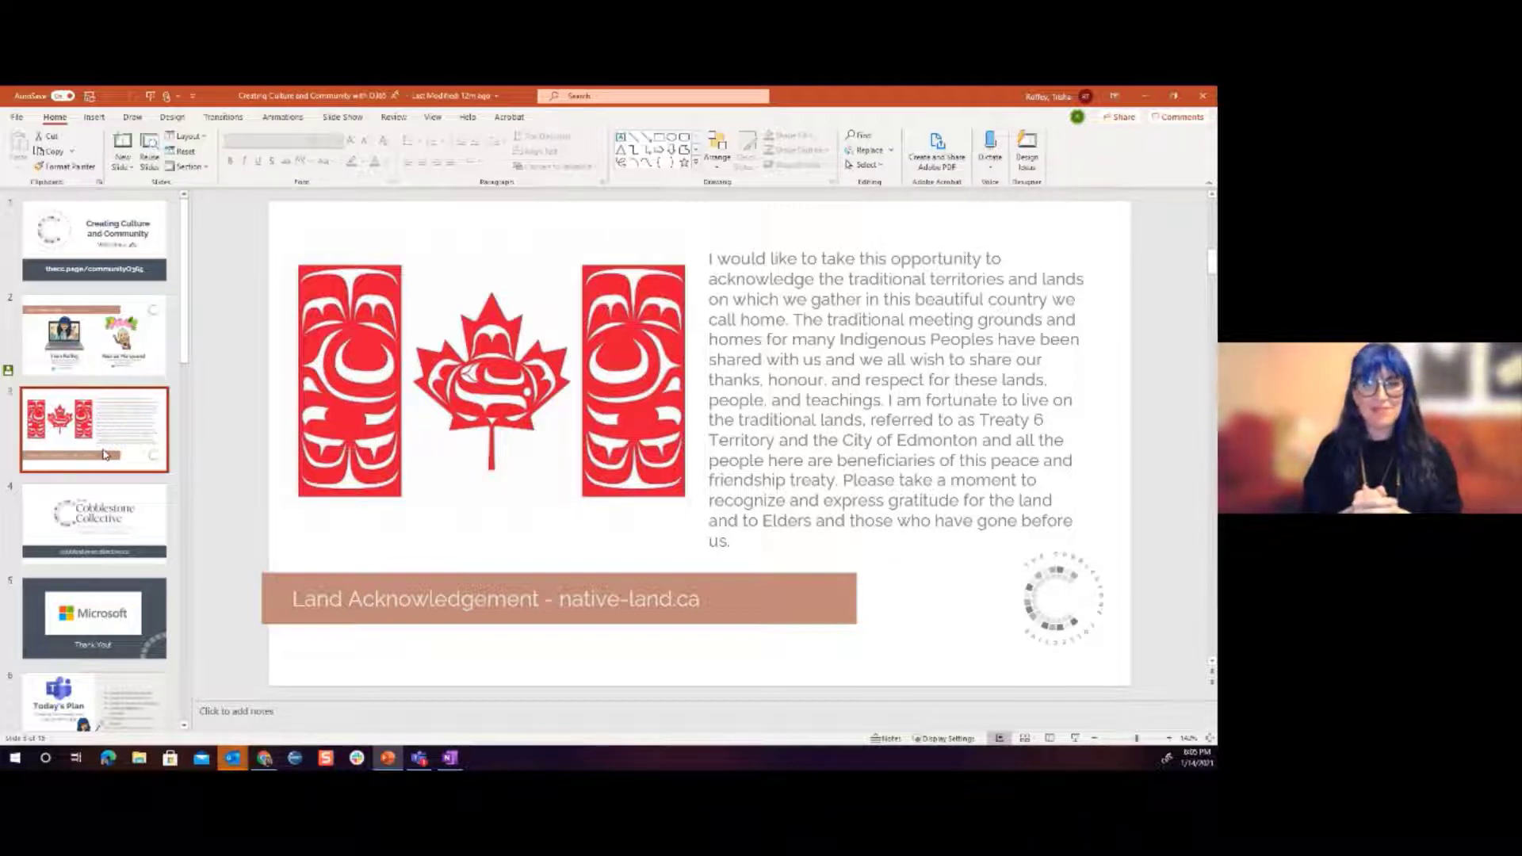
Step: Move through slide 4's Cobblestone Collective logo to slide 5, the Microsoft 'Thank You!' slide
left_click(132, 523)
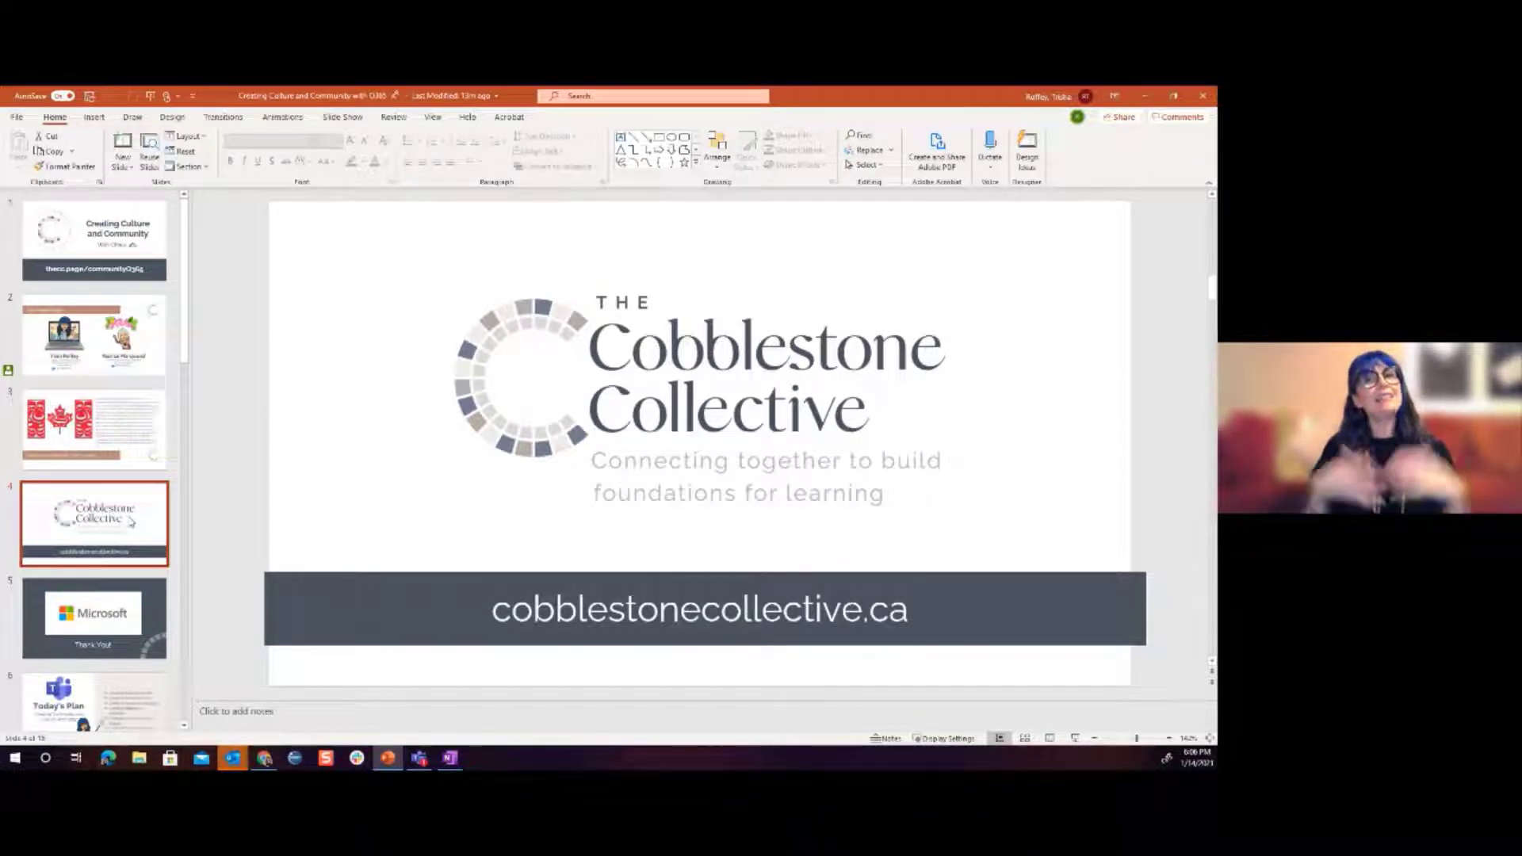
left_click(110, 615)
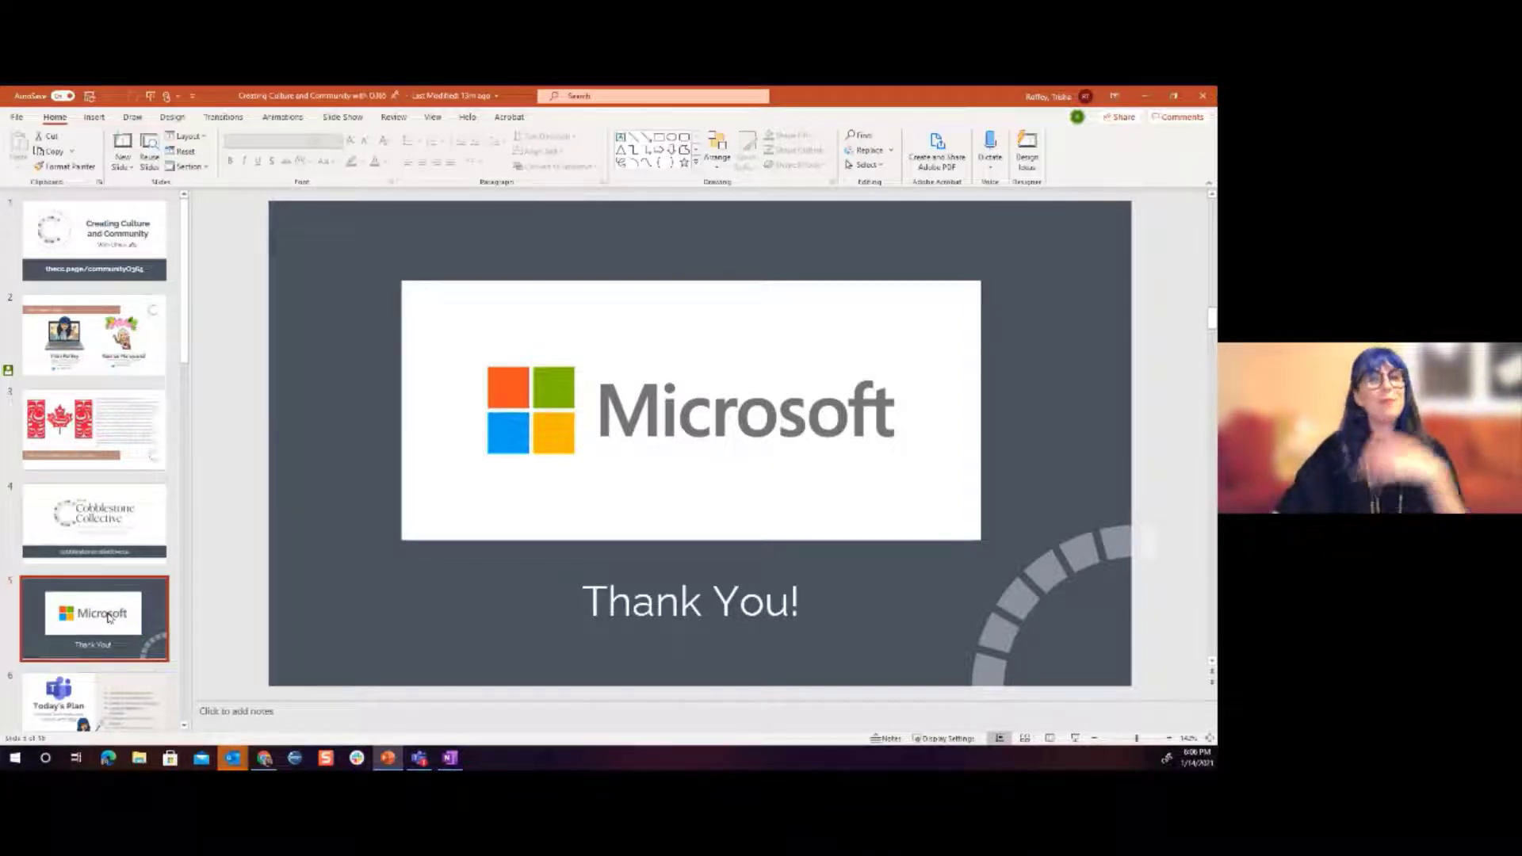
Step: Show slide 6, 'Today's Plan', listing activities from Collaborative PowerPoint to Fun and Games
left_click(99, 708)
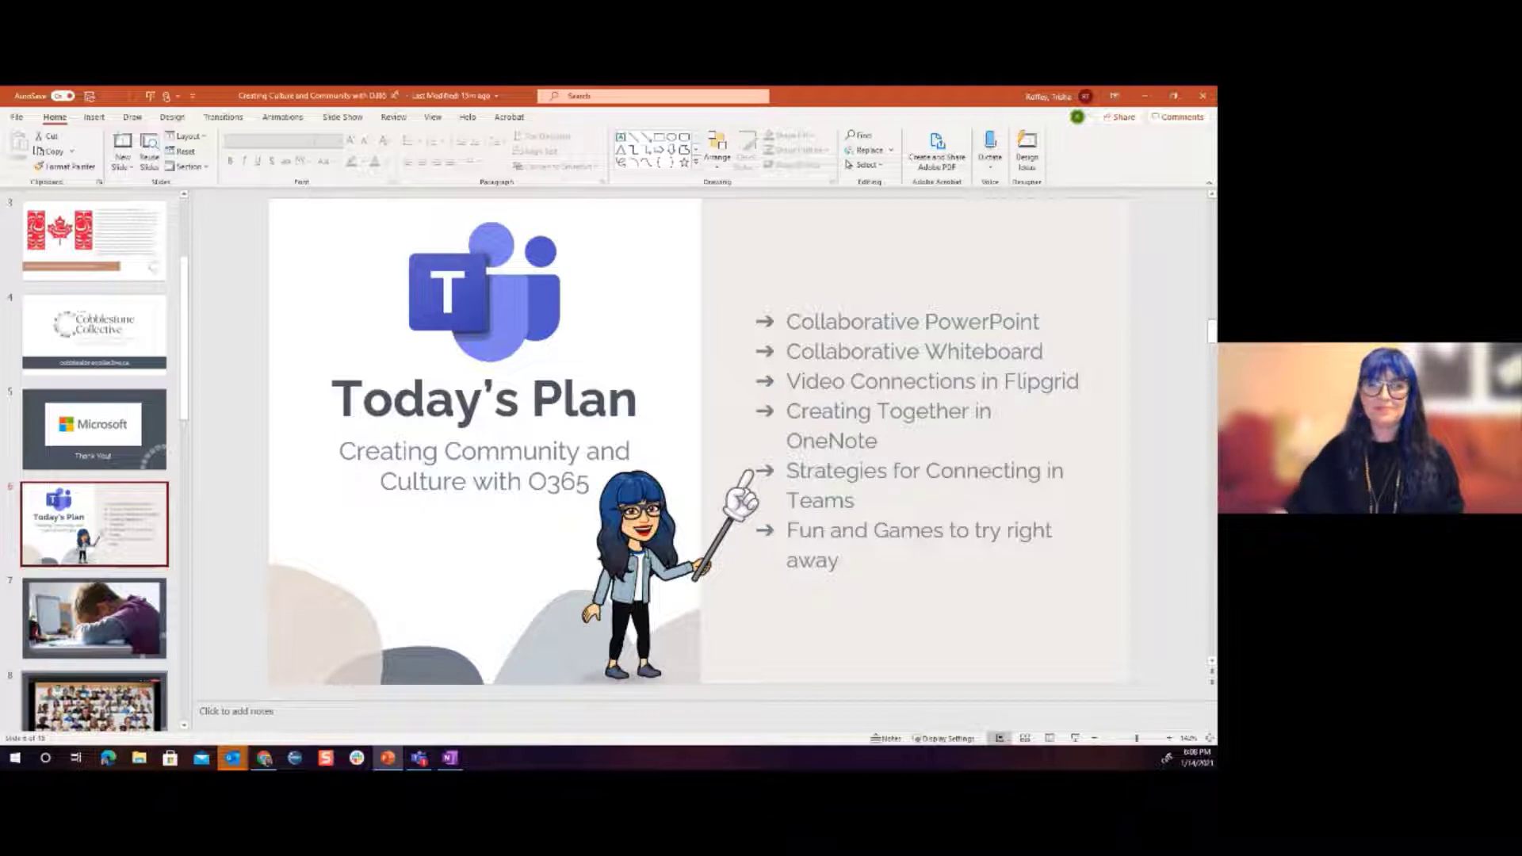
Step: Go to slide 7, the full-slide photo of a person slumped over a desk
left_click(117, 628)
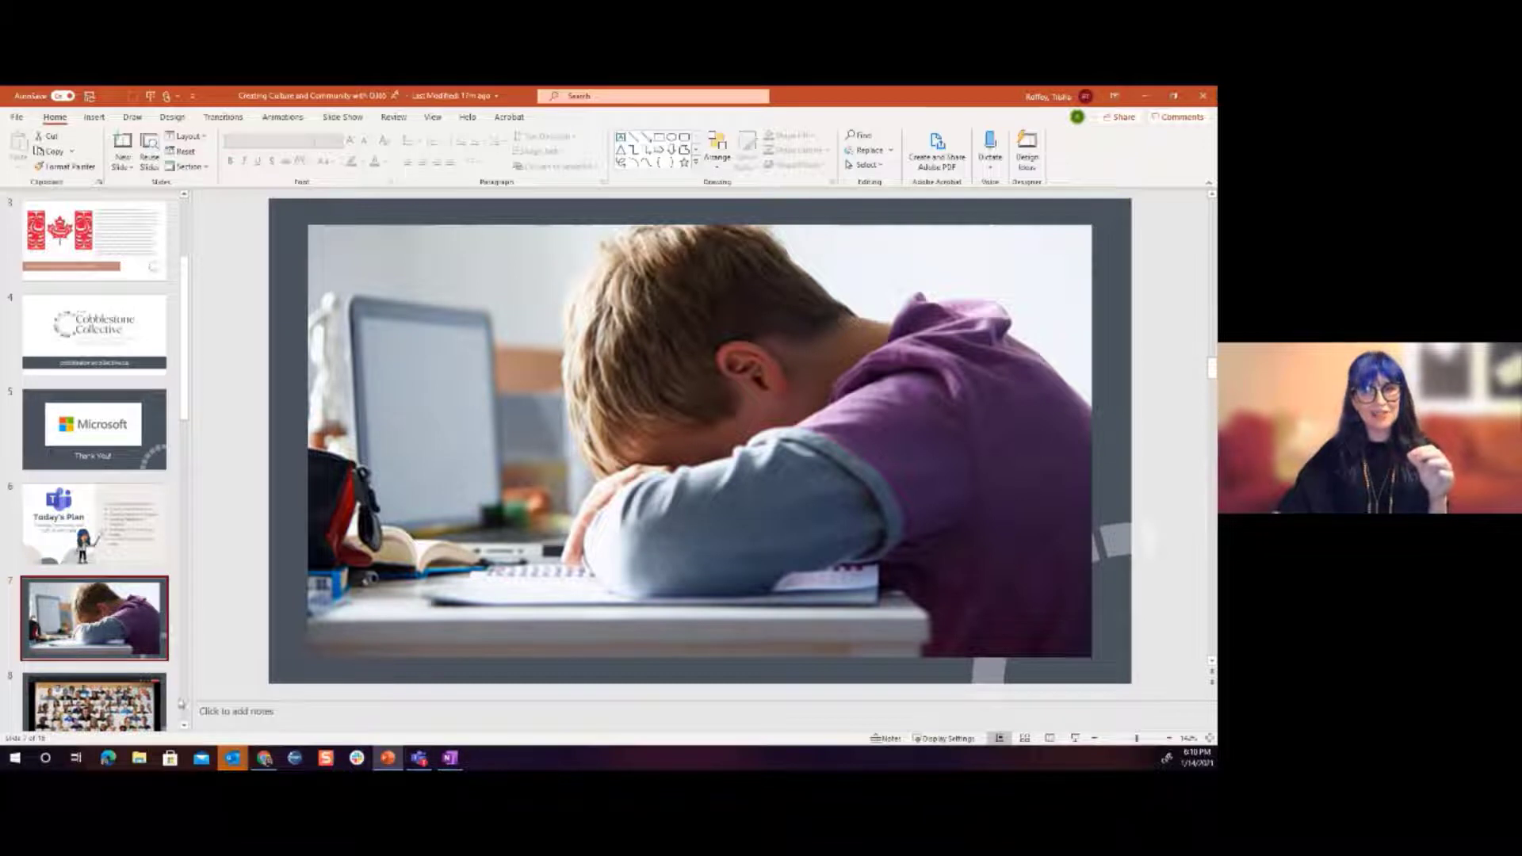
Step: Show slide 8, the Teams video-call screenshot of waving participants
left_click(103, 698)
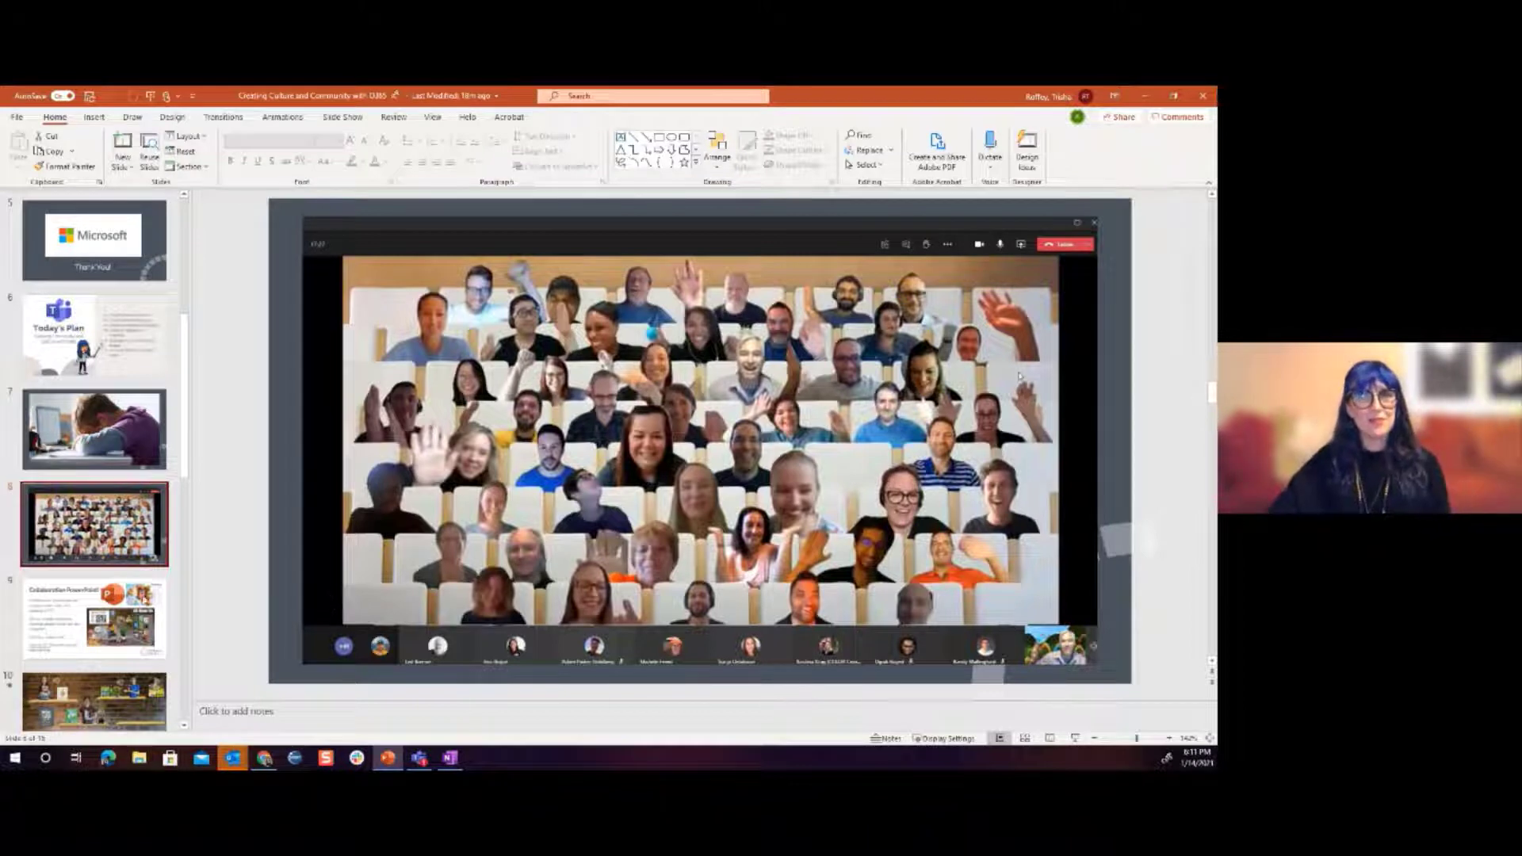
Step: Move to slide 9, 'Collaborative PowerPoint!', with its CTRL K link tip
left_click(94, 619)
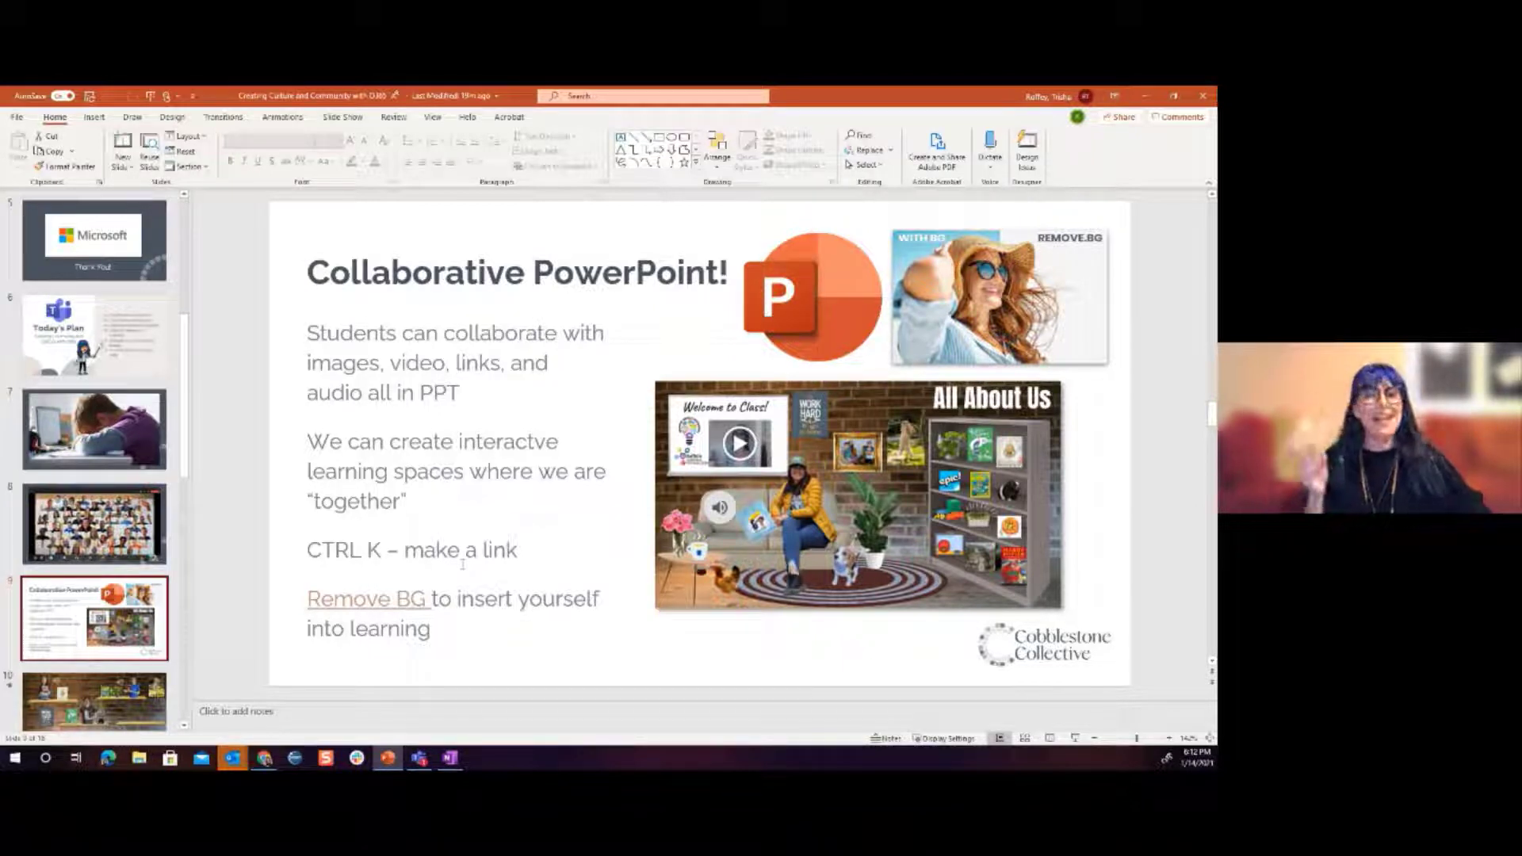
Step: Select the All About Us picture, then minimize PowerPoint to reveal the Teams General channel
left_click(720, 514)
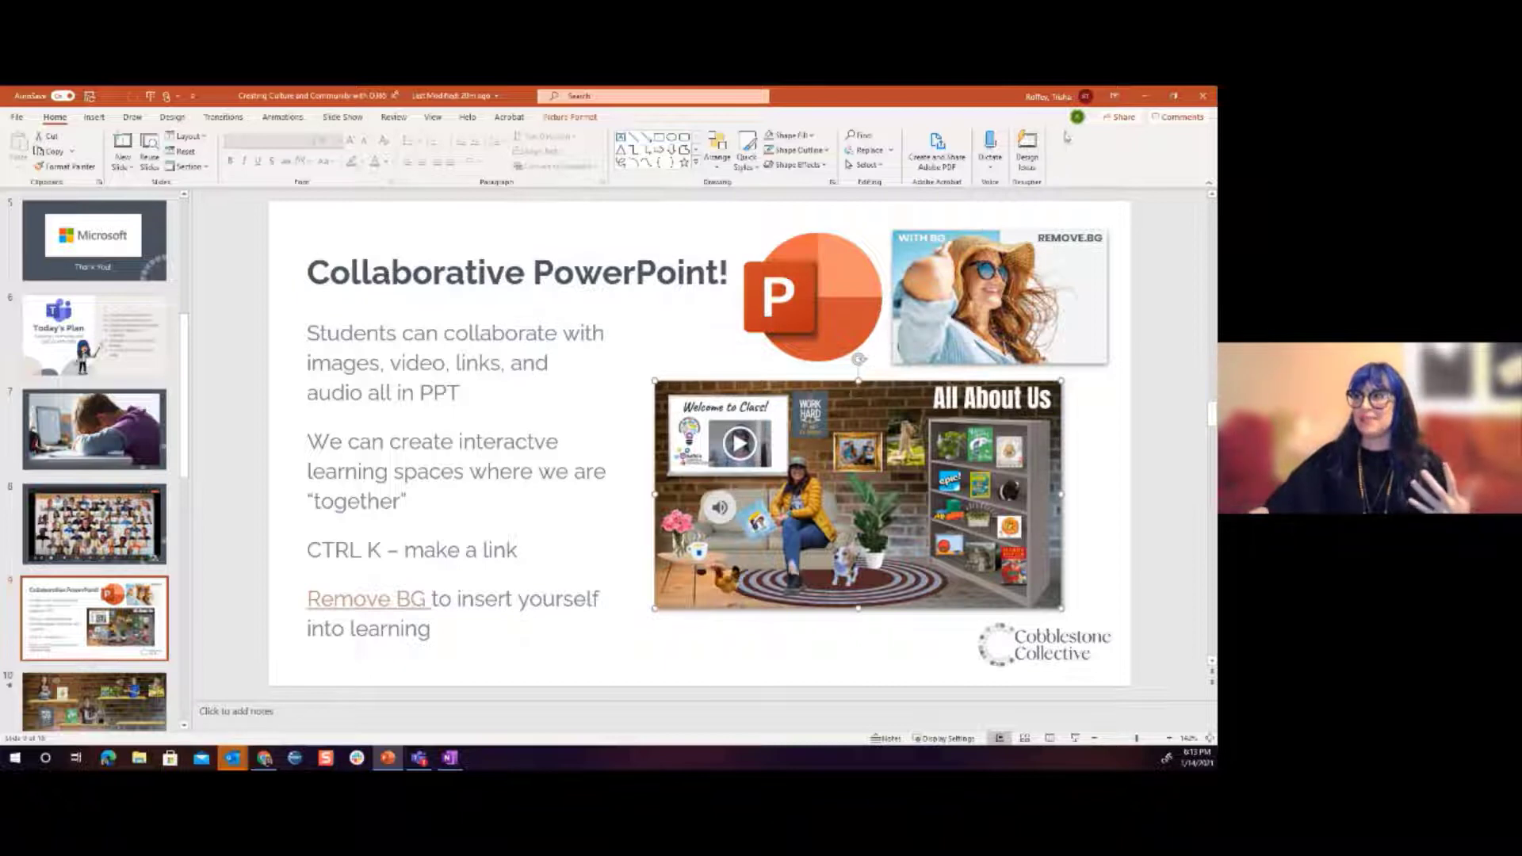
left_click(1143, 97)
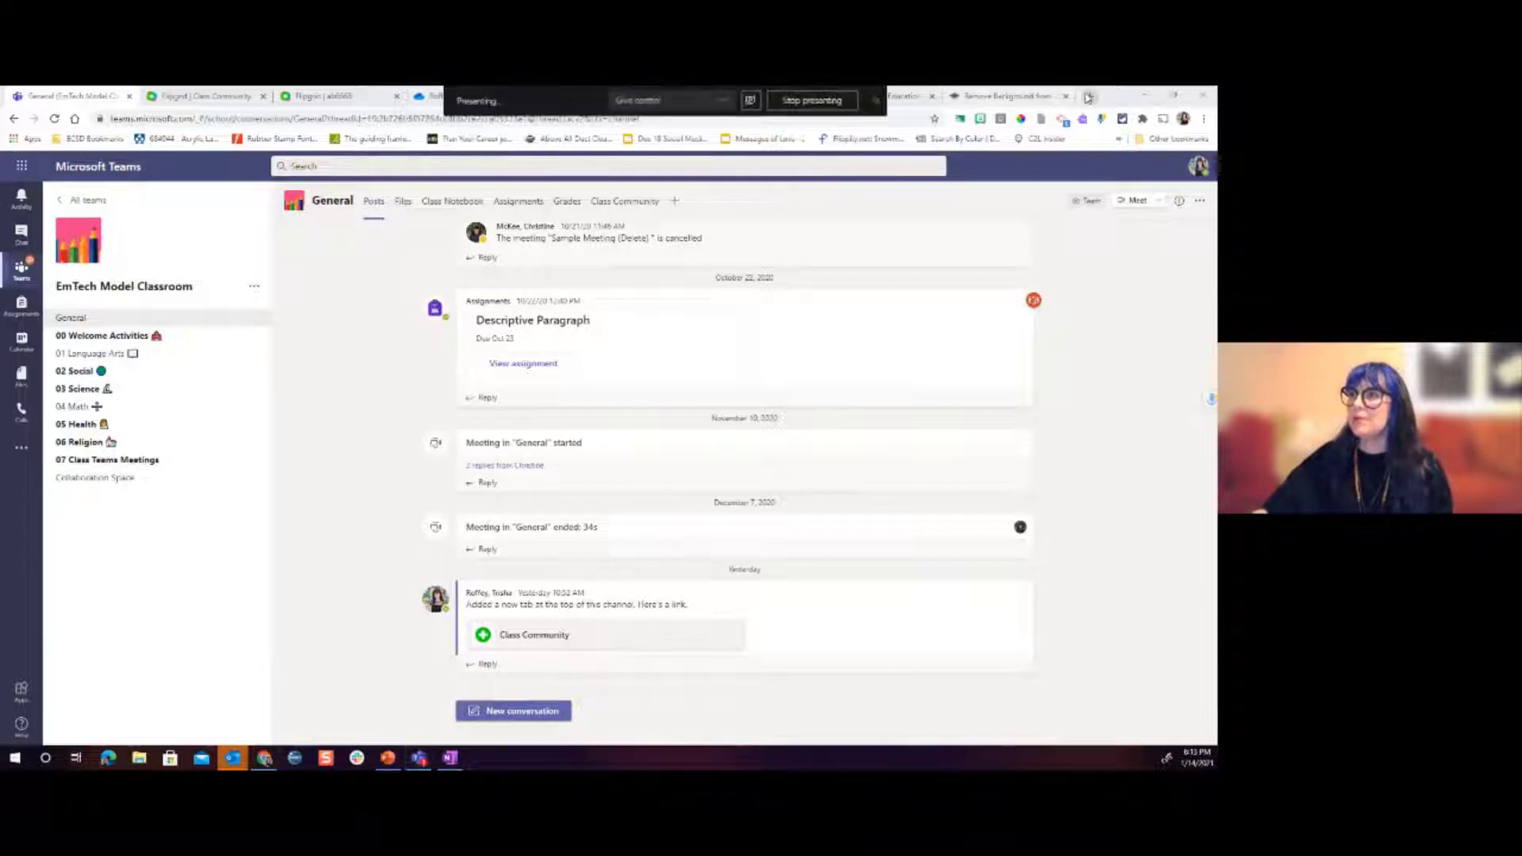
Step: Switch the browser to the remove.bg 'Remove Image Background' upload page
left_click(997, 97)
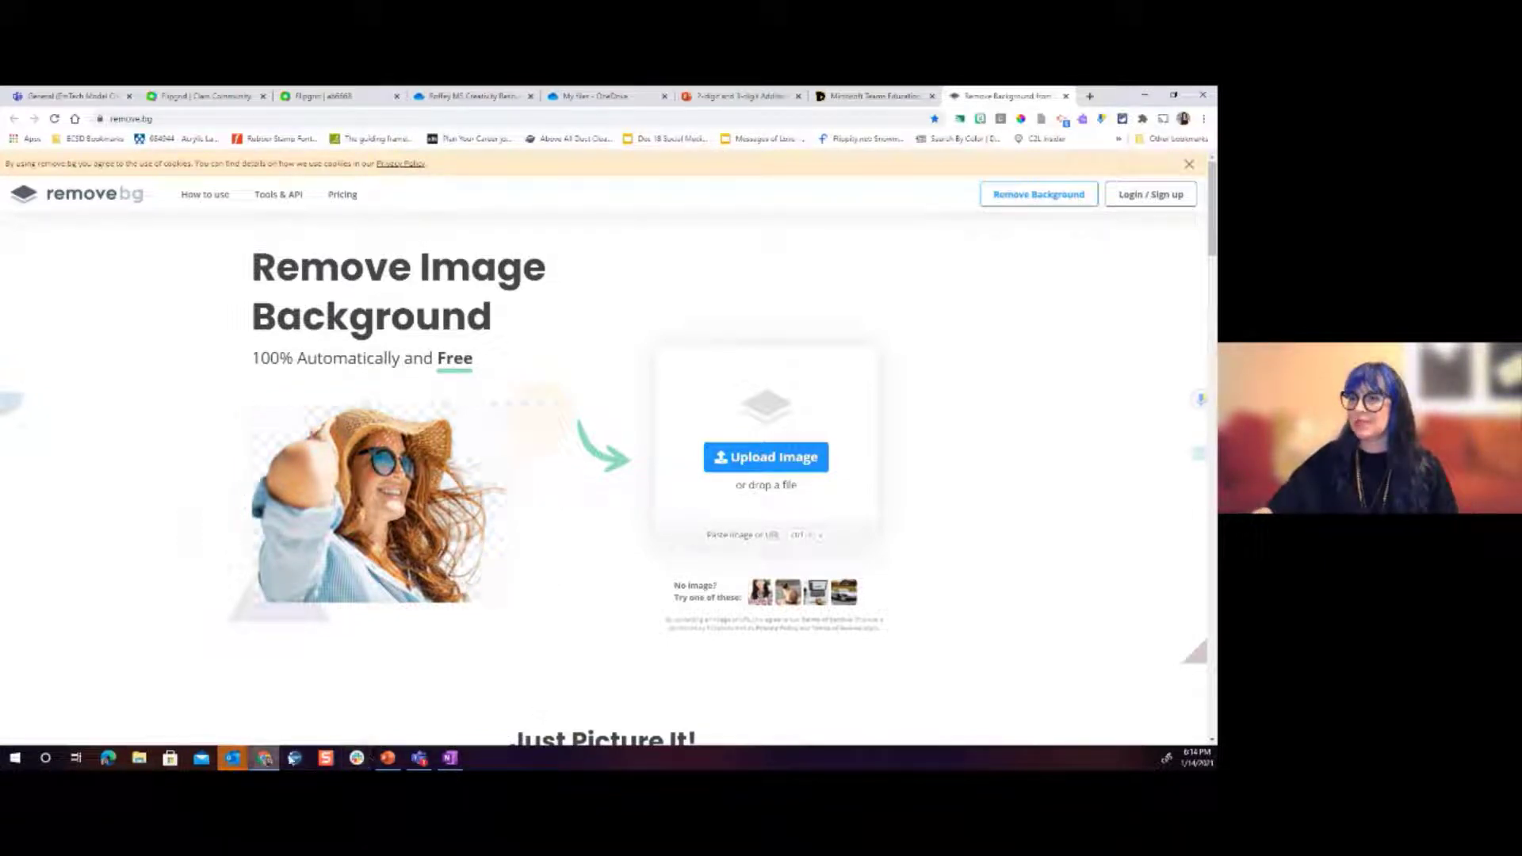
Step: Return to PowerPoint and follow the All About Us picture's link to the shared deck
left_click(389, 759)
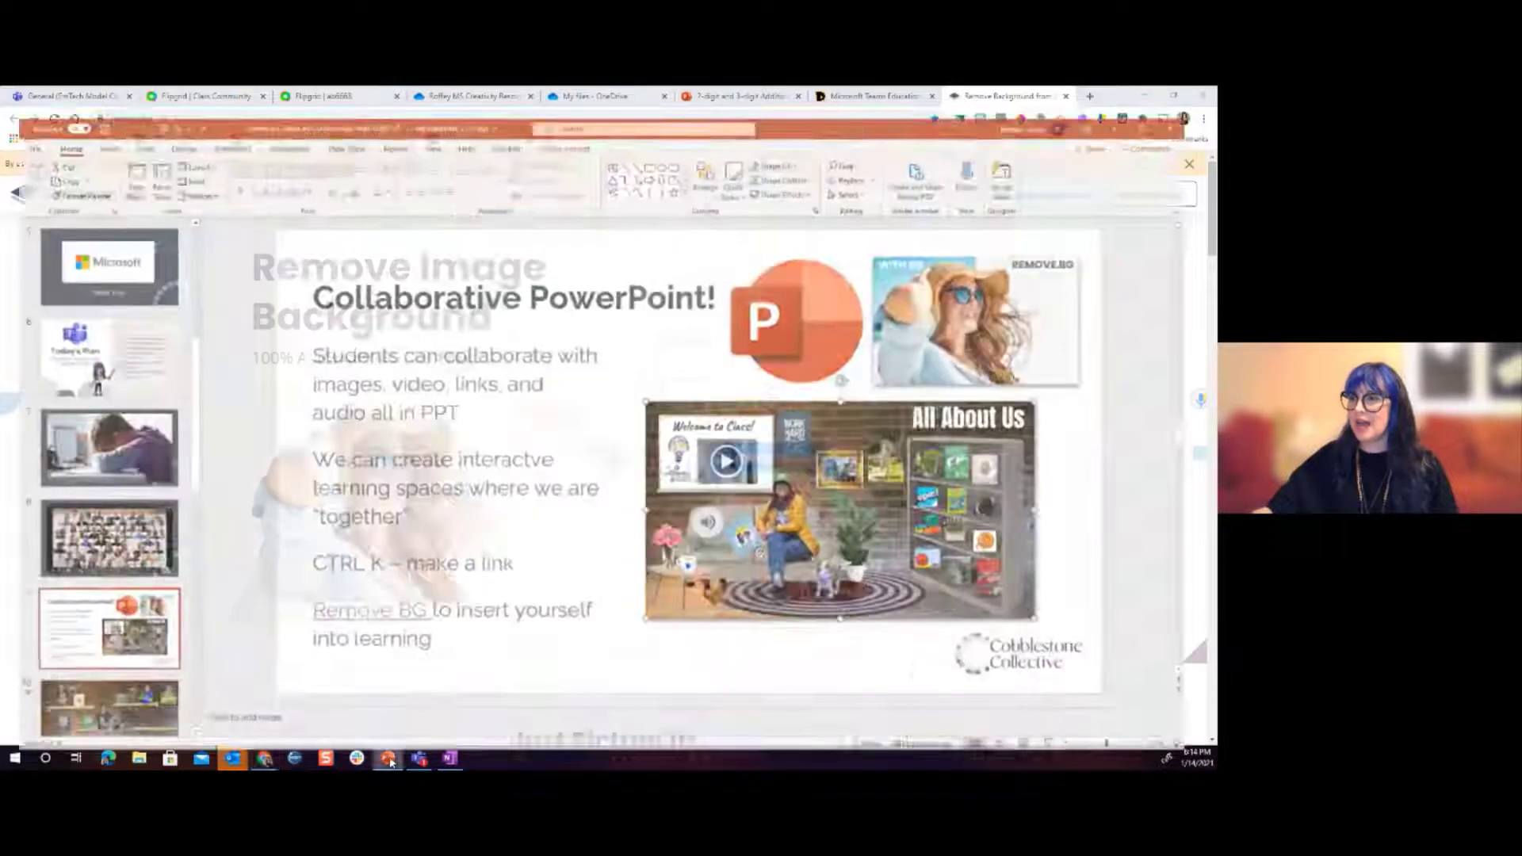
key("Escape")
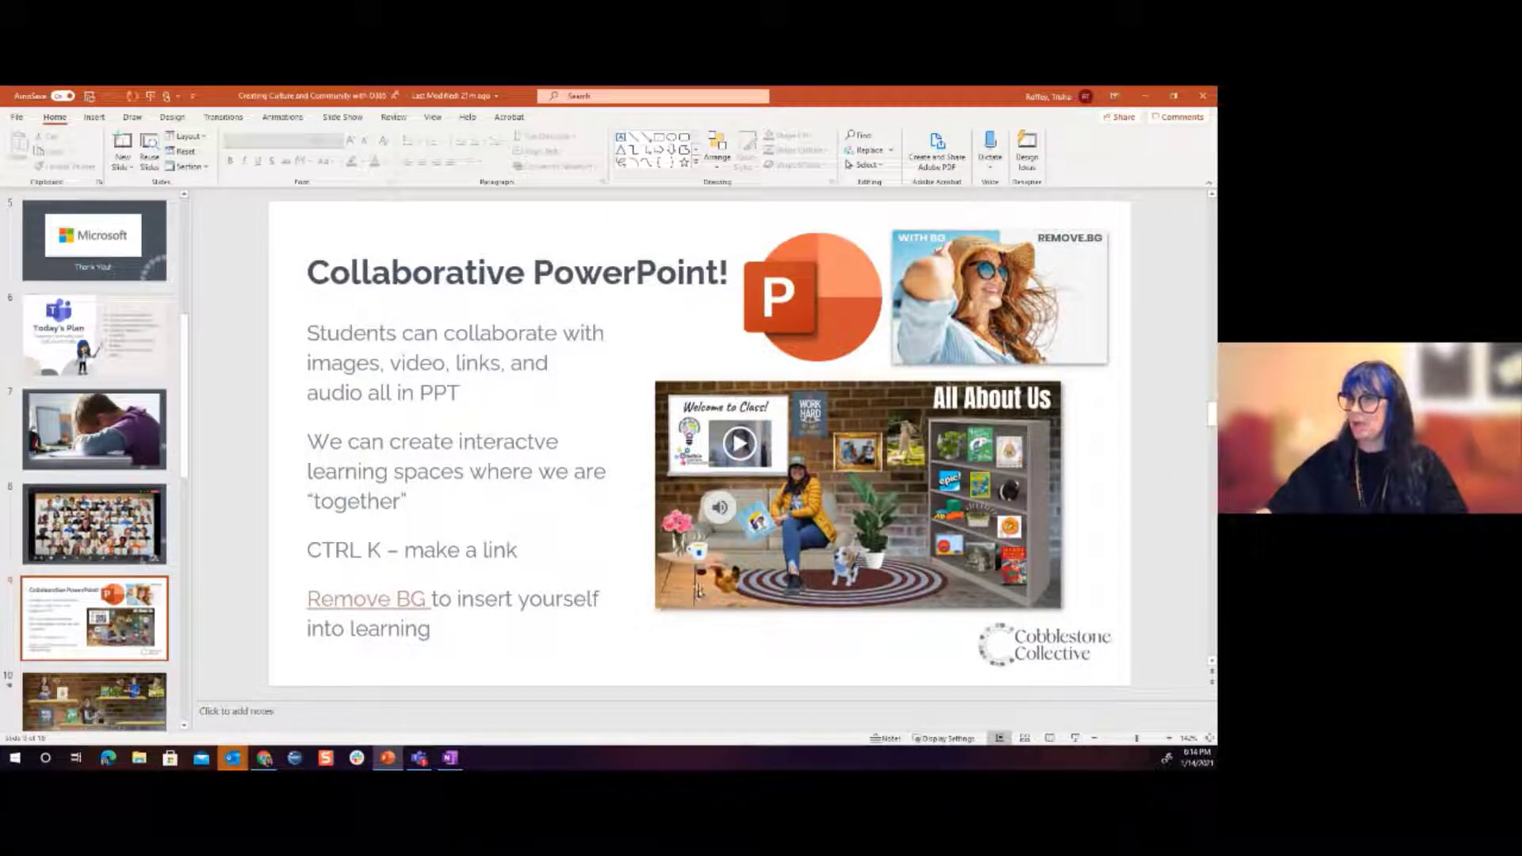
left_click(698, 590, "ctrl")
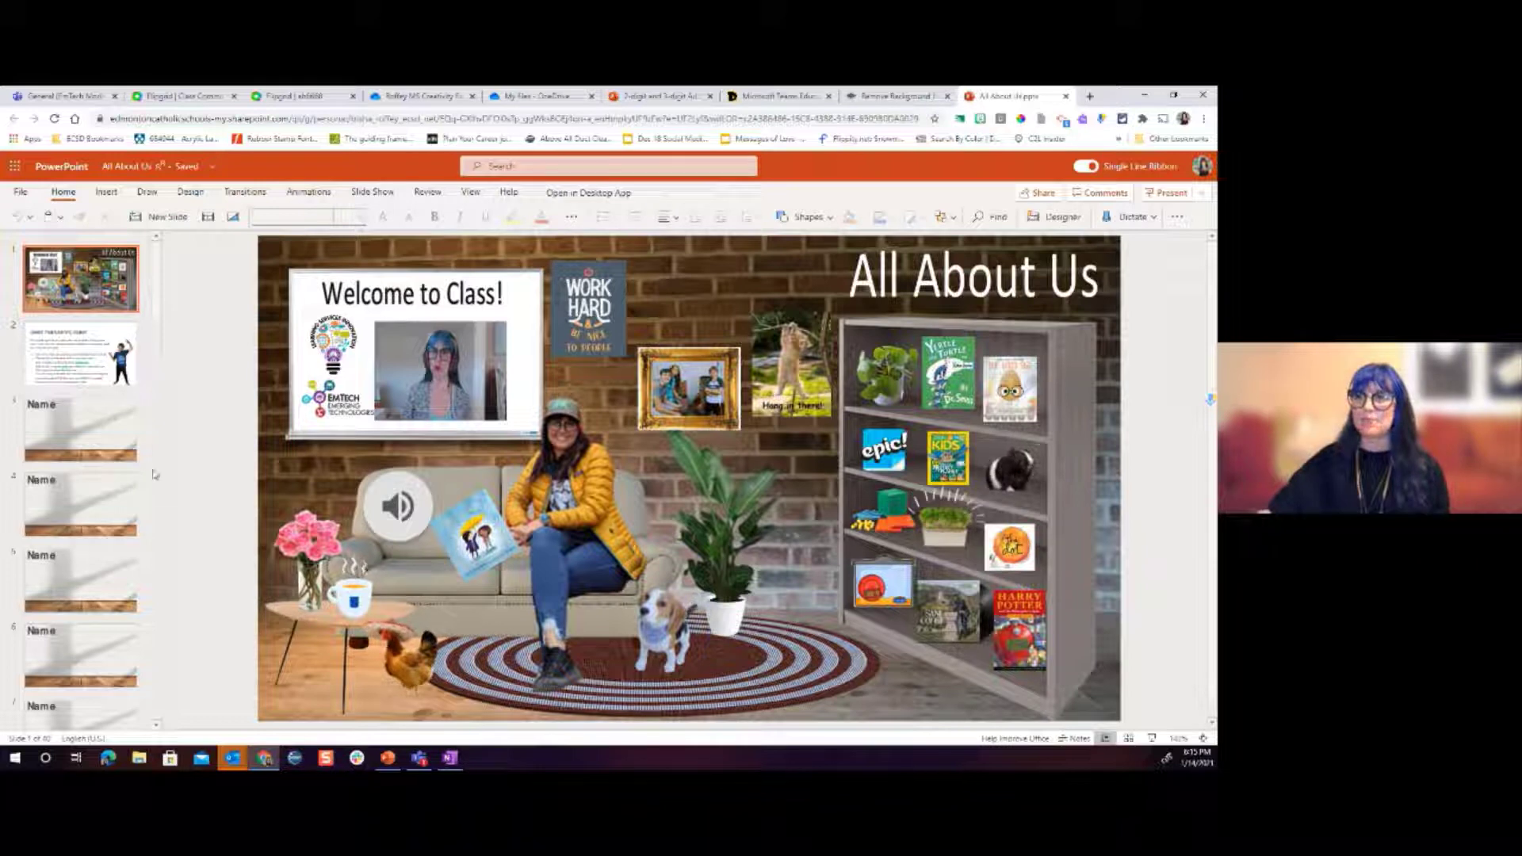
Step: Browse slides 2 and 3 of the All About Us deck, then return to remove.bg
left_click(85, 369)
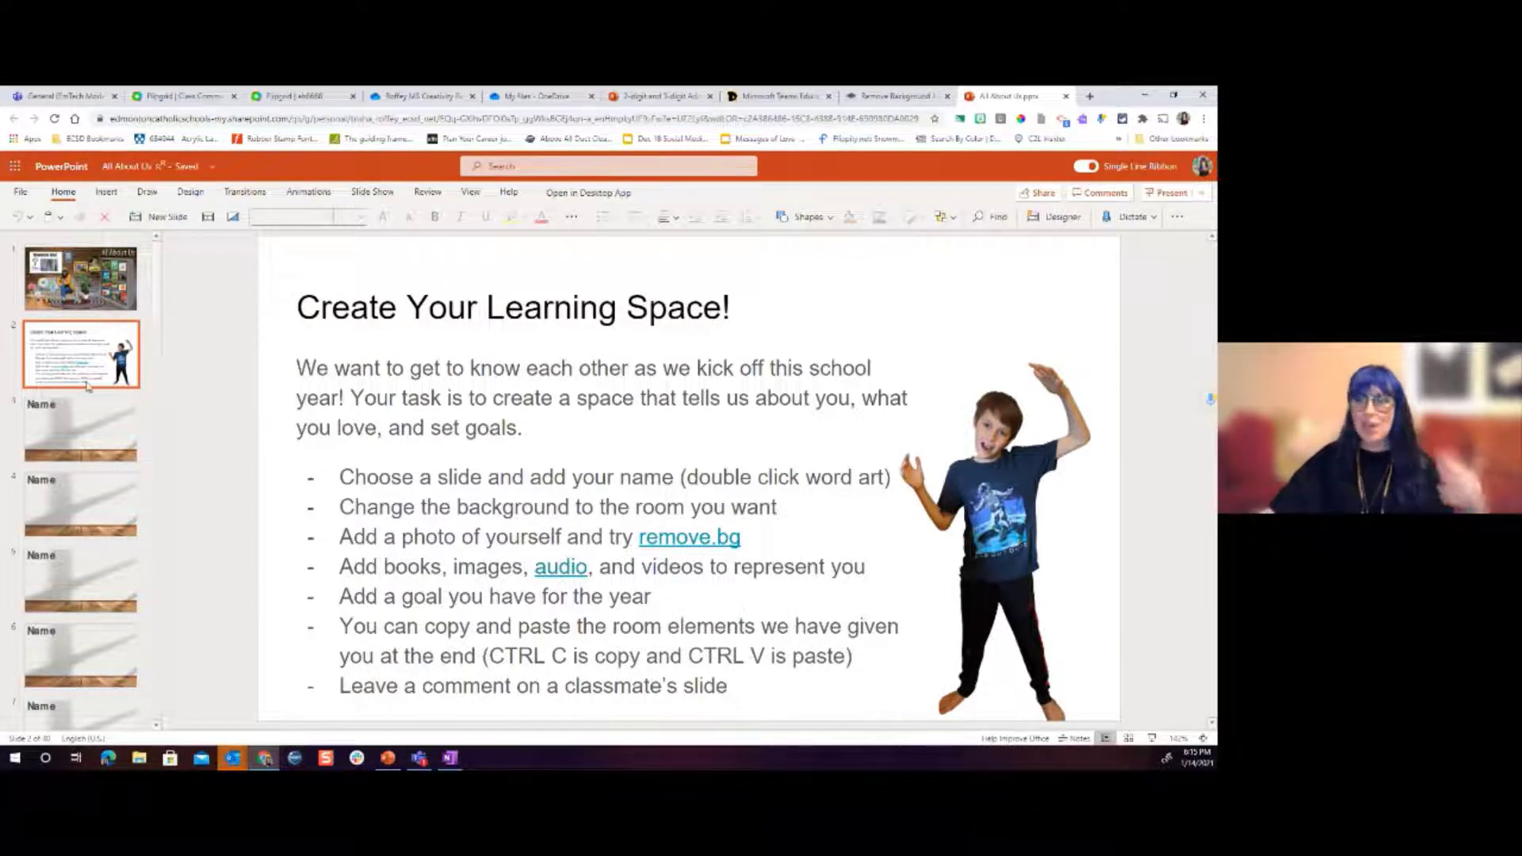
left_click(86, 420)
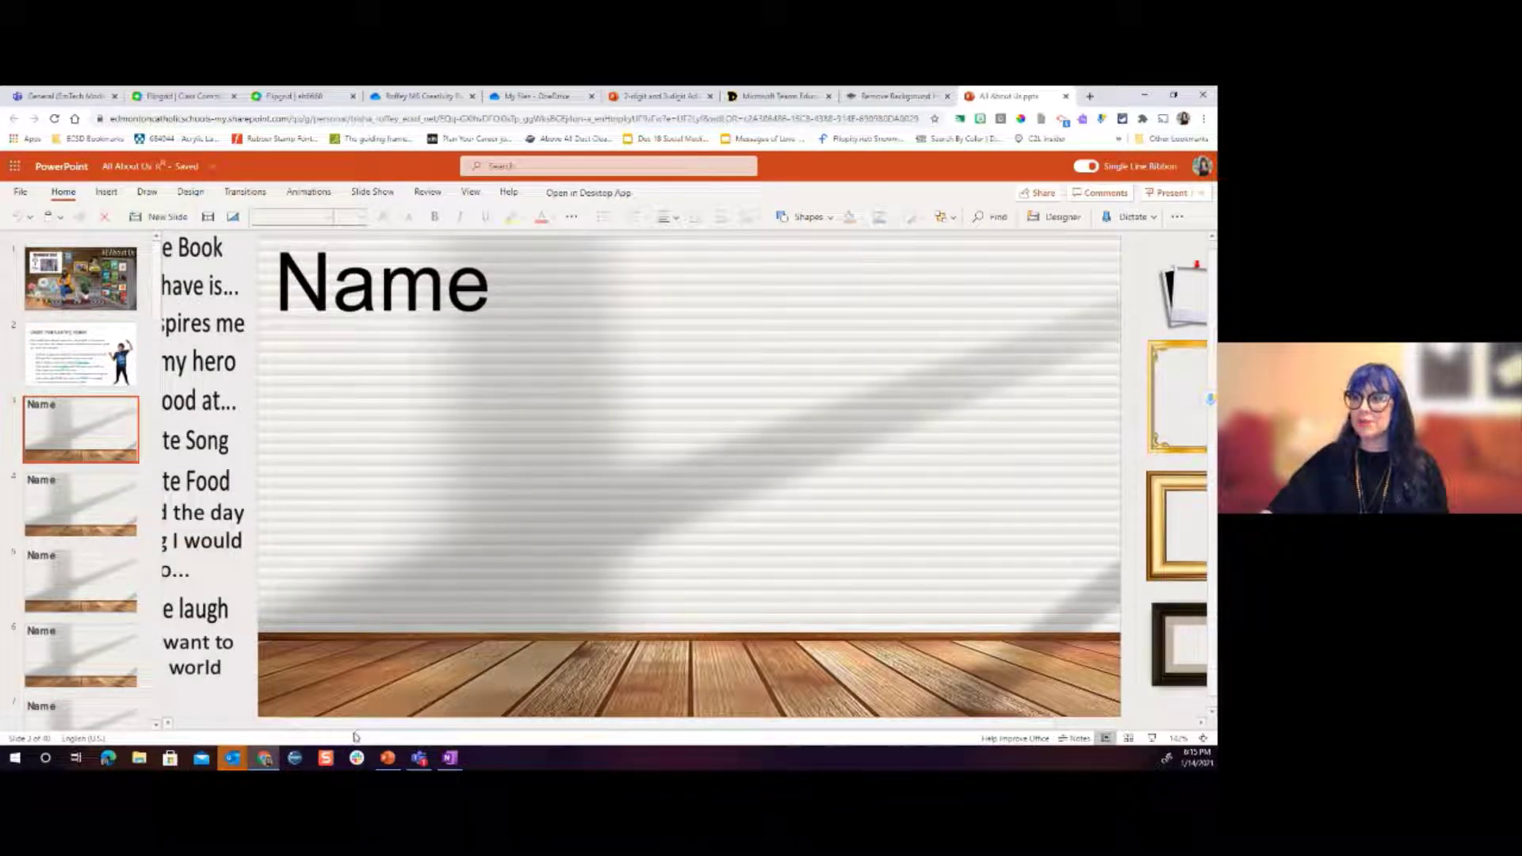
left_click_drag(347, 726, 221, 727)
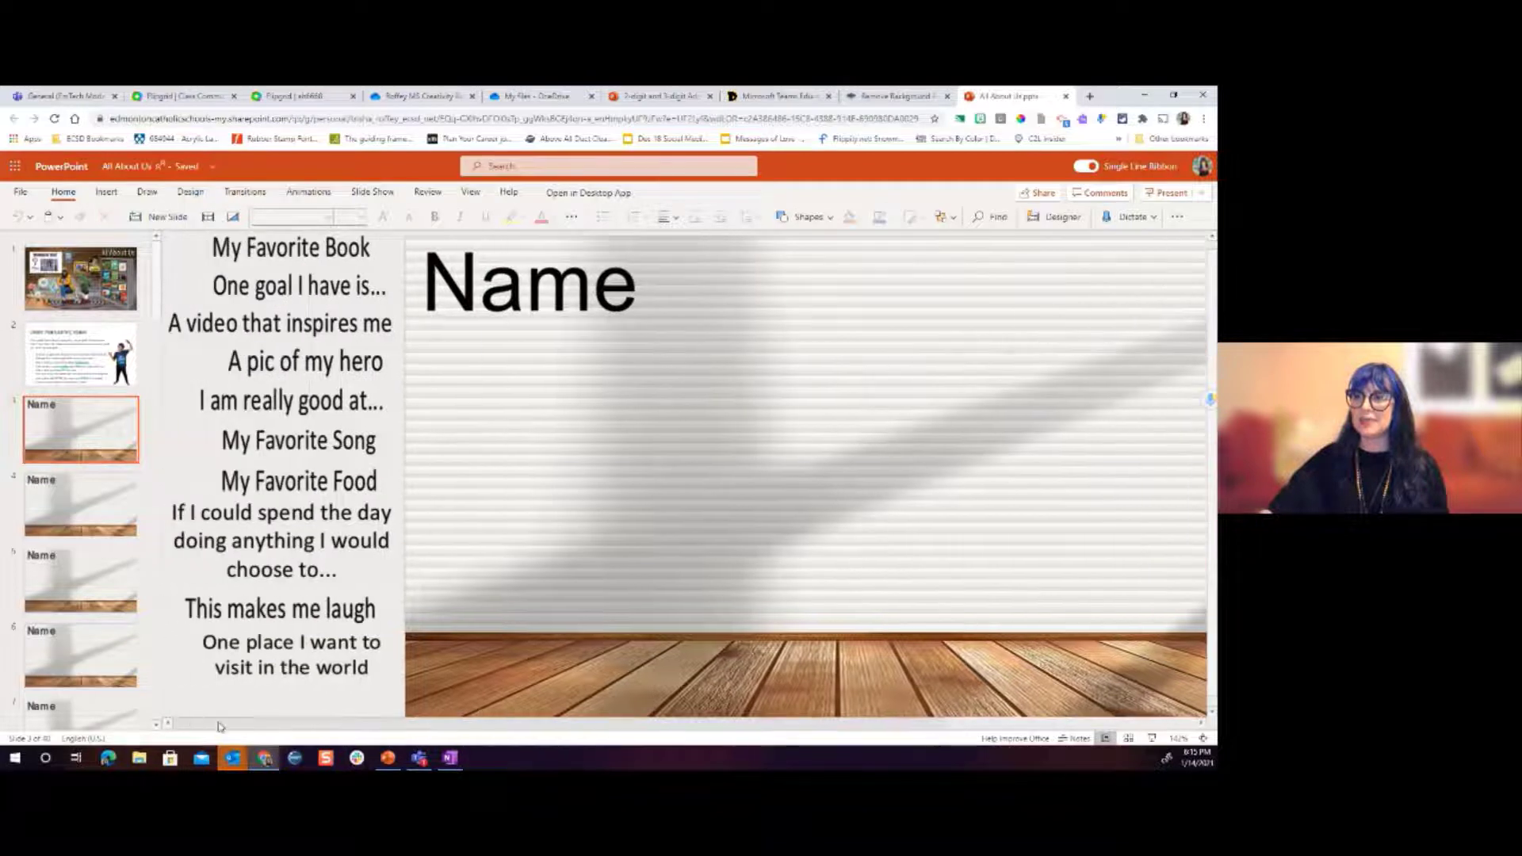
left_click(237, 513)
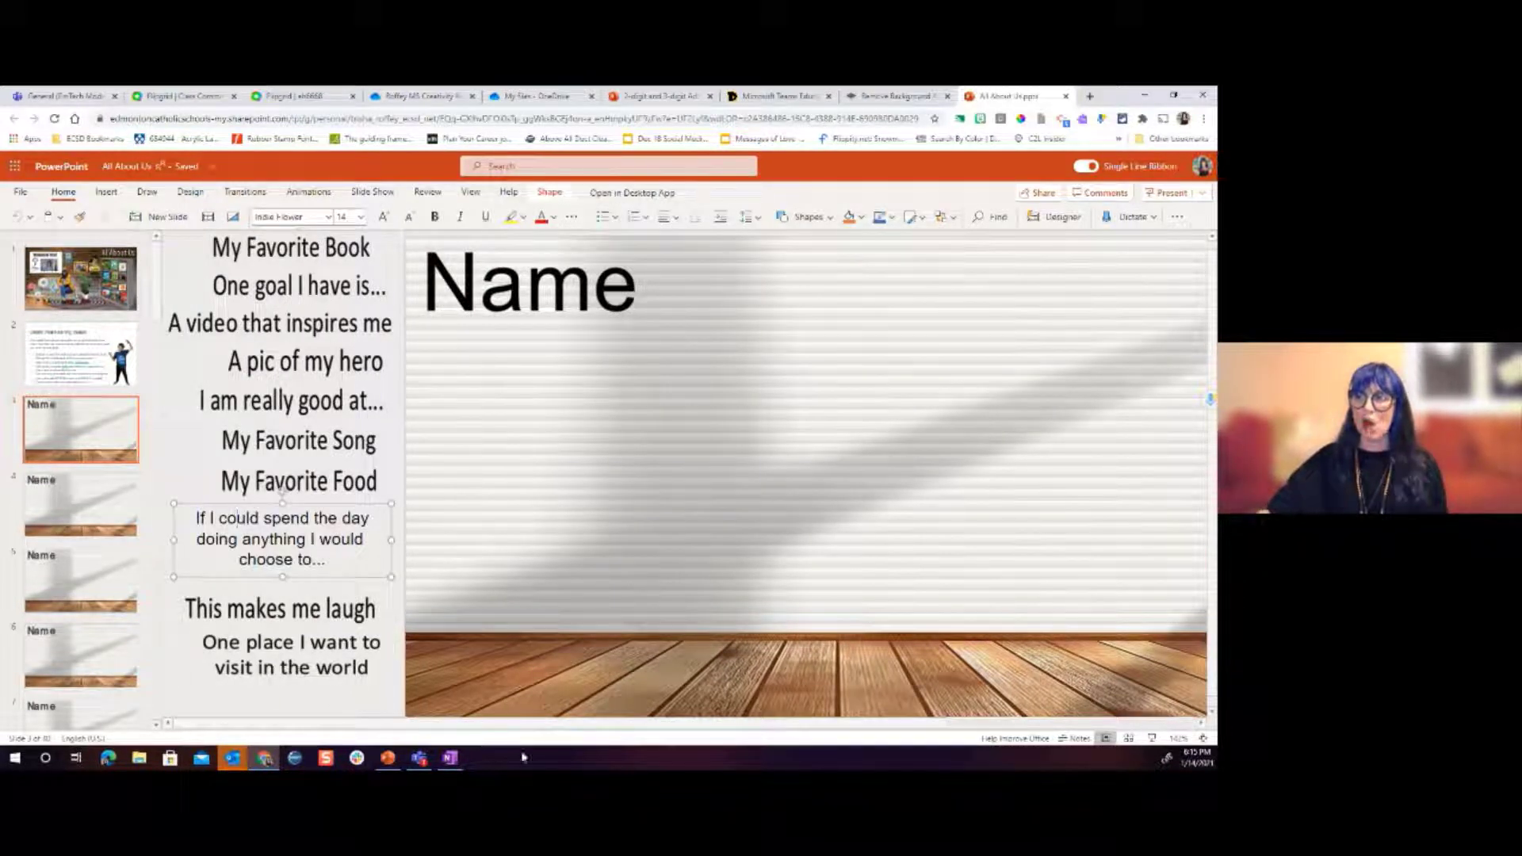
left_click_drag(706, 724, 945, 753)
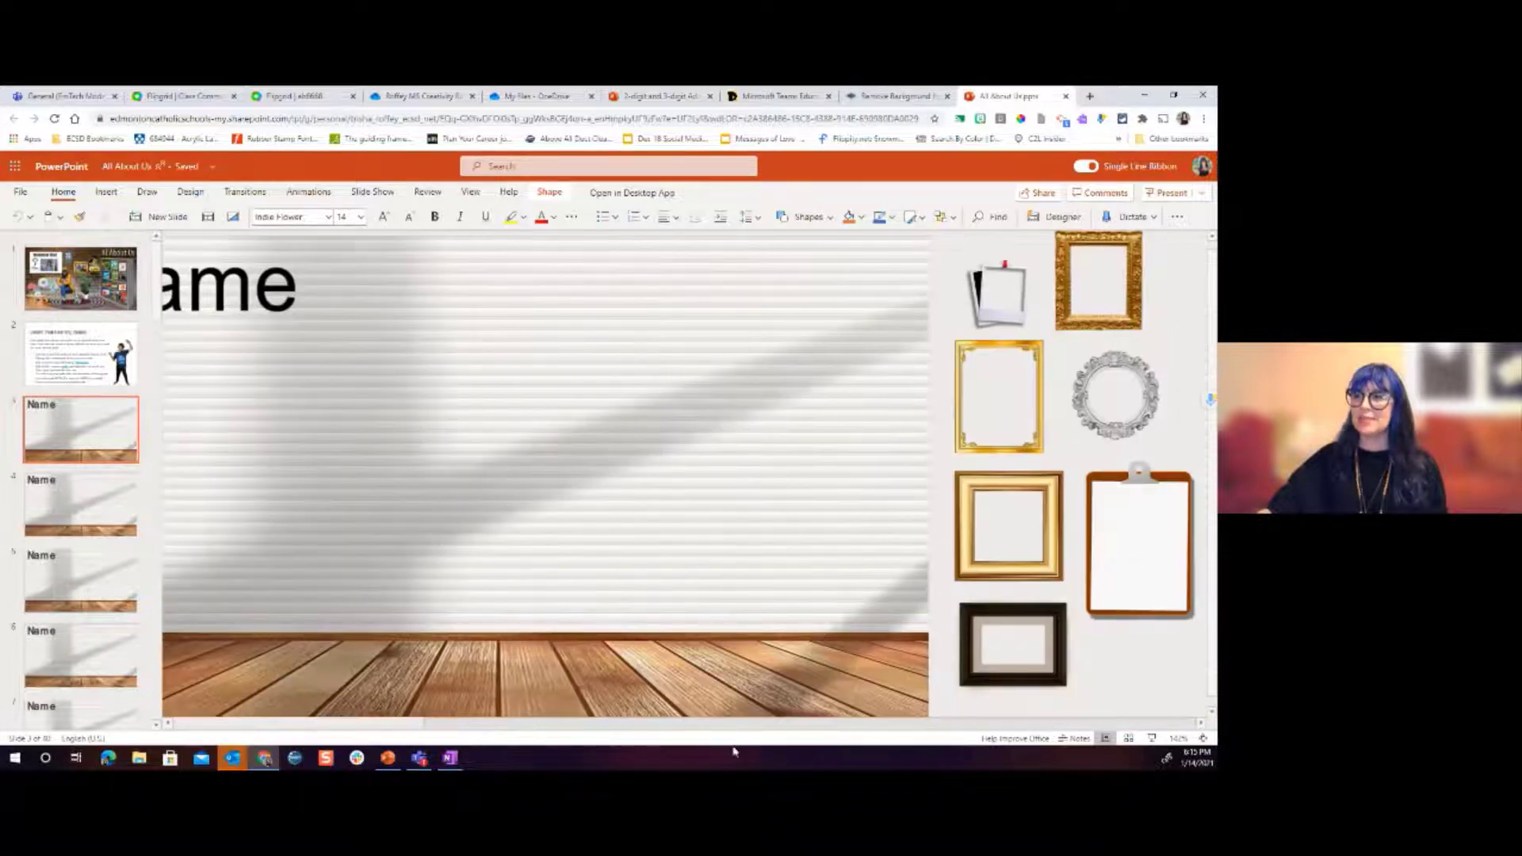
left_click_drag(733, 751, 663, 750)
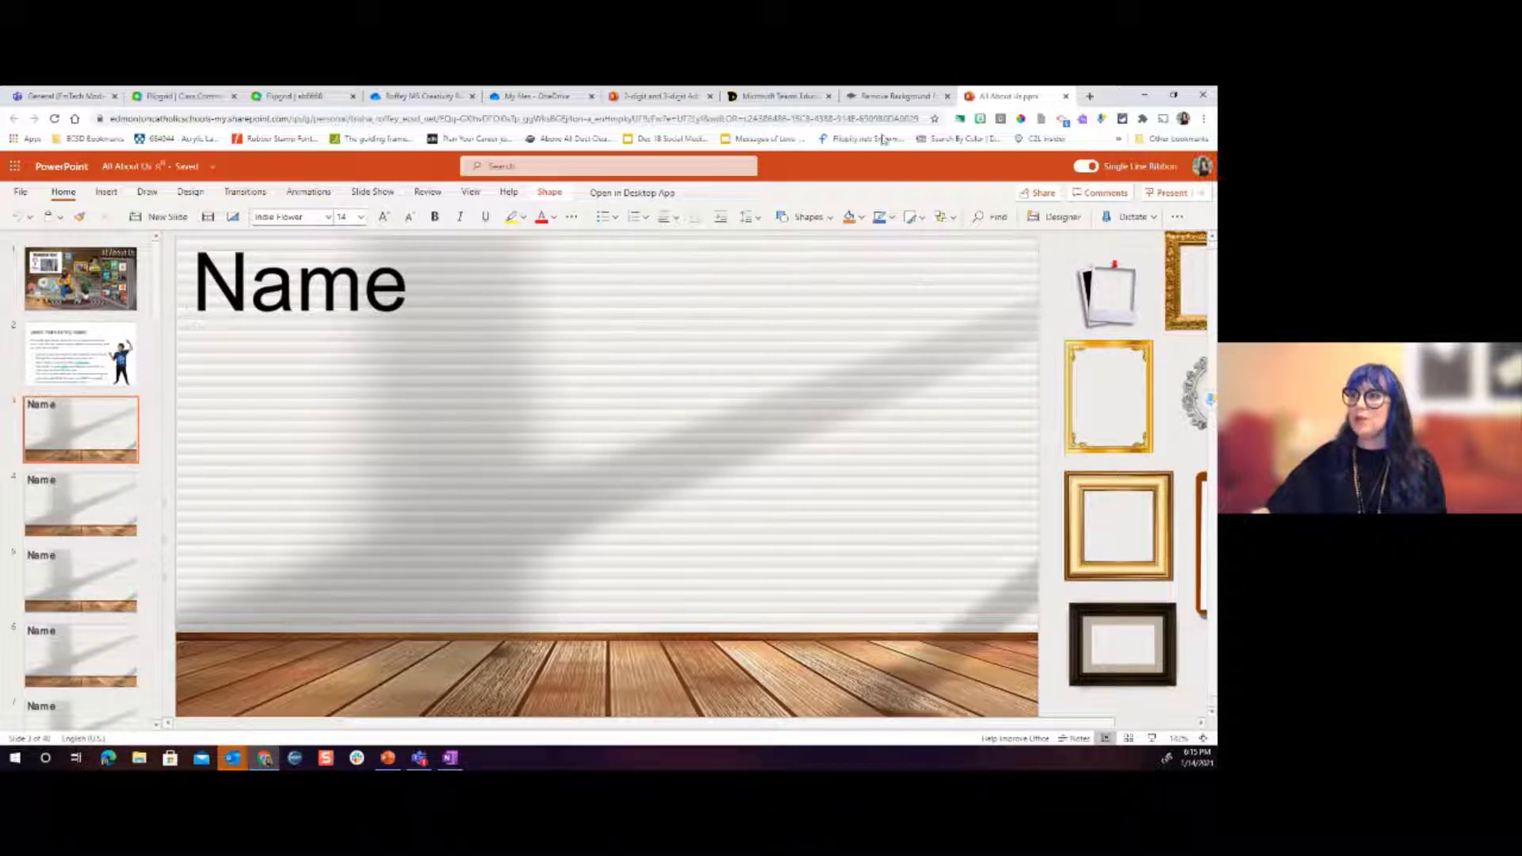
left_click(884, 97)
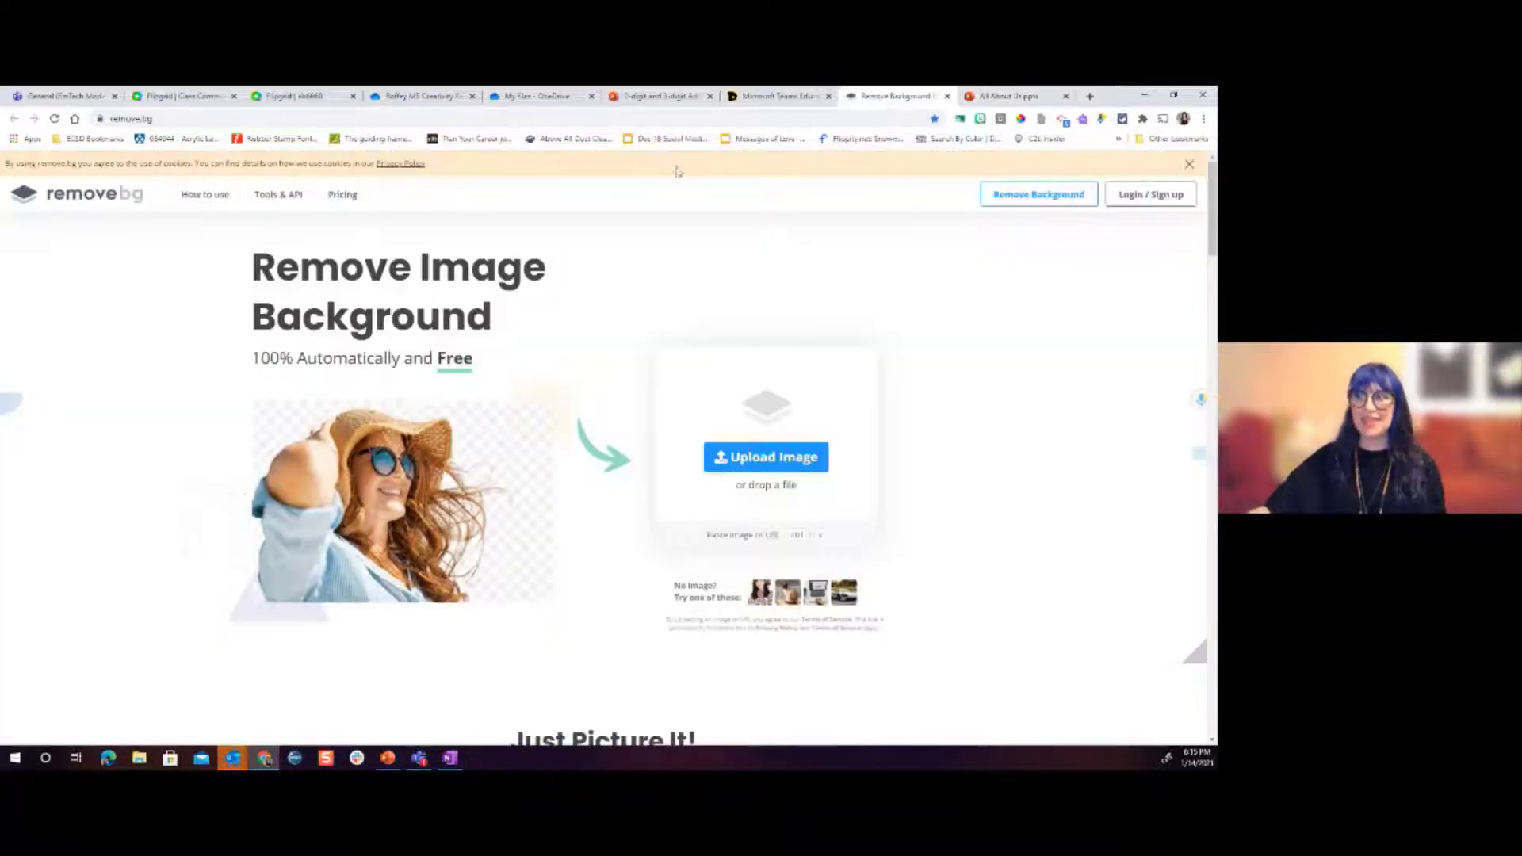
Step: Upload the 'besties' photo to remove.bg, finding it by searching the folder for 'best'
left_click(733, 457)
left_click(614, 528)
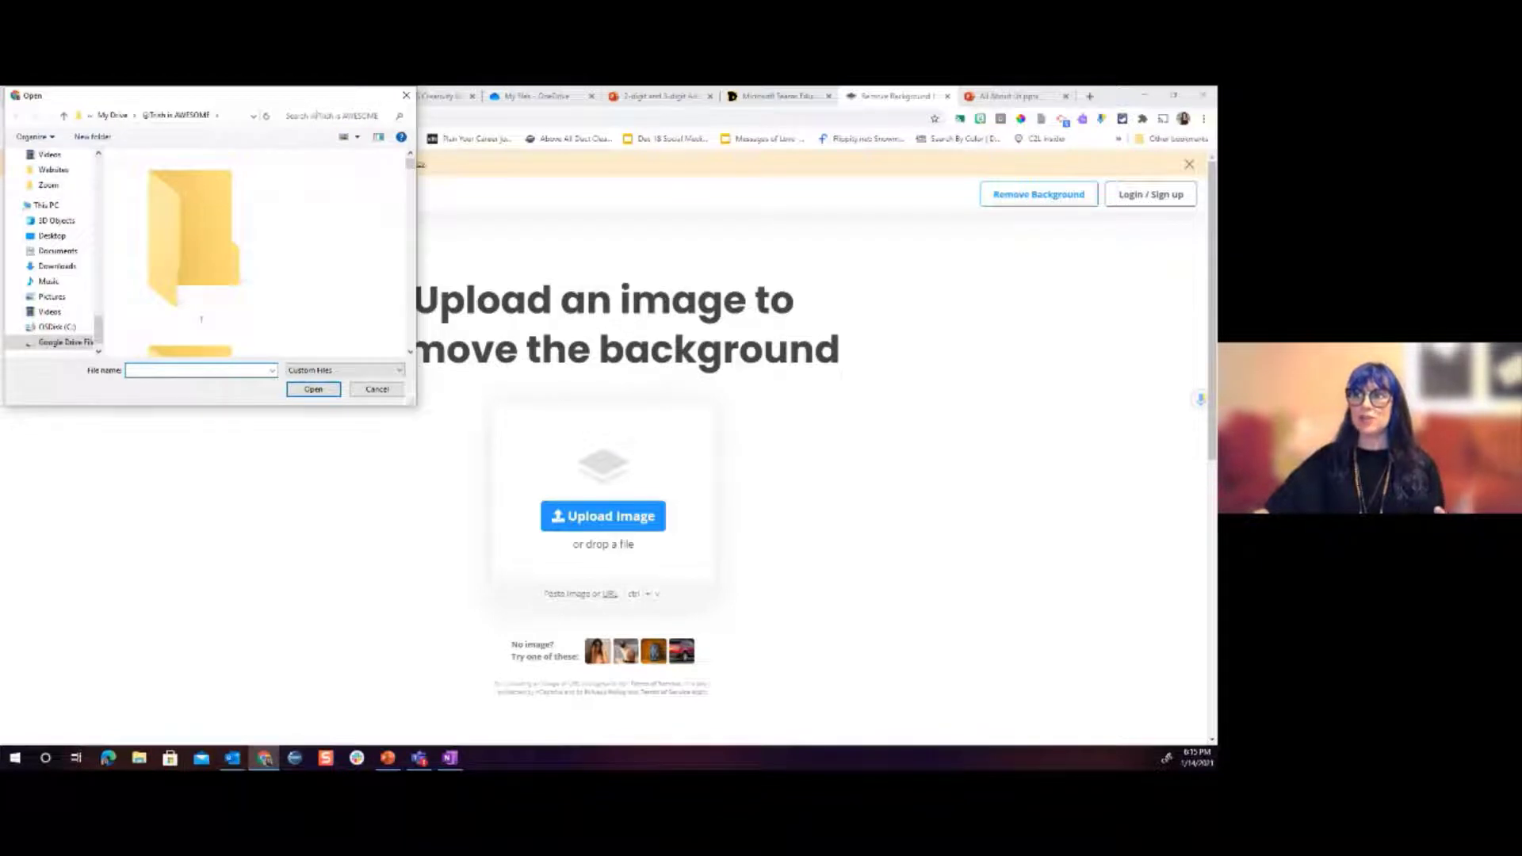
left_click(315, 116)
type("bestie")
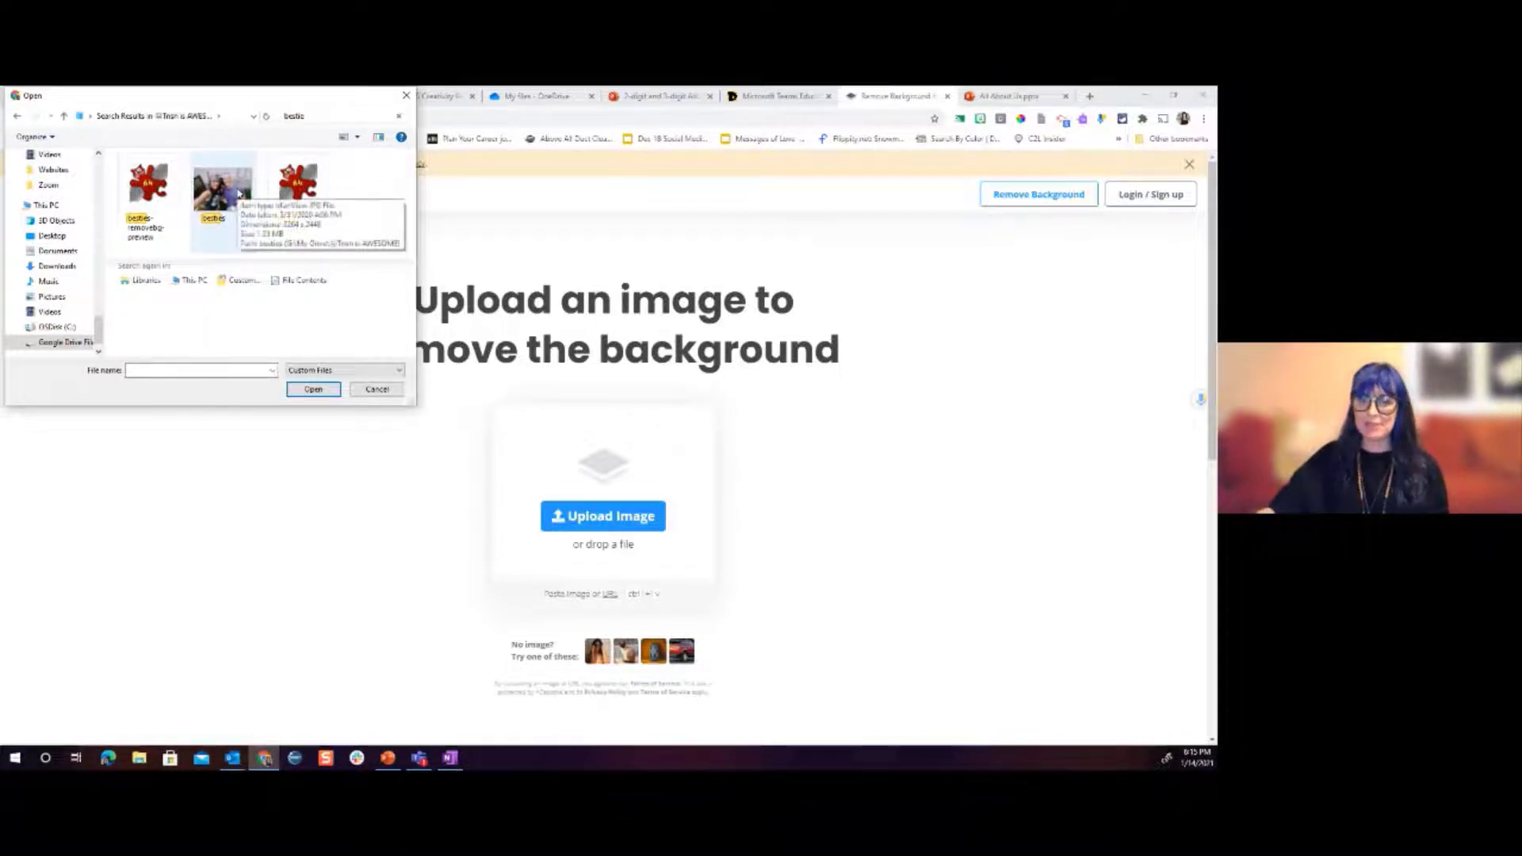
left_click(238, 193)
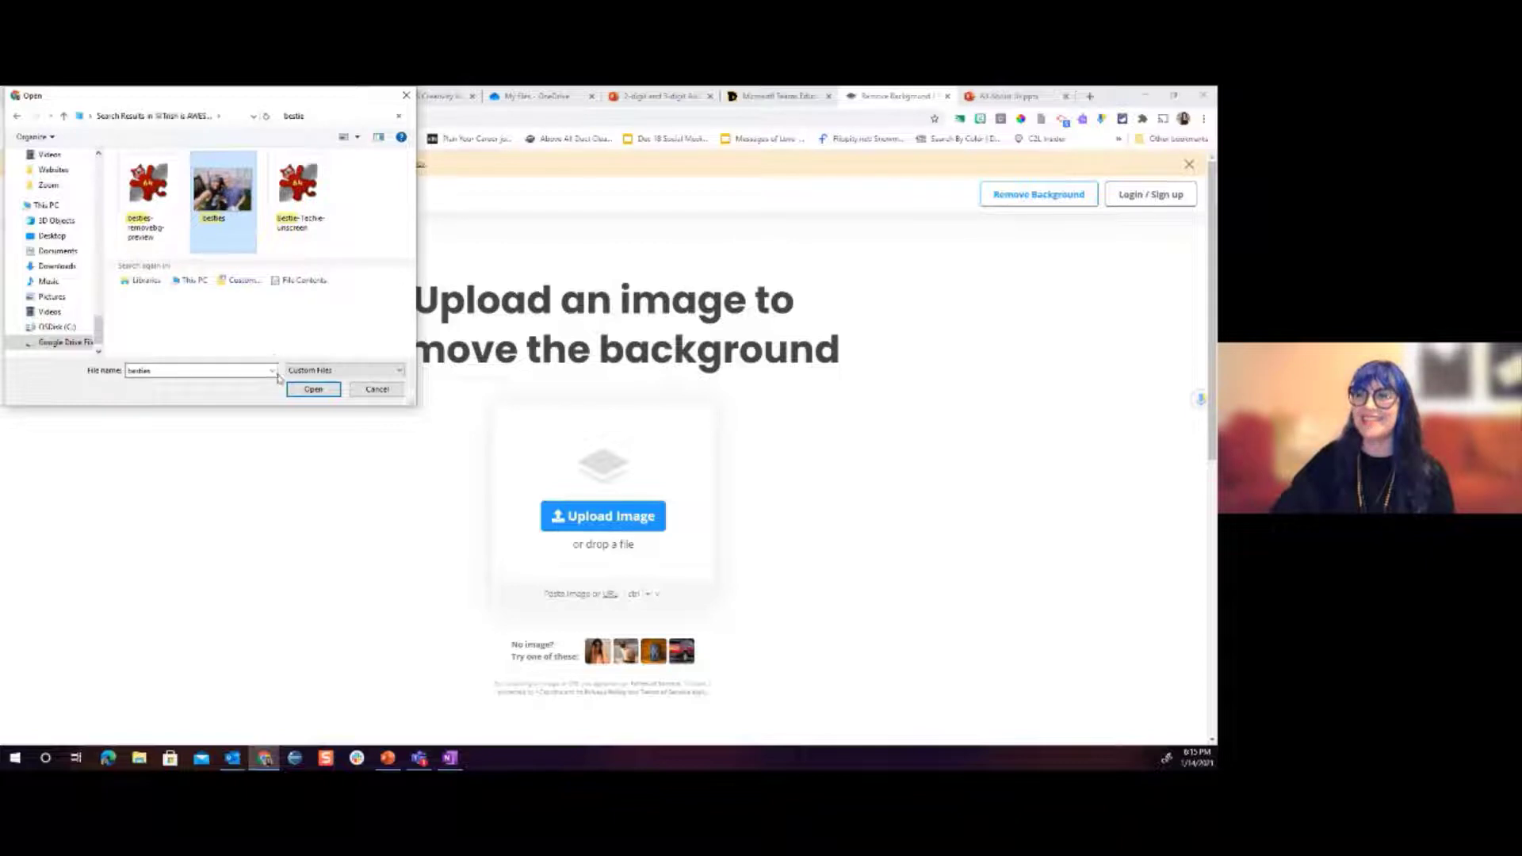
left_click(310, 390)
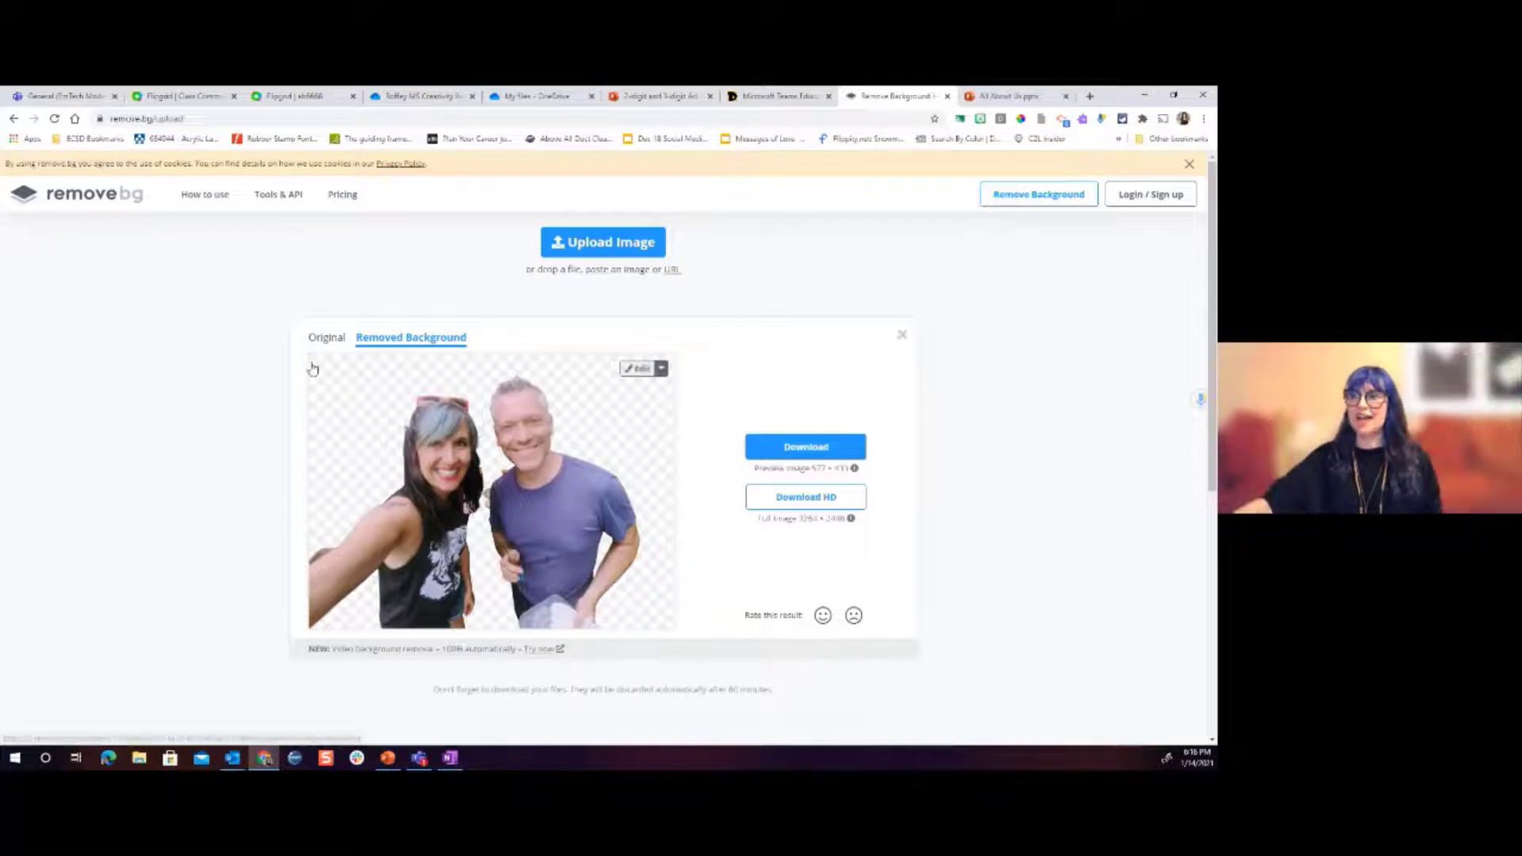
Step: Compare the Original and Removed Background views, then copy the cut-out image
left_click(329, 341)
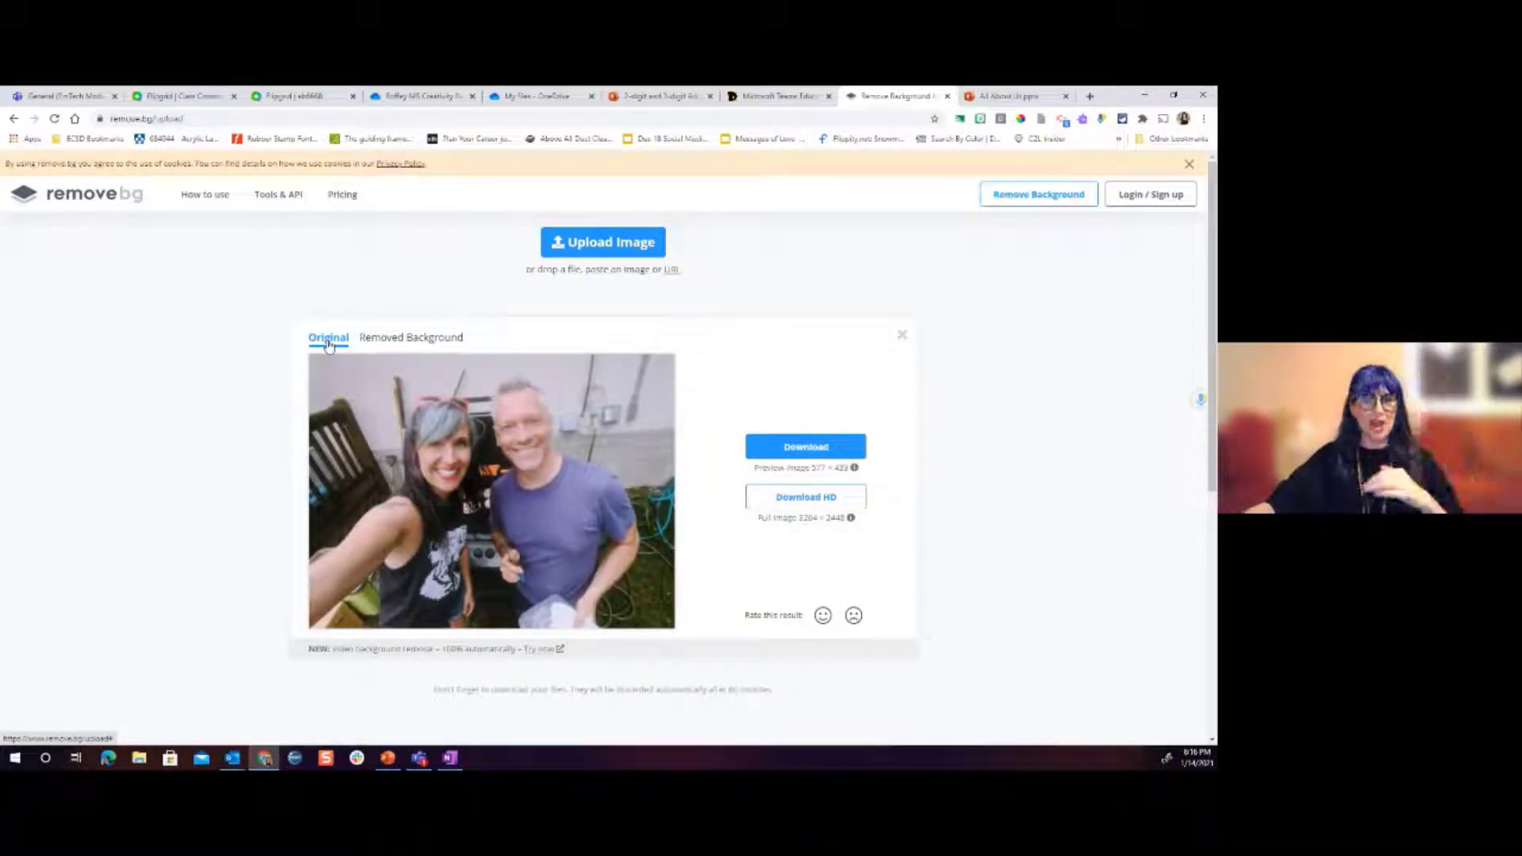
left_click(426, 343)
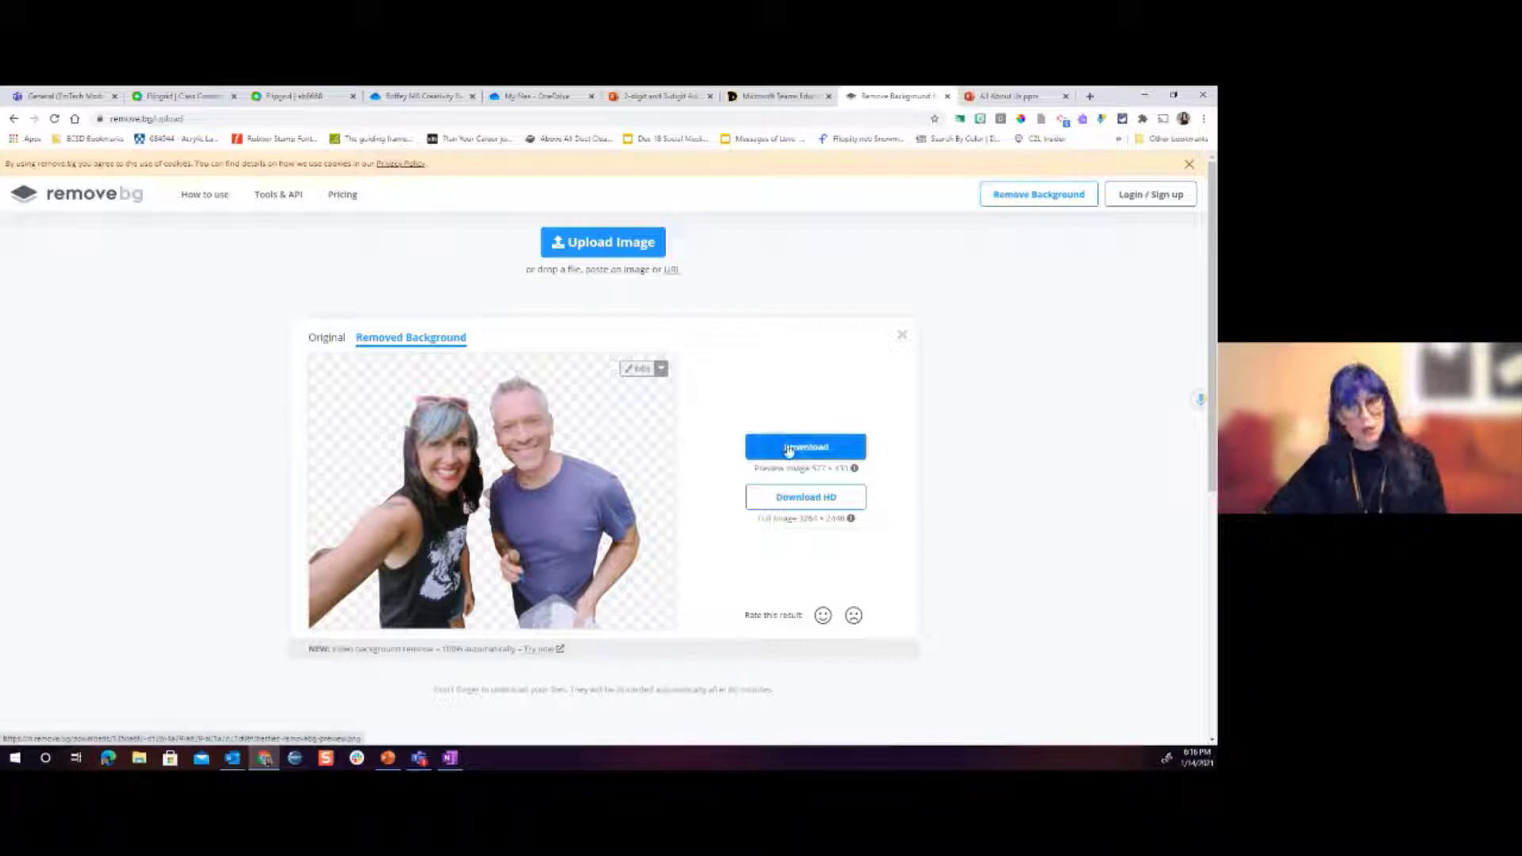
right_click(520, 466)
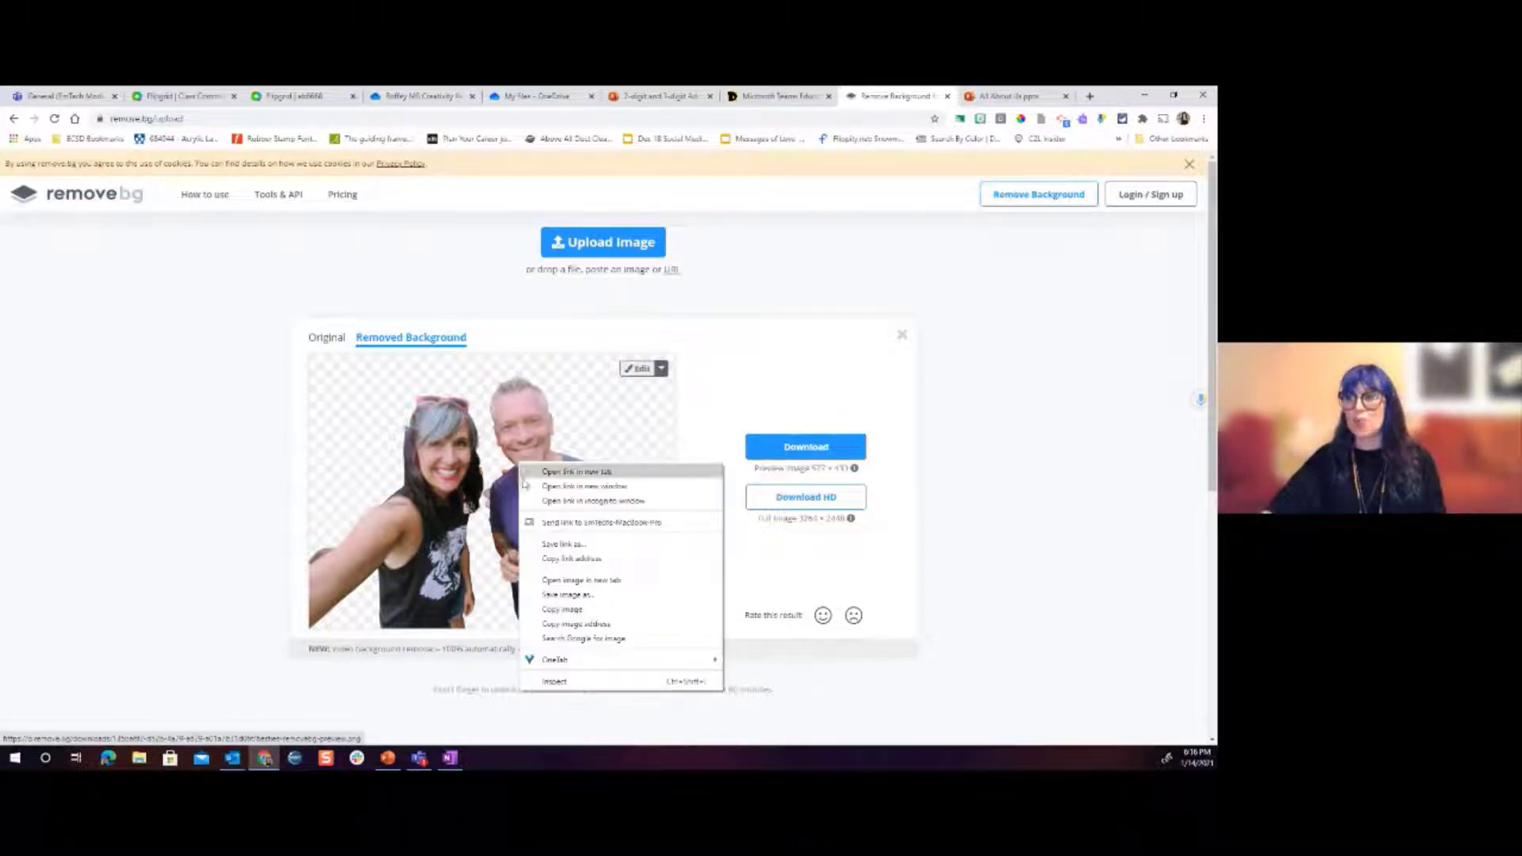
left_click(544, 610)
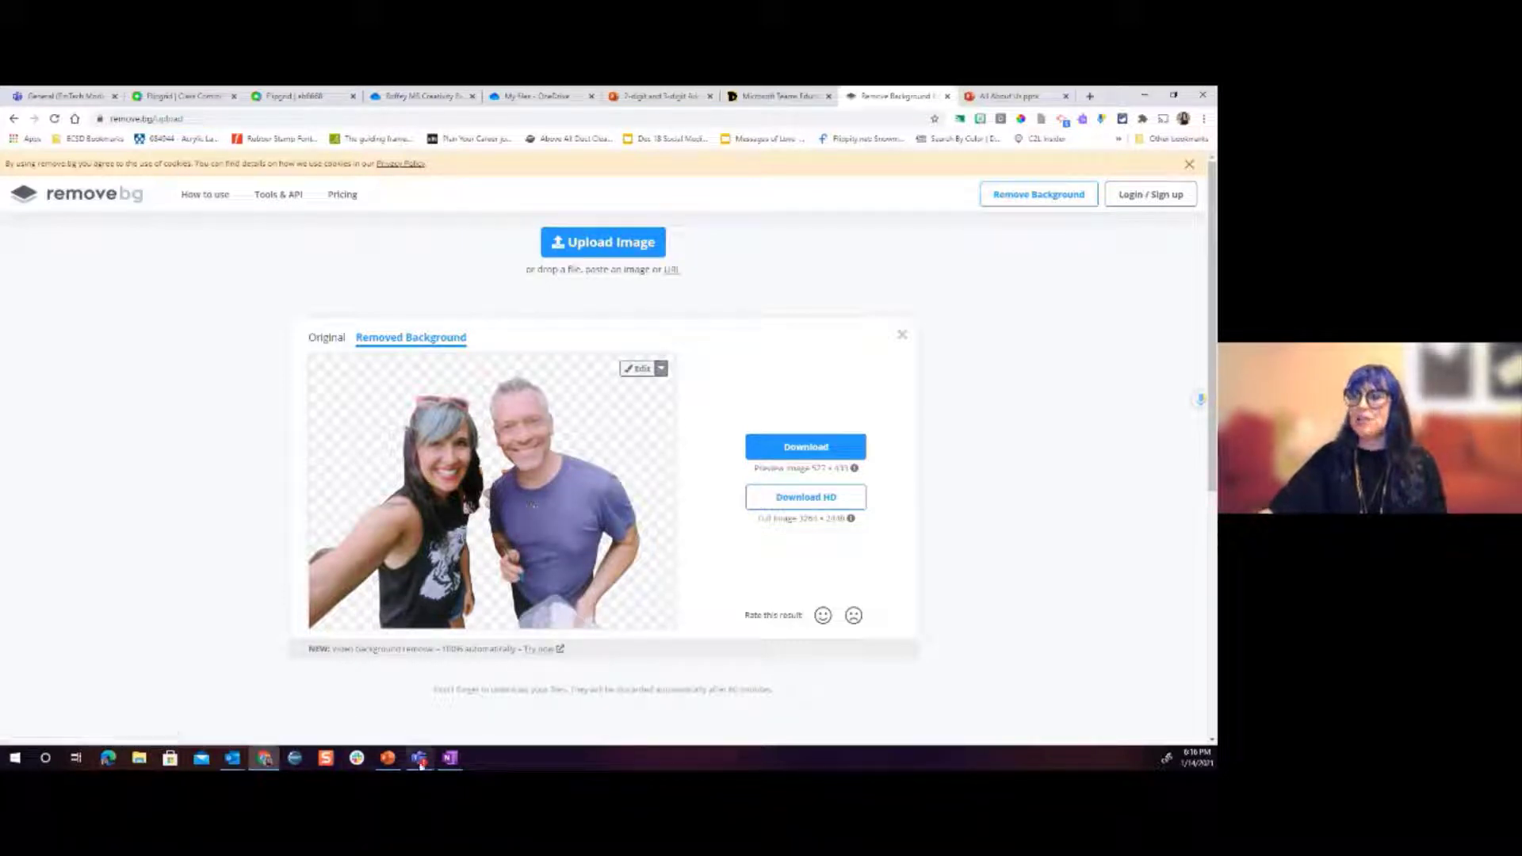
Step: Bring up the desktop PowerPoint presentation at slide 9, 'Collaborative PowerPoint!'
left_click(388, 758)
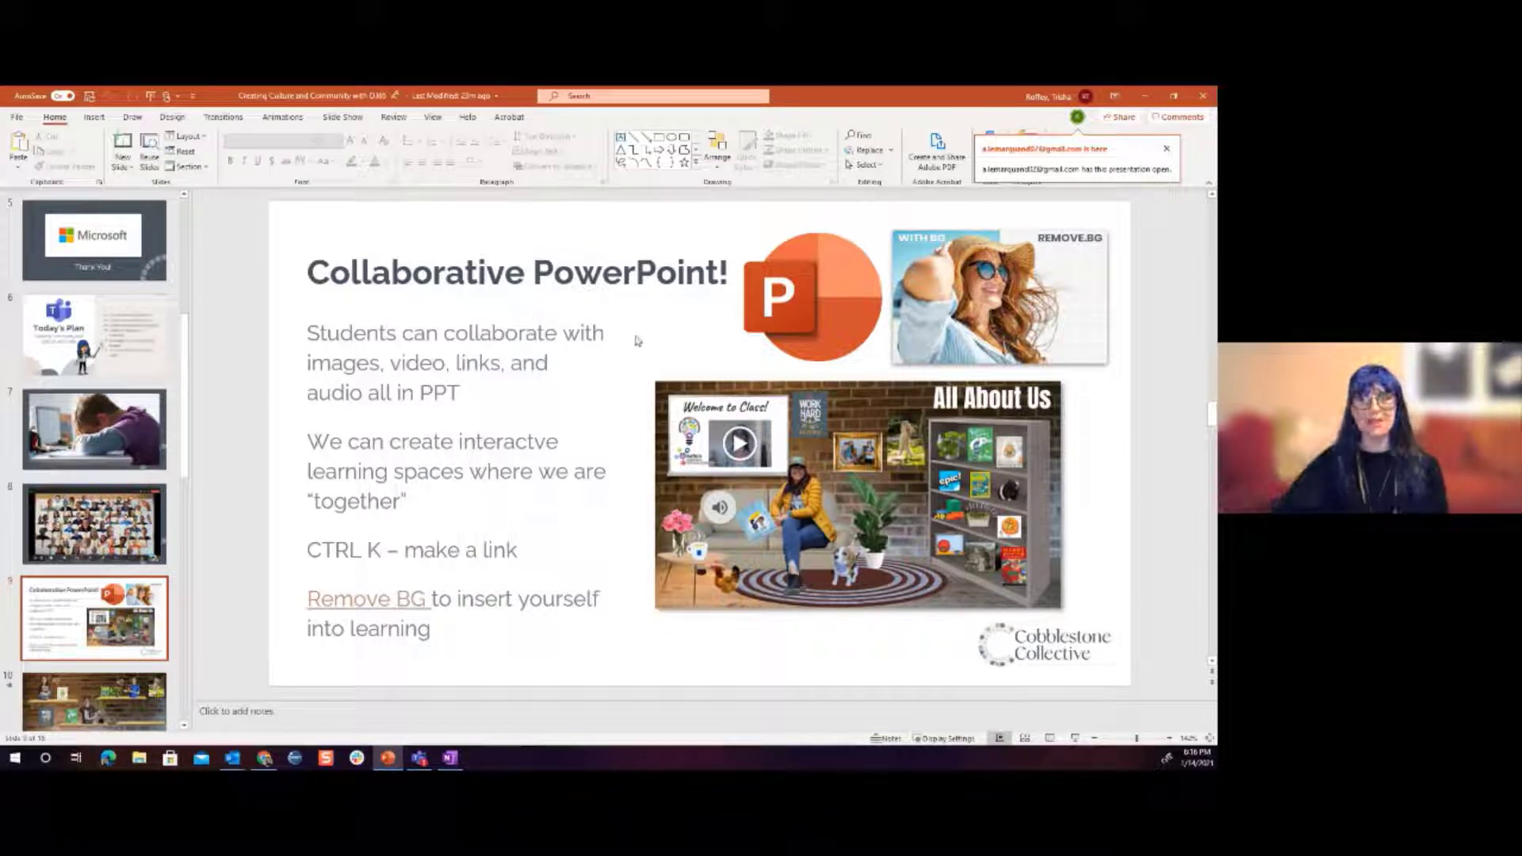
scroll(191, 504, "down", 2)
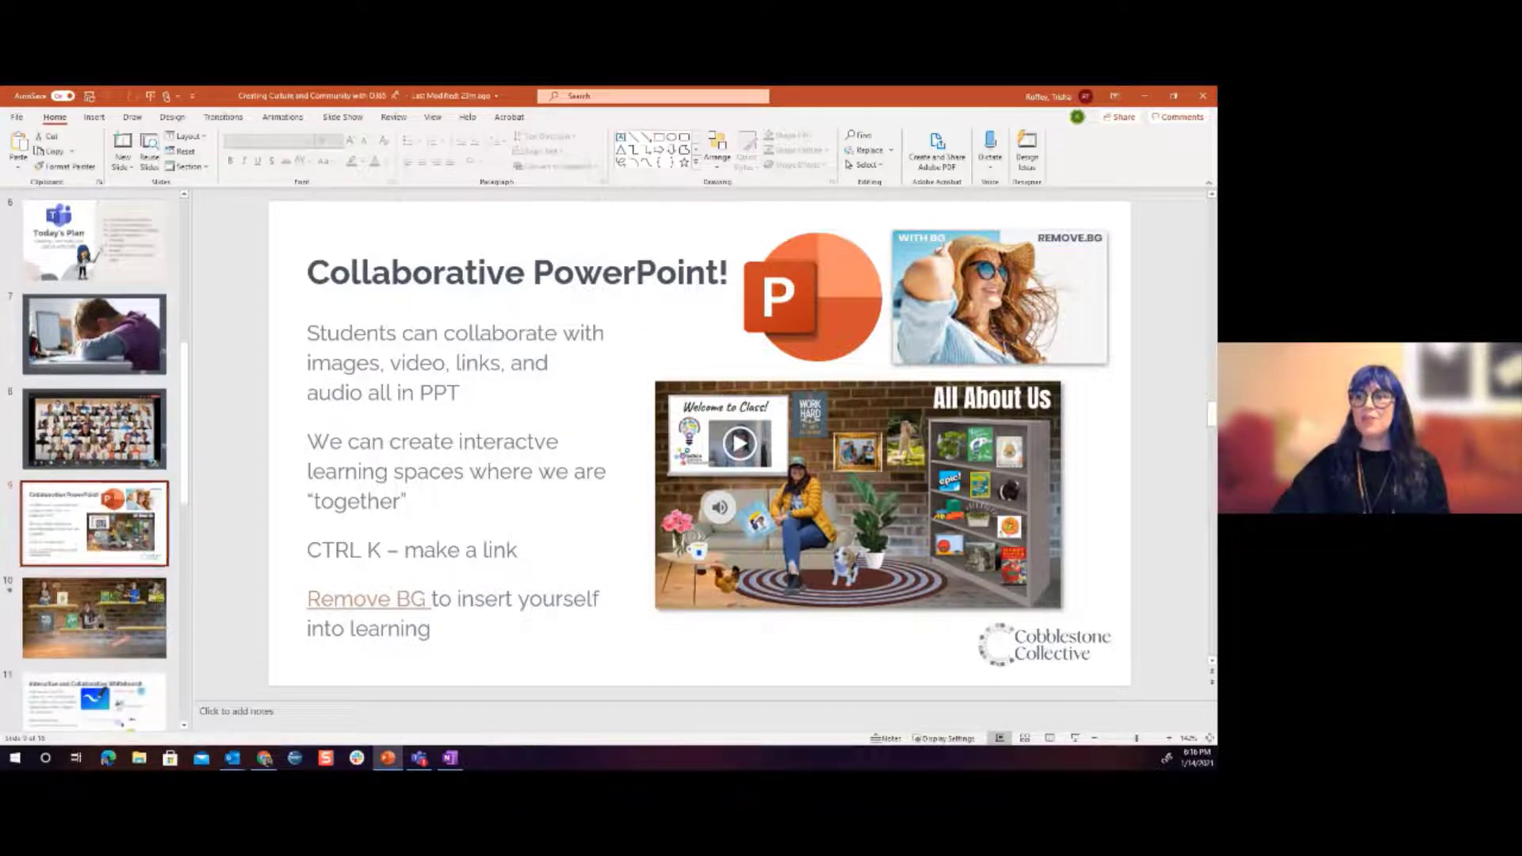
Step: Paste the two-person cut-out onto slide 10, shrink it and stand it on the lower-right shelf
left_click(101, 618)
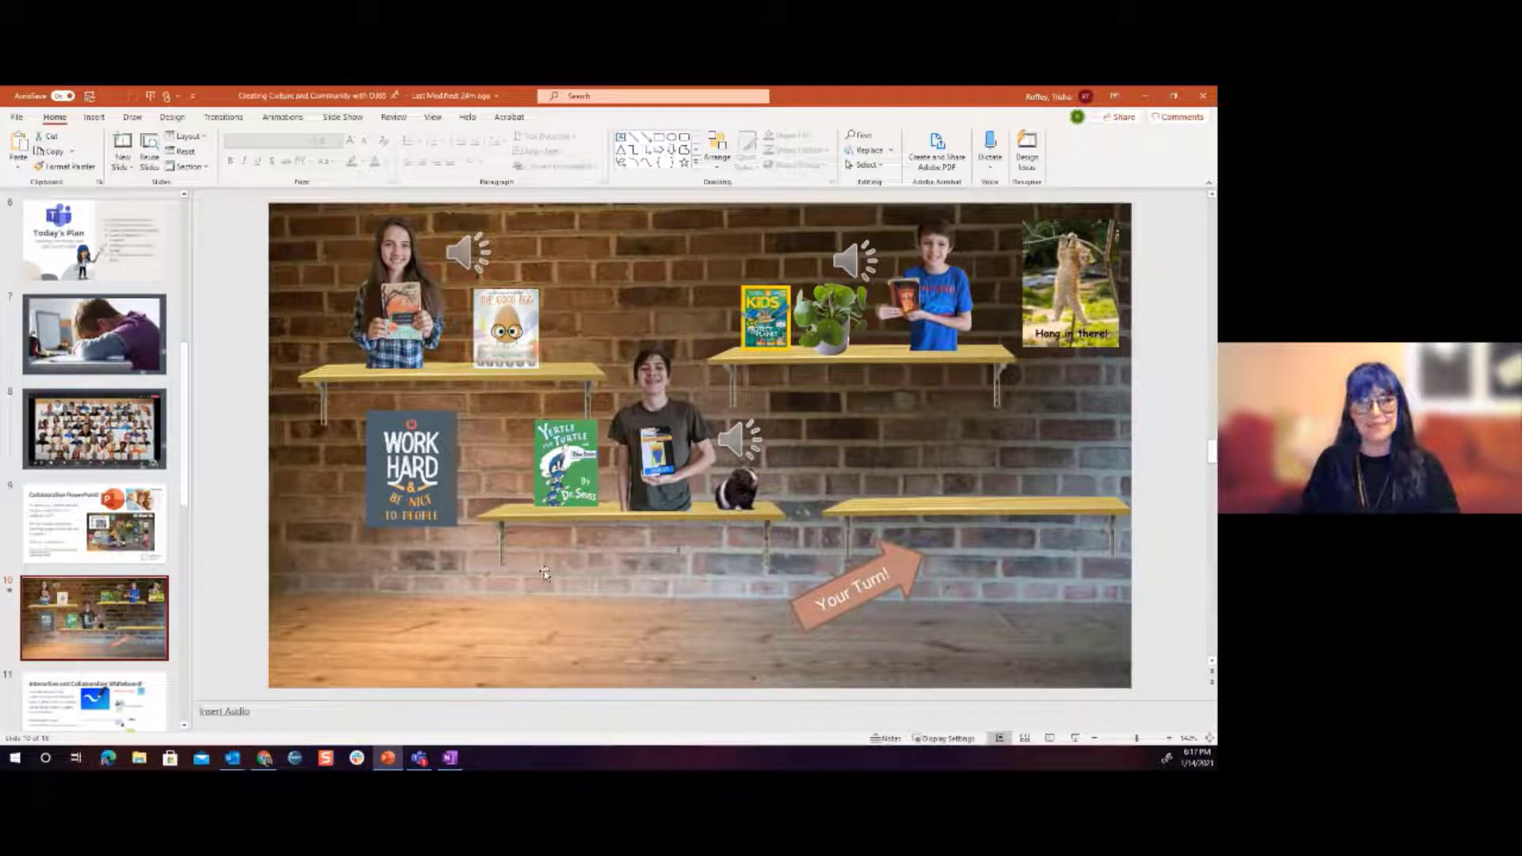
key("ctrl+v")
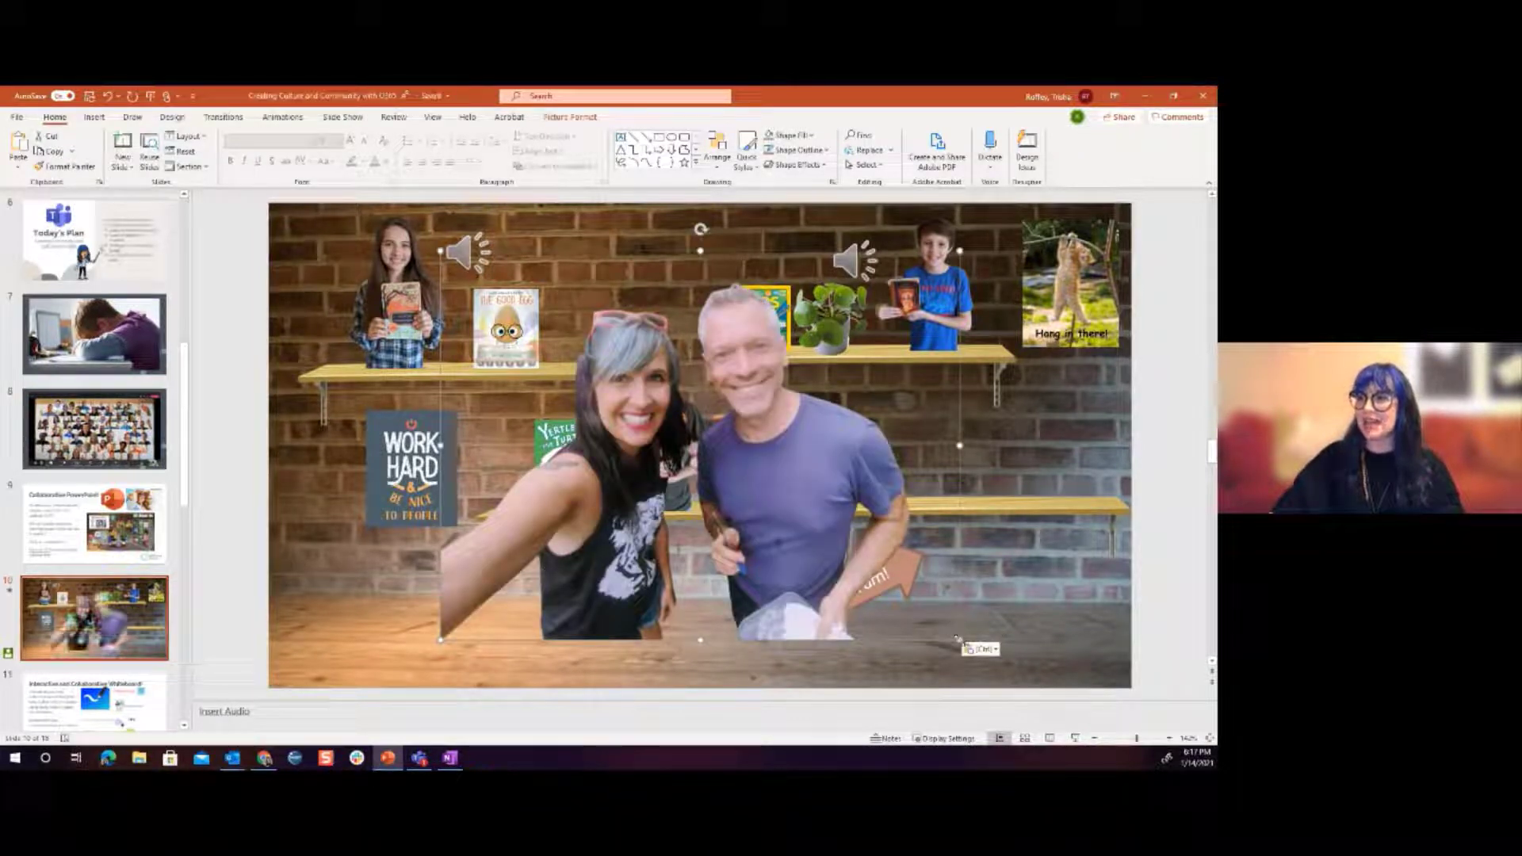
left_click_drag(957, 638, 666, 417)
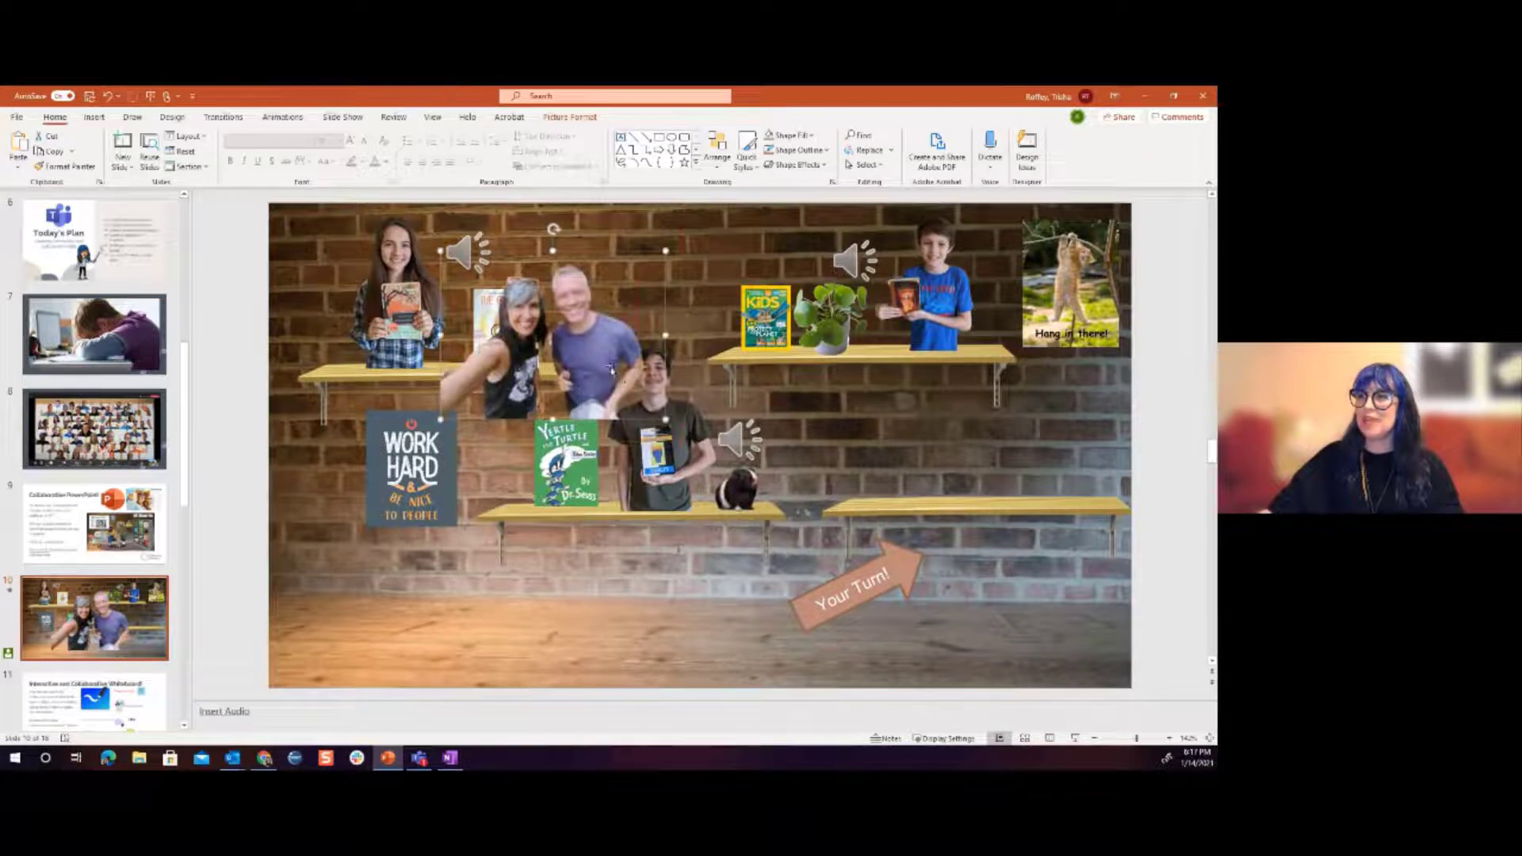
left_click_drag(611, 369, 1050, 463)
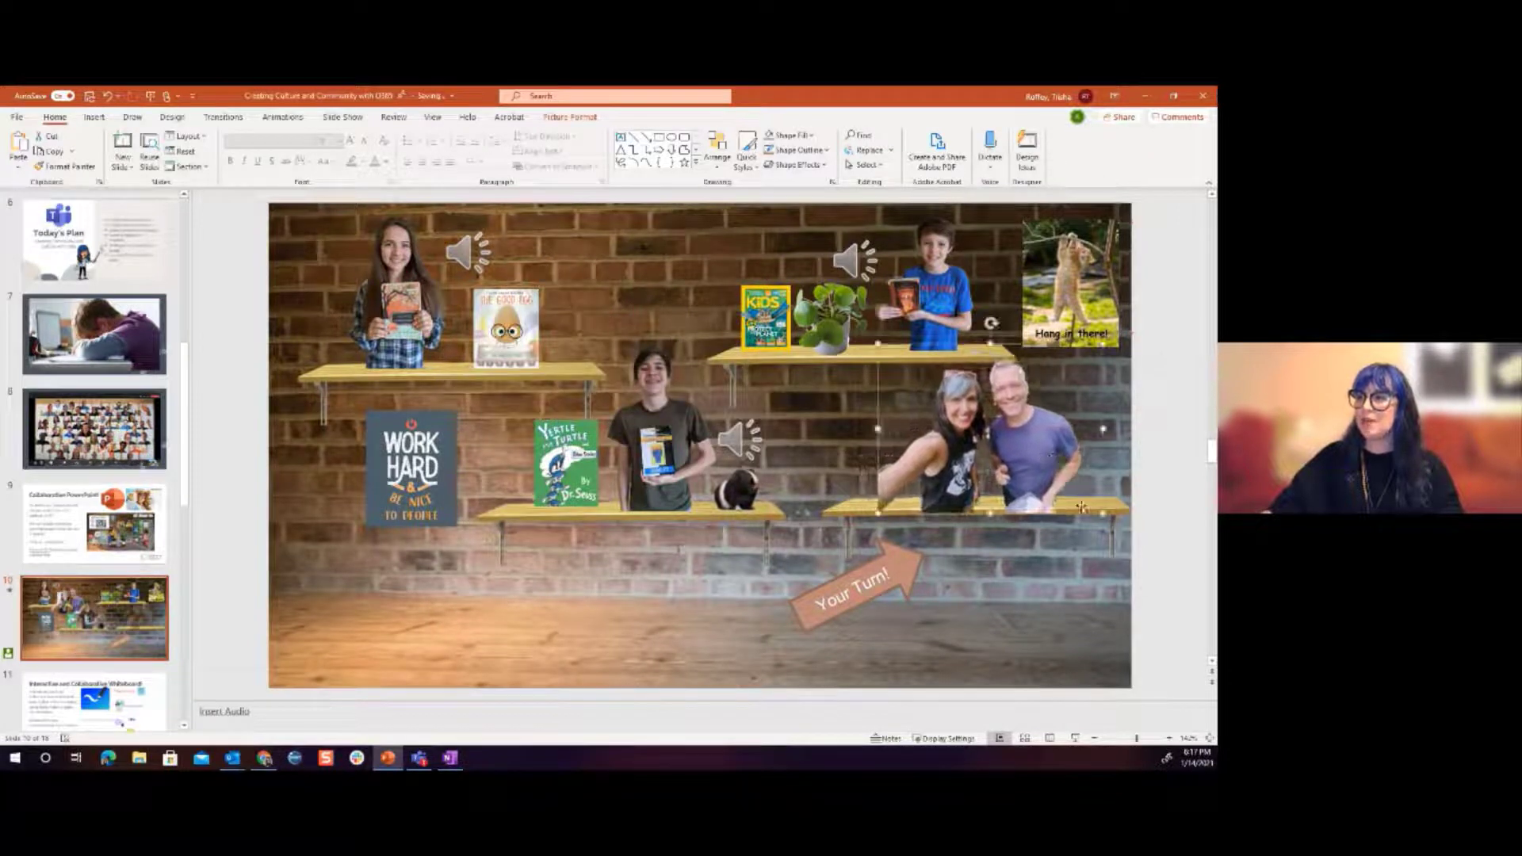
left_click_drag(1104, 513, 1071, 489)
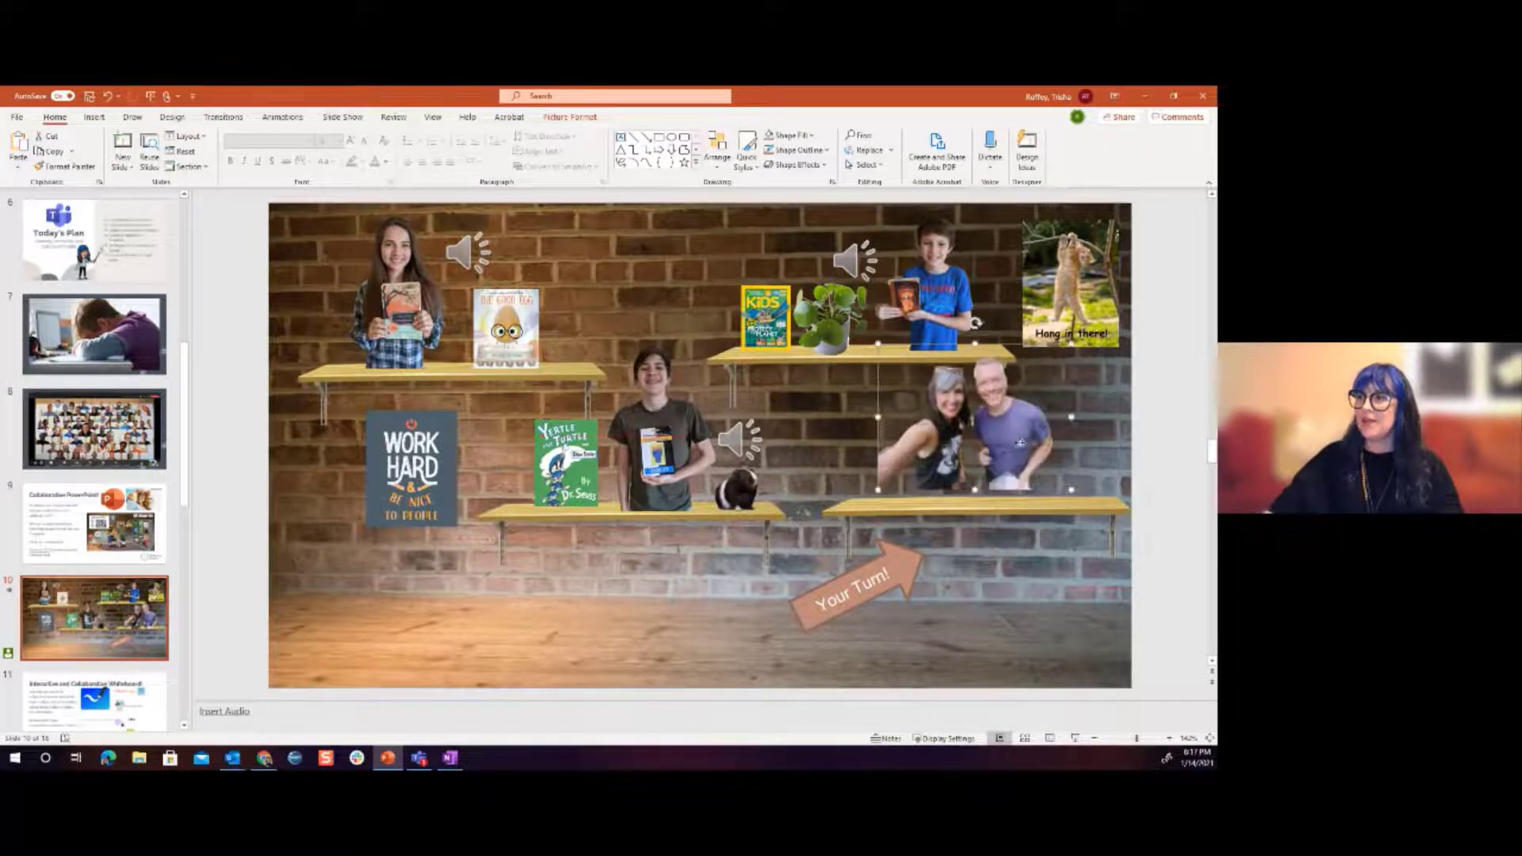
left_click_drag(1021, 441, 1053, 464)
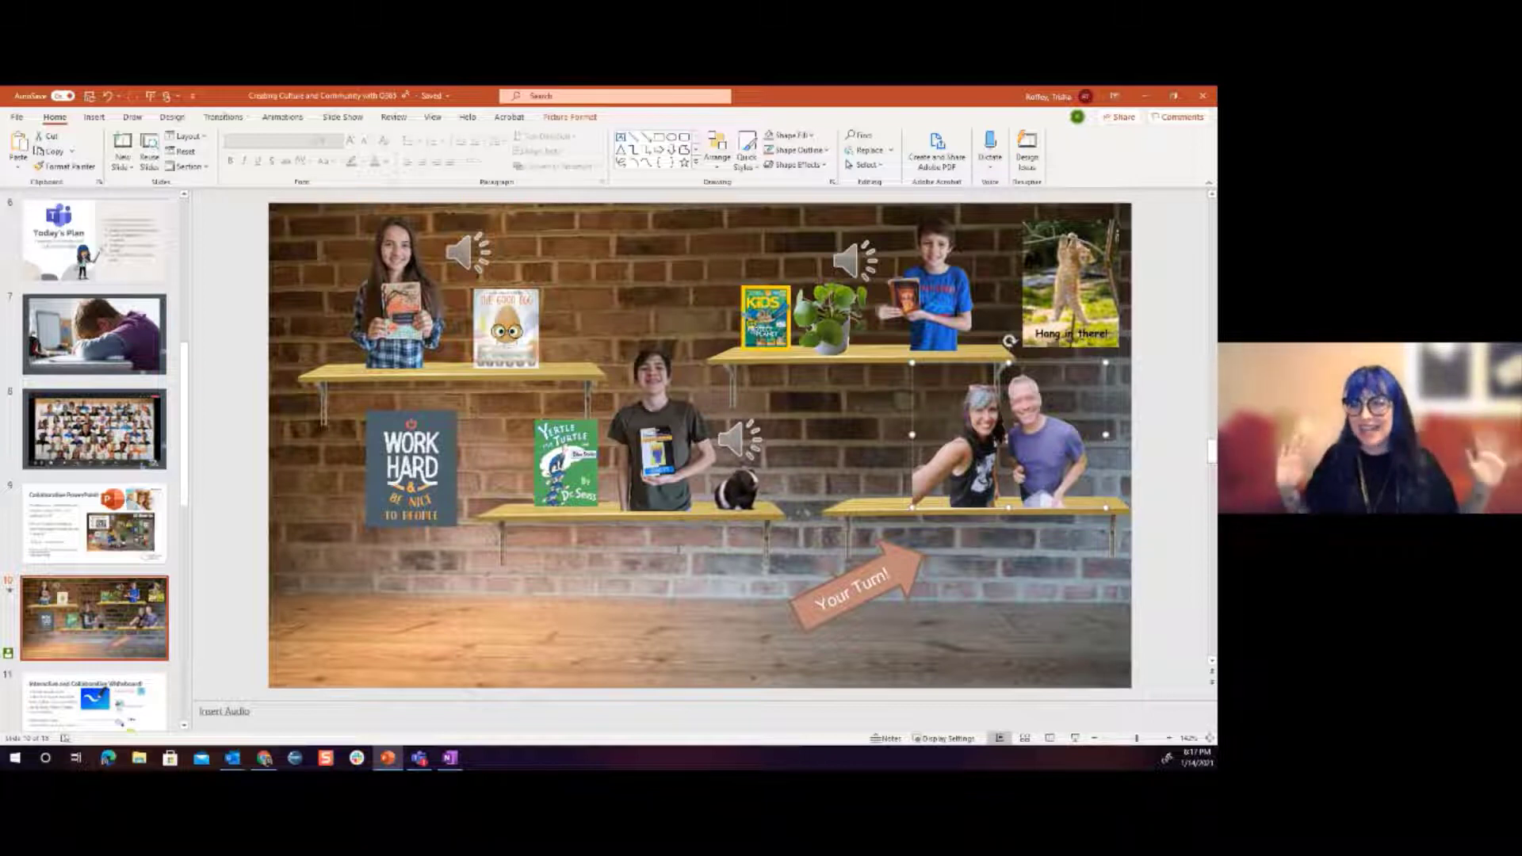
left_click(968, 576)
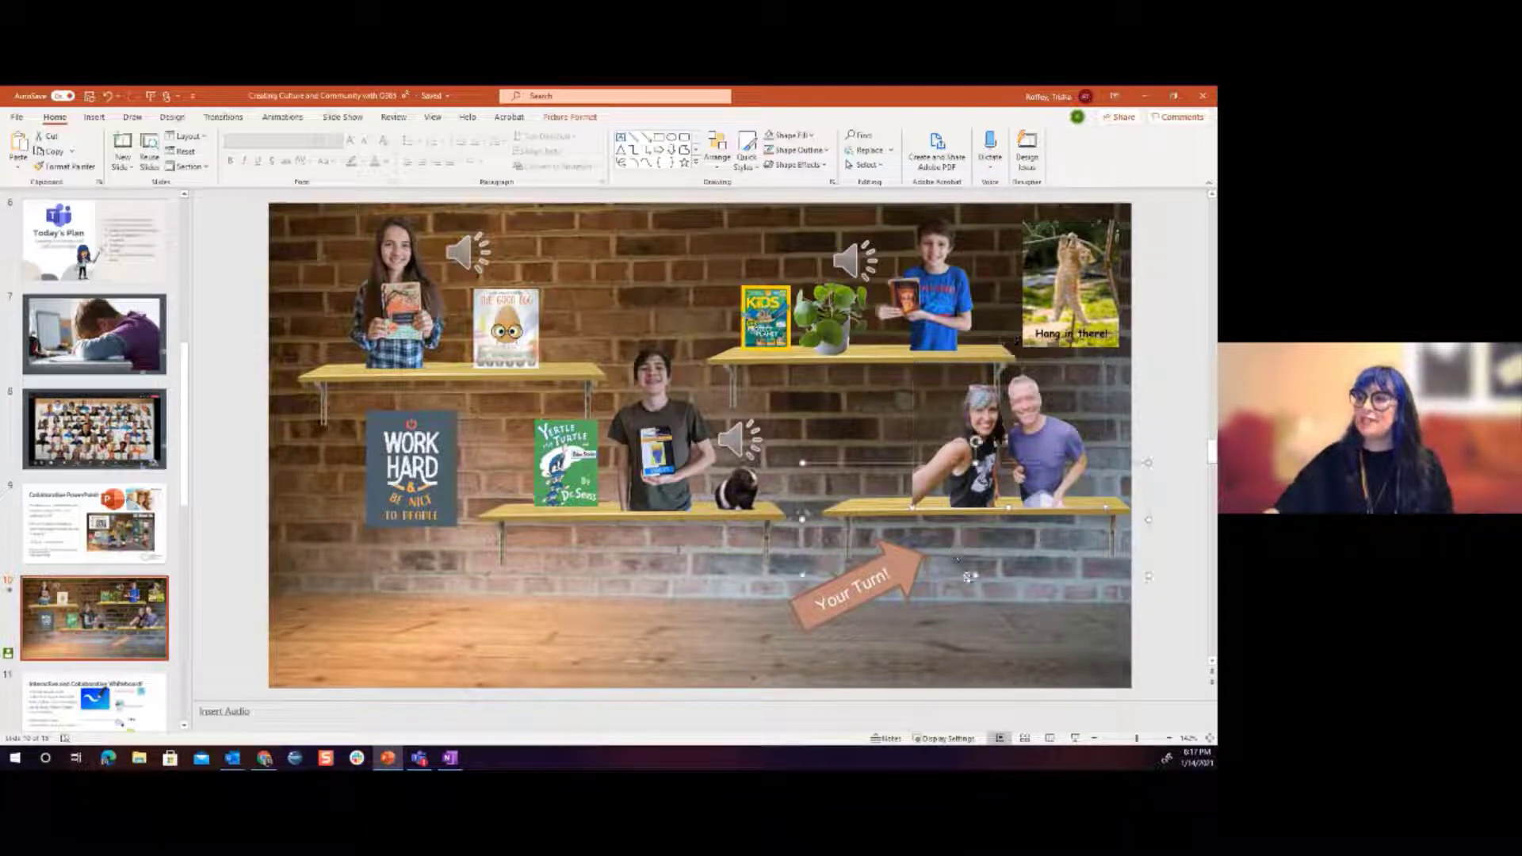
Step: Clear the selection on the bookshelf slide and show the Insert tools
left_click(780, 599)
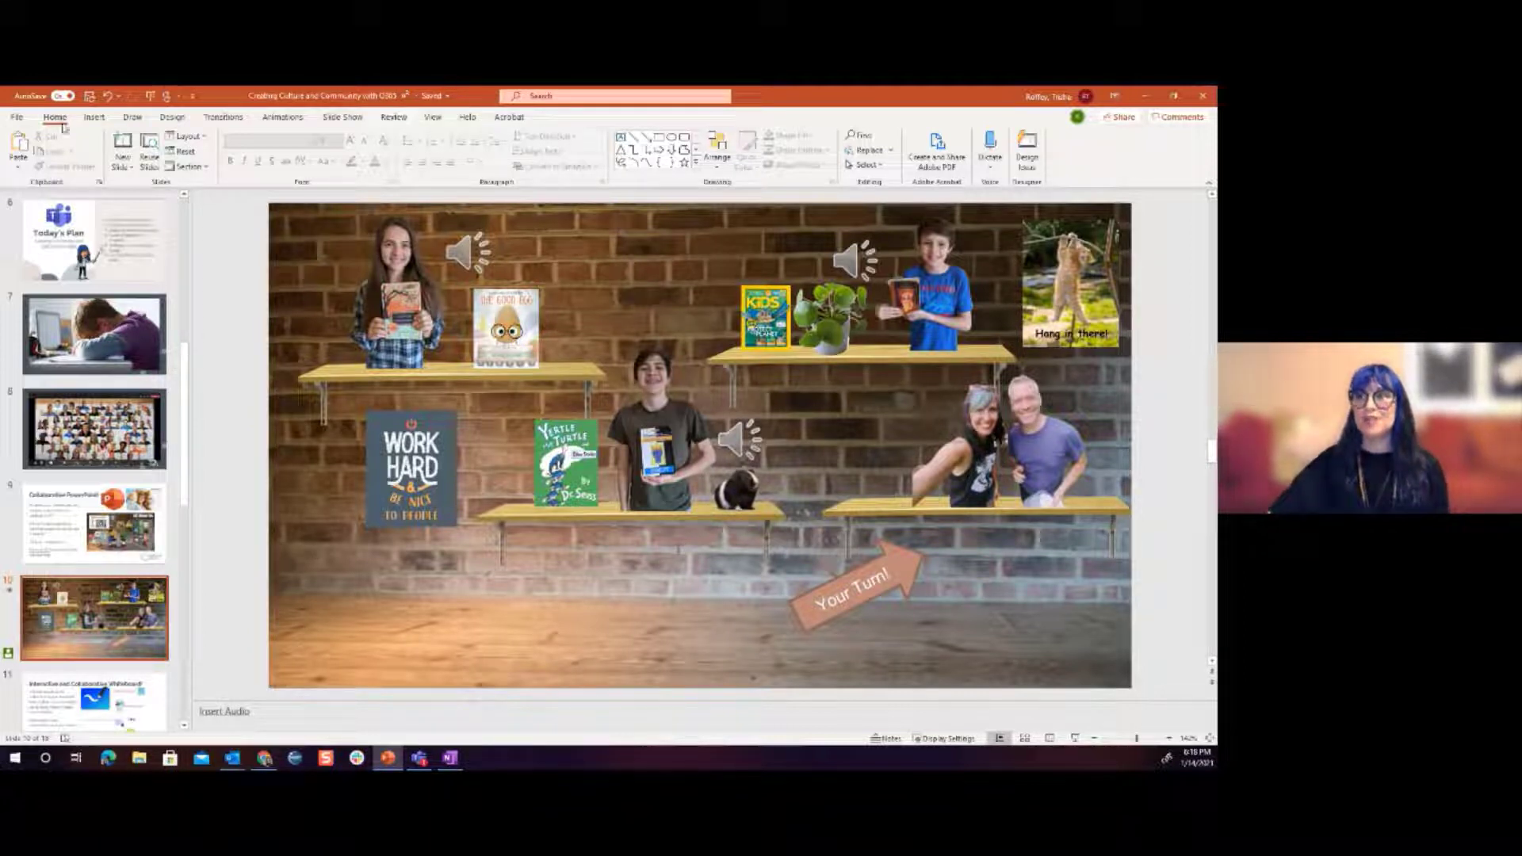
left_click(93, 117)
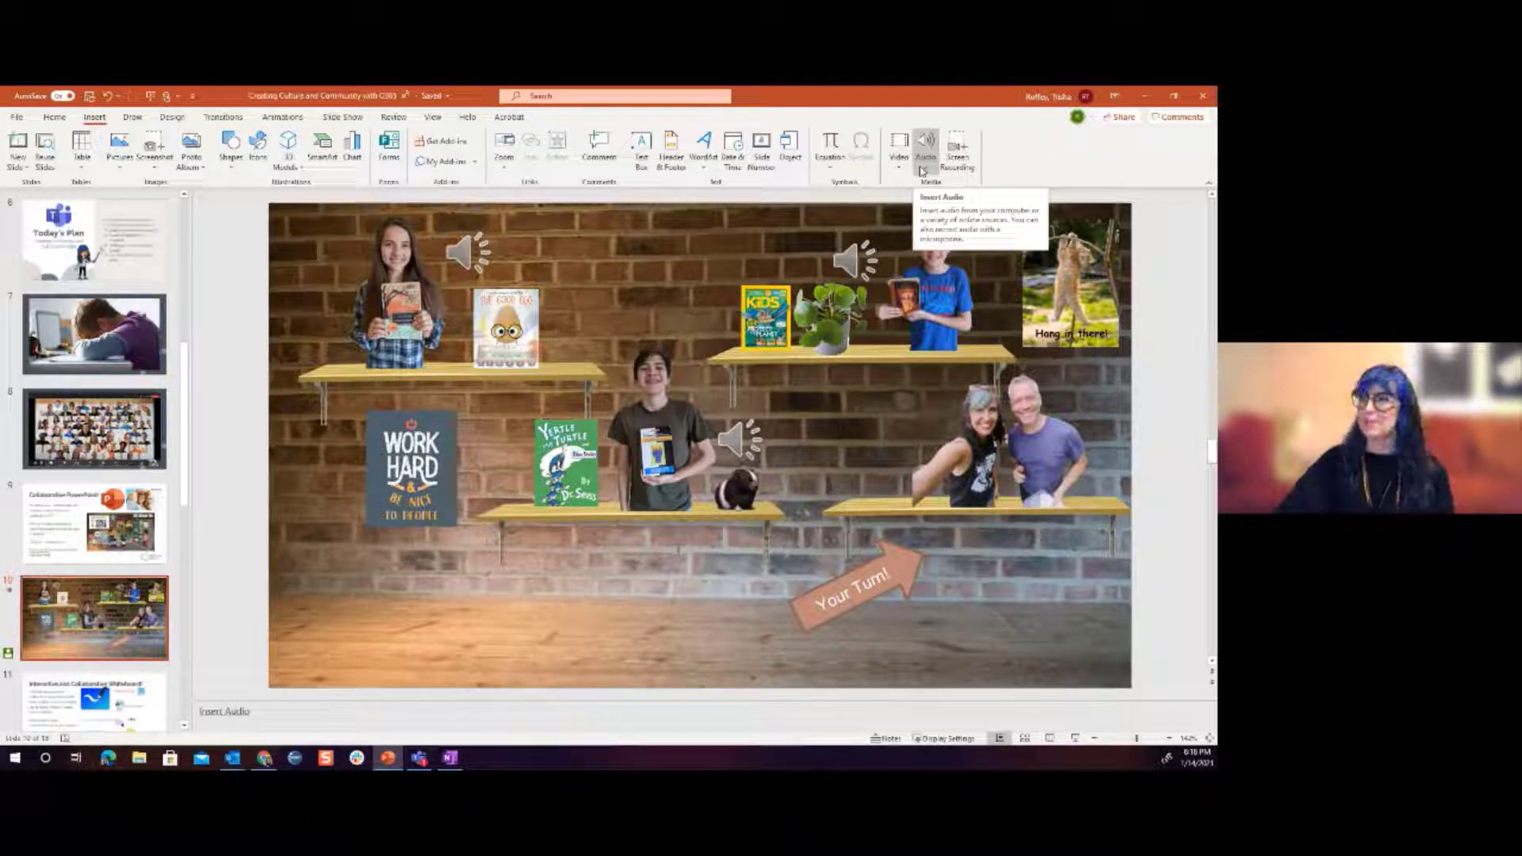
Step: Record a new sound clip named 'Bisties' and insert it onto slide 10
left_click(924, 171)
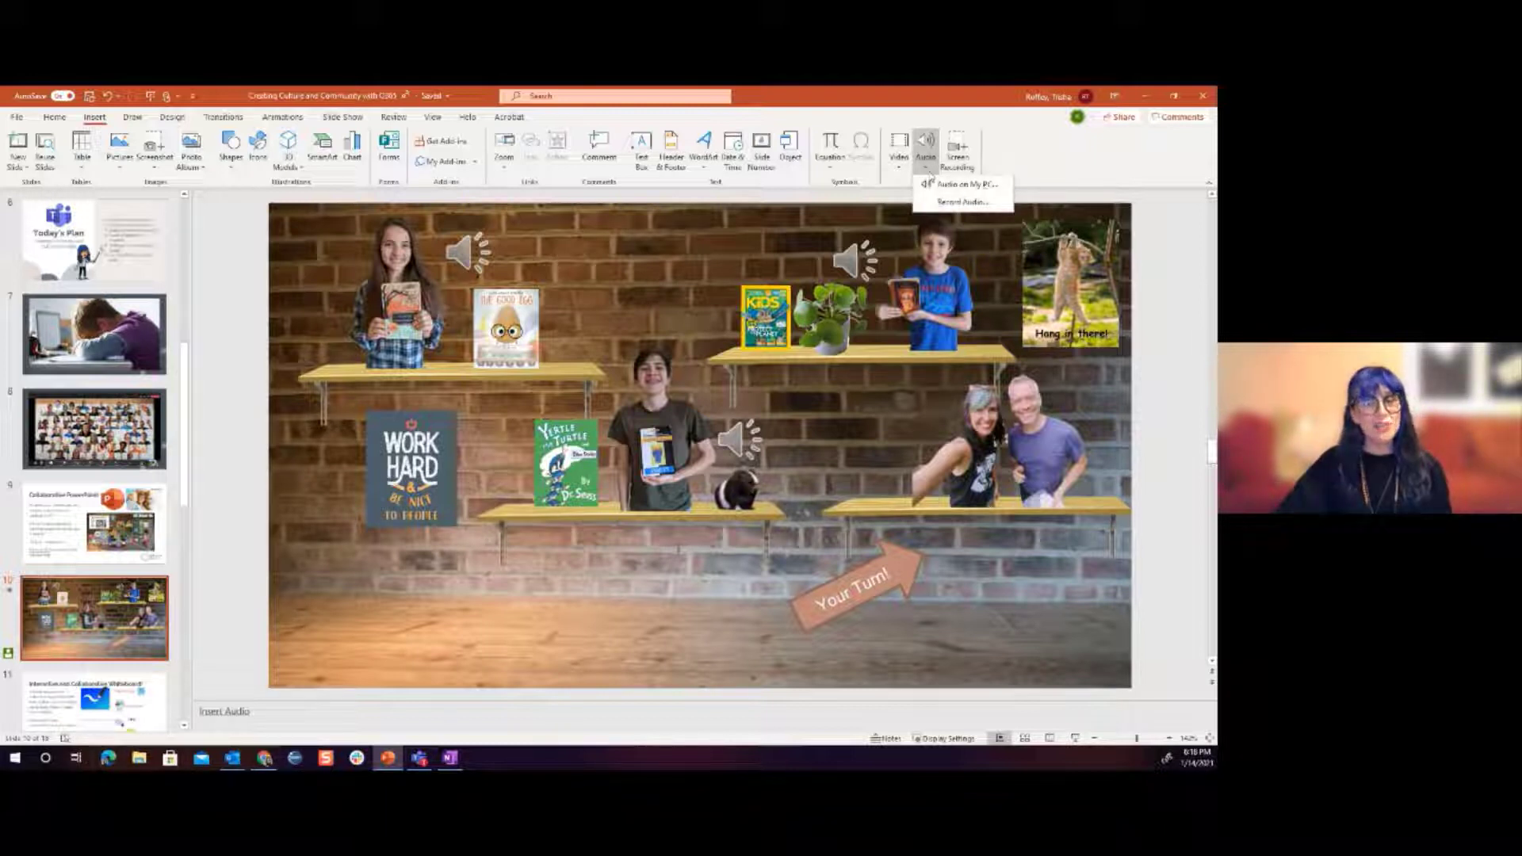
left_click(980, 203)
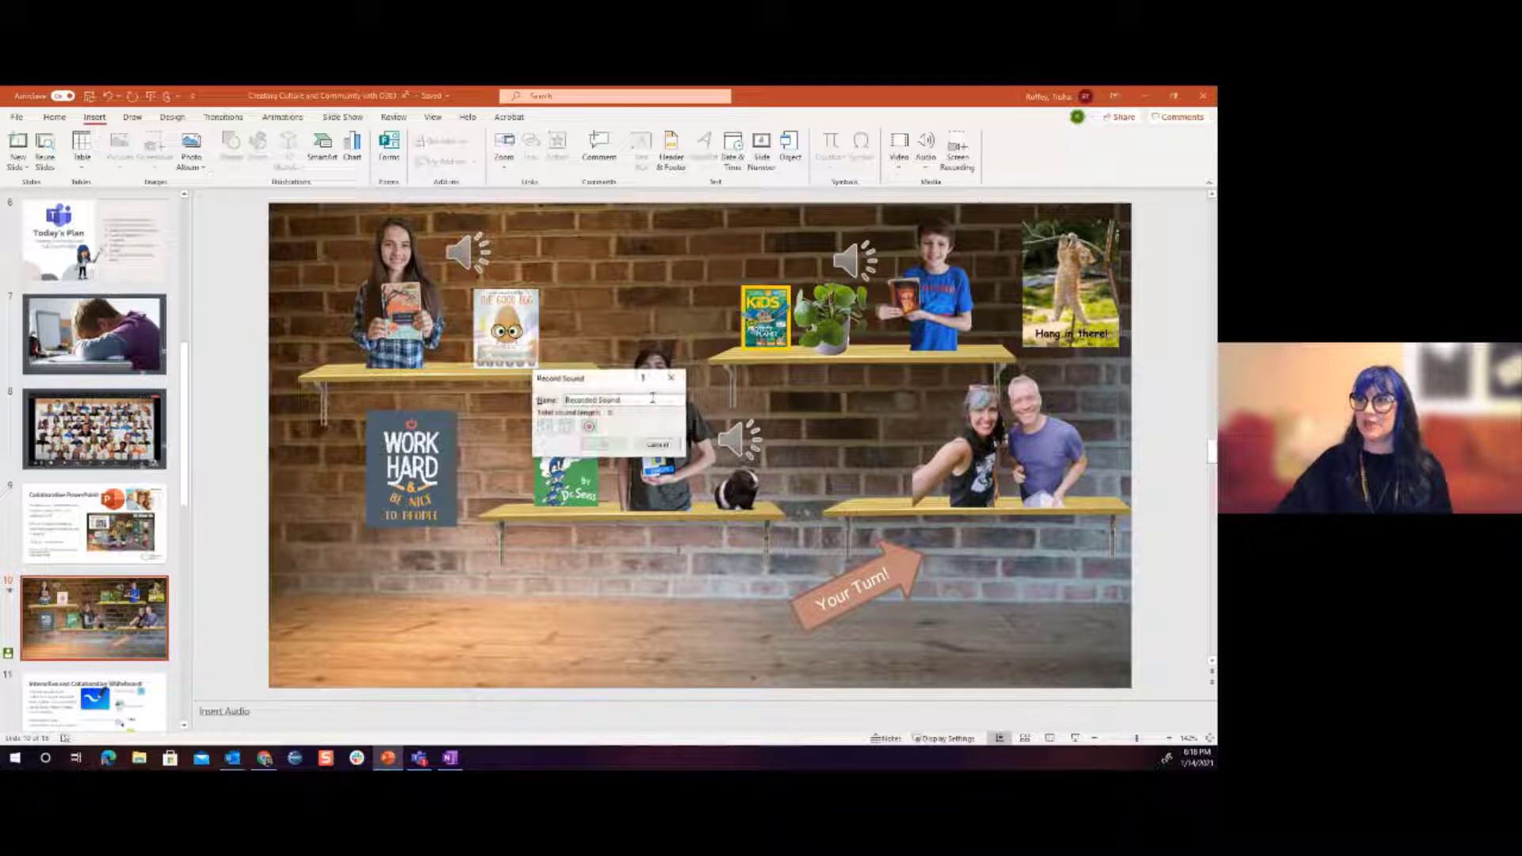
type("Bi")
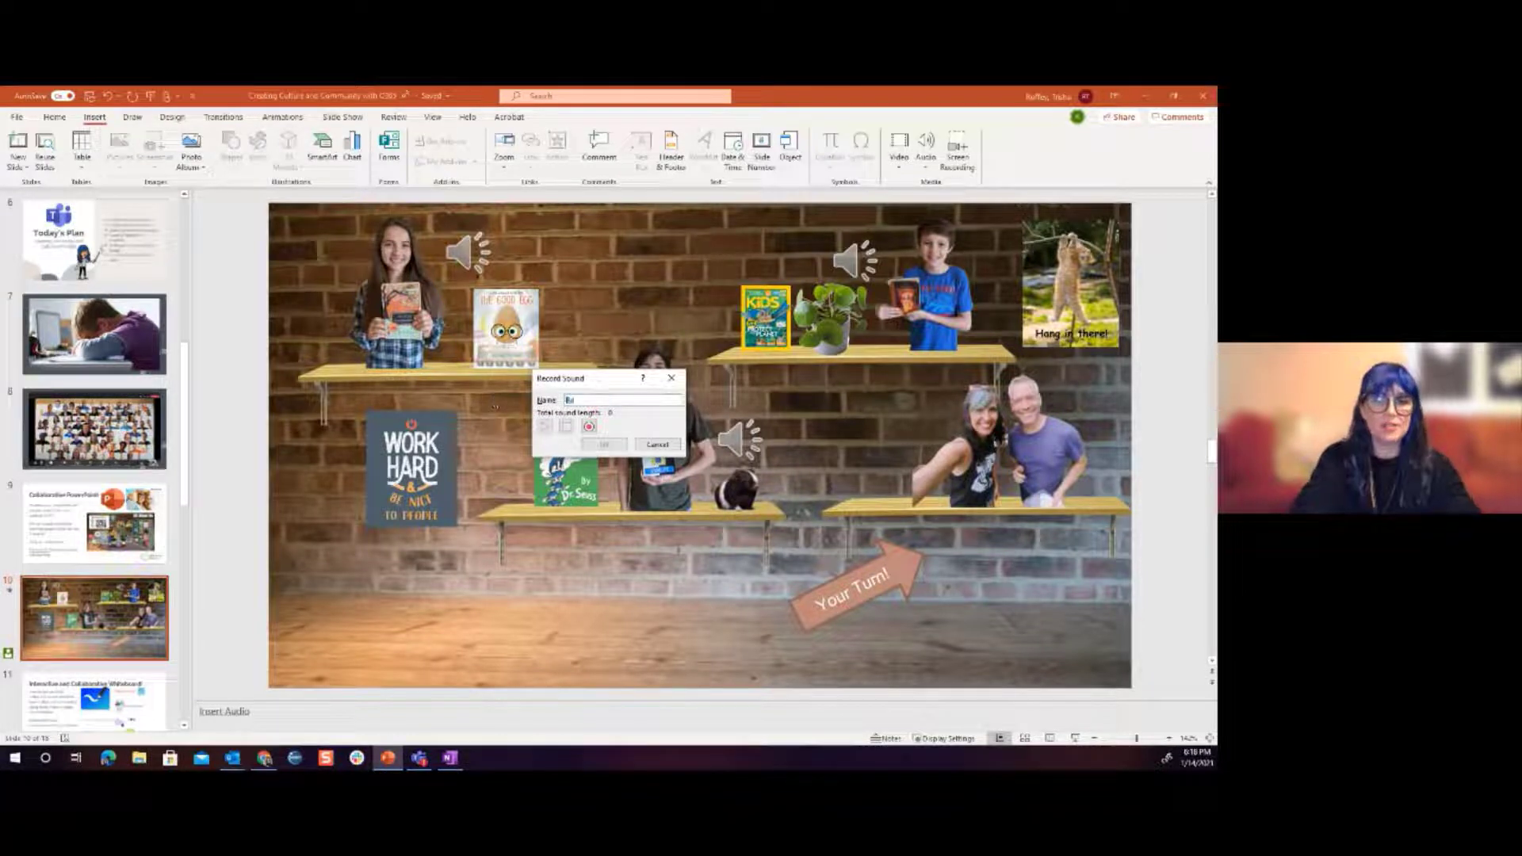
type("sties")
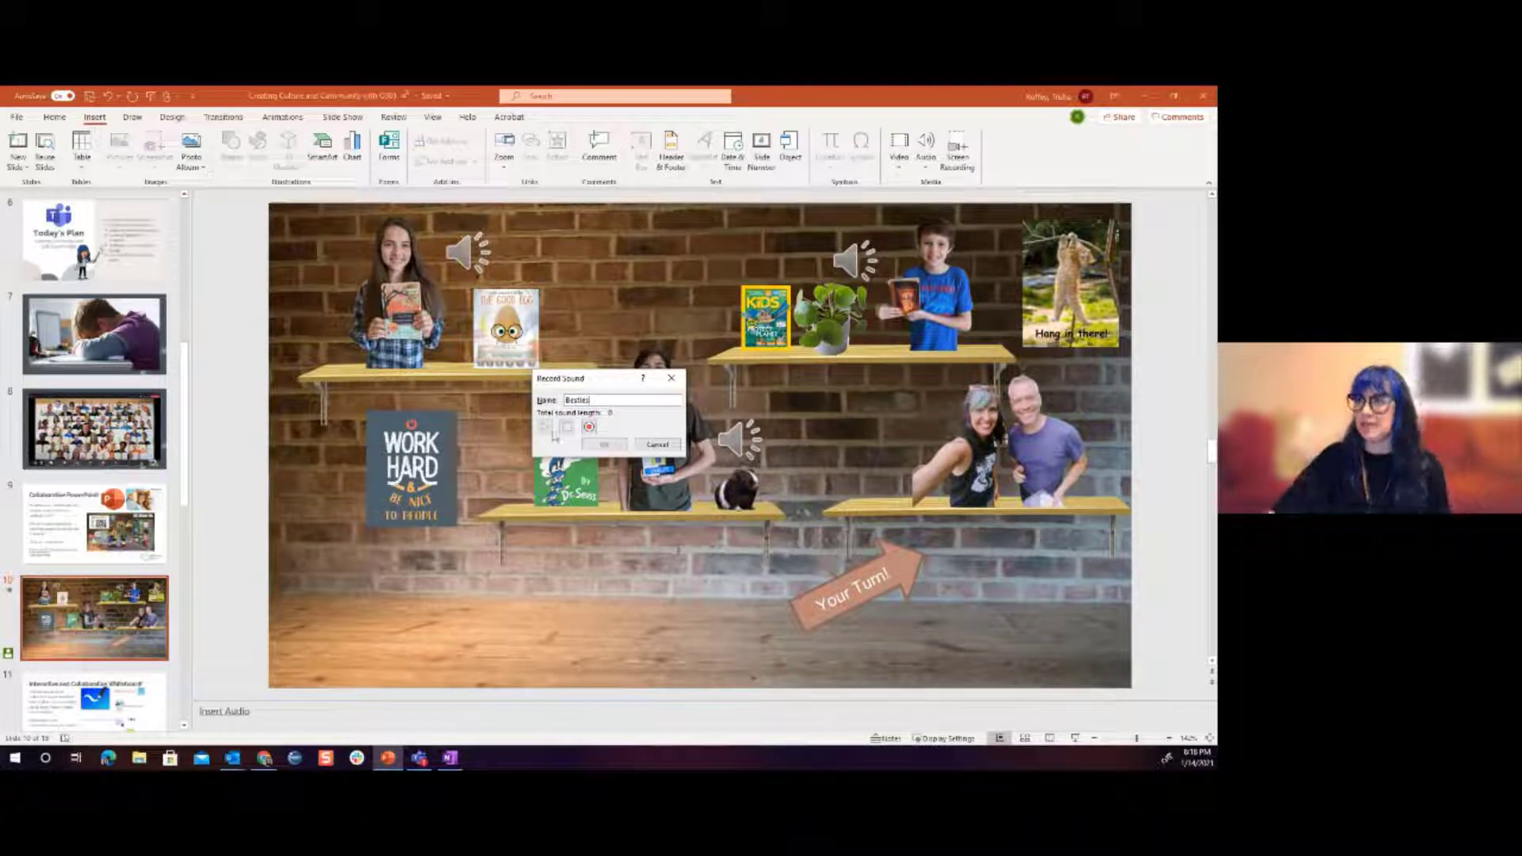
left_click(589, 429)
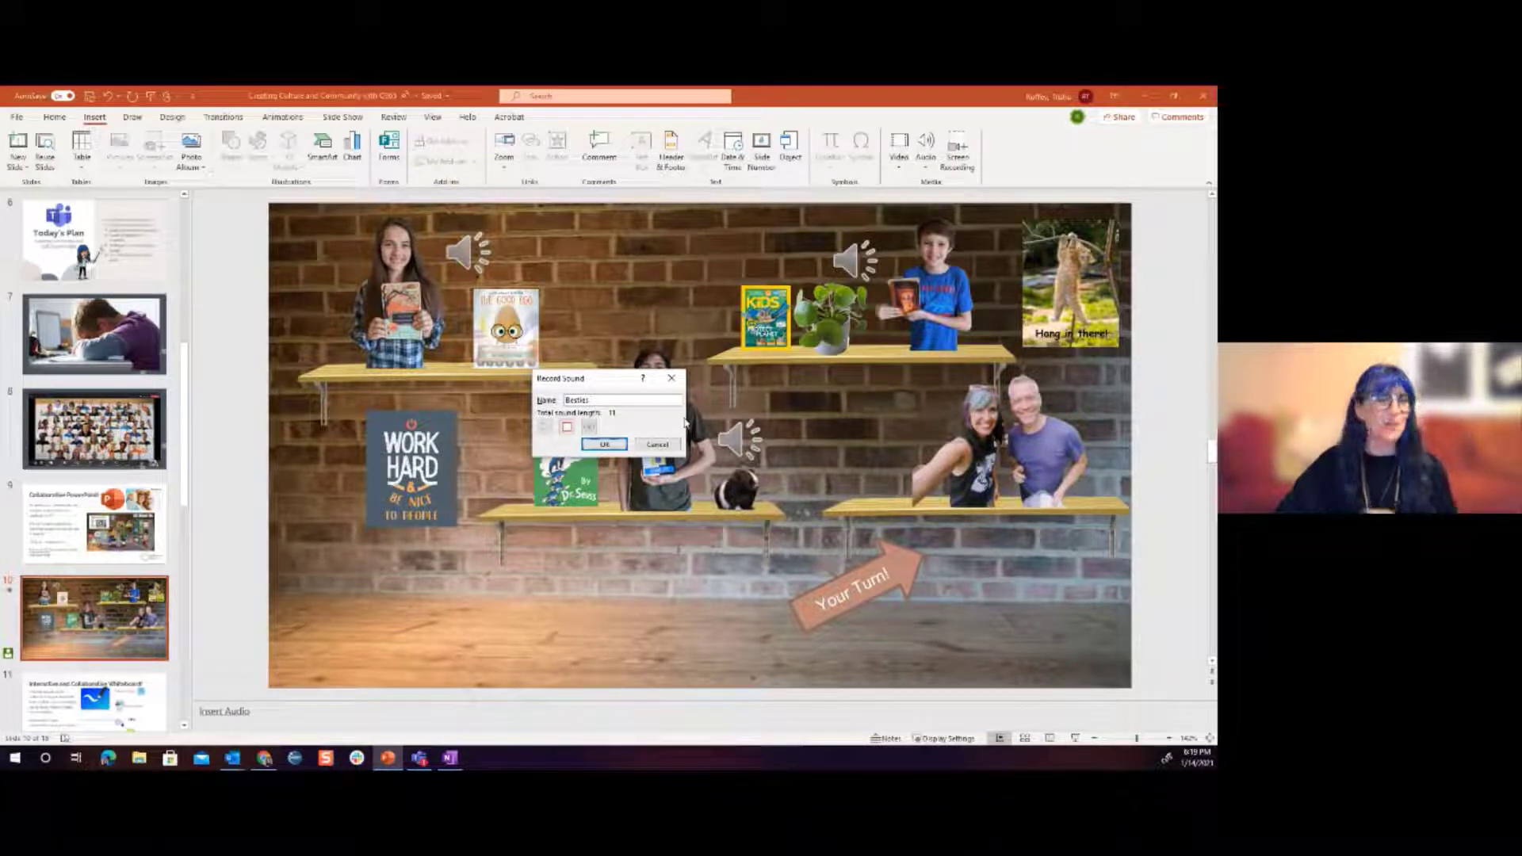
left_click(567, 427)
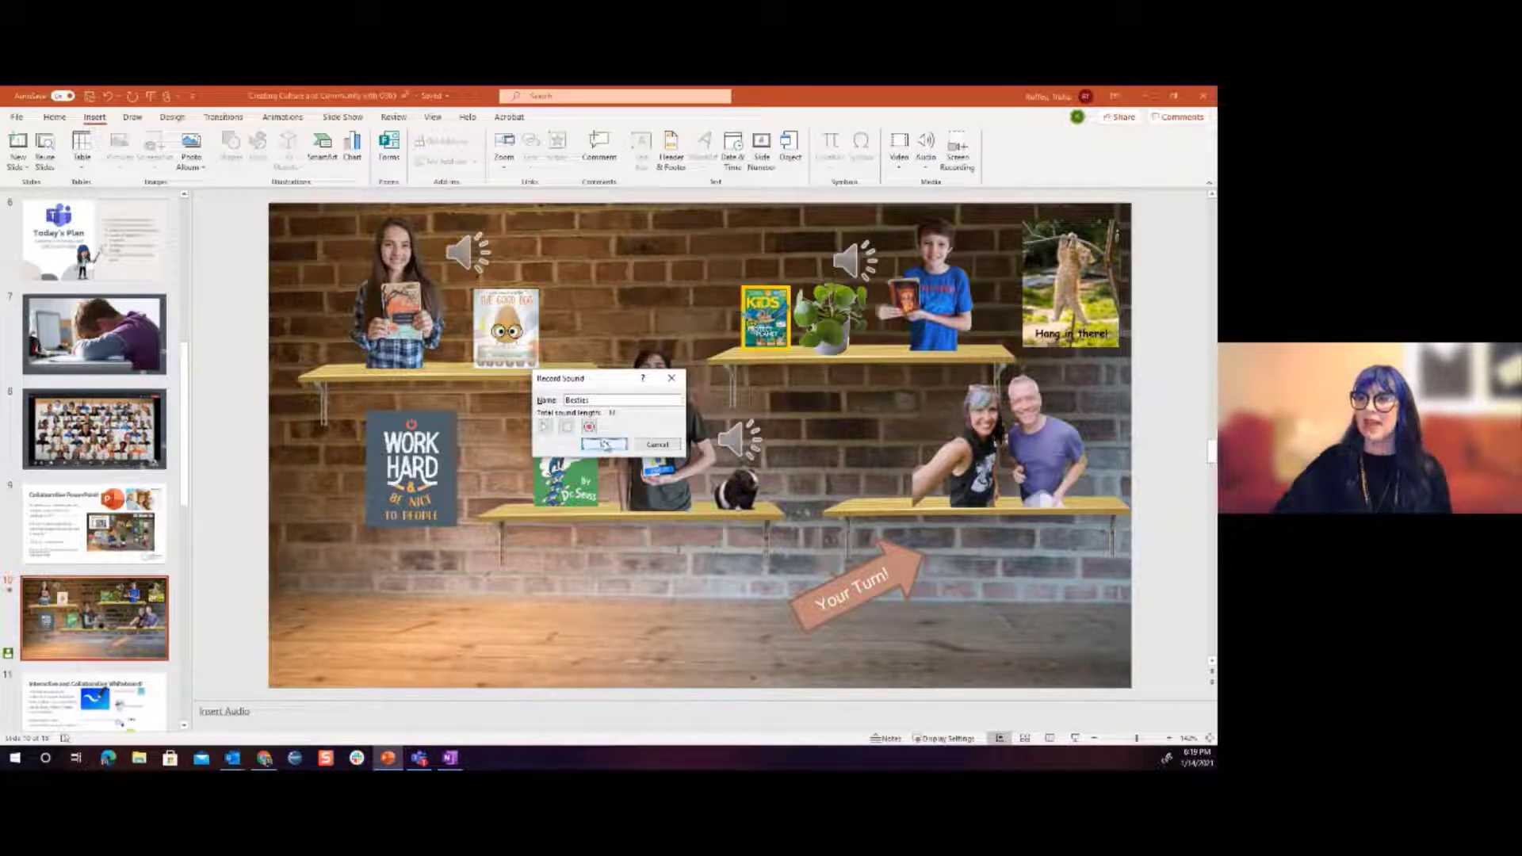
left_click(605, 445)
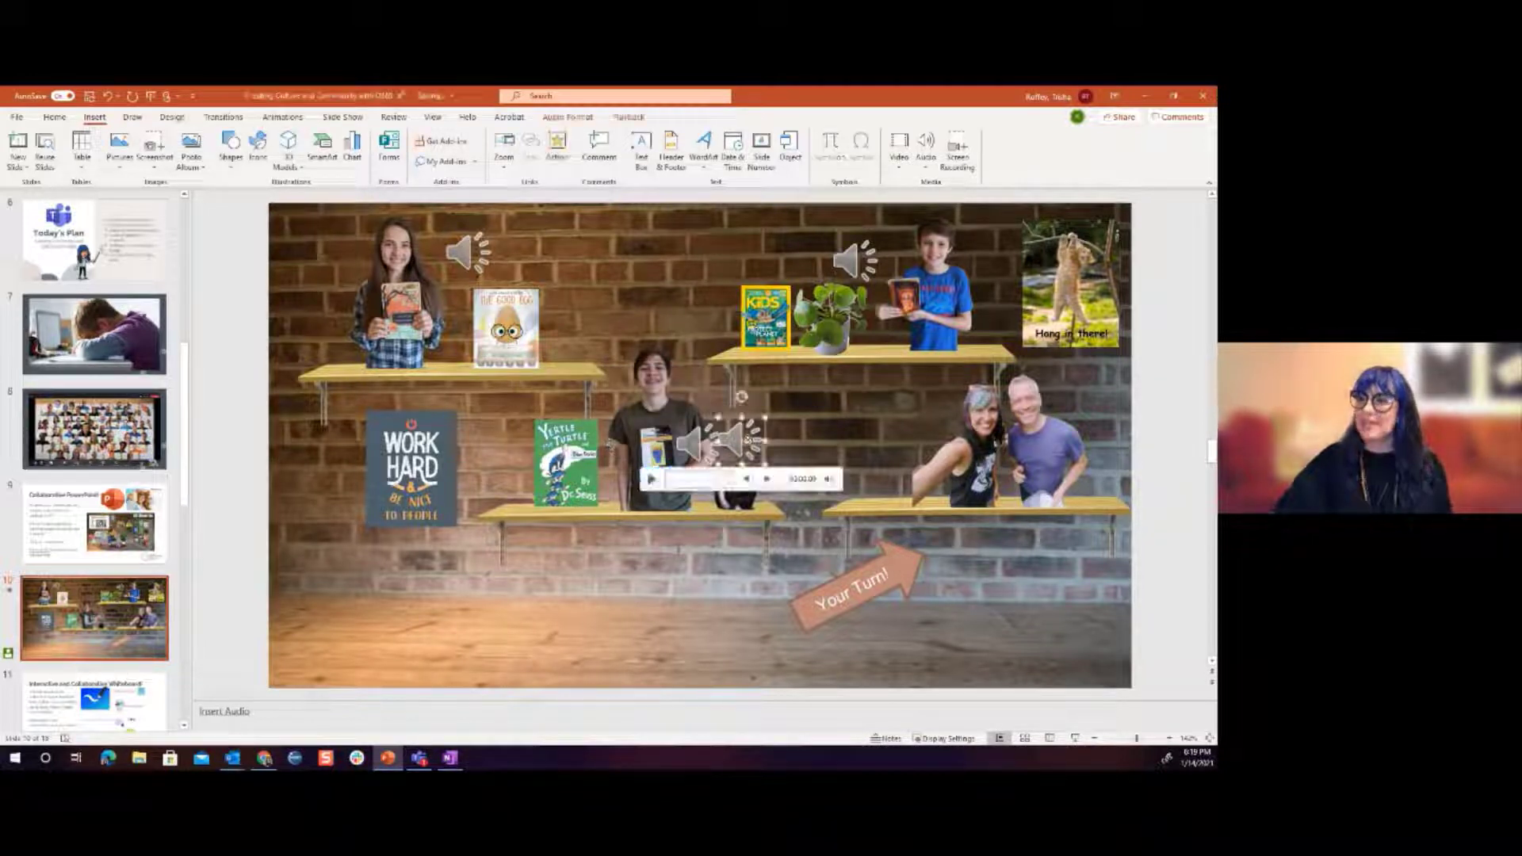
Step: Position the new speaker icon beside the couple, test playback, and undo stray icon moves
left_click_drag(734, 441, 912, 424)
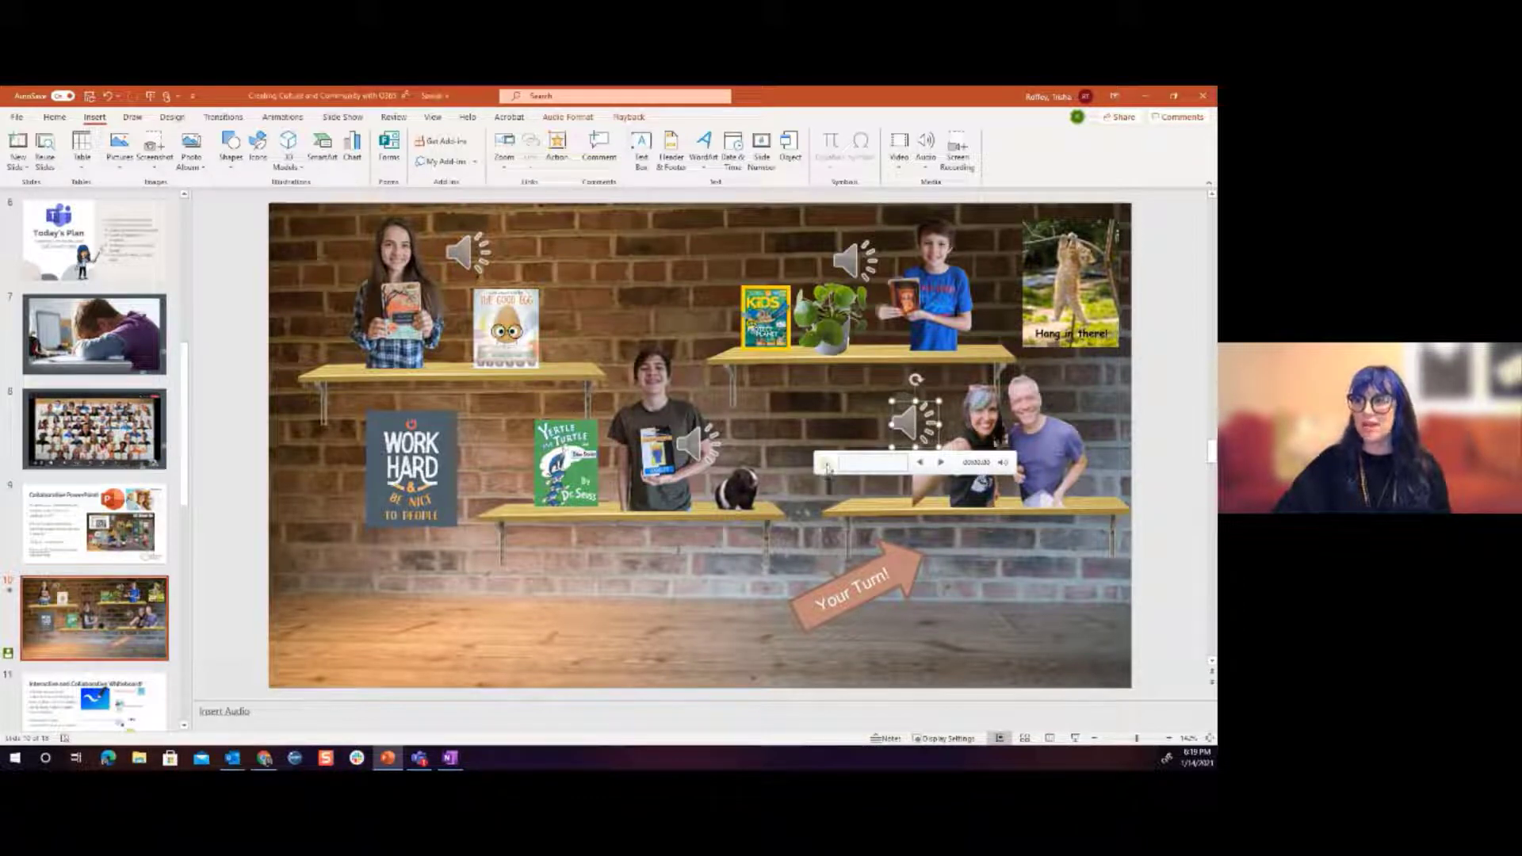
left_click(826, 463)
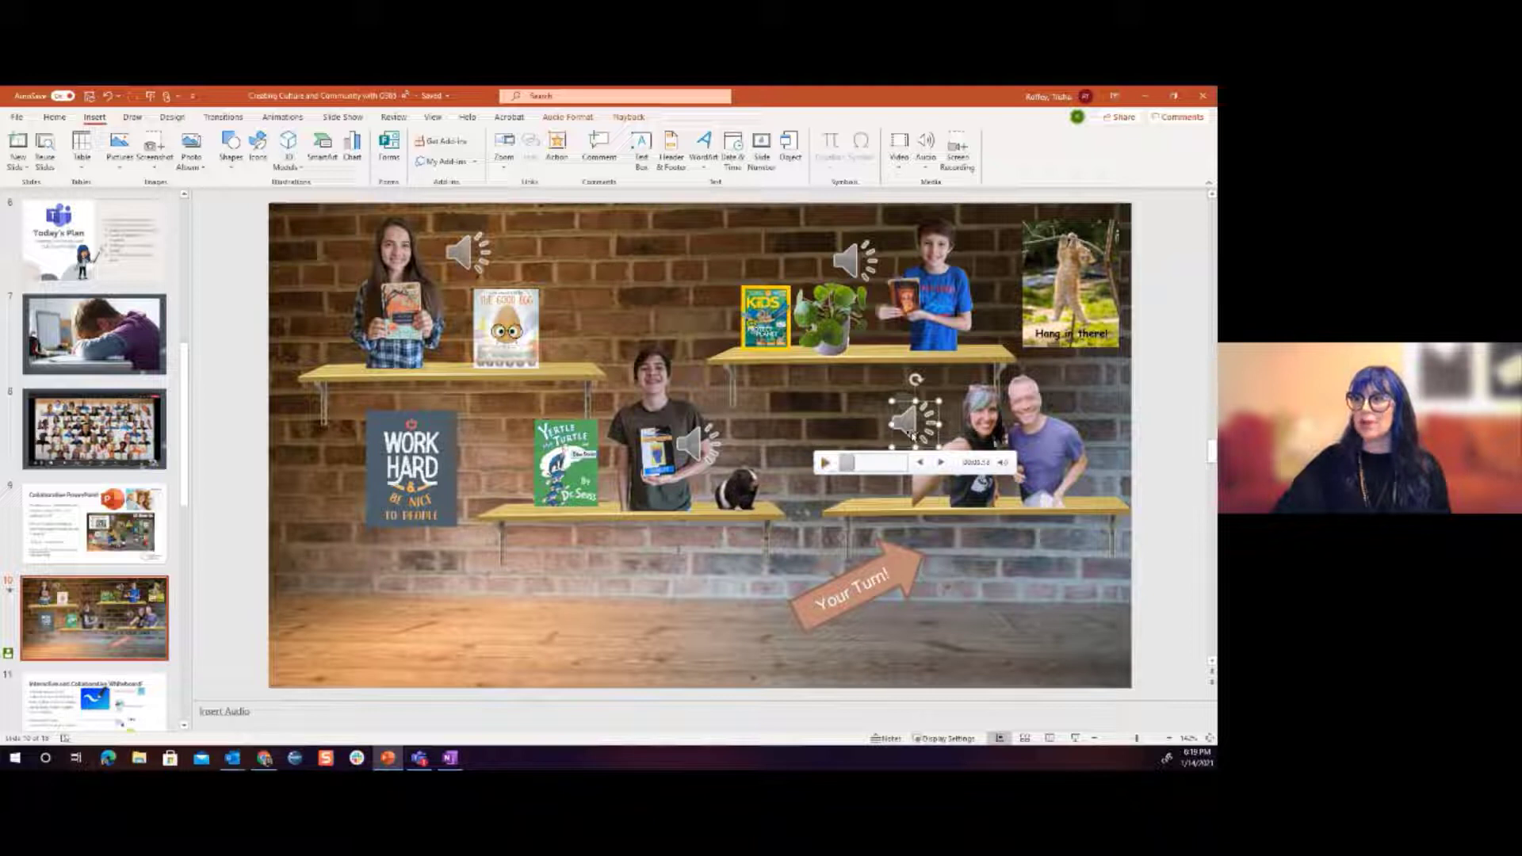
key("ctrl+z")
left_click(698, 445)
left_click_drag(698, 445, 916, 436)
key("ctrl+z")
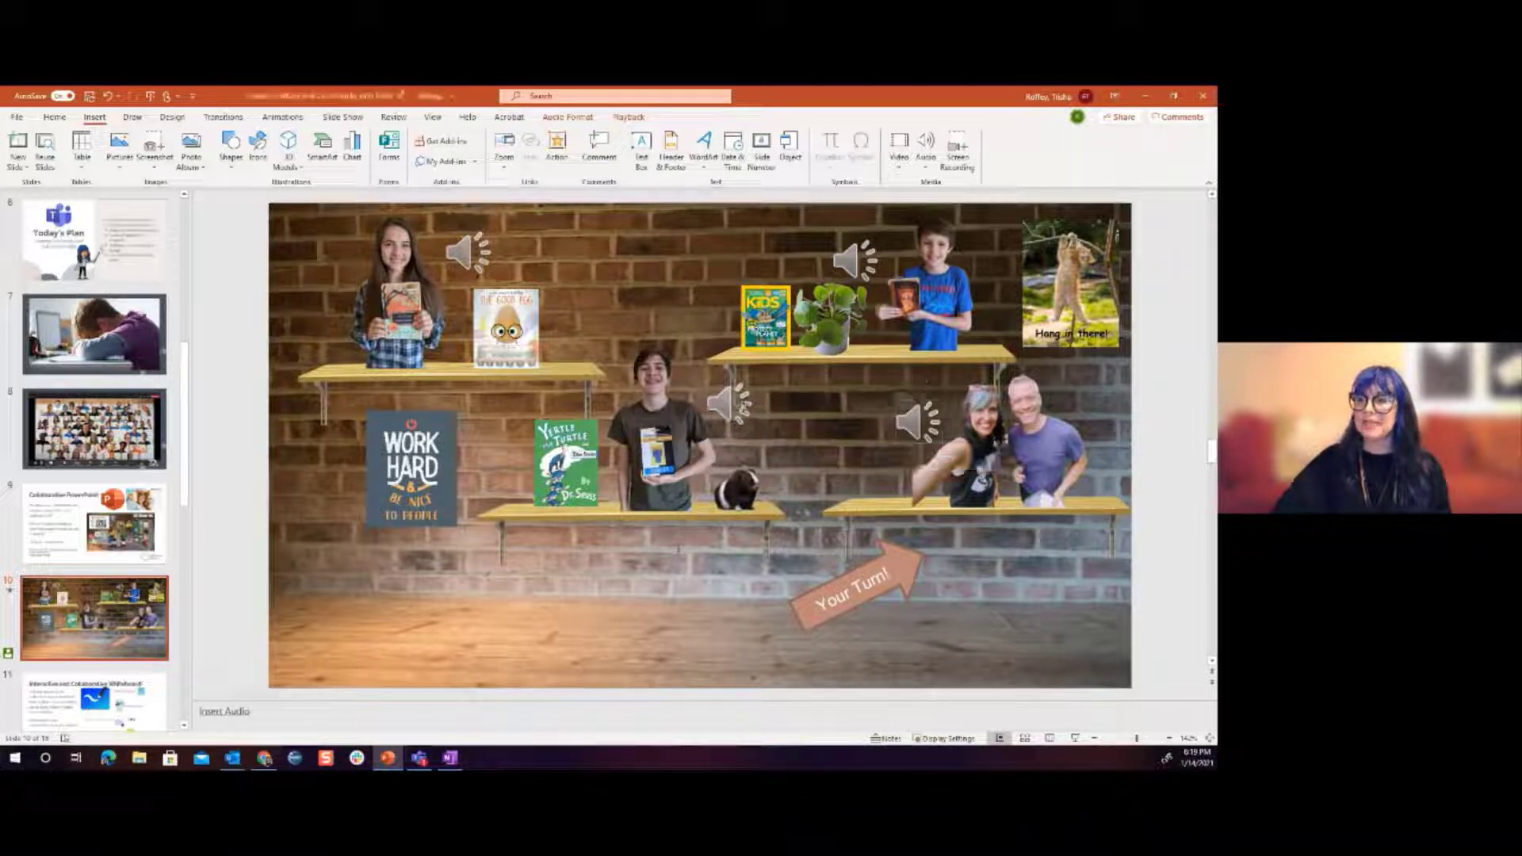
left_click(745, 411)
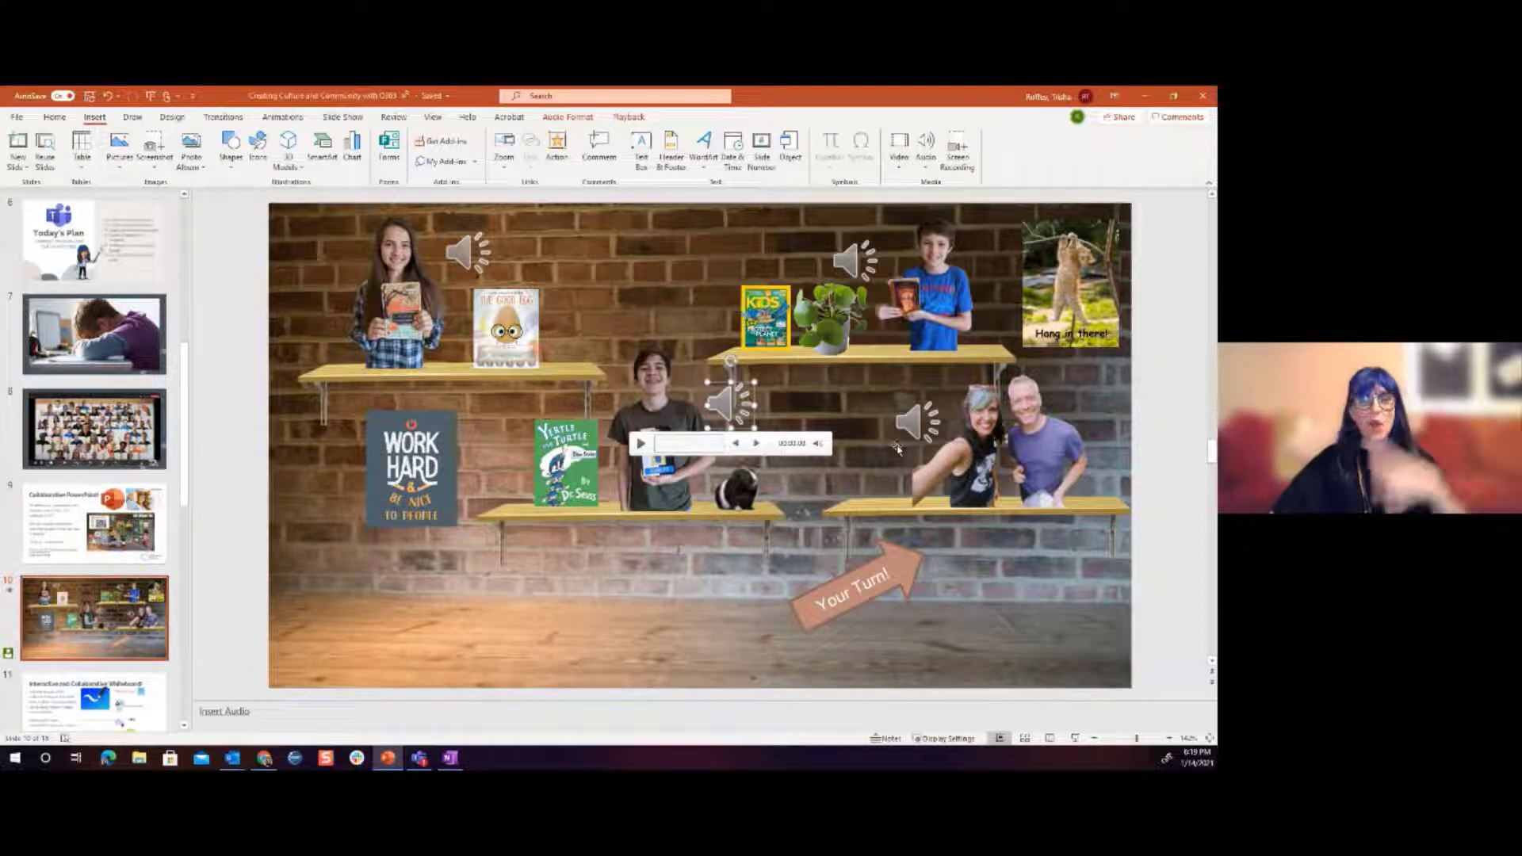
left_click(919, 421)
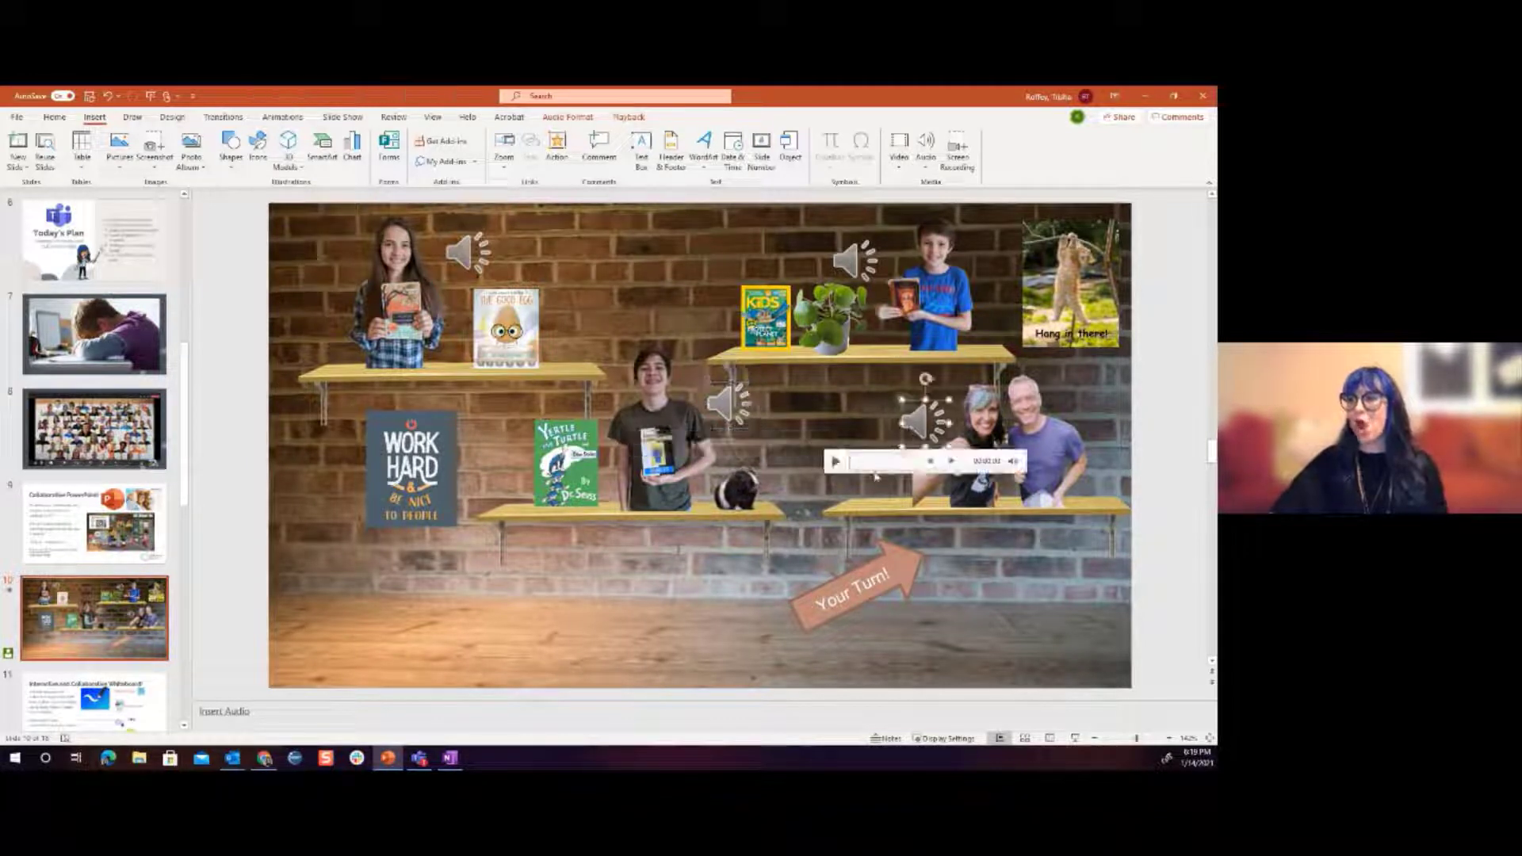
left_click(823, 547)
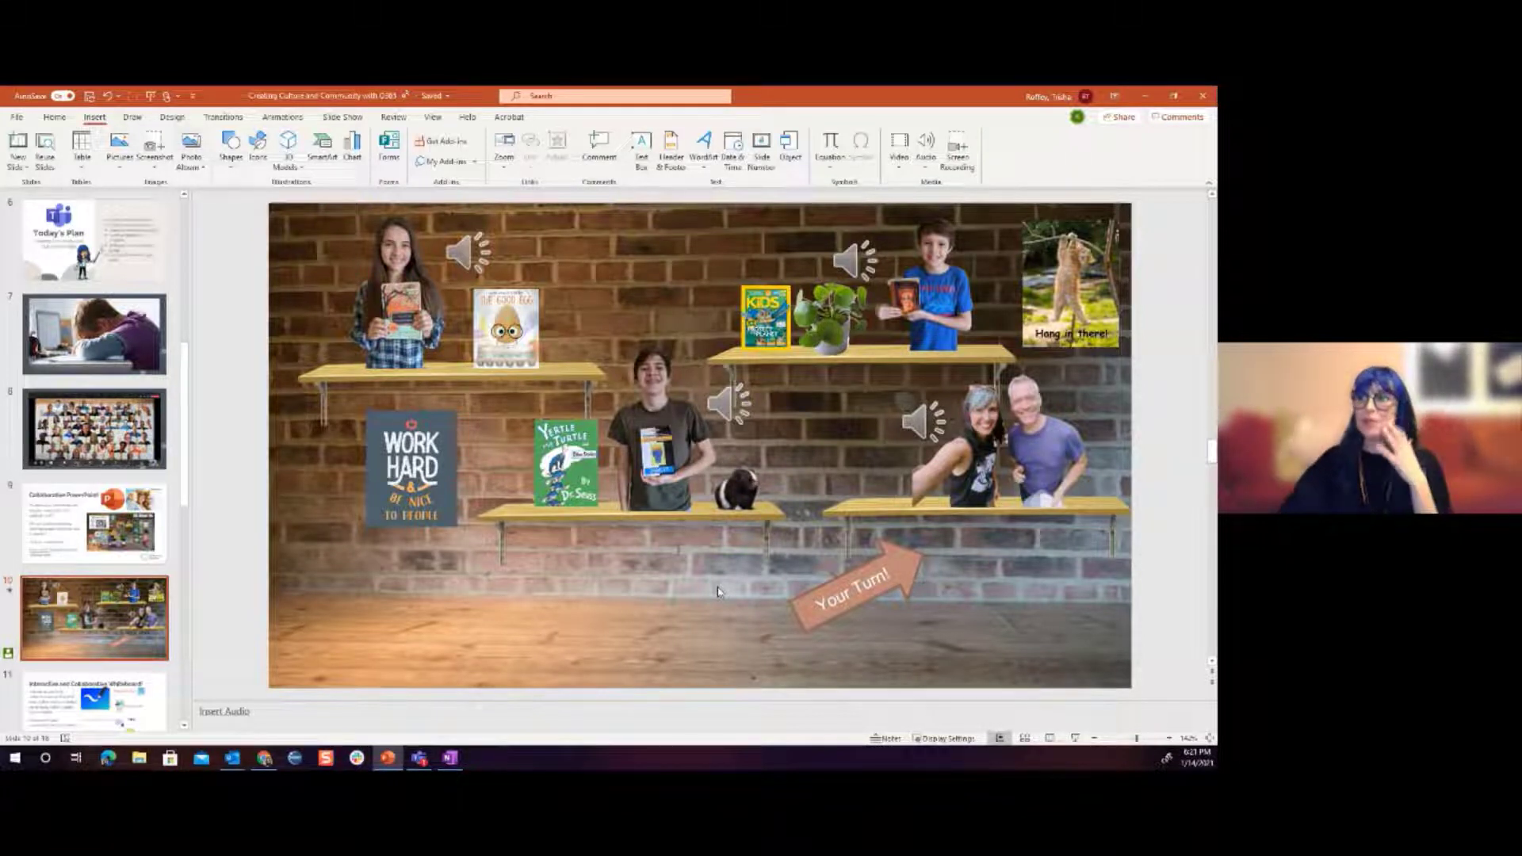
Step: Insert the first 'yertle the turtle' cover from an Online Pictures search
left_click(559, 547)
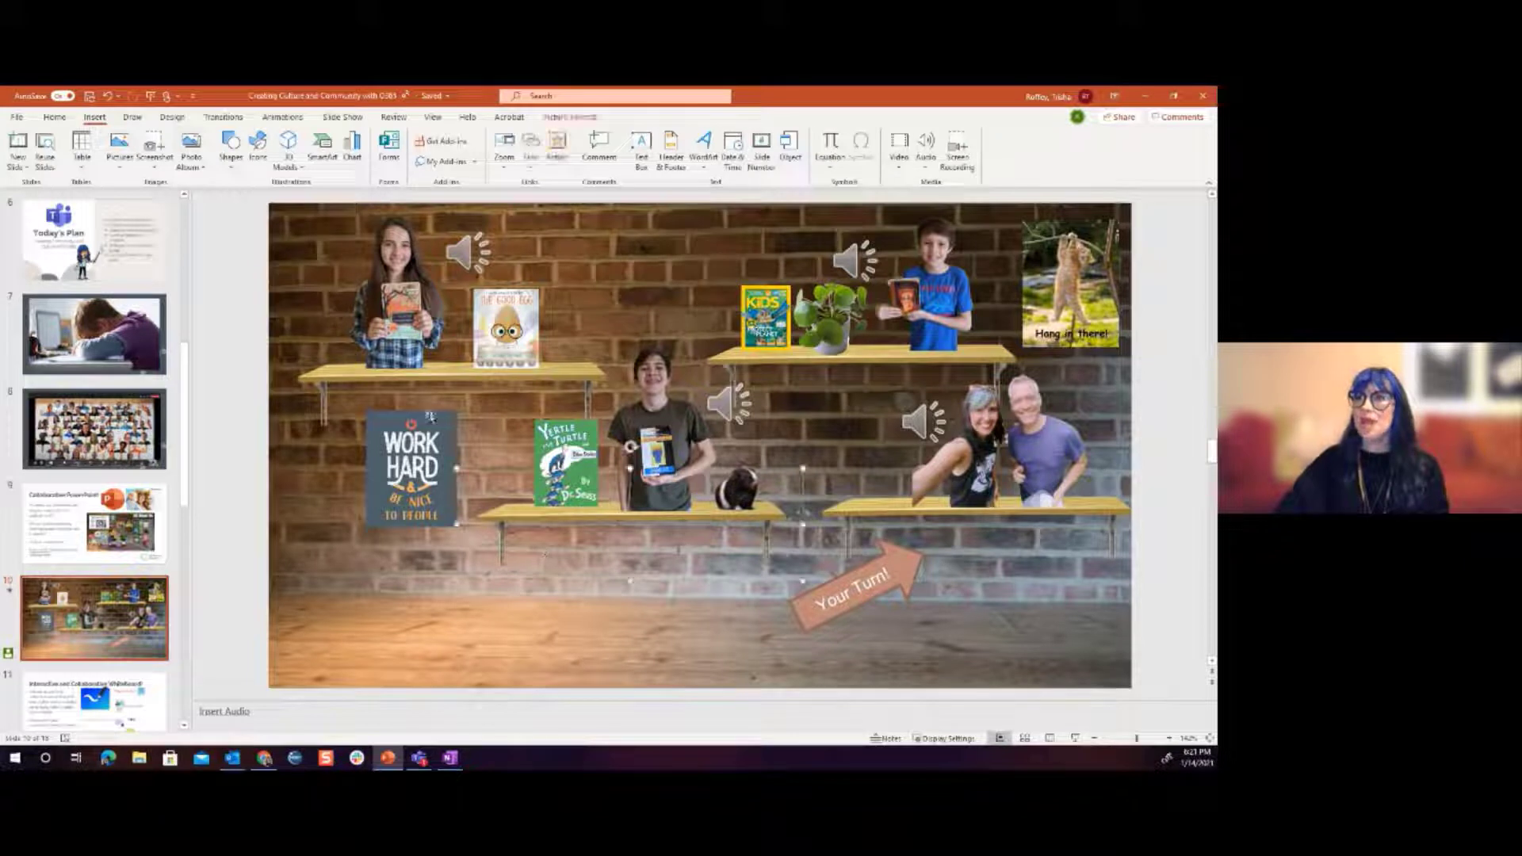
left_click(118, 158)
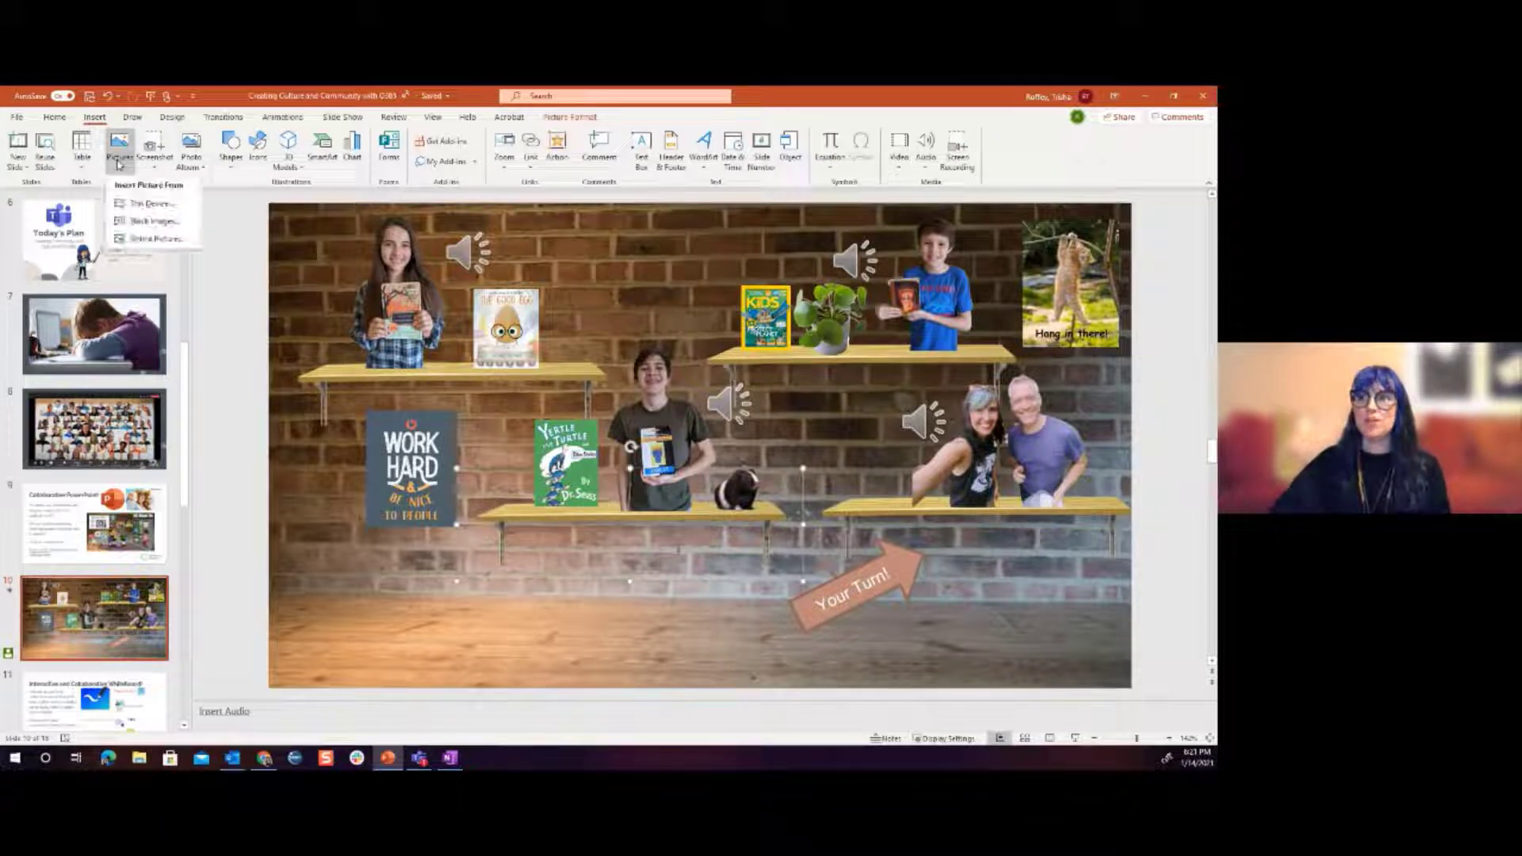
left_click(144, 222)
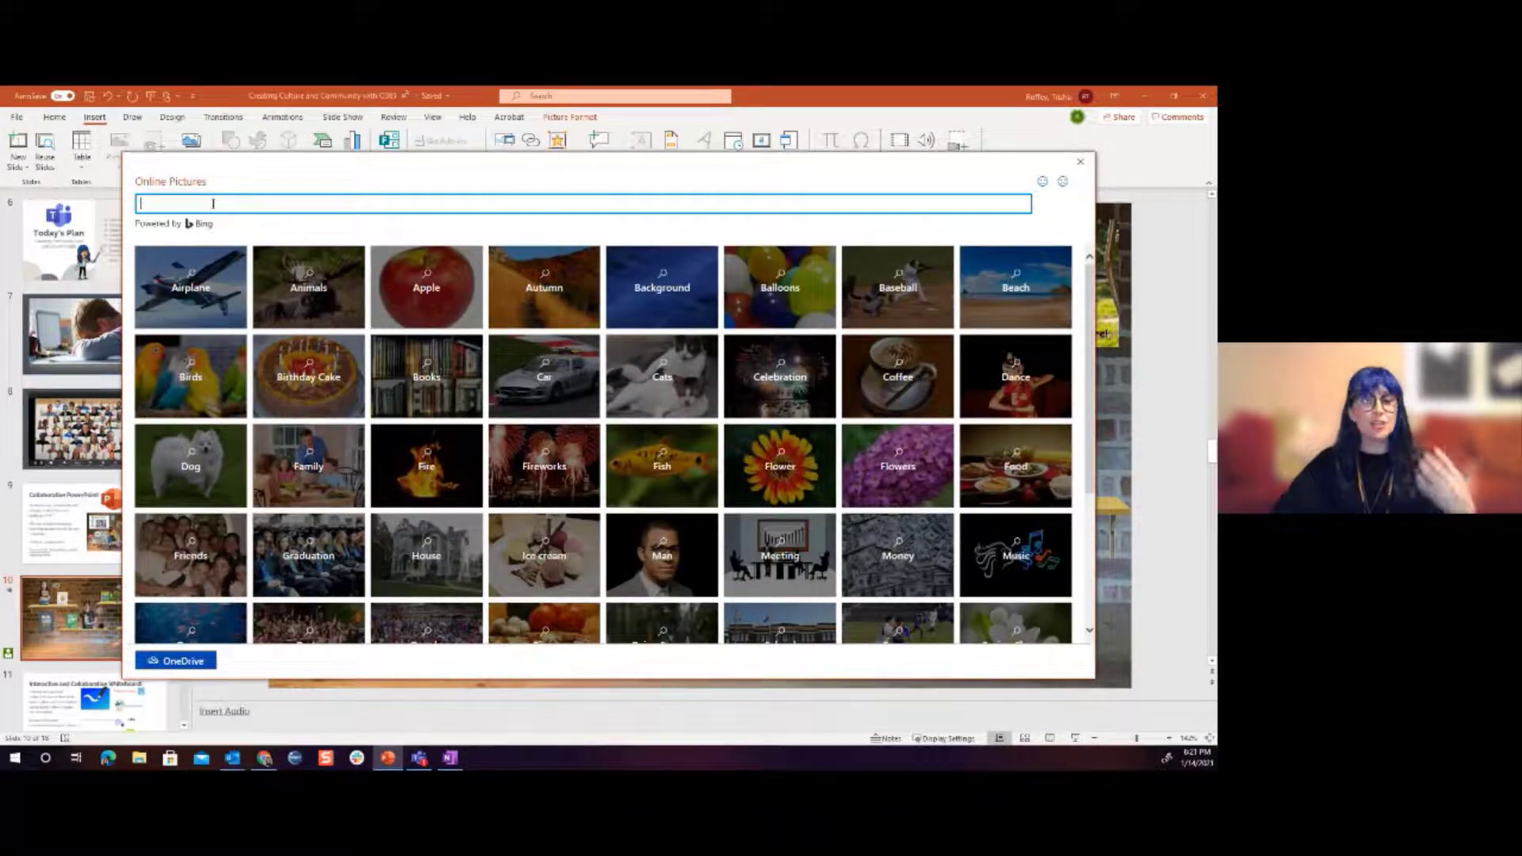
type("ye")
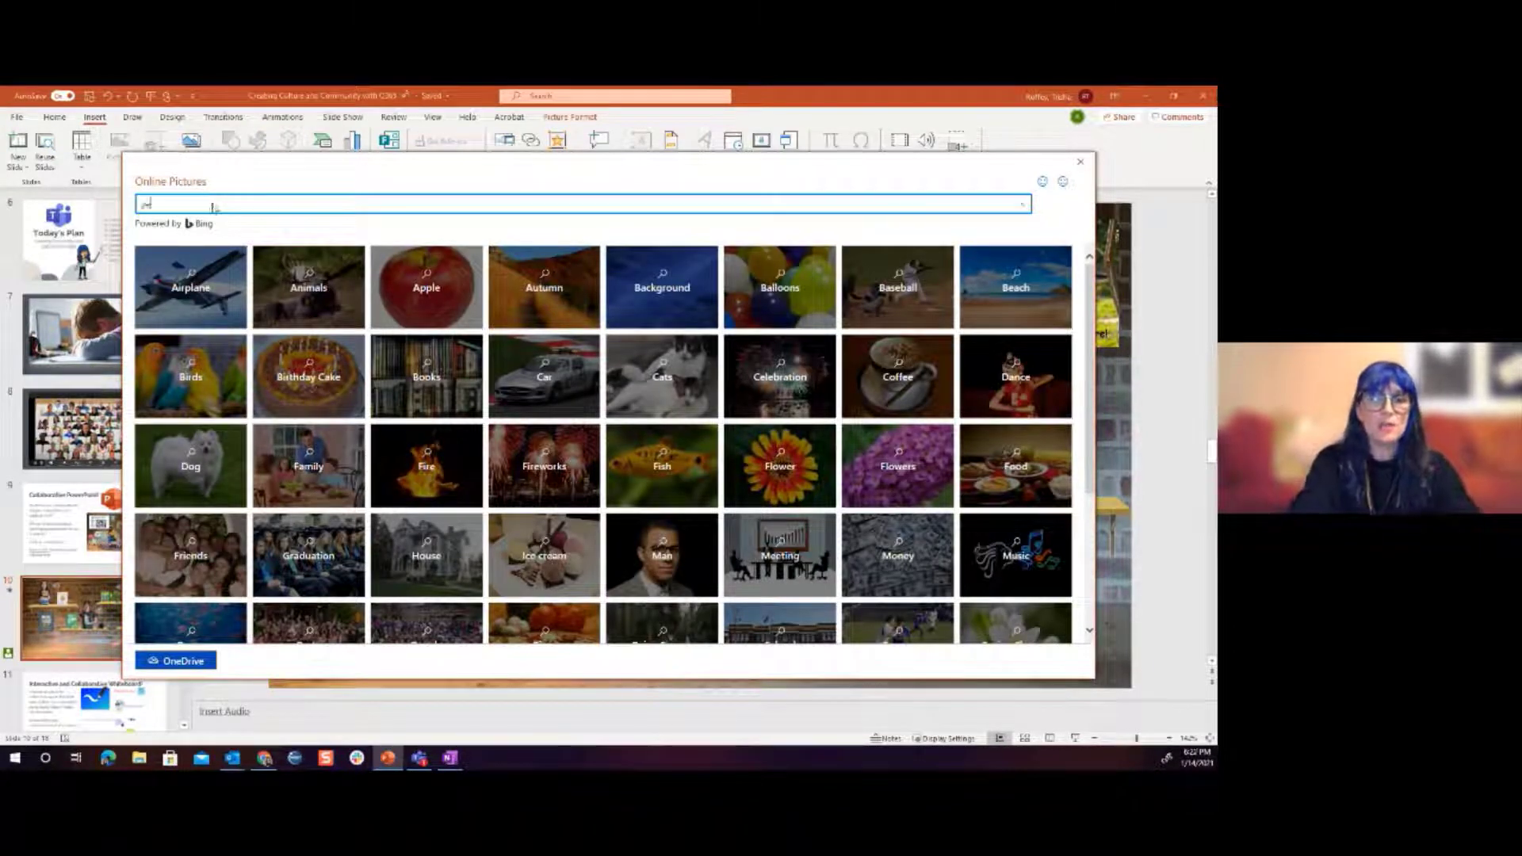
type("ti t")
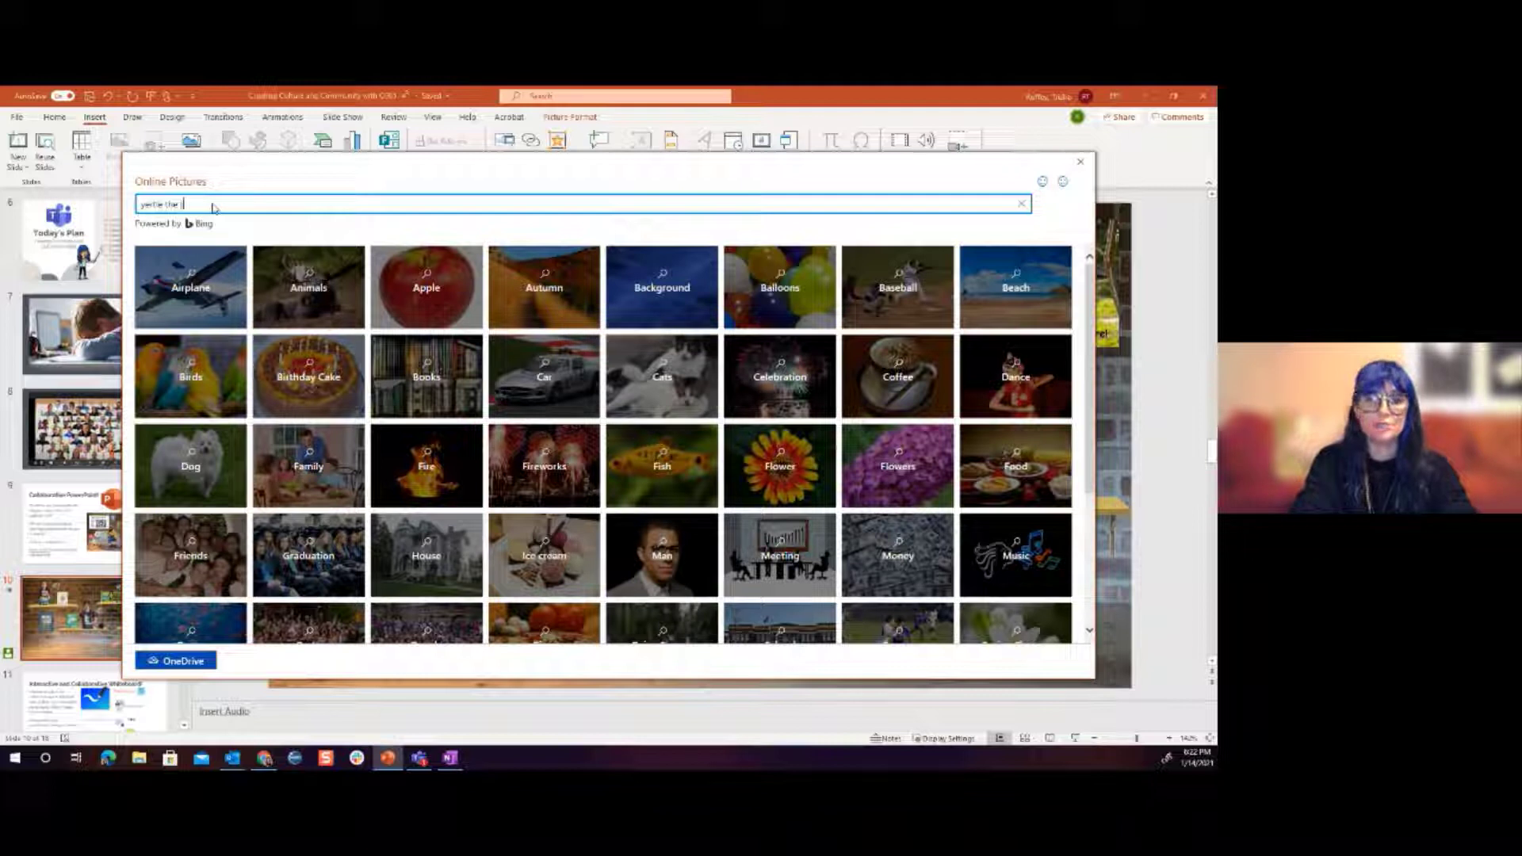
type("he runtle")
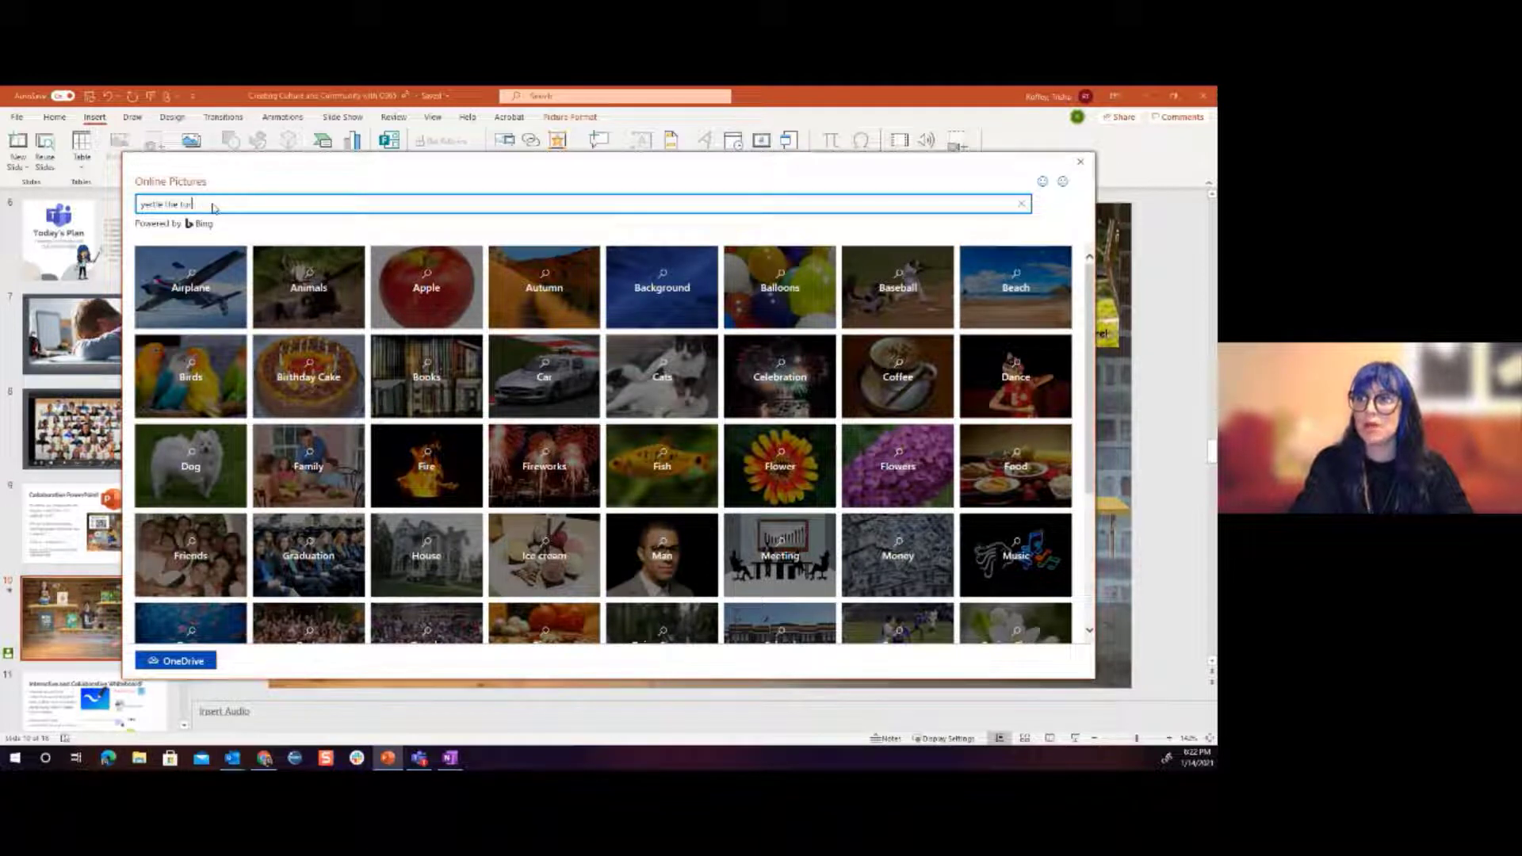
type("tle")
key("Return")
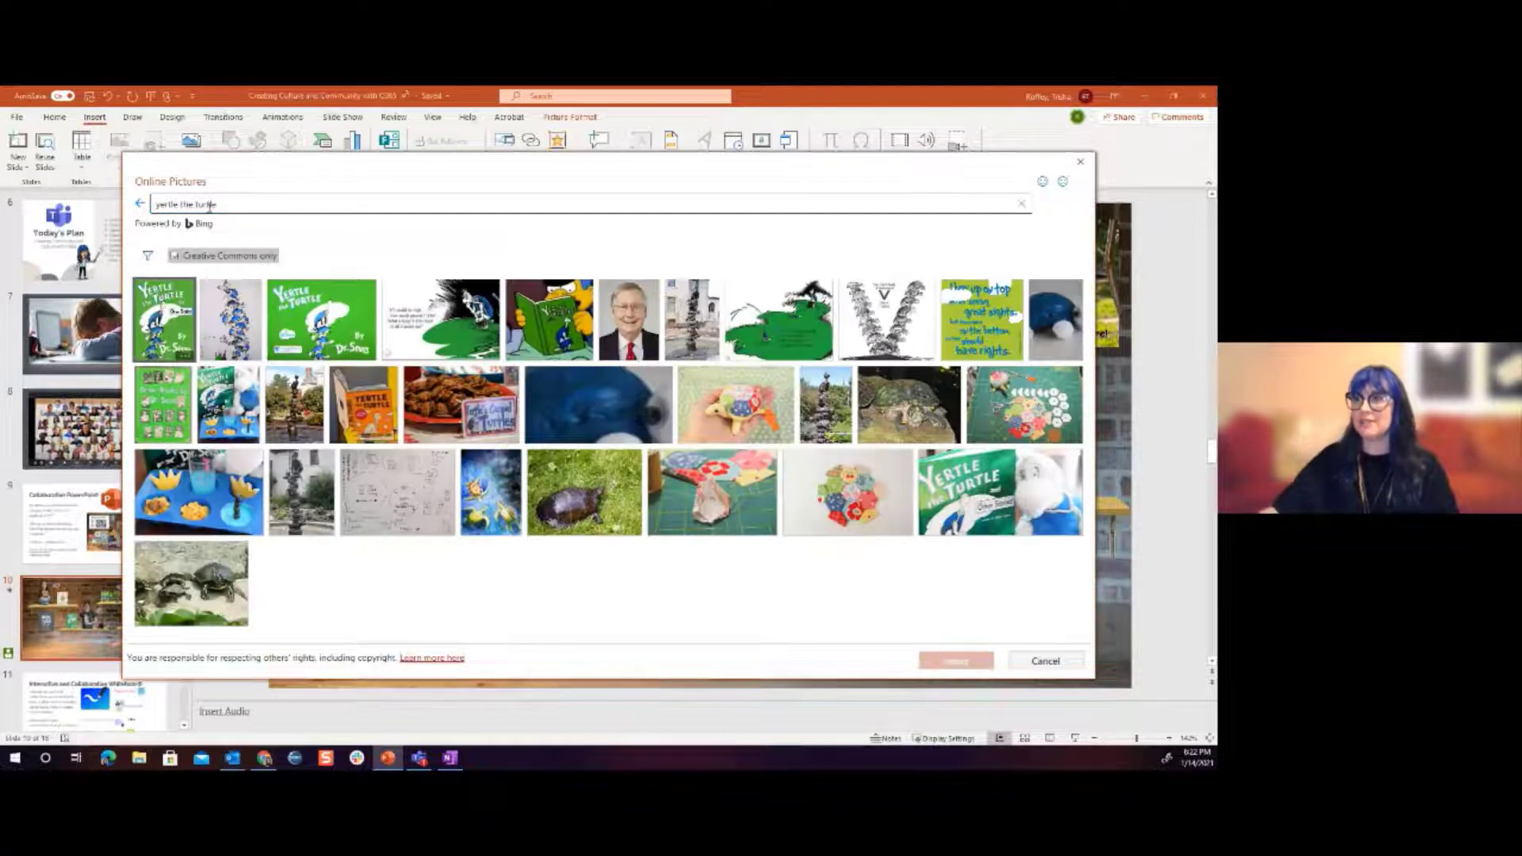
left_click(169, 308)
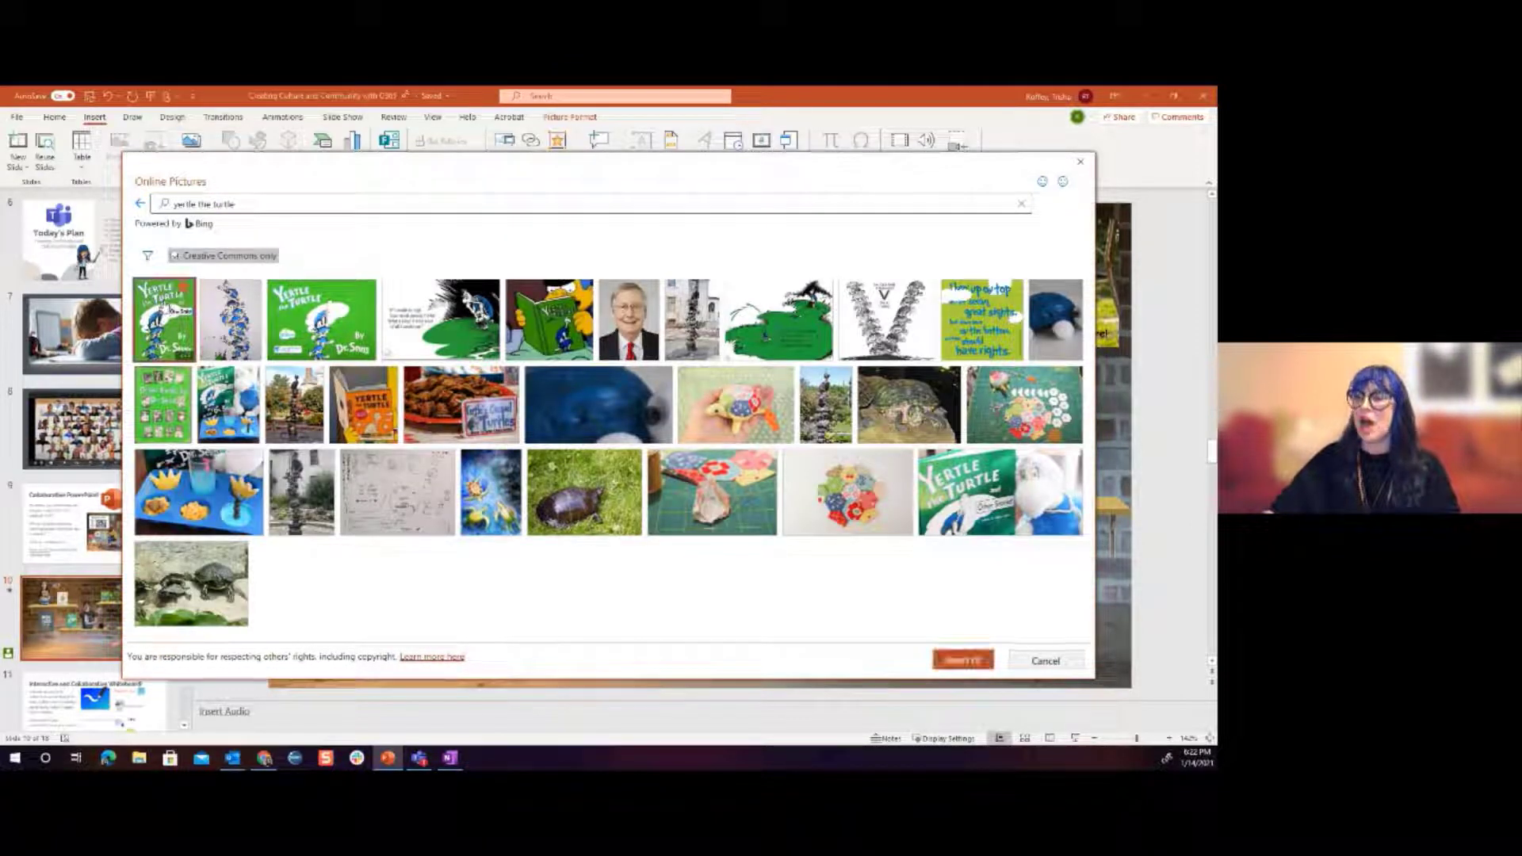
left_click(964, 661)
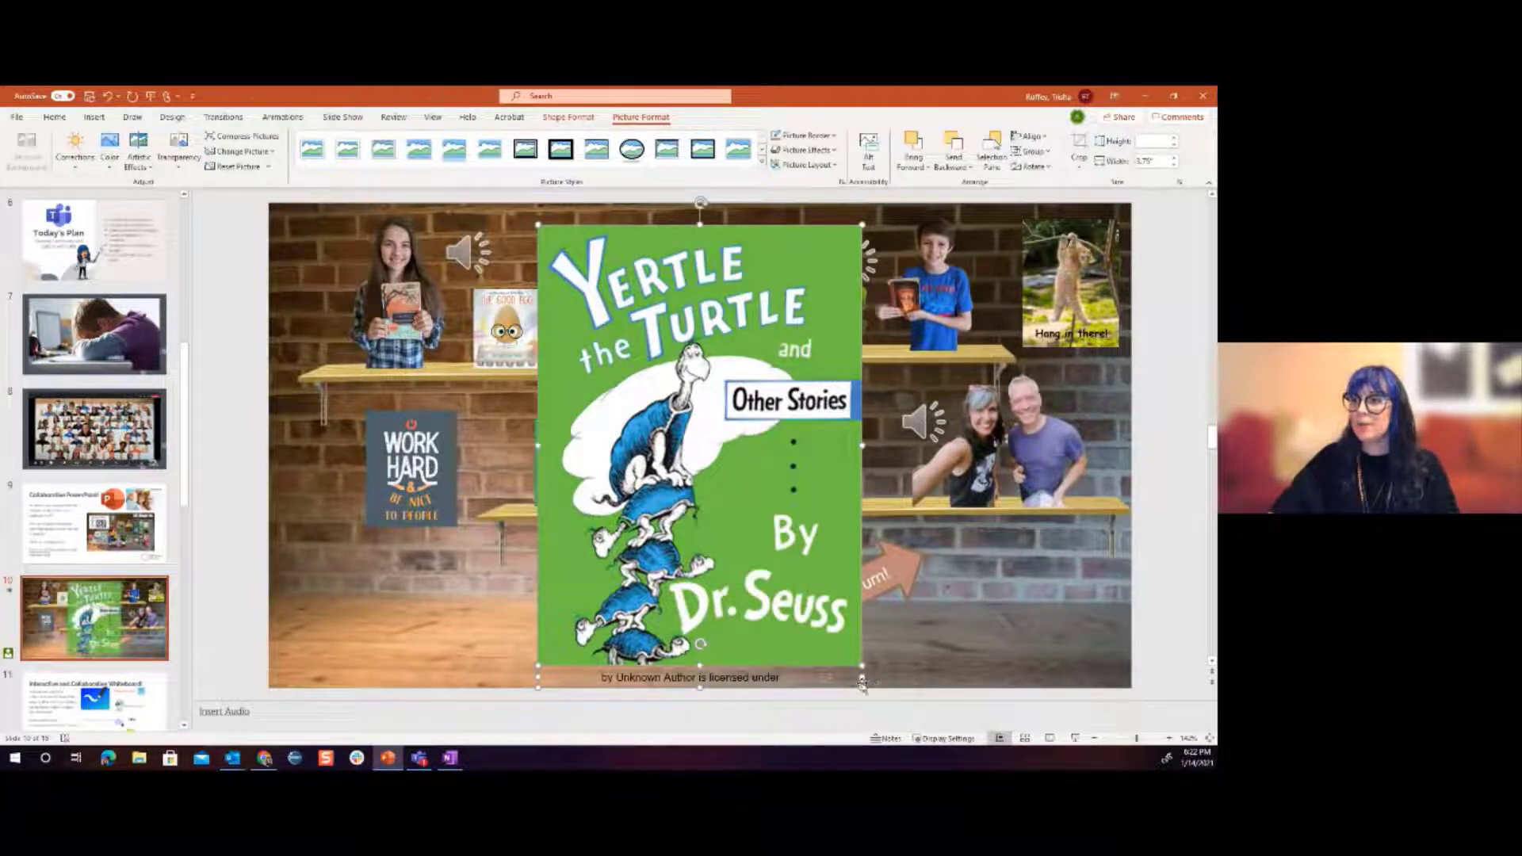
Step: Shrink the Yertle cover to book size and place it on the lower-right shelf
left_click_drag(862, 683, 774, 429)
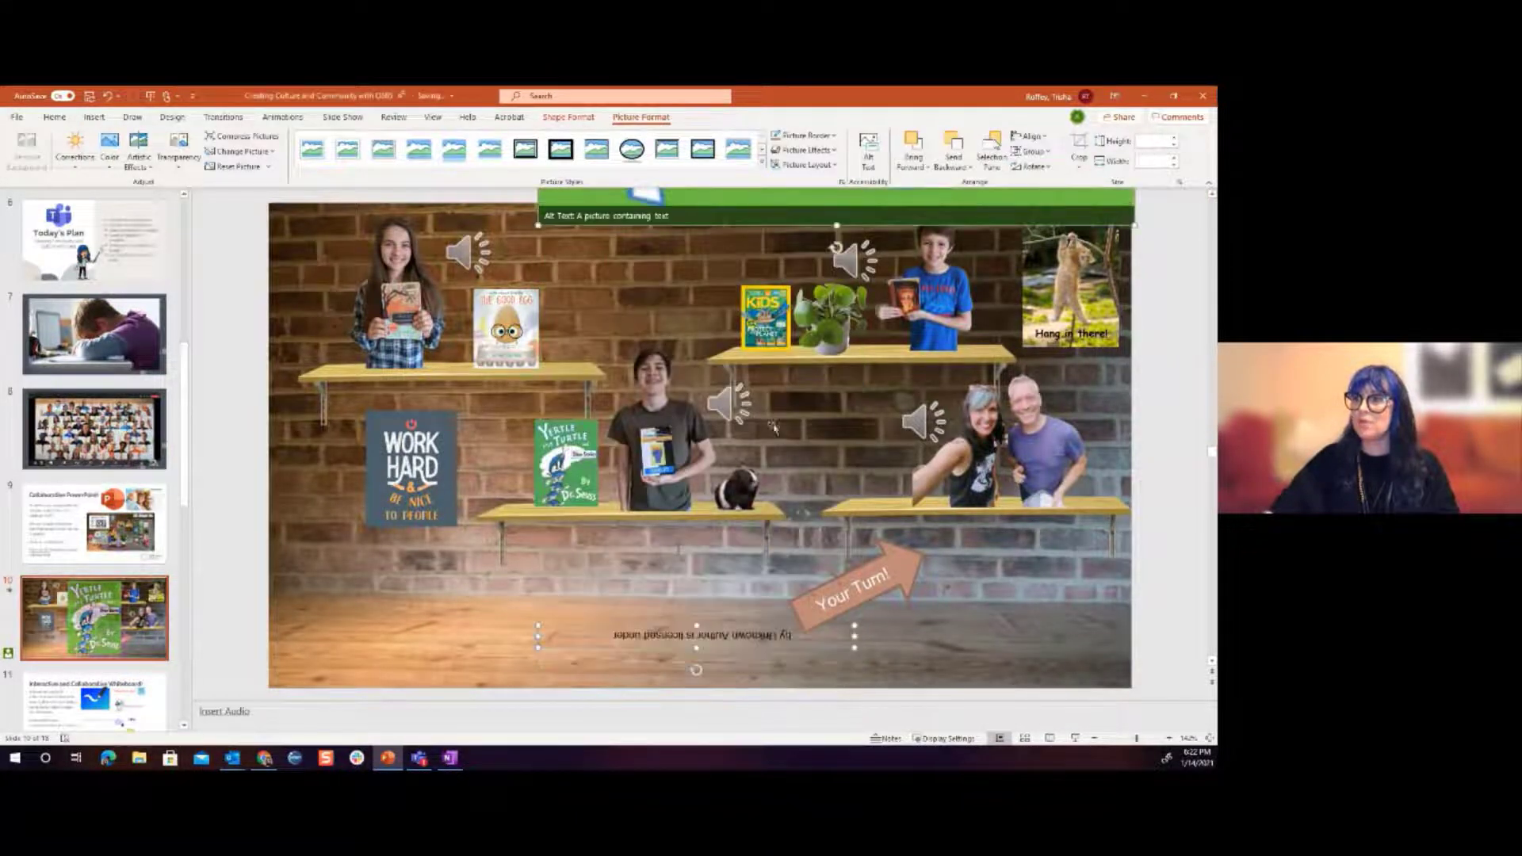
left_click_drag(526, 560, 523, 626)
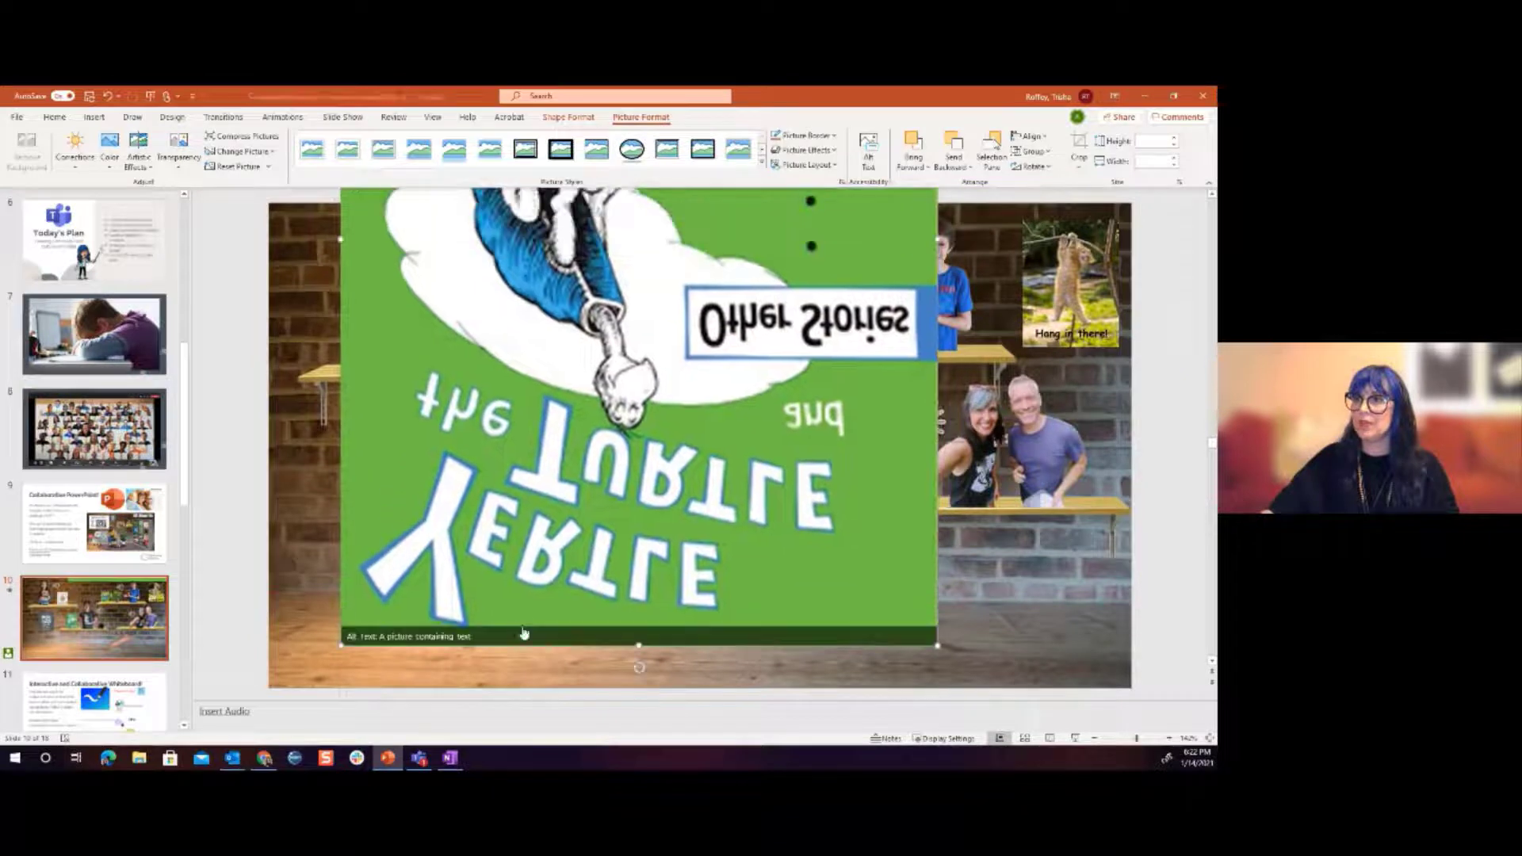
key("ctrl+z")
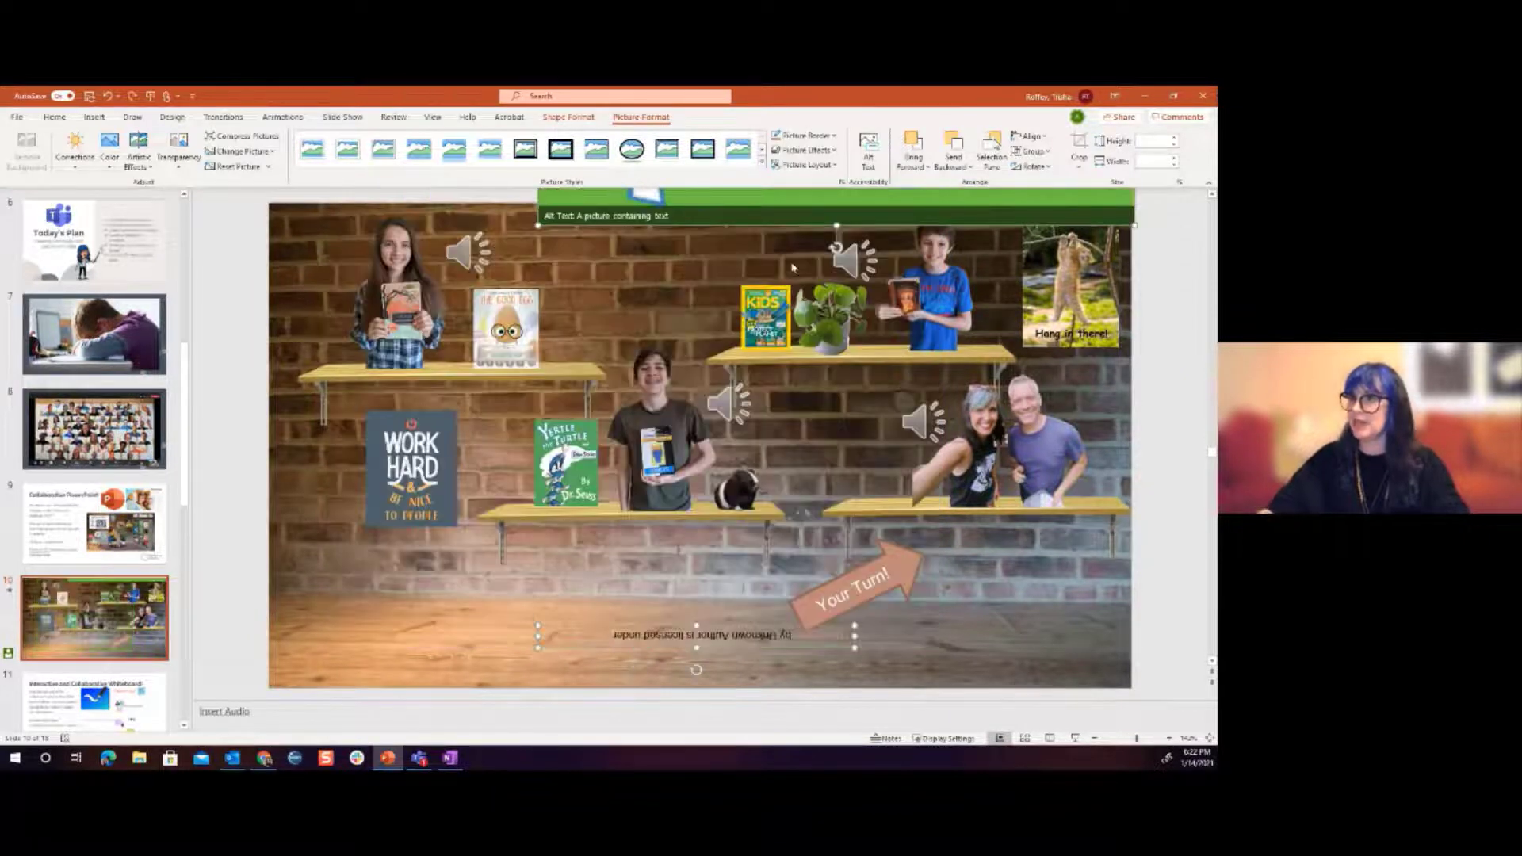
key("ctrl+z")
left_click_drag(536, 225, 795, 574)
left_click_drag(829, 661, 869, 483)
Step: Move the cover's attribution caption off the slide into the Notes pane after Insert Audio
left_click(843, 513)
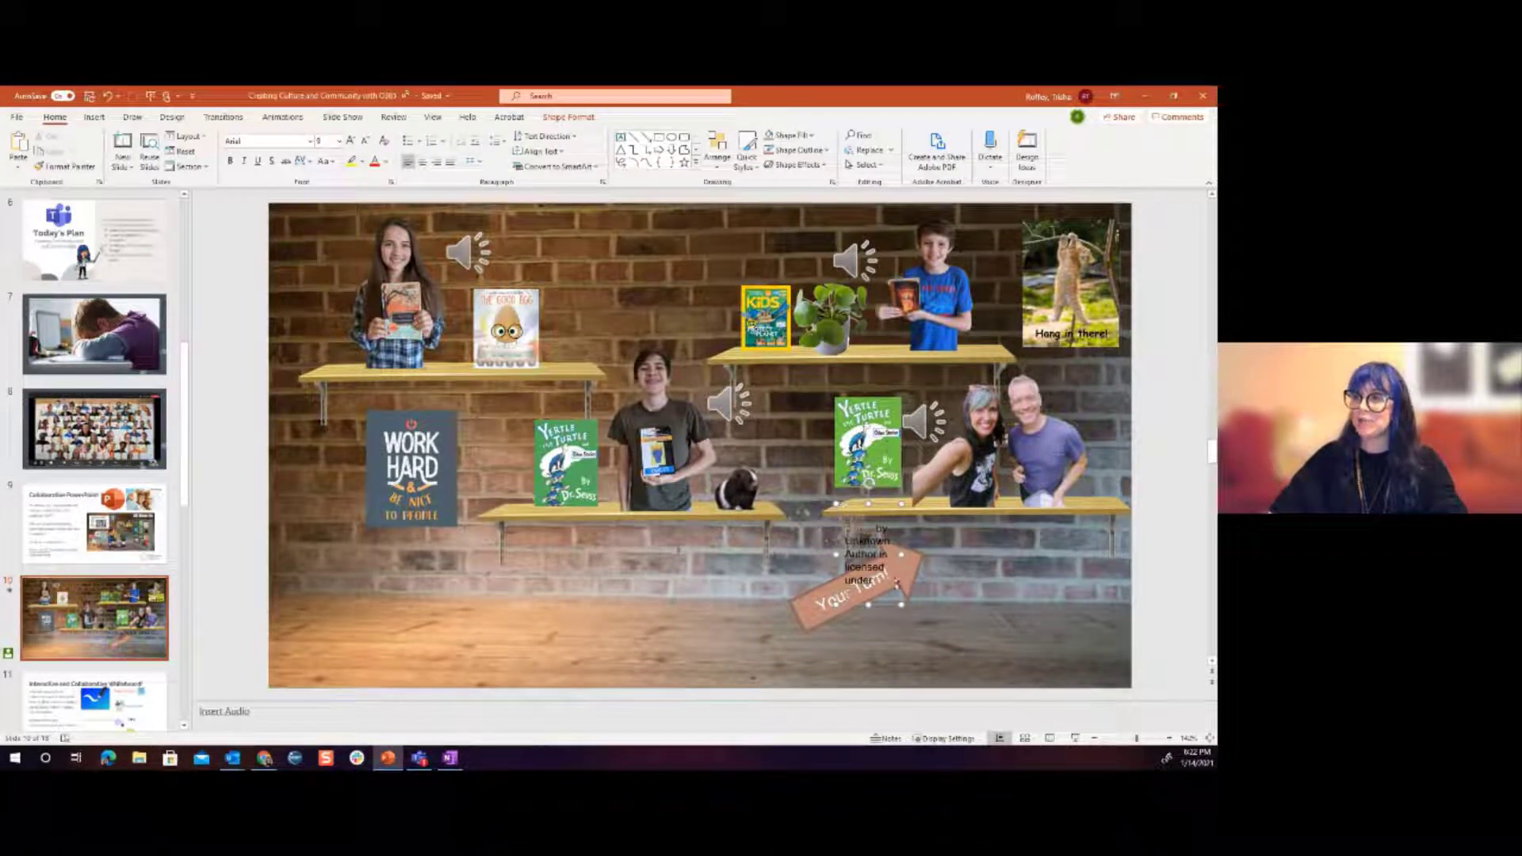
left_click_drag(896, 584, 845, 517)
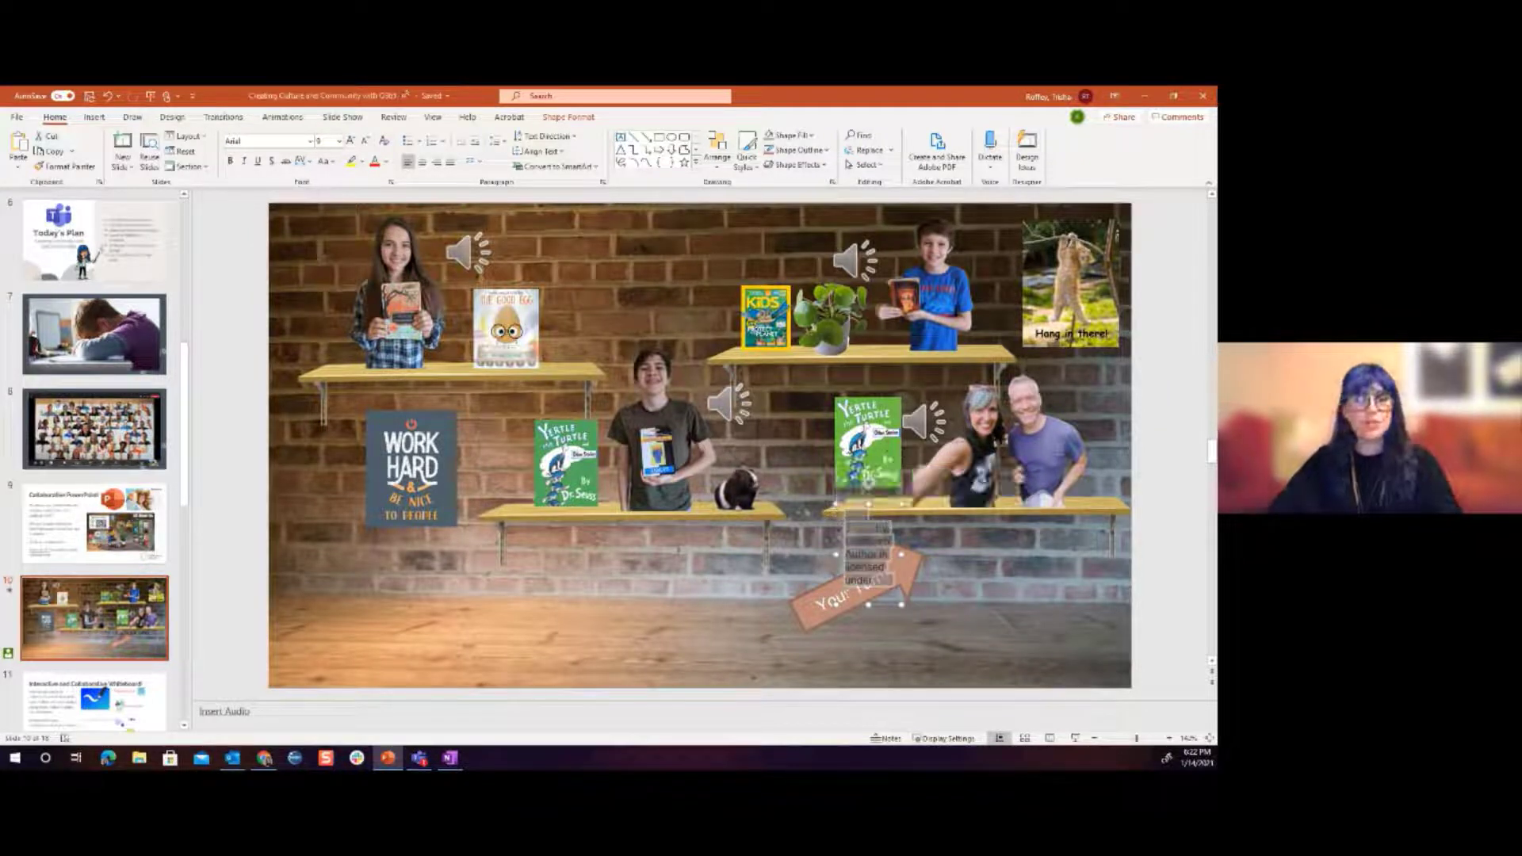
key("Delete")
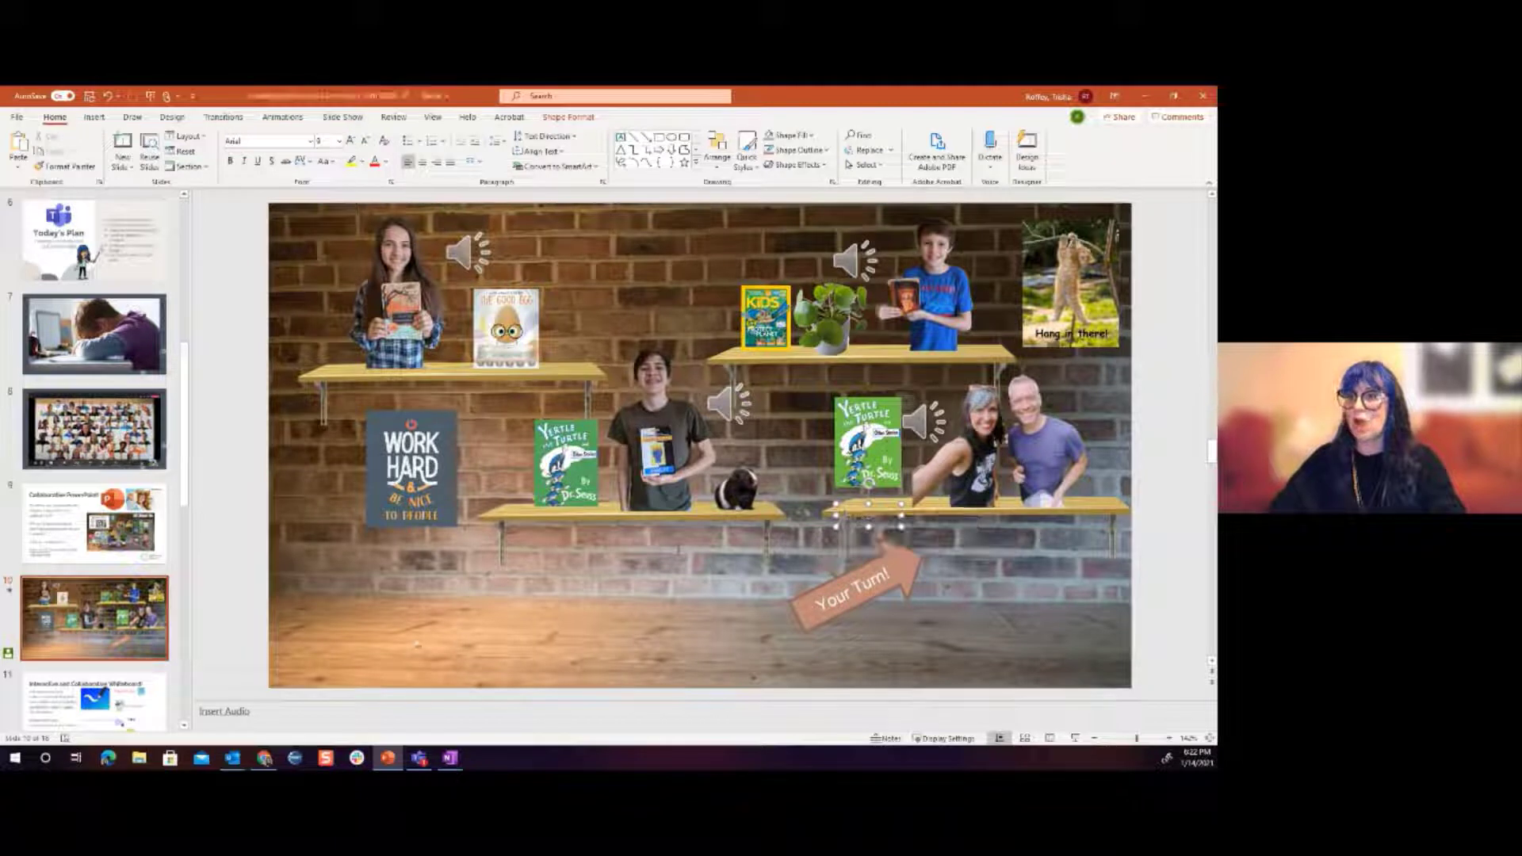
left_click(295, 707)
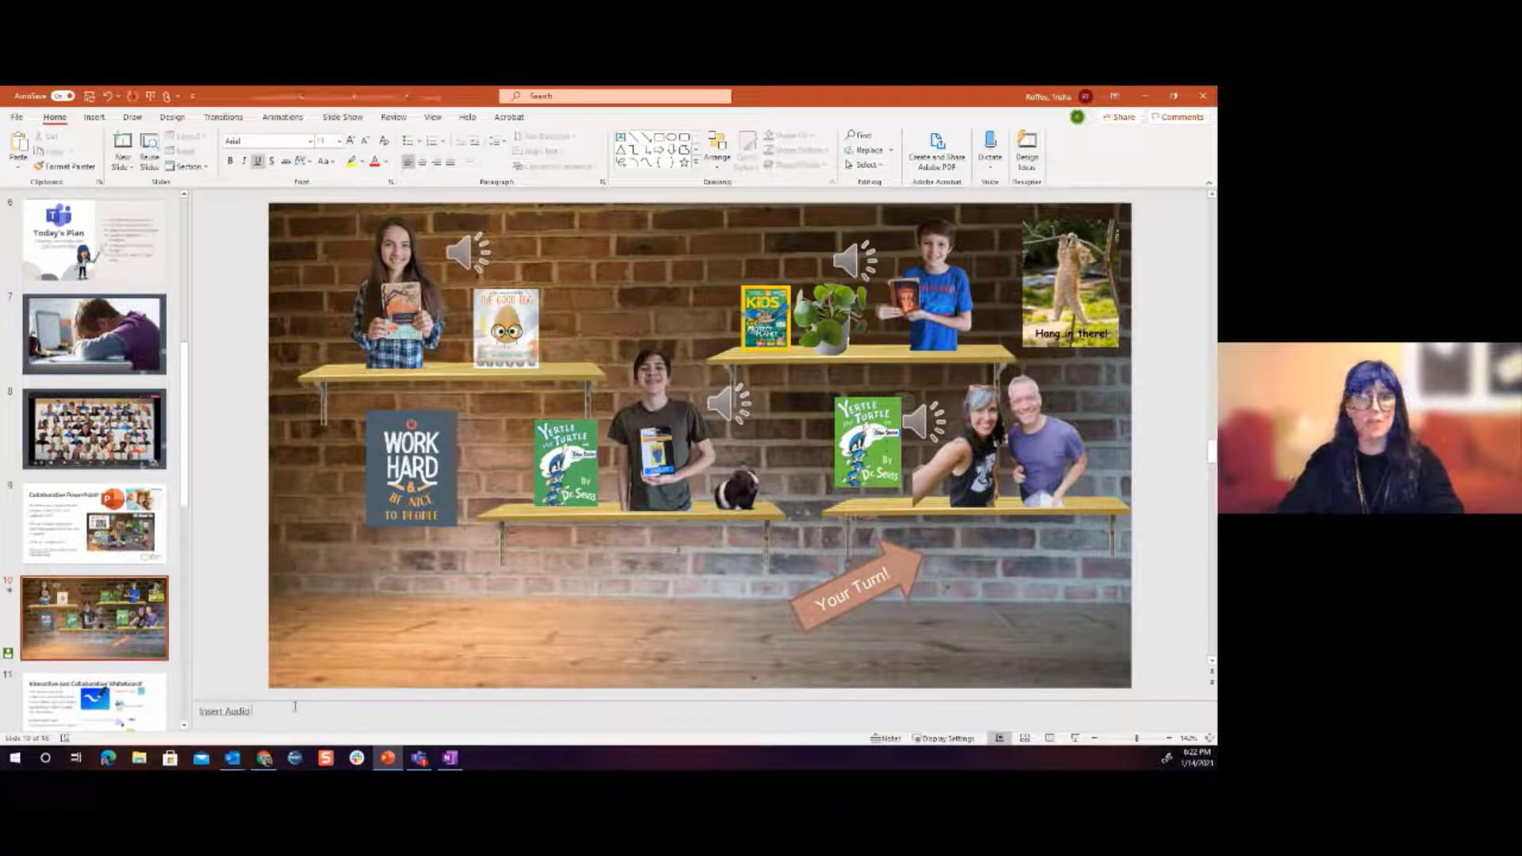
key("ctrl+v")
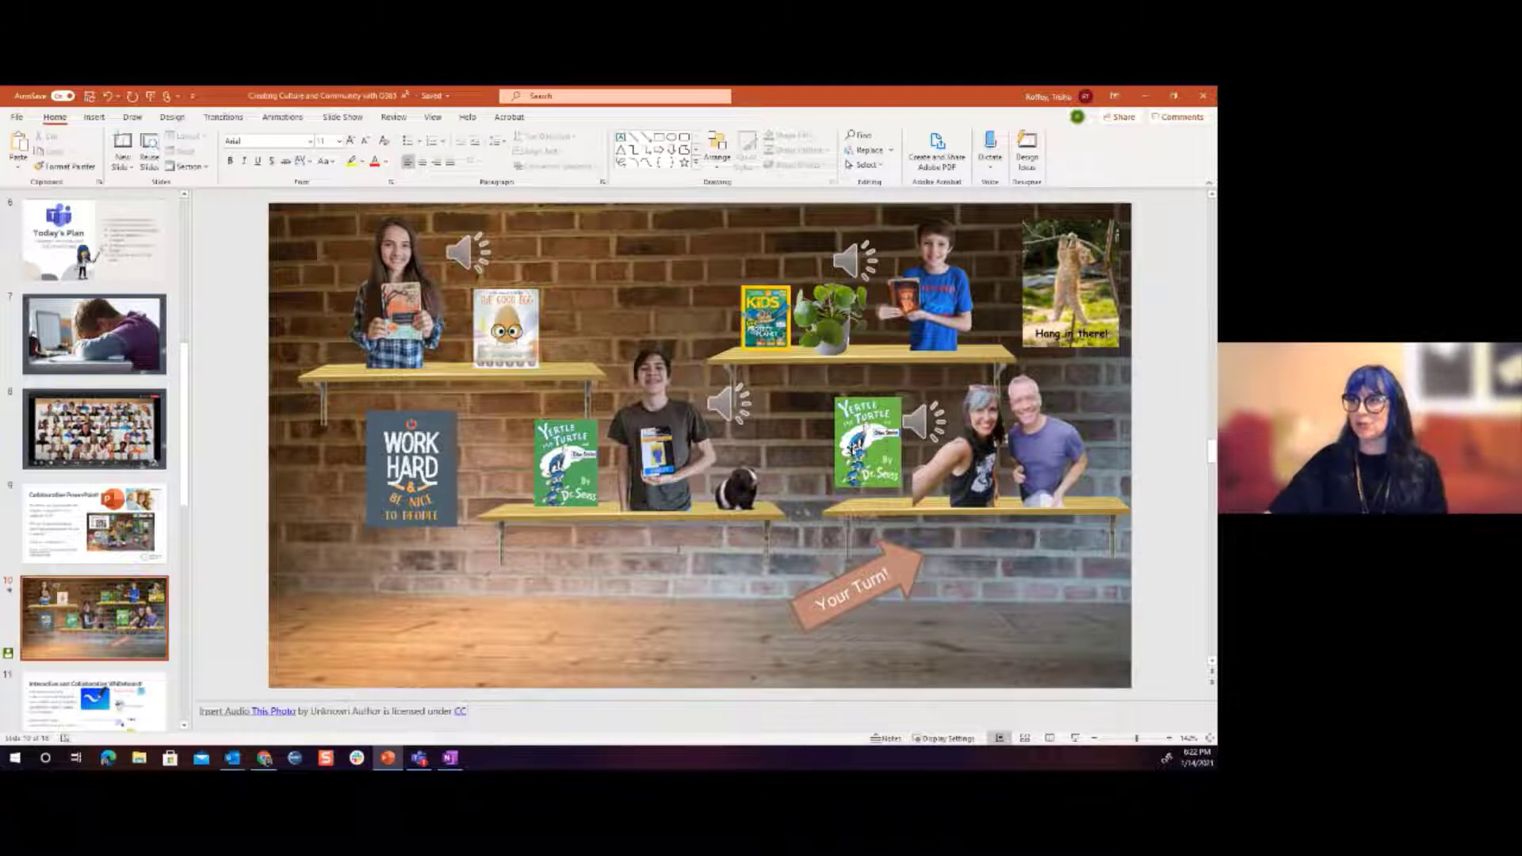
left_click(853, 448)
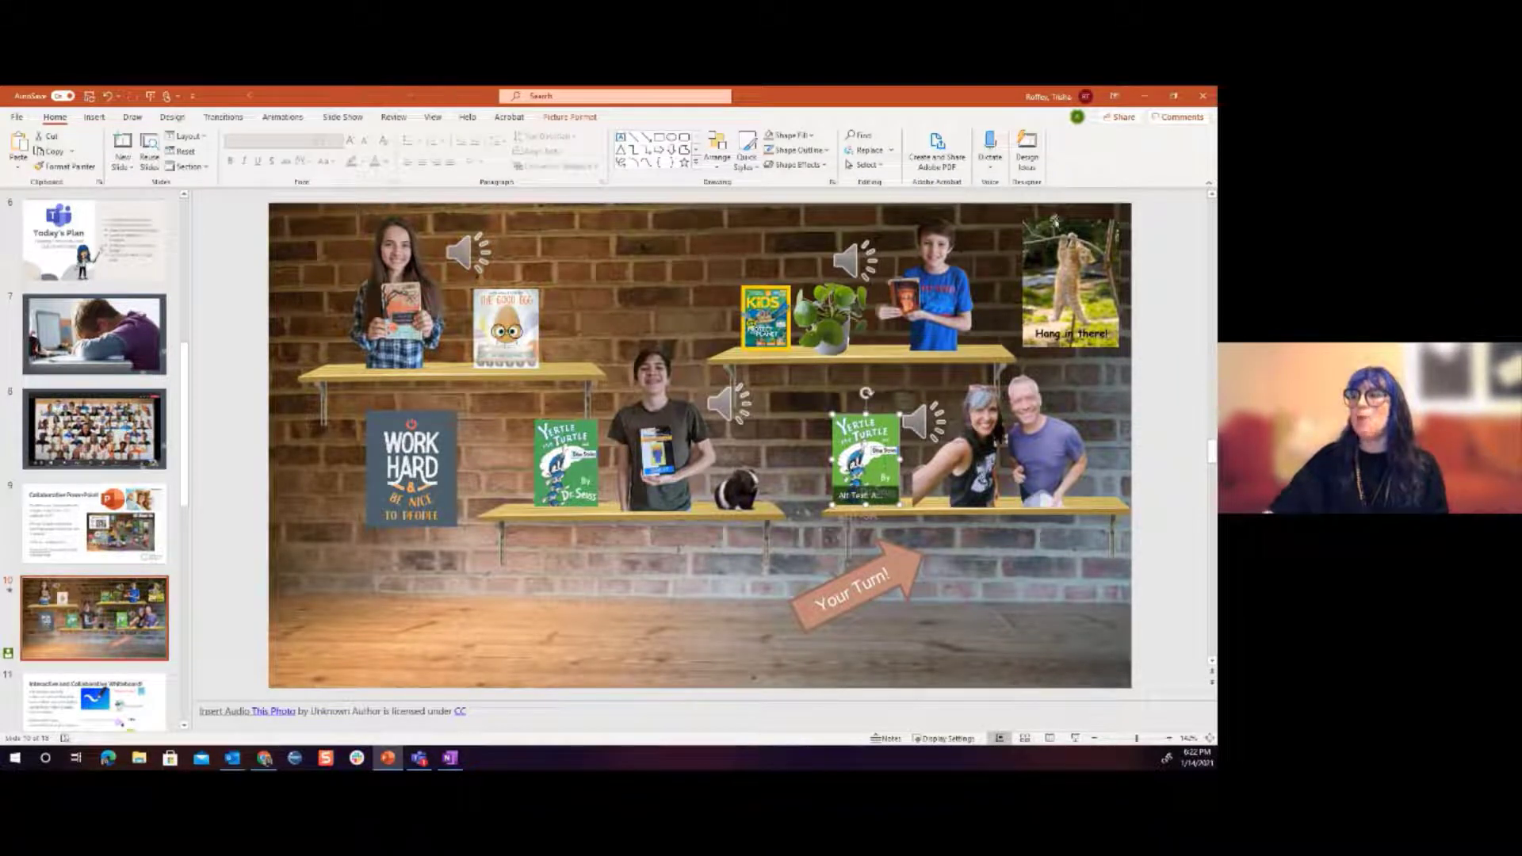
Step: Minimize PowerPoint and load youtube.com in a new Chrome tab
left_click(1143, 98)
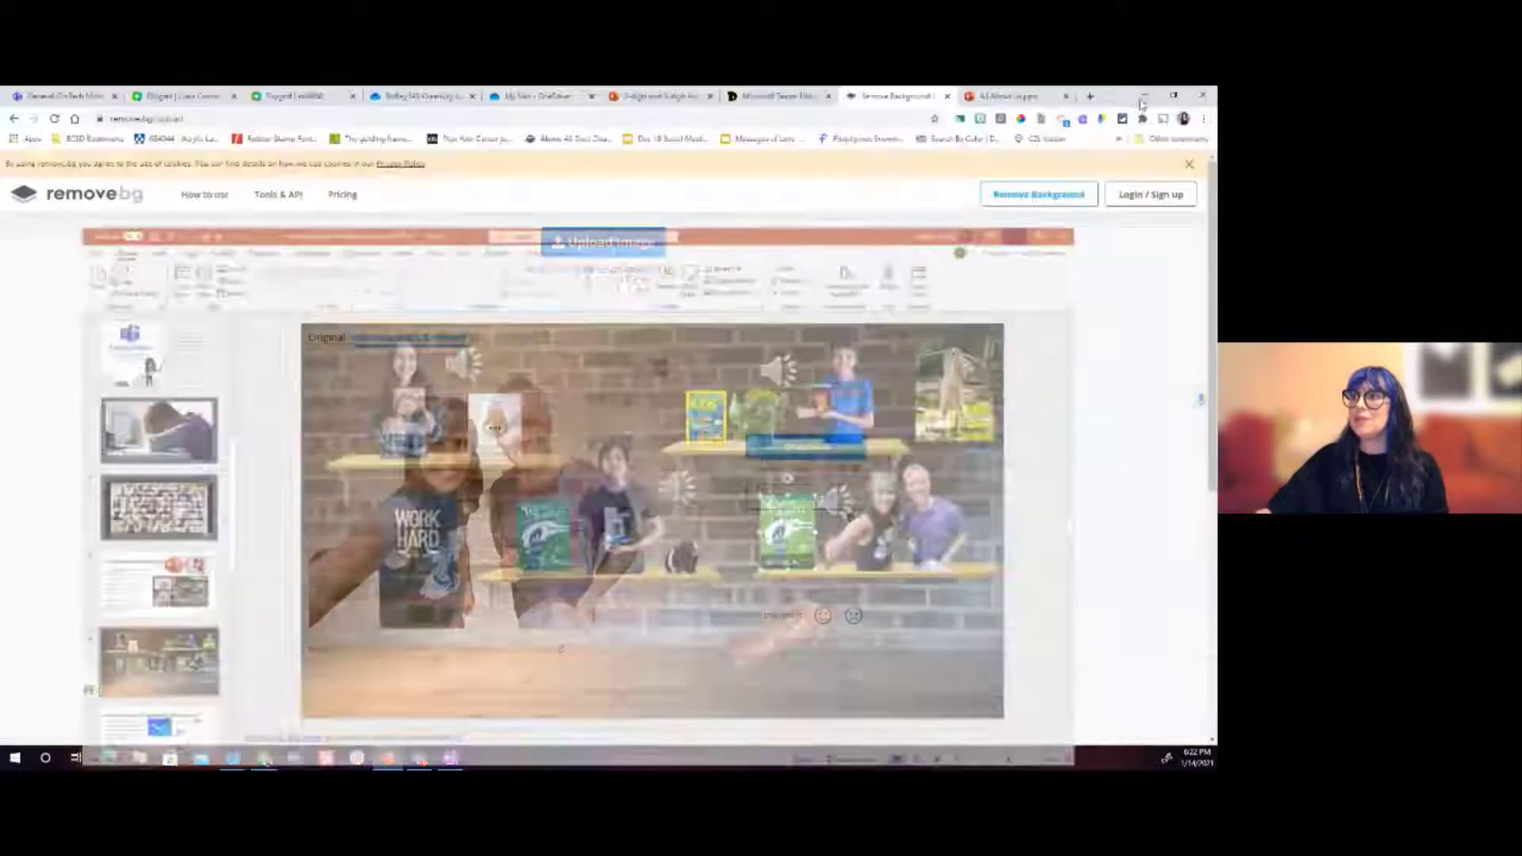
left_click(1090, 96)
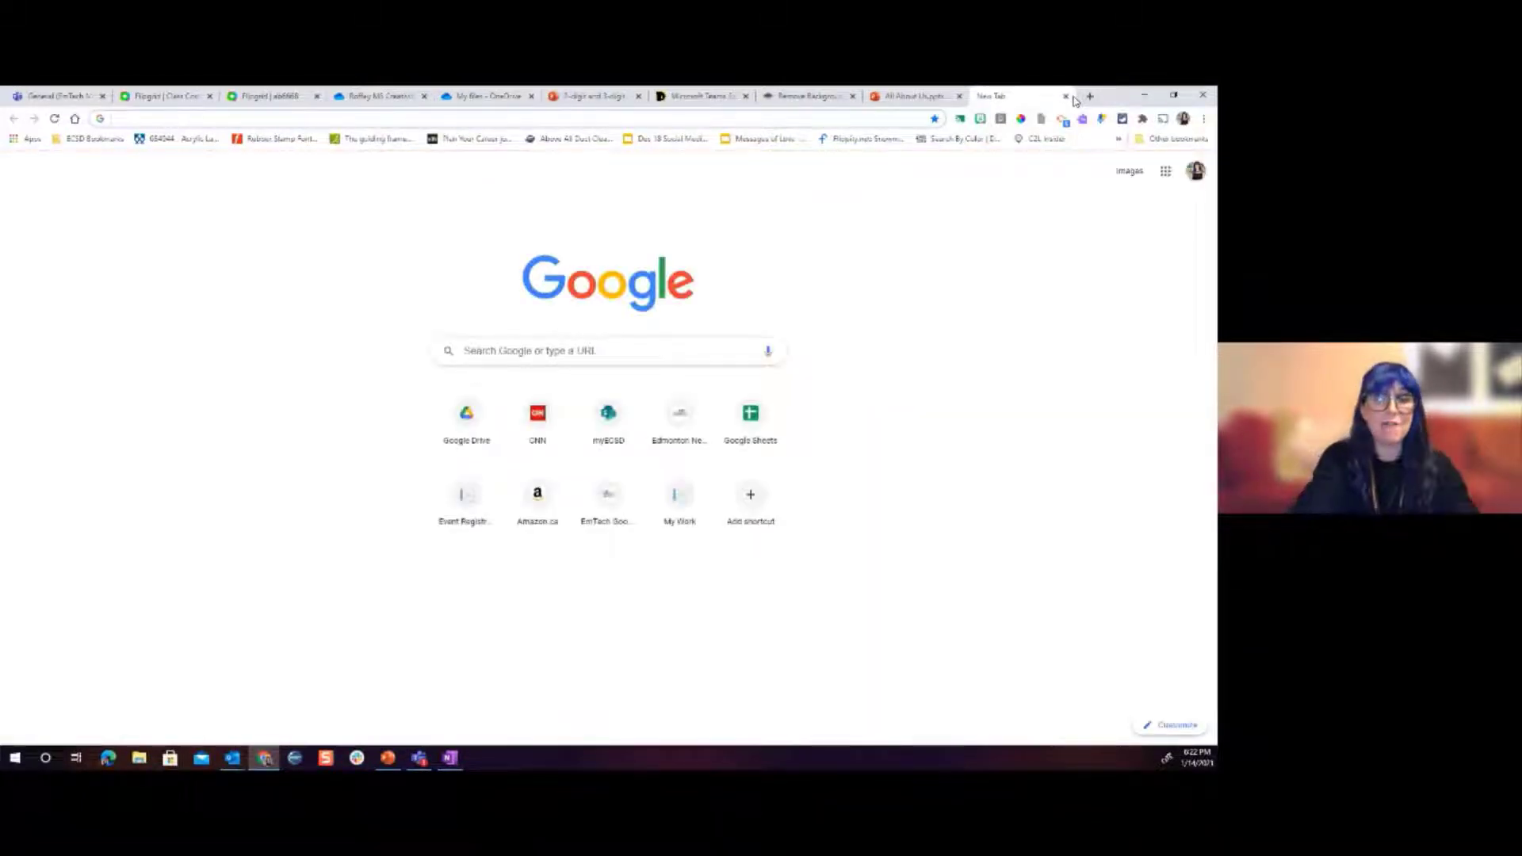
type("o")
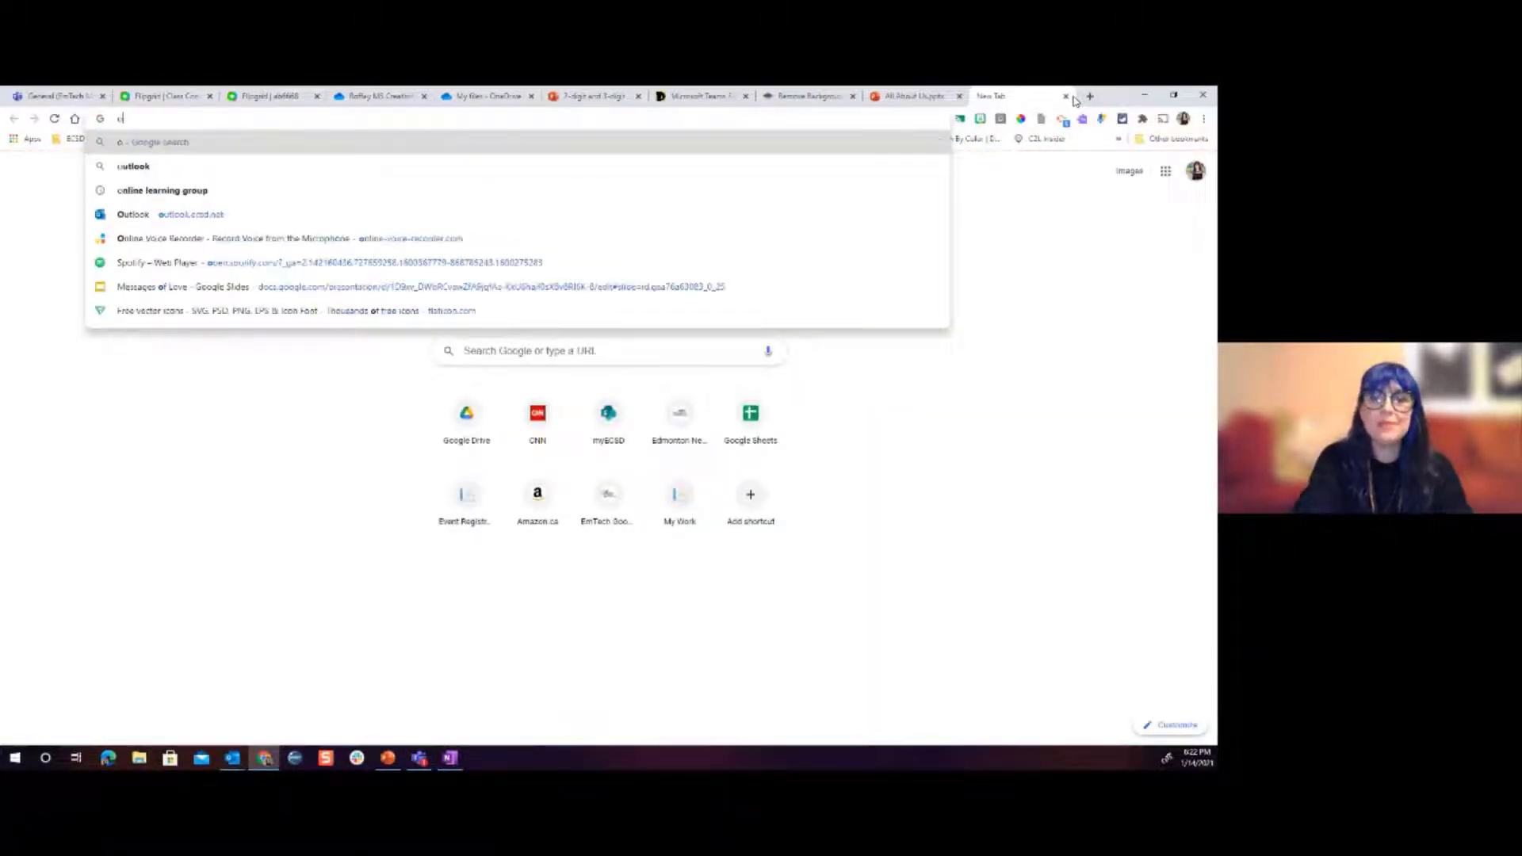
key("BackSpace")
type("youtube.com")
key("Return")
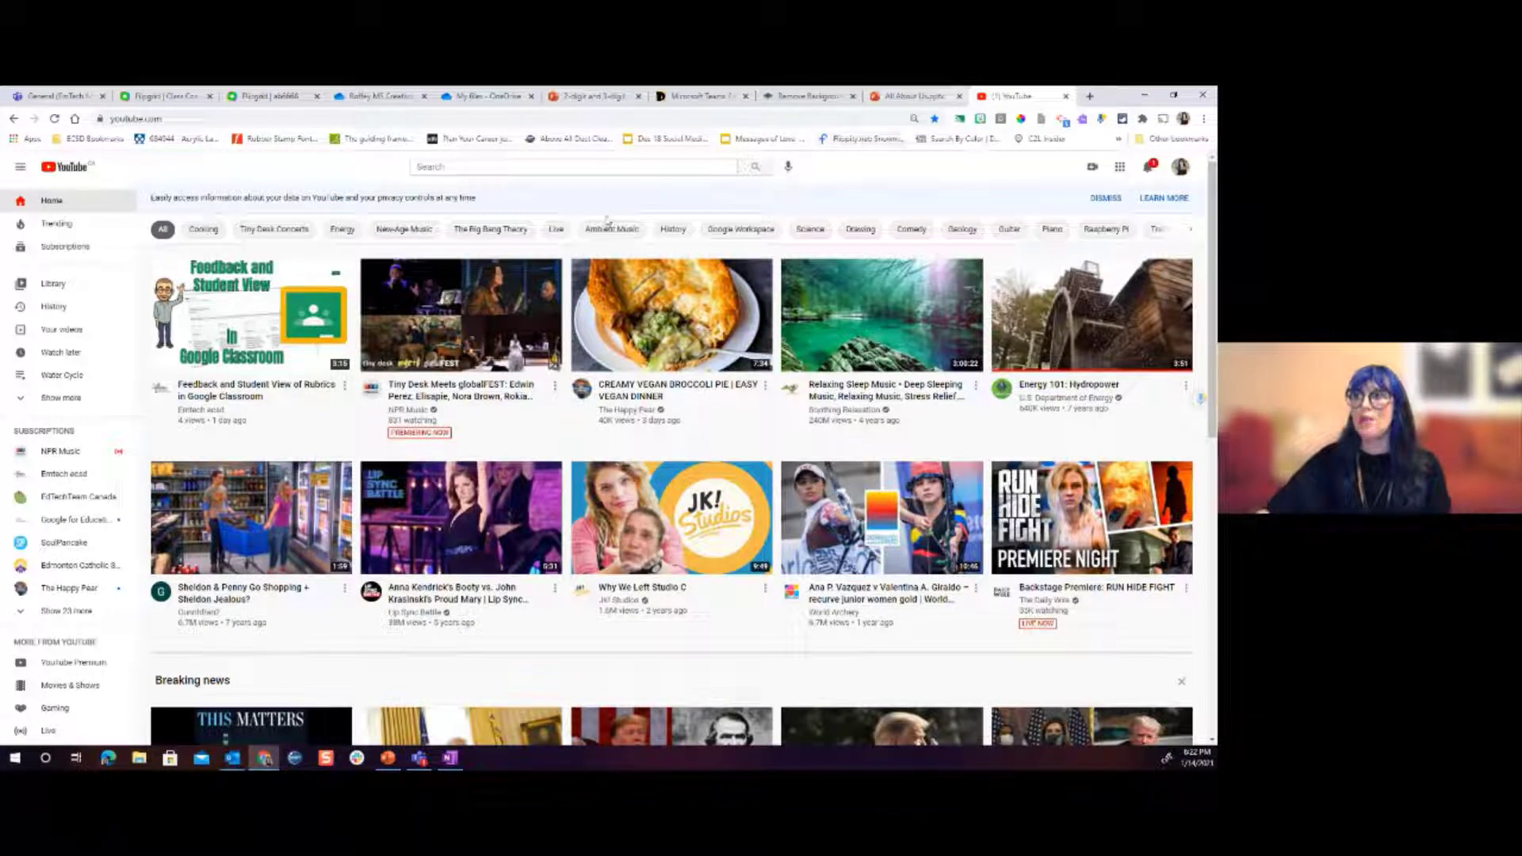
Step: Search YouTube for 'yertle the turtle' and open the Kids Story video
left_click(480, 166)
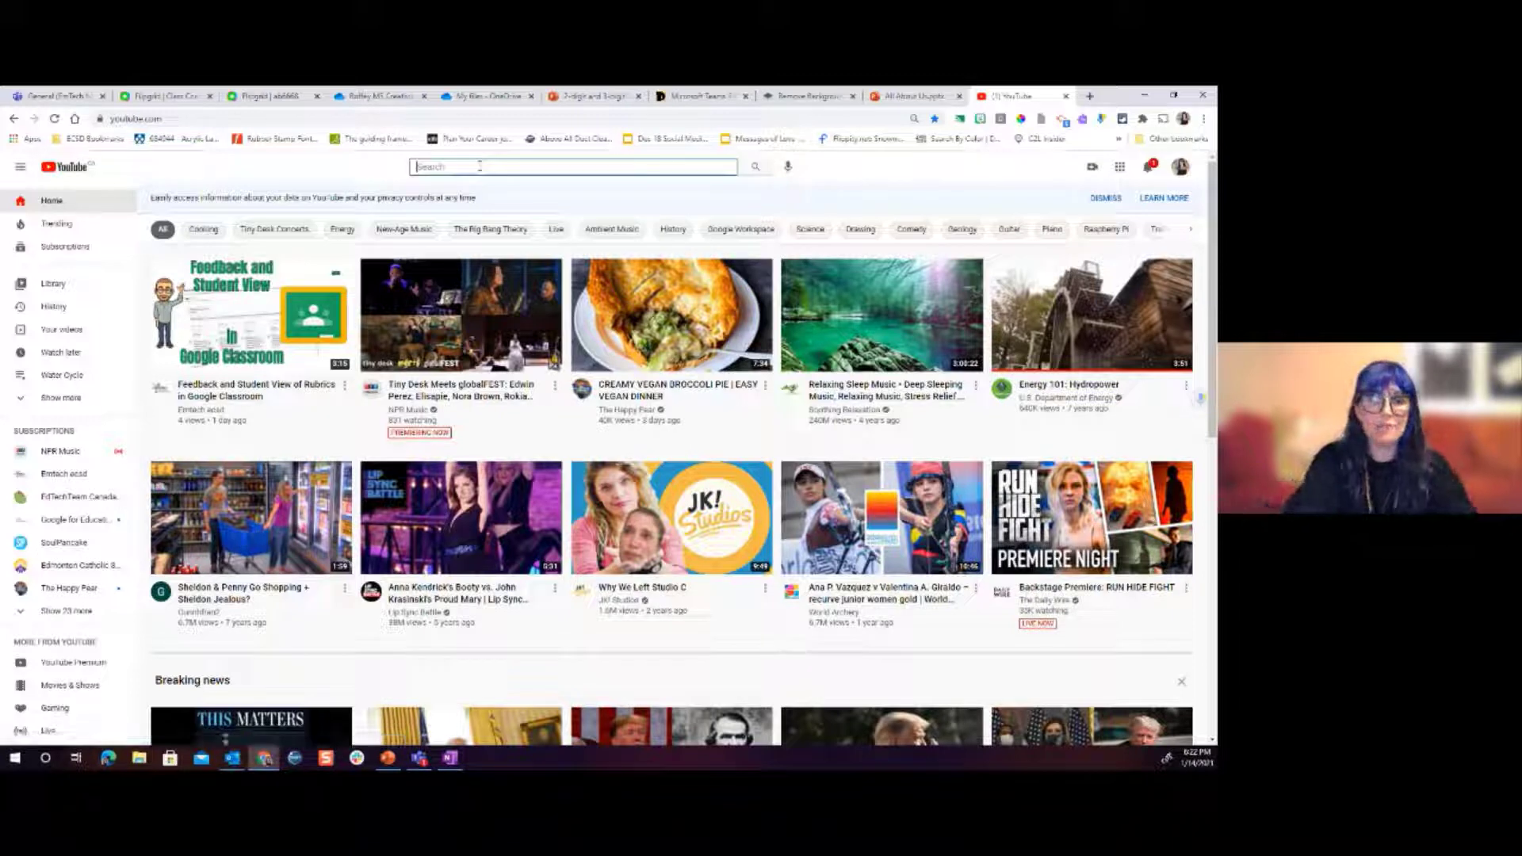
type("yert")
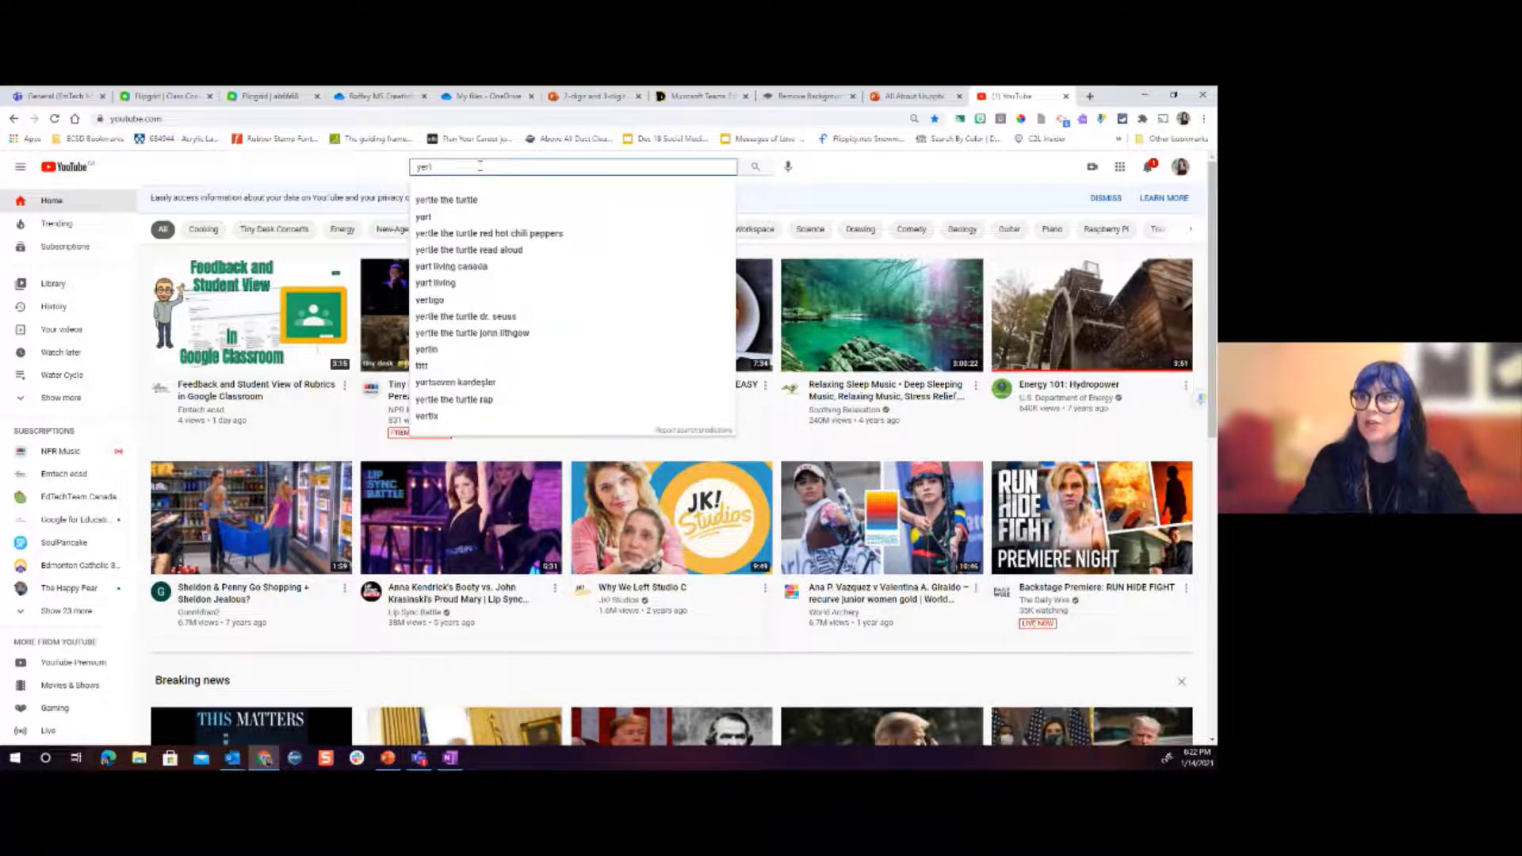
type("le the")
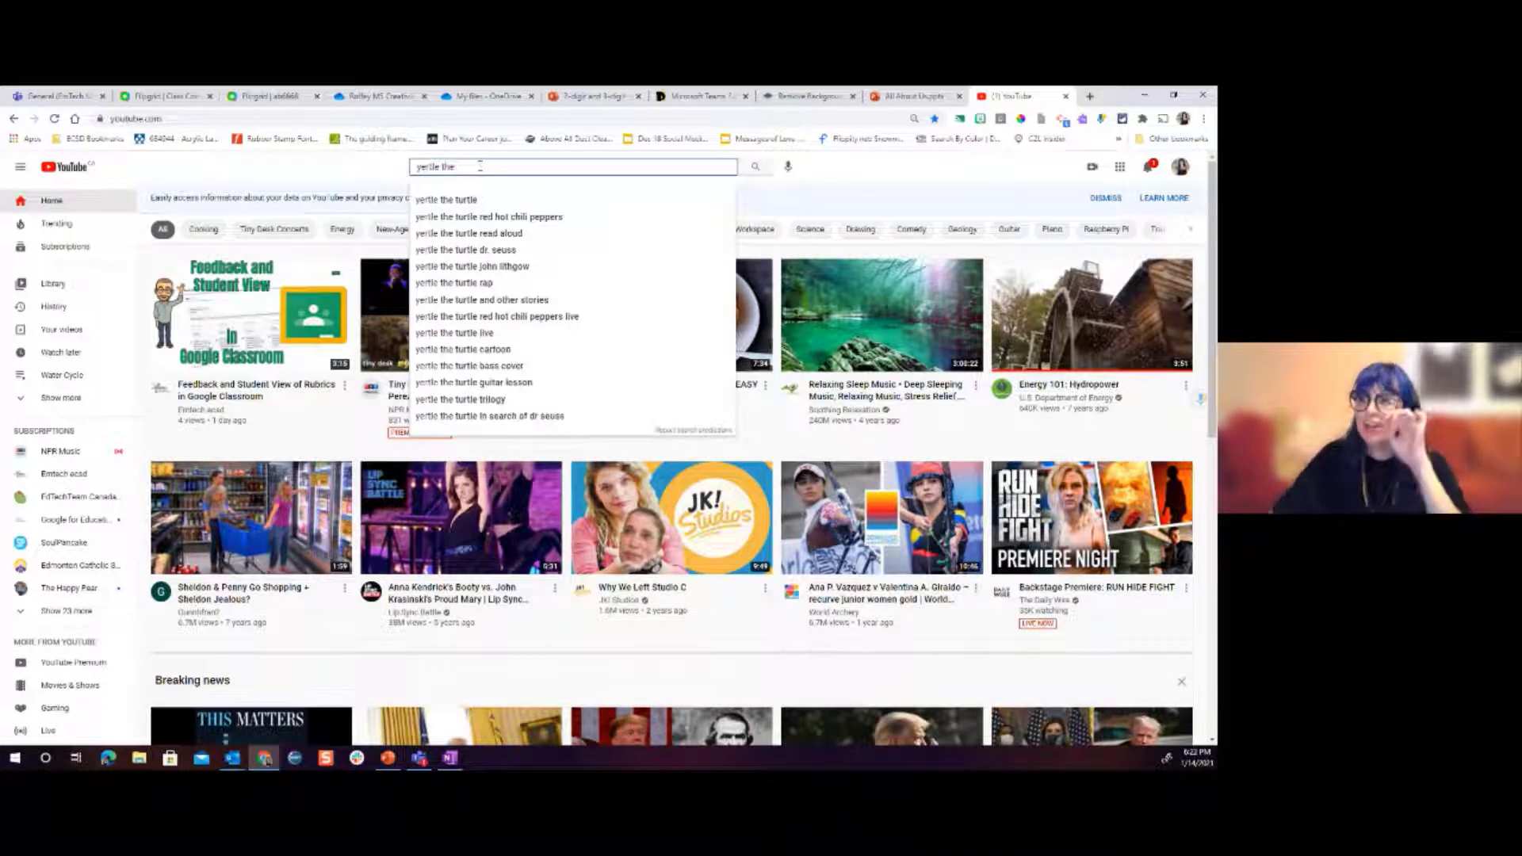
left_click(454, 200)
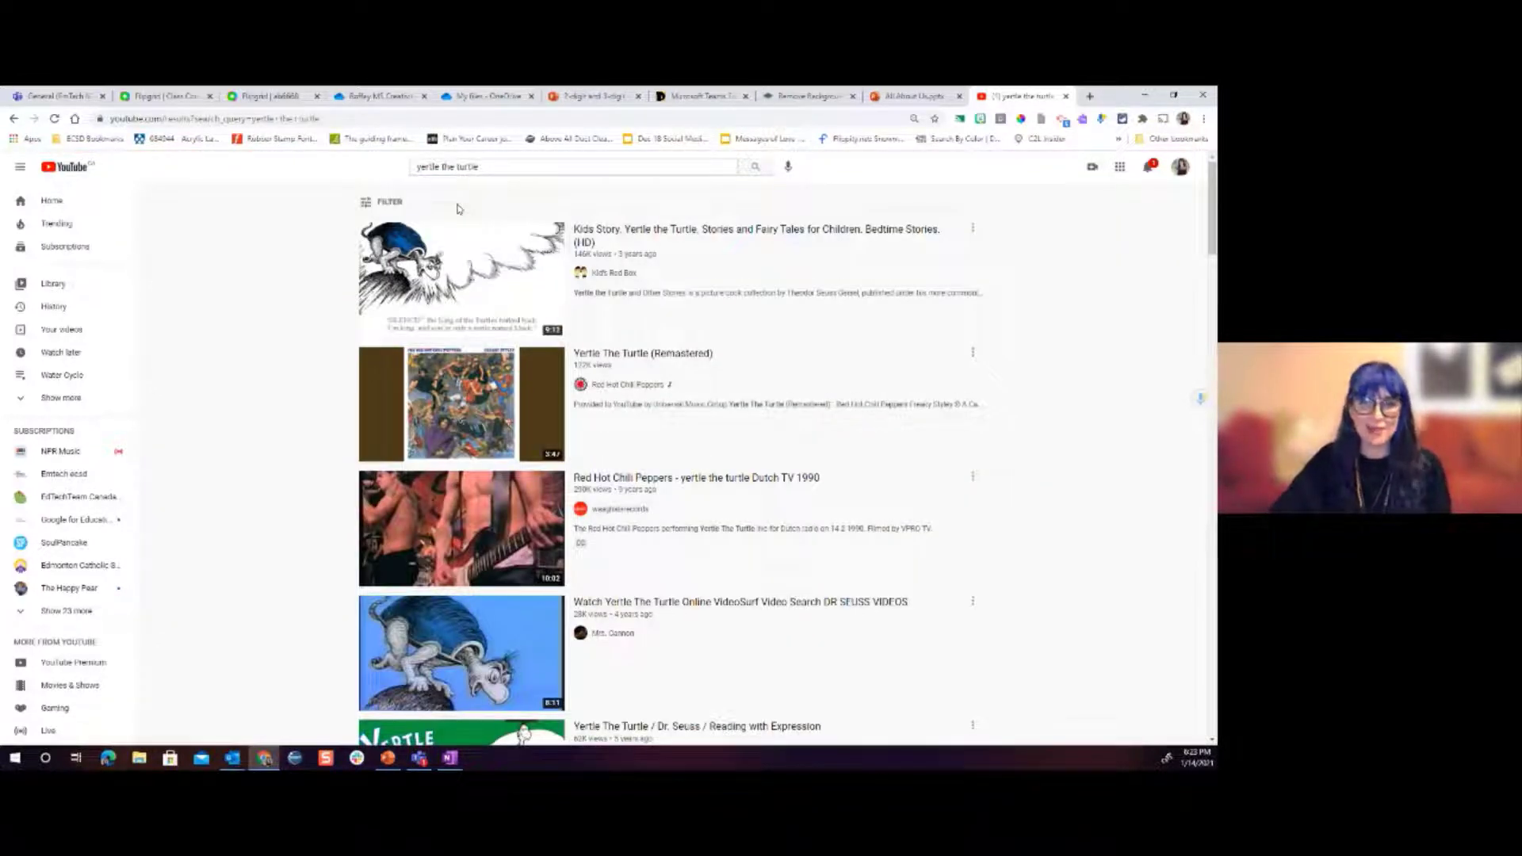
mouse_move(503, 242)
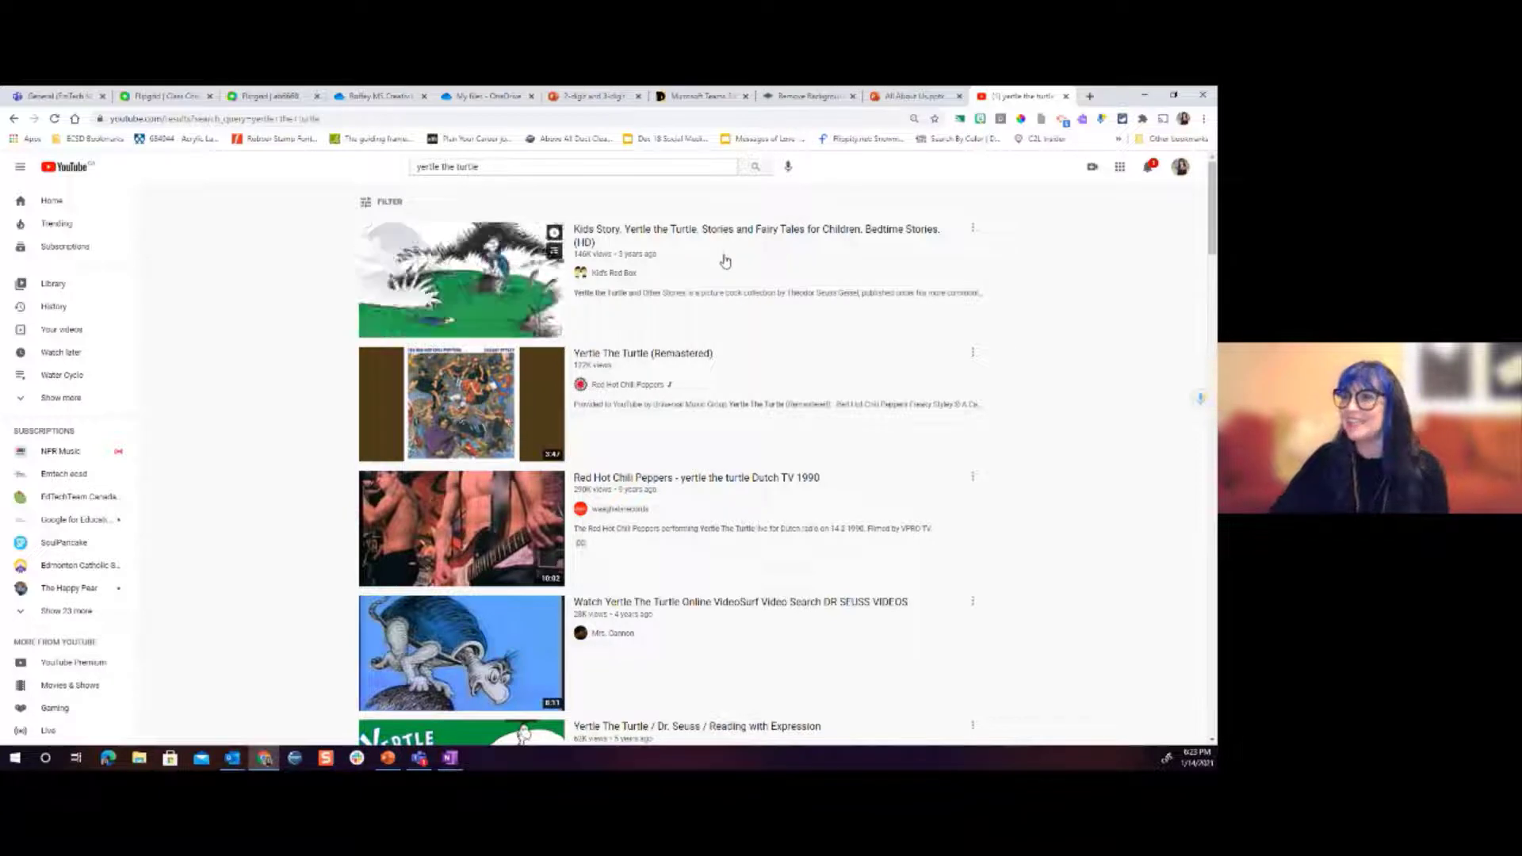
left_click(503, 241)
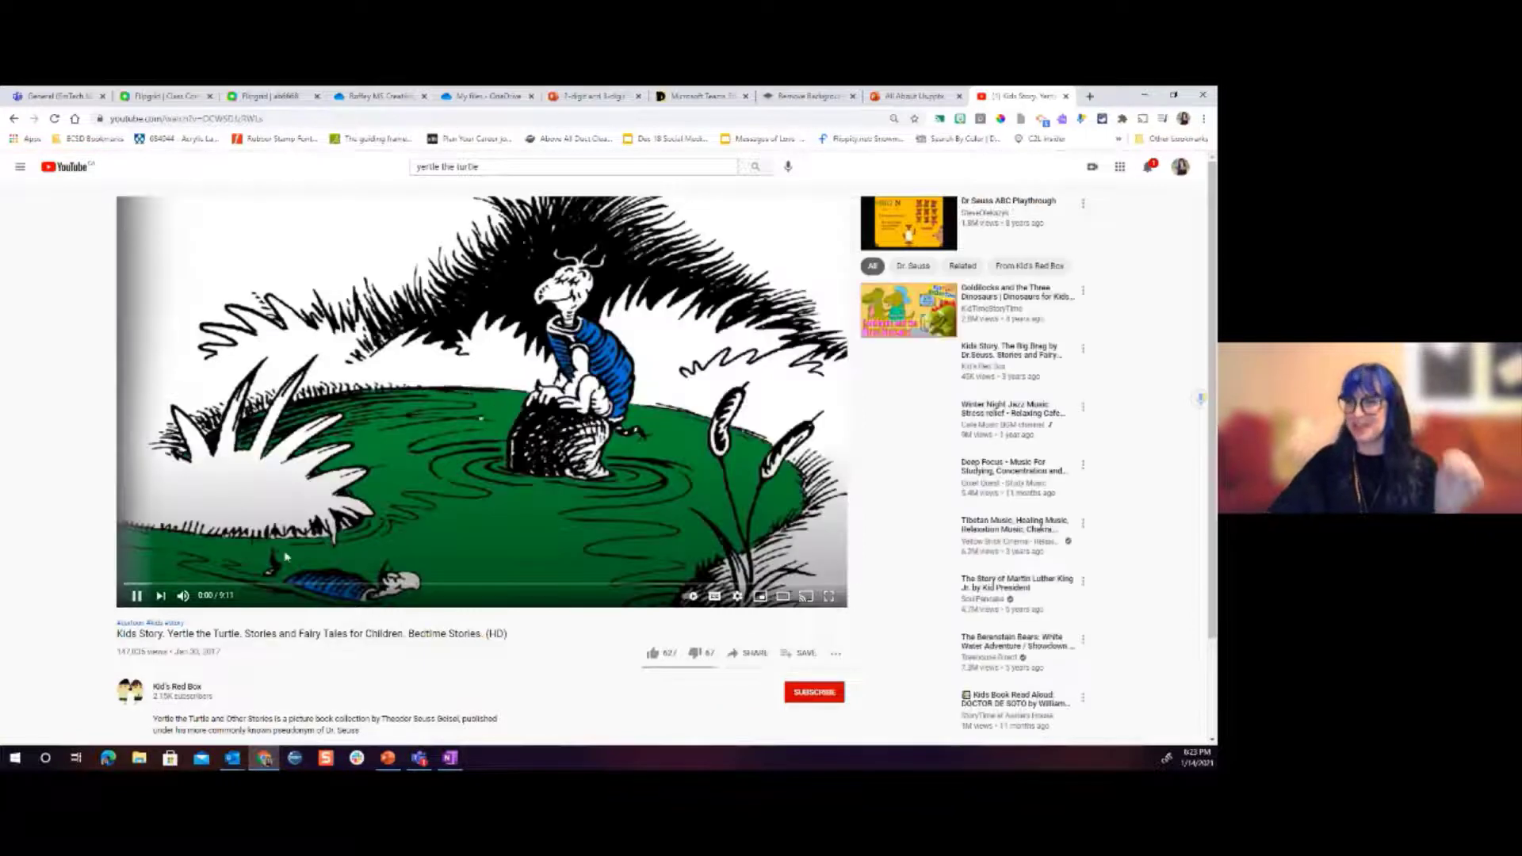
Step: Pause the video, copy its short share link, and return to PowerPoint
left_click(137, 598)
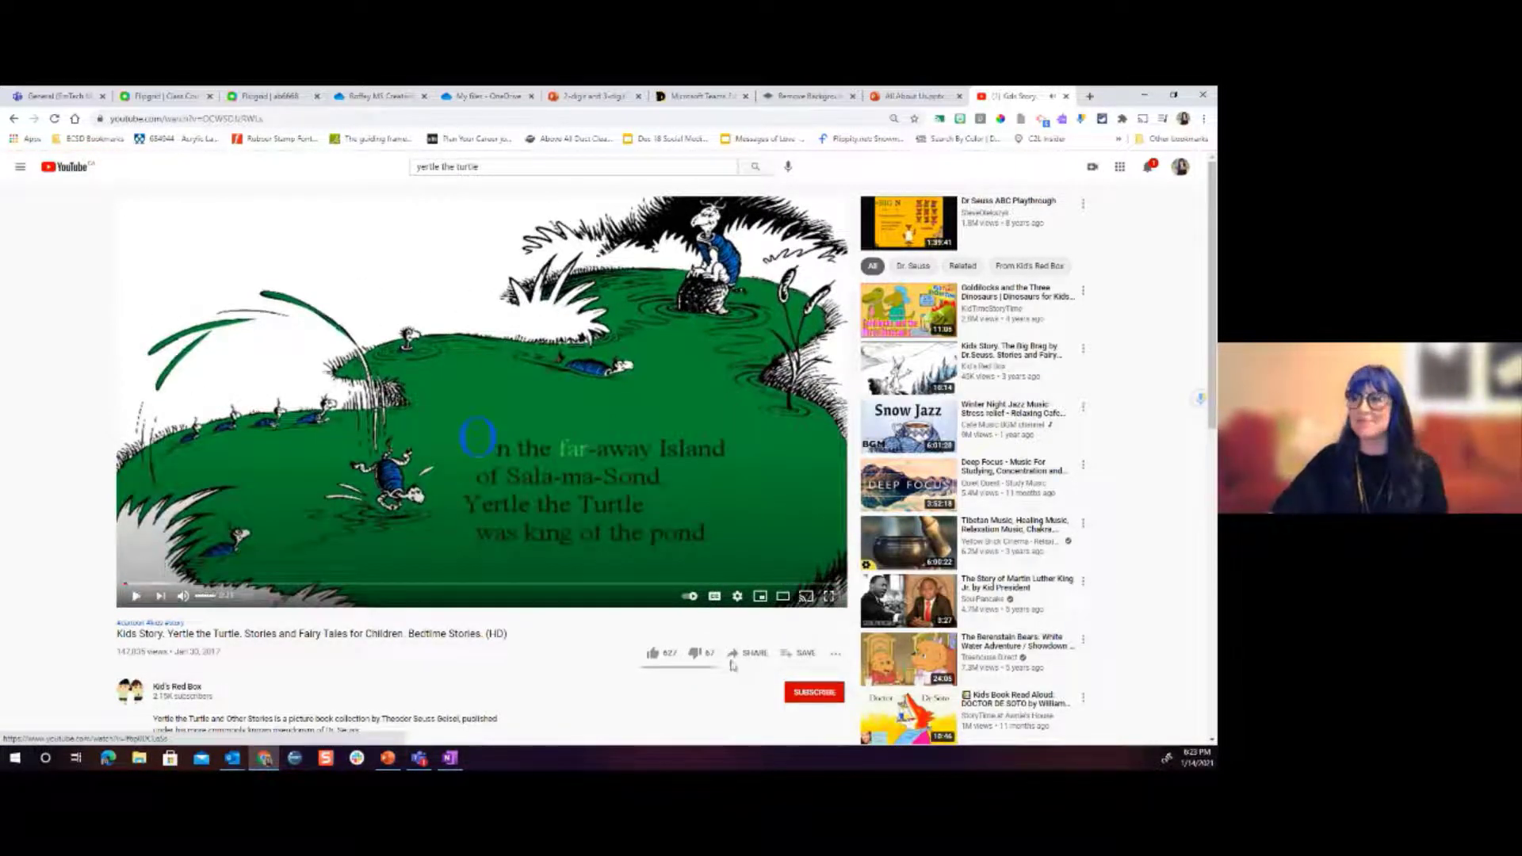
left_click(751, 652)
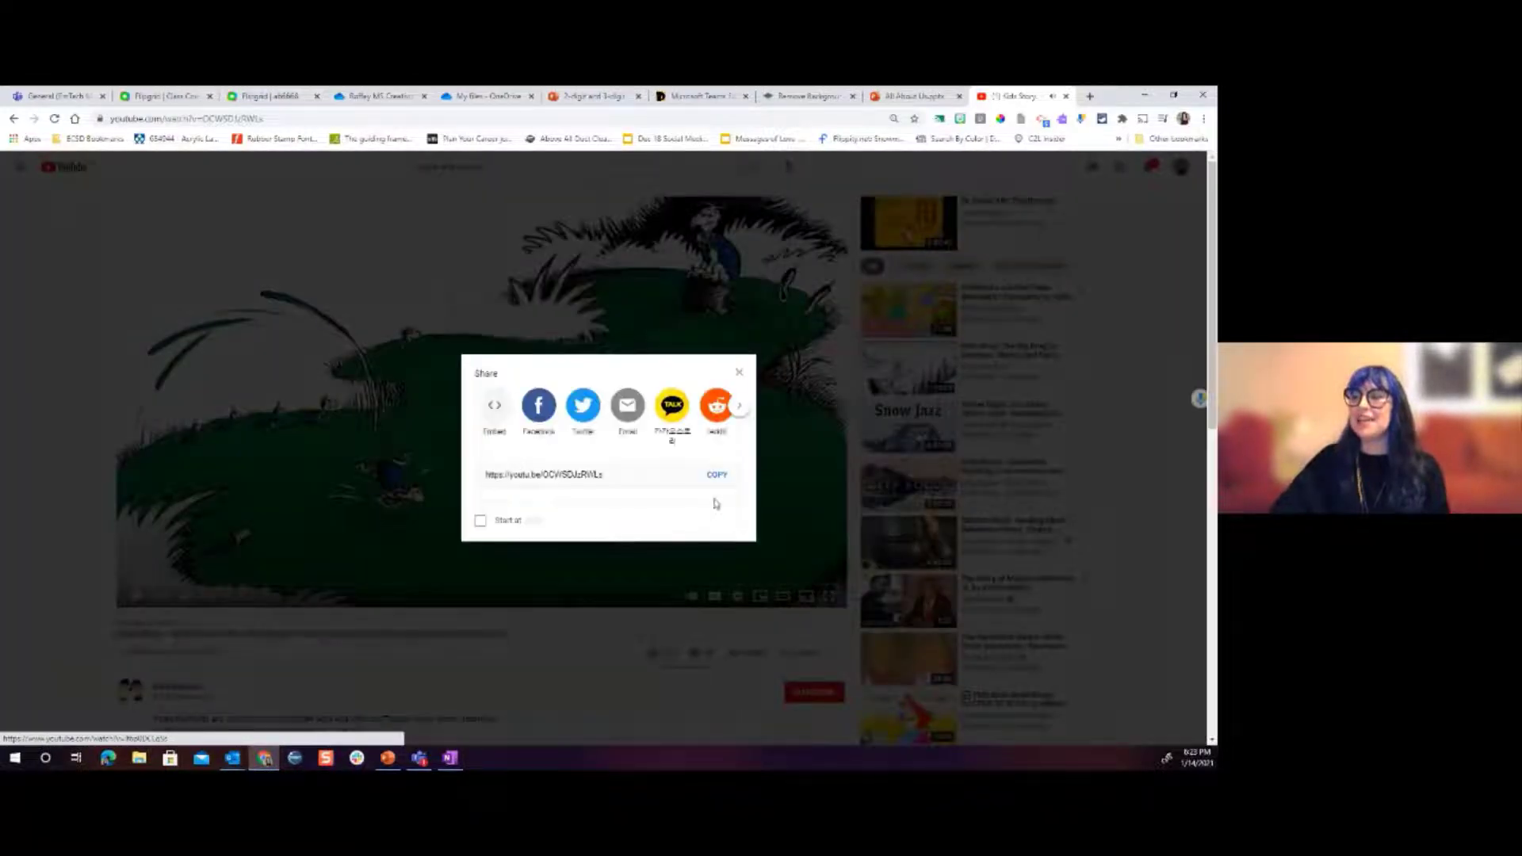
left_click(716, 476)
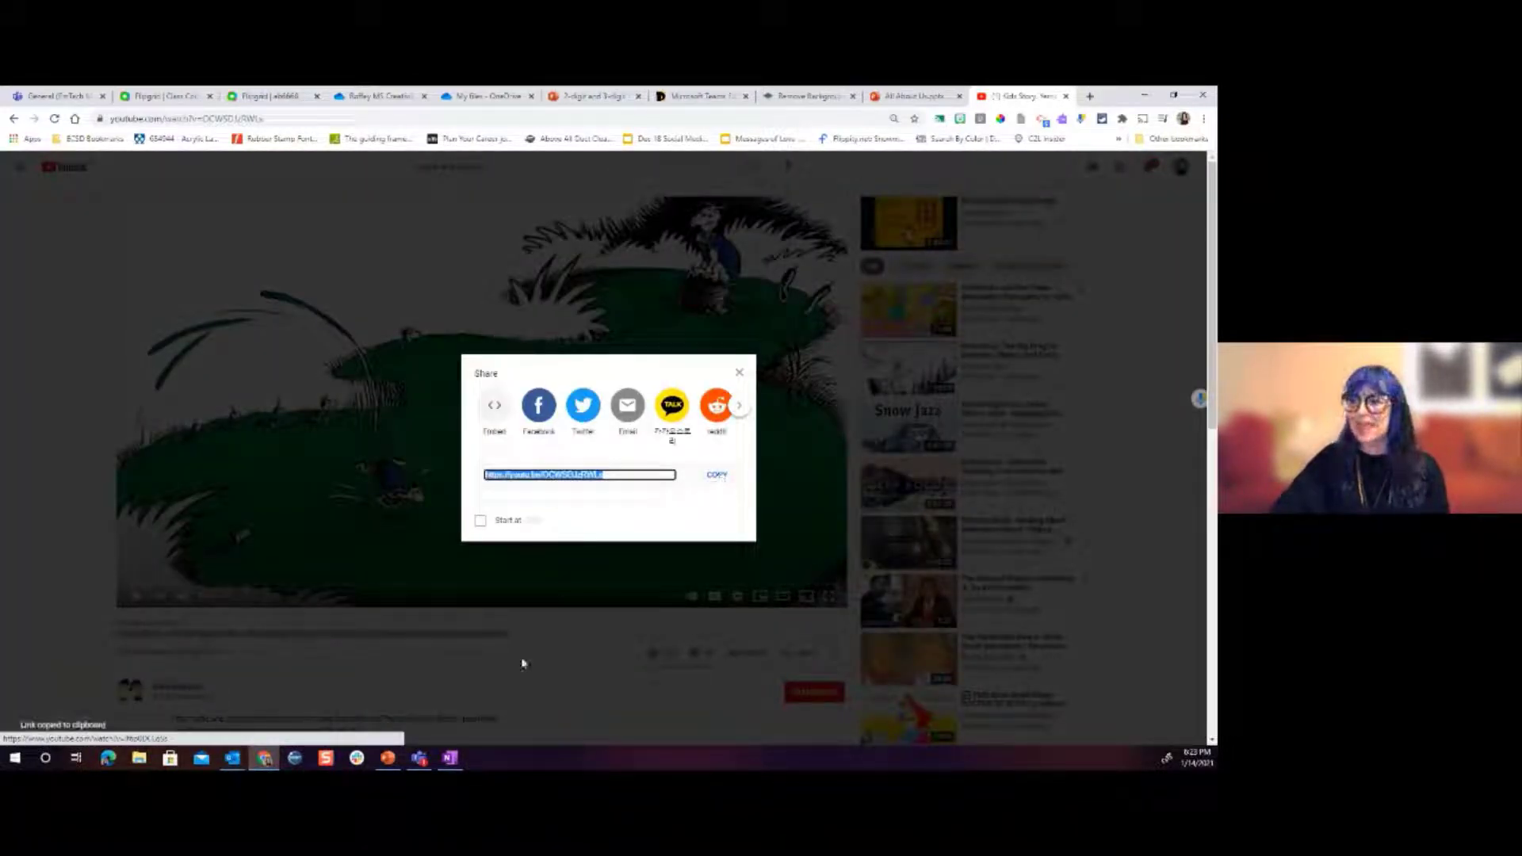
left_click(388, 759)
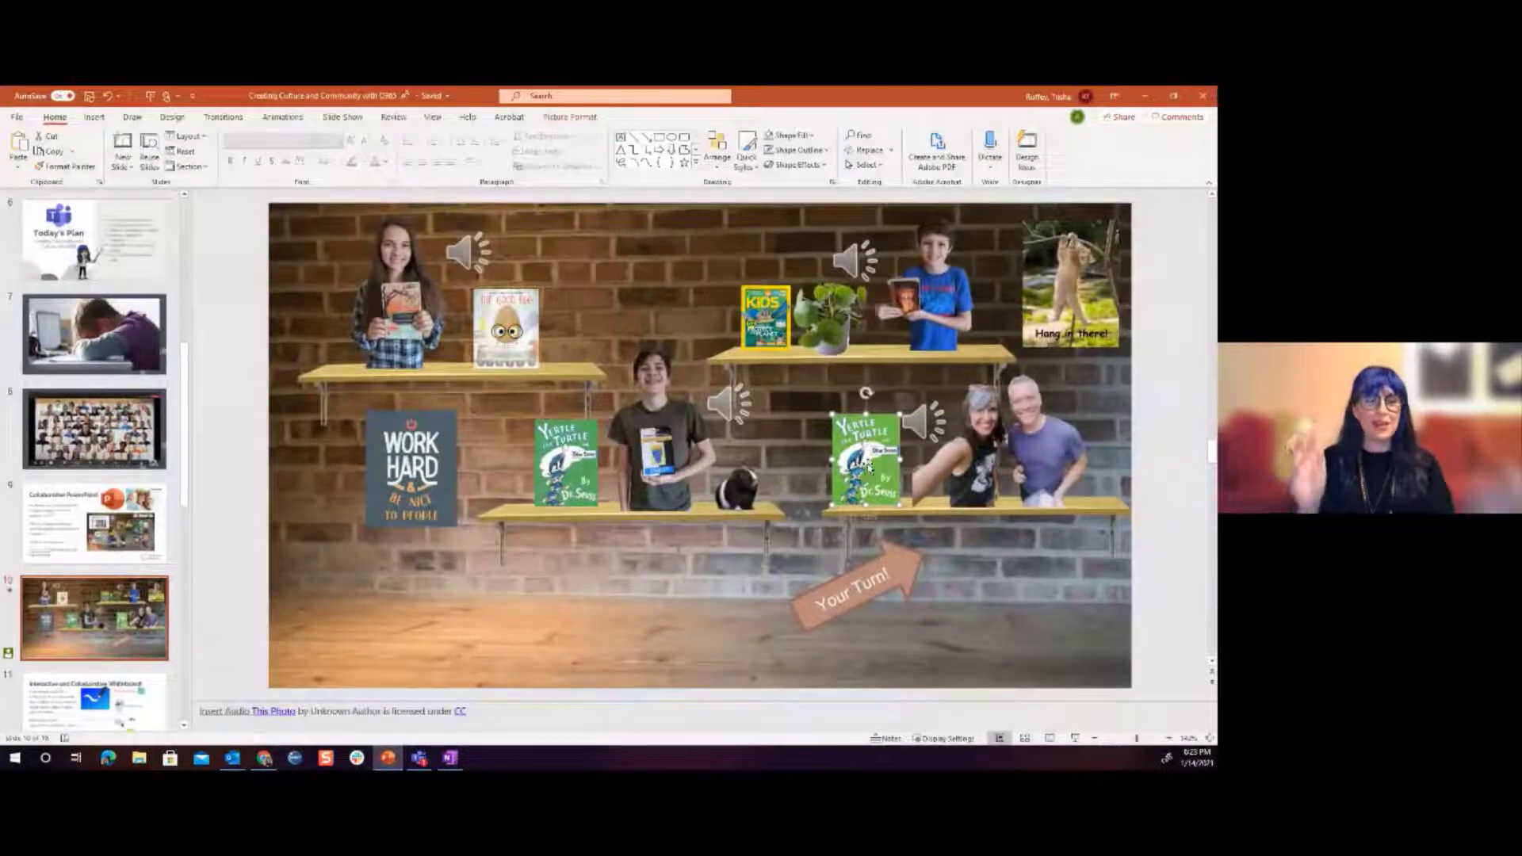
Step: Hyperlink the selected Yertle the Turtle cover to the copied YouTube video address
key("ctrl+k")
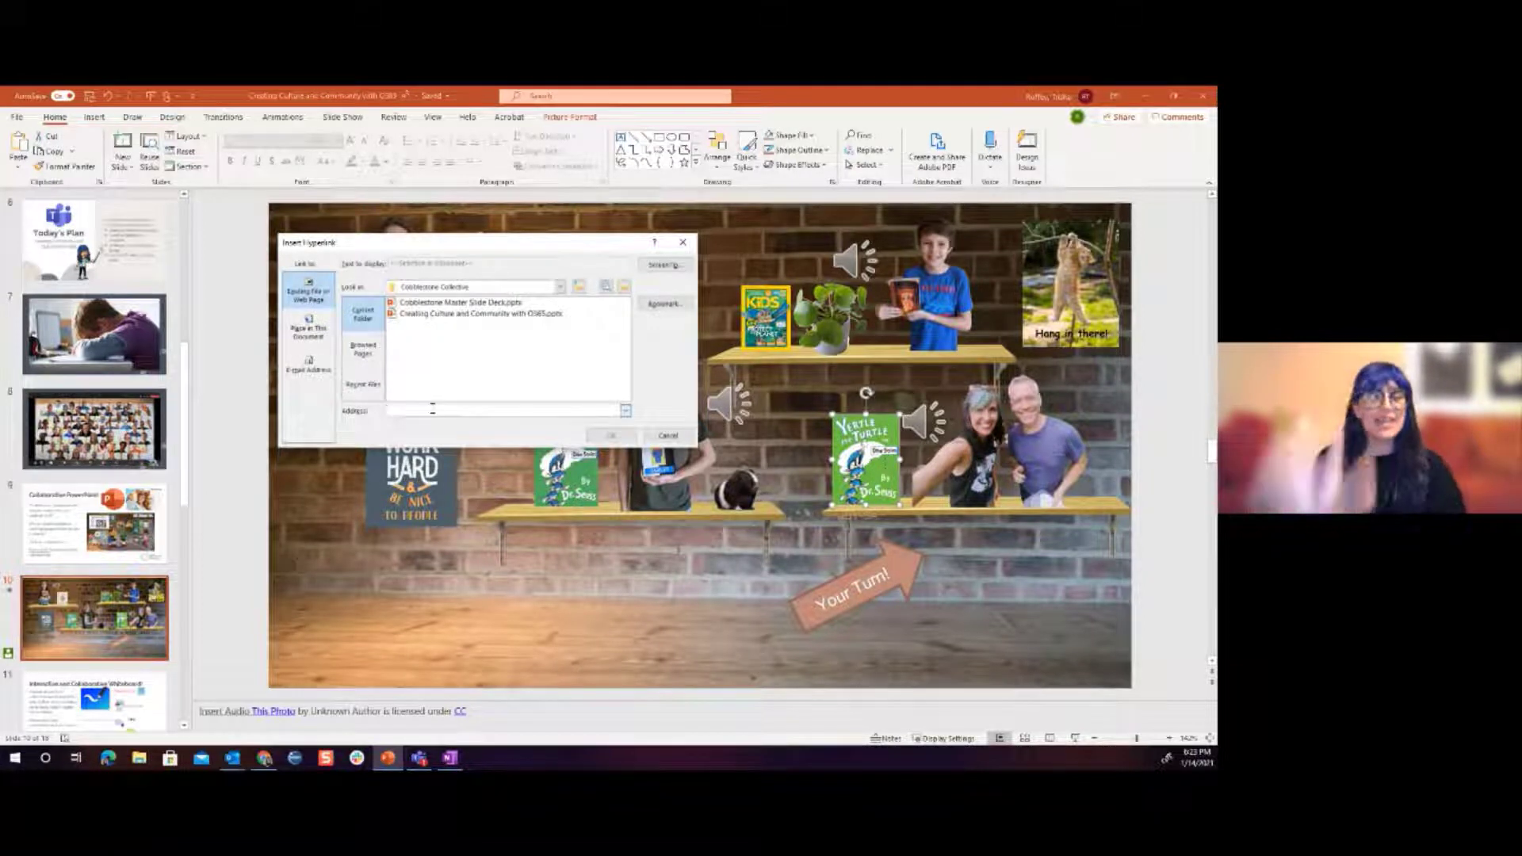
key("ctrl+v")
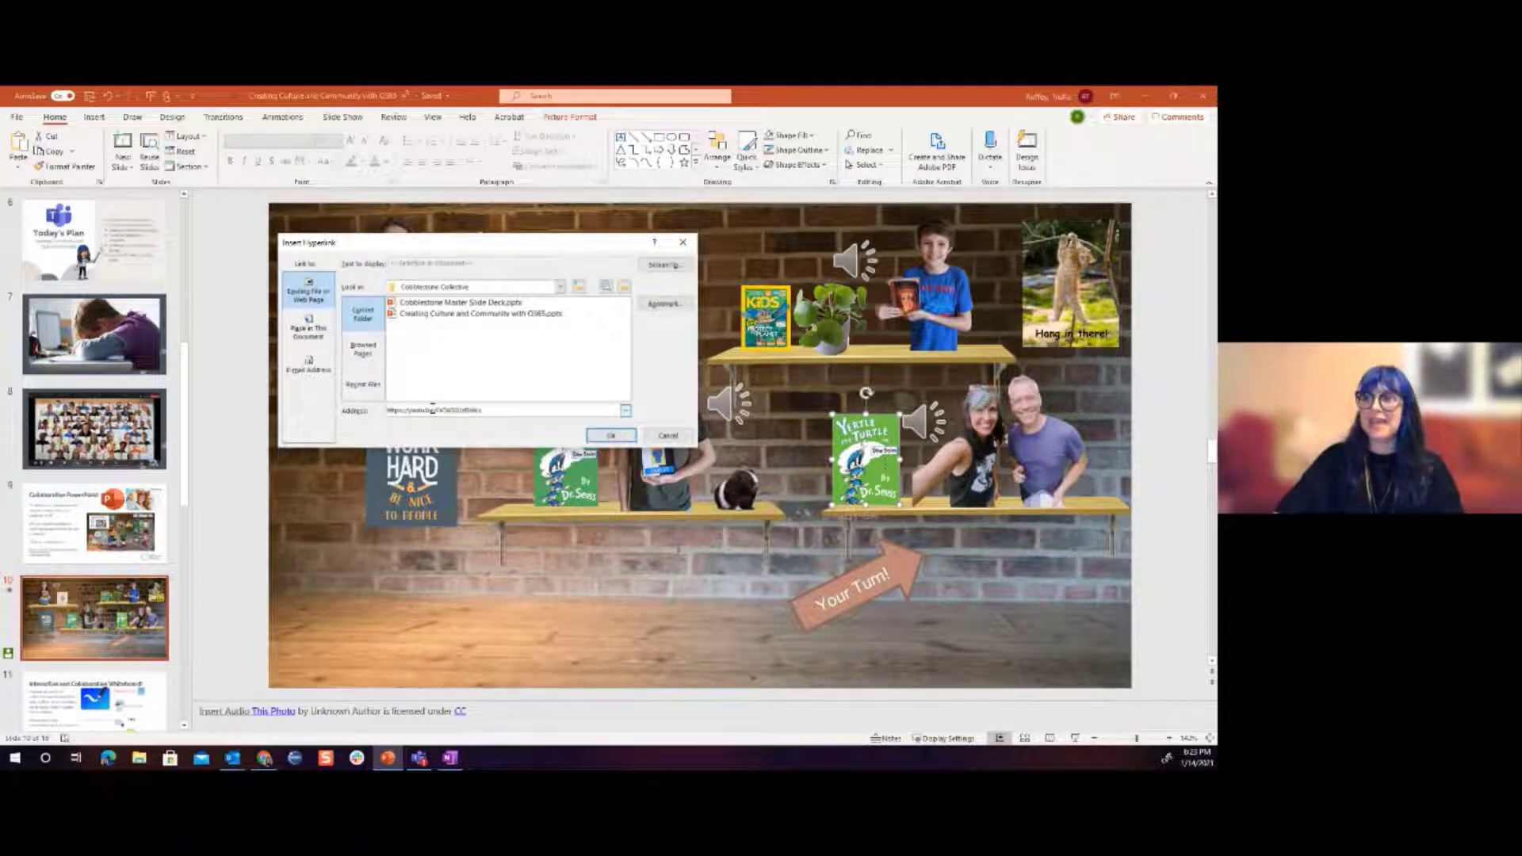
left_click(618, 437)
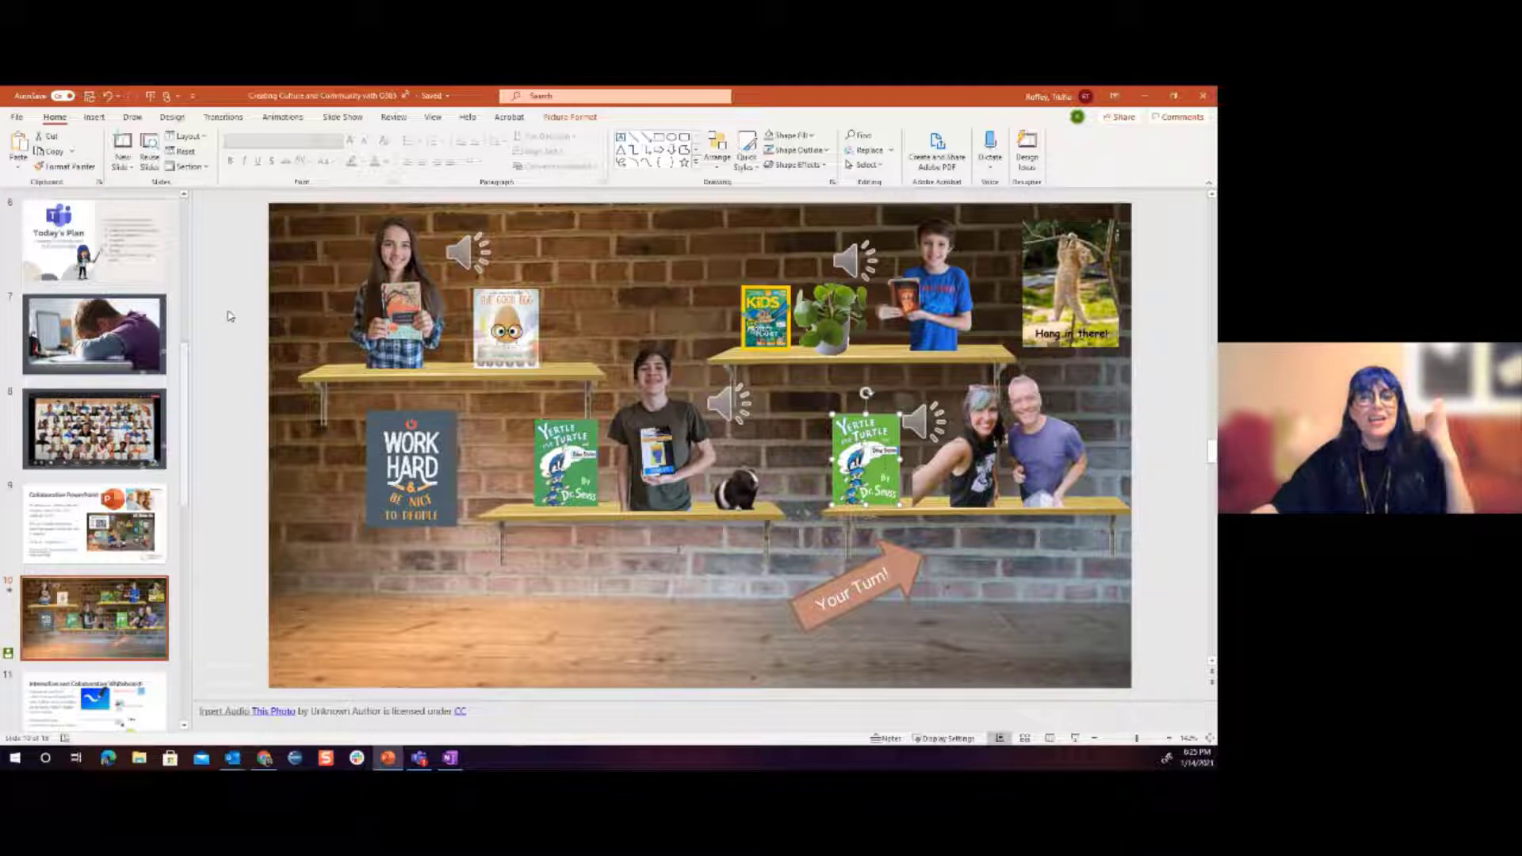
left_click(1113, 118)
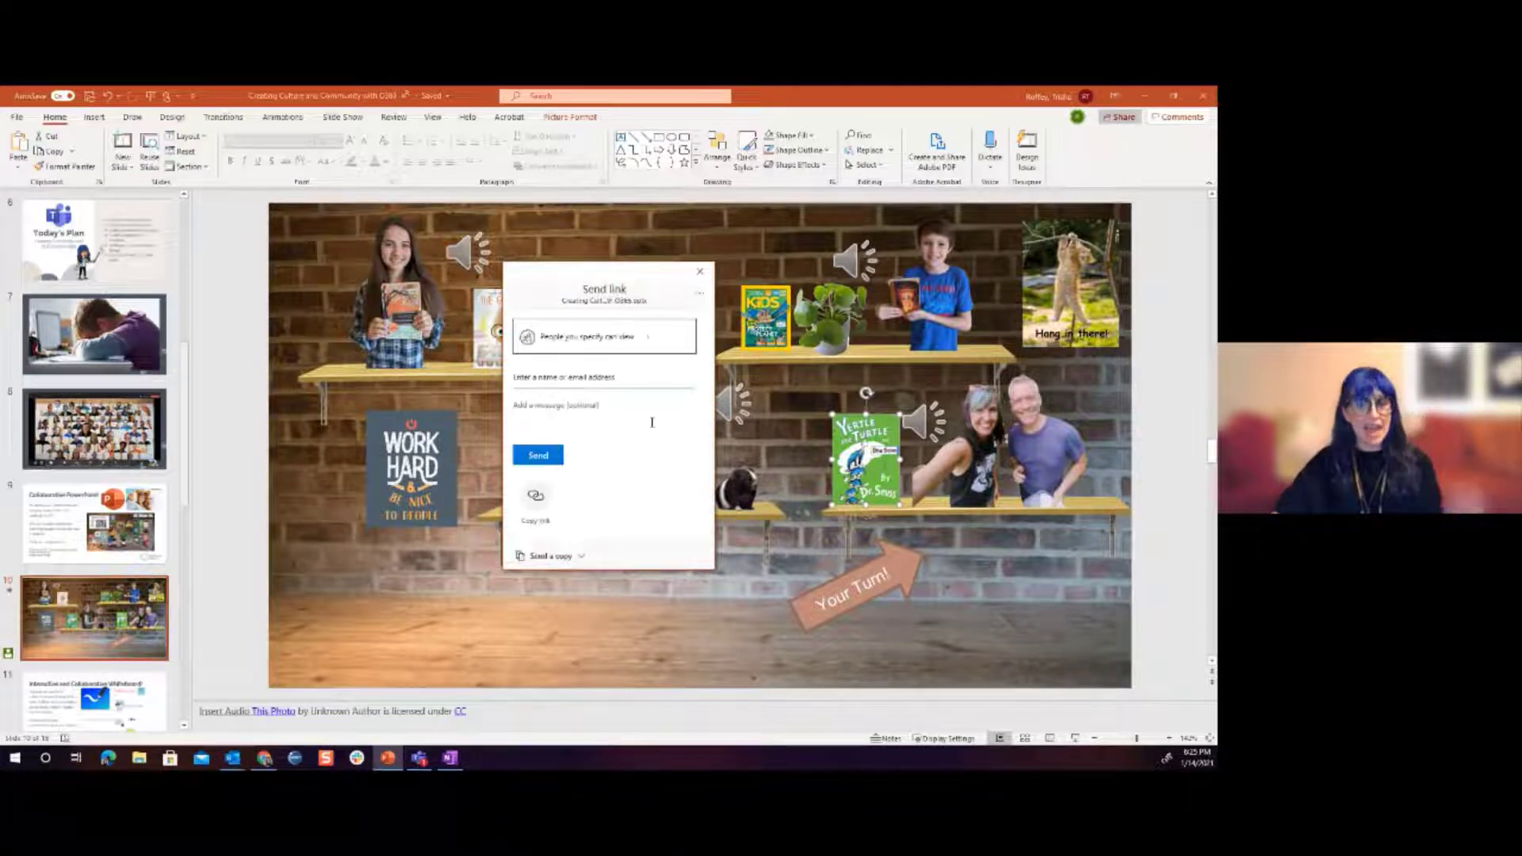
left_click(650, 342)
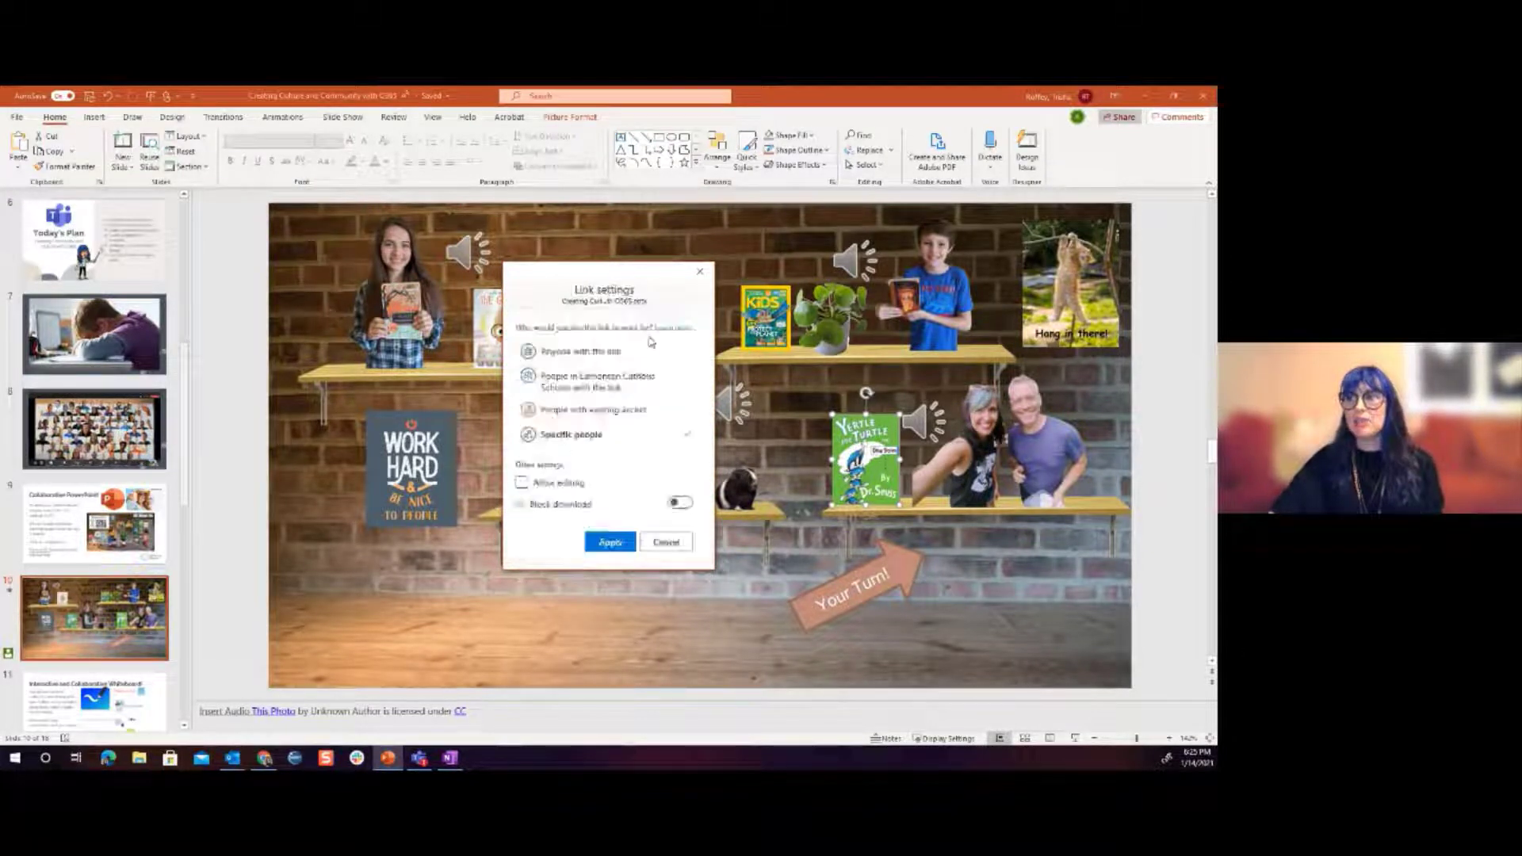
left_click(608, 354)
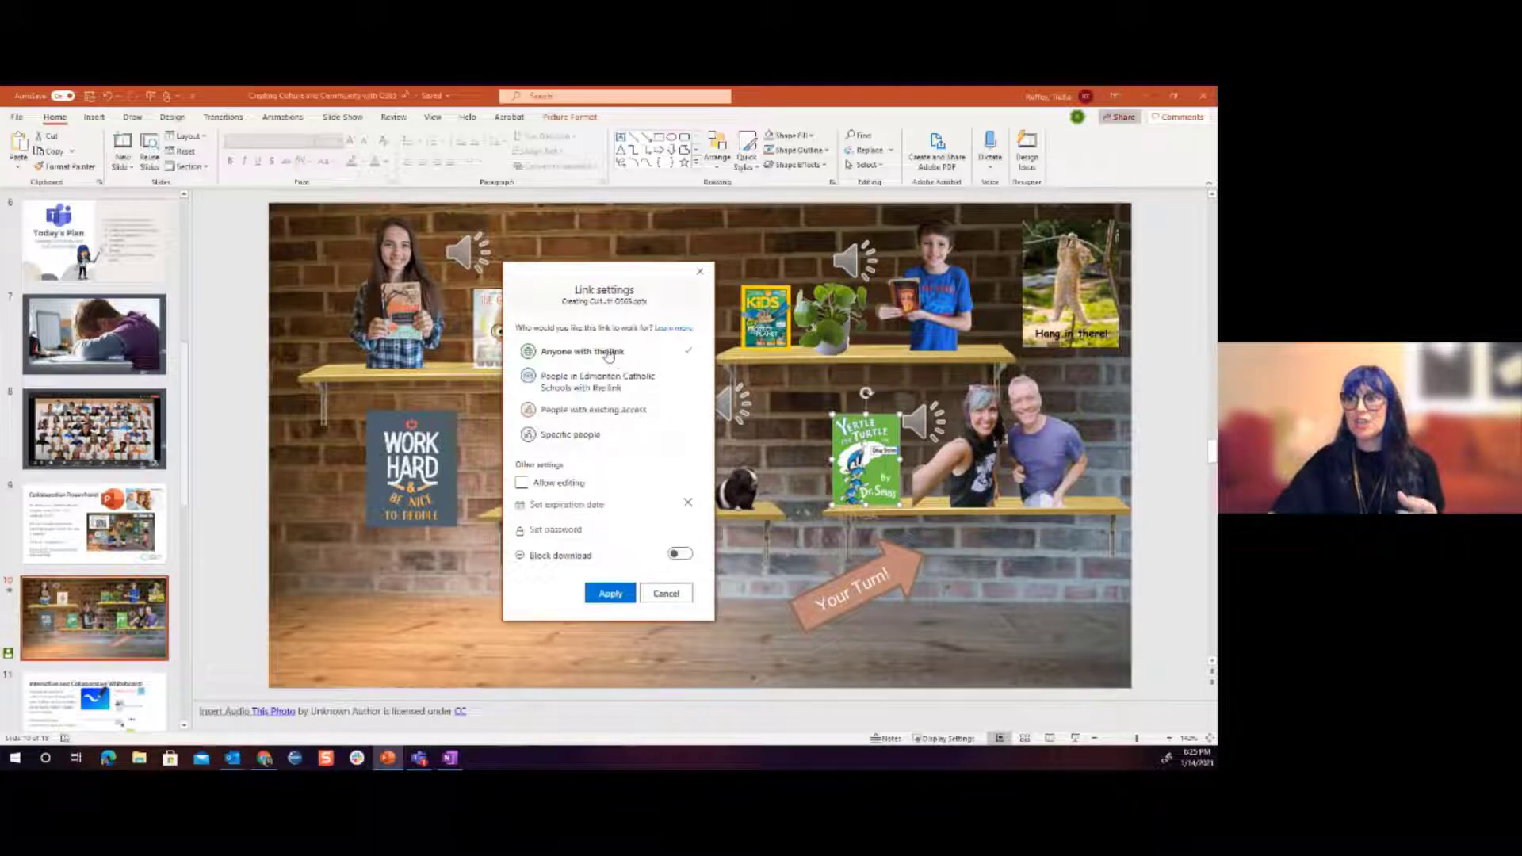
left_click(521, 483)
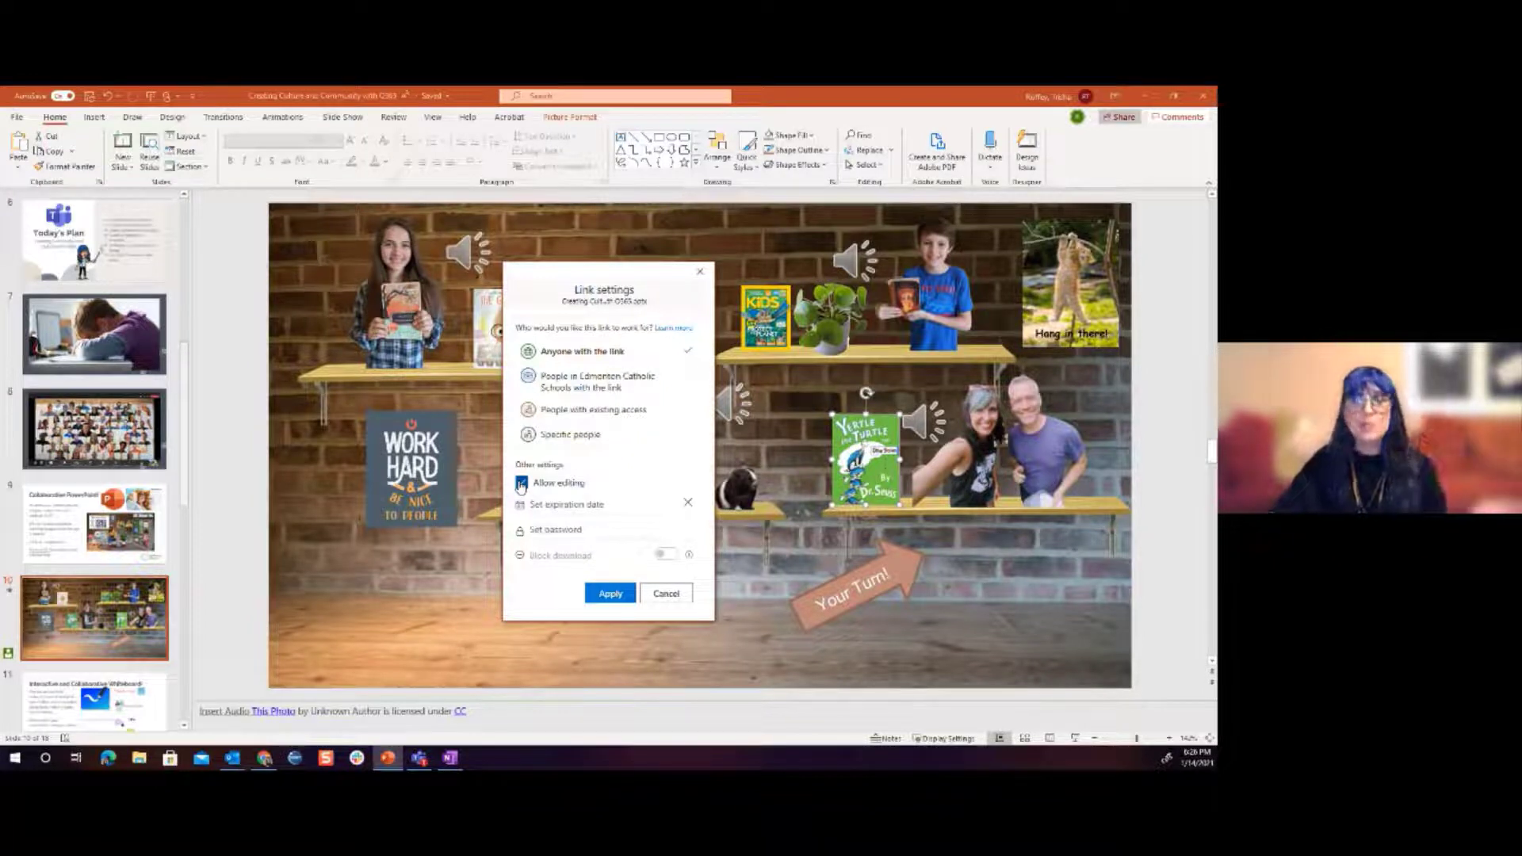
left_click(666, 594)
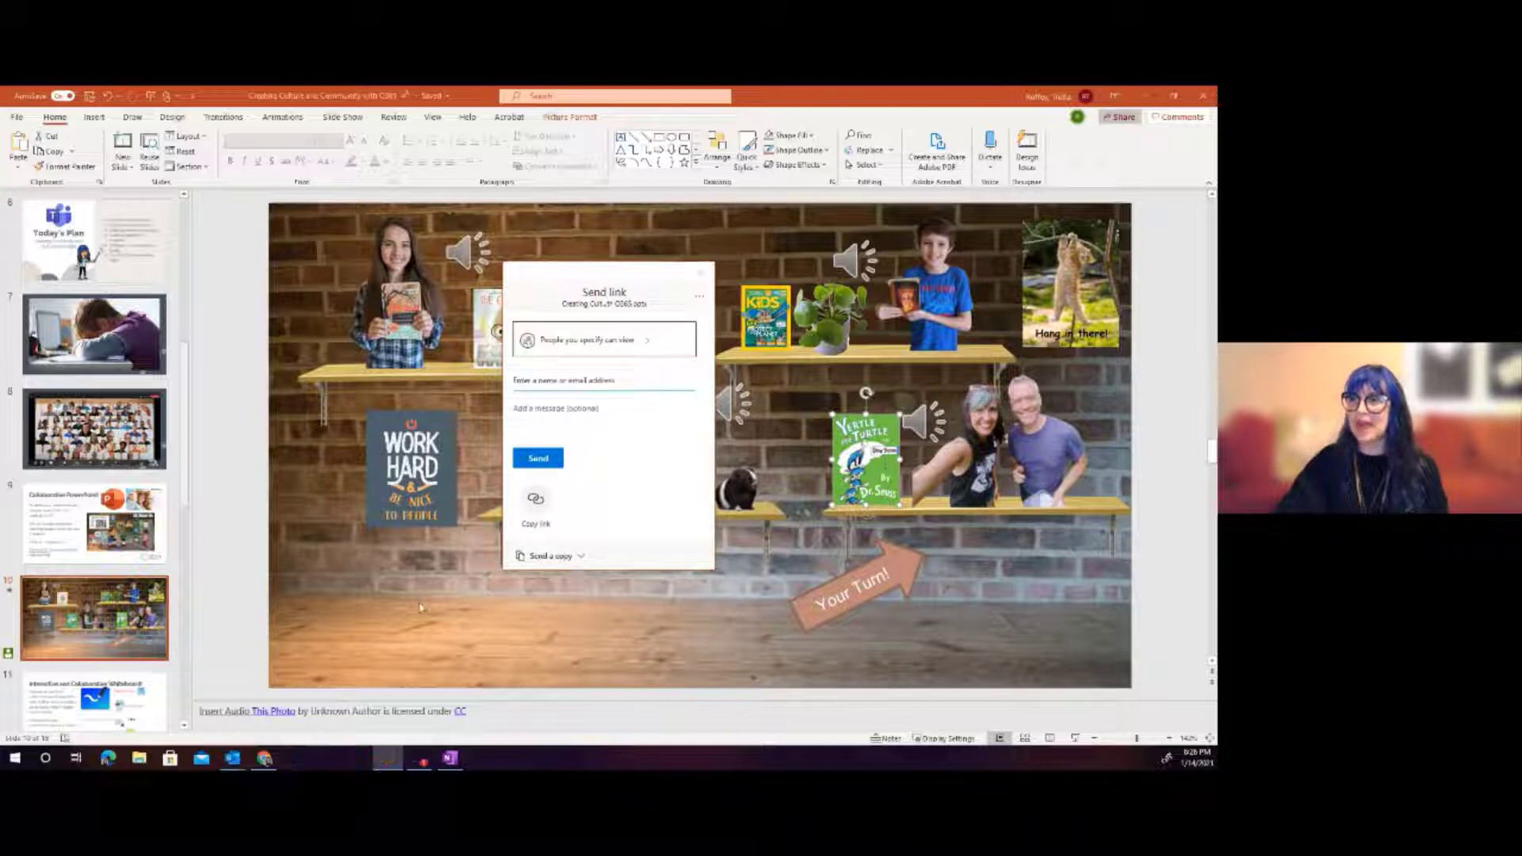
left_click(700, 272)
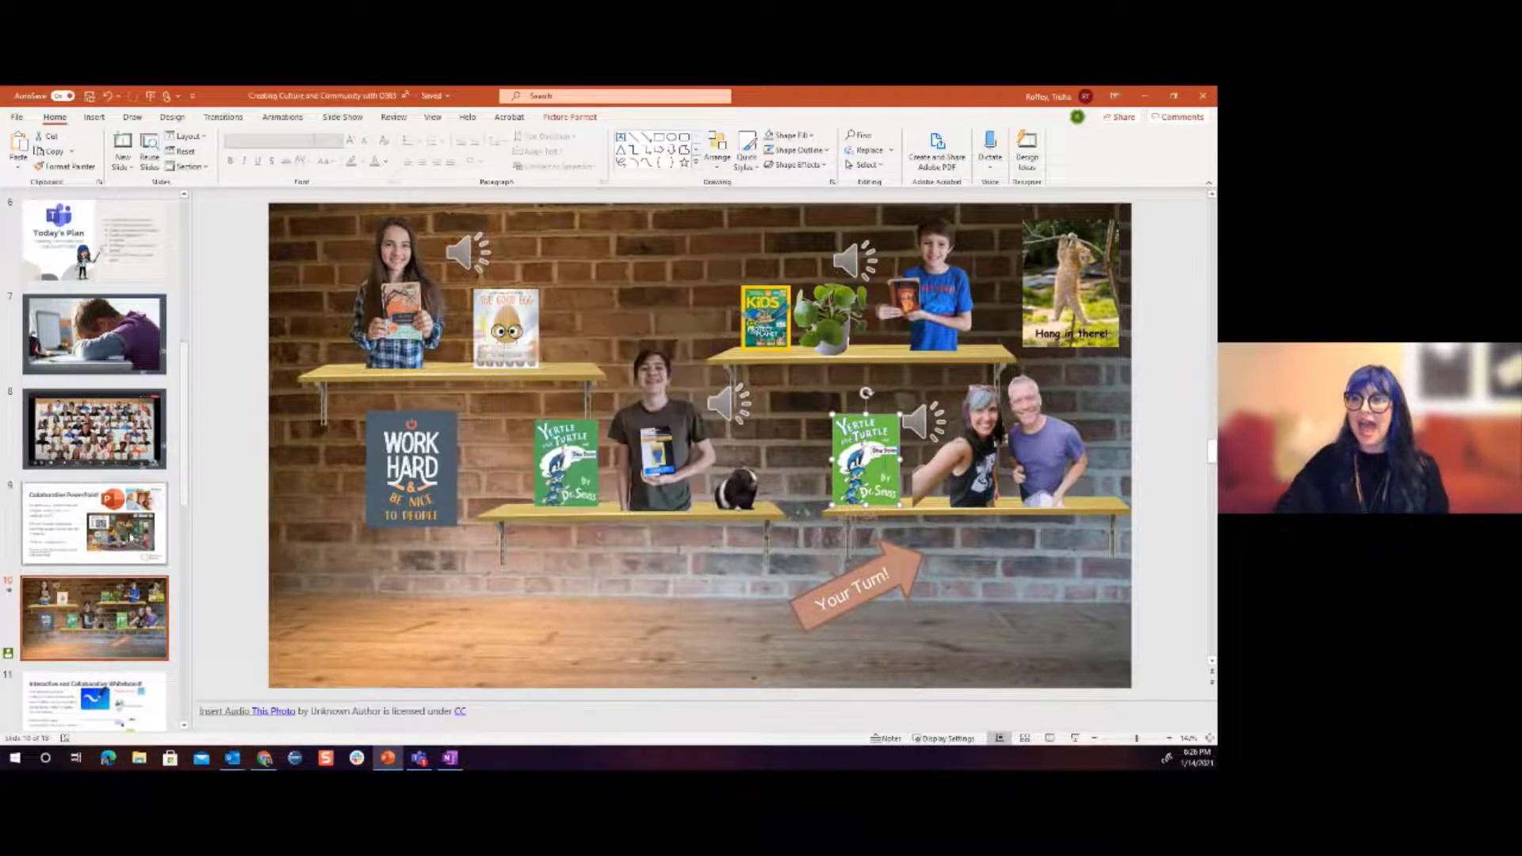
scroll(89, 543, "down", 3)
Step: Display slide 11, Interactive and Collaborative Whiteboard, from the thumbnail pane
left_click(89, 543)
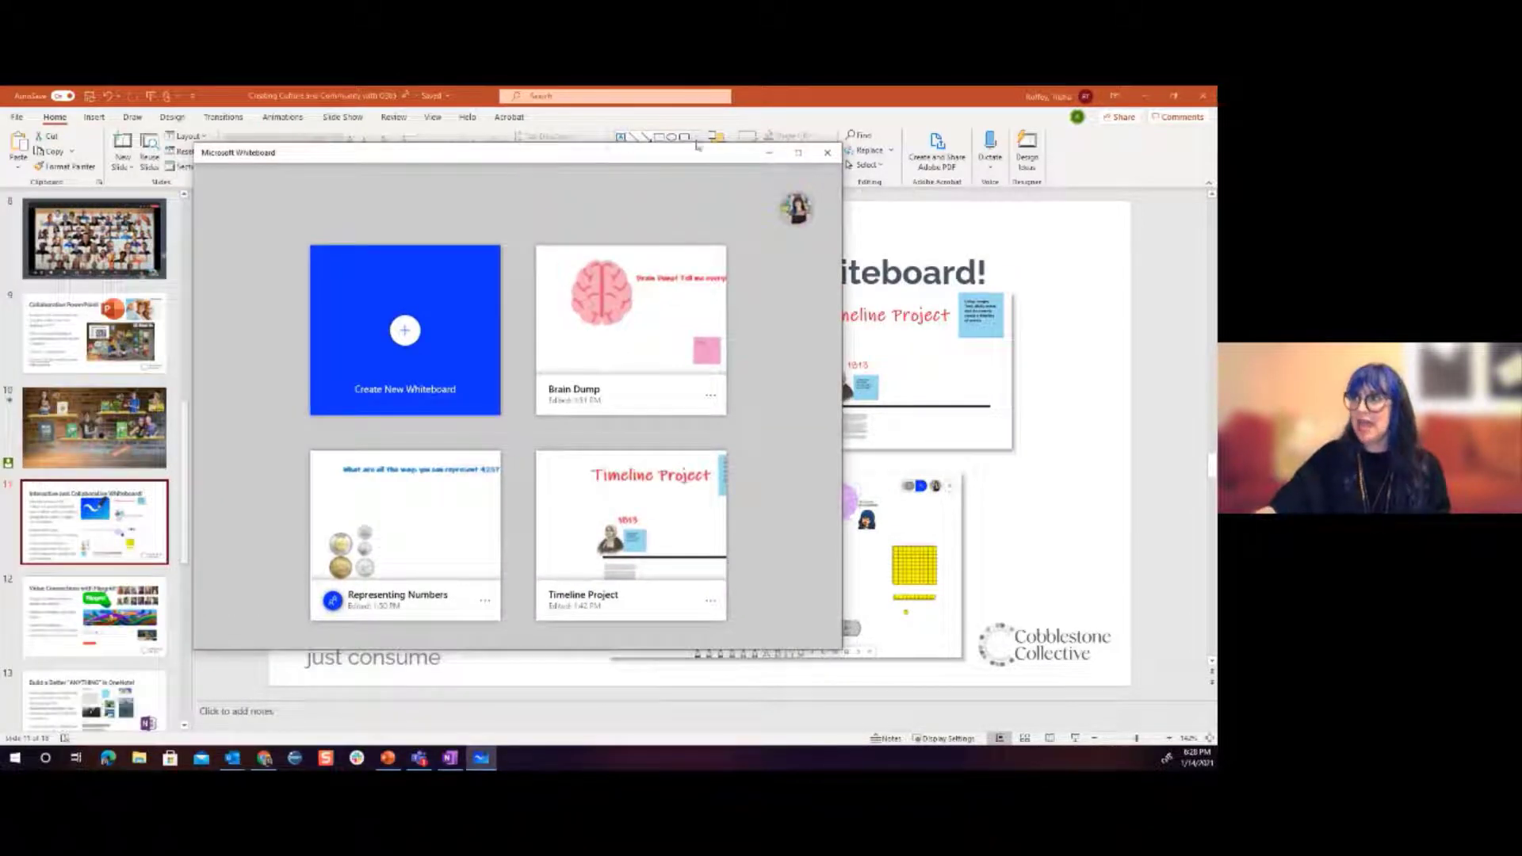
Step: Maximize the Whiteboard window and open the Representing Numbers board
left_click(797, 154)
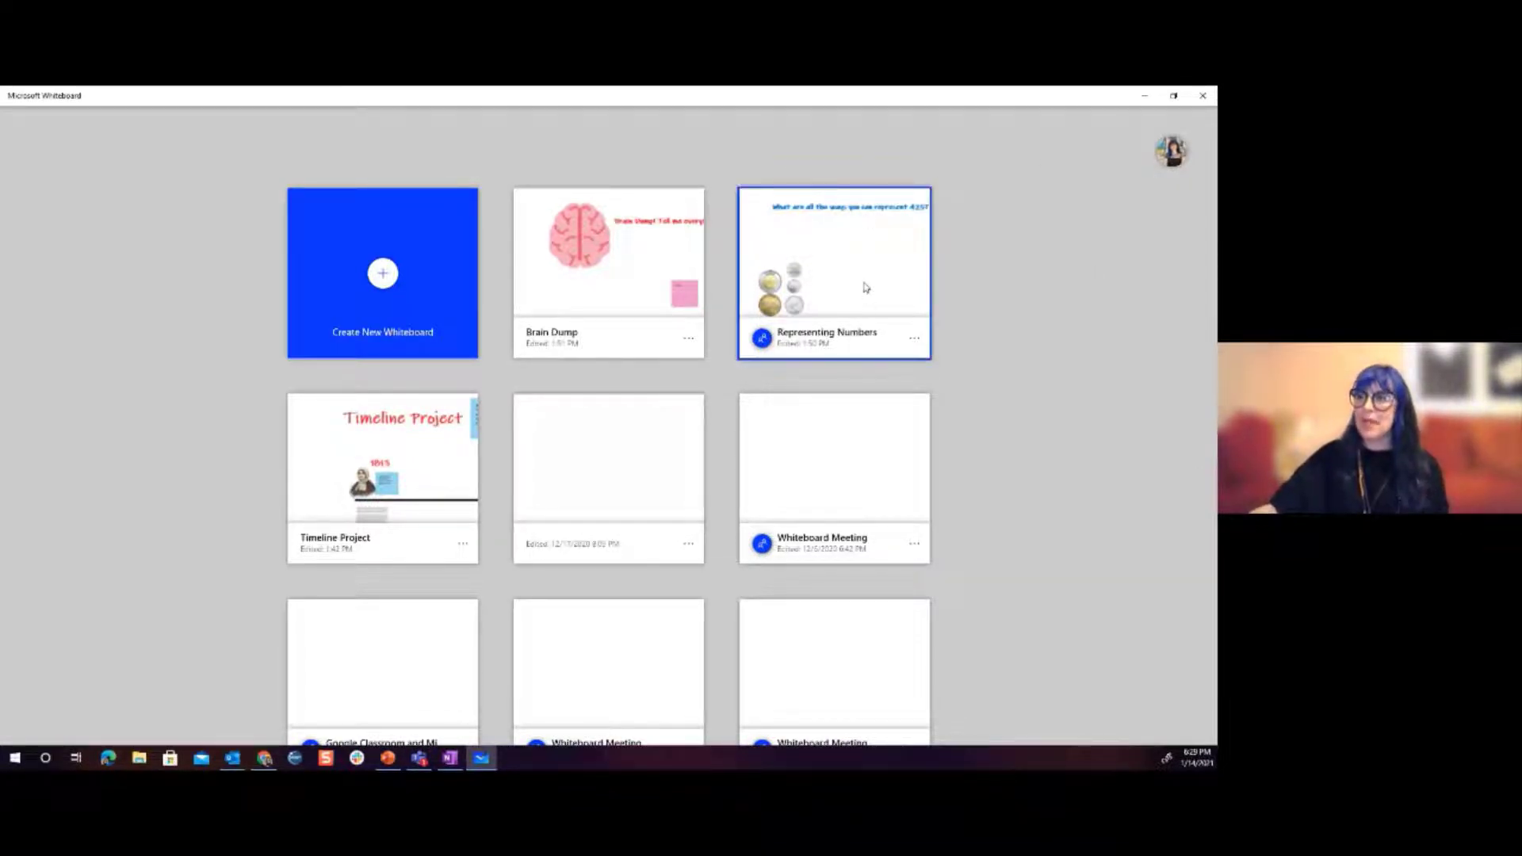
left_click(838, 309)
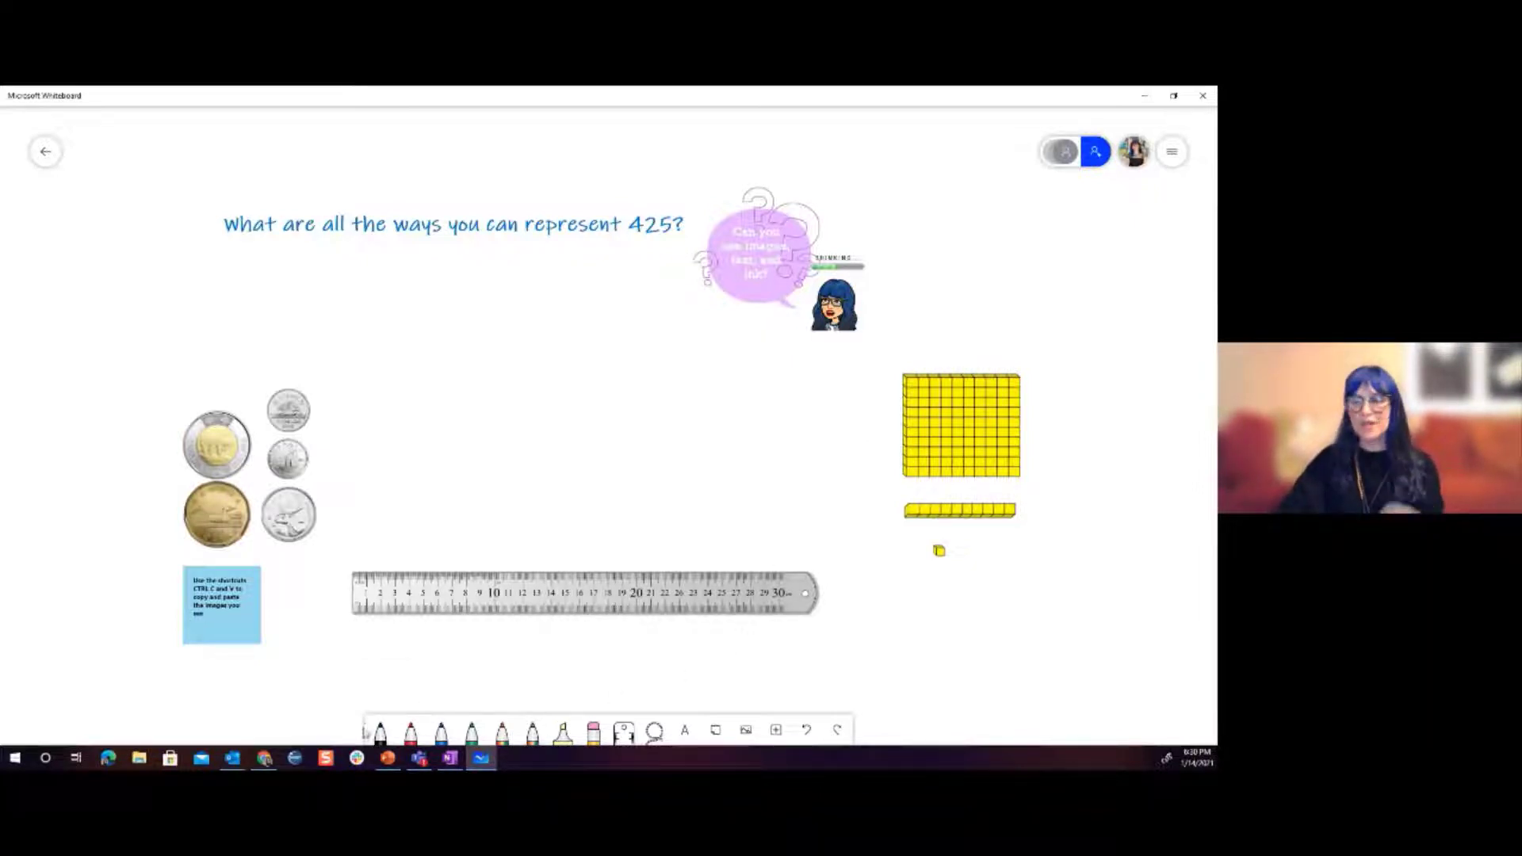
Step: Insert a two-sided penny from a Bing search for 'canadian penny', move it left, then delete it
left_click(752, 731)
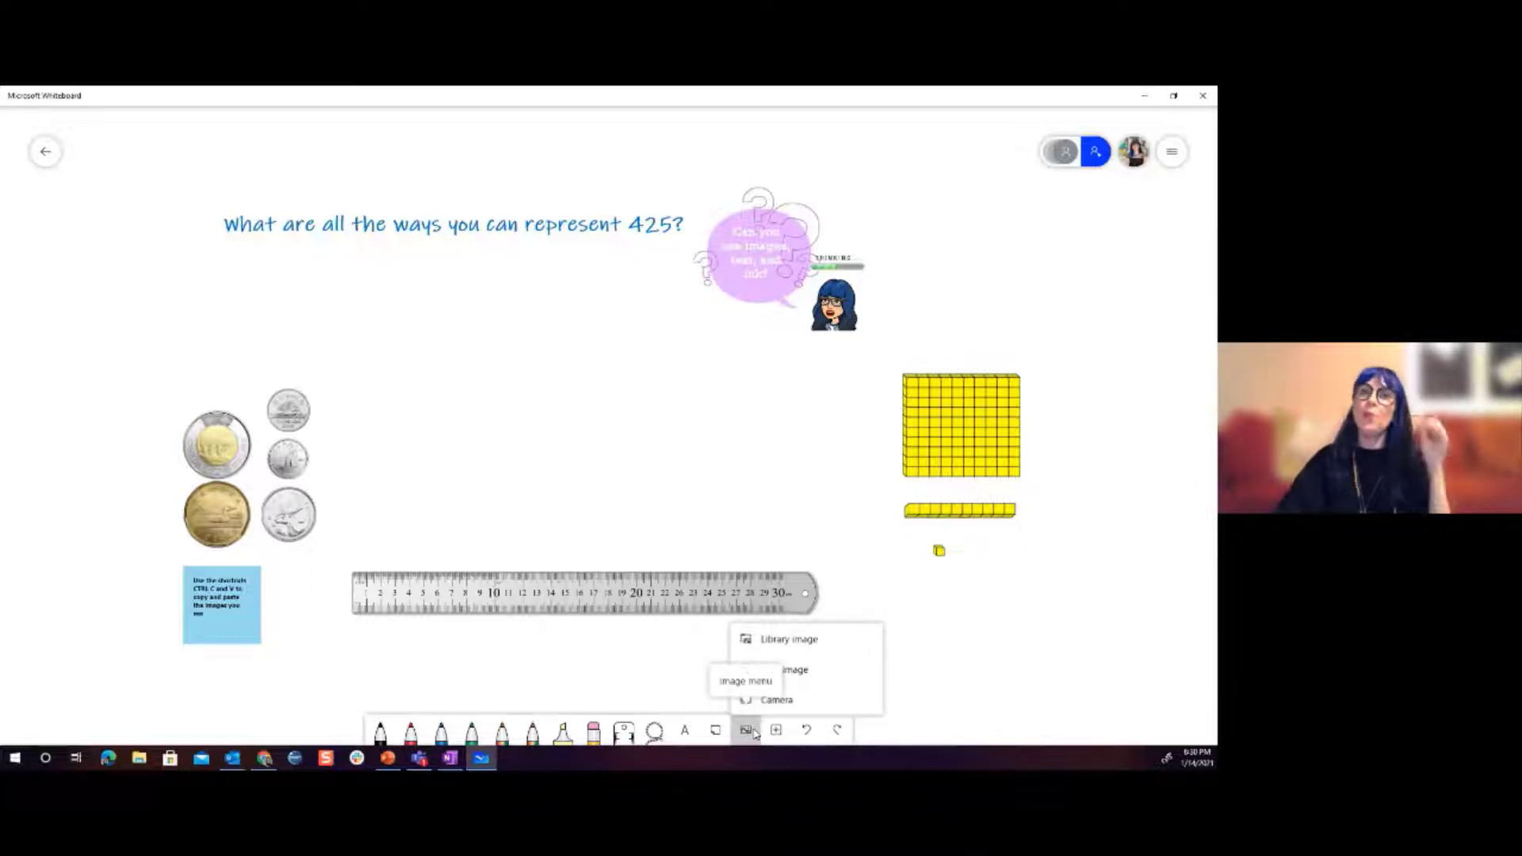
left_click(834, 674)
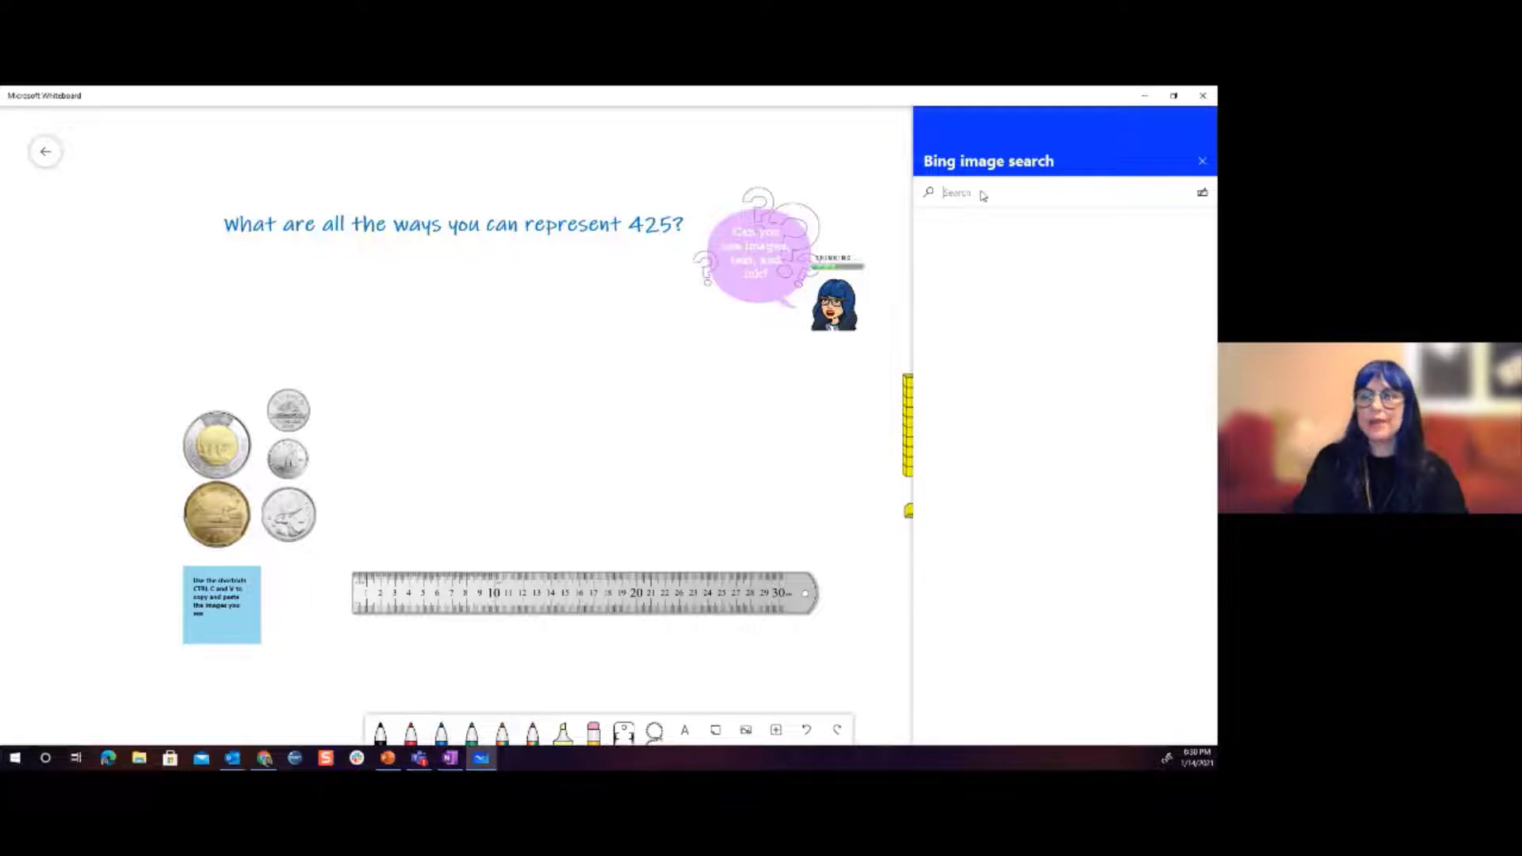
type("canadia")
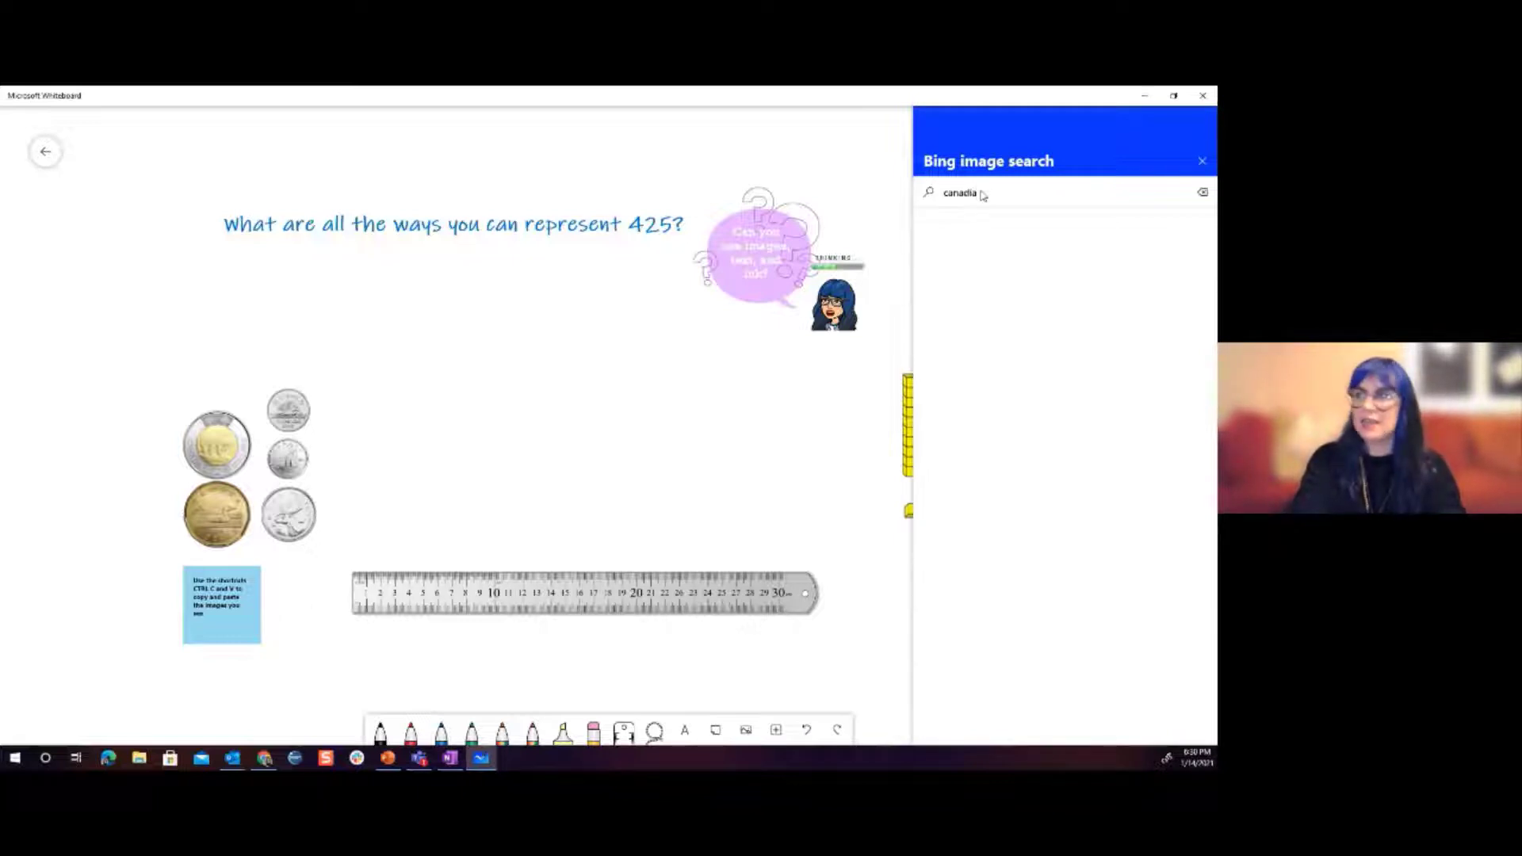
type("n penny")
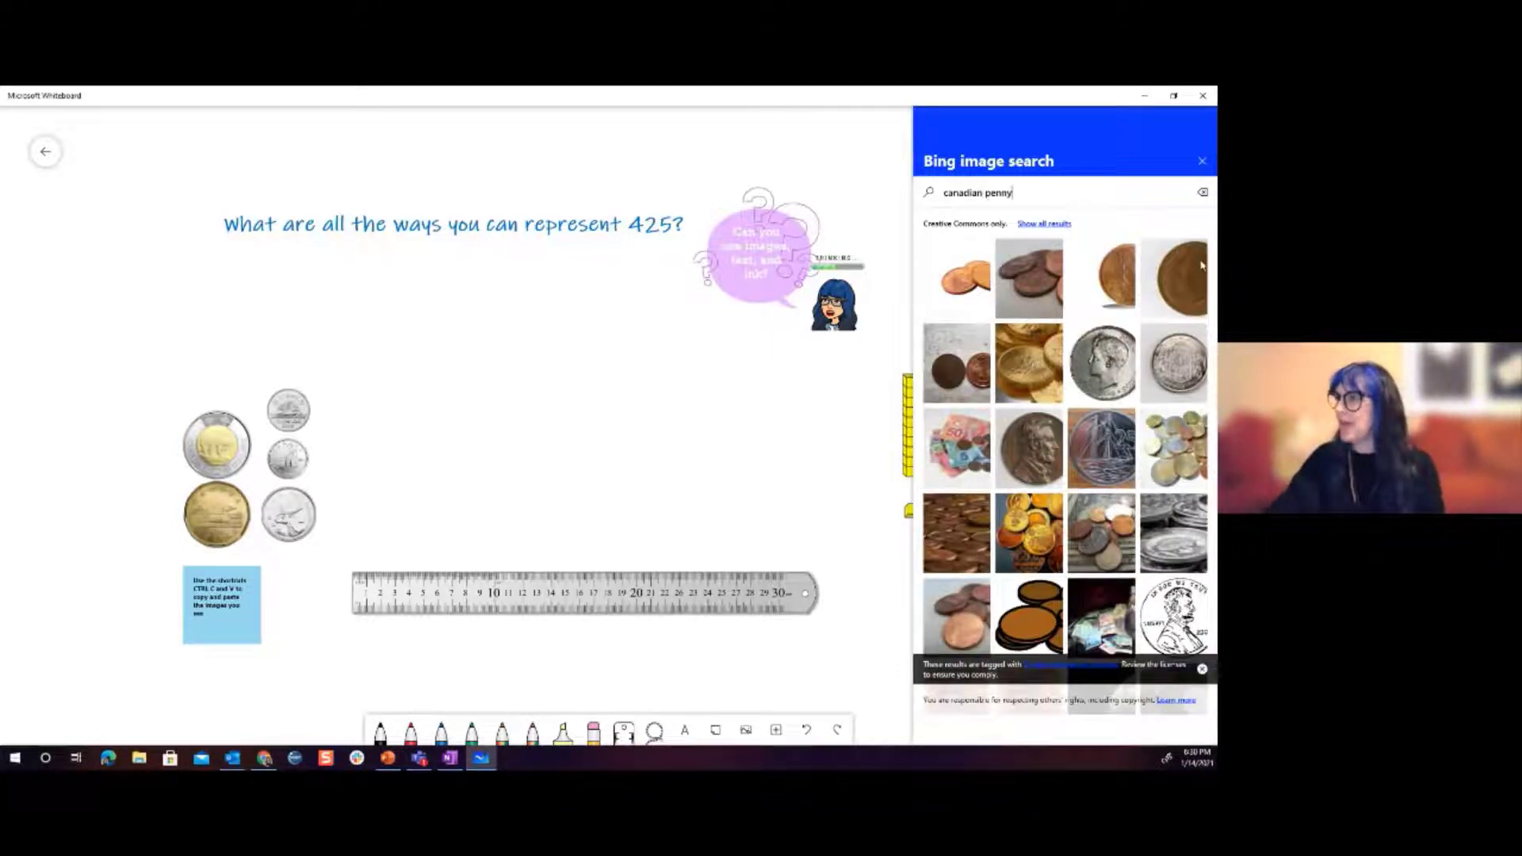
mouse_move(1190, 275)
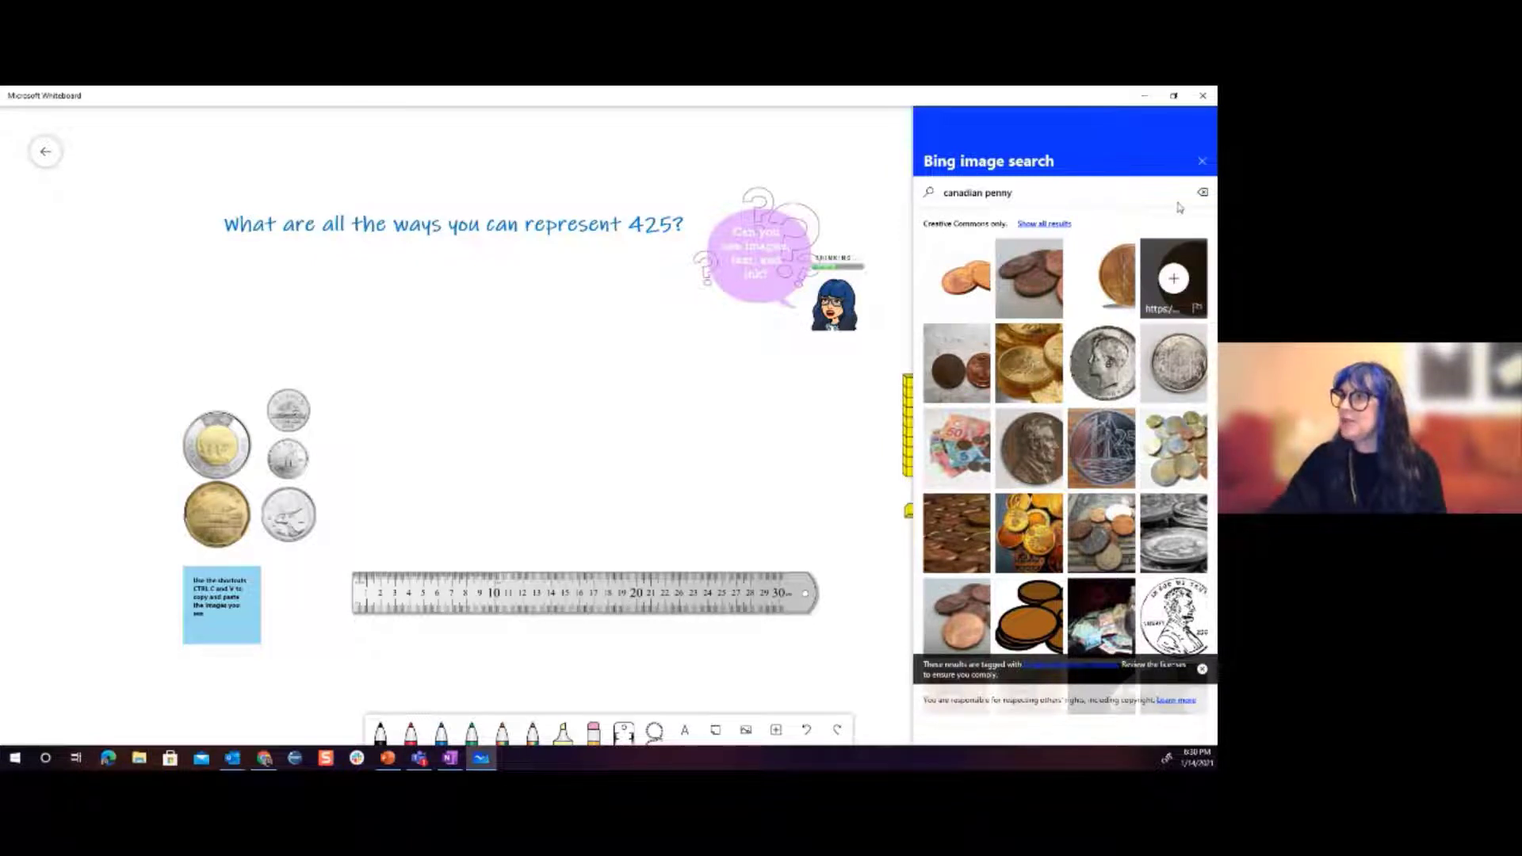
left_click(1175, 278)
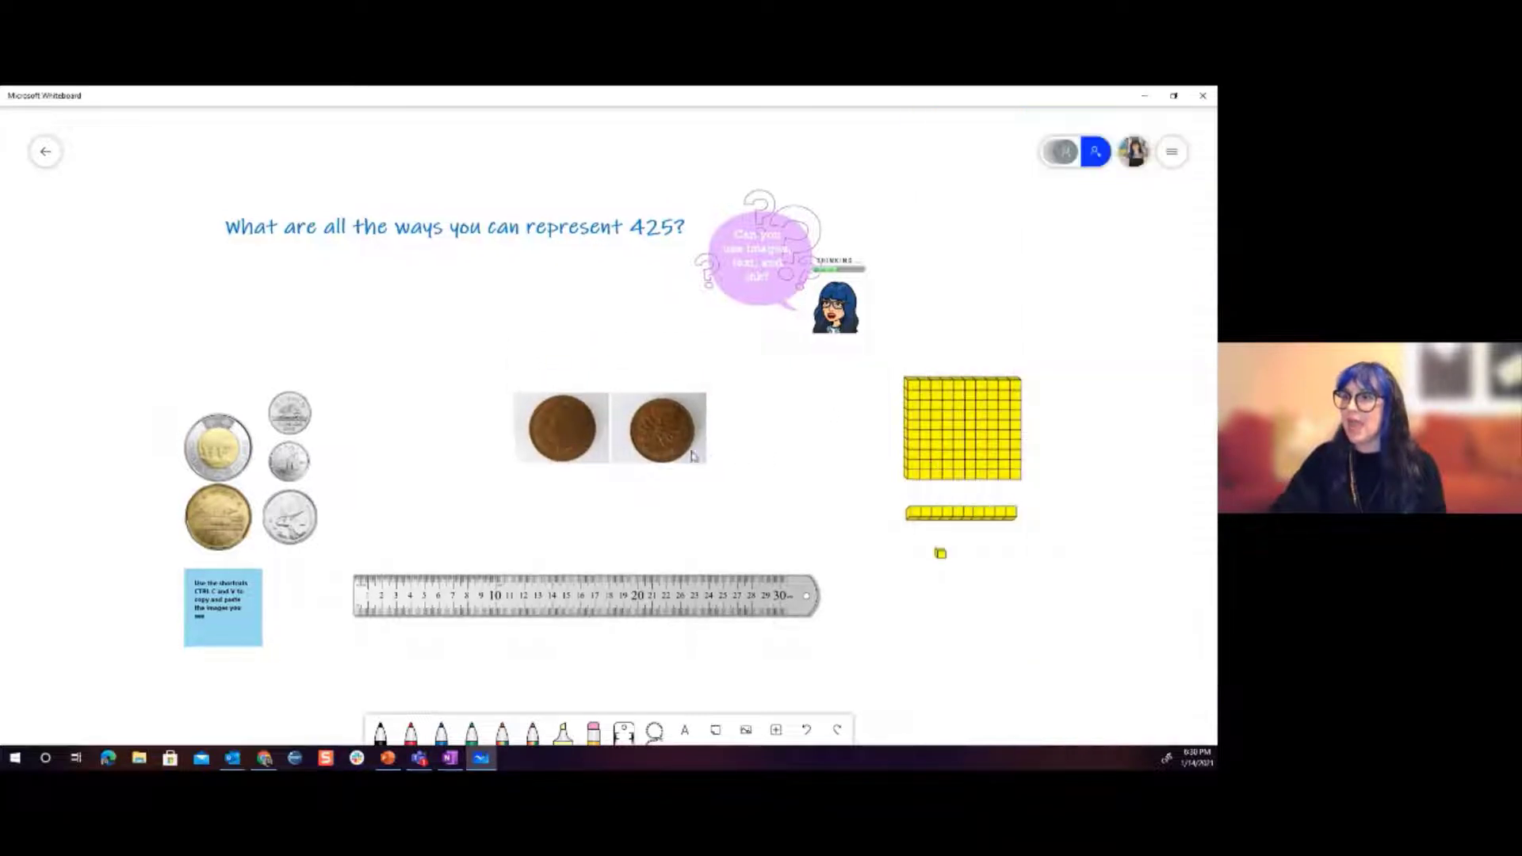
left_click_drag(682, 436, 544, 440)
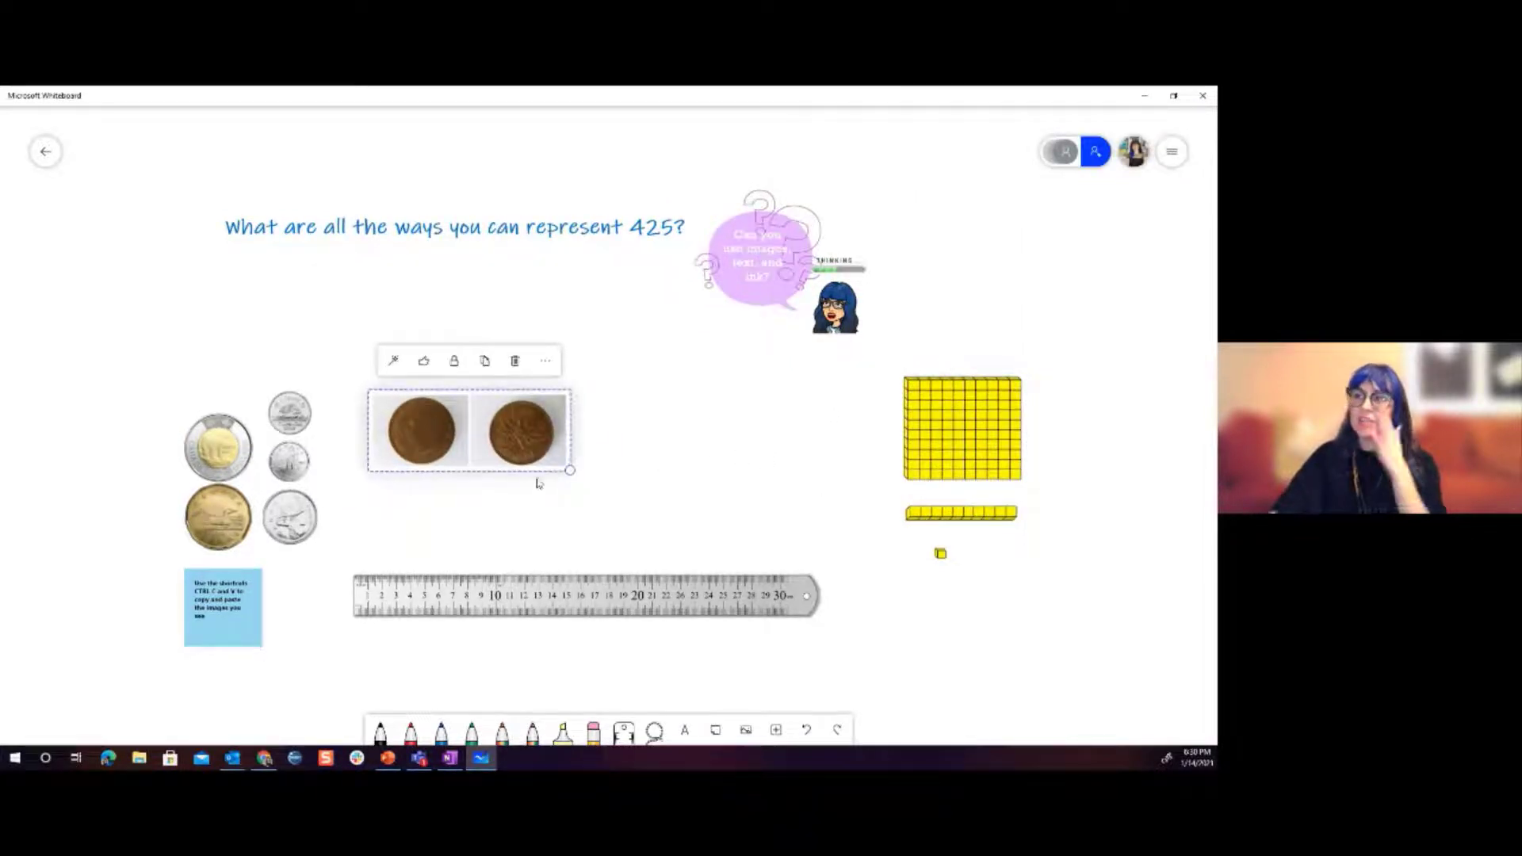
left_click(515, 362)
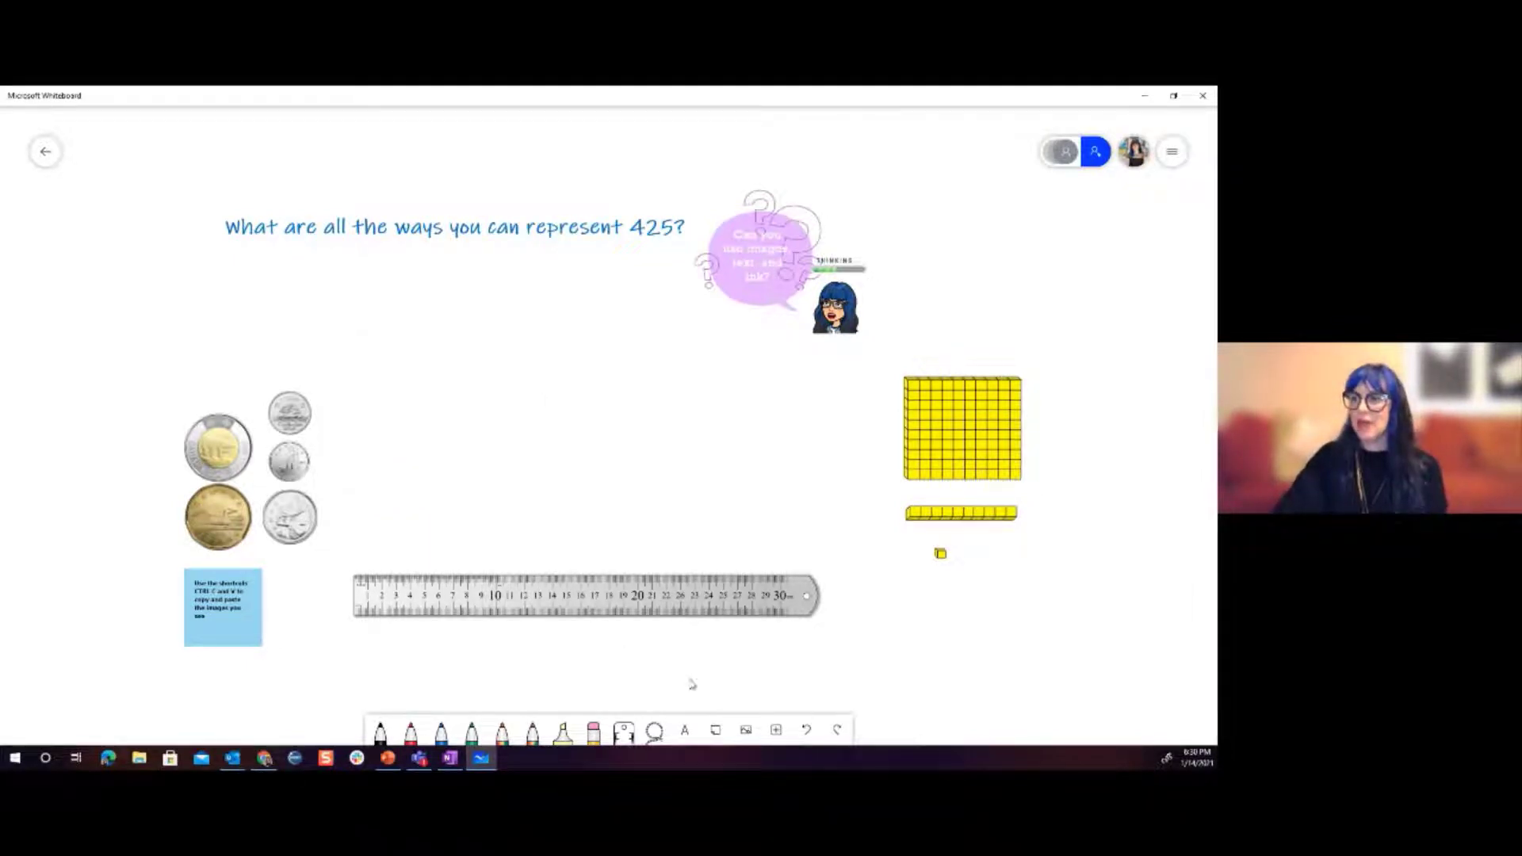
left_click(778, 731)
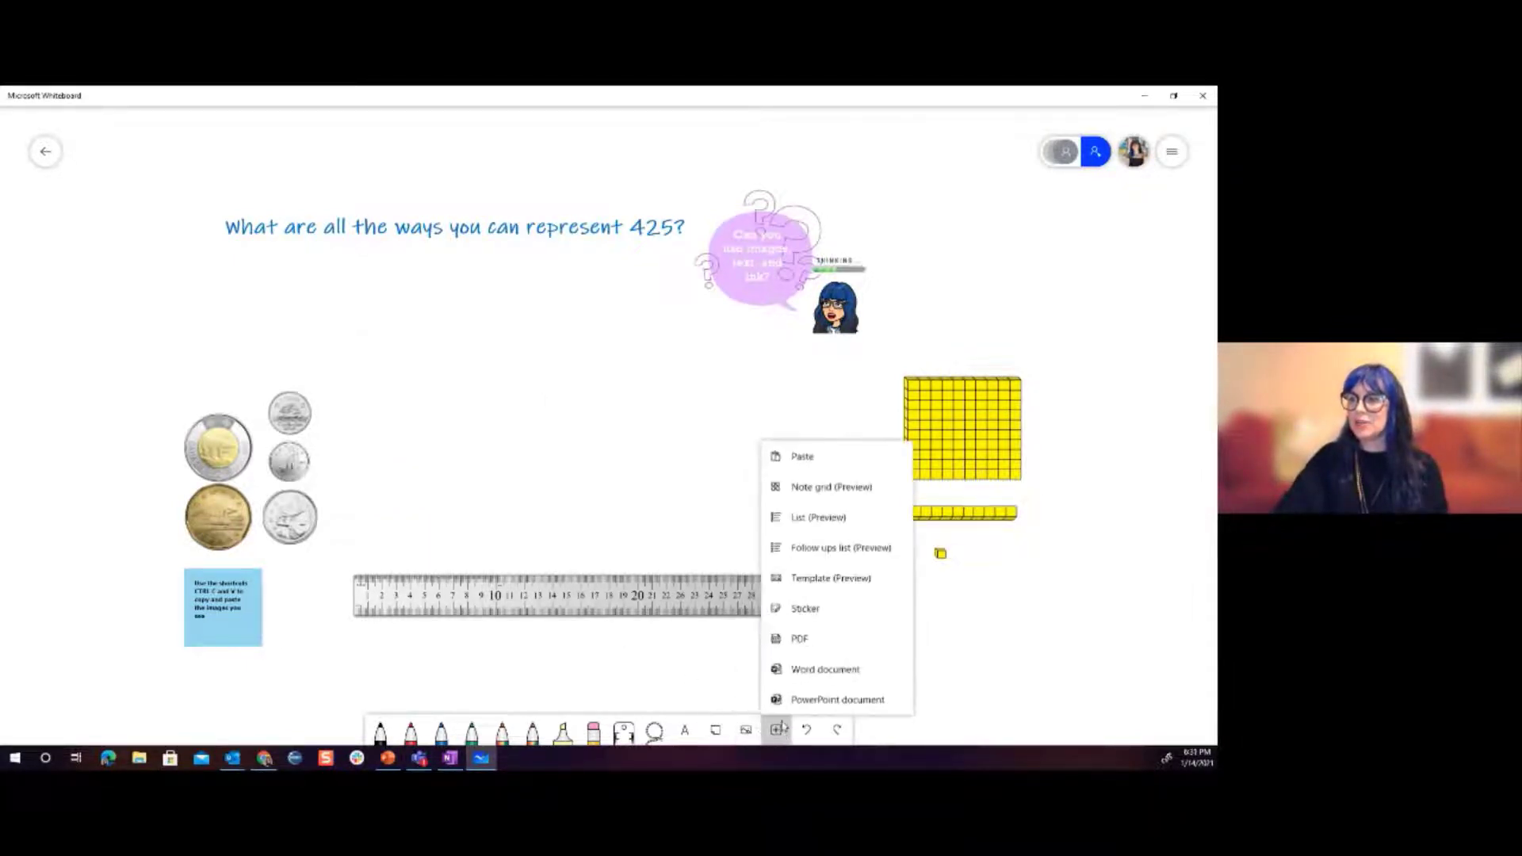
left_click(749, 731)
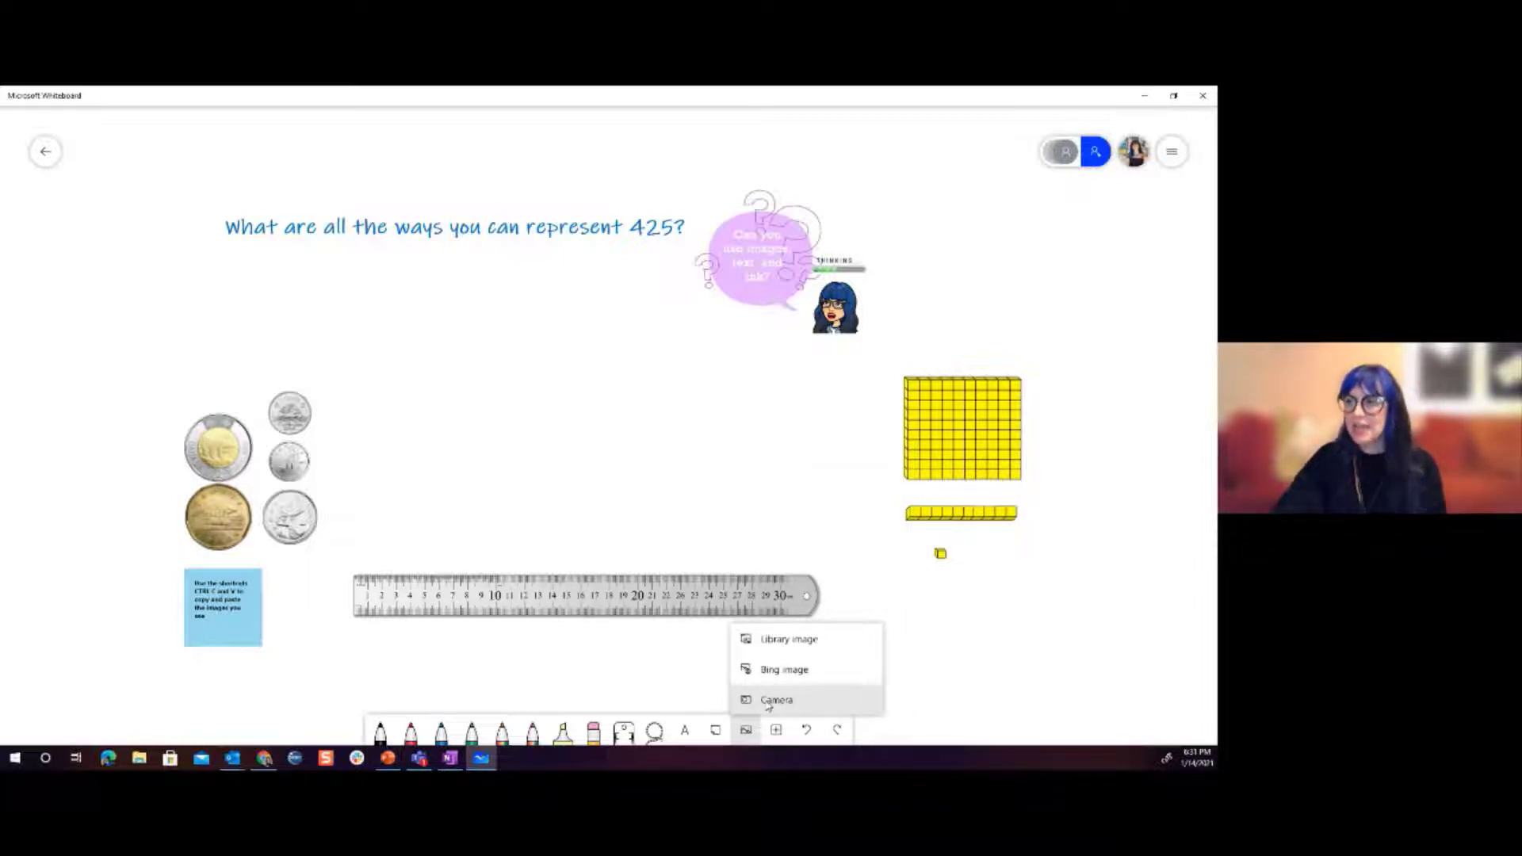
left_click(768, 703)
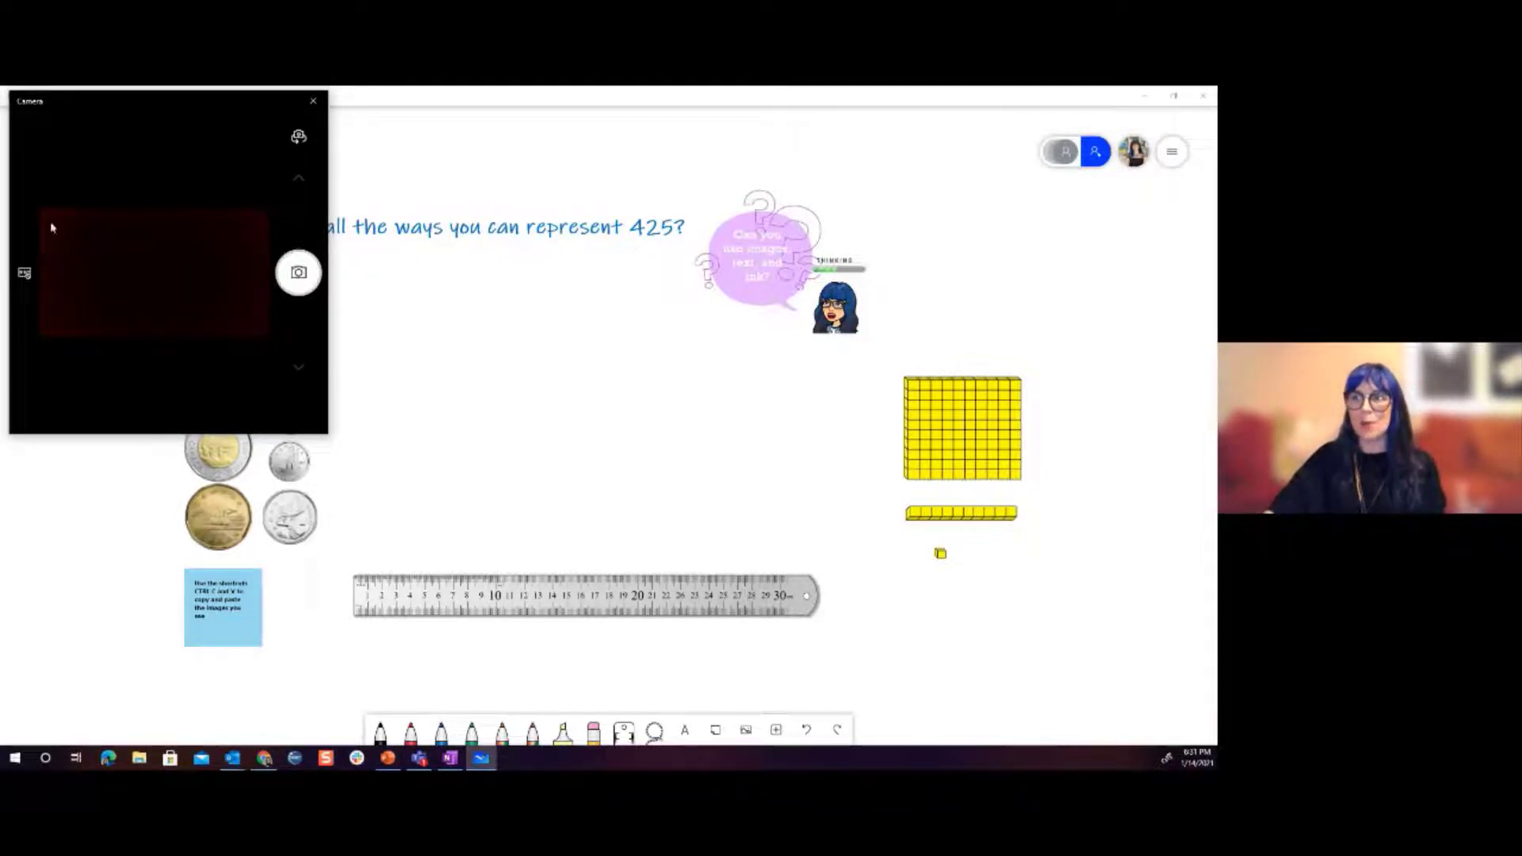
left_click(298, 139)
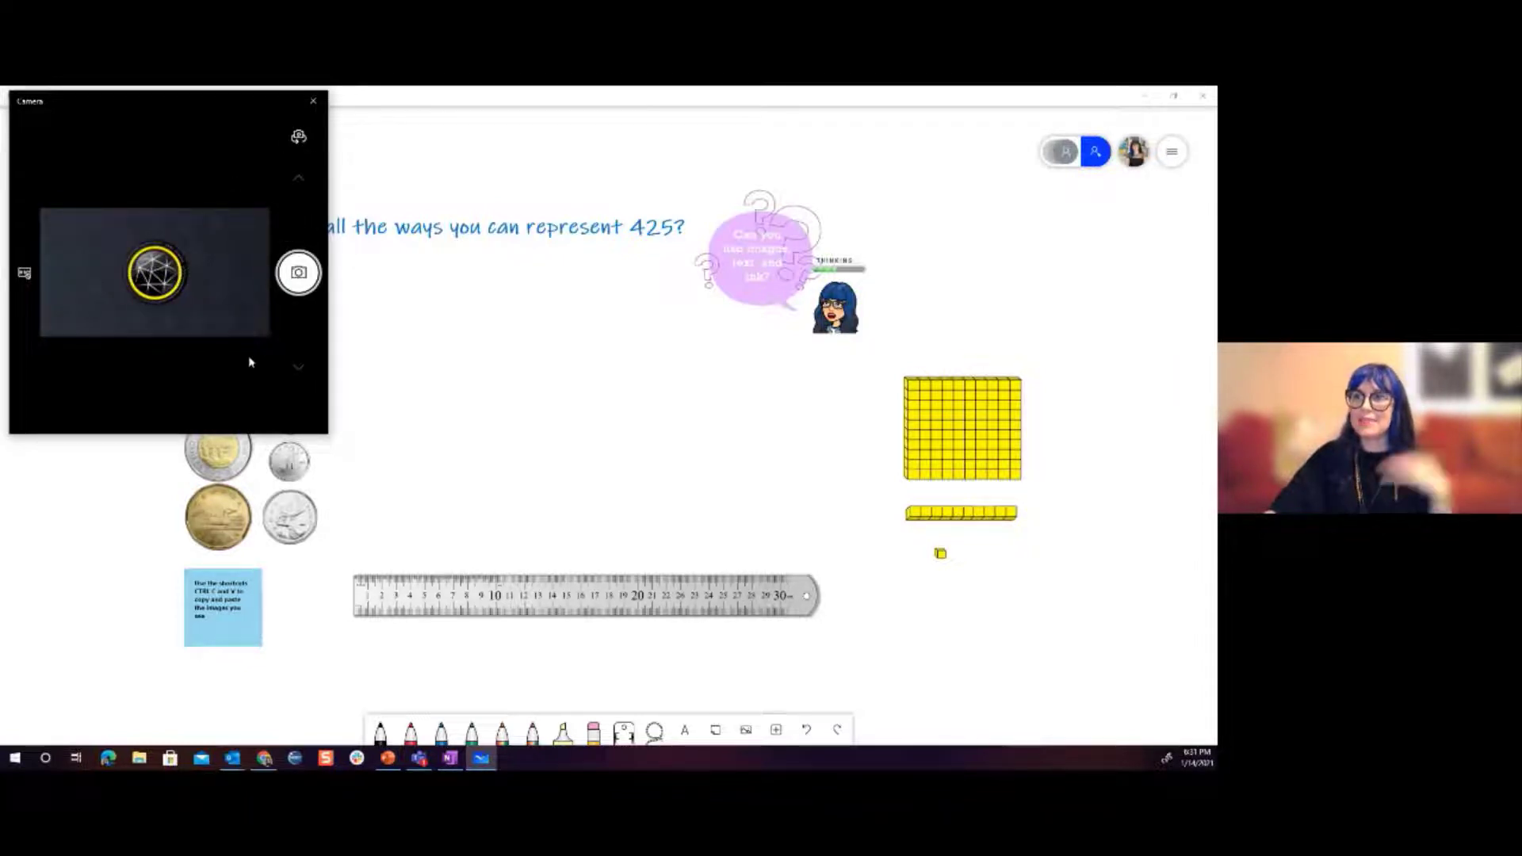
left_click(313, 102)
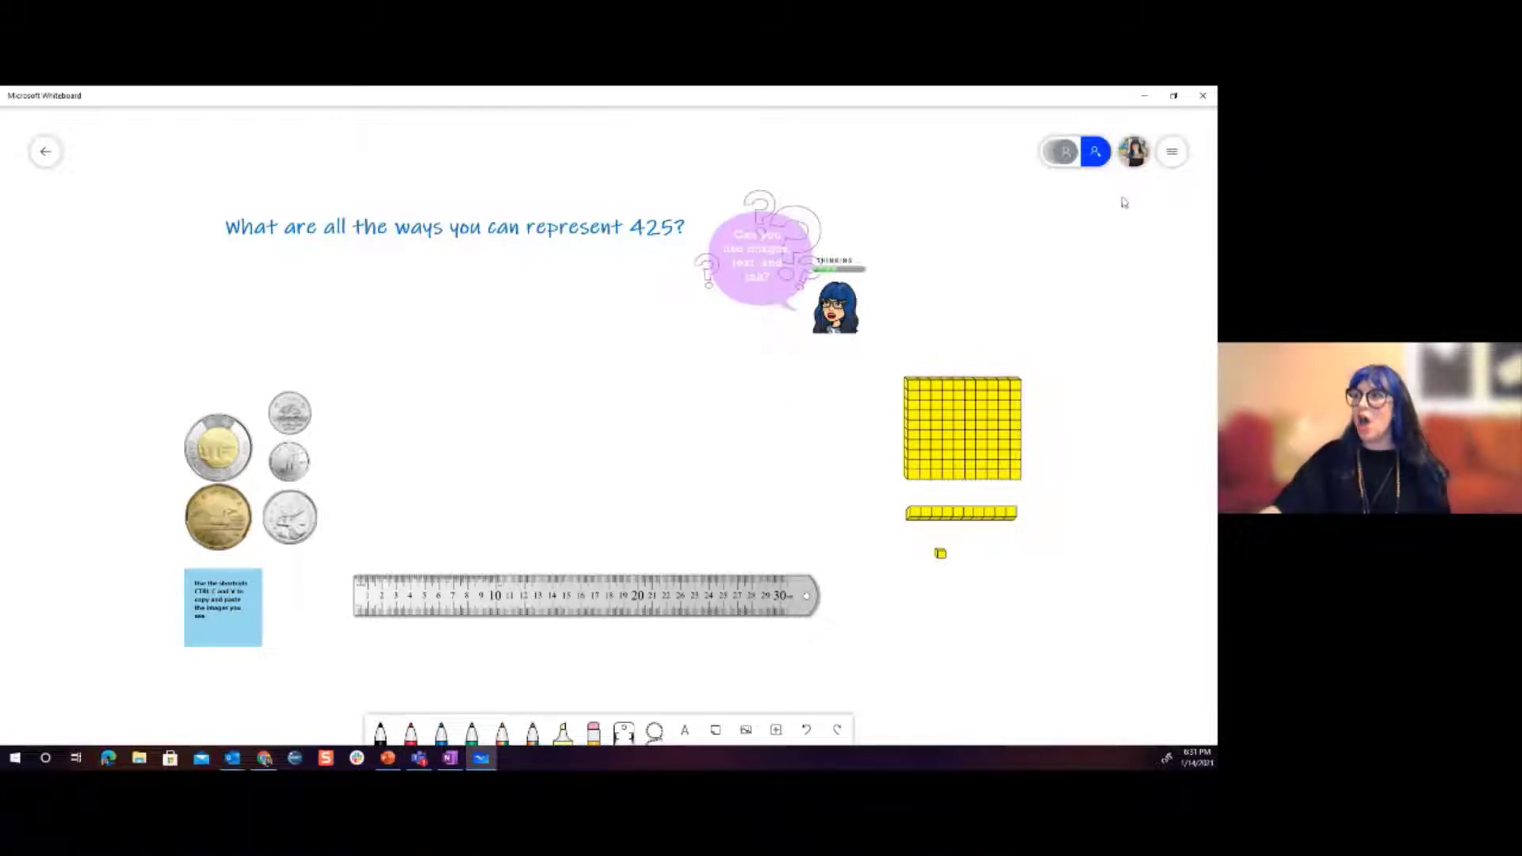
Step: Turn off Active pen in Settings and select the rainbow pen
left_click(1173, 158)
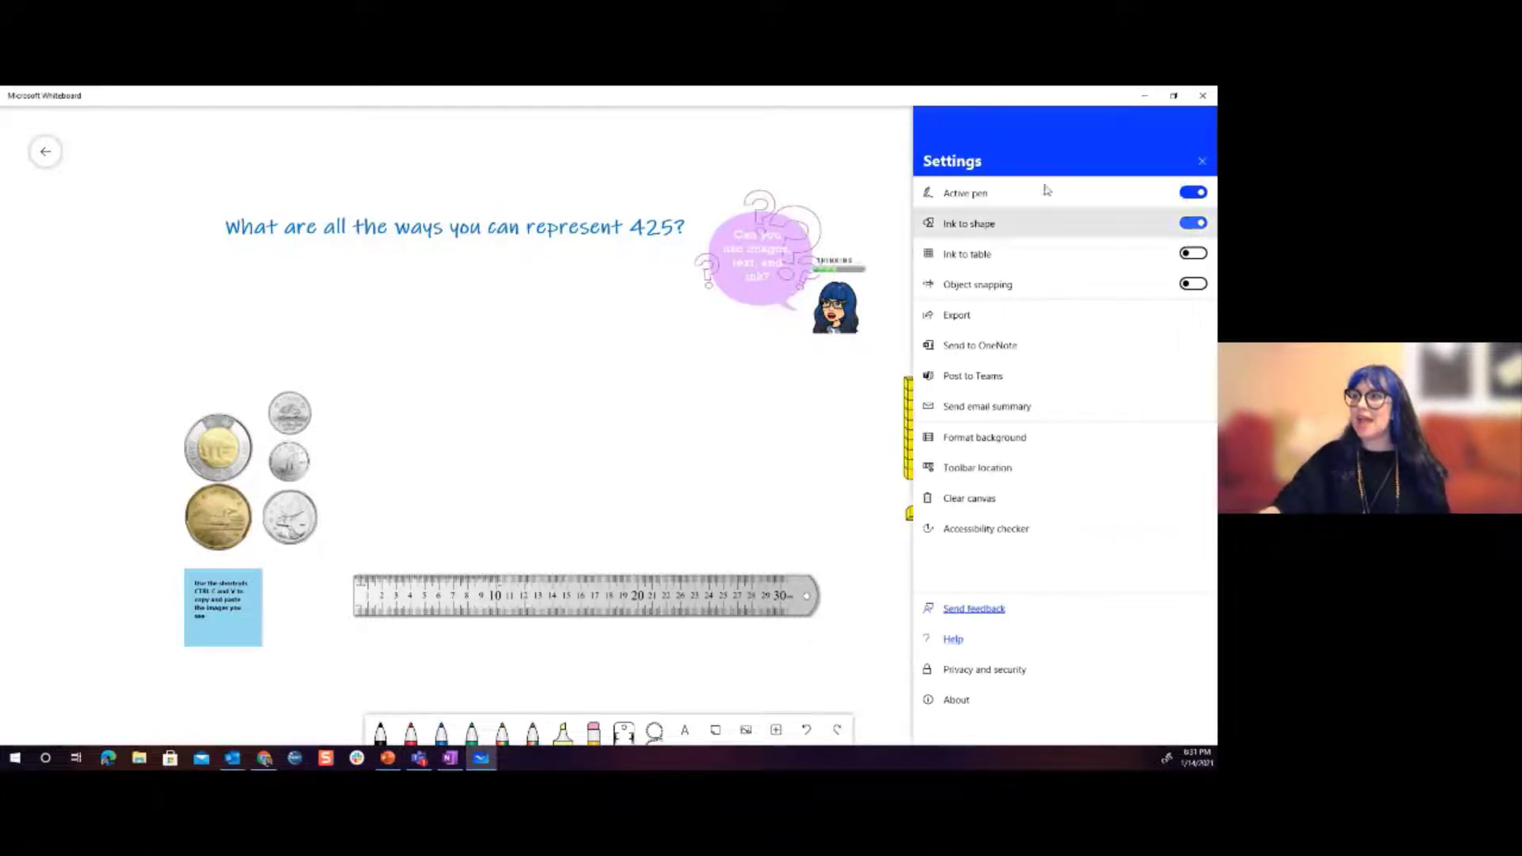
left_click(1193, 192)
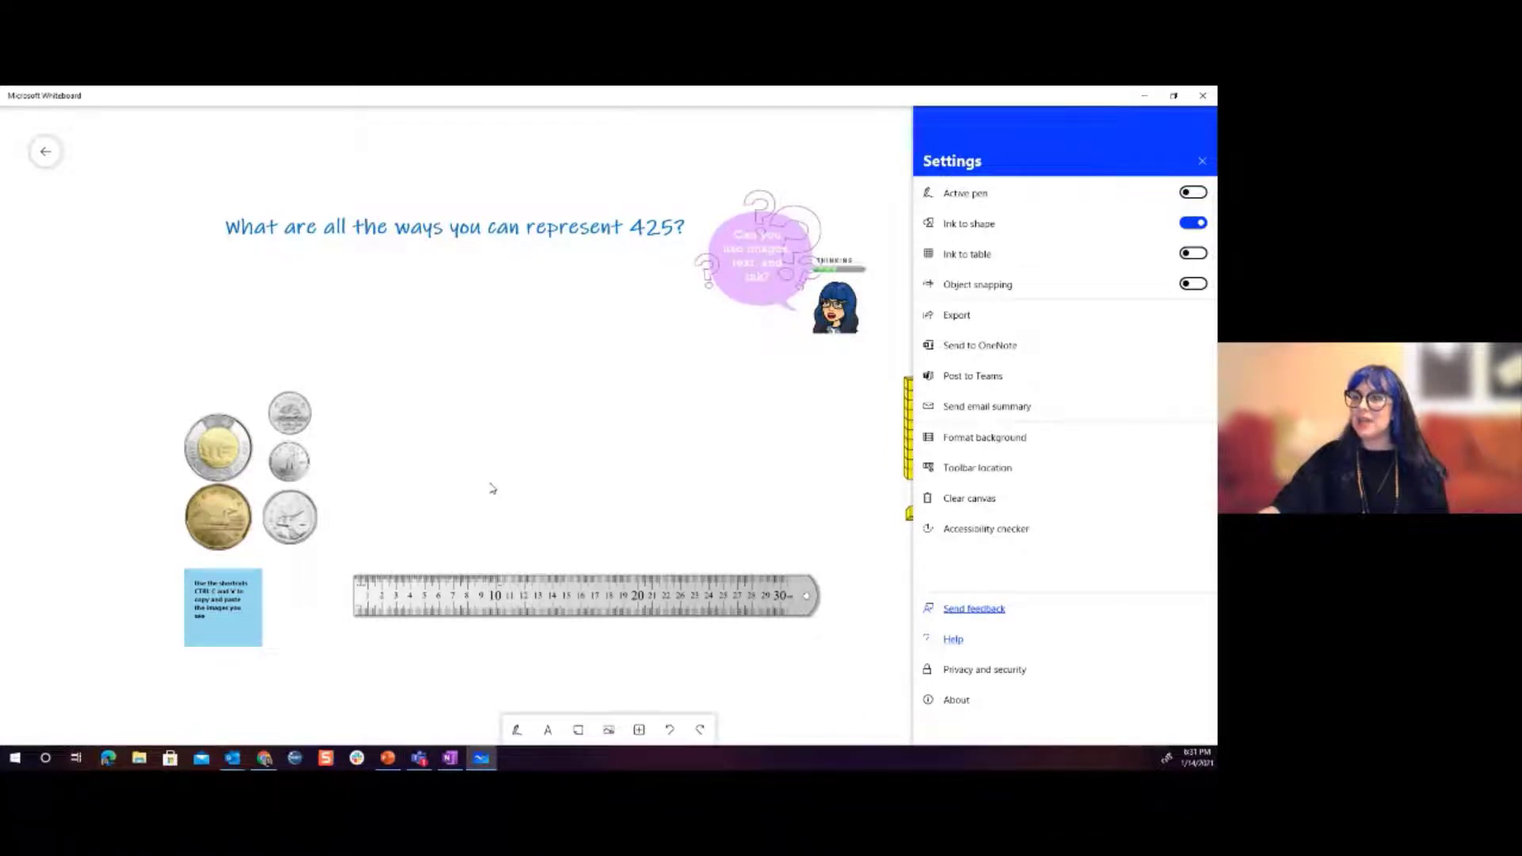
left_click(492, 489)
left_click(517, 729)
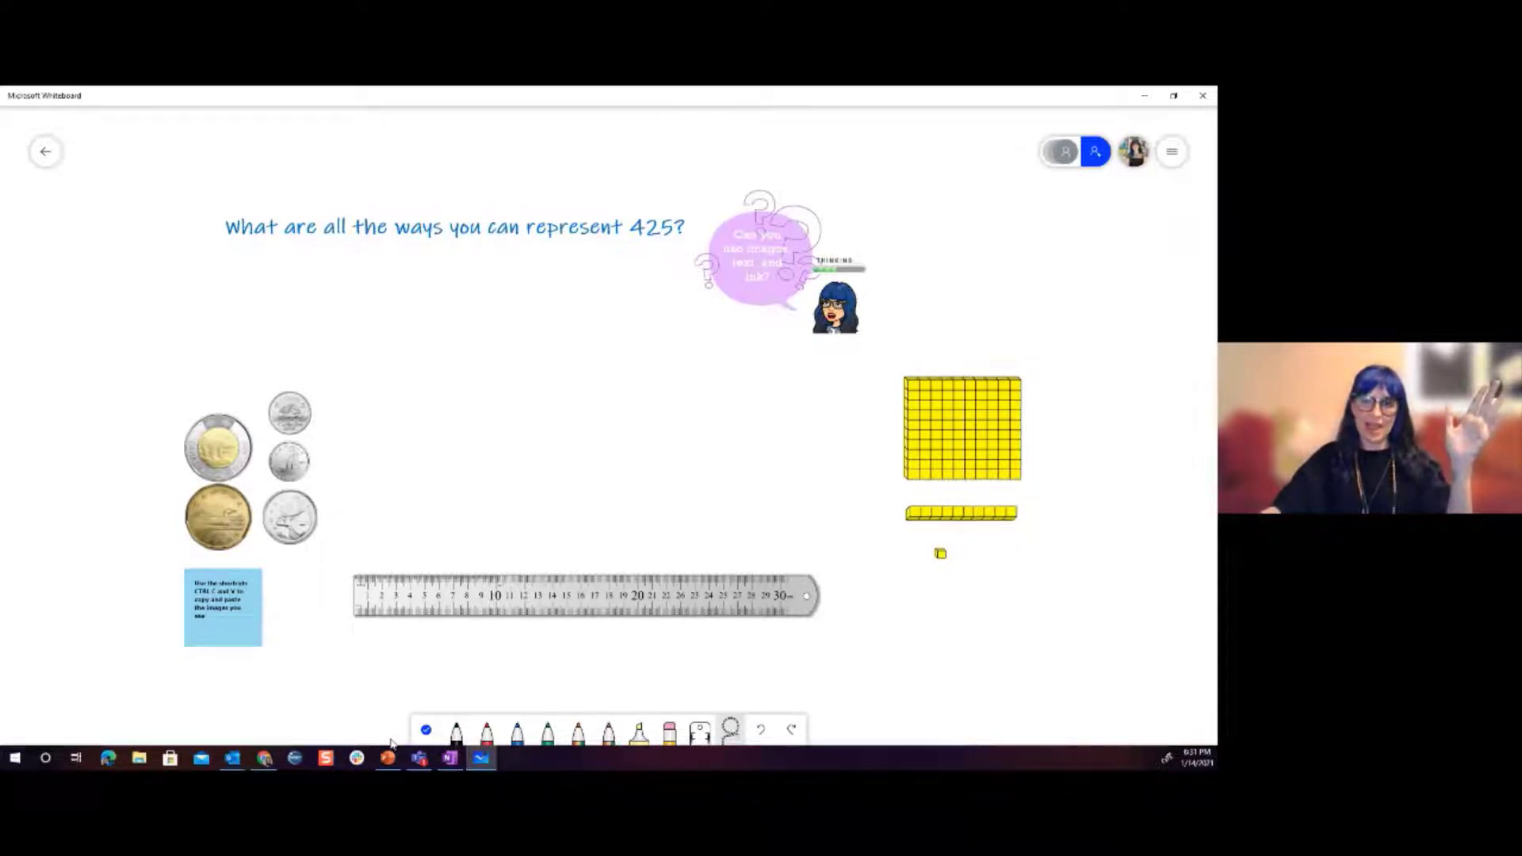
left_click(609, 731)
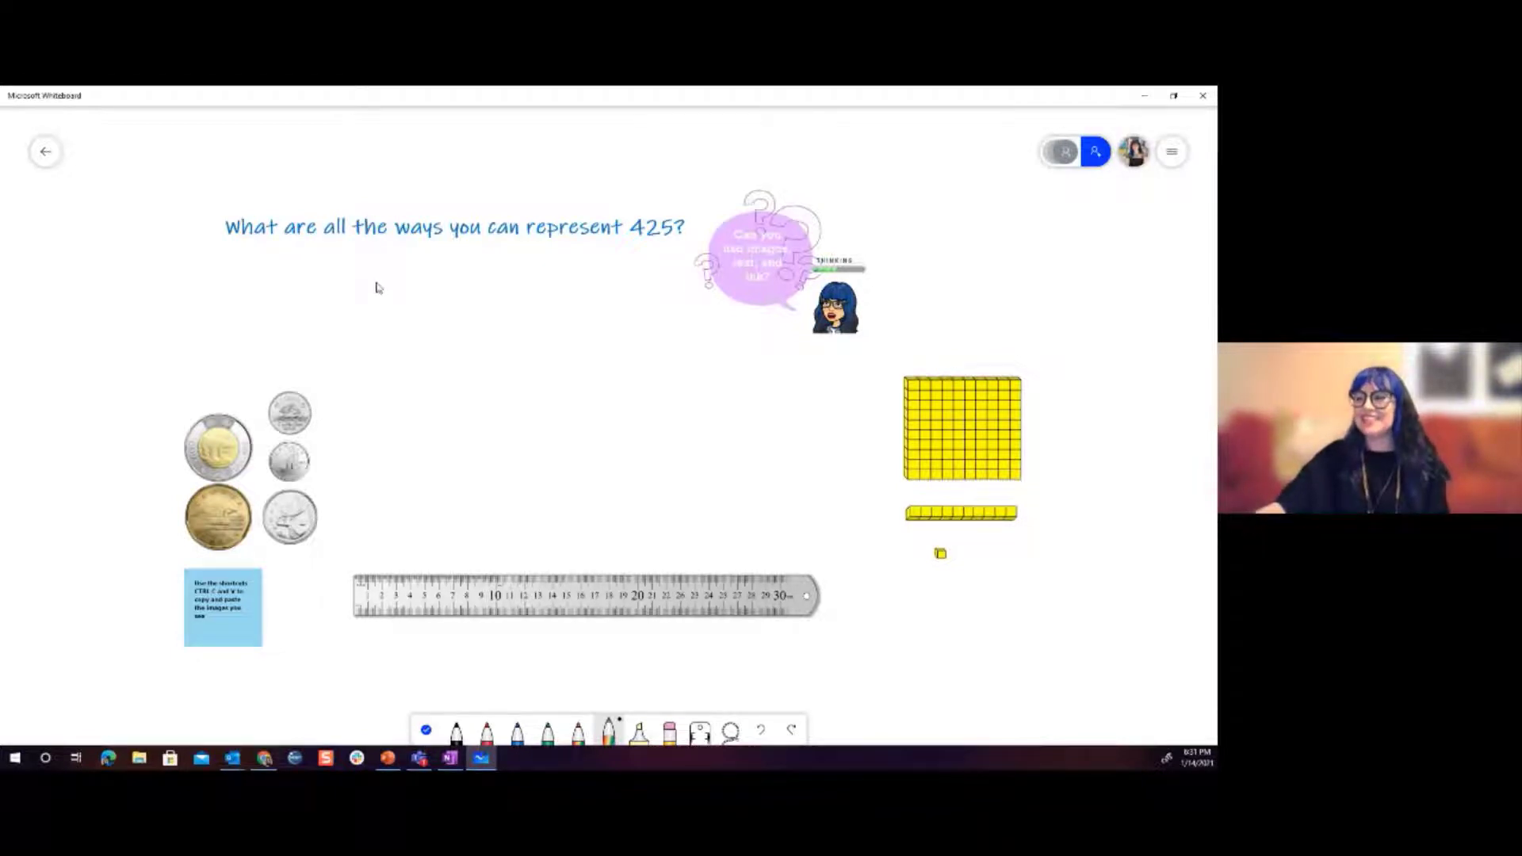
Step: Handwrite 400 + 20 + 5 below the question, then turn Active pen back on
mouse_move(375, 280)
left_mouse_down()
mouse_move(385, 312)
mouse_move(408, 309)
mouse_move(390, 342)
left_mouse_up()
mouse_move(432, 297)
left_mouse_down()
mouse_move(401, 337)
mouse_move(445, 298)
mouse_move(503, 305)
mouse_move(555, 338)
mouse_move(597, 298)
mouse_move(595, 340)
mouse_move(617, 352)
mouse_move(648, 319)
mouse_move(695, 358)
mouse_move(728, 327)
mouse_move(735, 369)
left_mouse_up()
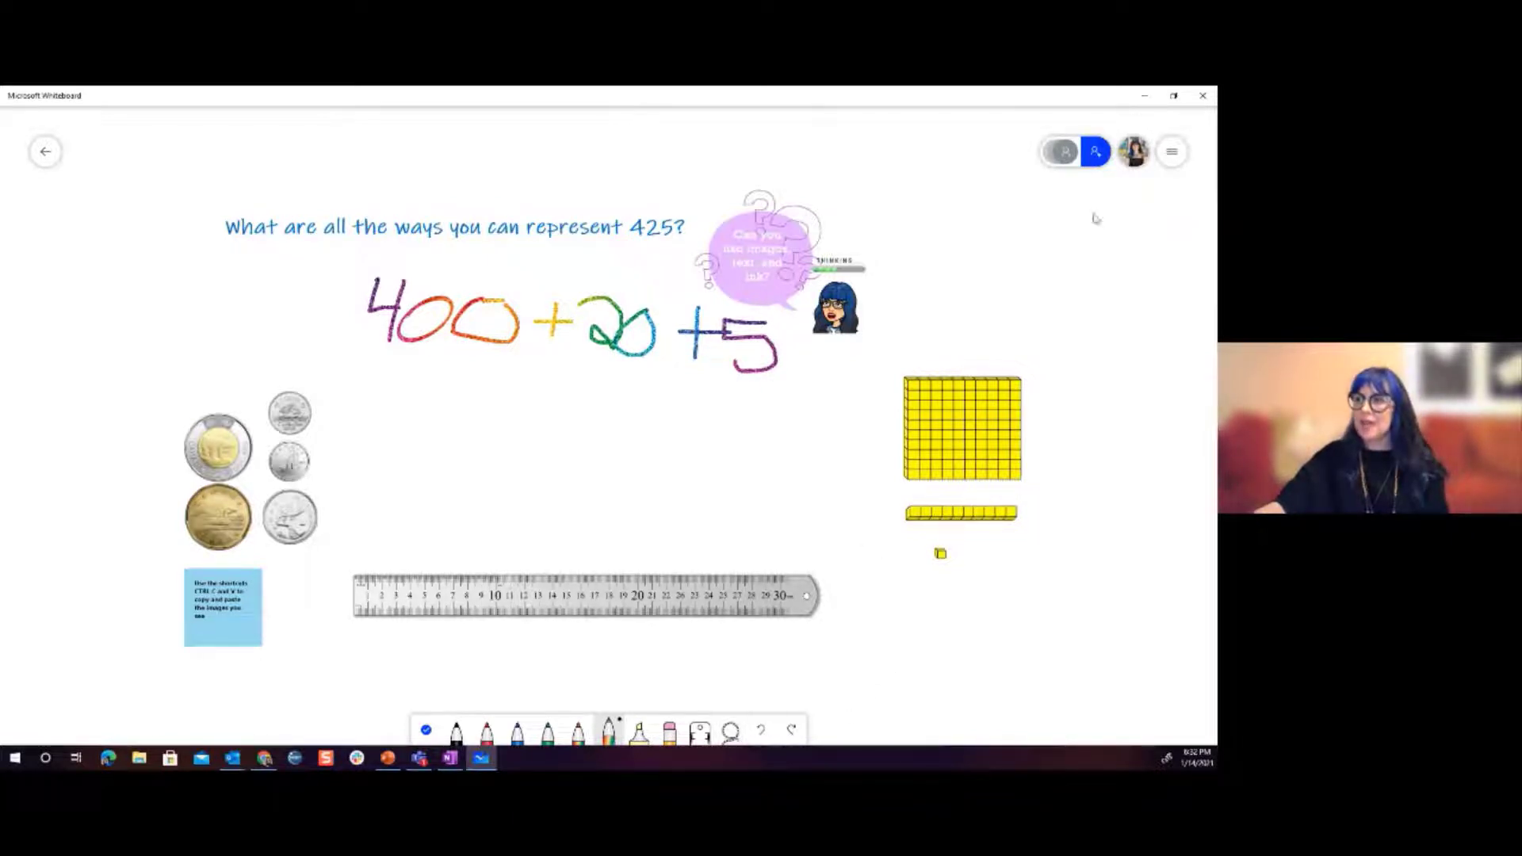
left_click(1172, 151)
left_click(1138, 204)
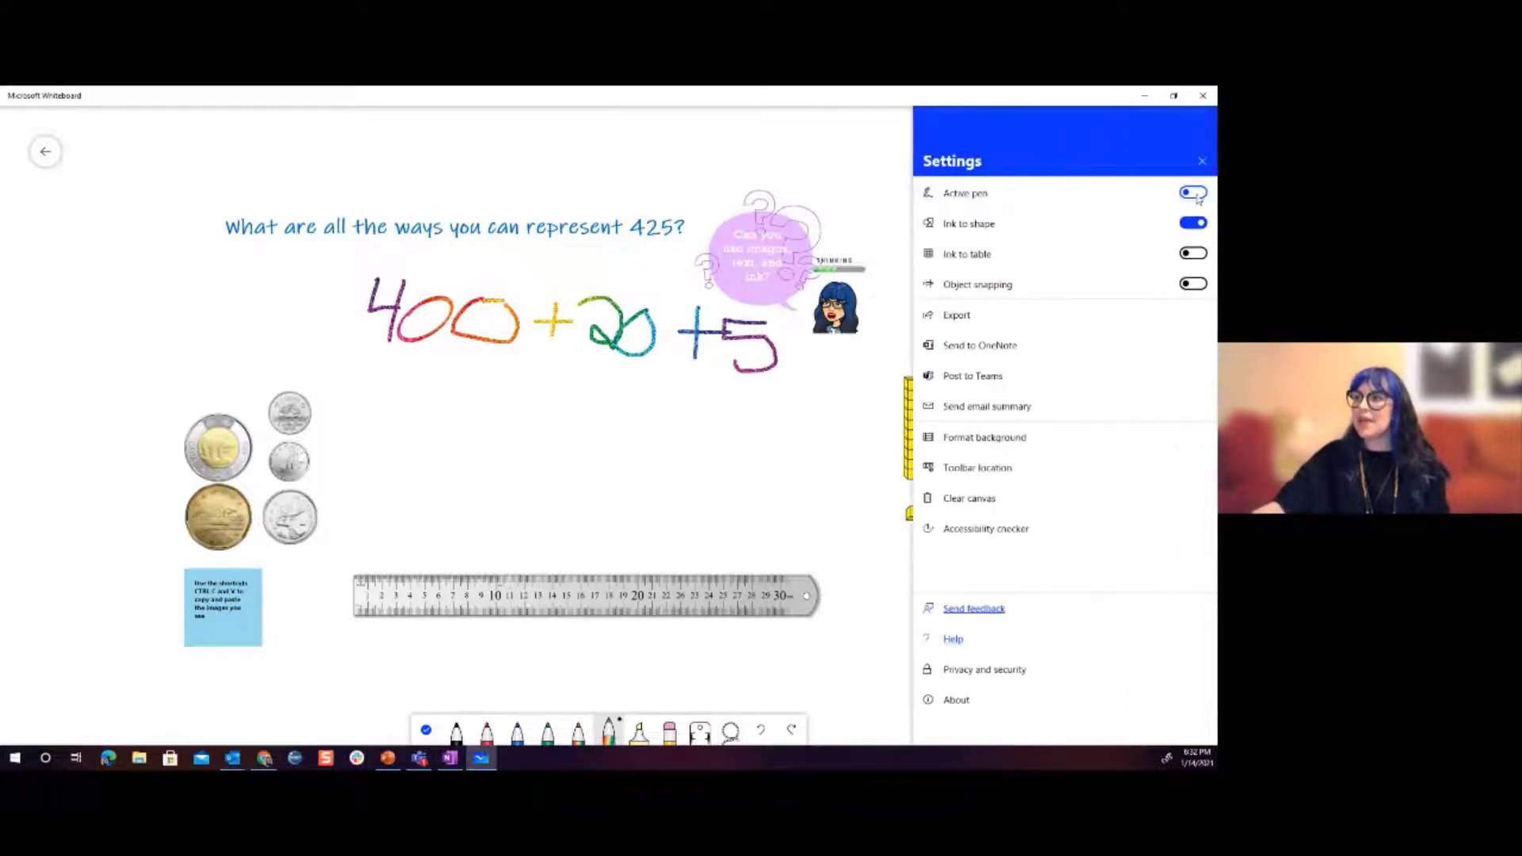
left_click(796, 405)
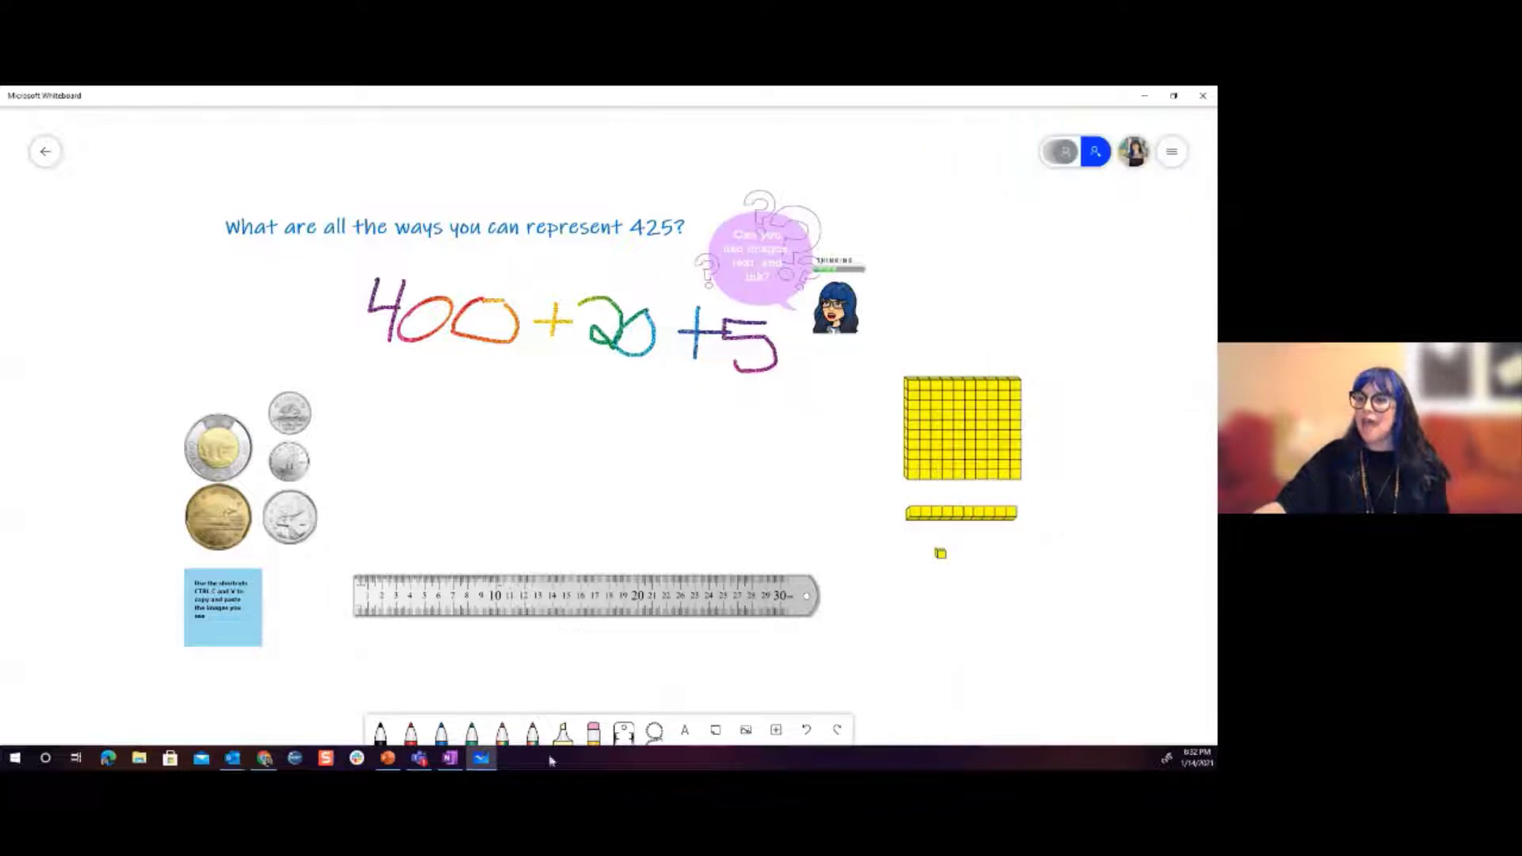
Step: Add a blank sticky note, view its background colour choices, then delete it
left_click(713, 733)
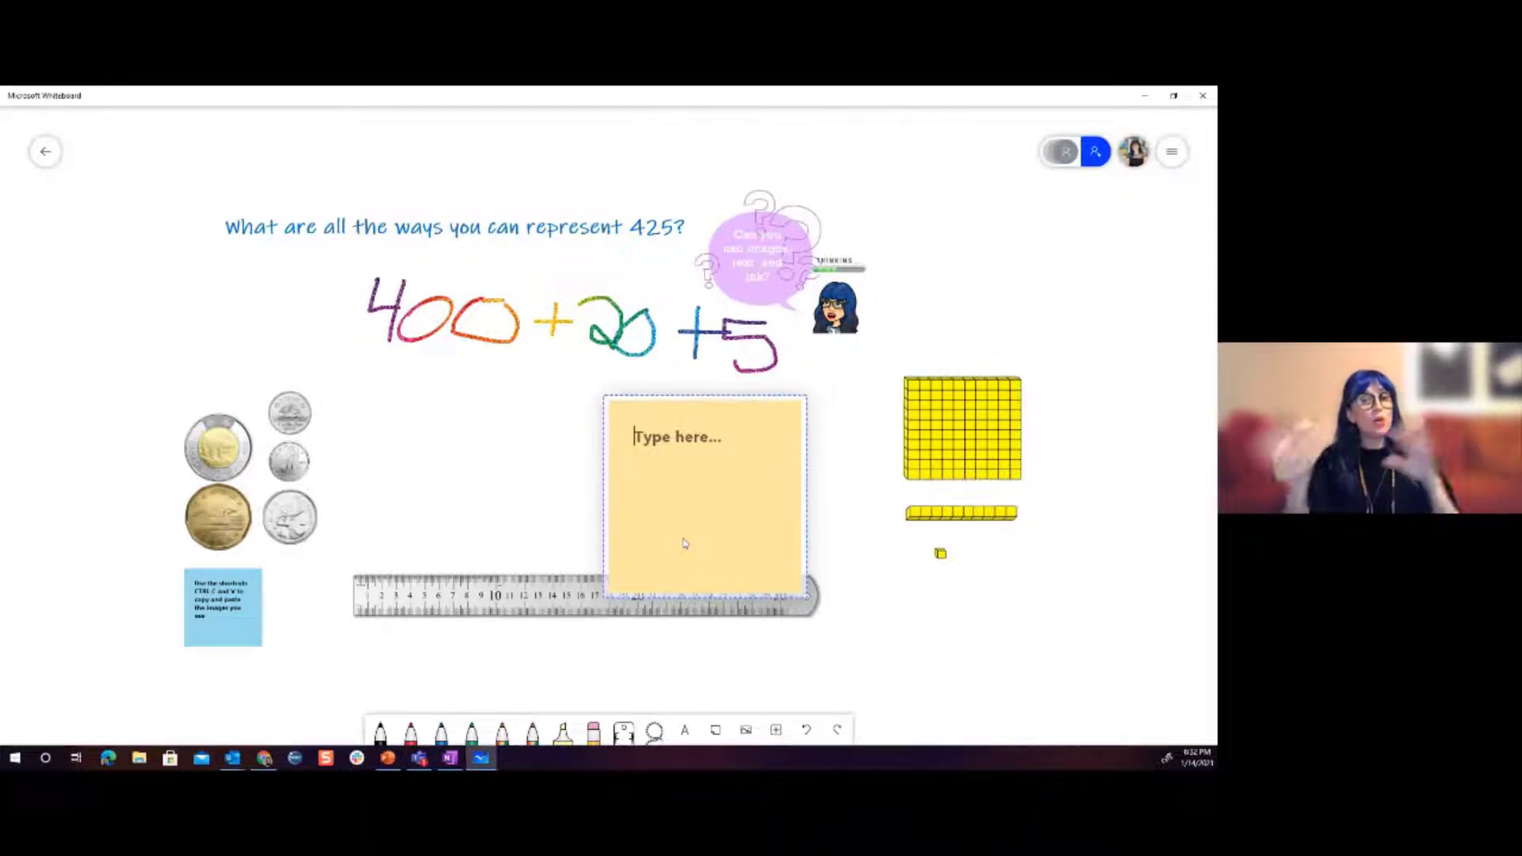
left_click(701, 519)
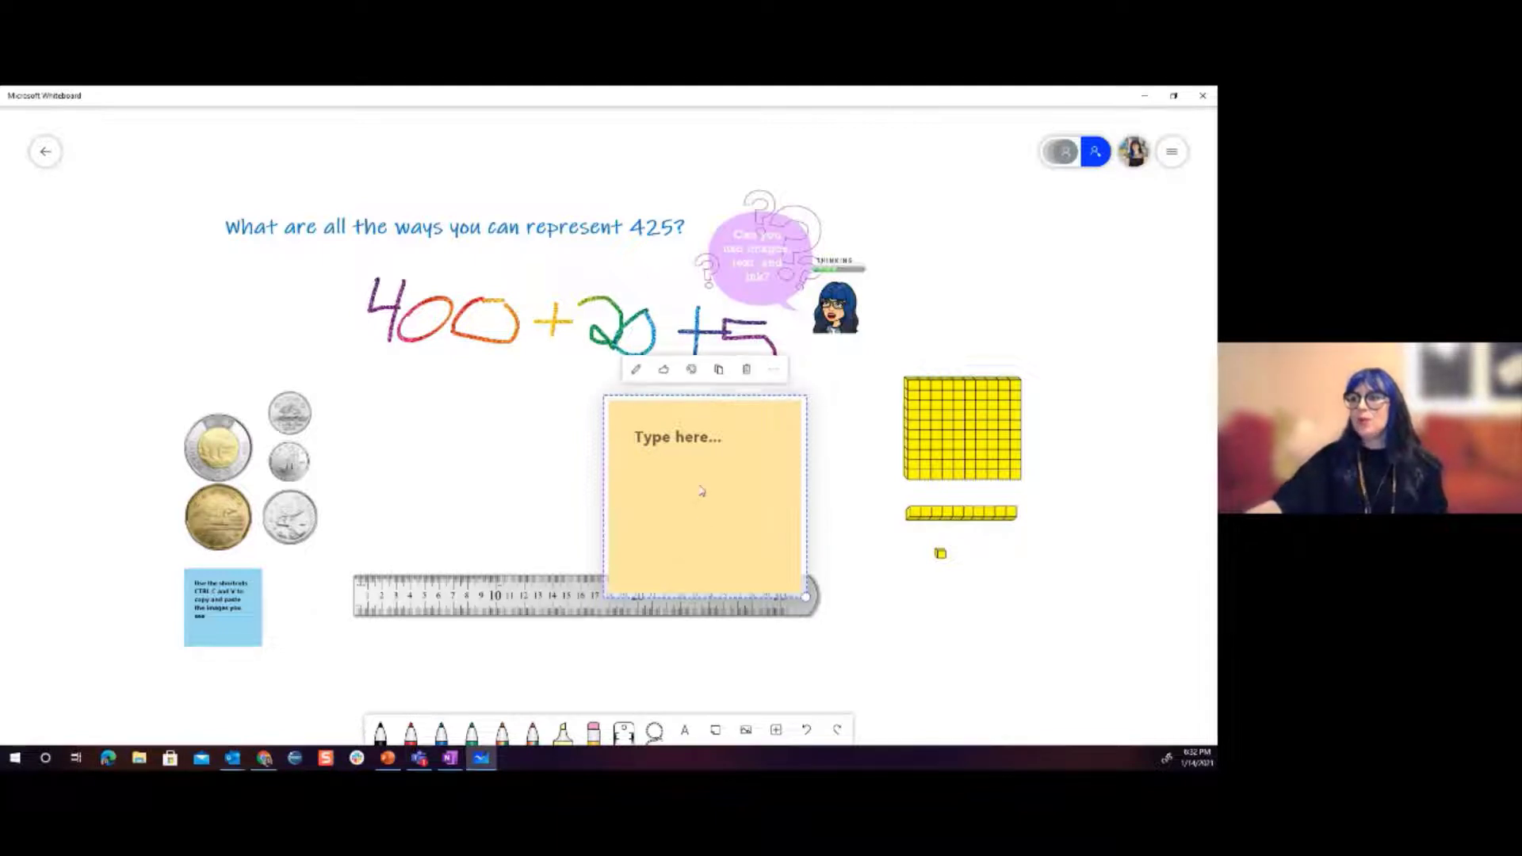
left_click(691, 367)
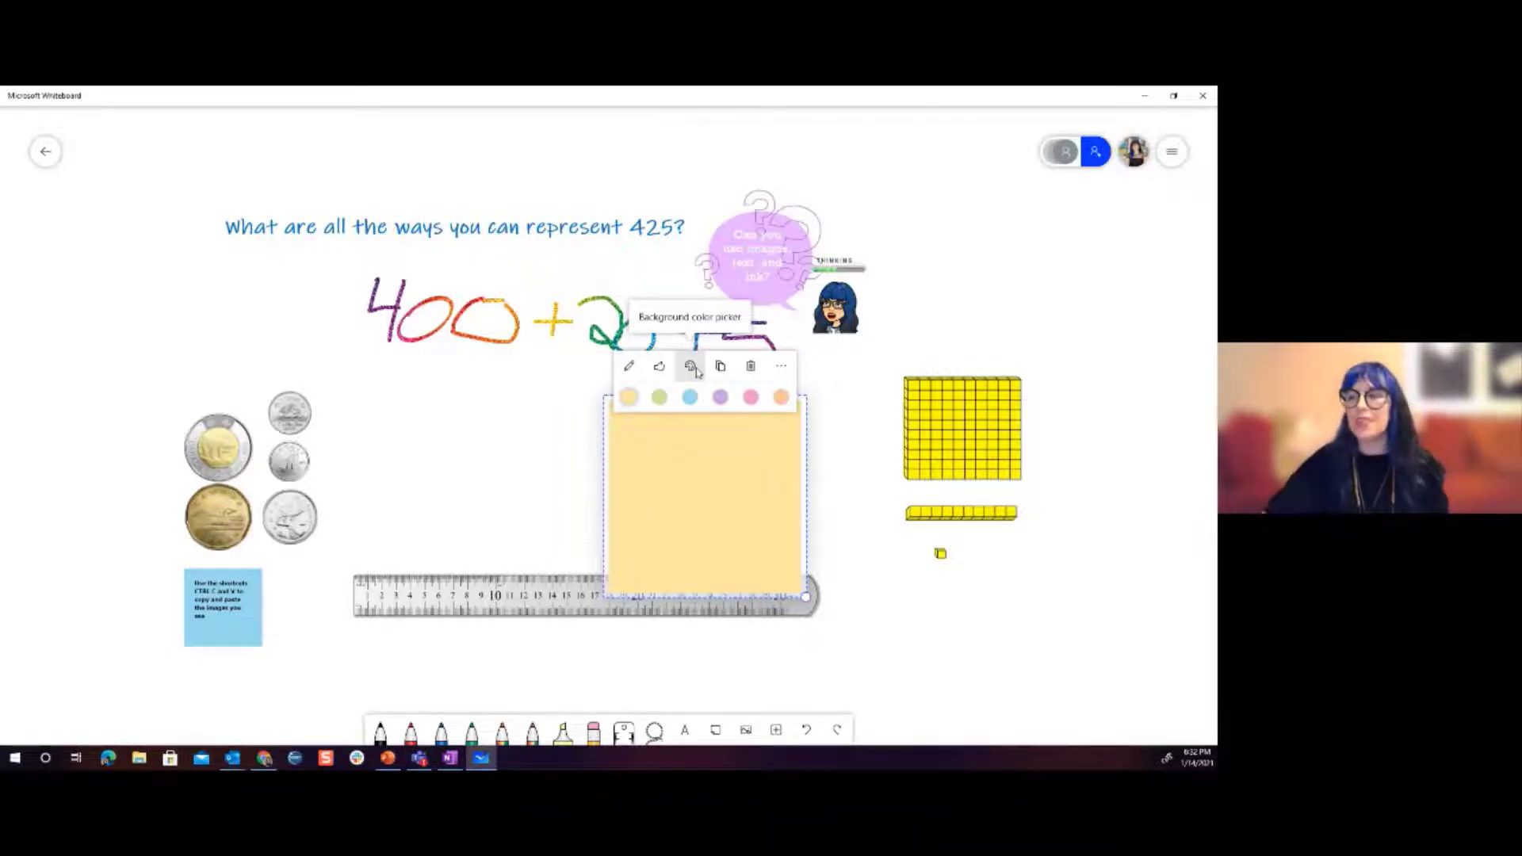
left_click(586, 460)
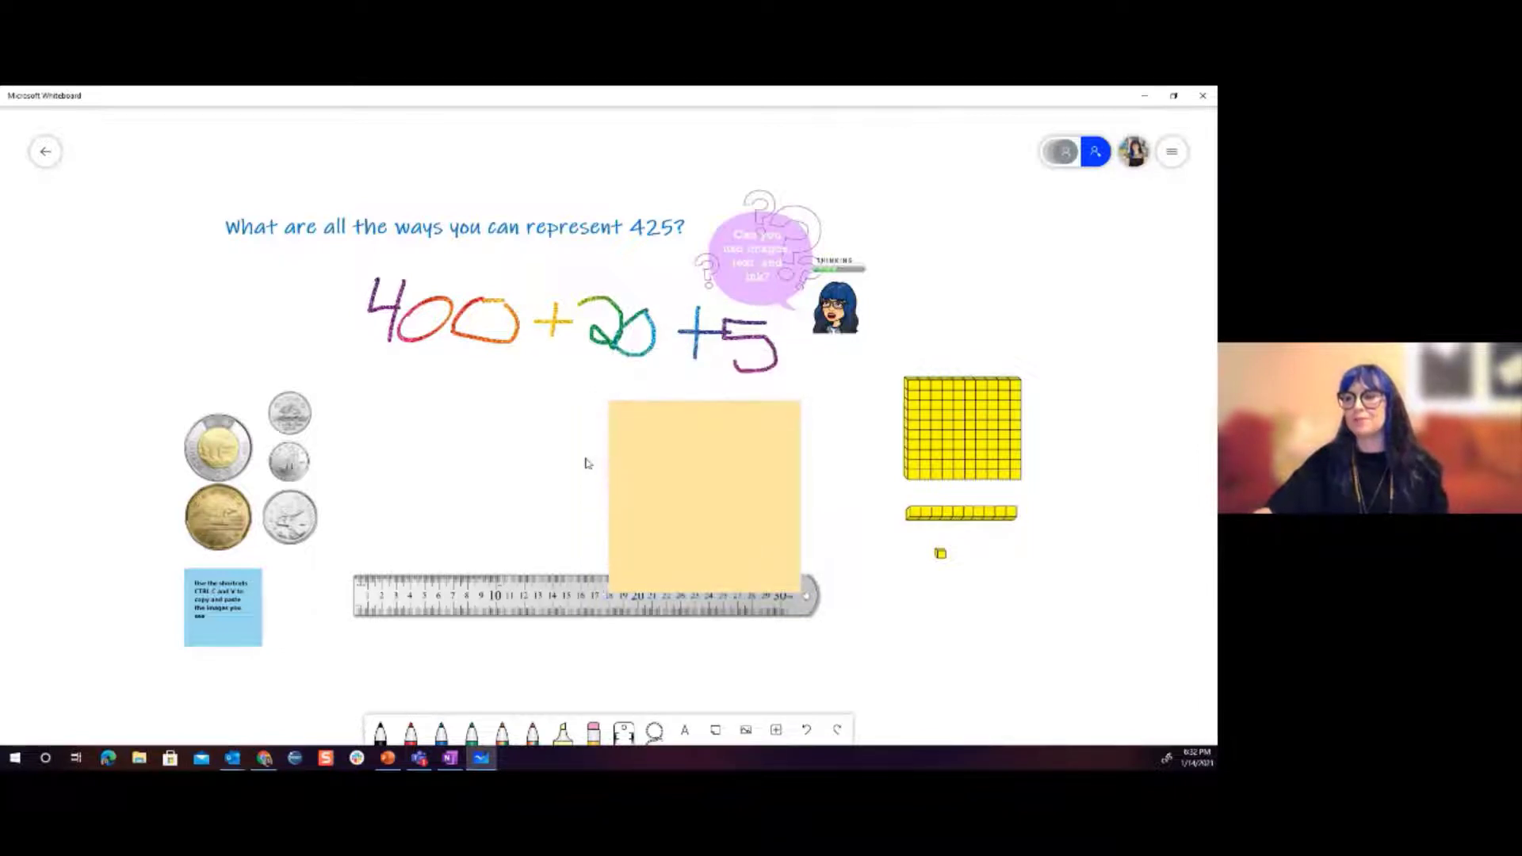
left_click(717, 501)
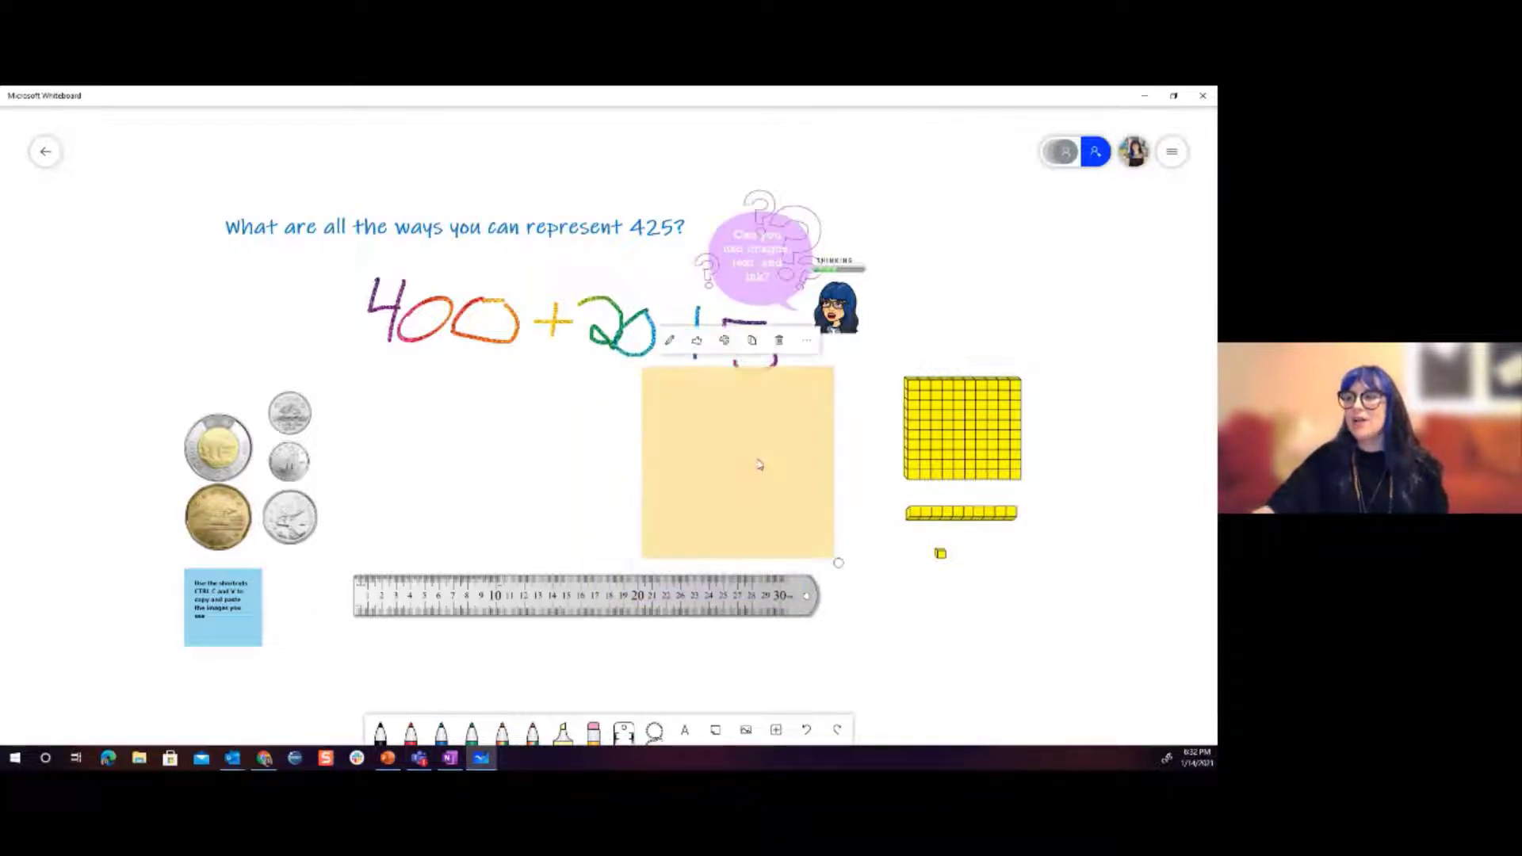
left_click(783, 332)
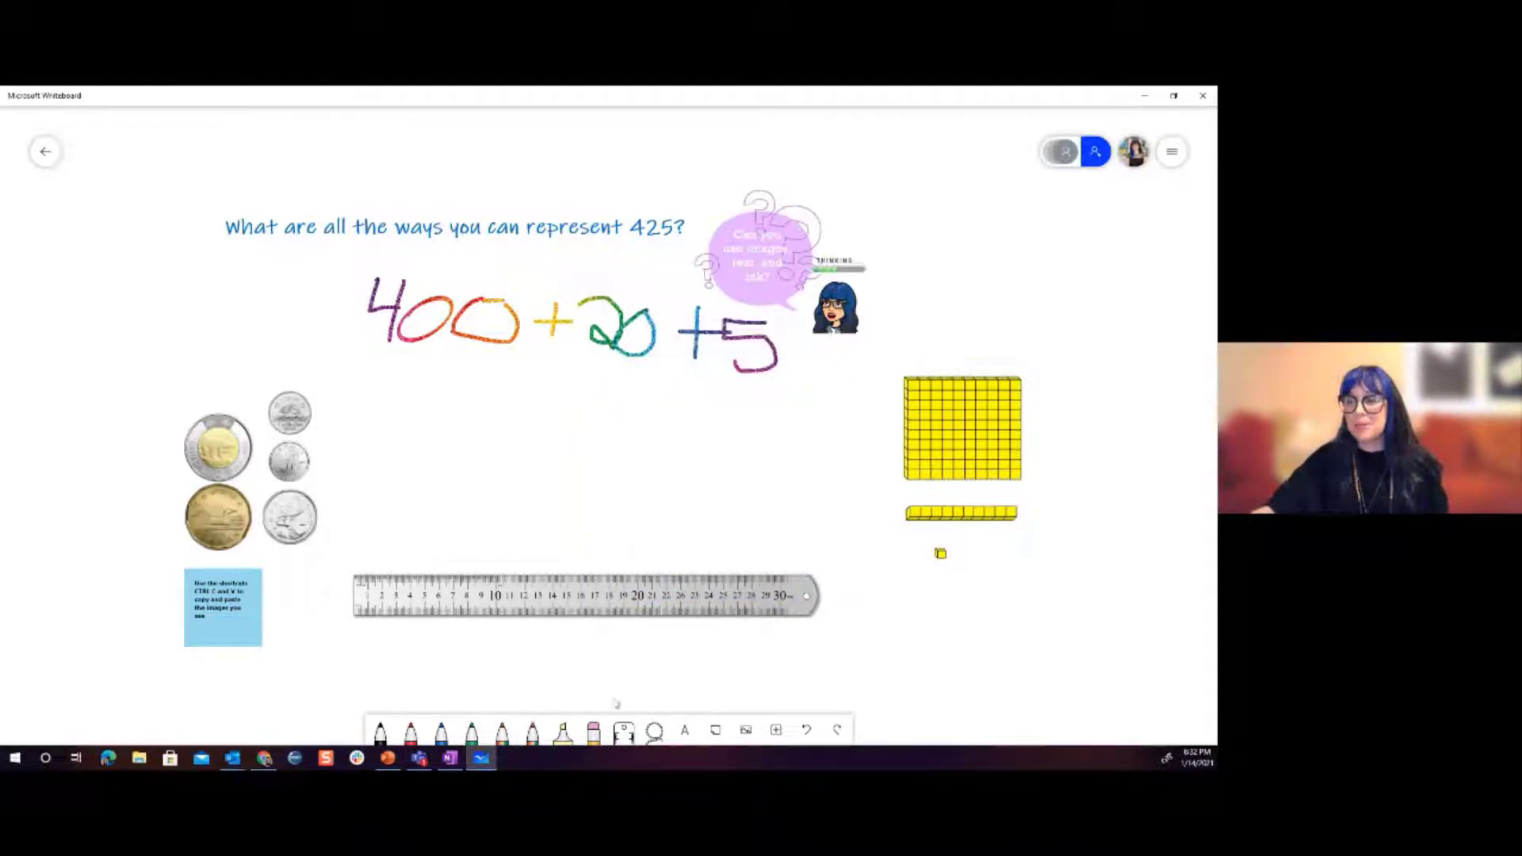
Step: Dismiss the insert and image menus and minimize Whiteboard
left_click(776, 730)
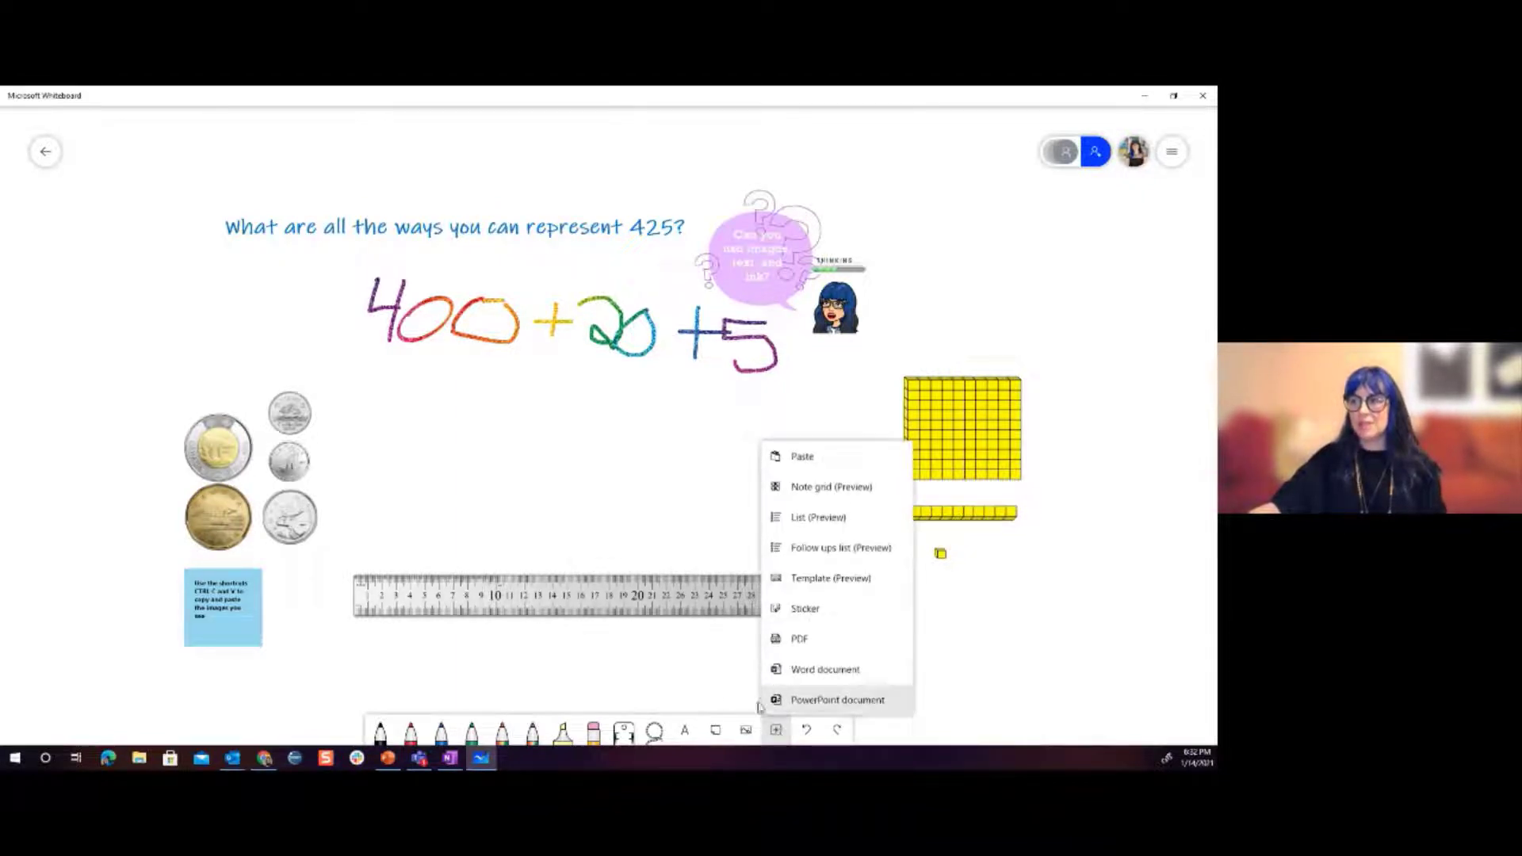
left_click(683, 683)
left_click(745, 731)
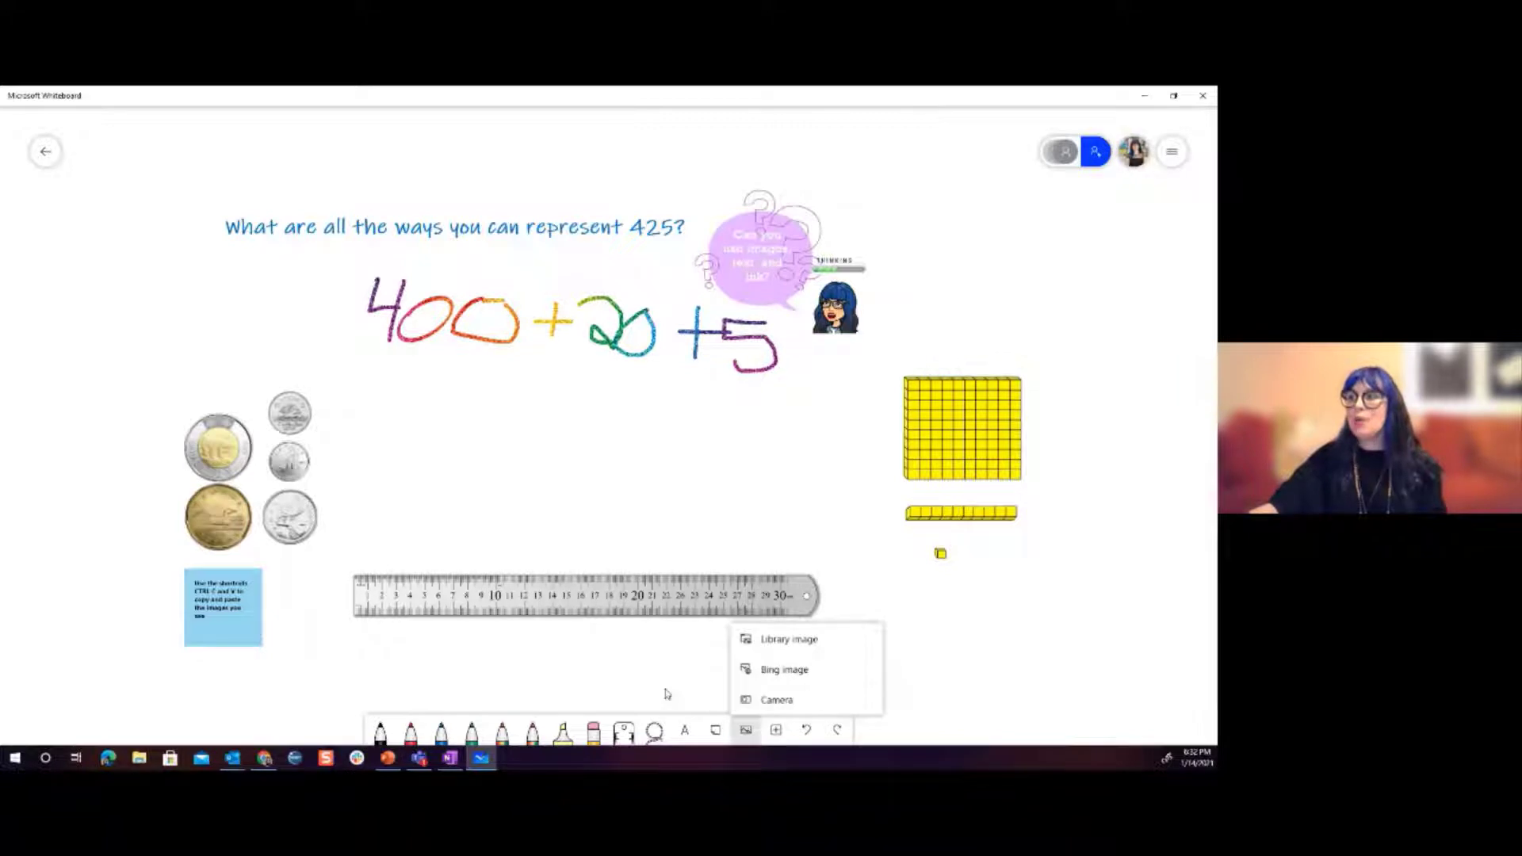
left_click(698, 622)
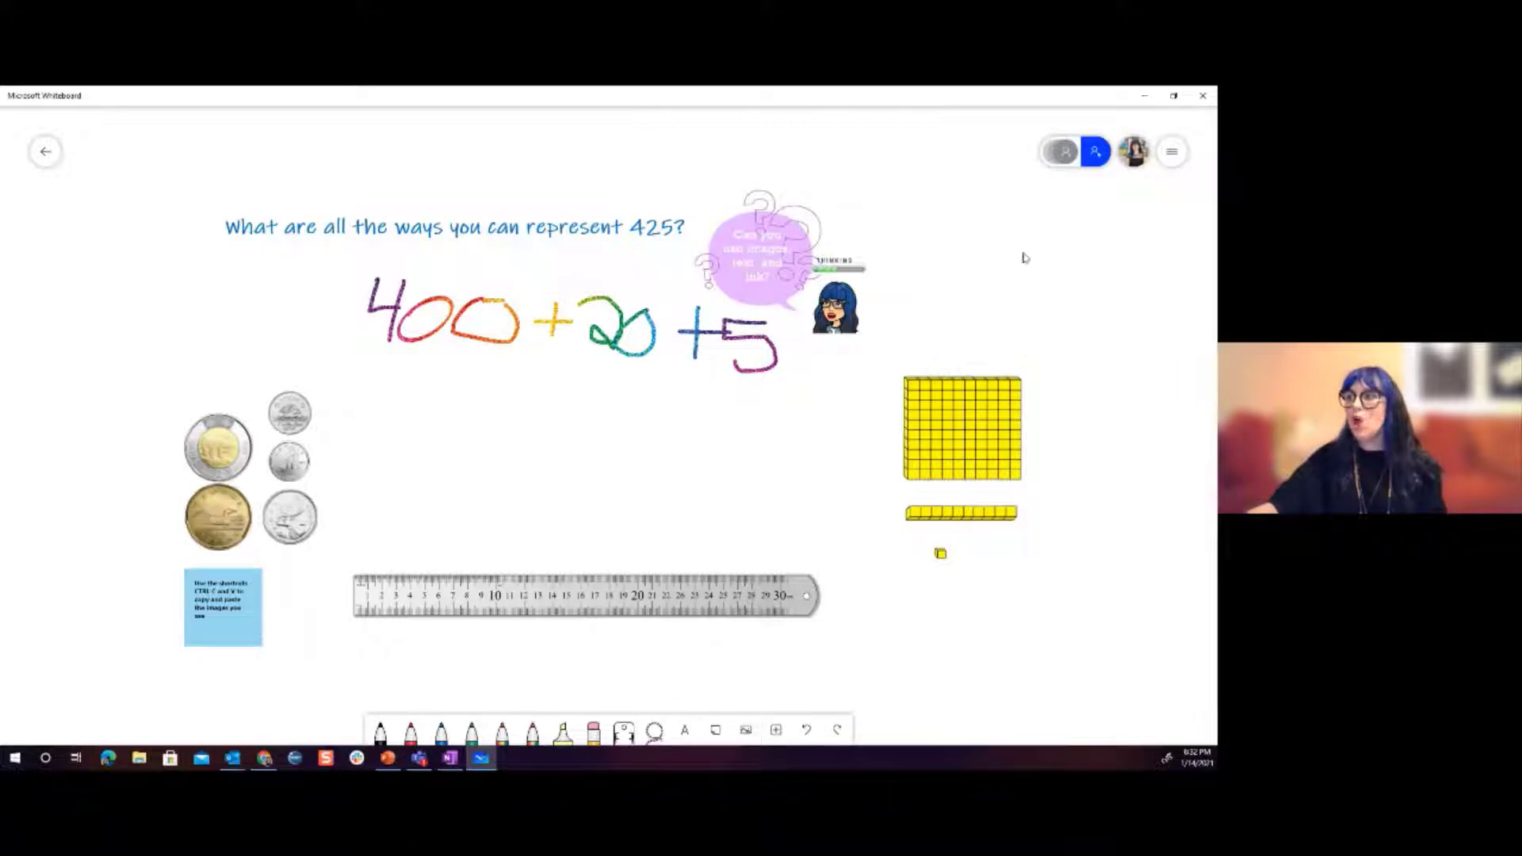
left_click(1145, 95)
Step: Minimize PowerPoint and search Google for 'canadian penny' in a new Chrome tab
left_click(1145, 96)
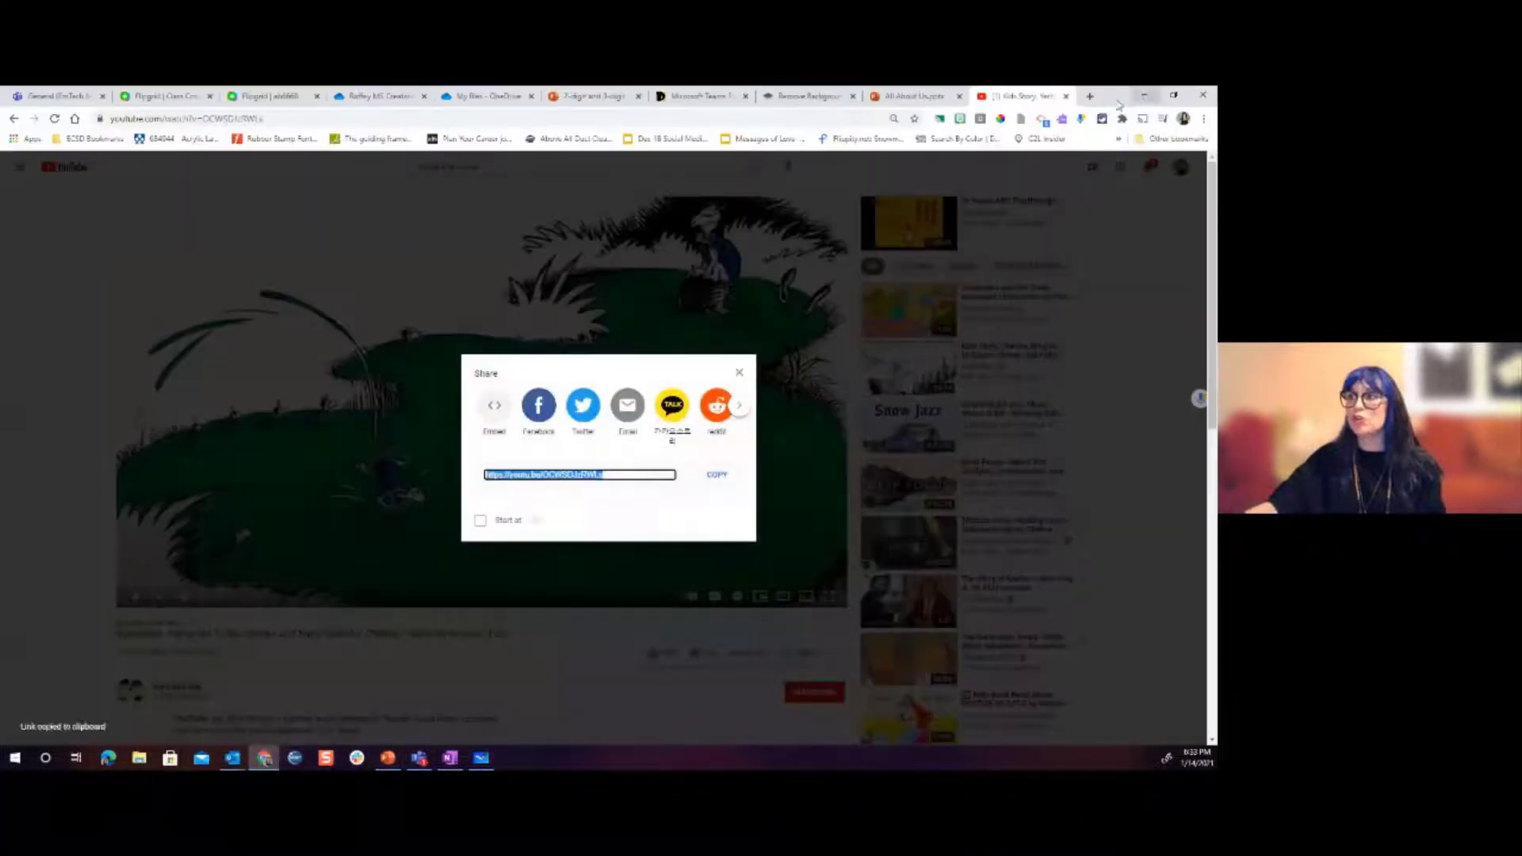
left_click(1090, 99)
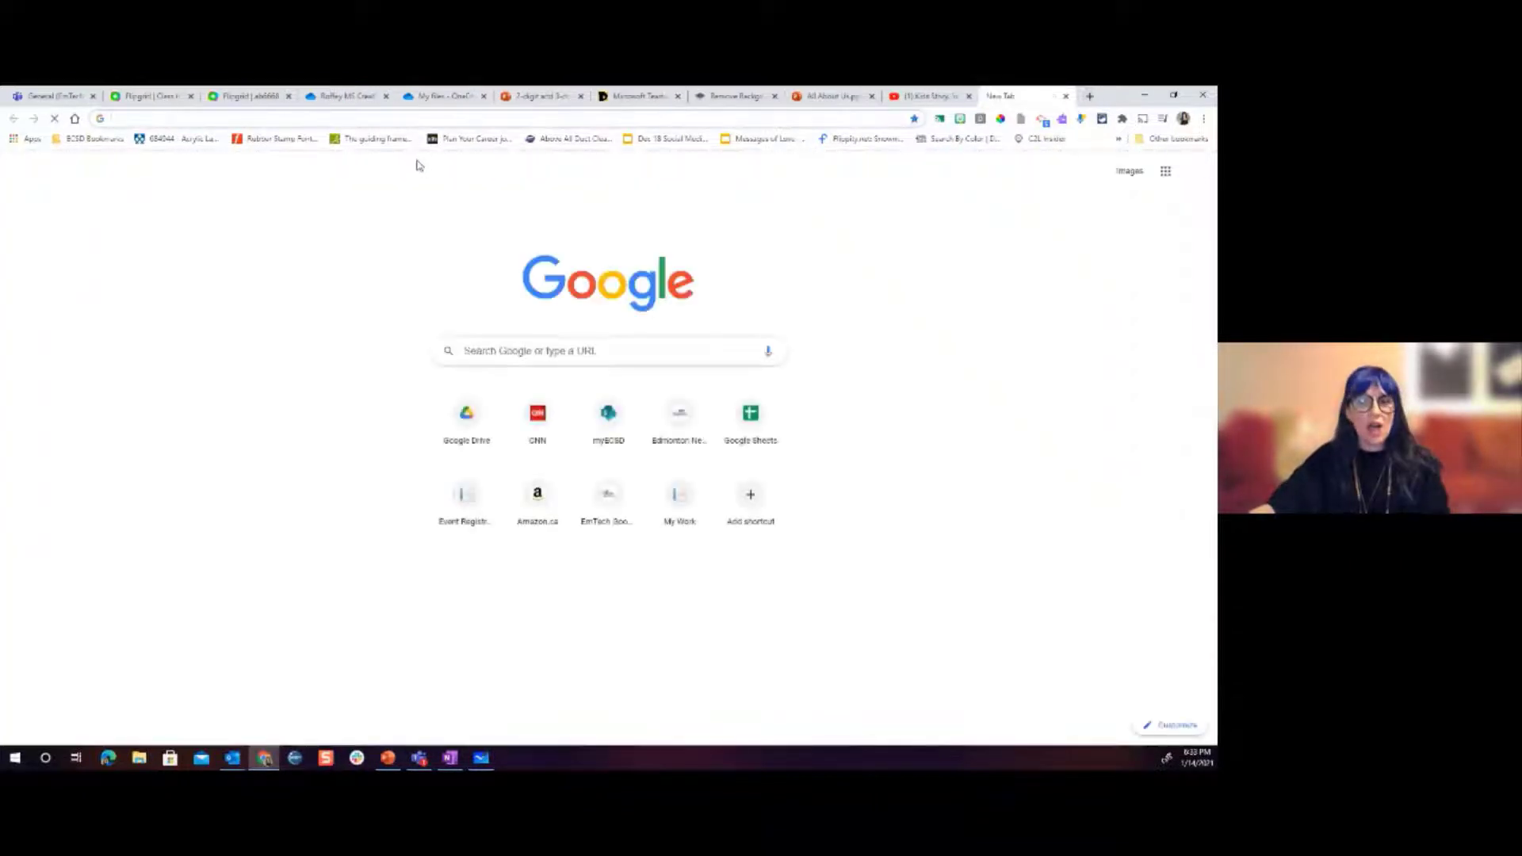
type("penny")
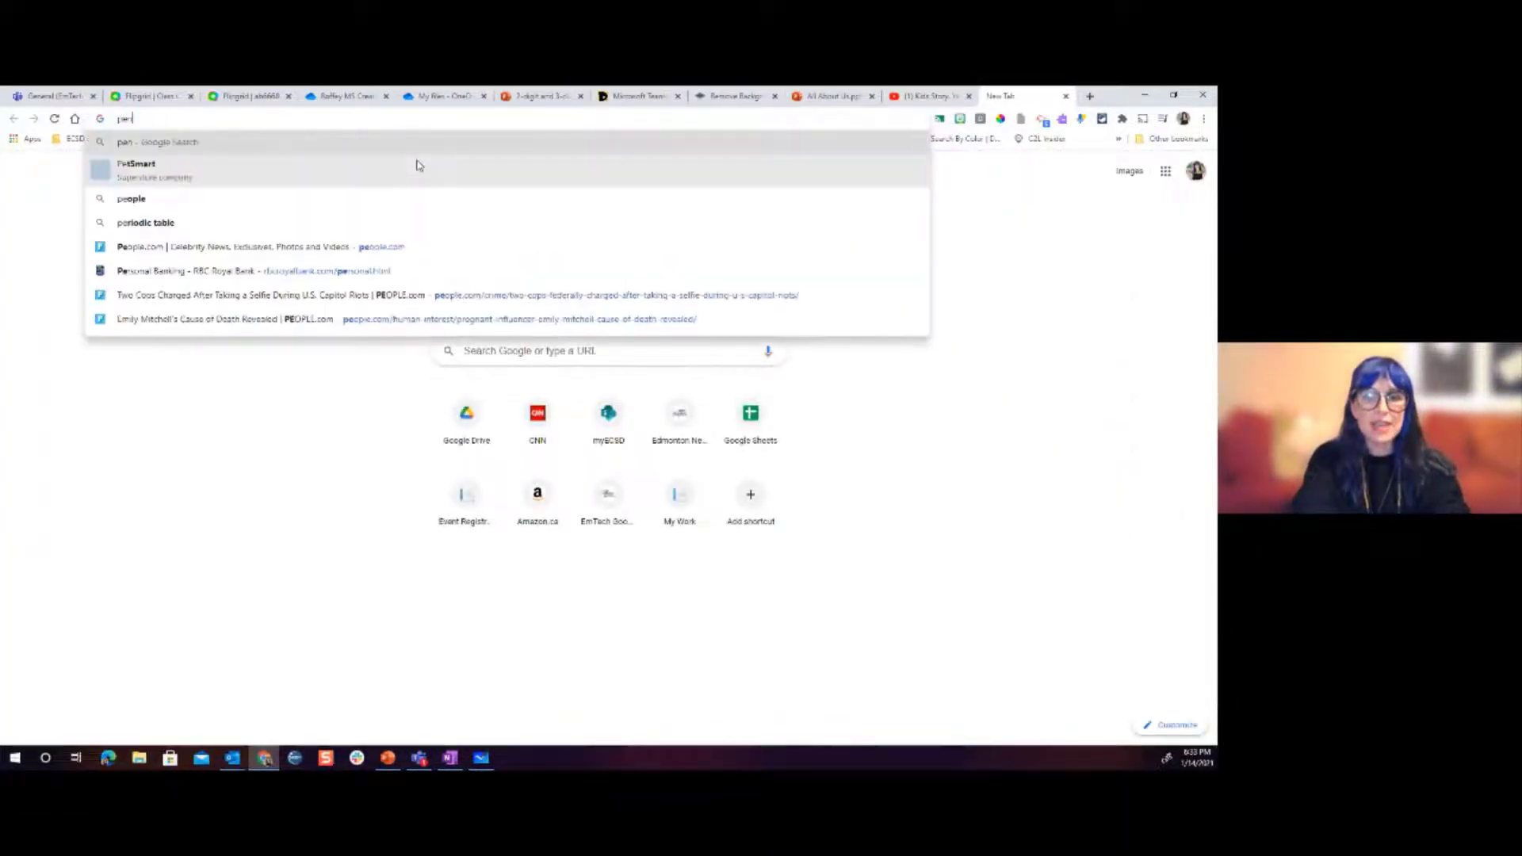
key("BackSpace")
key("BackSpace")
key("BackSpace")
key("BackSpace")
key("BackSpace")
type("cana")
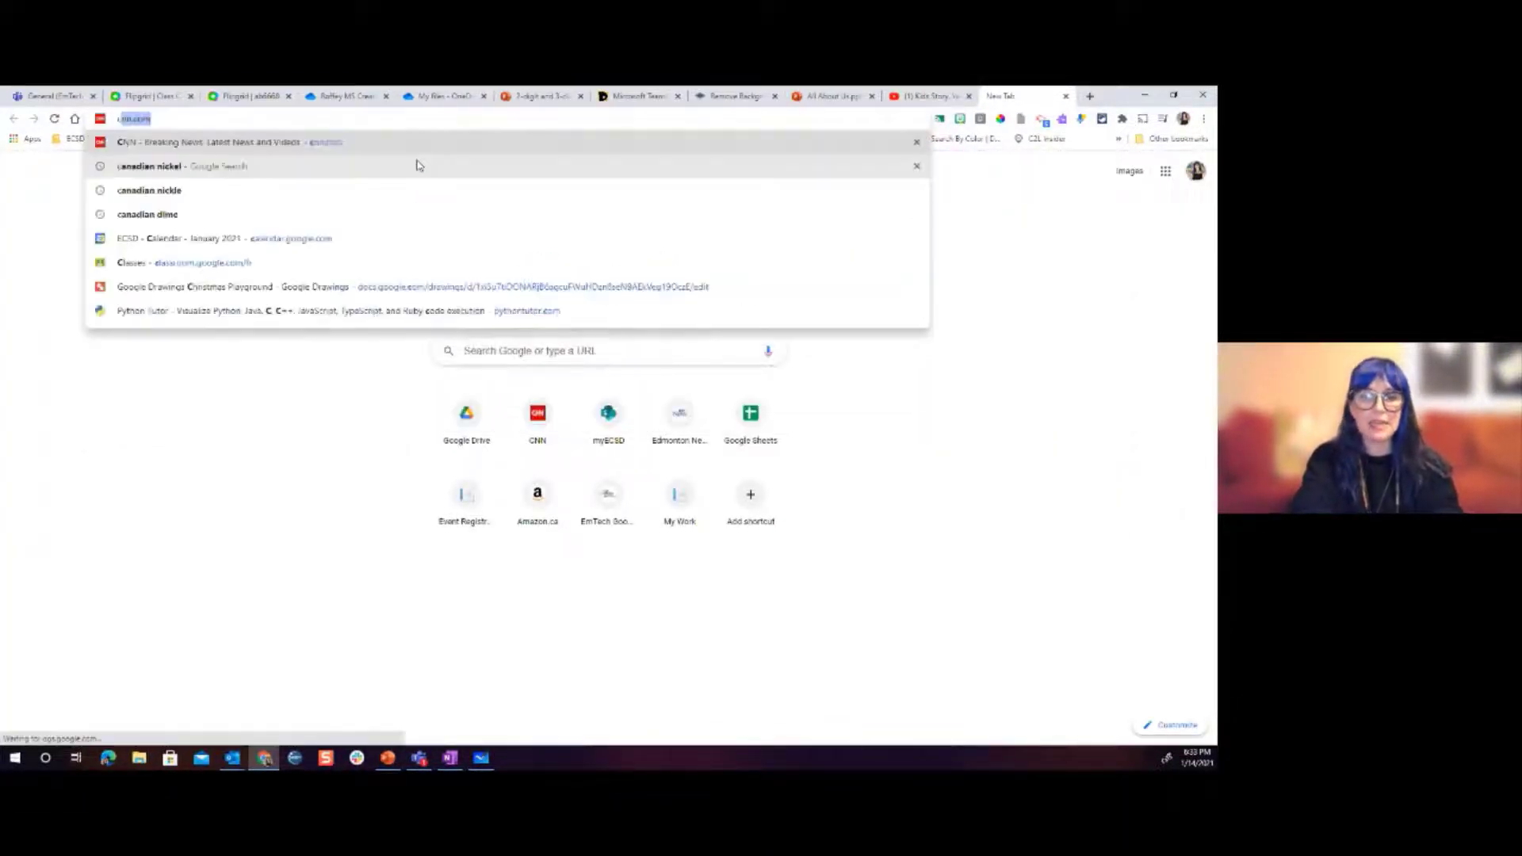
type("dian penny")
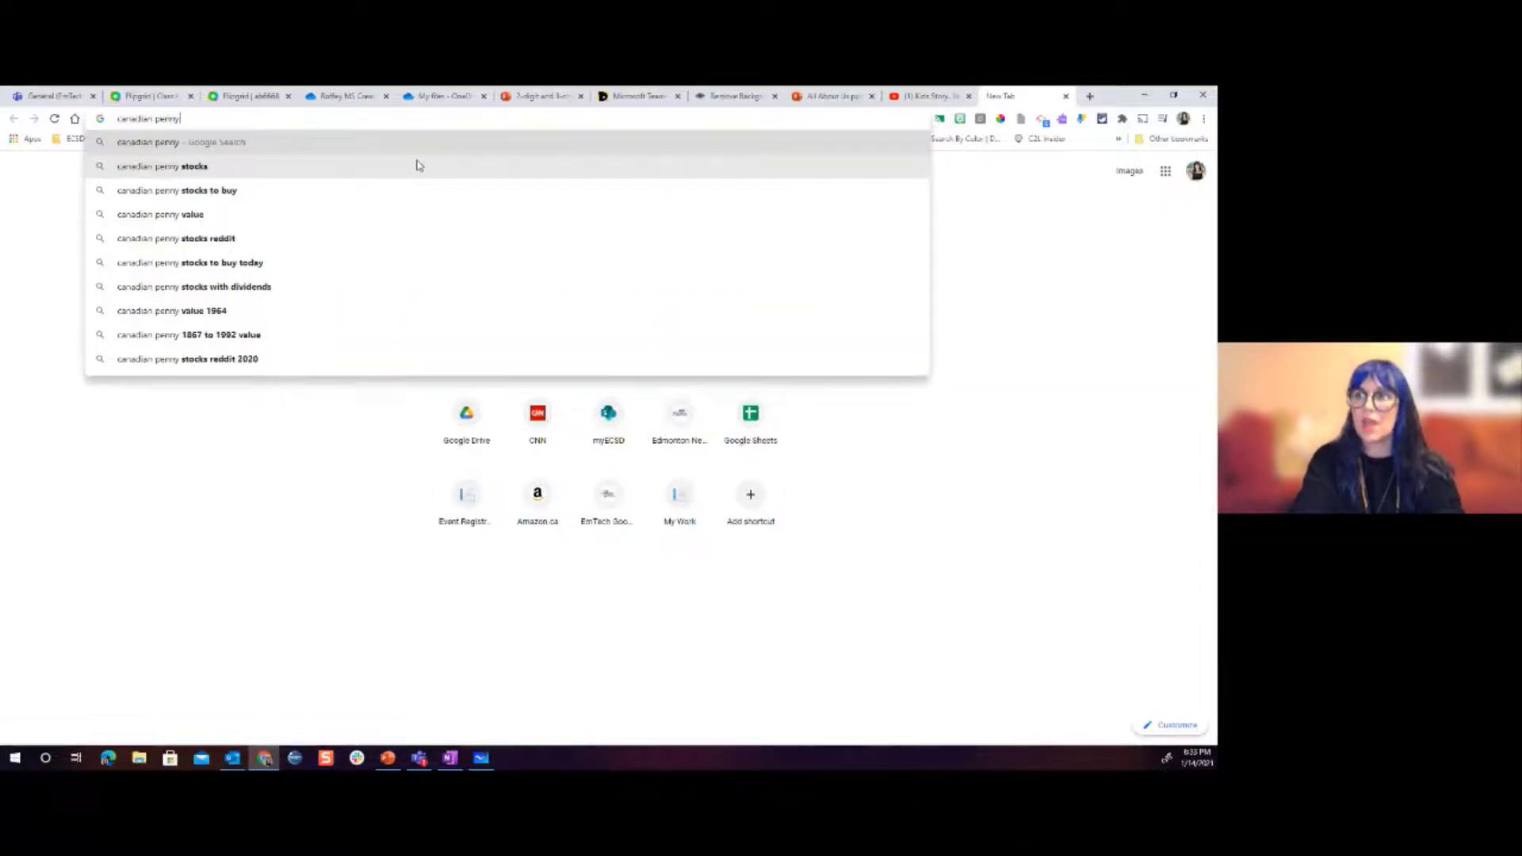
key("Return")
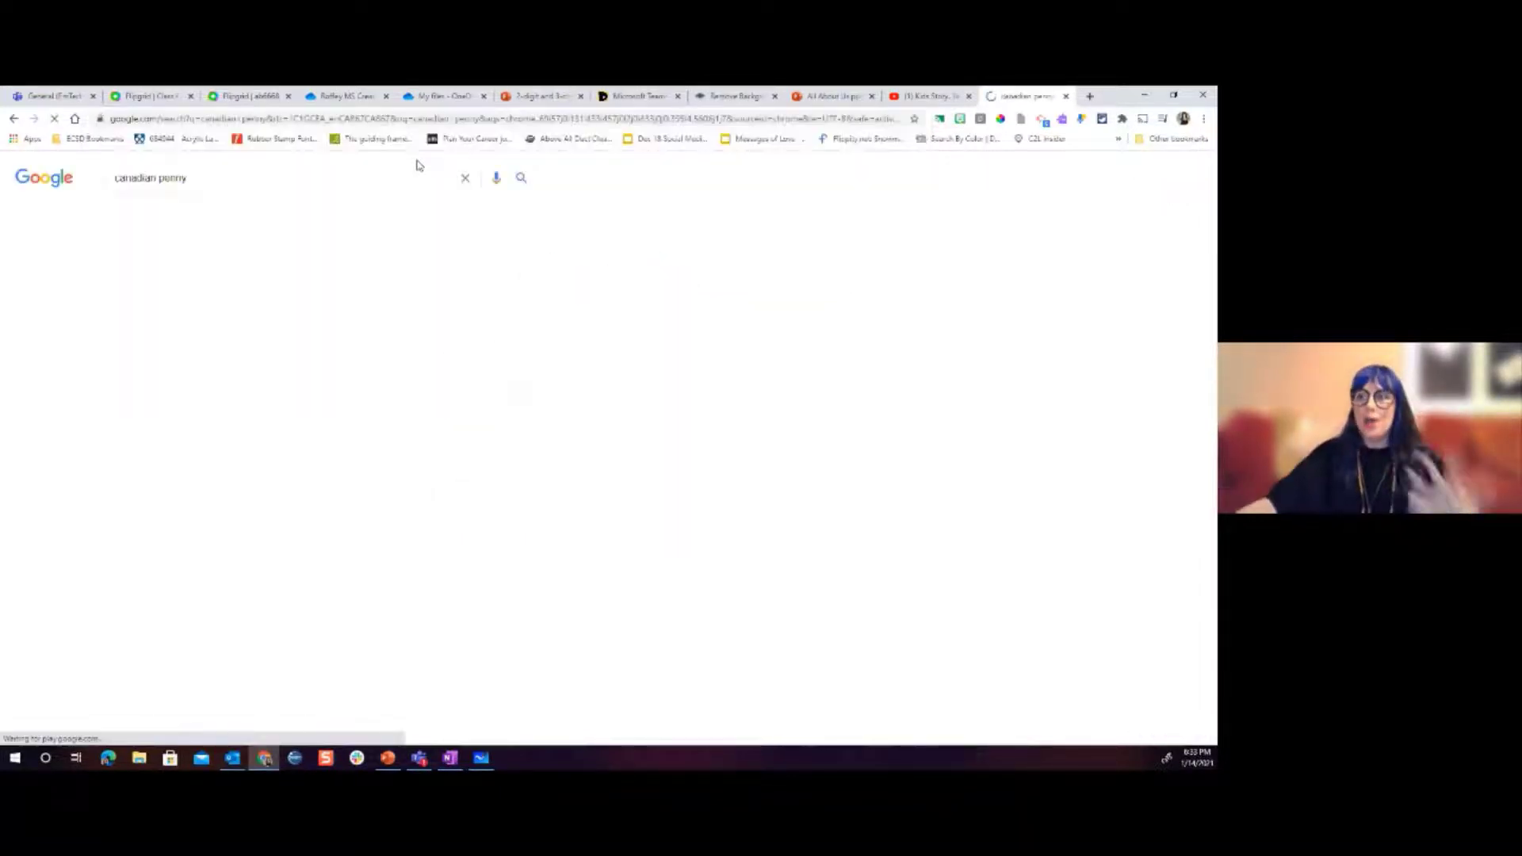
Step: Copy the 1969 Canadian 1-cent penny from Image results and return to Whiteboard
left_click(185, 217)
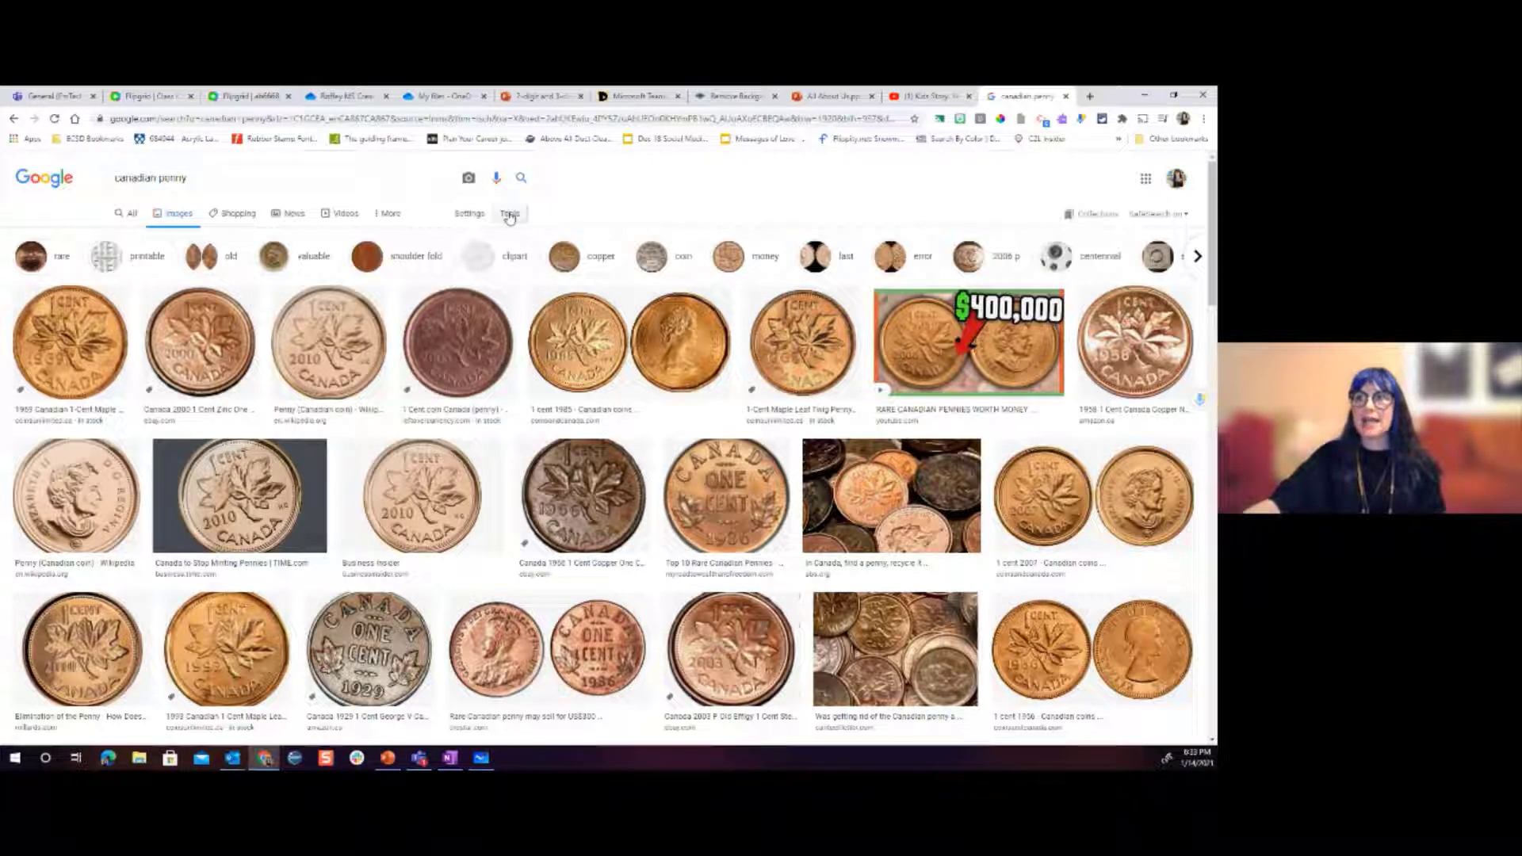
left_click(72, 337)
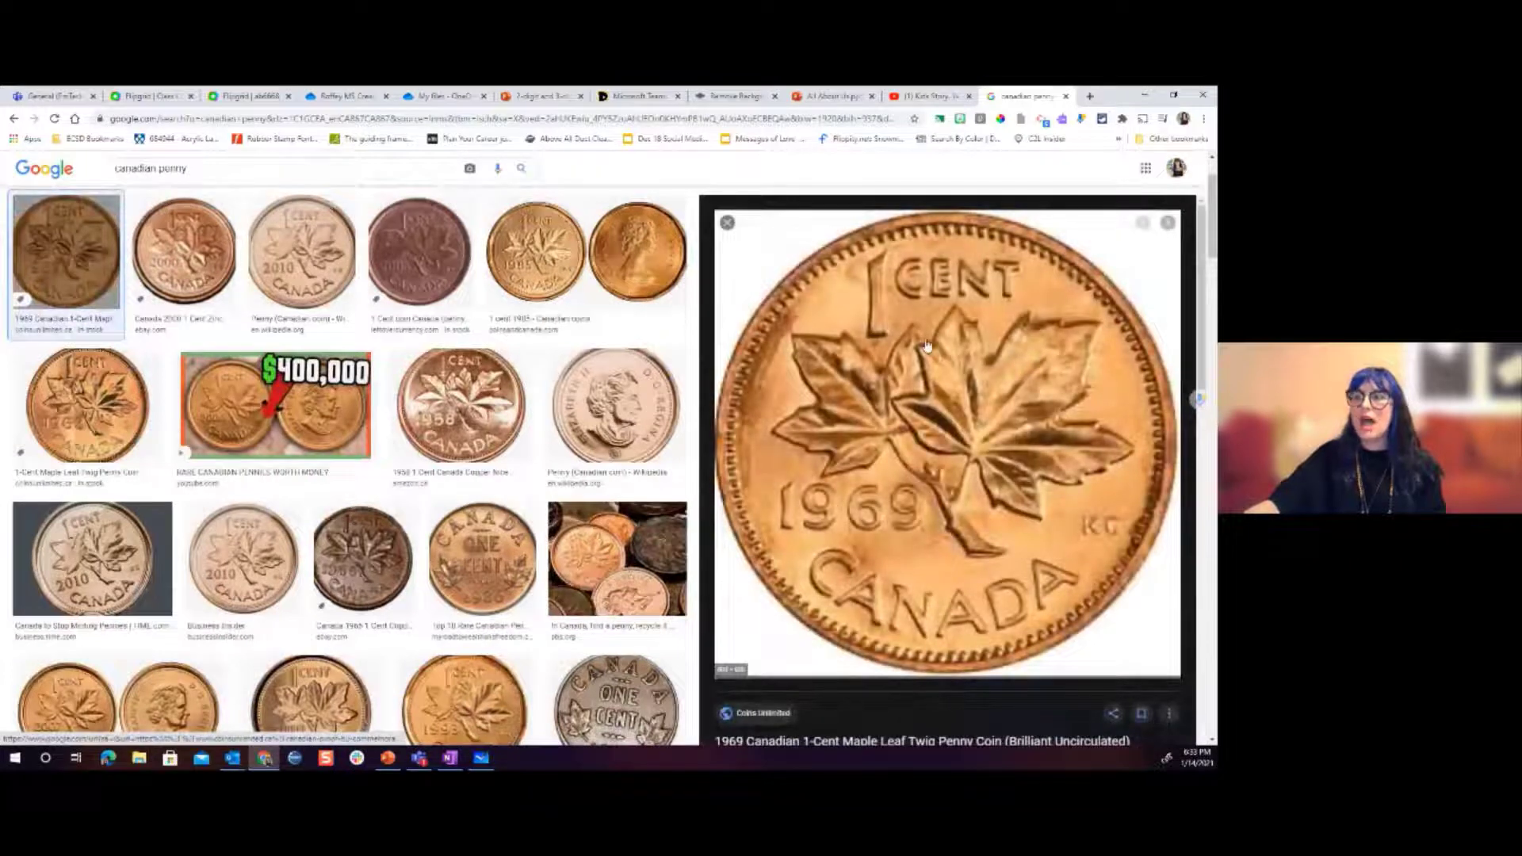
right_click(926, 343)
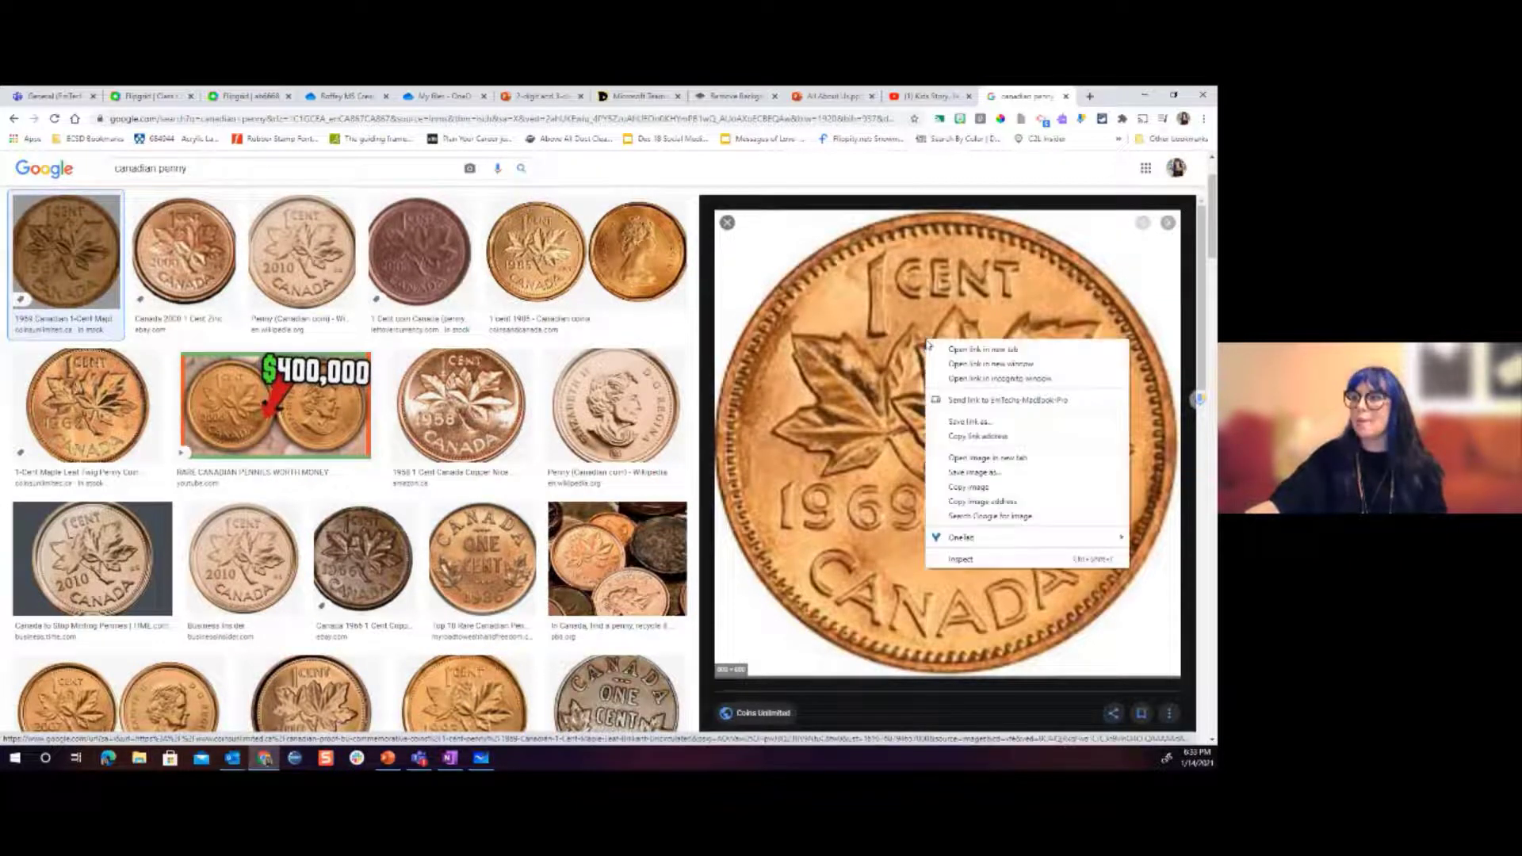
left_click(956, 488)
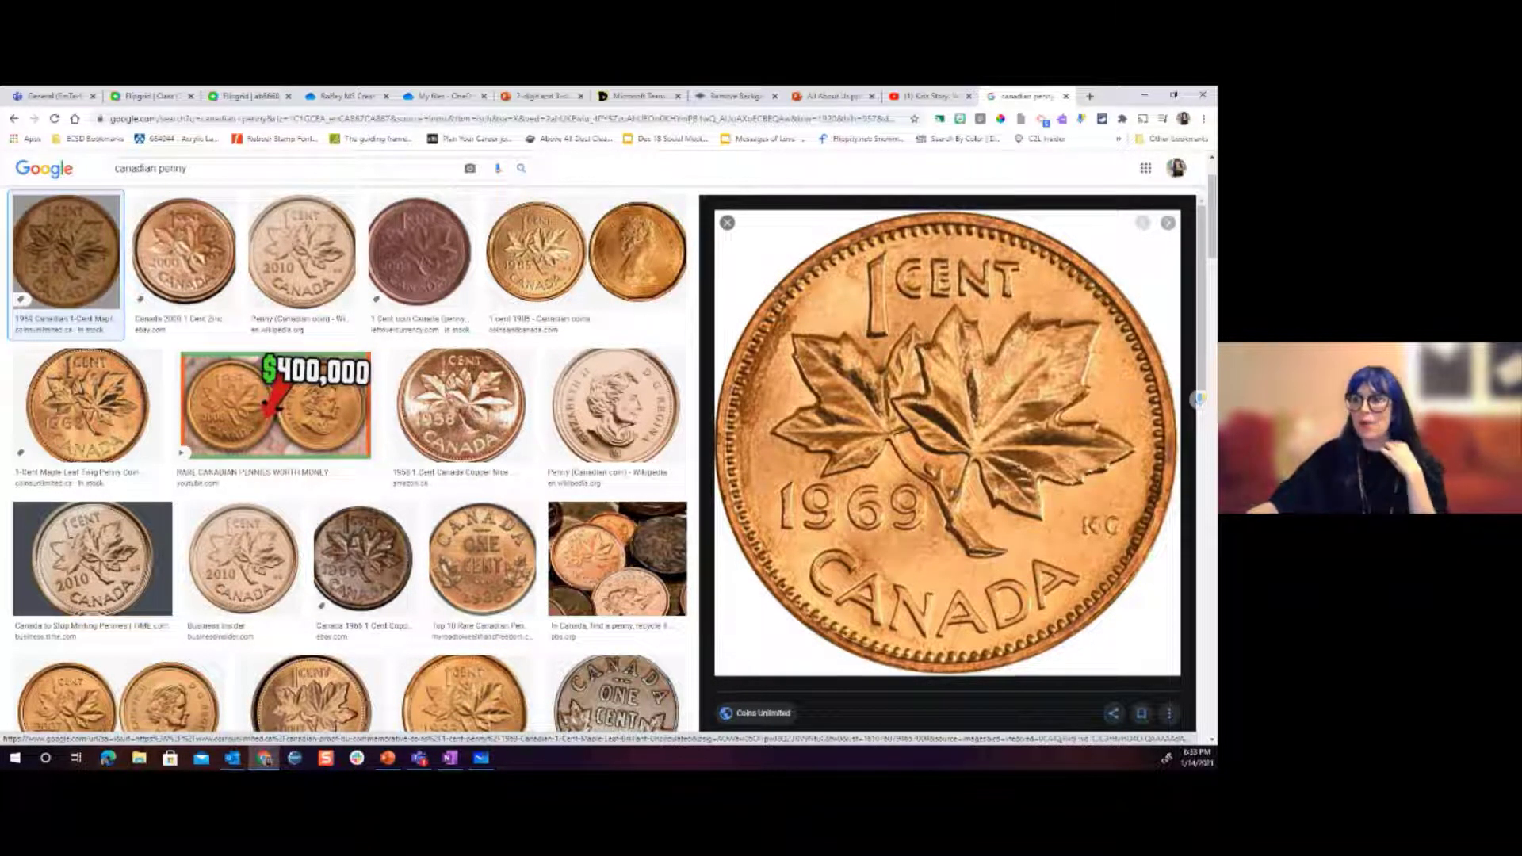
left_click(480, 760)
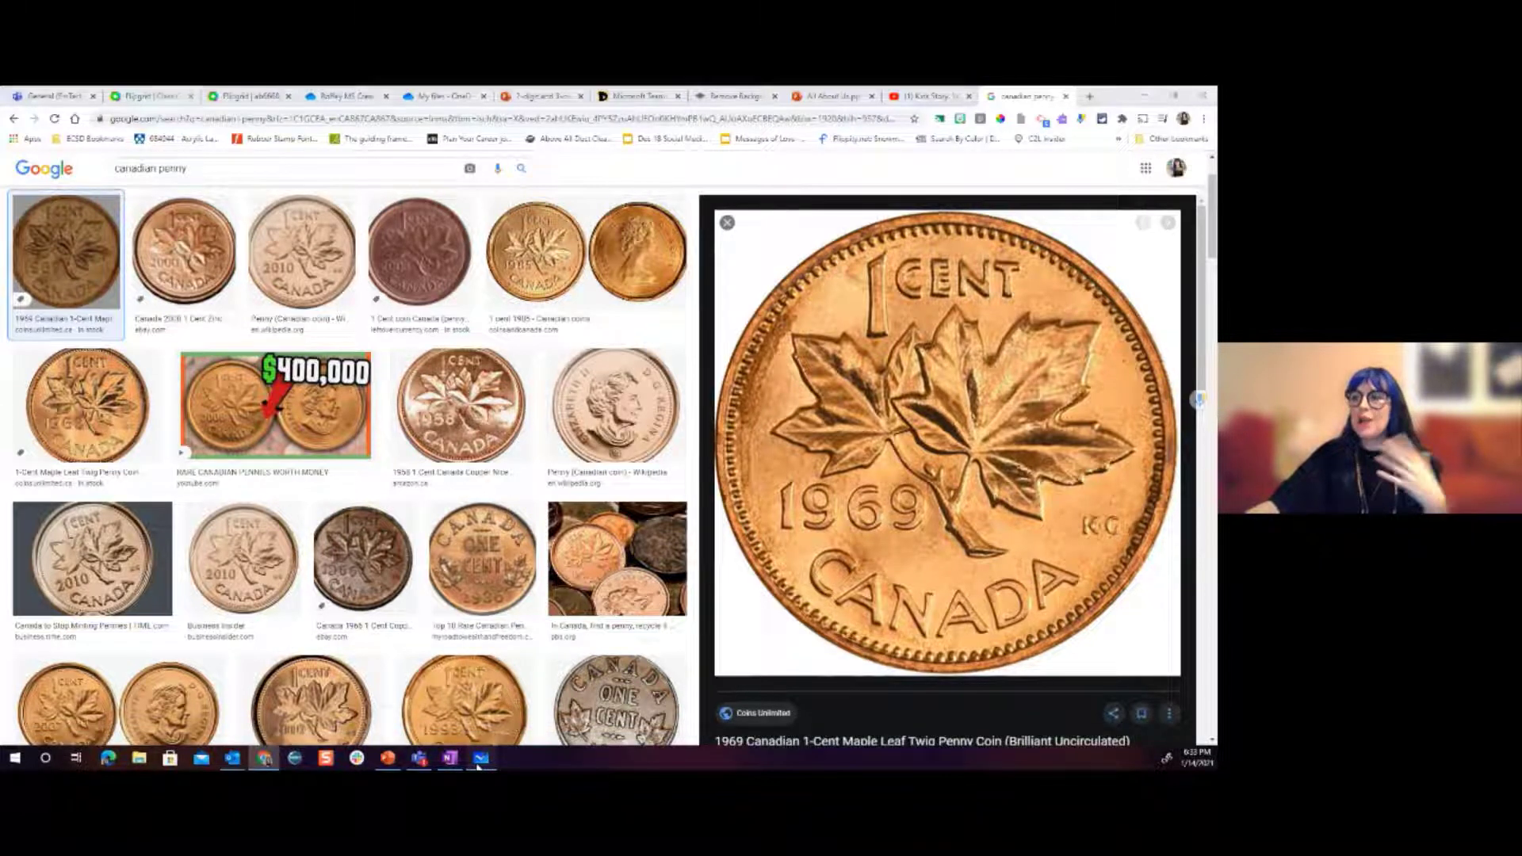
Step: Paste the 1969 penny, shrink it to coin size beside the coins, and open Invite
key("ctrl+v")
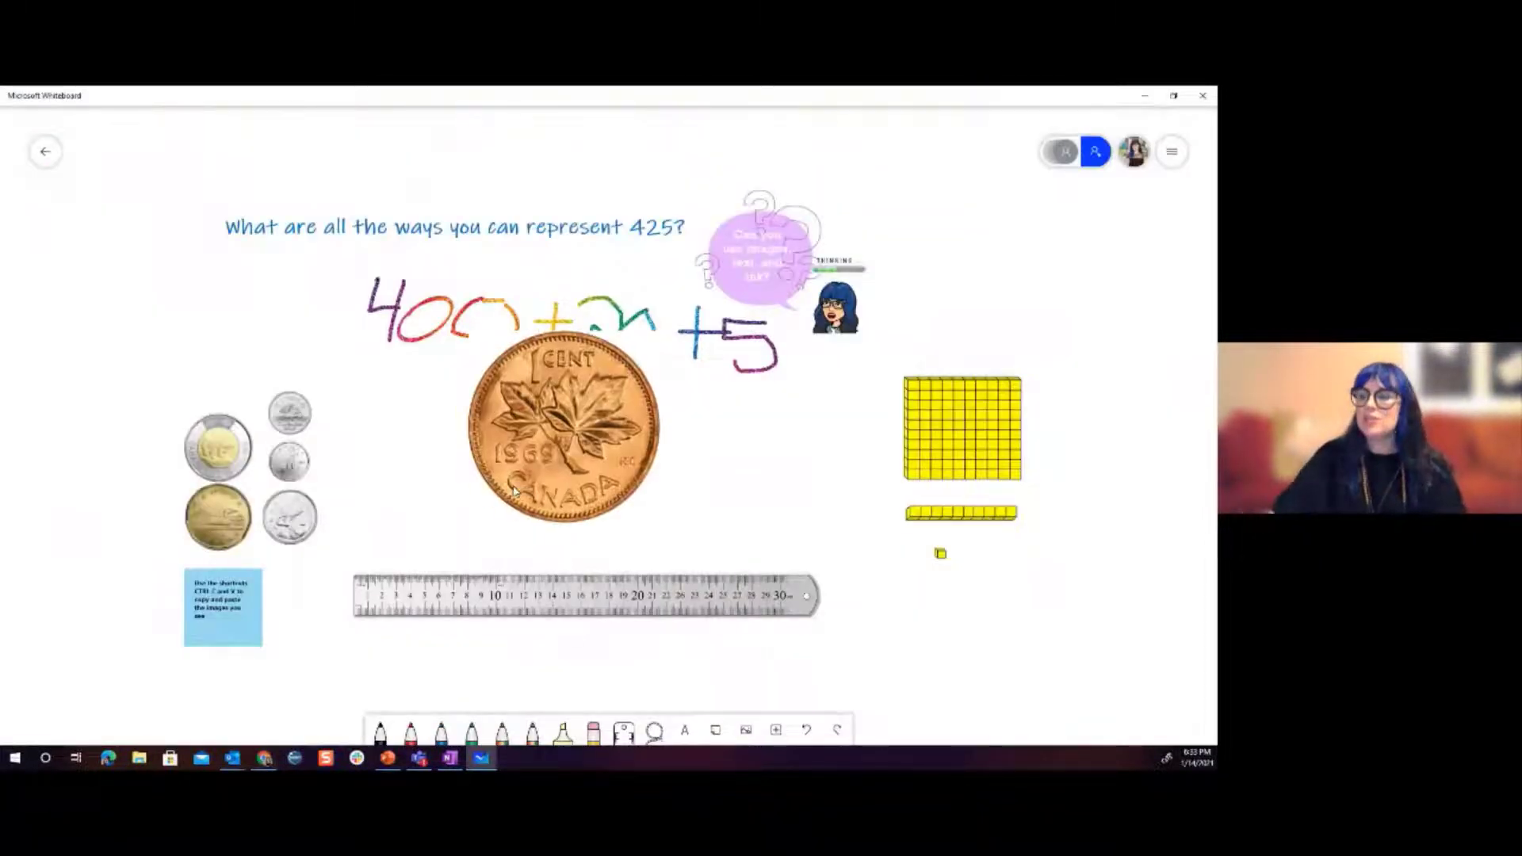
left_click_drag(514, 492, 559, 494)
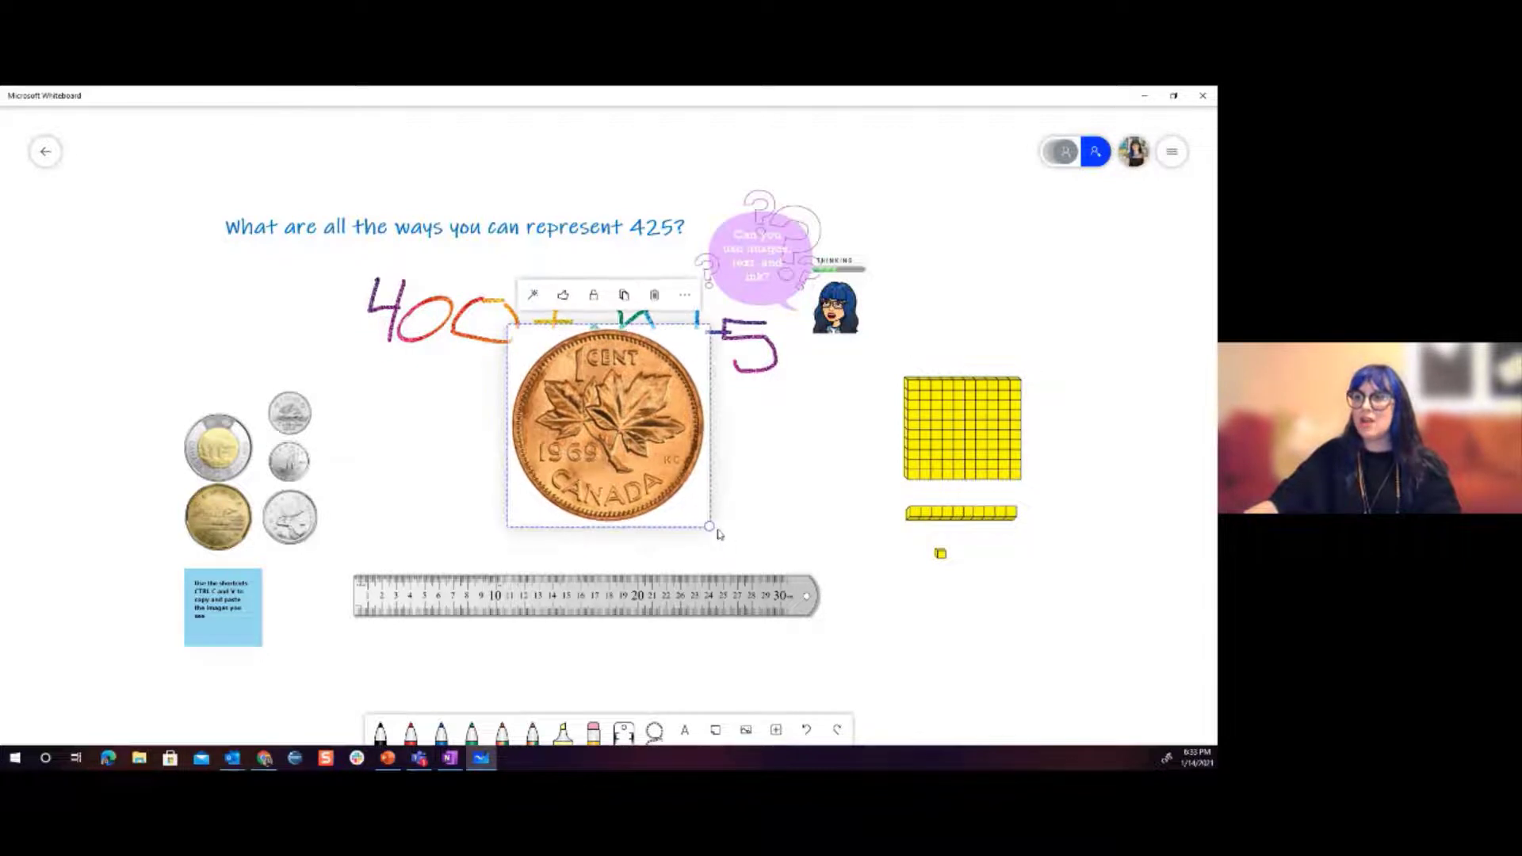
left_click_drag(709, 526, 252, 403)
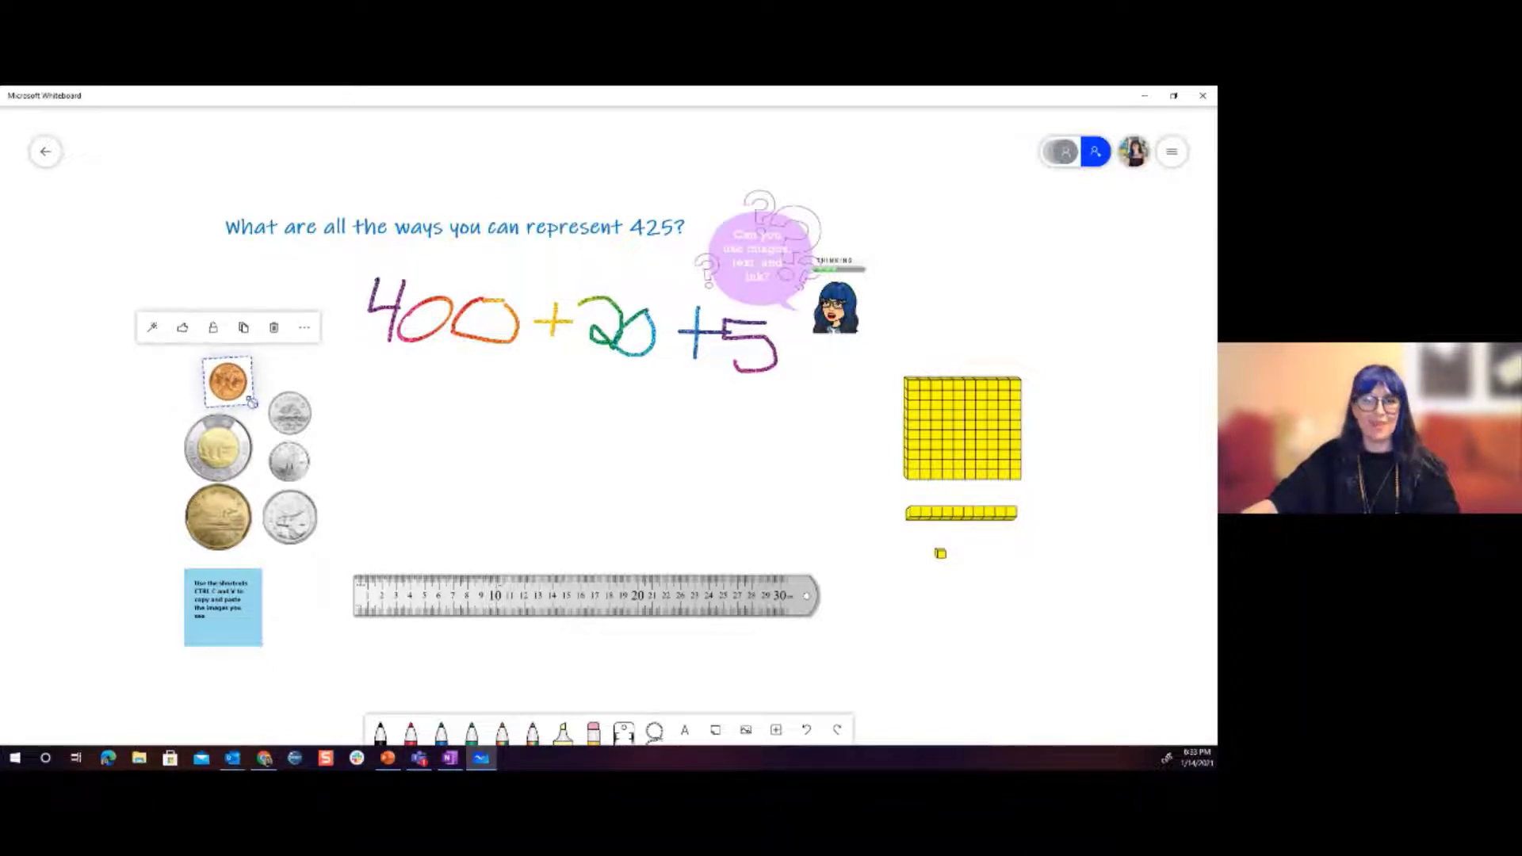
left_click(539, 449)
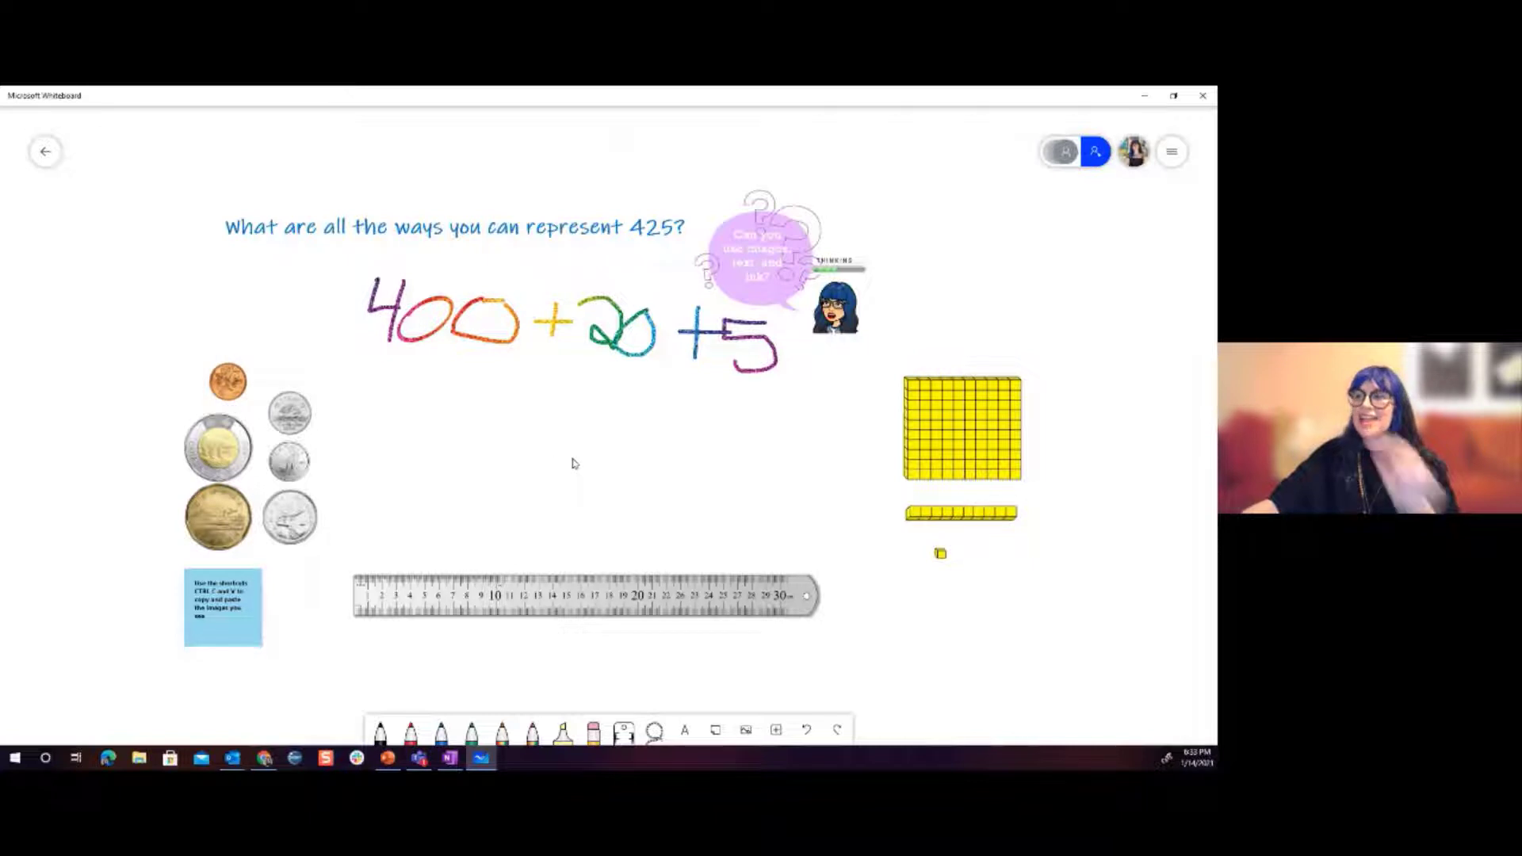
left_click(1099, 154)
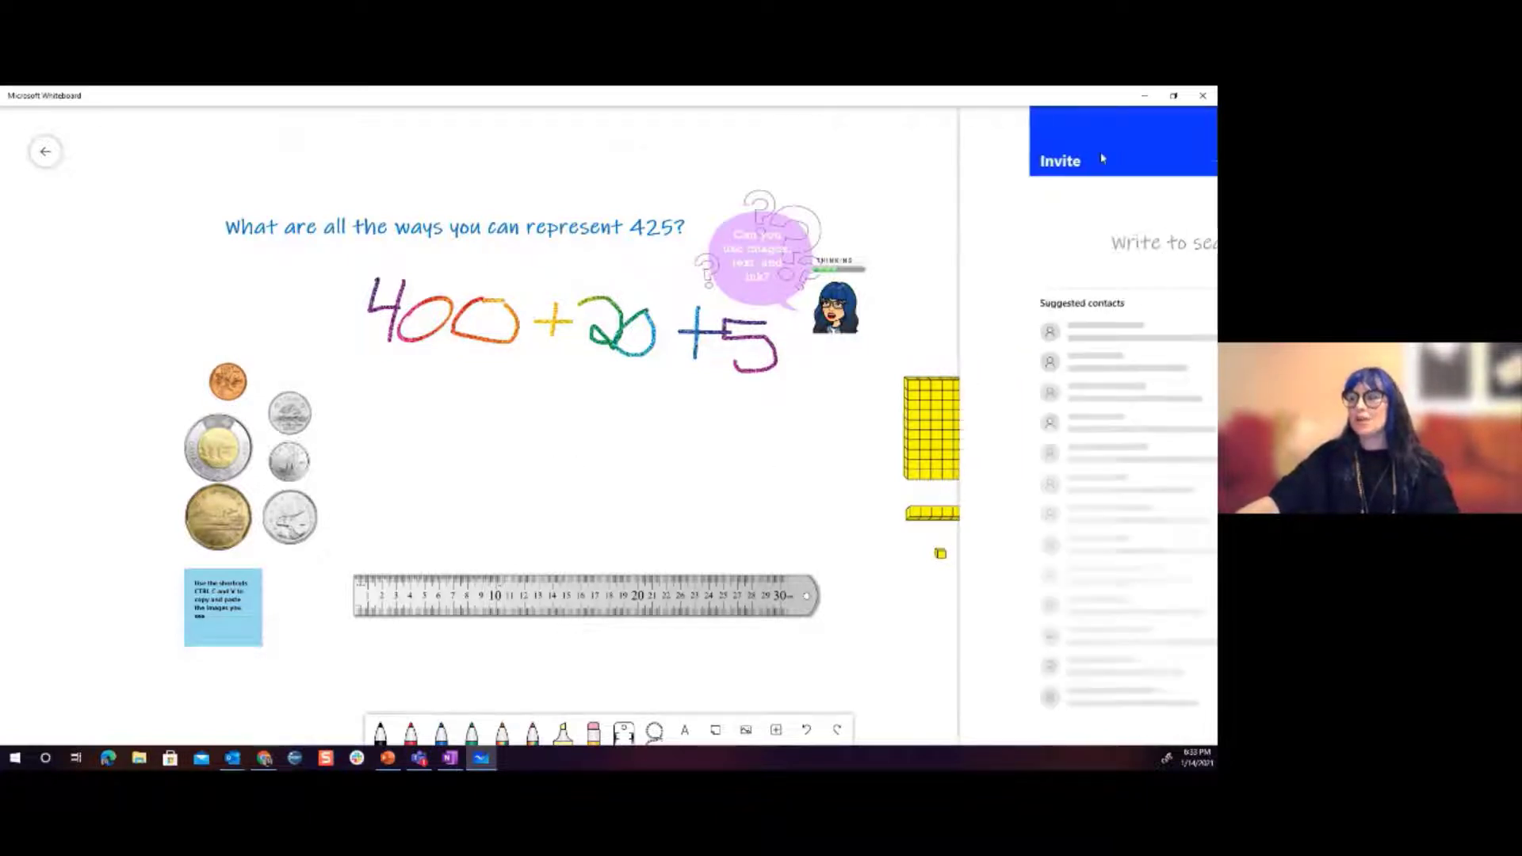
Step: Invite a suggested contact with Can edit rights, then close the sharing and participant panels
left_click(1045, 240)
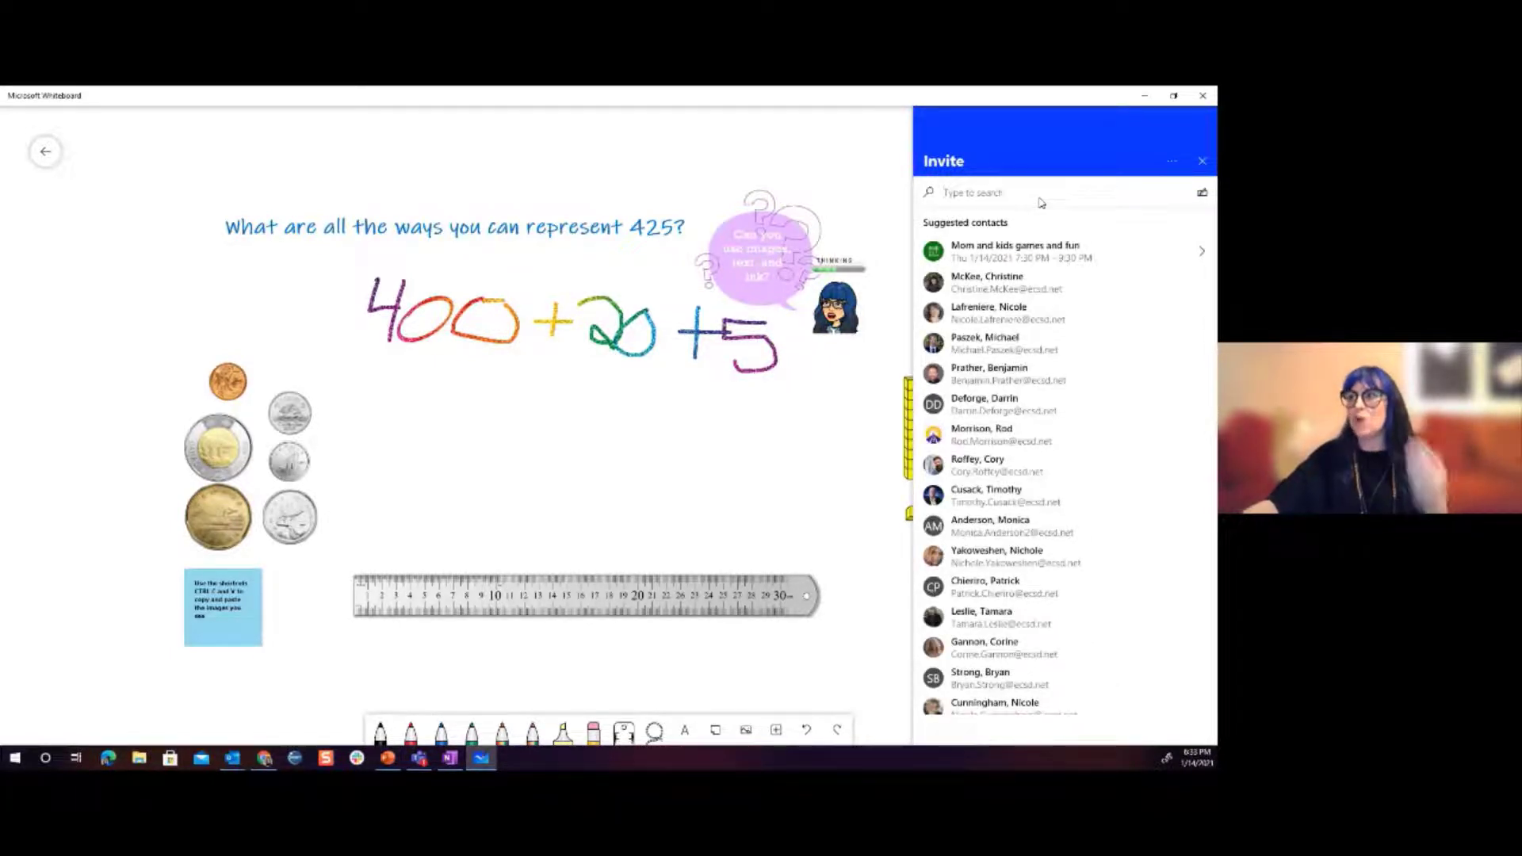
left_click(1031, 283)
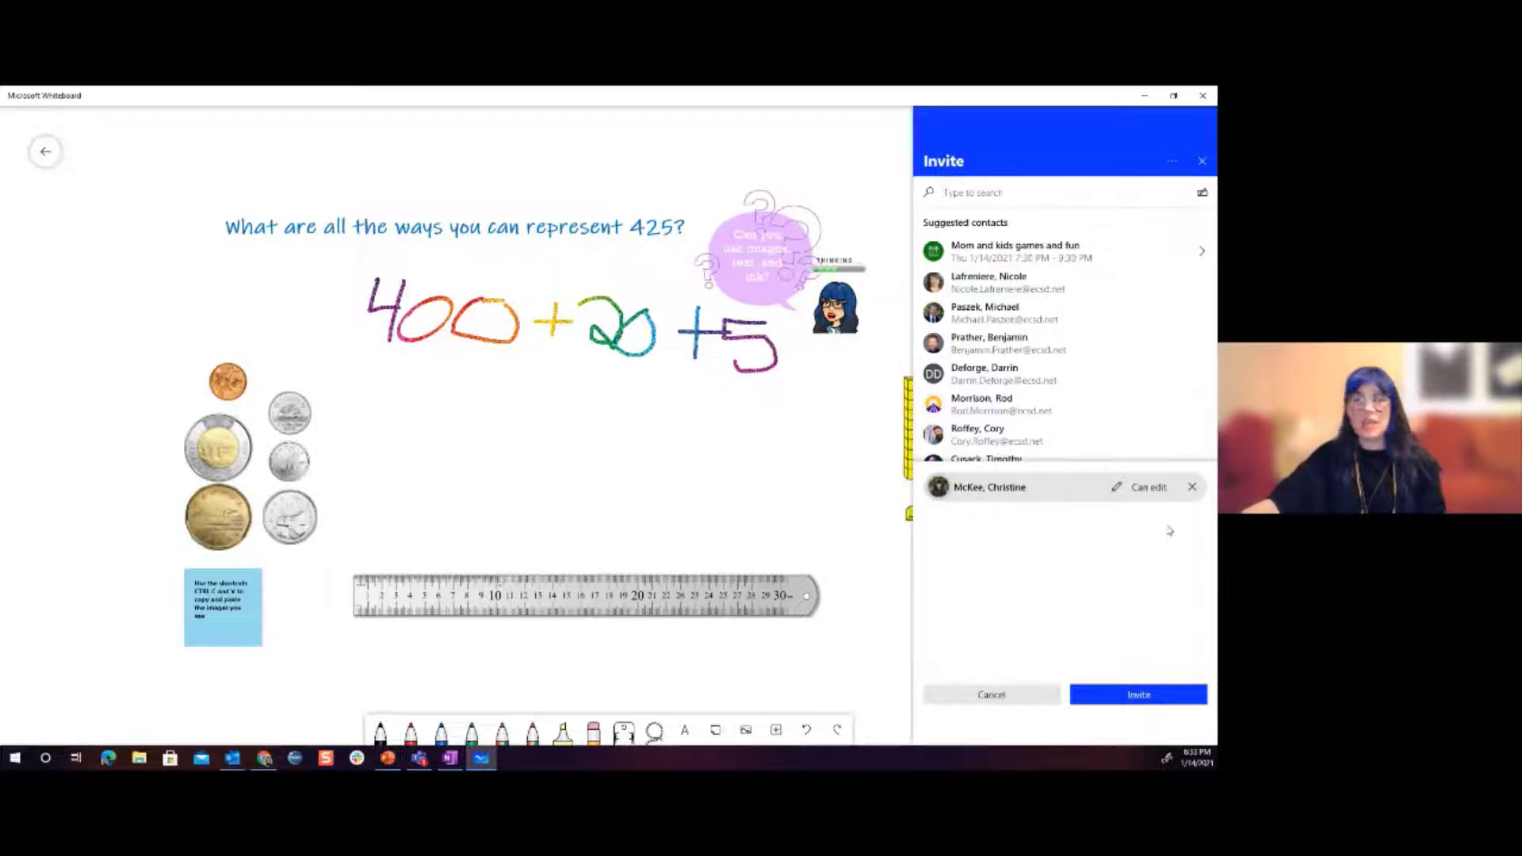
left_click(1129, 693)
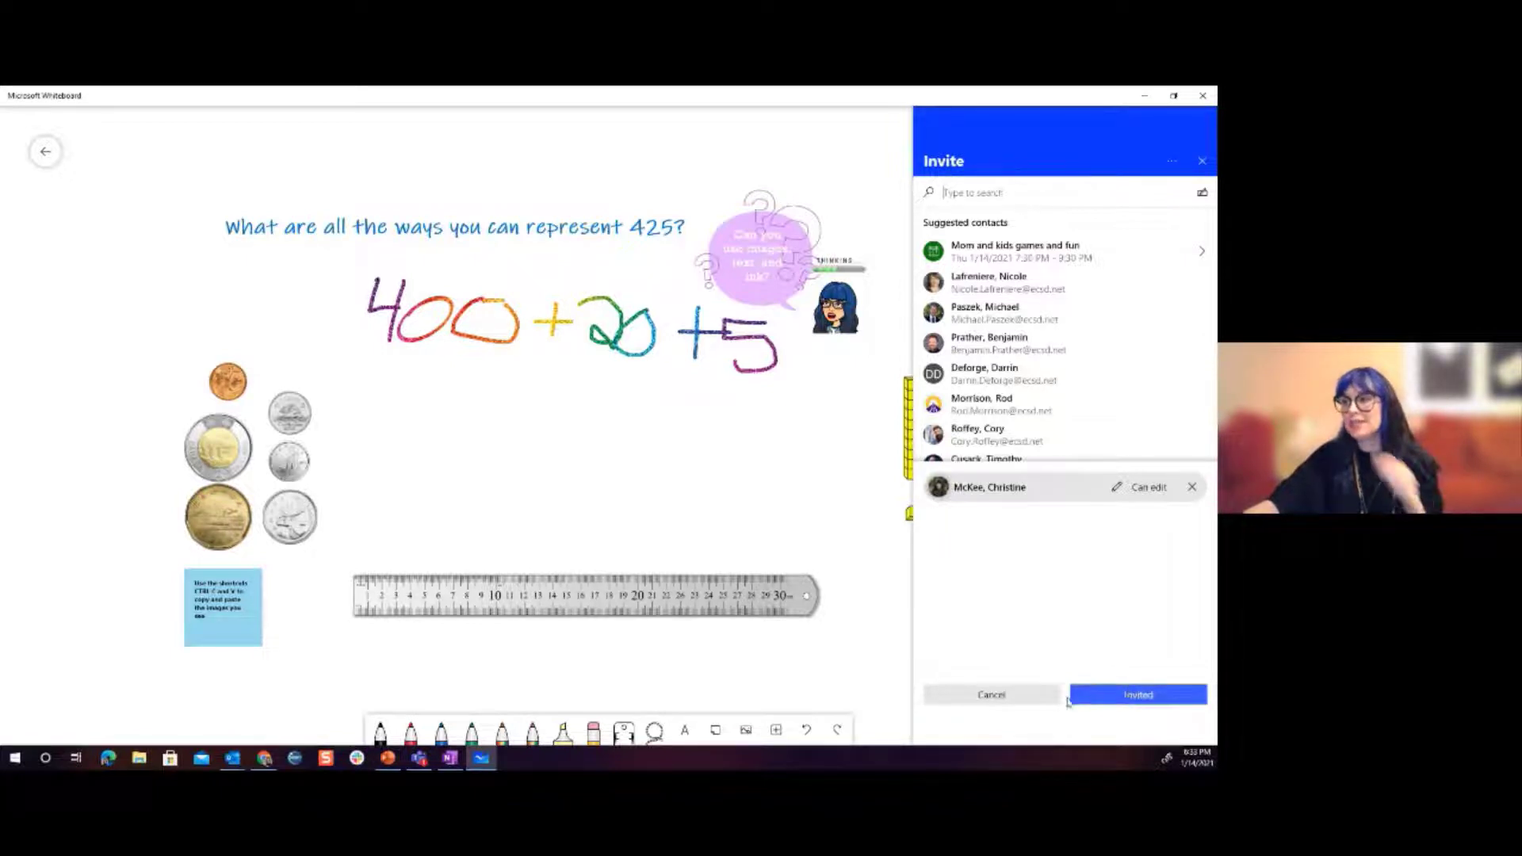
left_click(1202, 160)
left_click(1202, 159)
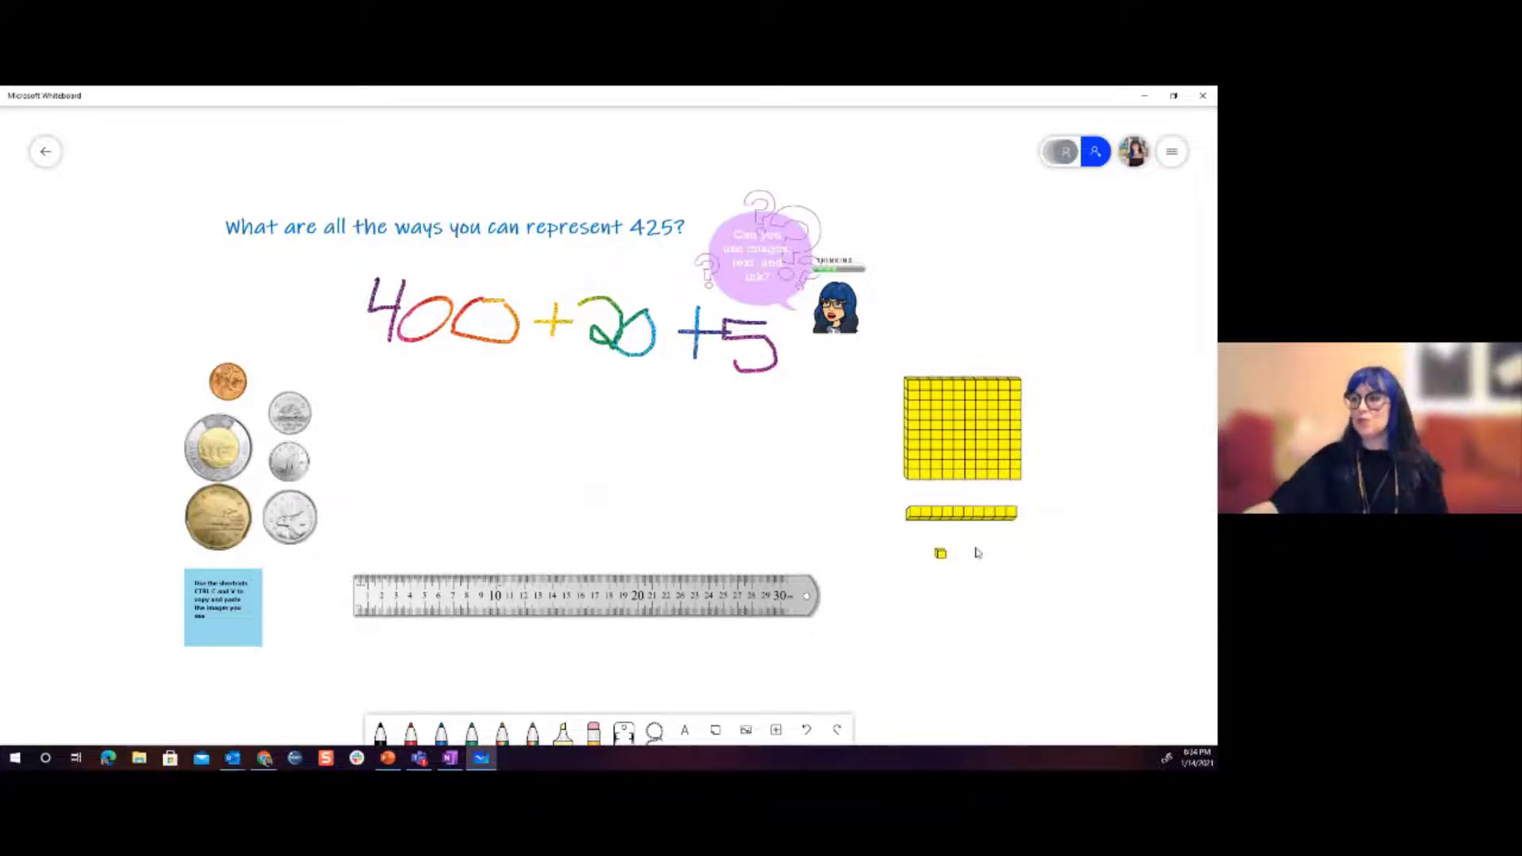
Step: Open the Insert menu, then the board Settings panel from the top-right menu
left_click(777, 730)
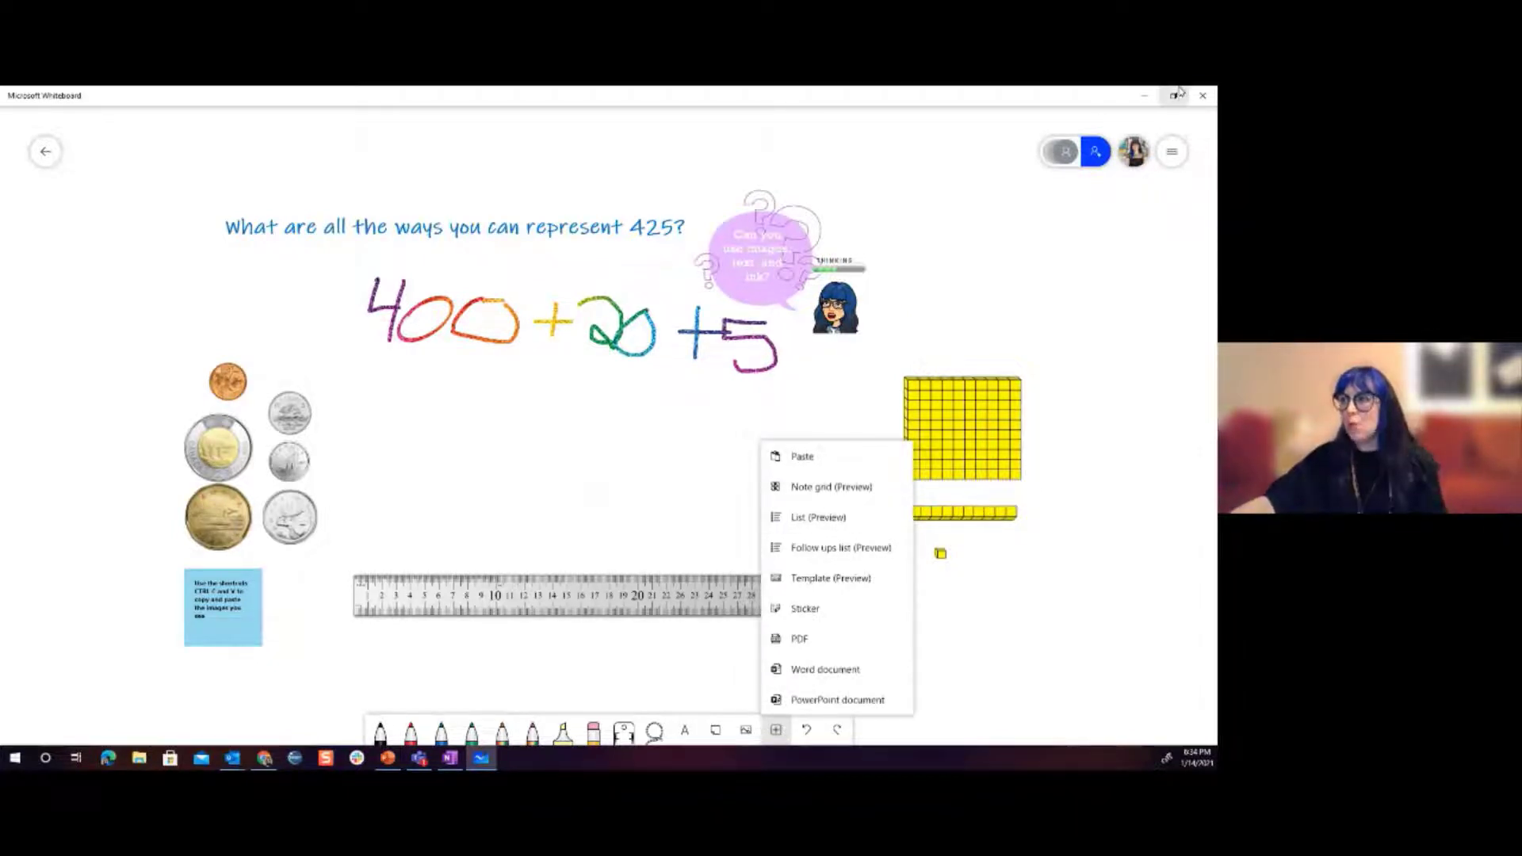
left_click(1171, 152)
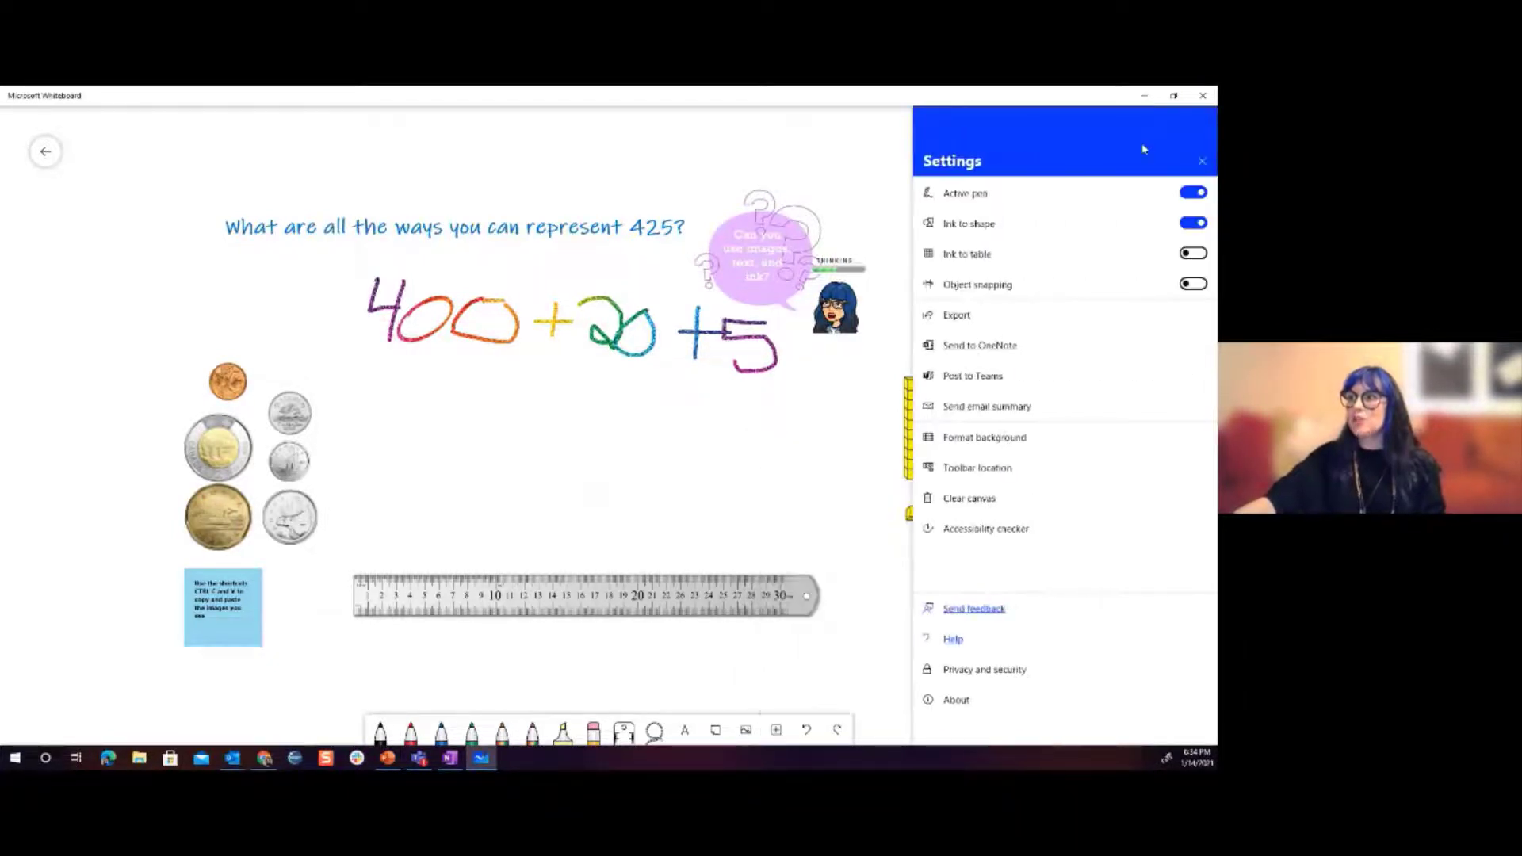
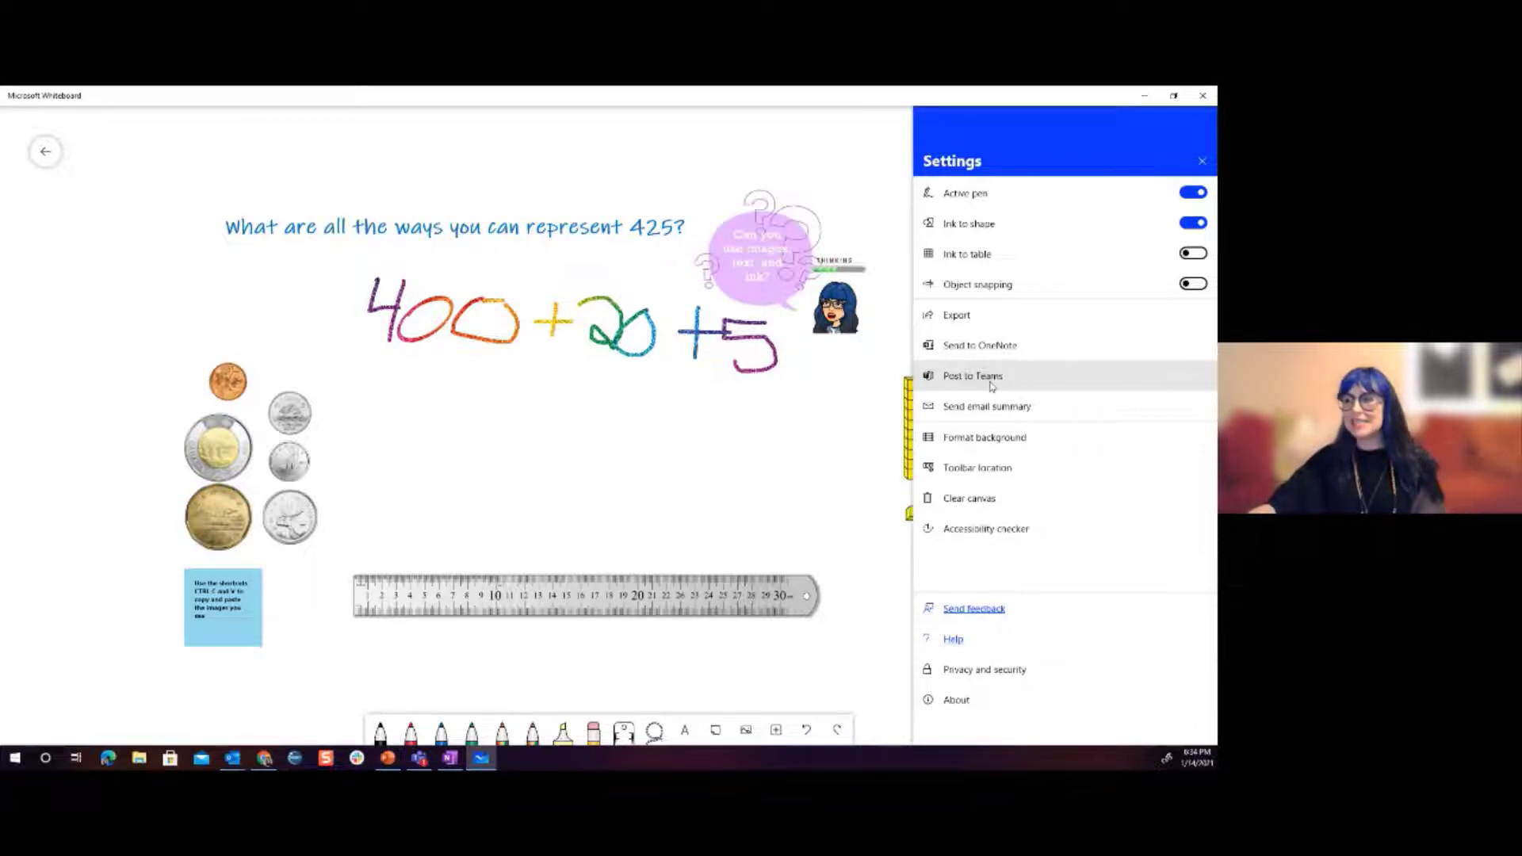
Step: Close the settings panel and look over the whole board representing 425
left_click(751, 509)
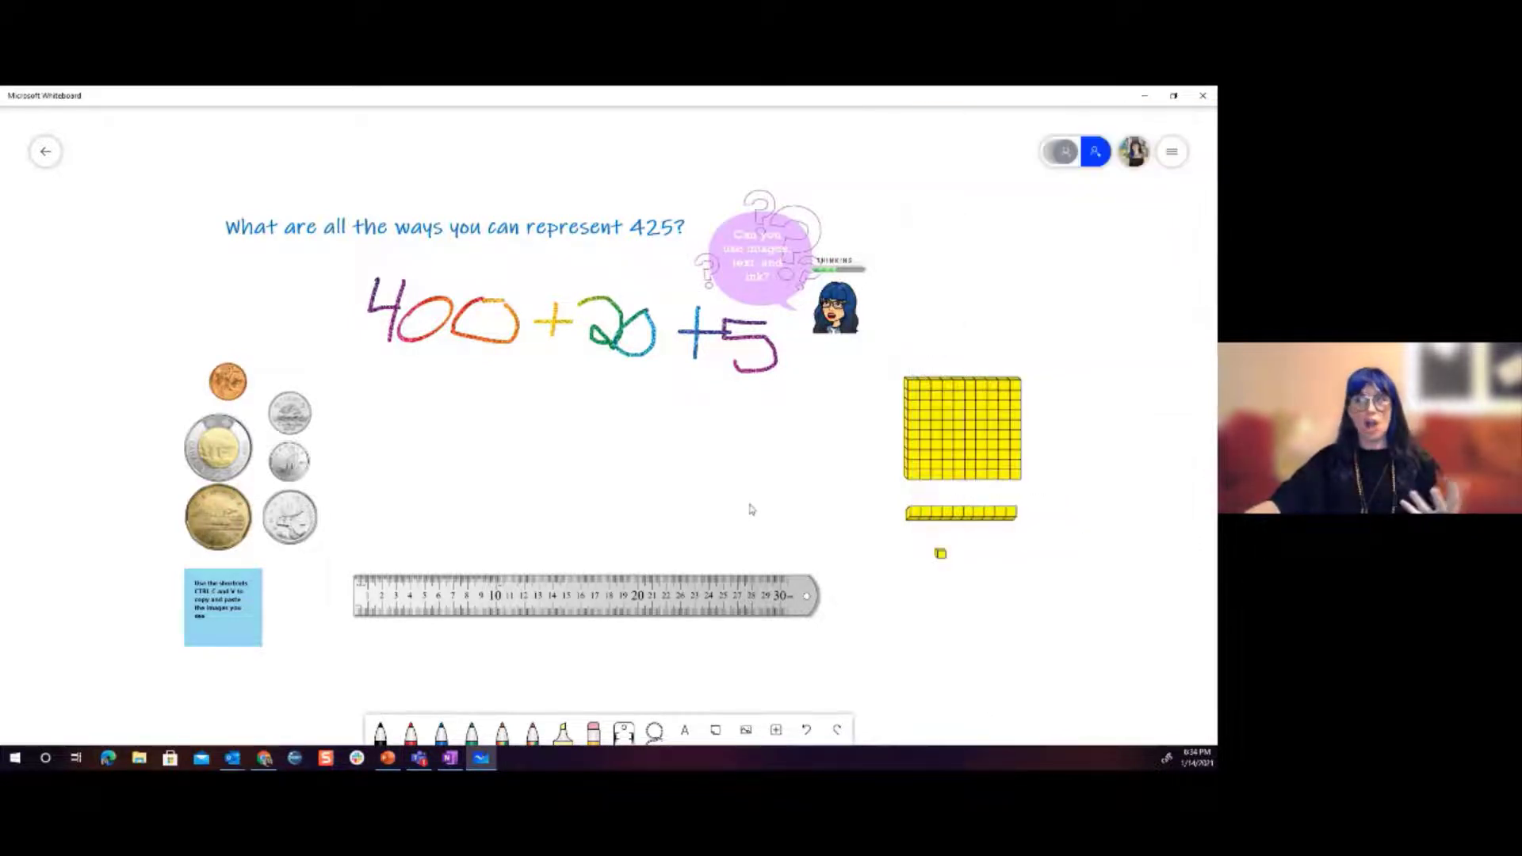
scroll(759, 498, "down", 3)
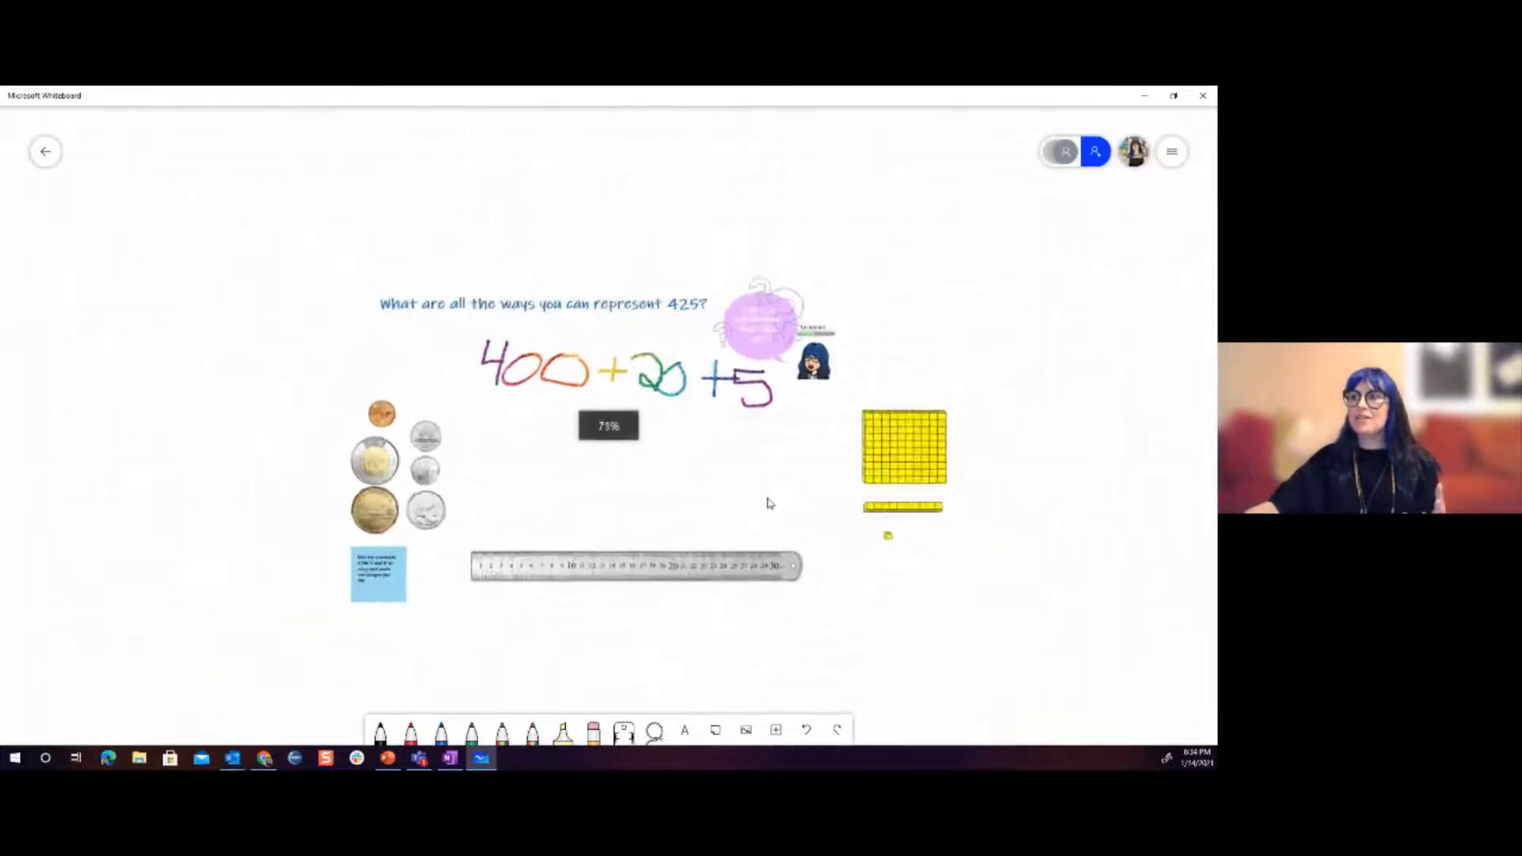
scroll(775, 511, "up", 1)
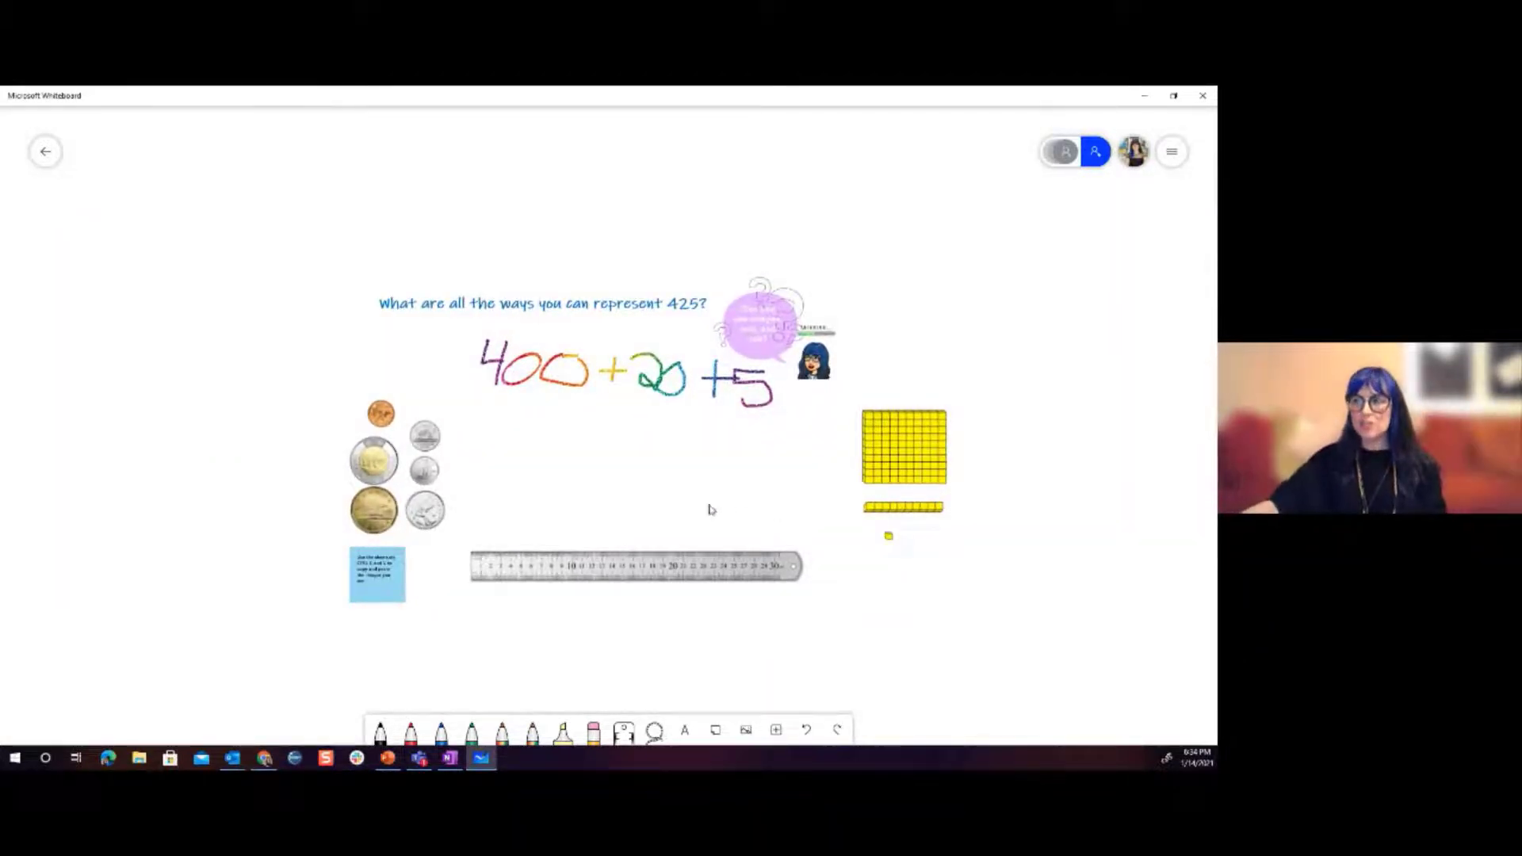
scroll(698, 508, "up", 2)
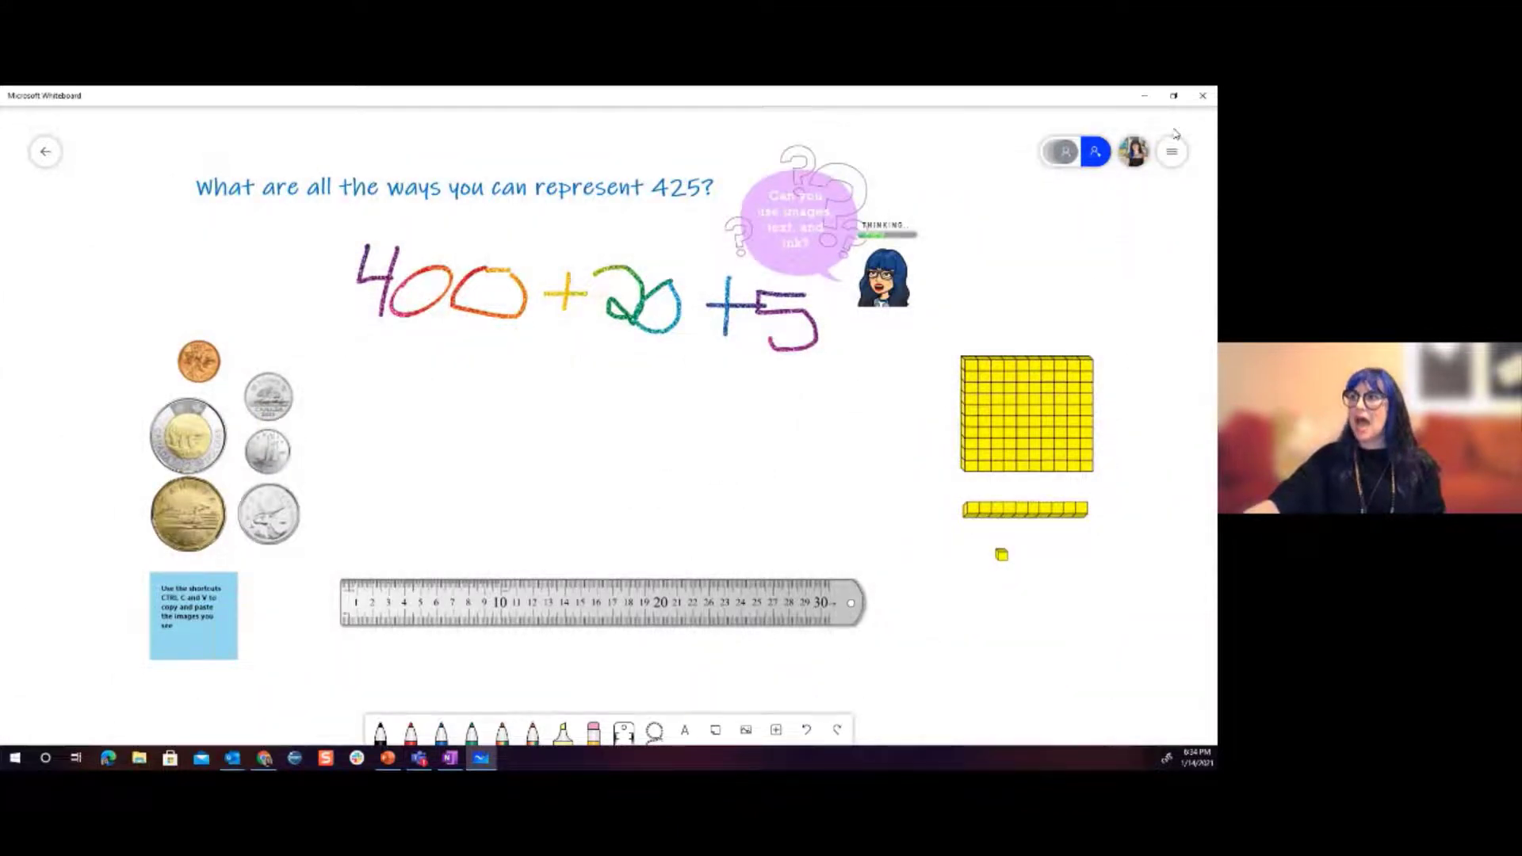
Step: Set the board background to the Square grid style and close the background options
left_click(1172, 152)
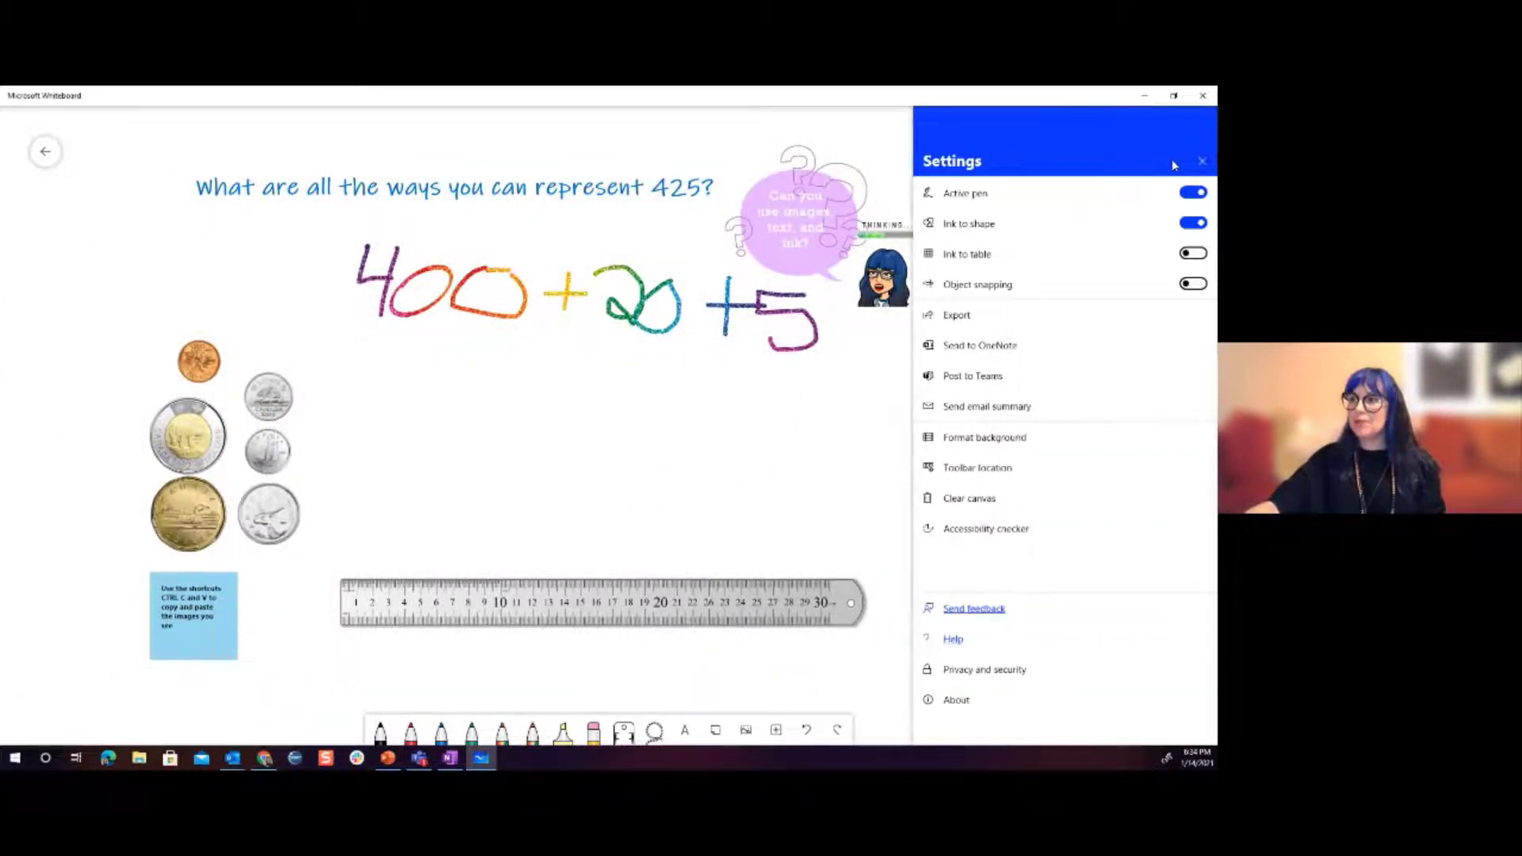
left_click(985, 438)
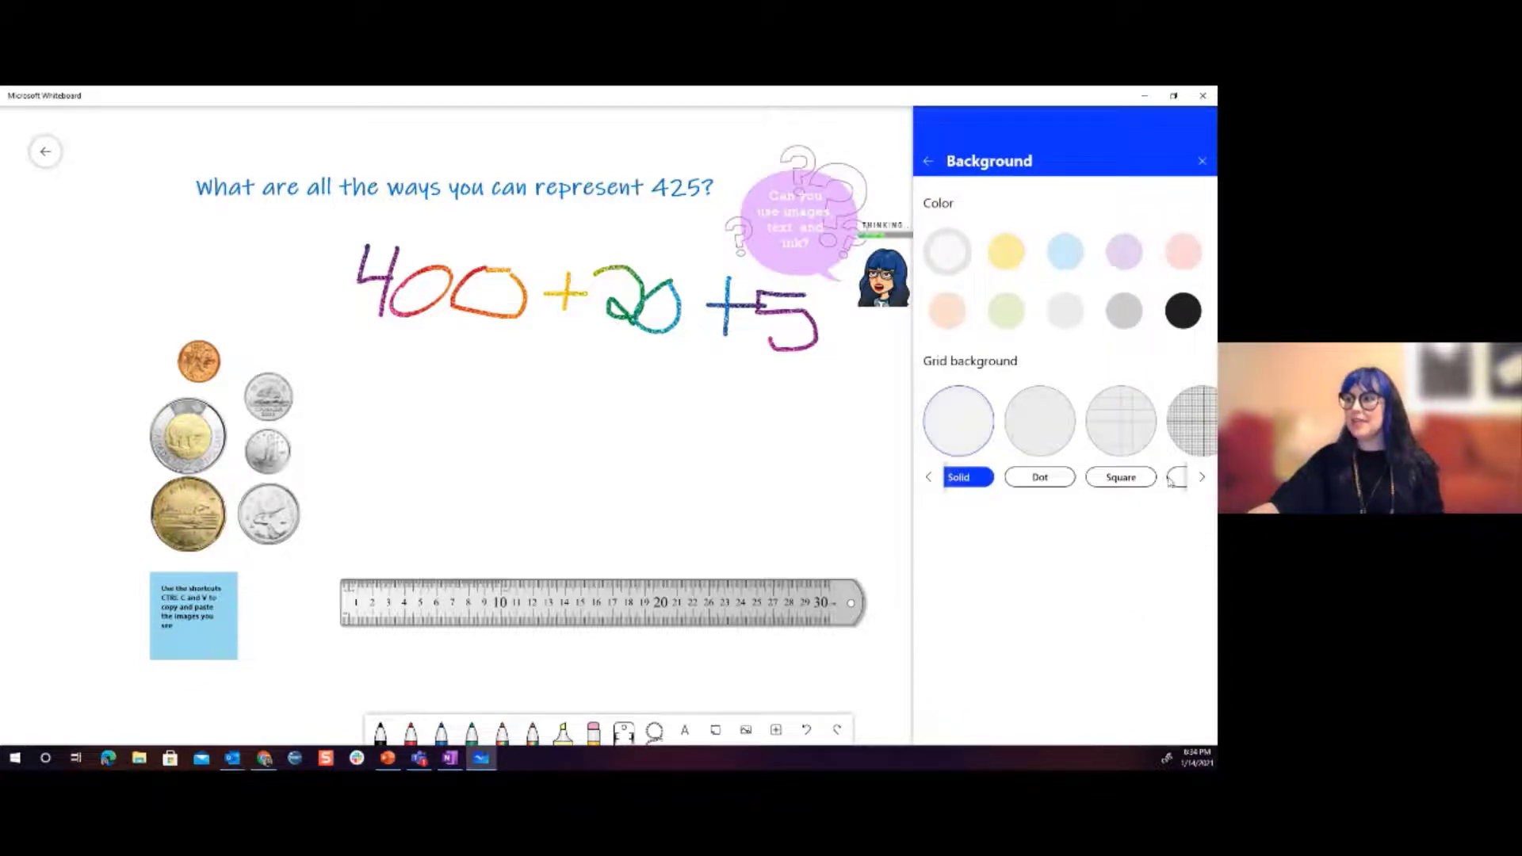
left_click(1199, 483)
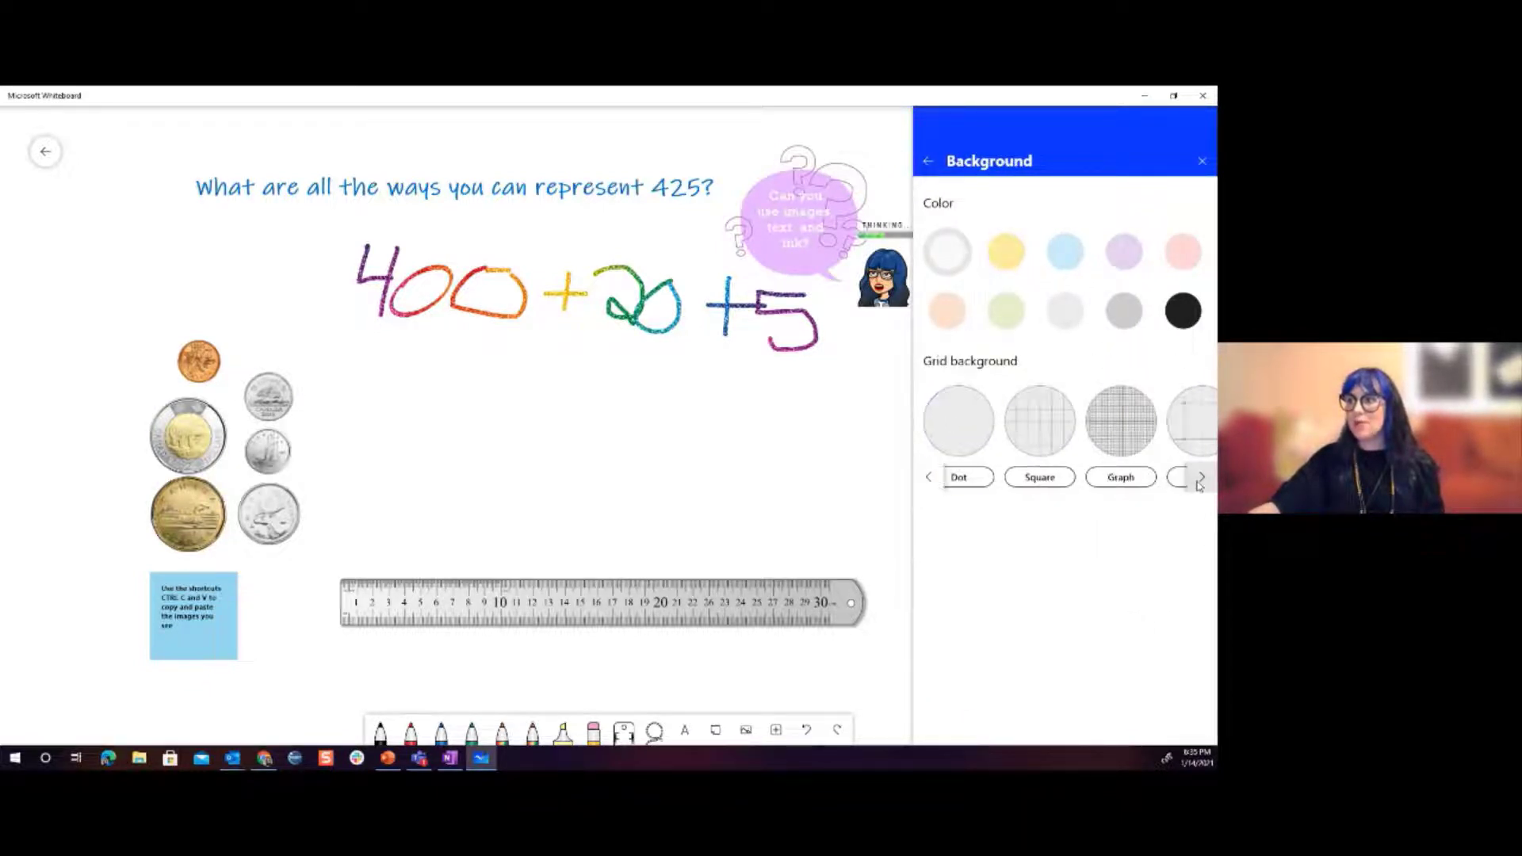
left_click(1199, 482)
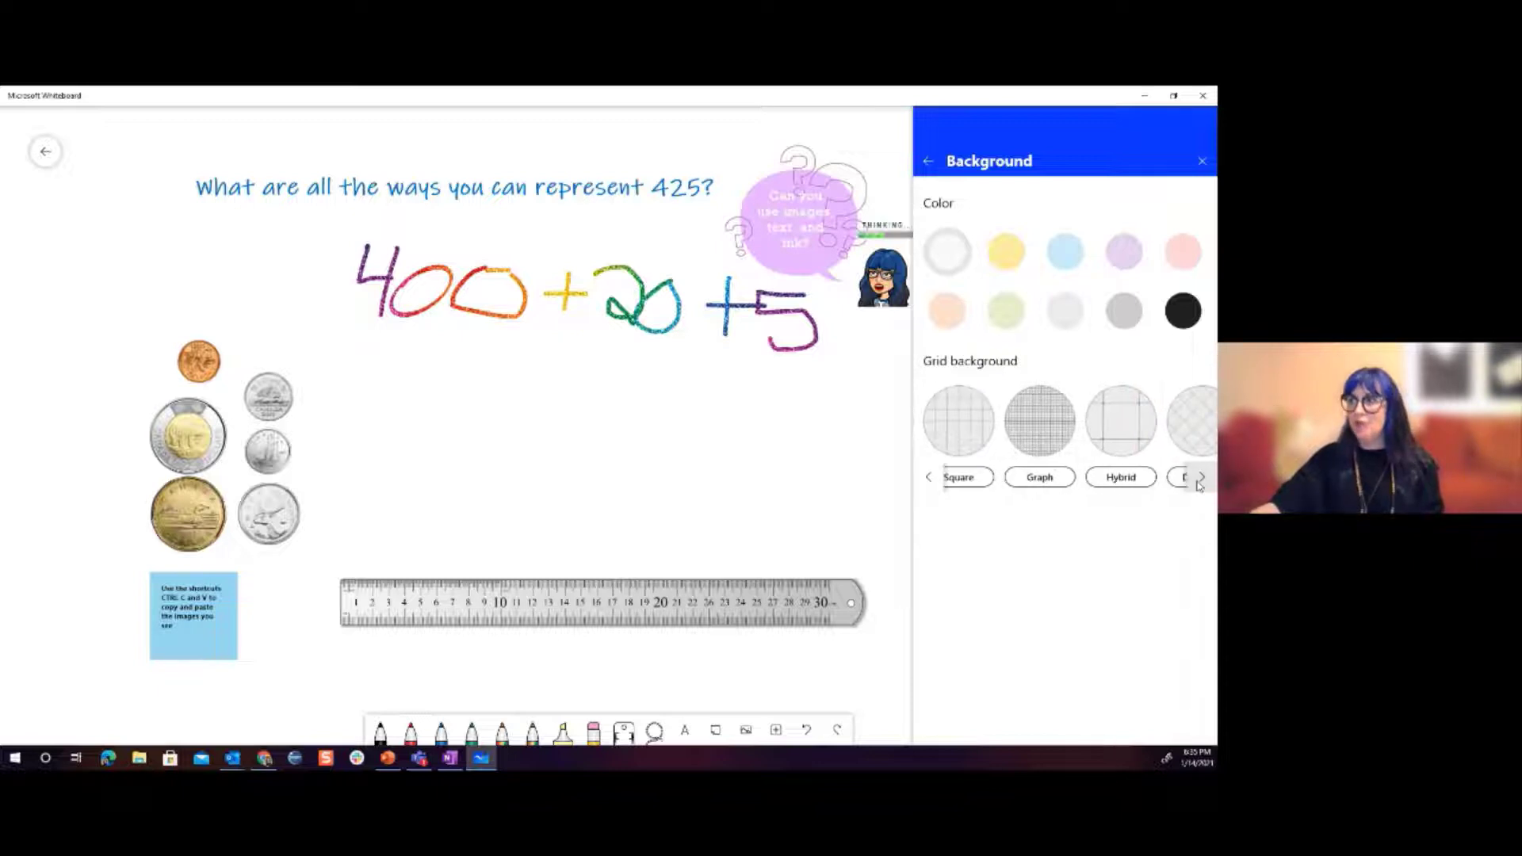
left_click(1199, 482)
left_click(1200, 482)
left_click(1199, 482)
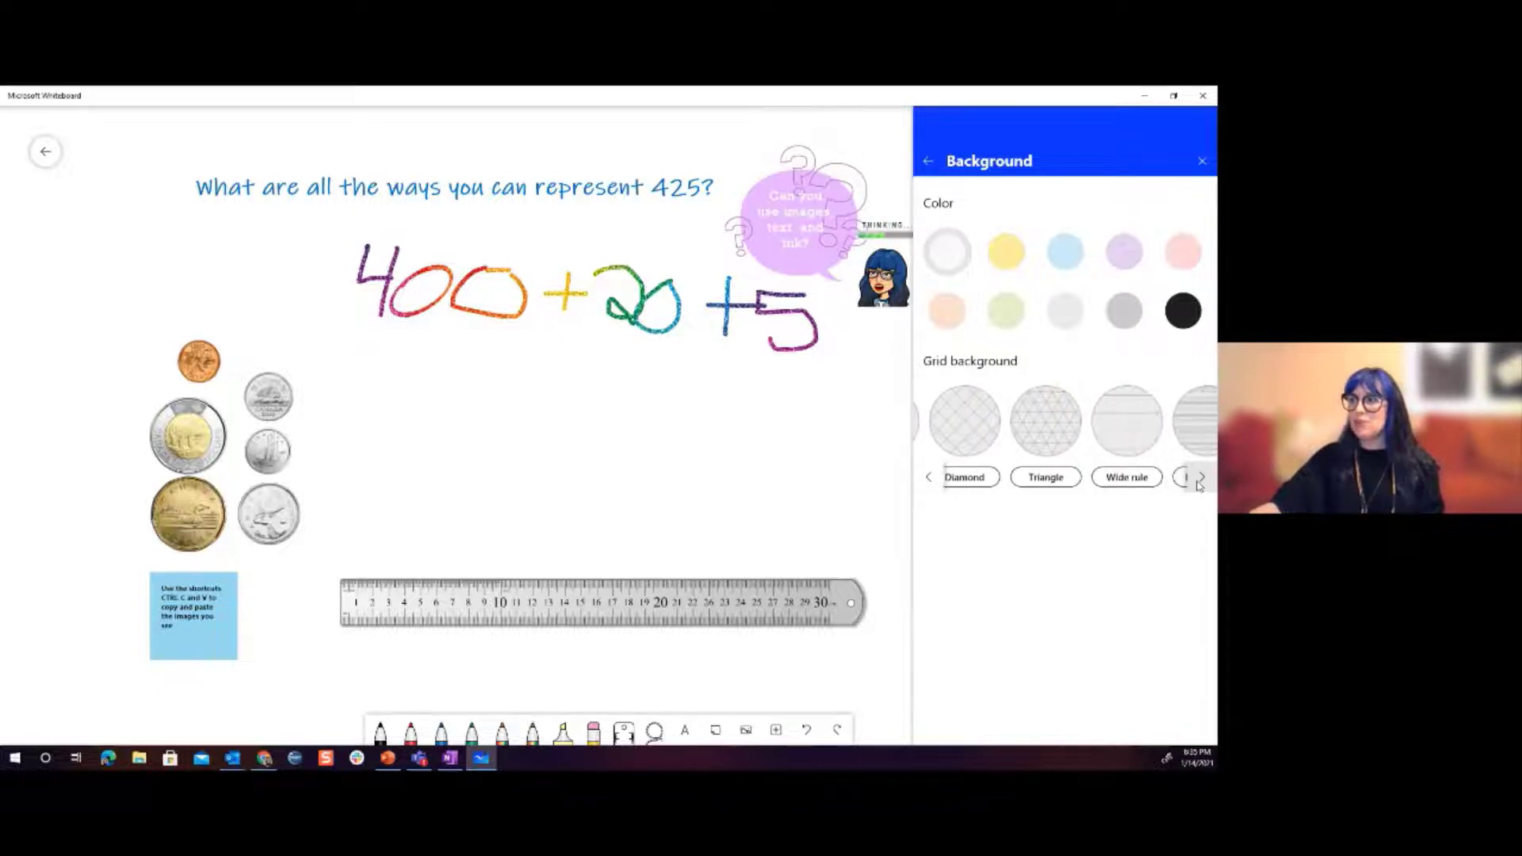
left_click(1200, 483)
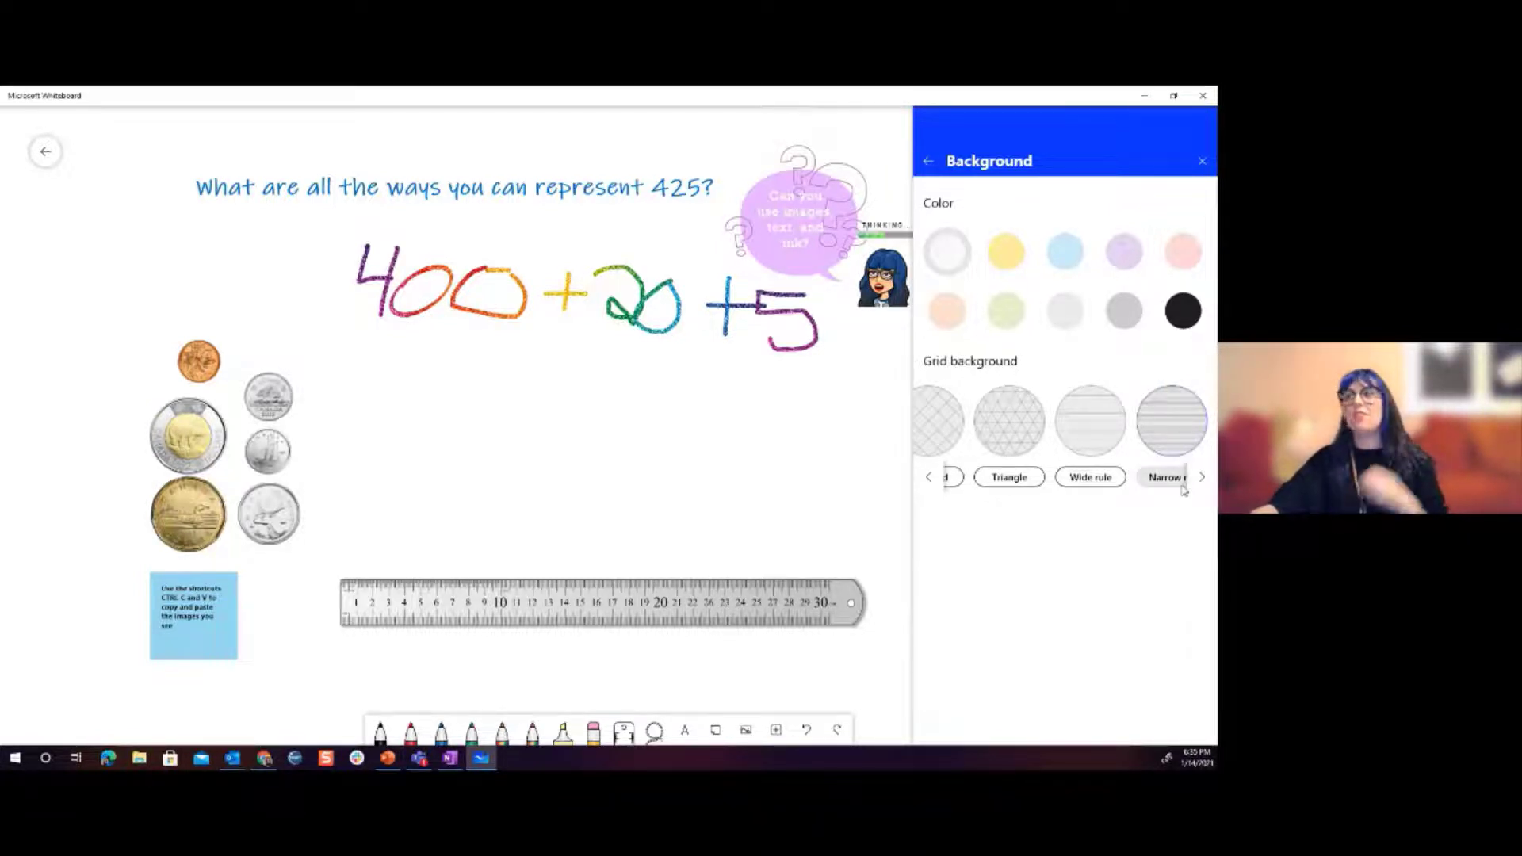
left_click(931, 479)
left_click(930, 478)
left_click(930, 477)
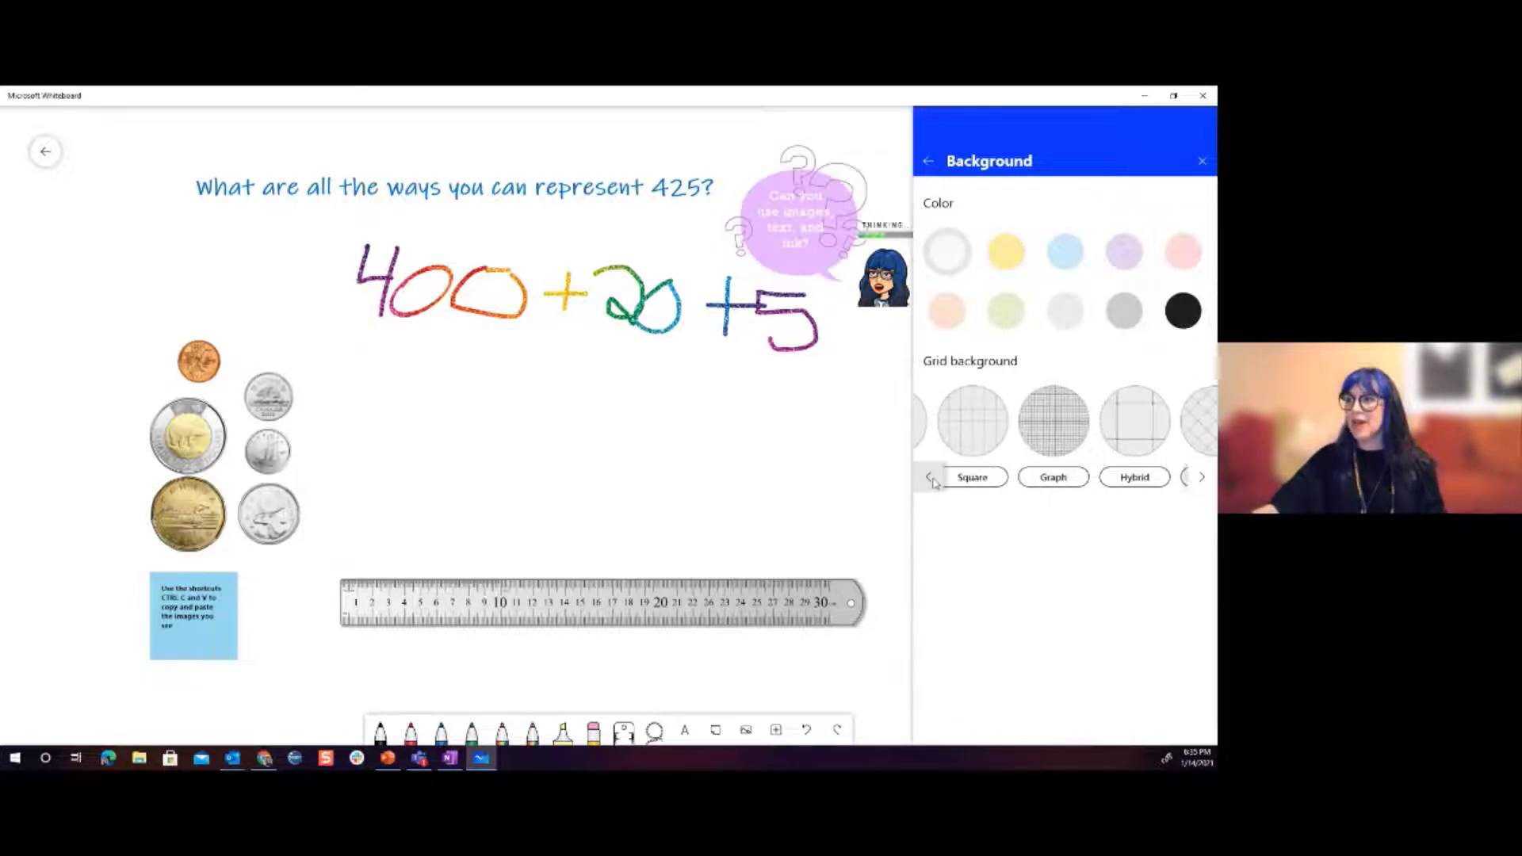
left_click(930, 477)
left_click(1053, 427)
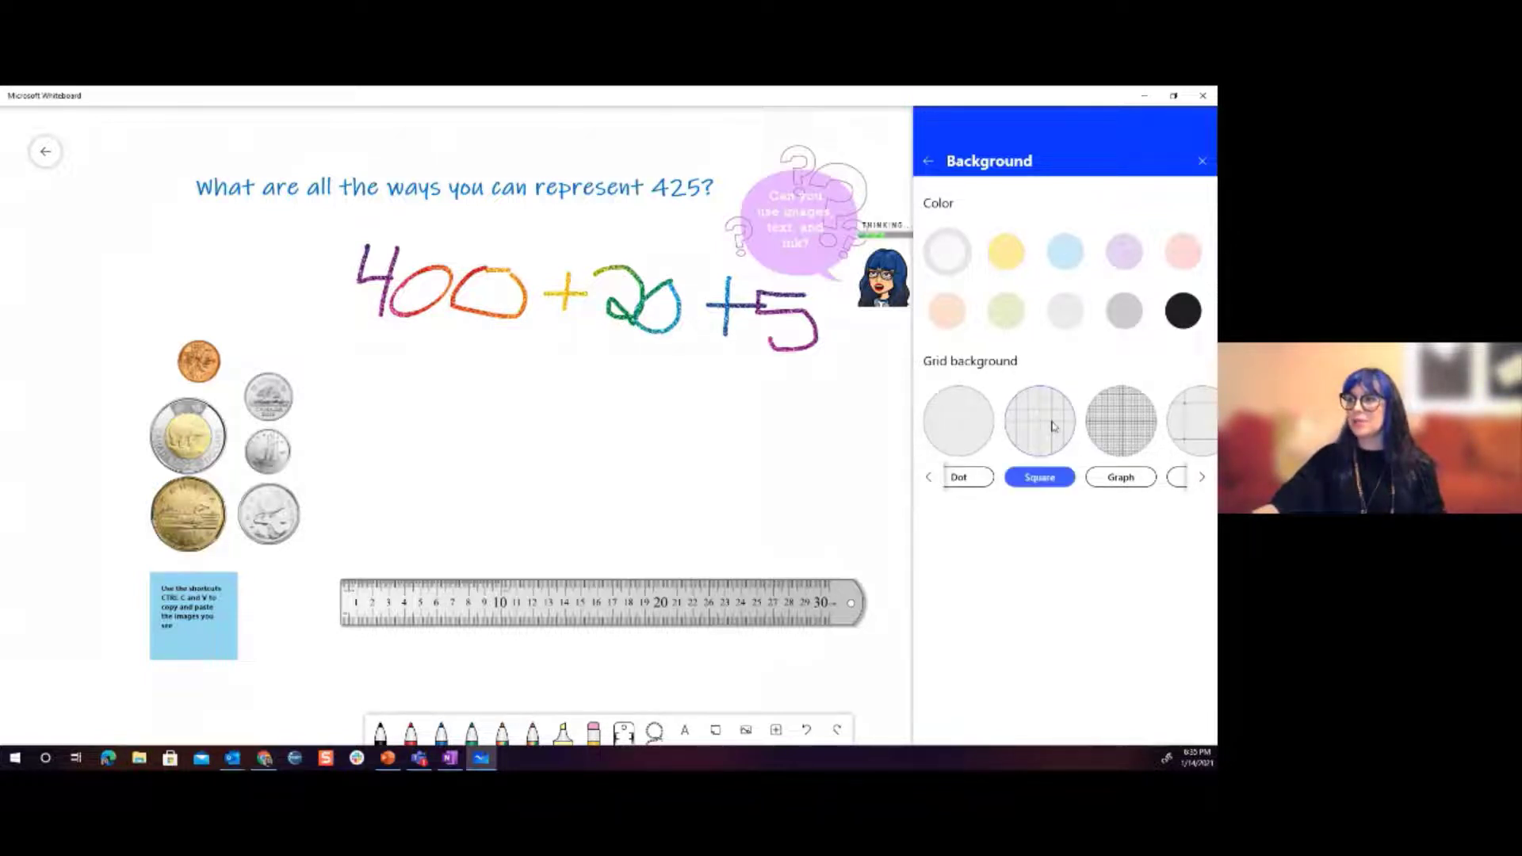
left_click(1202, 161)
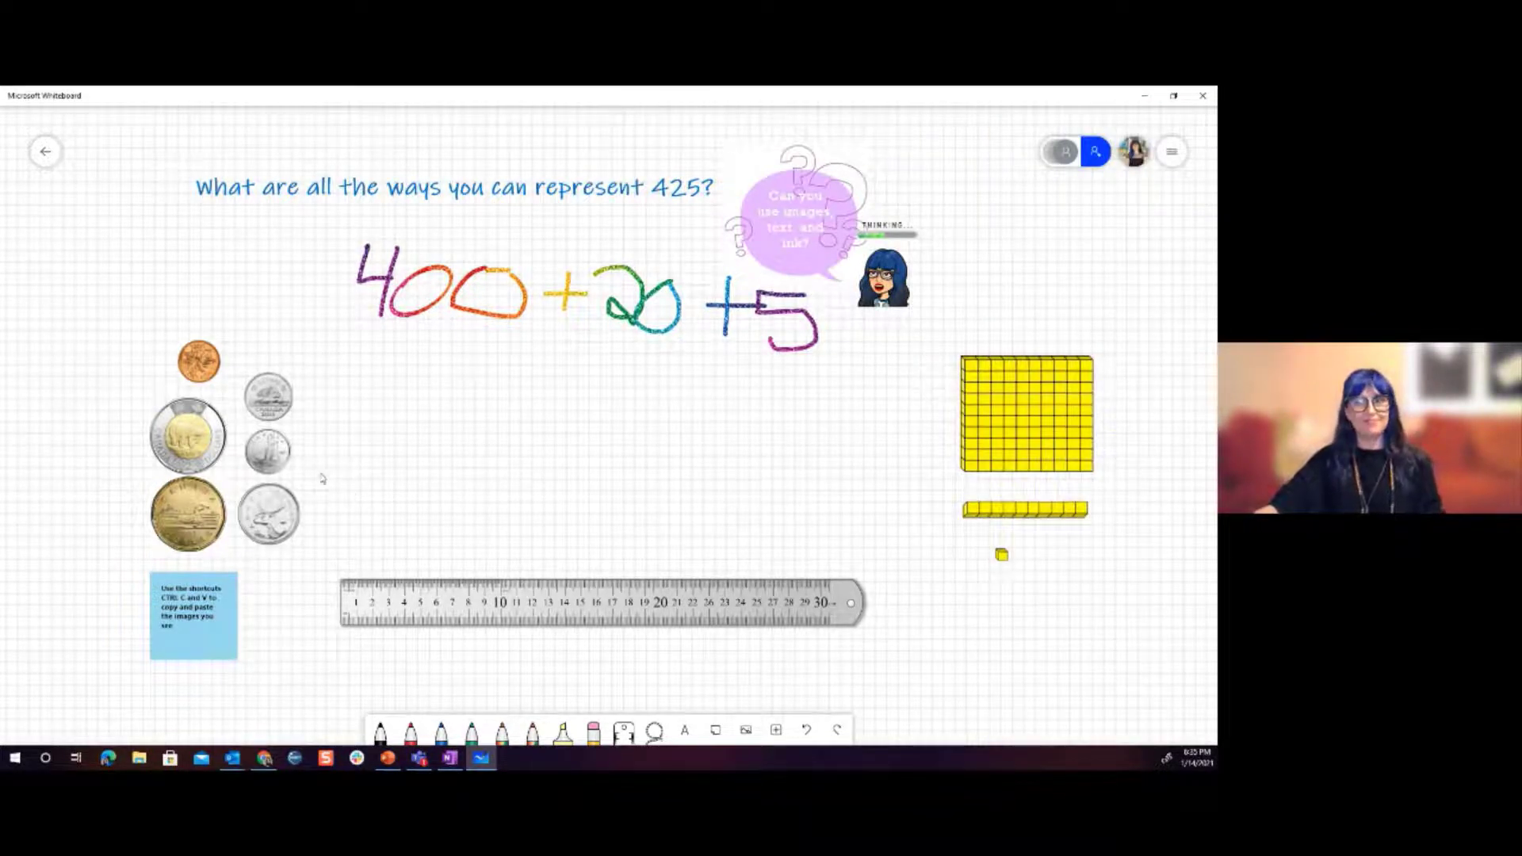
Step: Open the Brain Dump board, duplicate the pink Name sticky note beside the original, and return to the gallery
left_click(45, 151)
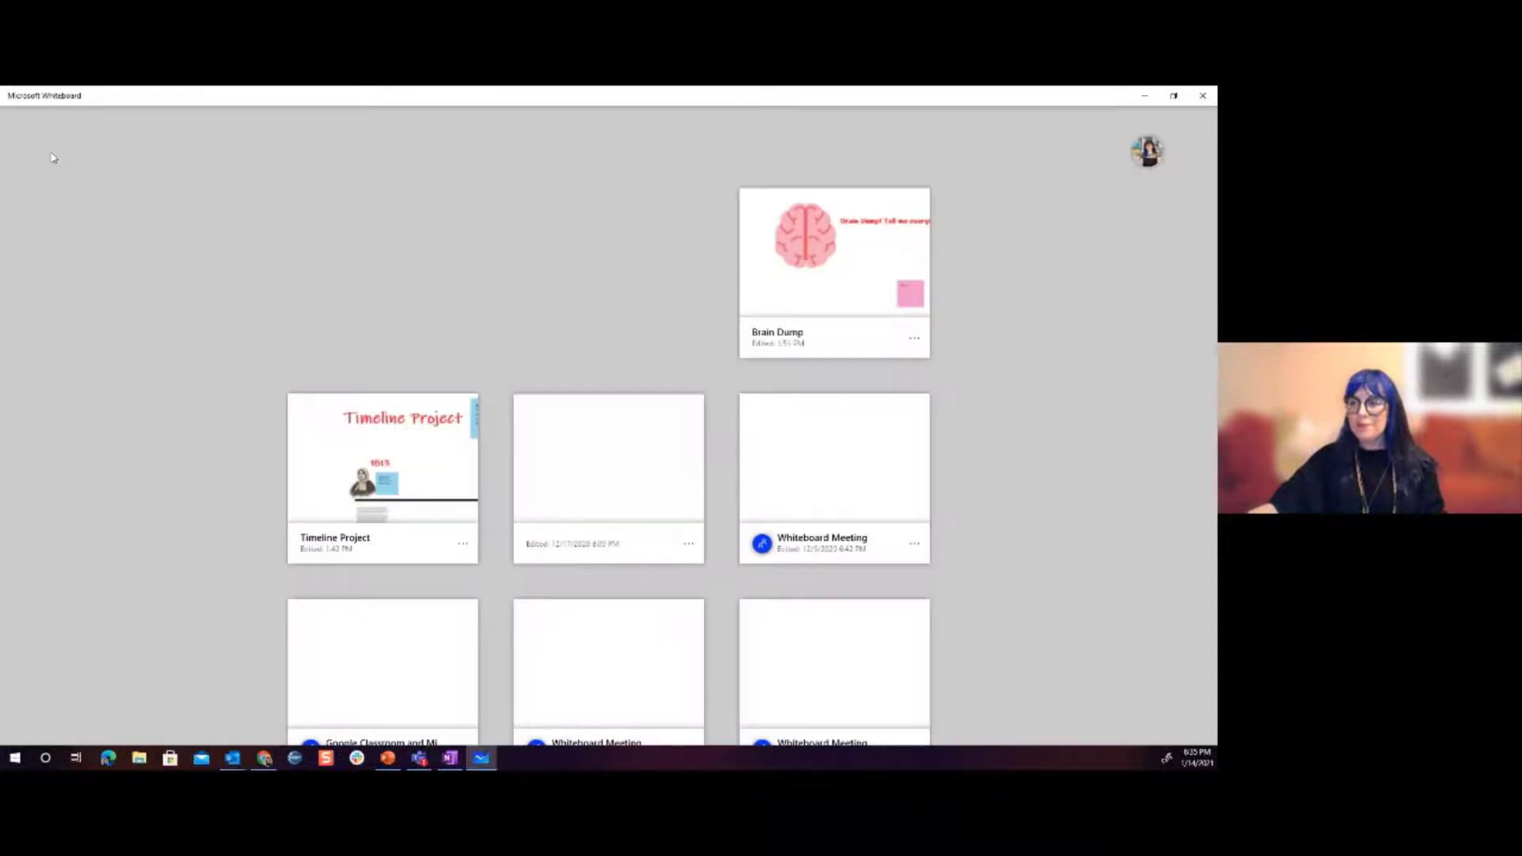
left_click(796, 281)
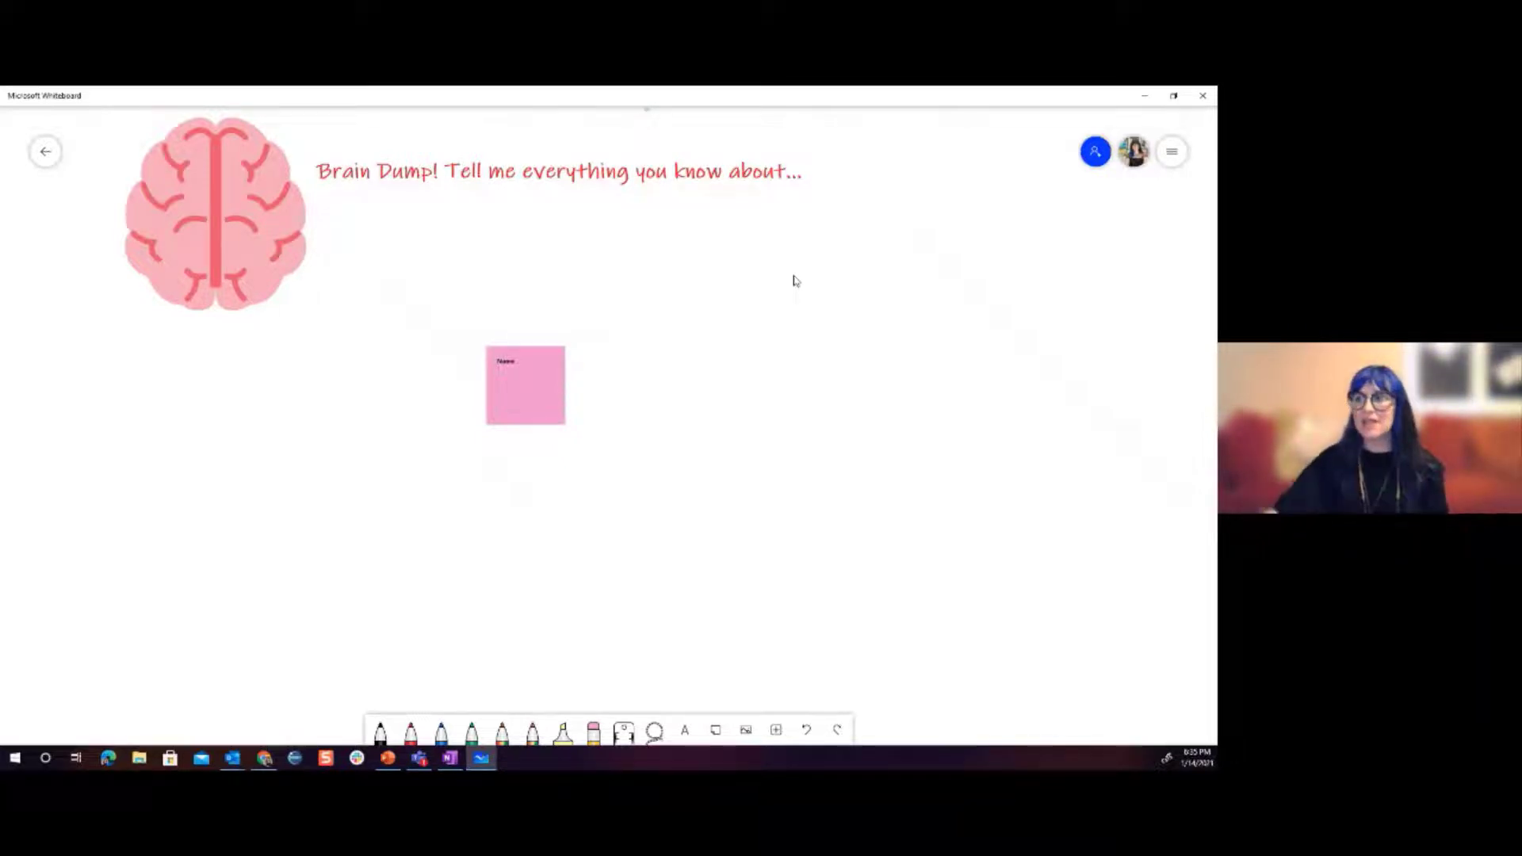
key("ctrl+v")
left_click_drag(636, 363, 715, 349)
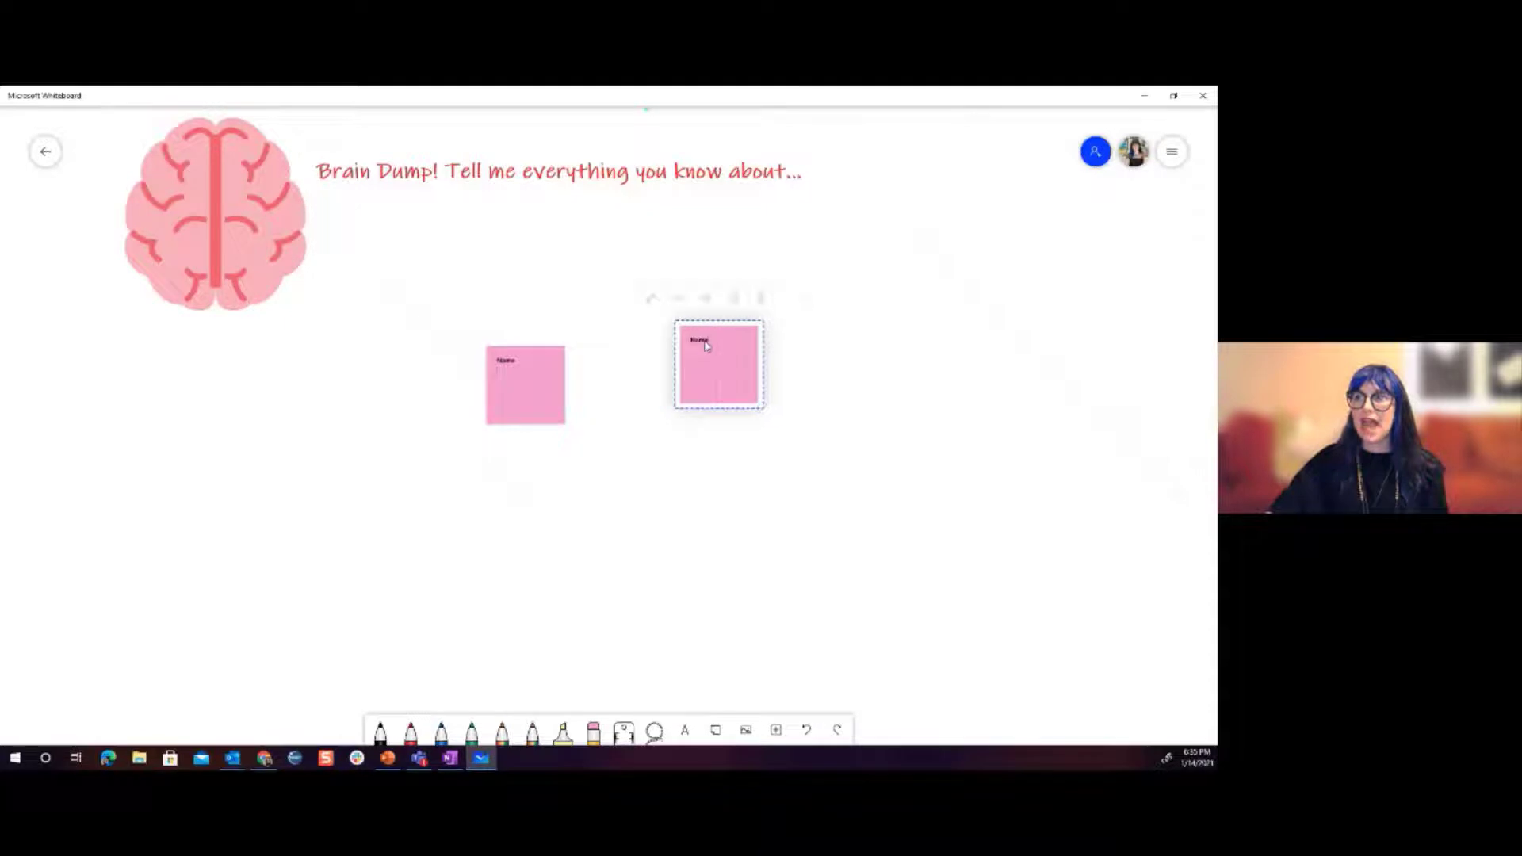
left_click(712, 347)
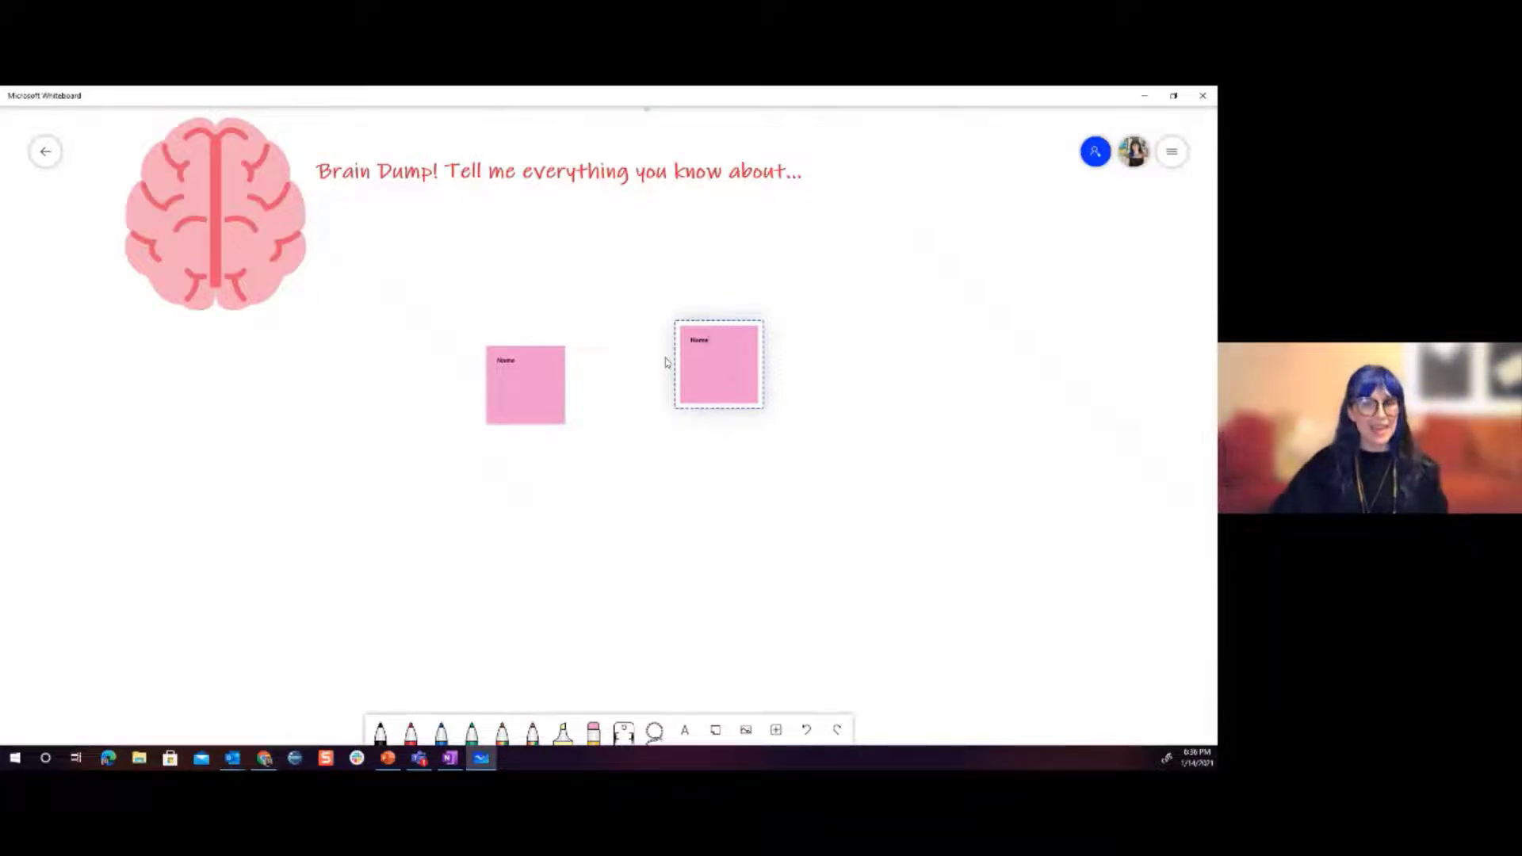
left_click(45, 151)
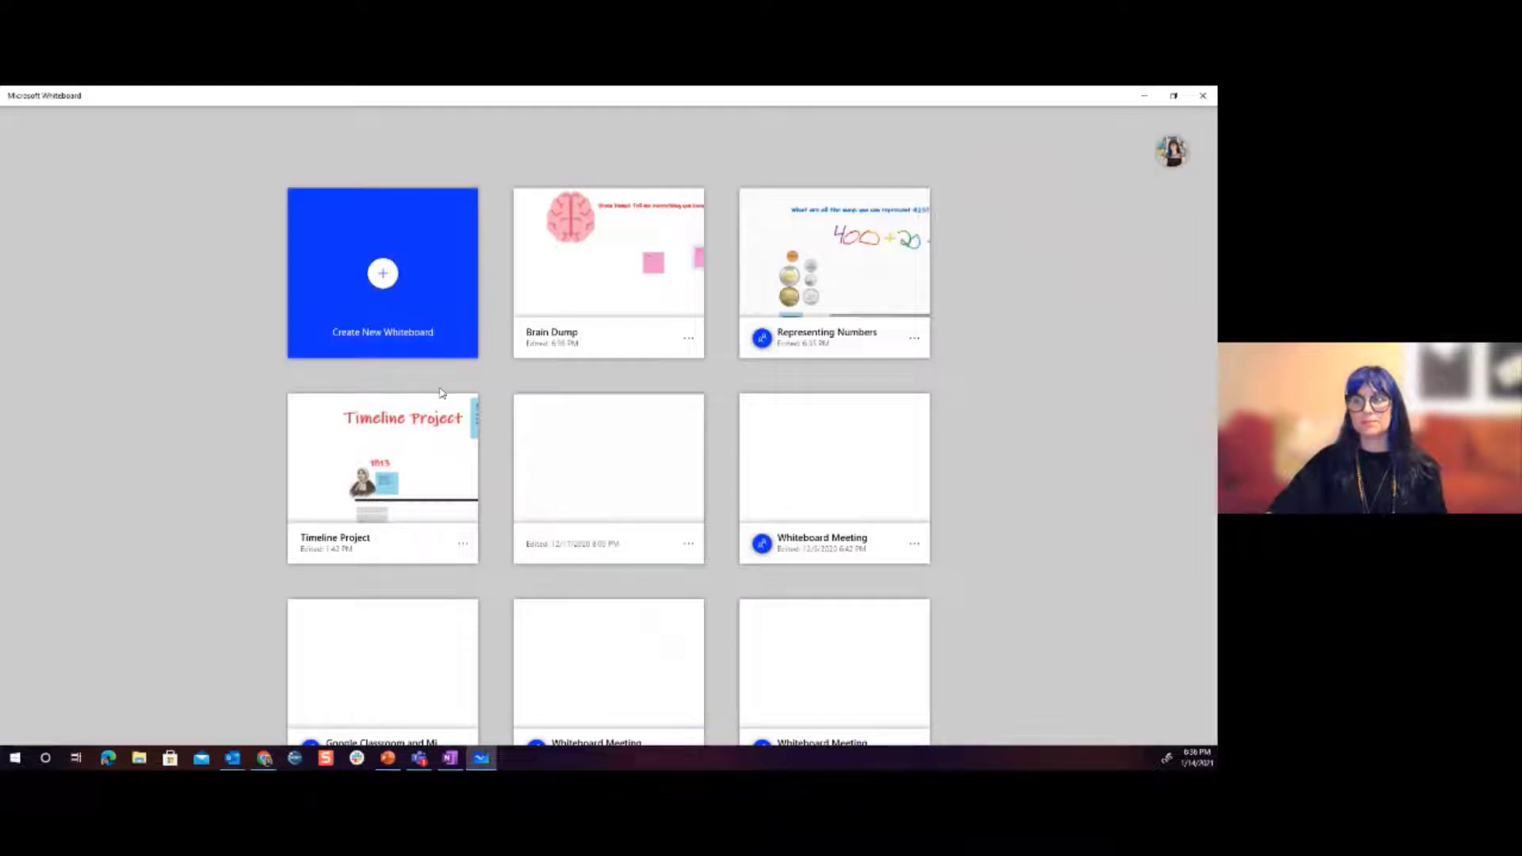
Step: Open the Timeline Project board from the Whiteboard gallery
left_click(420, 450)
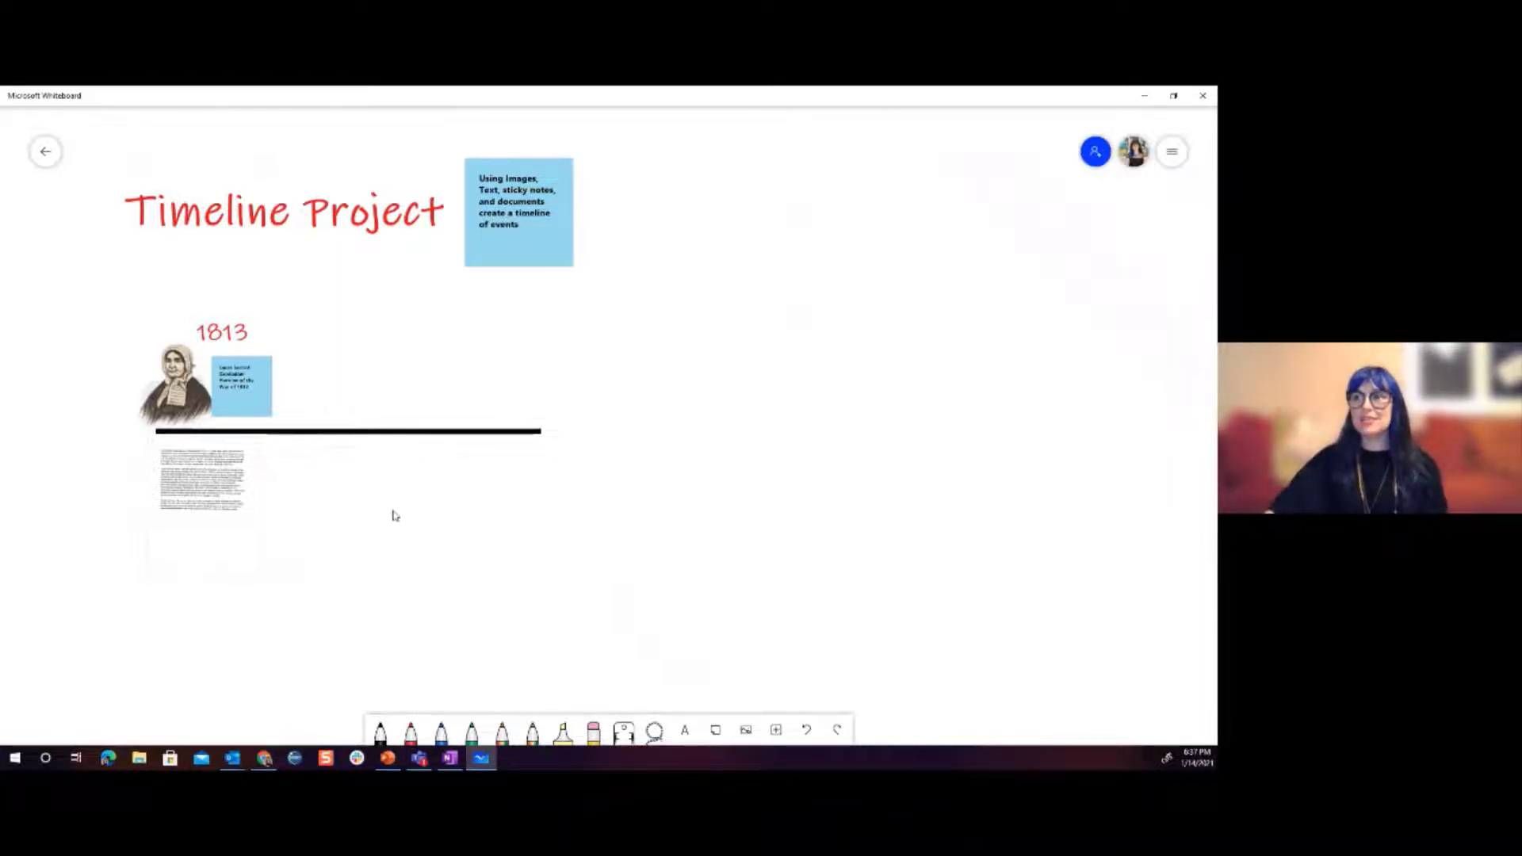
Step: Scroll around the Timeline Project board and glance at the insert menu before dismissing it
scroll(396, 515, "up", 2)
scroll(396, 516, "up", 1)
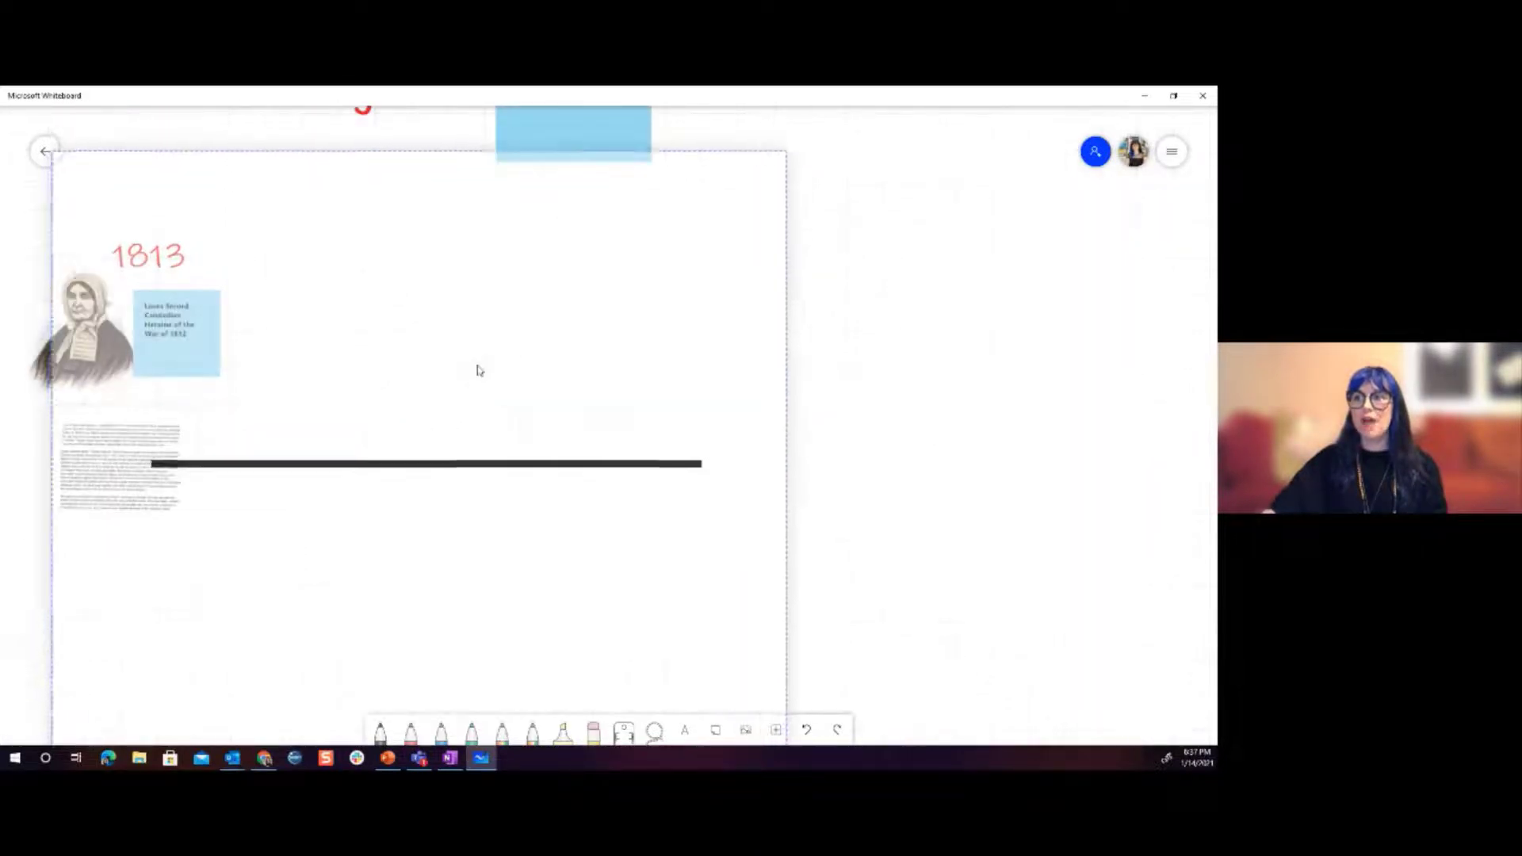
scroll(768, 383, "up", 3)
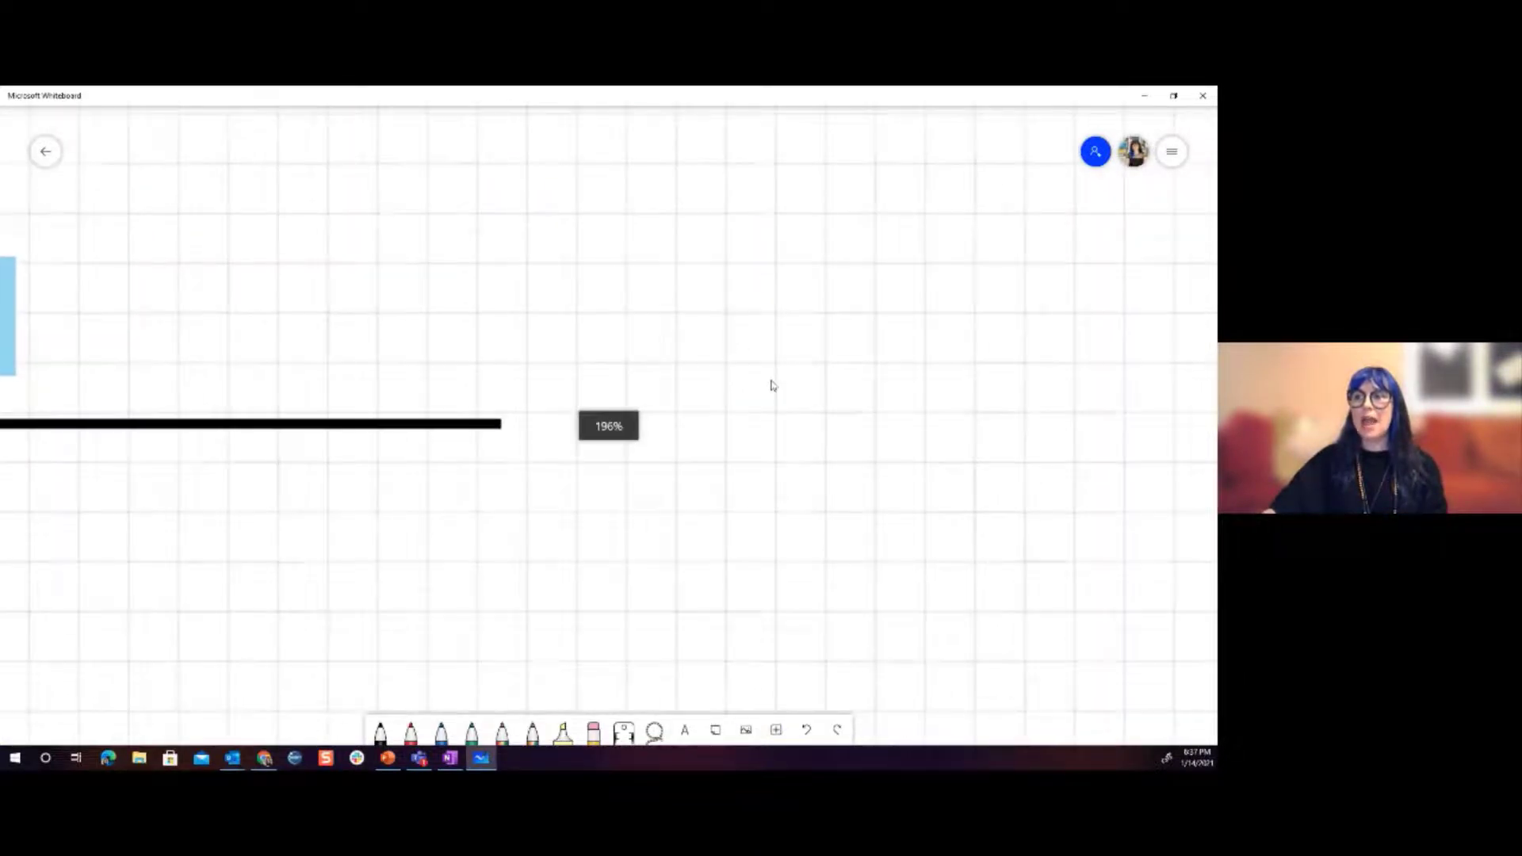
scroll(773, 412, "down", 5)
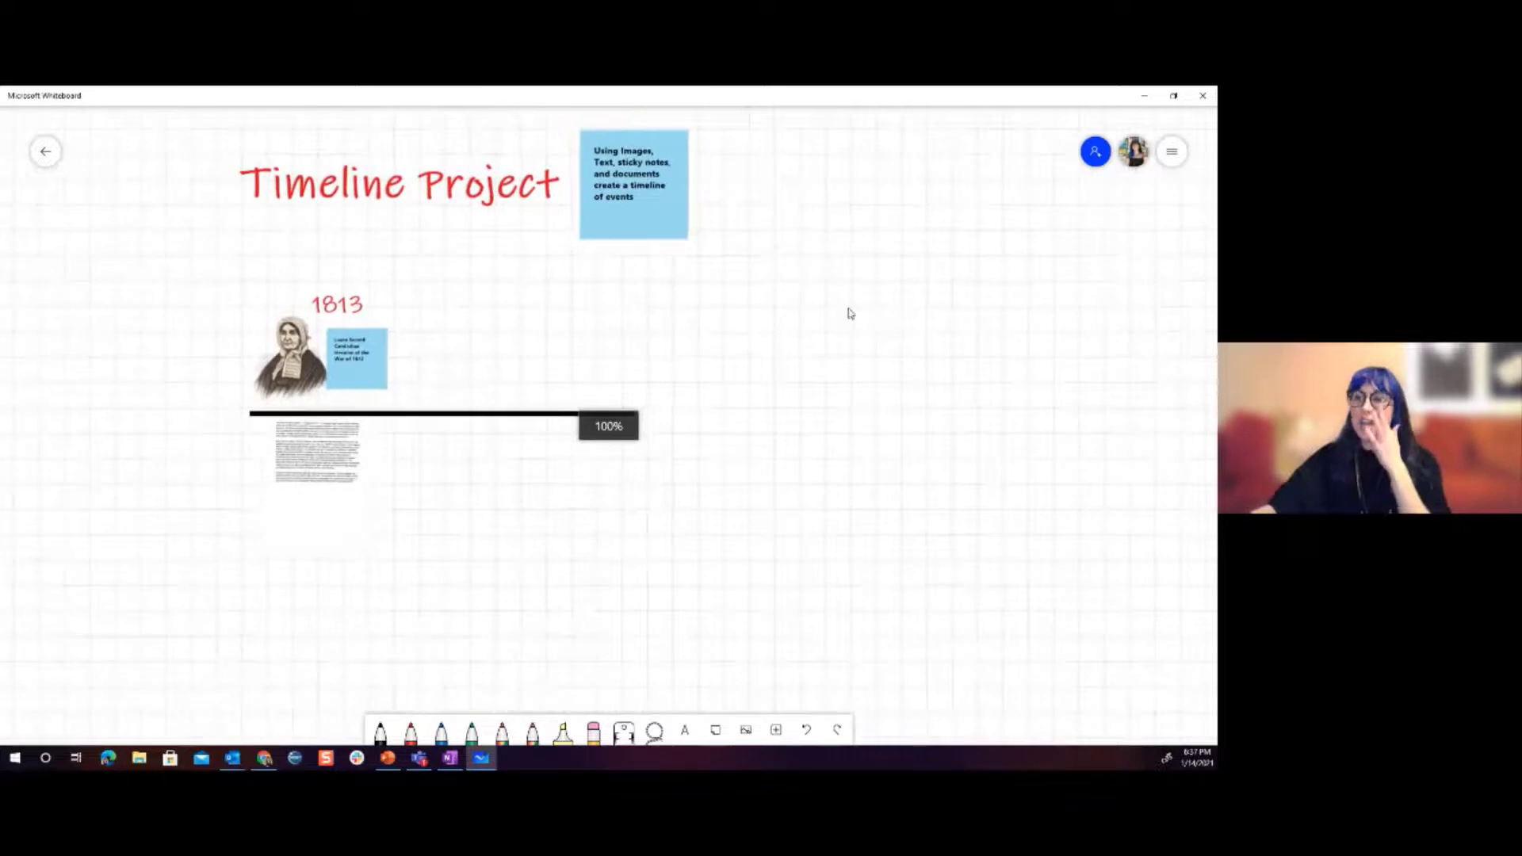
scroll(876, 428, "up", 2)
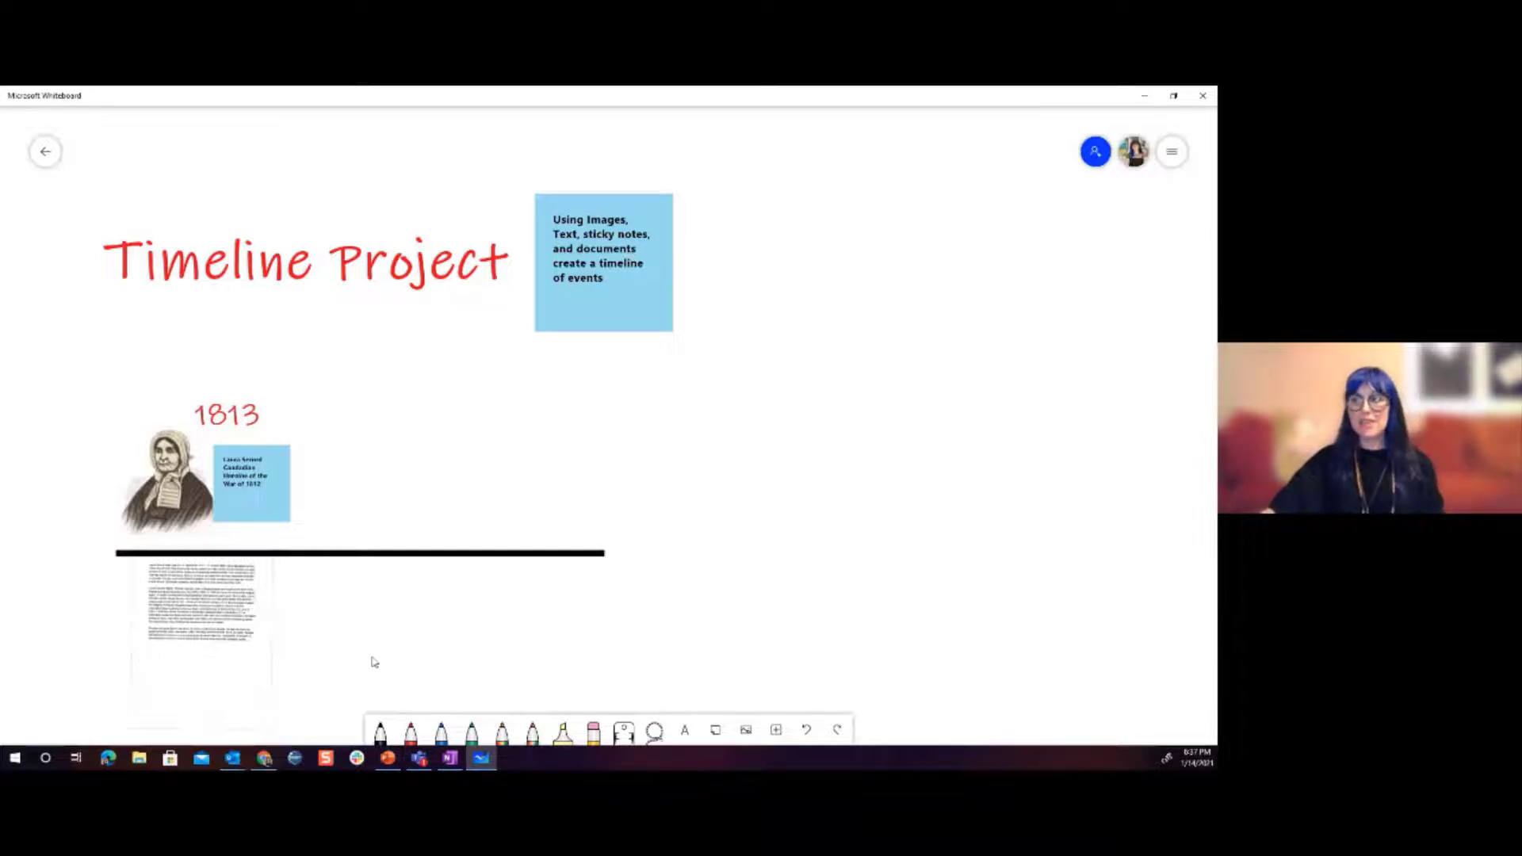
left_click(776, 730)
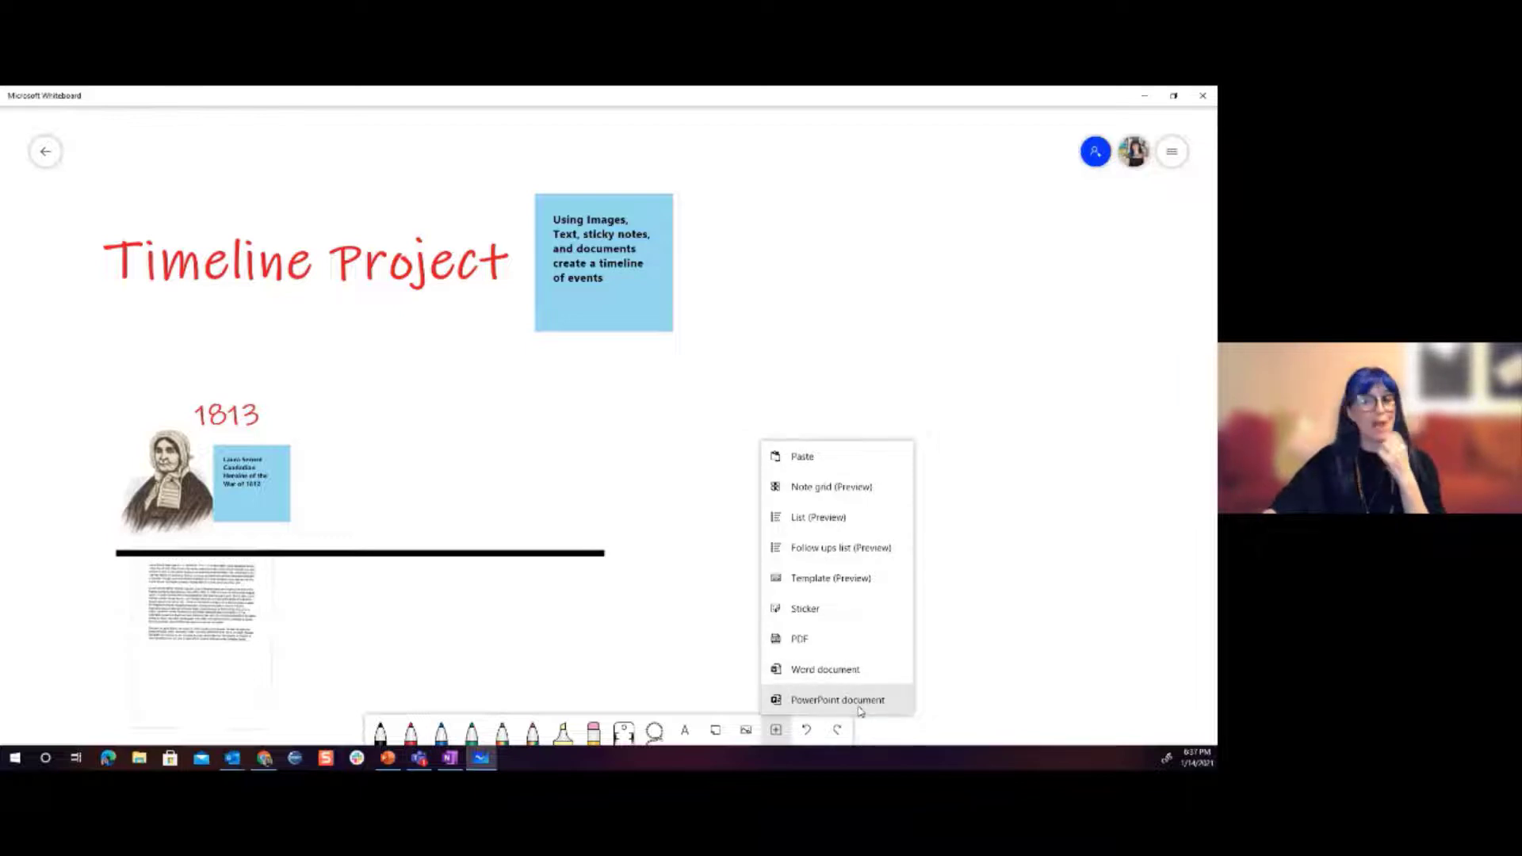
left_click(635, 649)
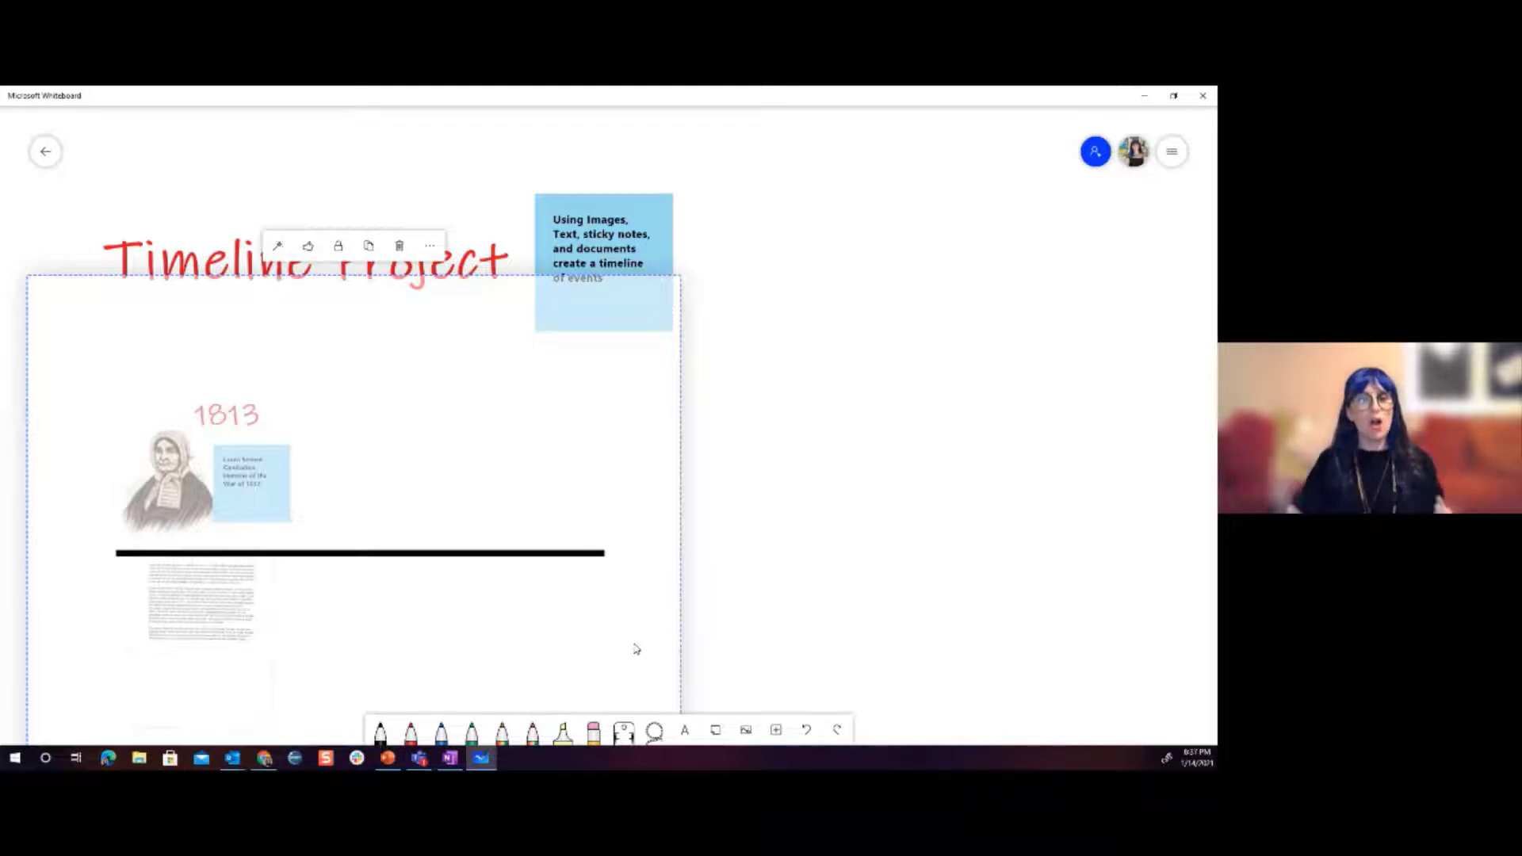
Step: Deselect the large white object, pan the timeline slightly right, and close Whiteboard
left_click(990, 567)
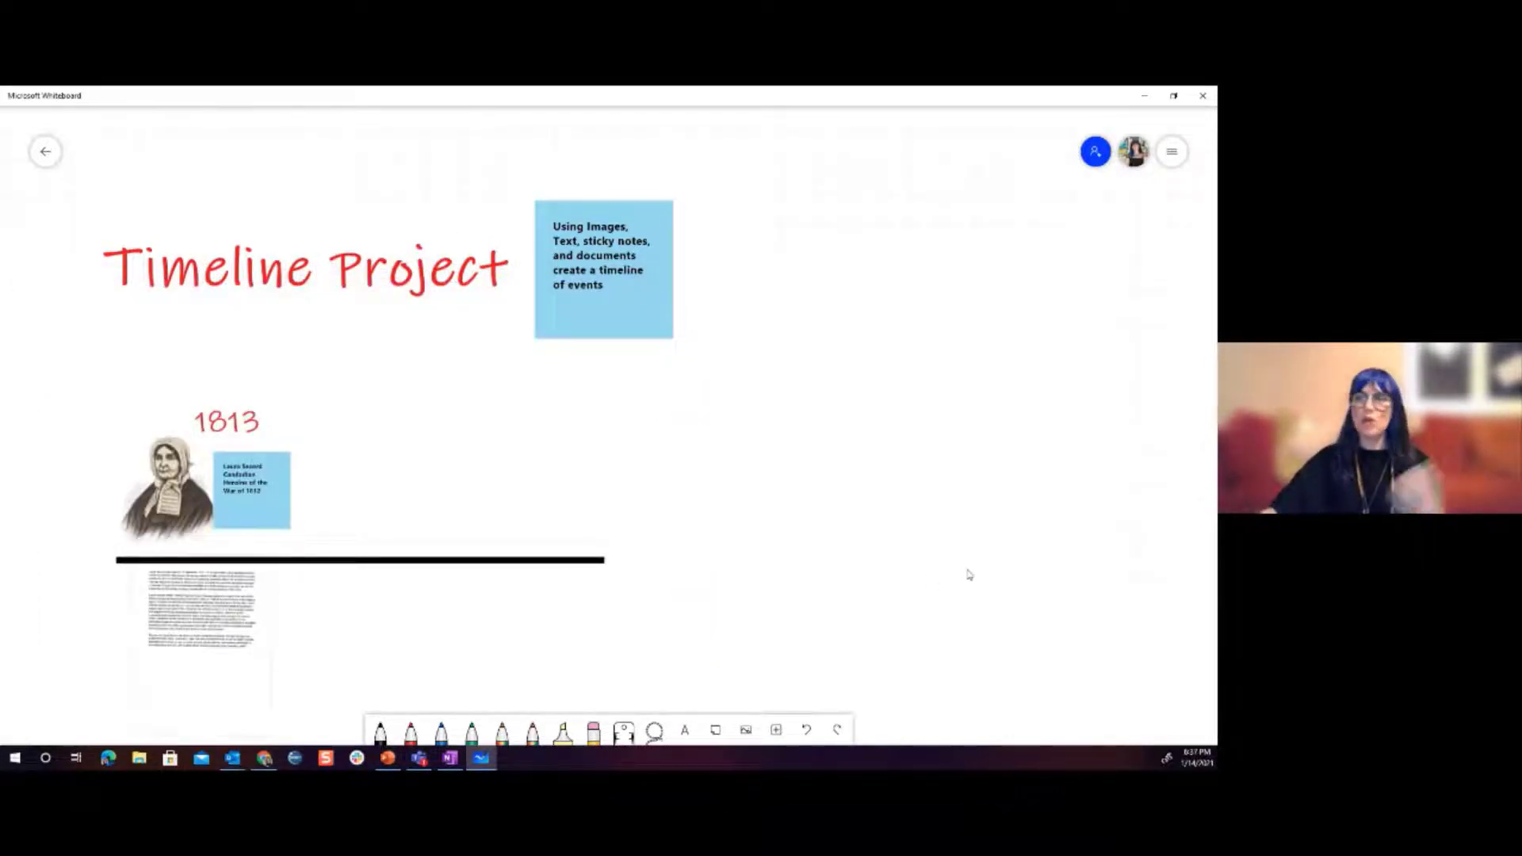
left_click_drag(969, 574, 1080, 558)
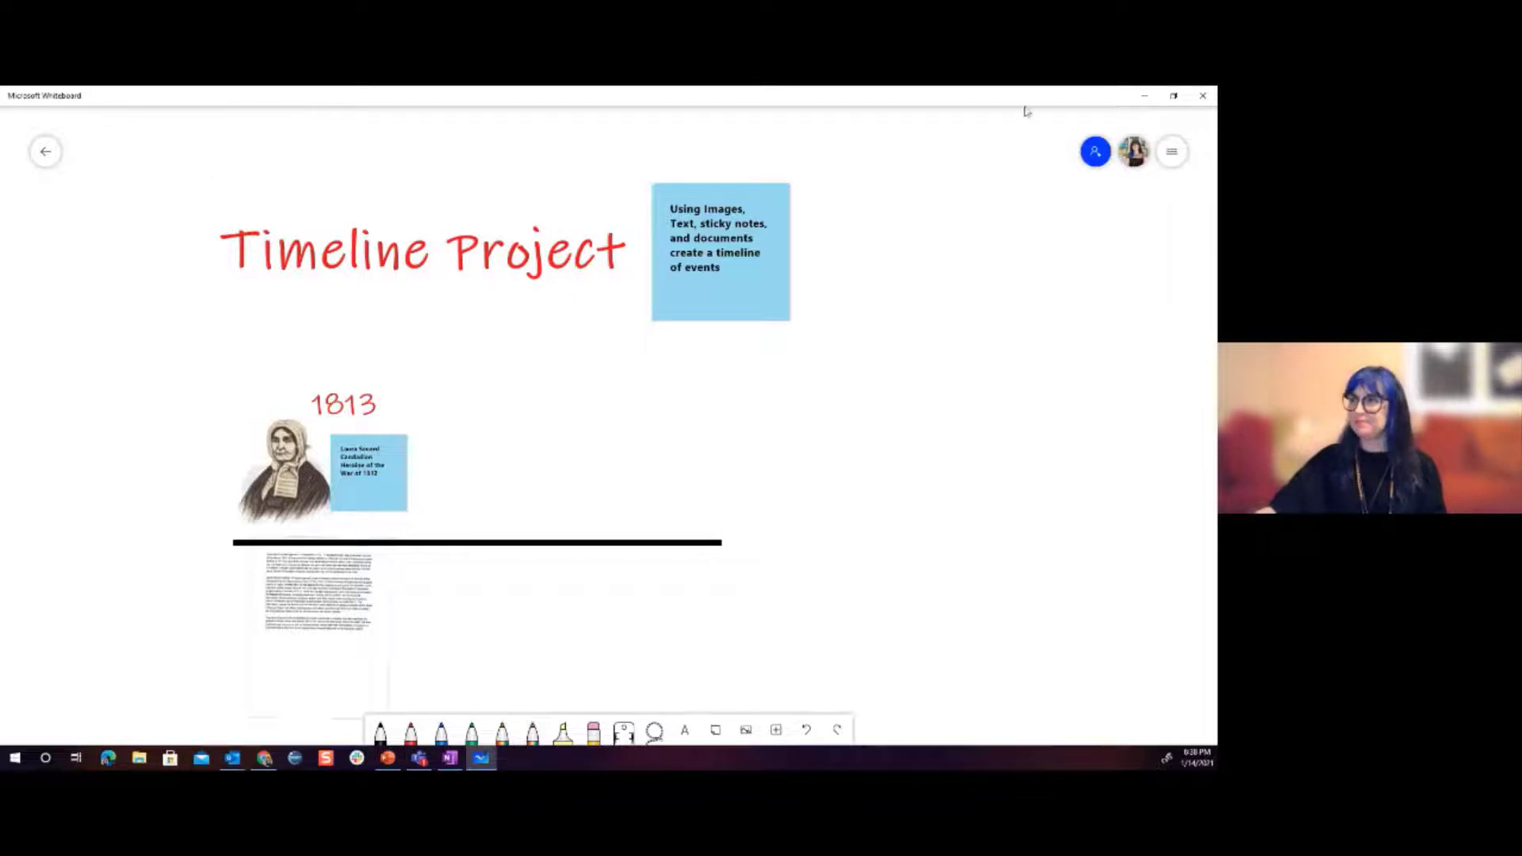
left_click(1204, 97)
Step: Bring PowerPoint forward and go to slide 12, 'Video Connections with Flipgrid!'
left_click(388, 760)
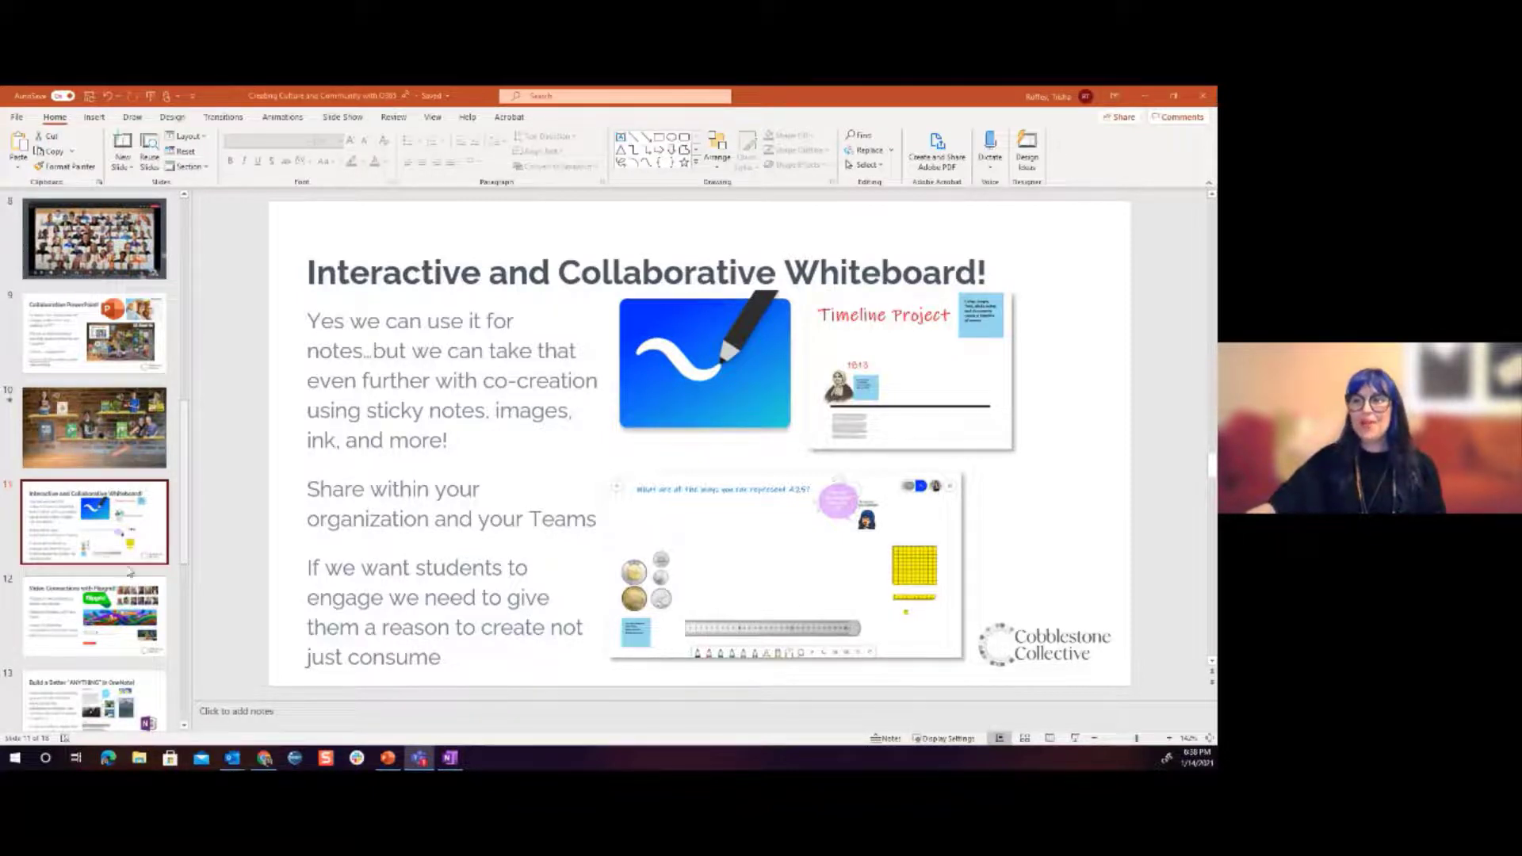
scroll(131, 565, "down", 1)
scroll(38, 445, "down", 3)
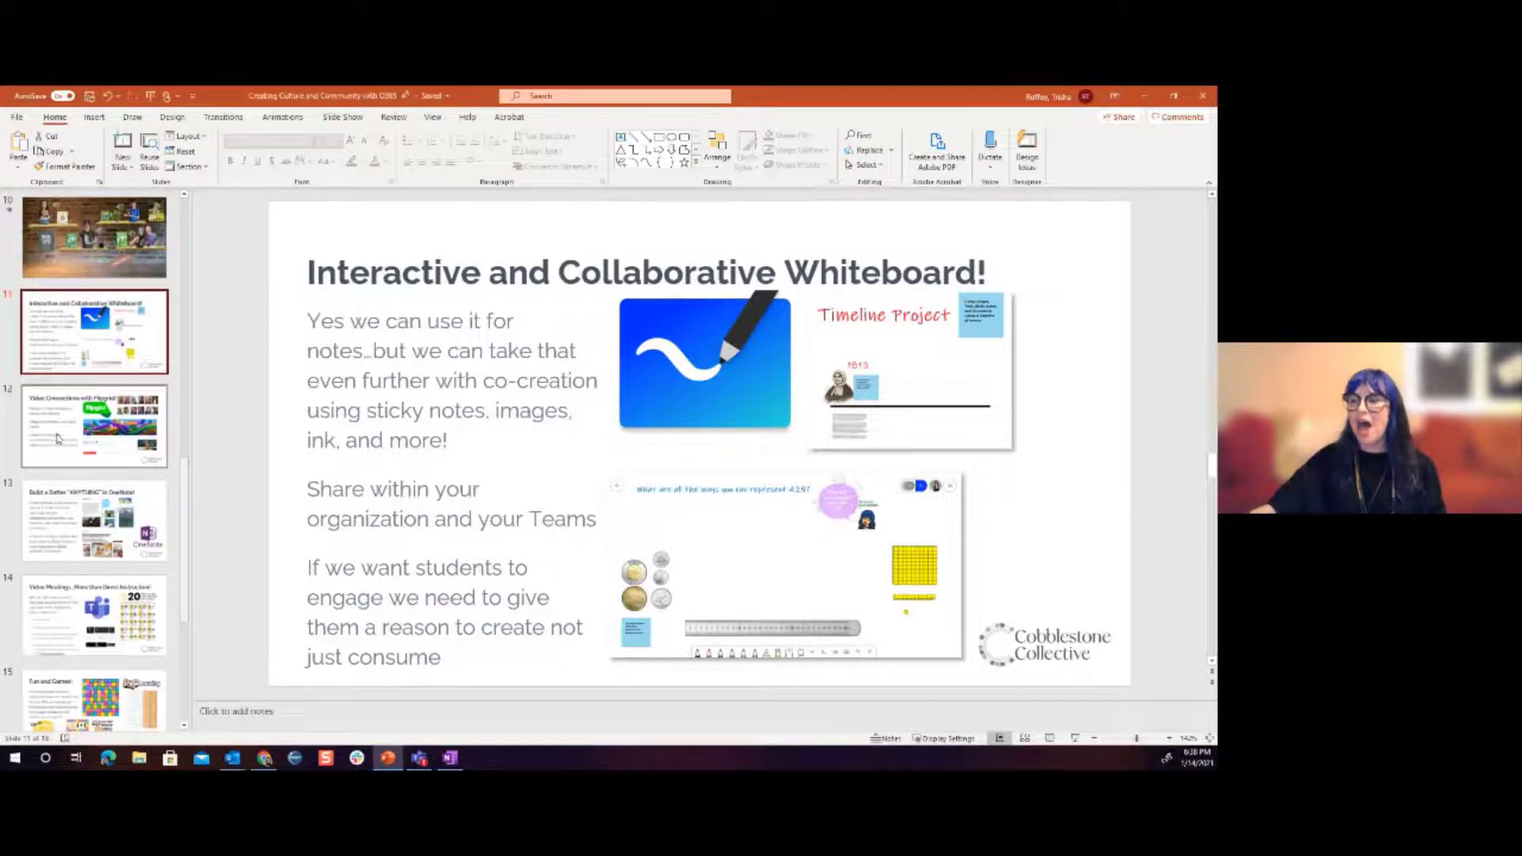
left_click(55, 439)
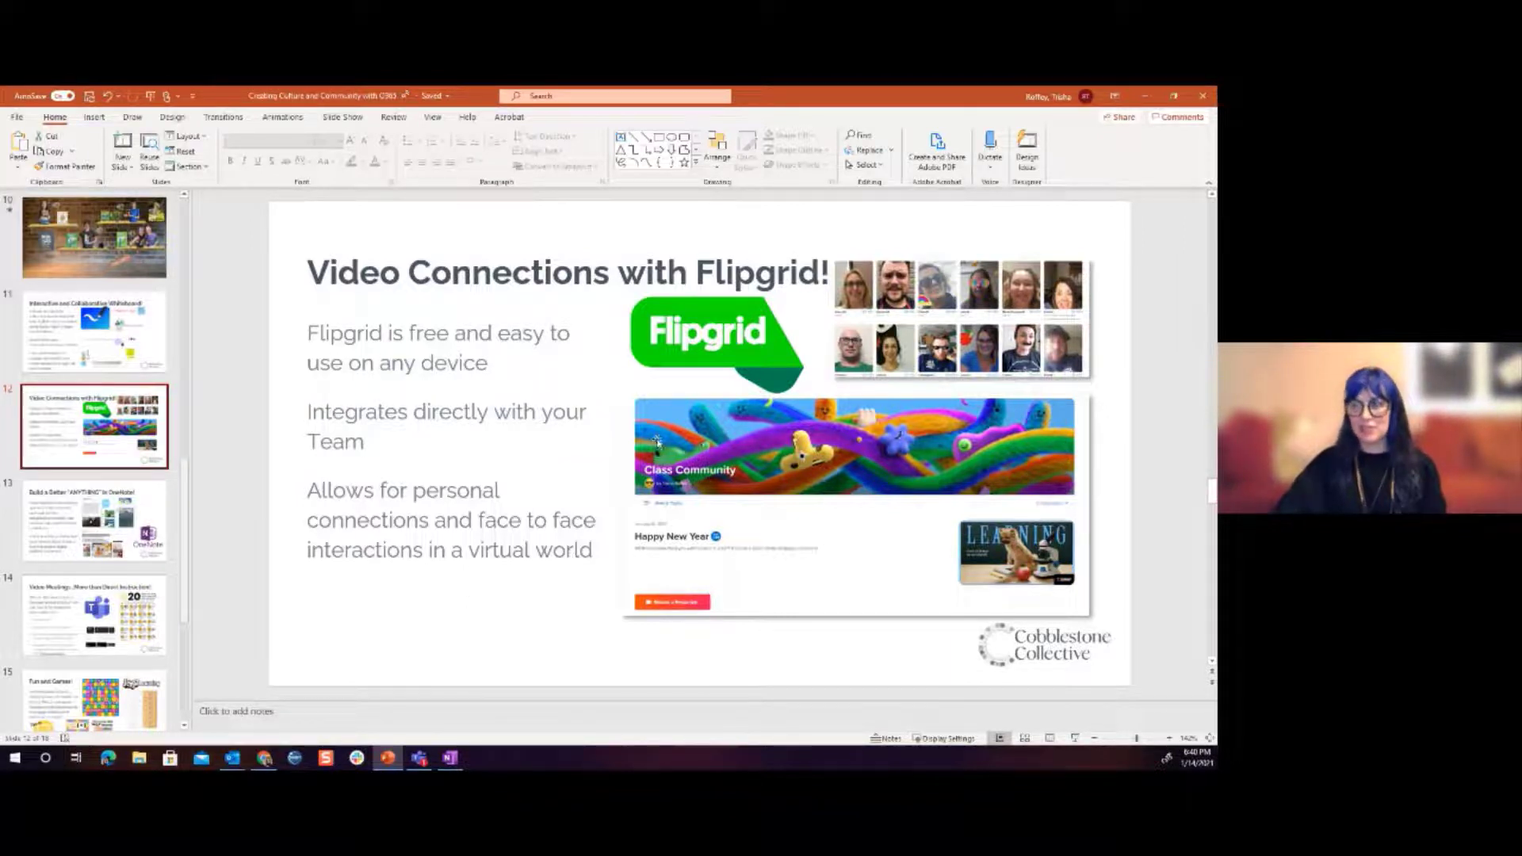
Step: Minimize PowerPoint and switch to Chrome's Flipgrid Class Community tab
left_click(1144, 97)
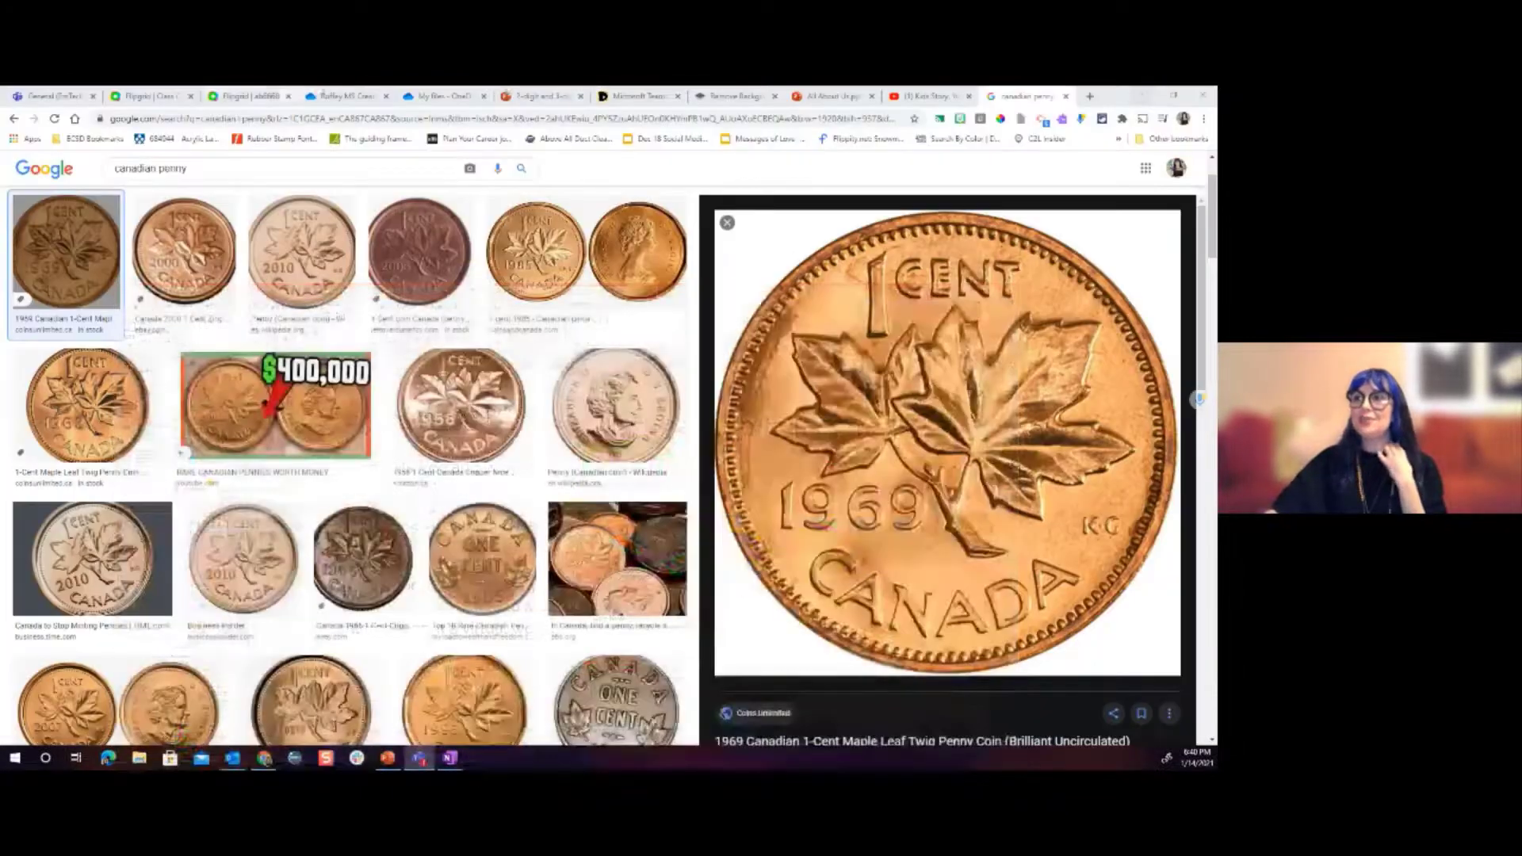
left_click(162, 97)
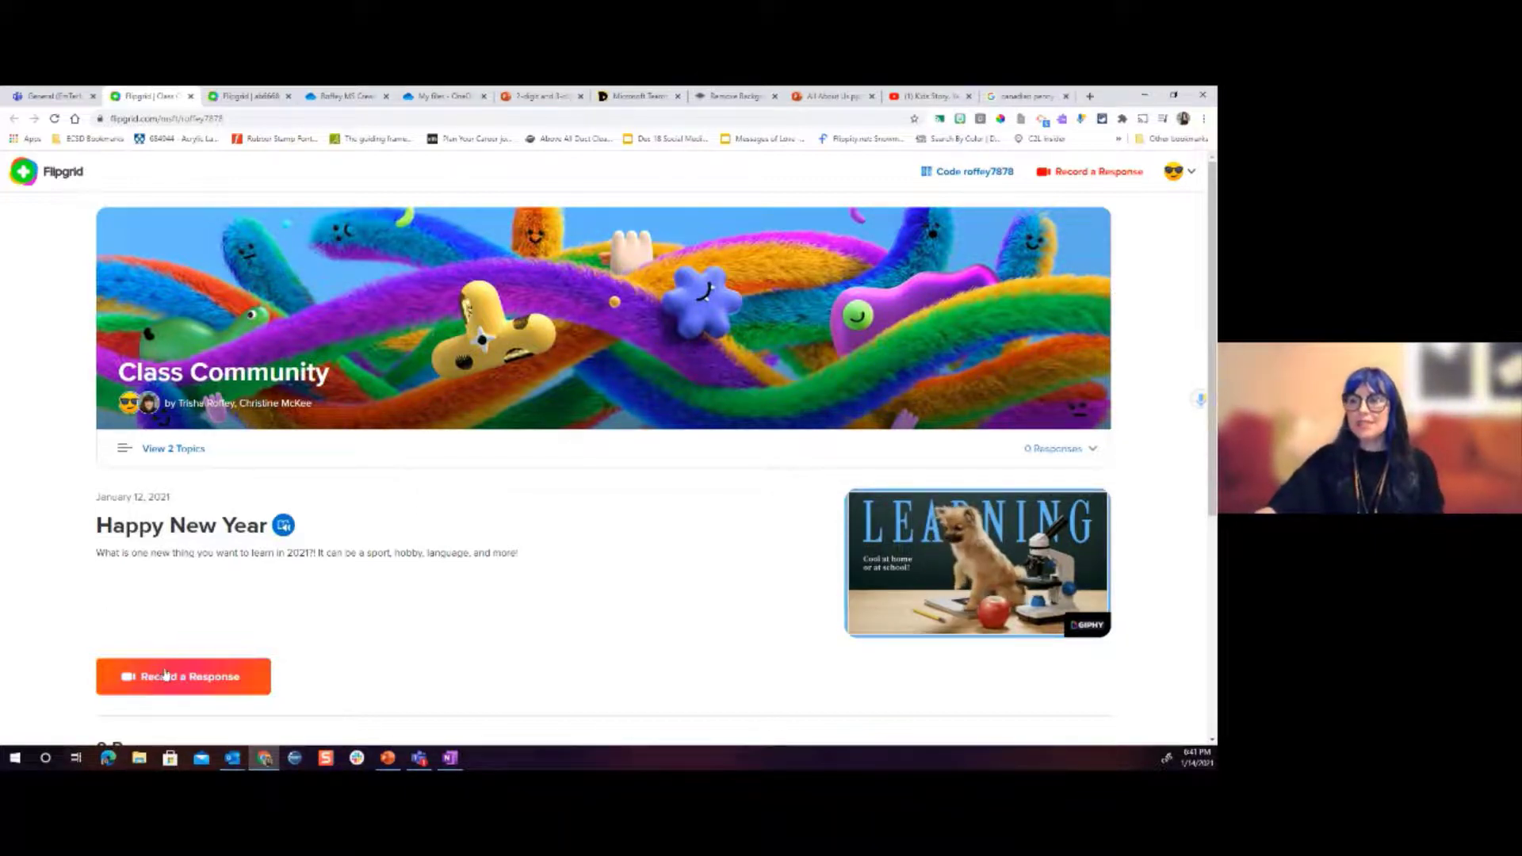
Step: Sign in to Flipgrid with a Google account through Record a Response, then close the recorder
left_click(194, 684)
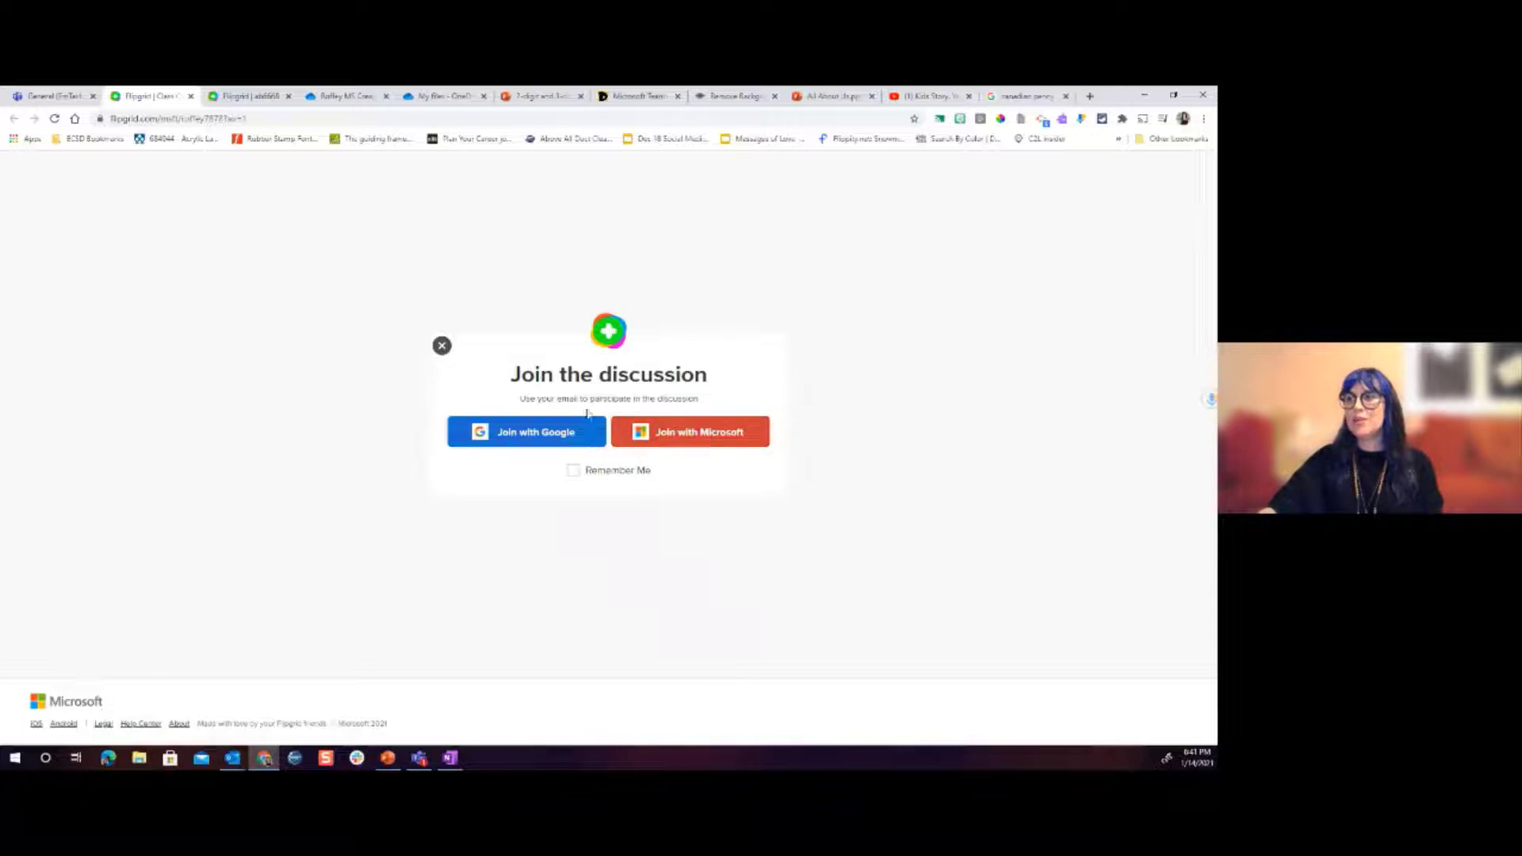
left_click(540, 432)
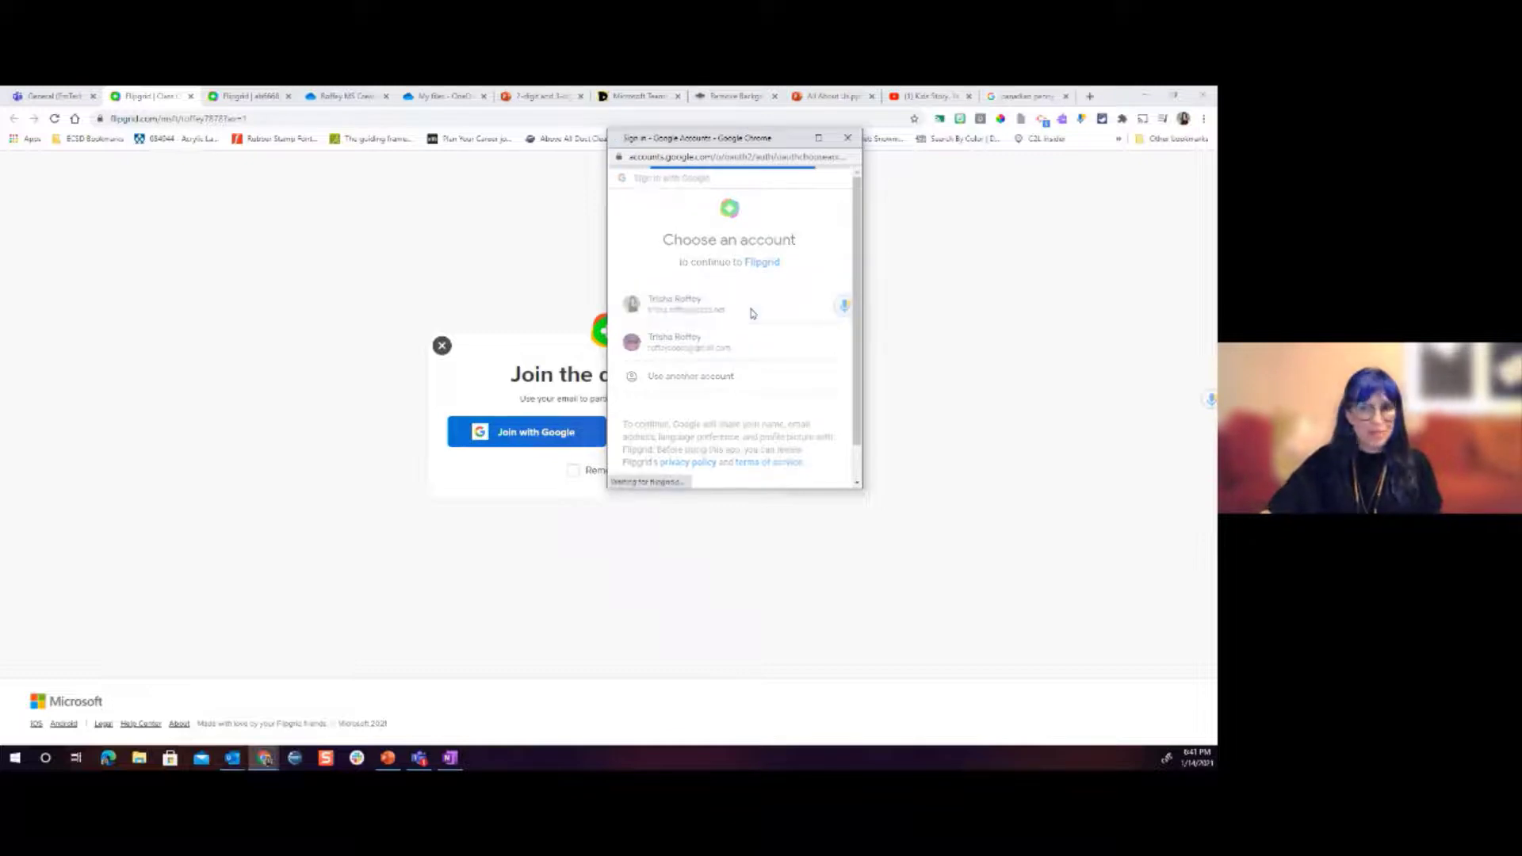
left_click(751, 311)
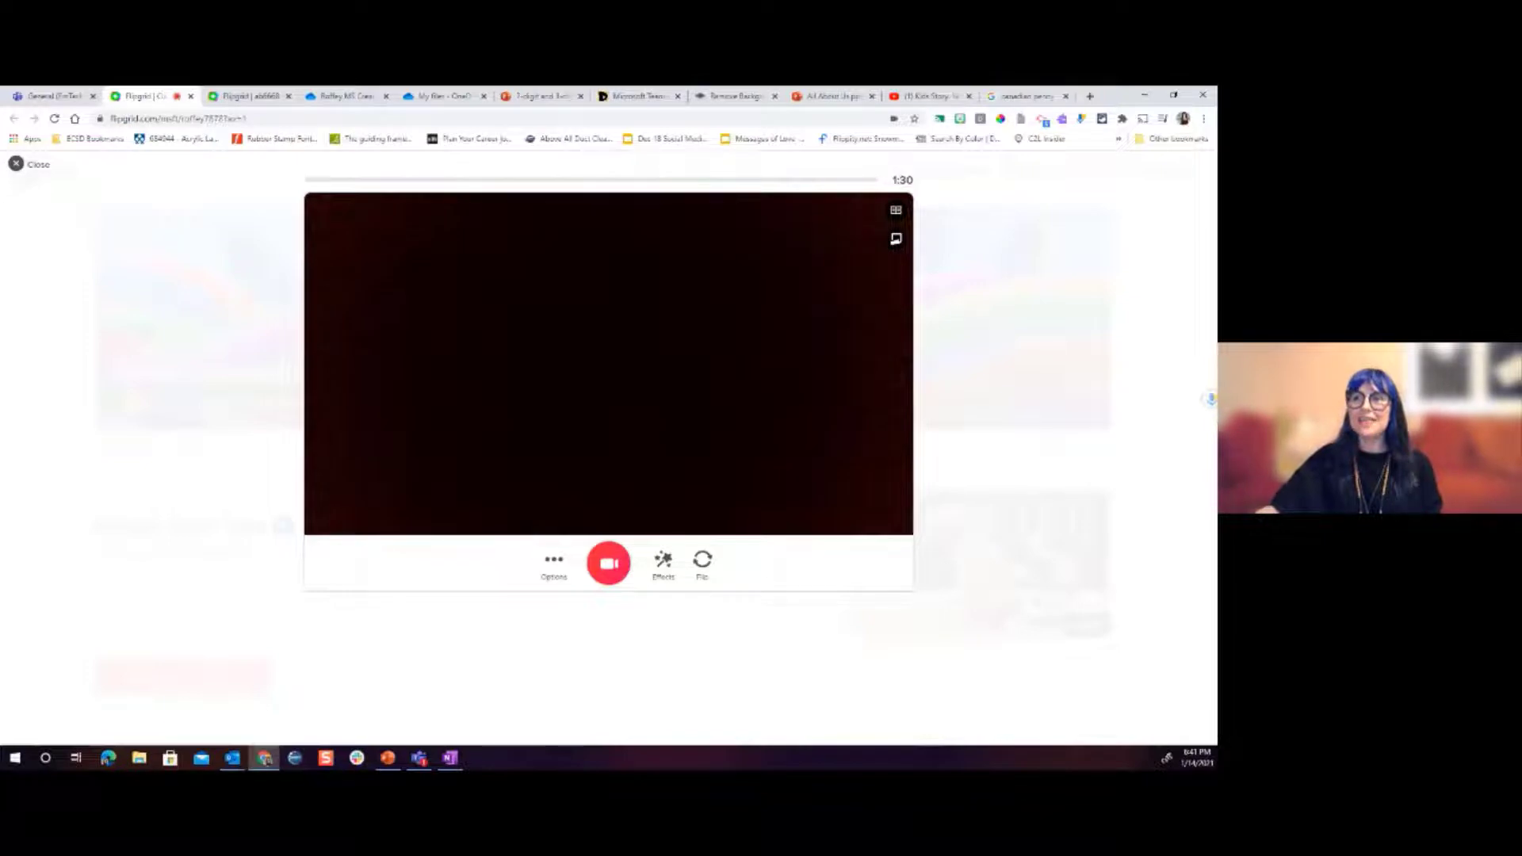
left_click(16, 164)
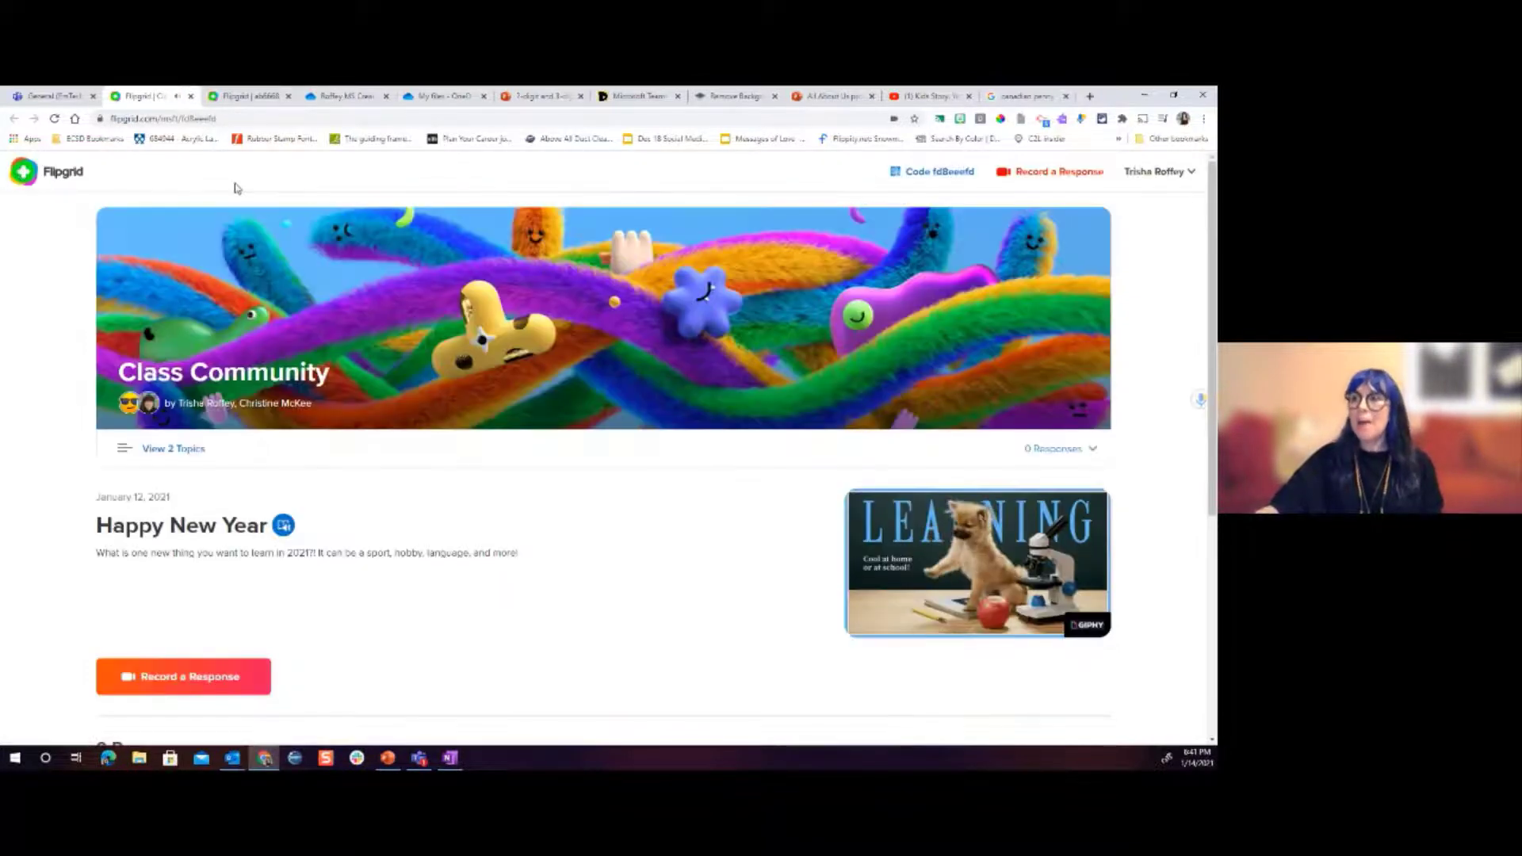
Step: Watch one student's video in the Introductions! Flipgrid topic, then switch to the Microsoft Teams tab
left_click(216, 96)
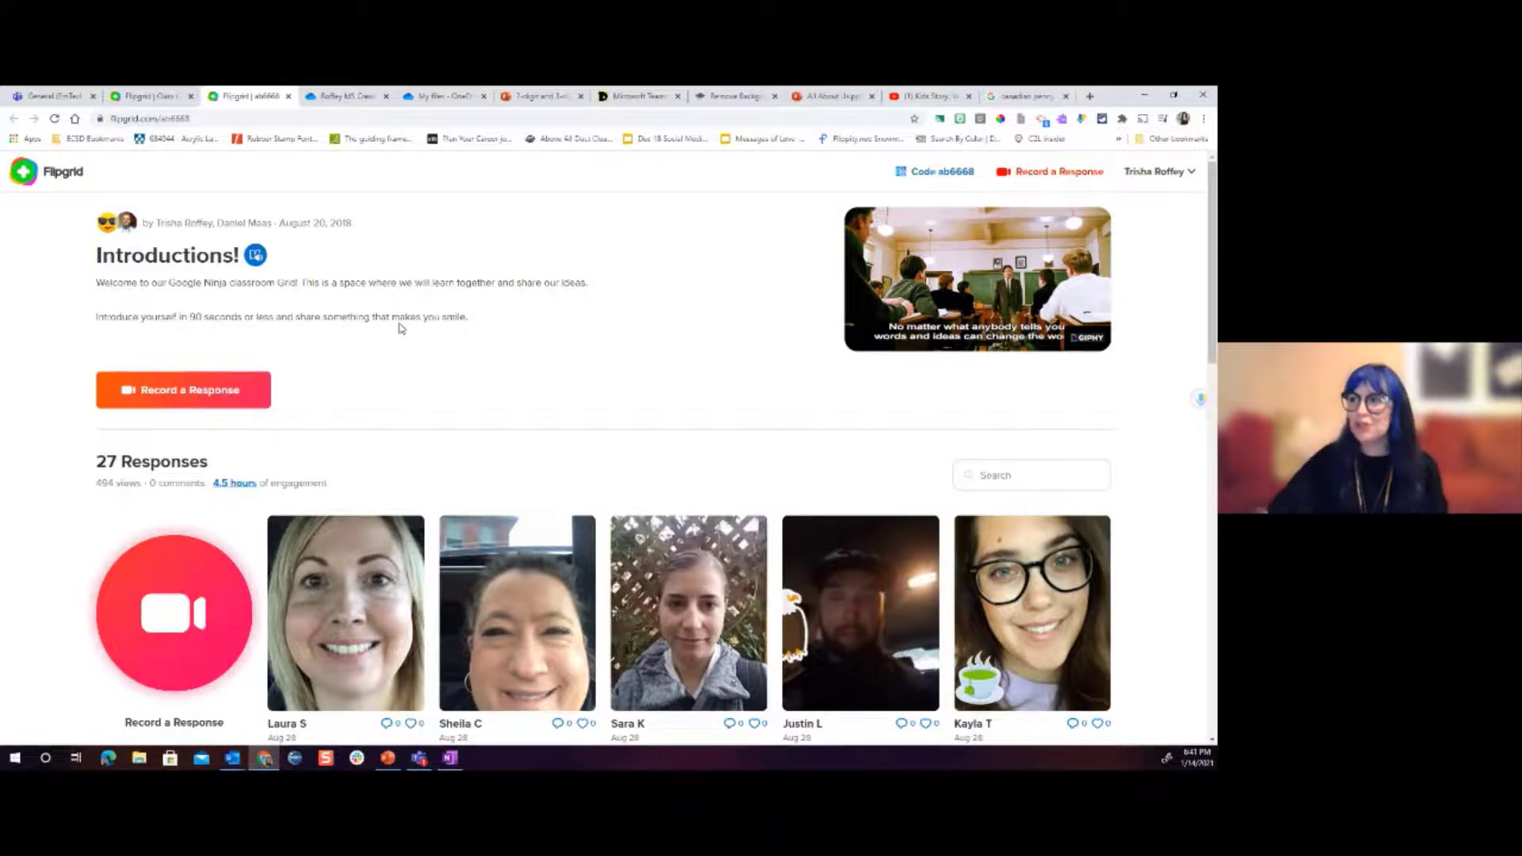
scroll(492, 438, "down", 1)
scroll(491, 438, "down", 9)
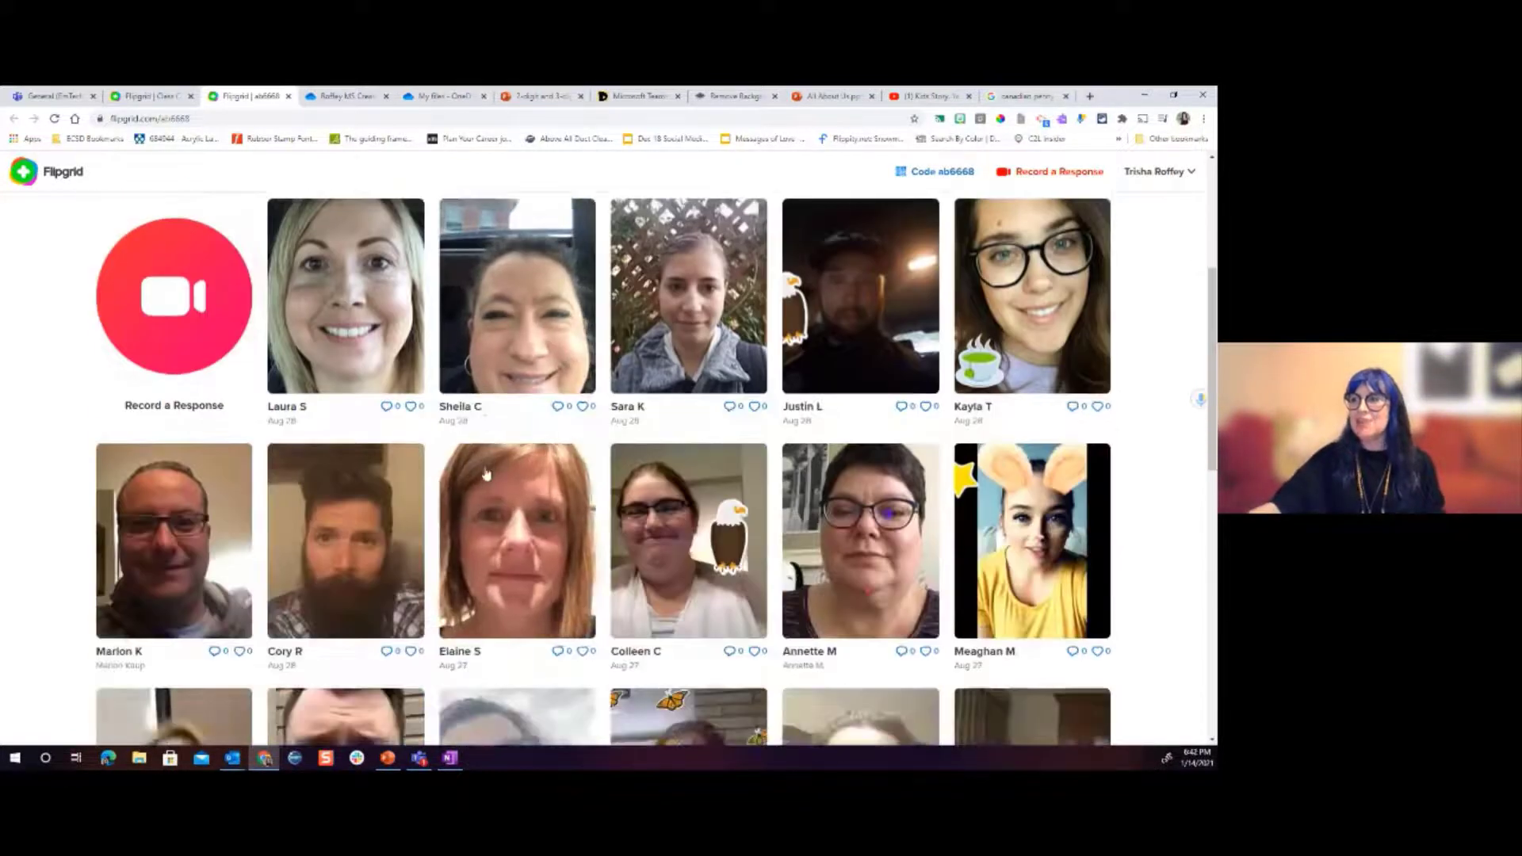
scroll(486, 484, "down", 2)
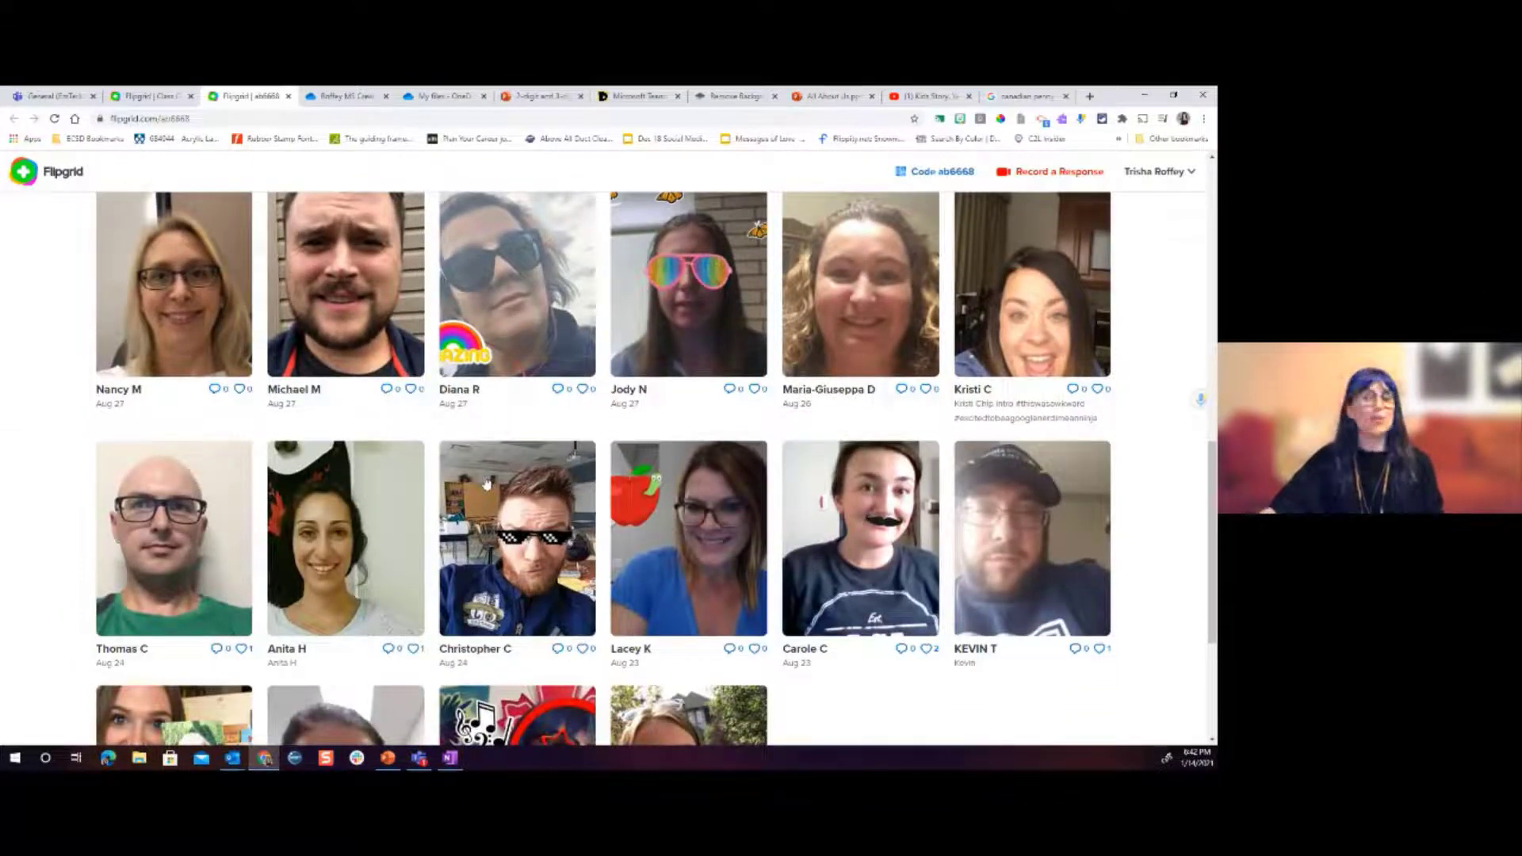
left_click(665, 564)
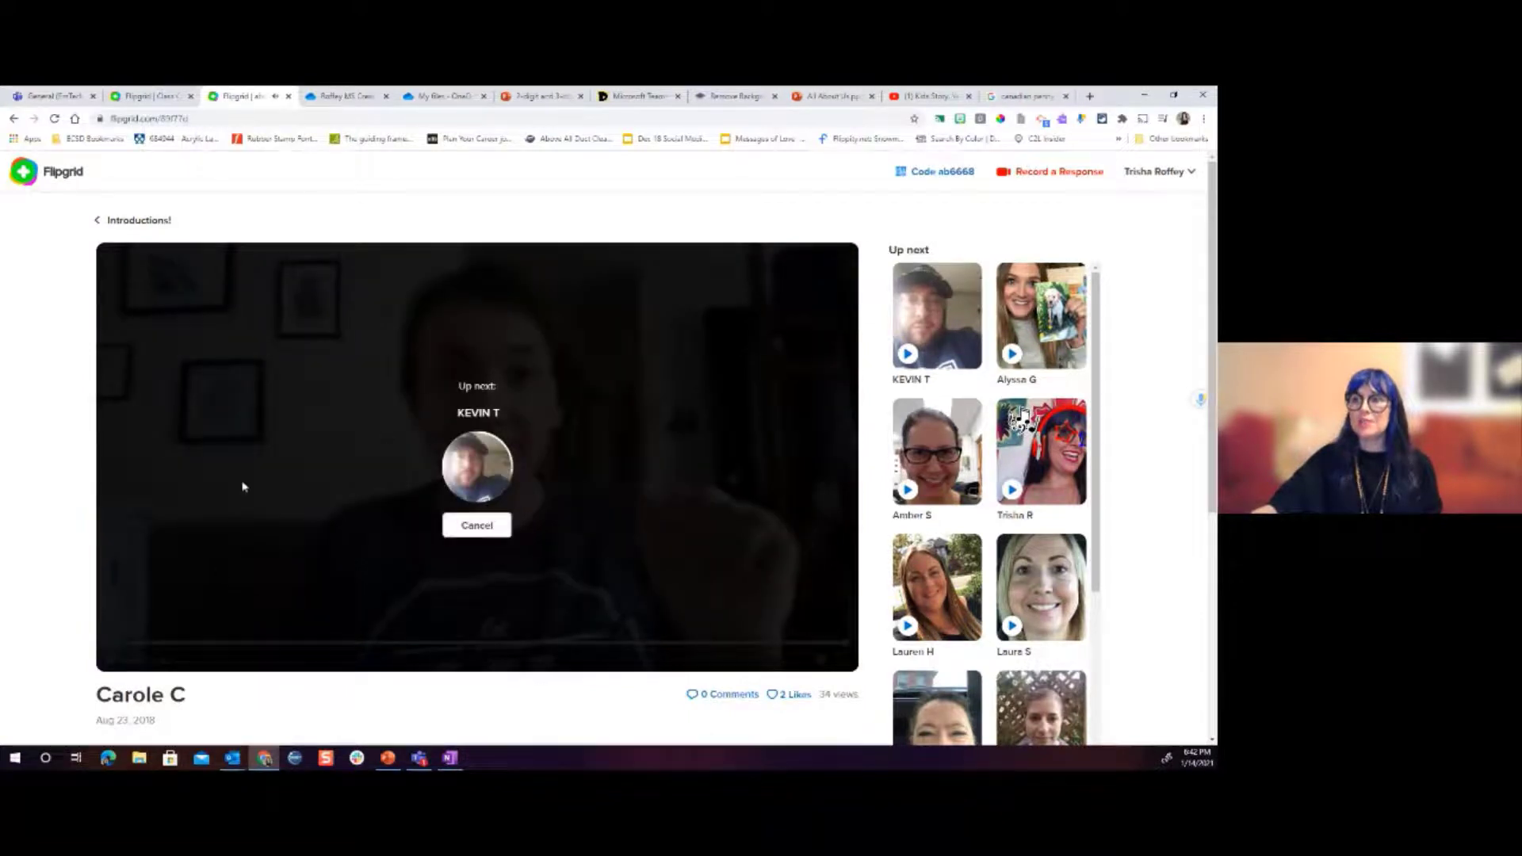
left_click(136, 222)
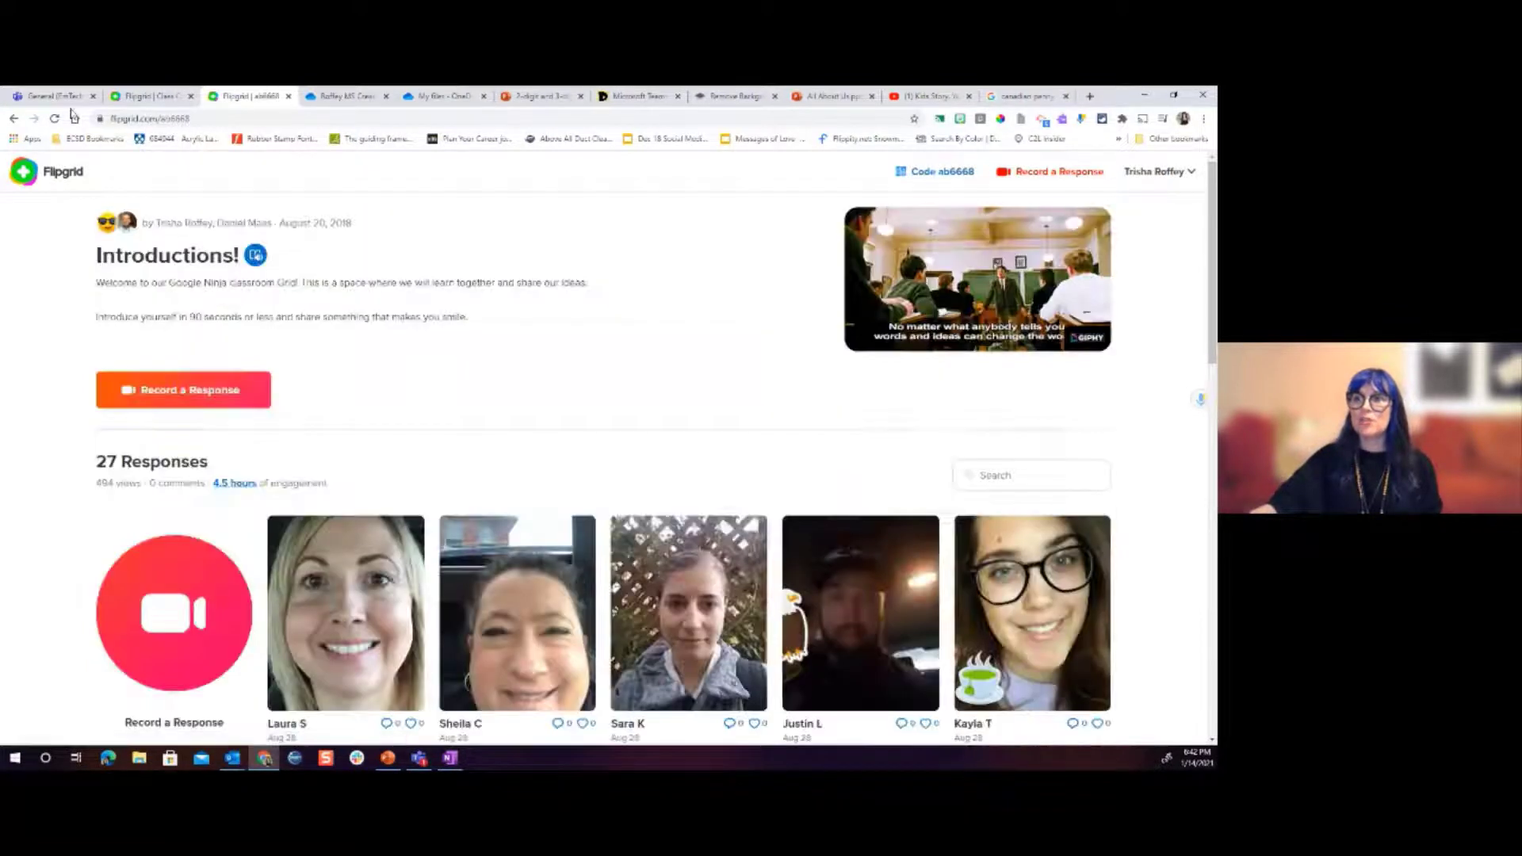
left_click(70, 96)
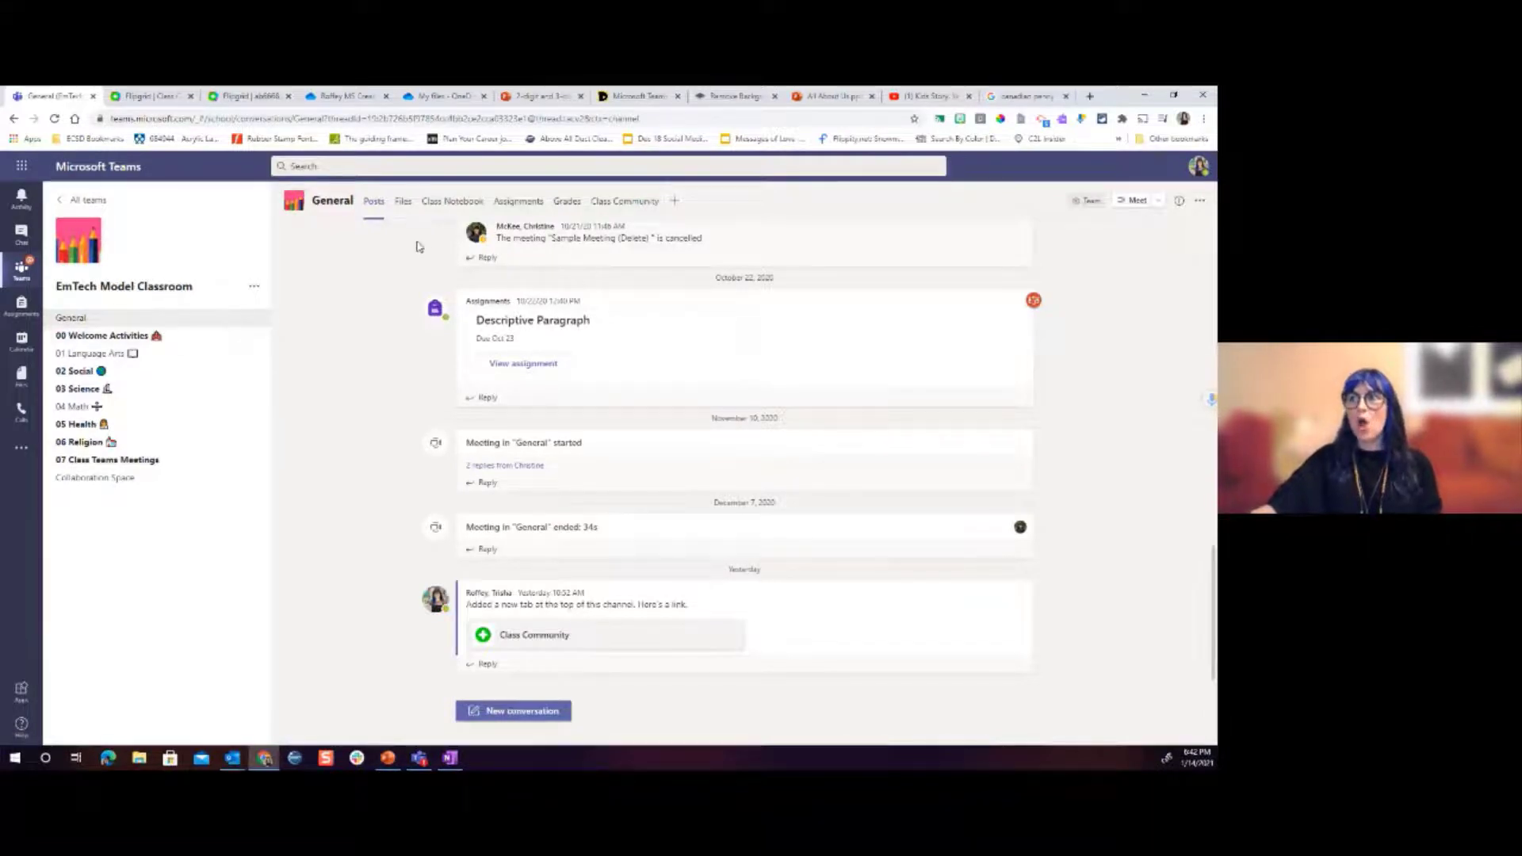
Step: Open the General channel's Class Community tab and scroll through the embedded Flipgrid group page
left_click(630, 204)
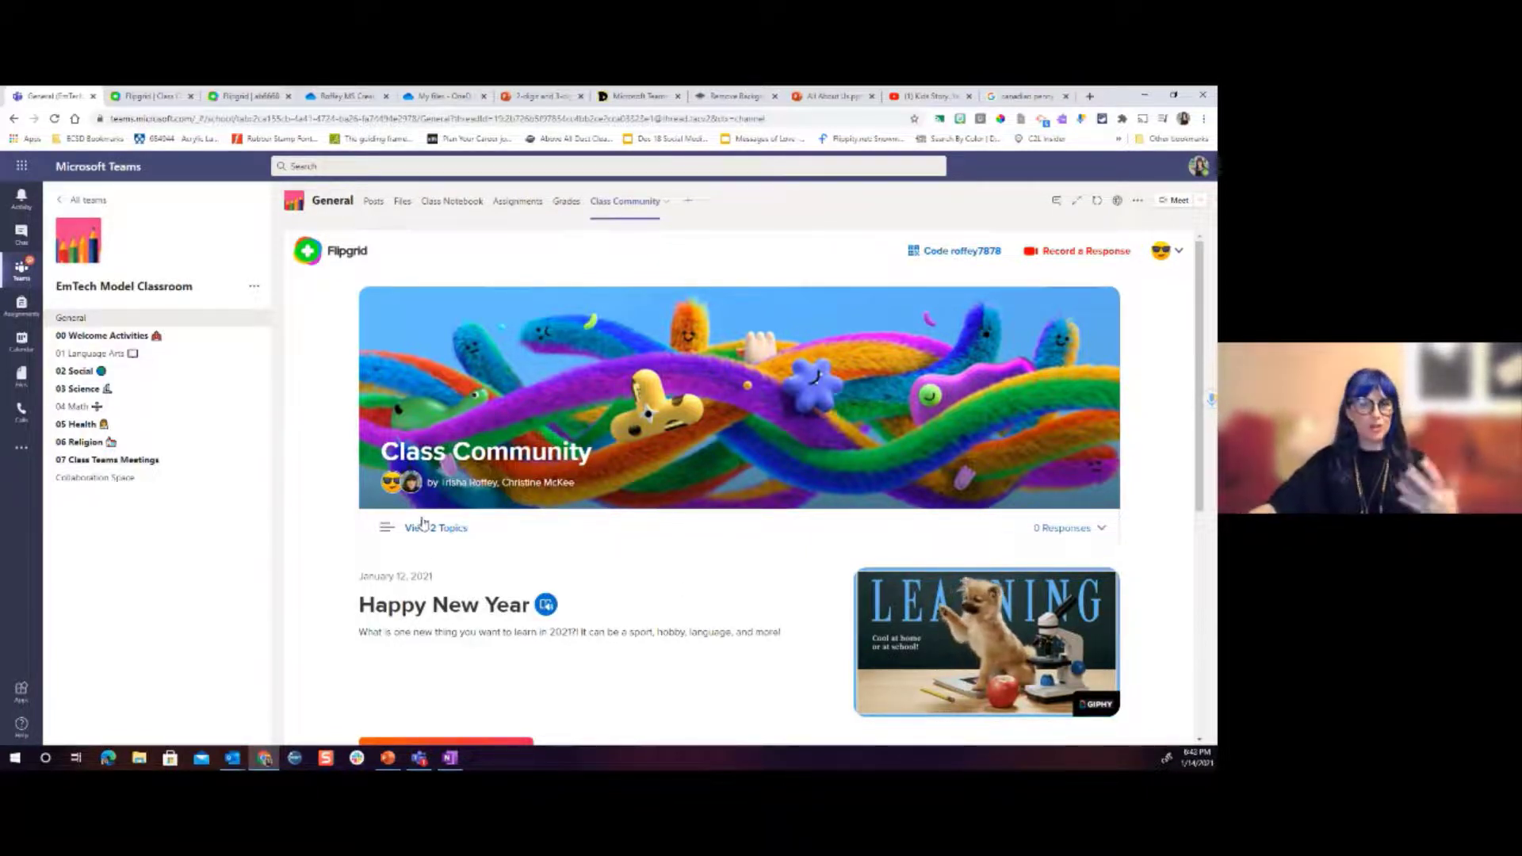
scroll(490, 577, "down", 3)
scroll(490, 576, "down", 1)
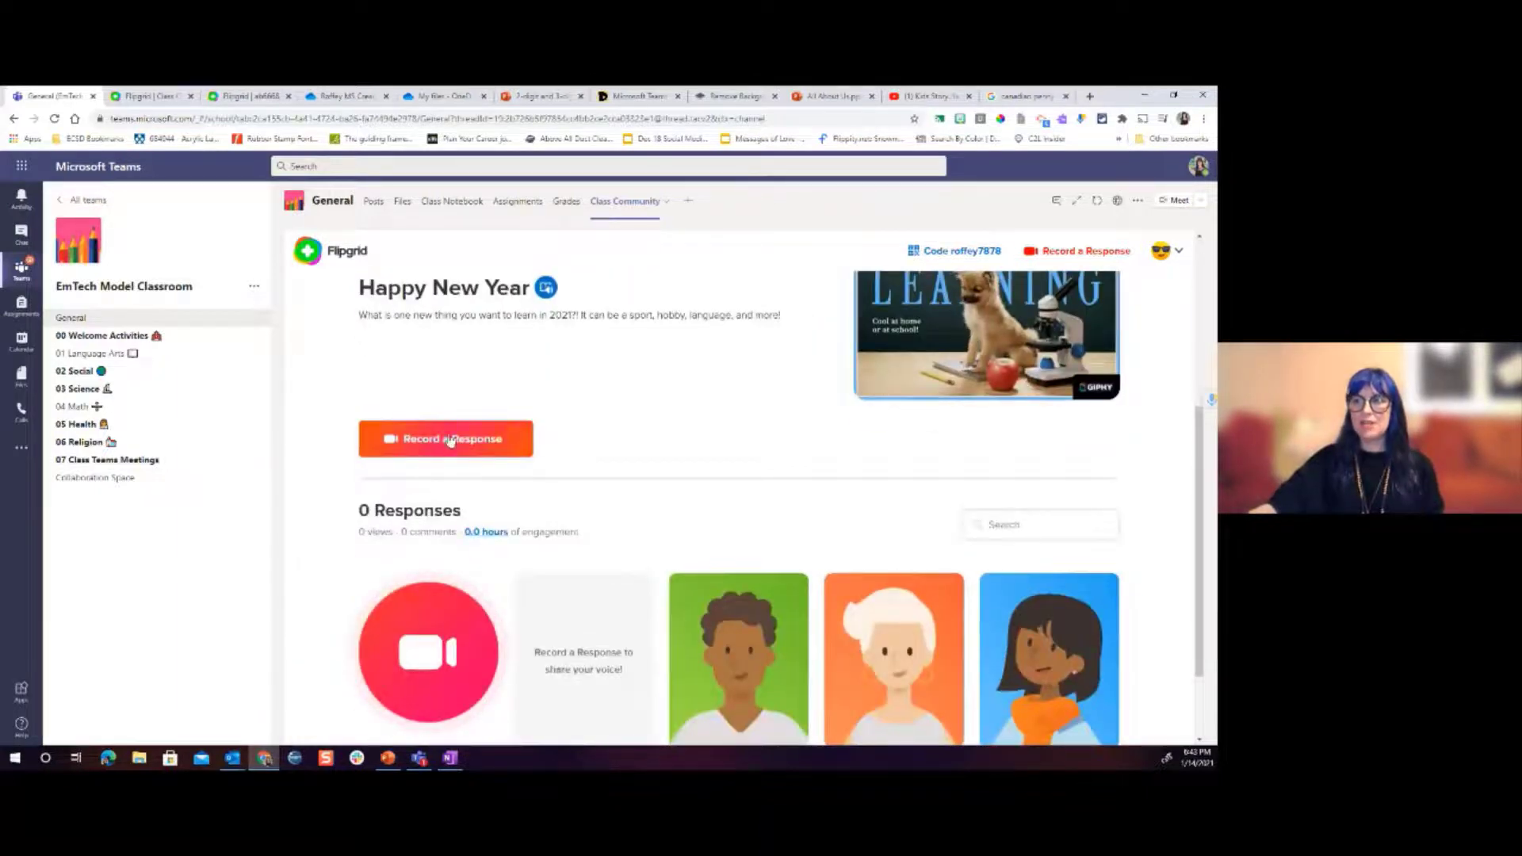
scroll(487, 462, "up", 4)
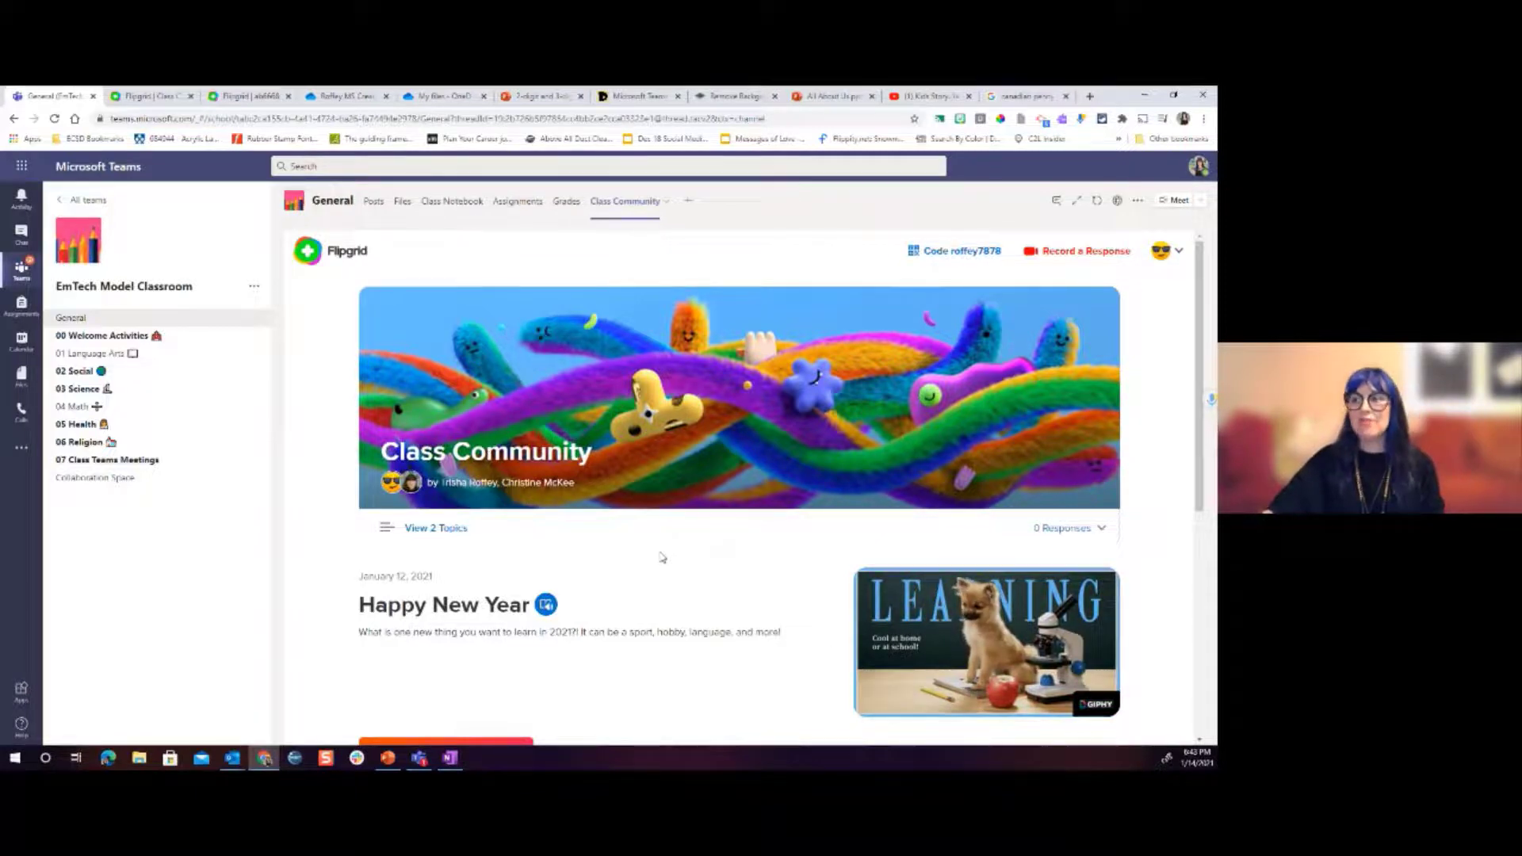
scroll(663, 572, "down", 3)
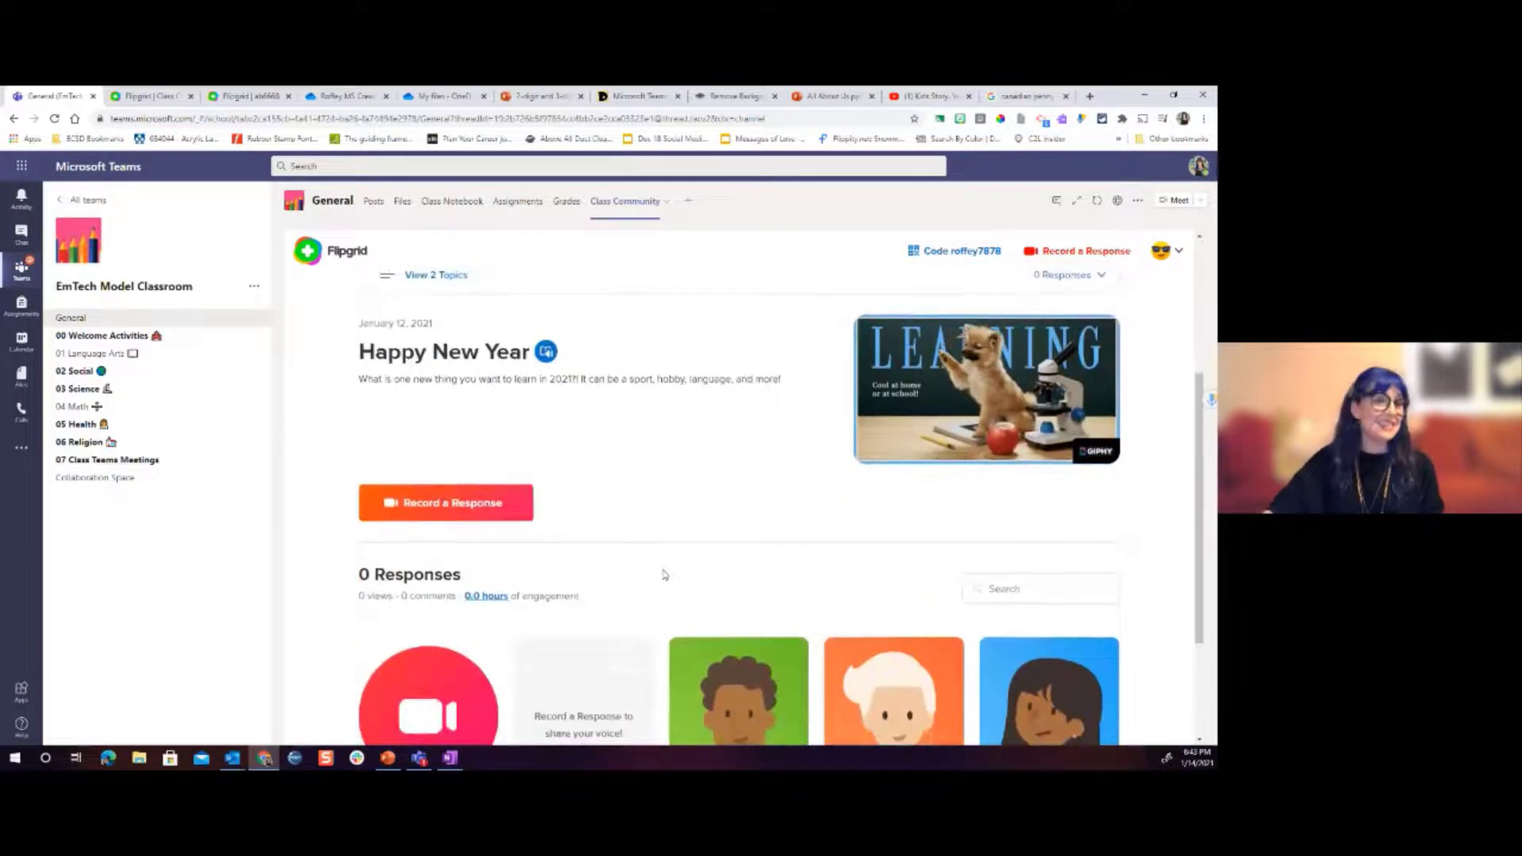
scroll(665, 574, "up", 3)
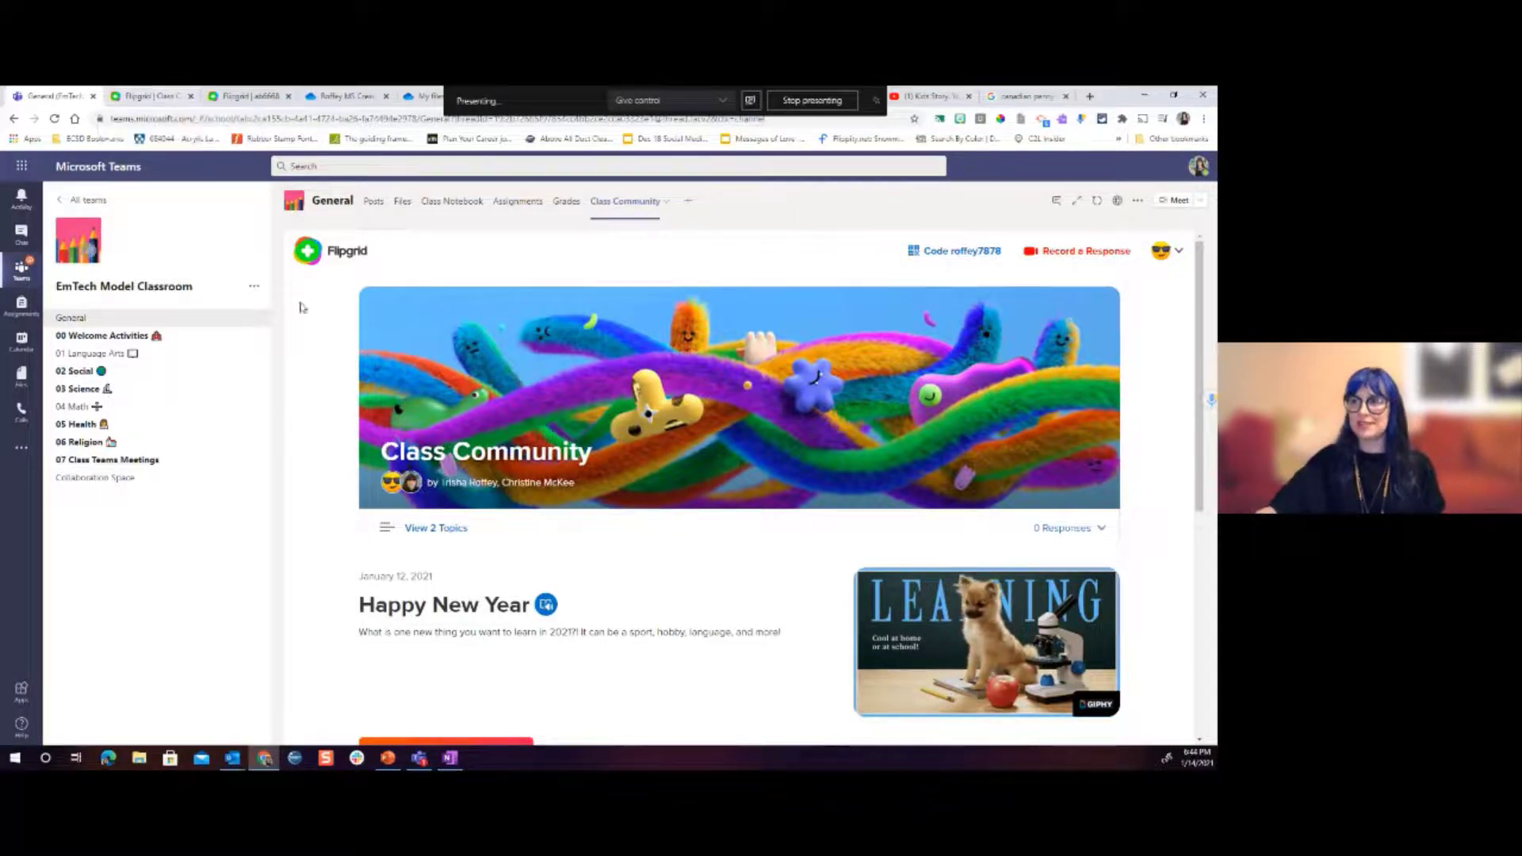
Step: Bring PowerPoint forward and go to slide 13, 'Build a Better ANYTHING in OneNote!'
left_click(388, 759)
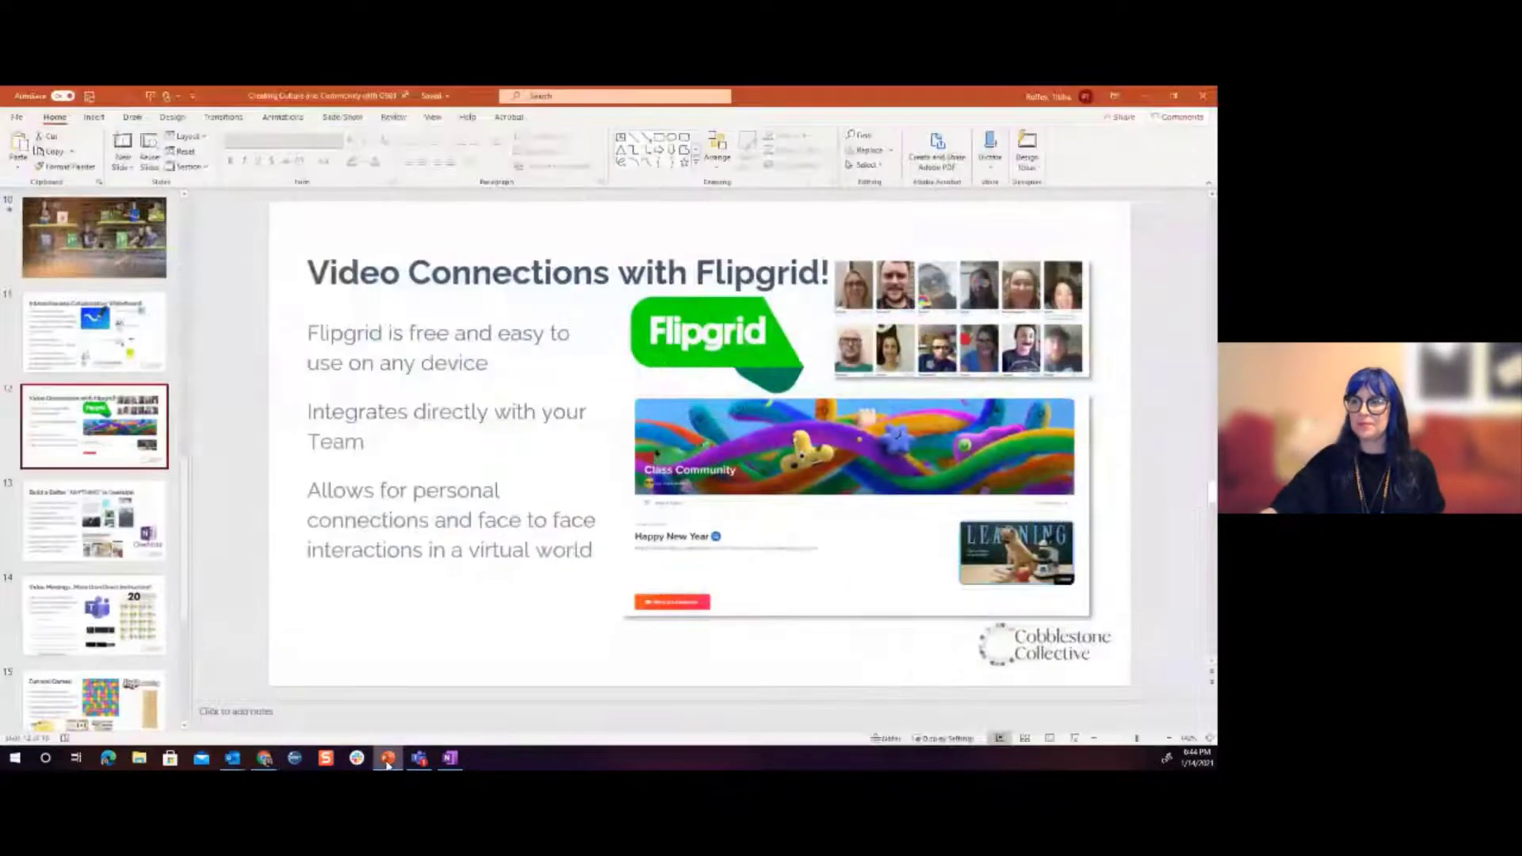
left_click(52, 522)
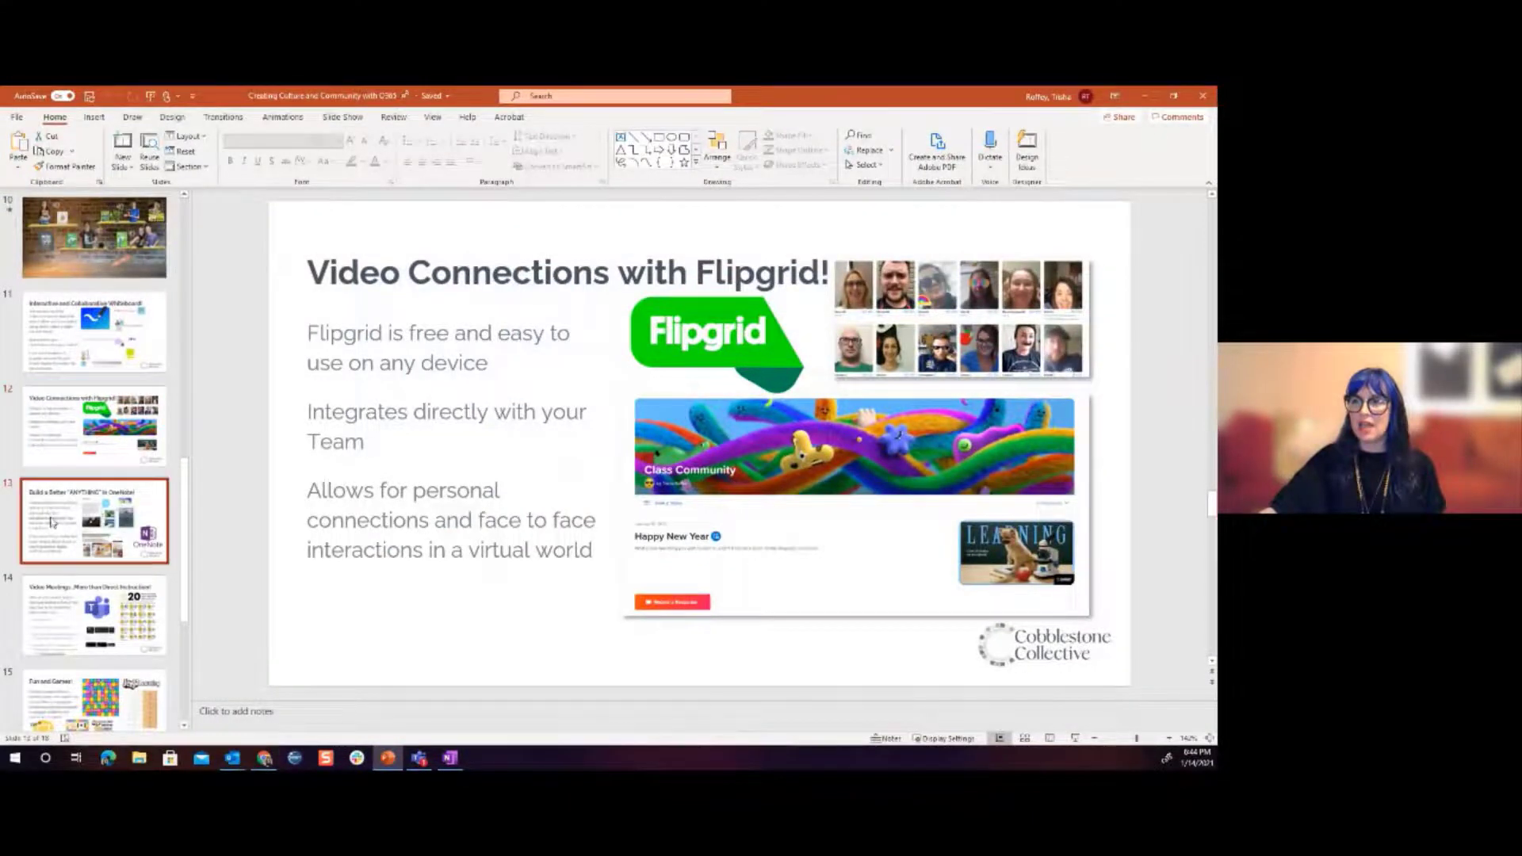
scroll(46, 491, "down", 3)
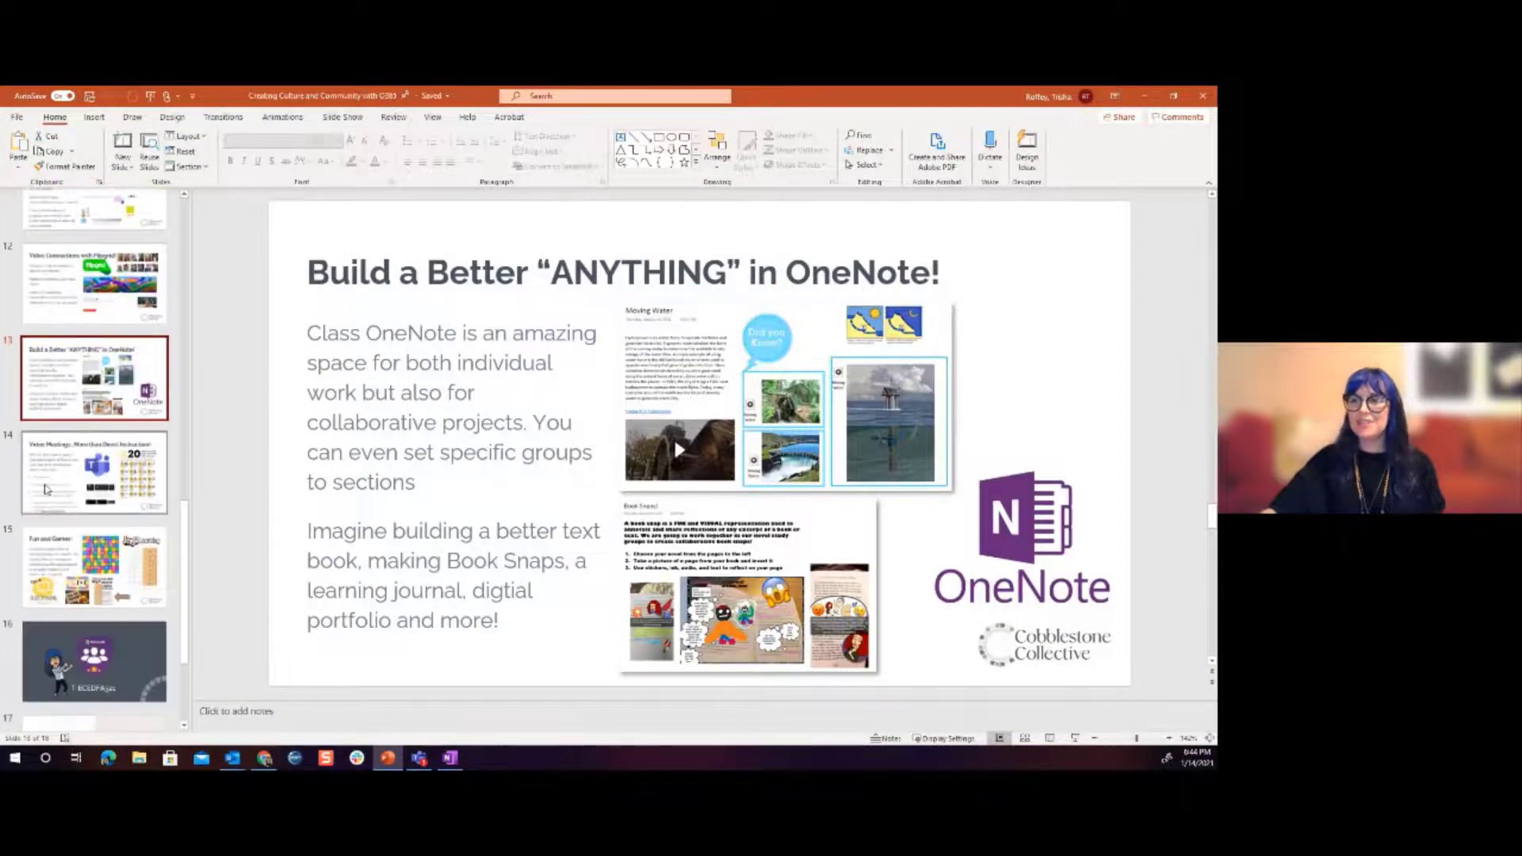
scroll(44, 490, "up", 5)
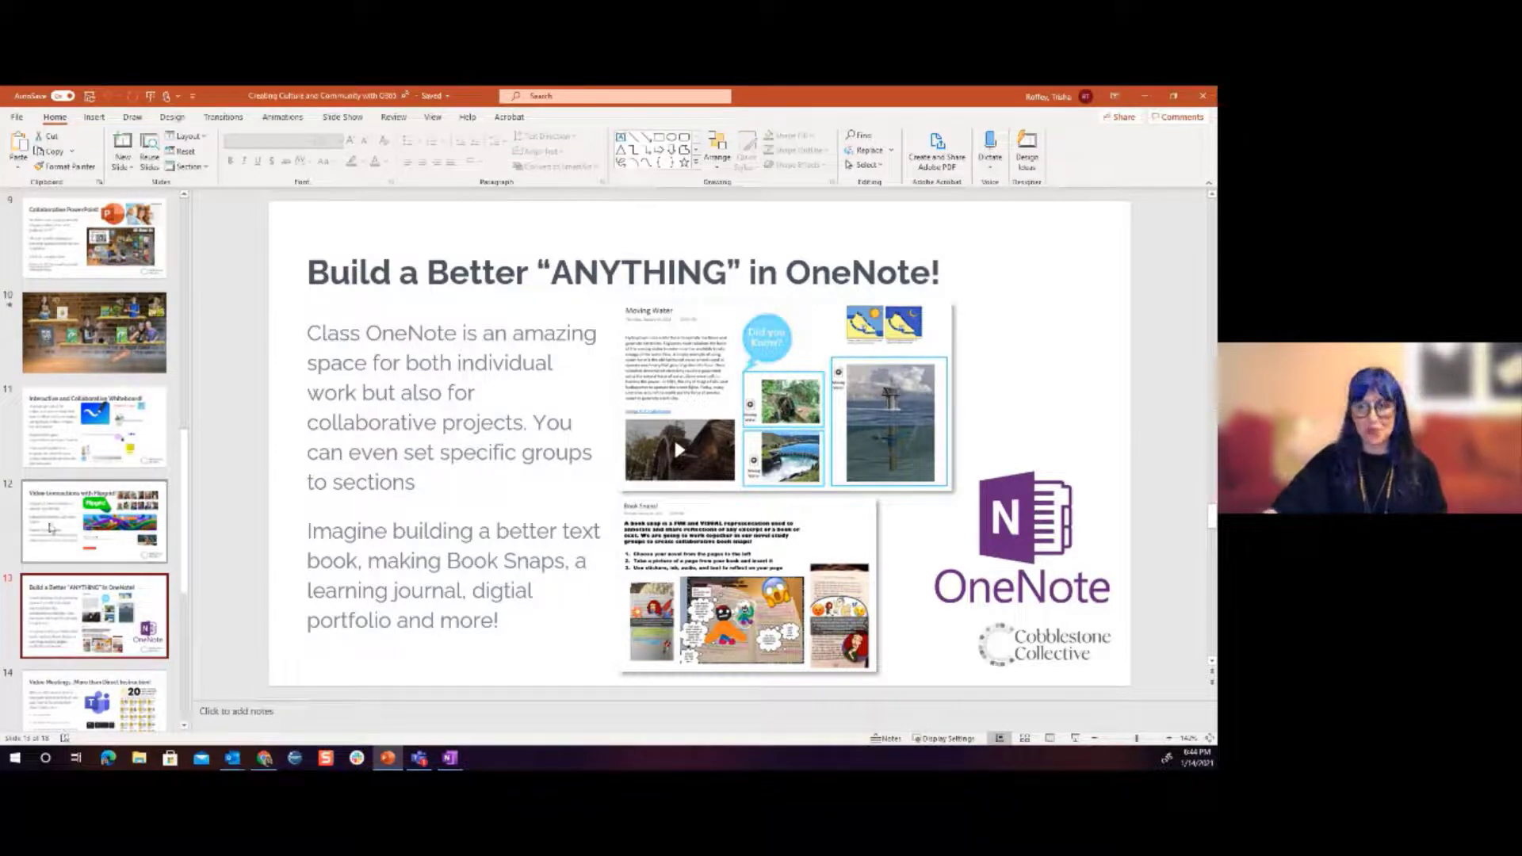
scroll(55, 523, "down", 2)
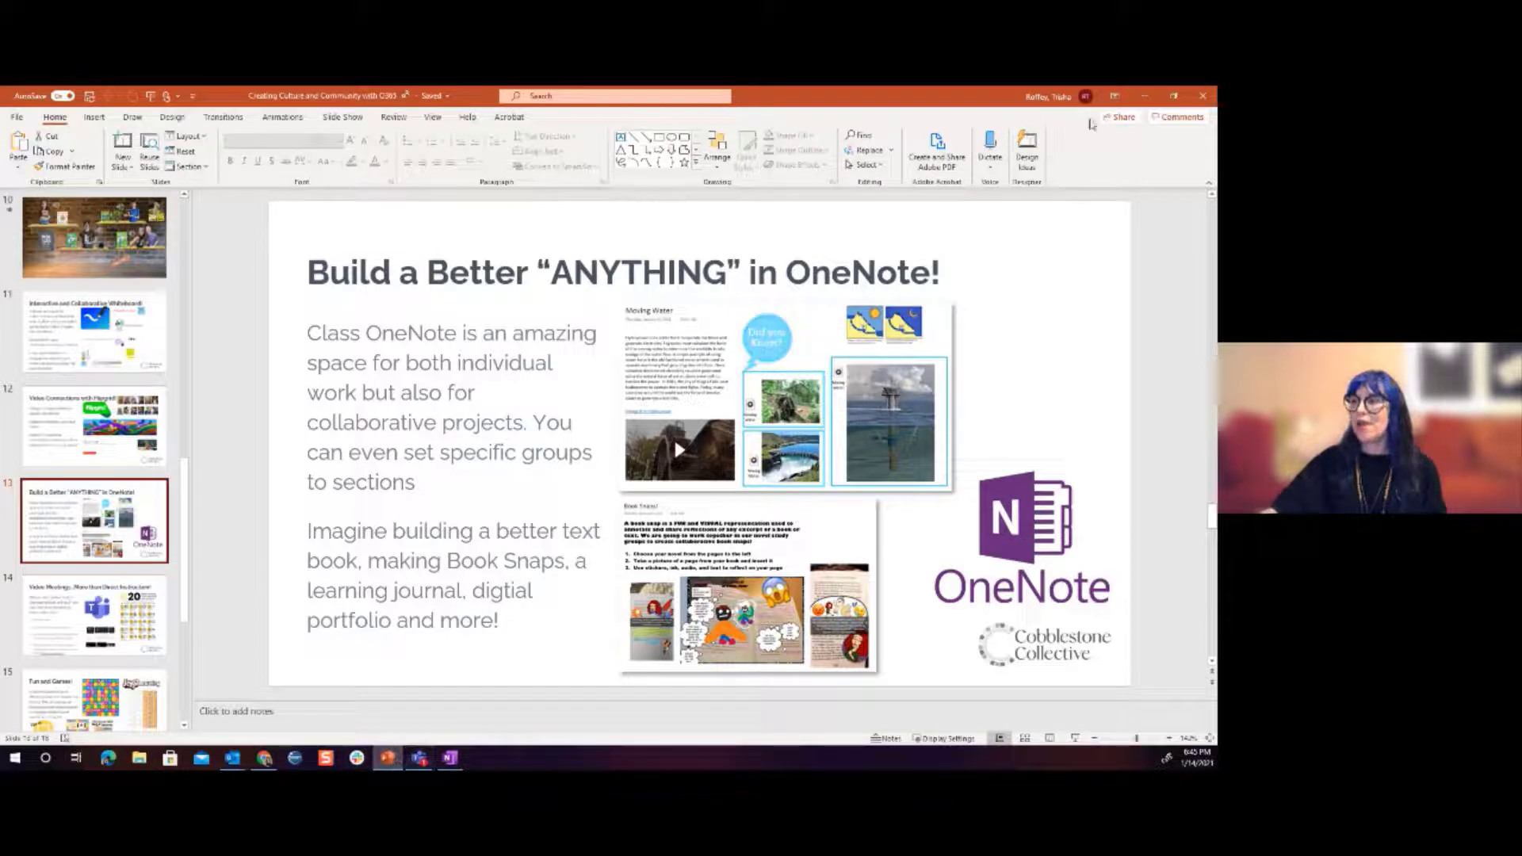
Step: Open the team's Class Notebook in Teams and show its section navigation
left_click(1143, 96)
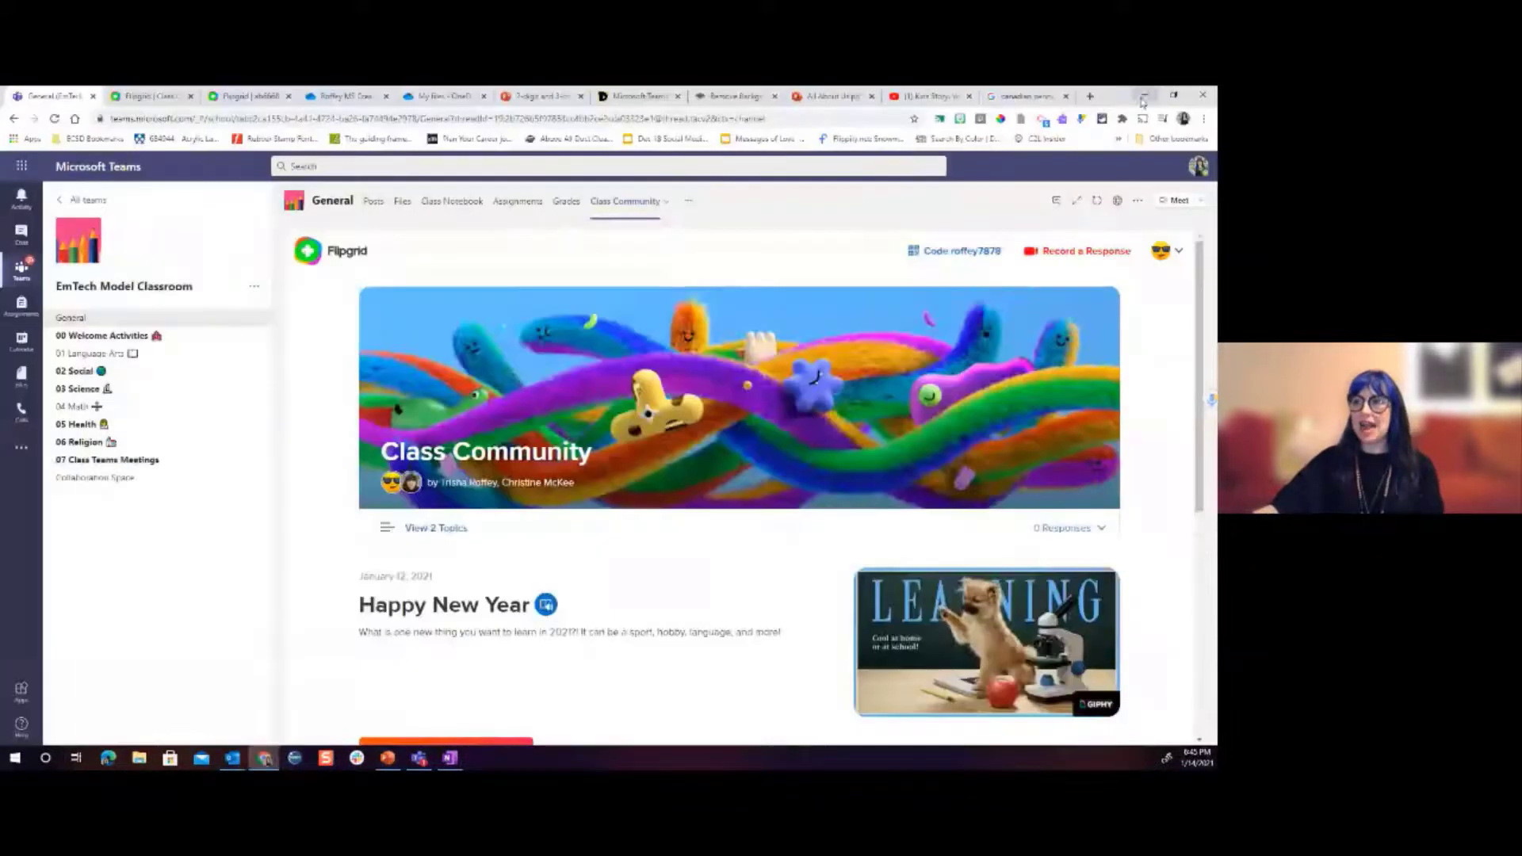
left_click(466, 204)
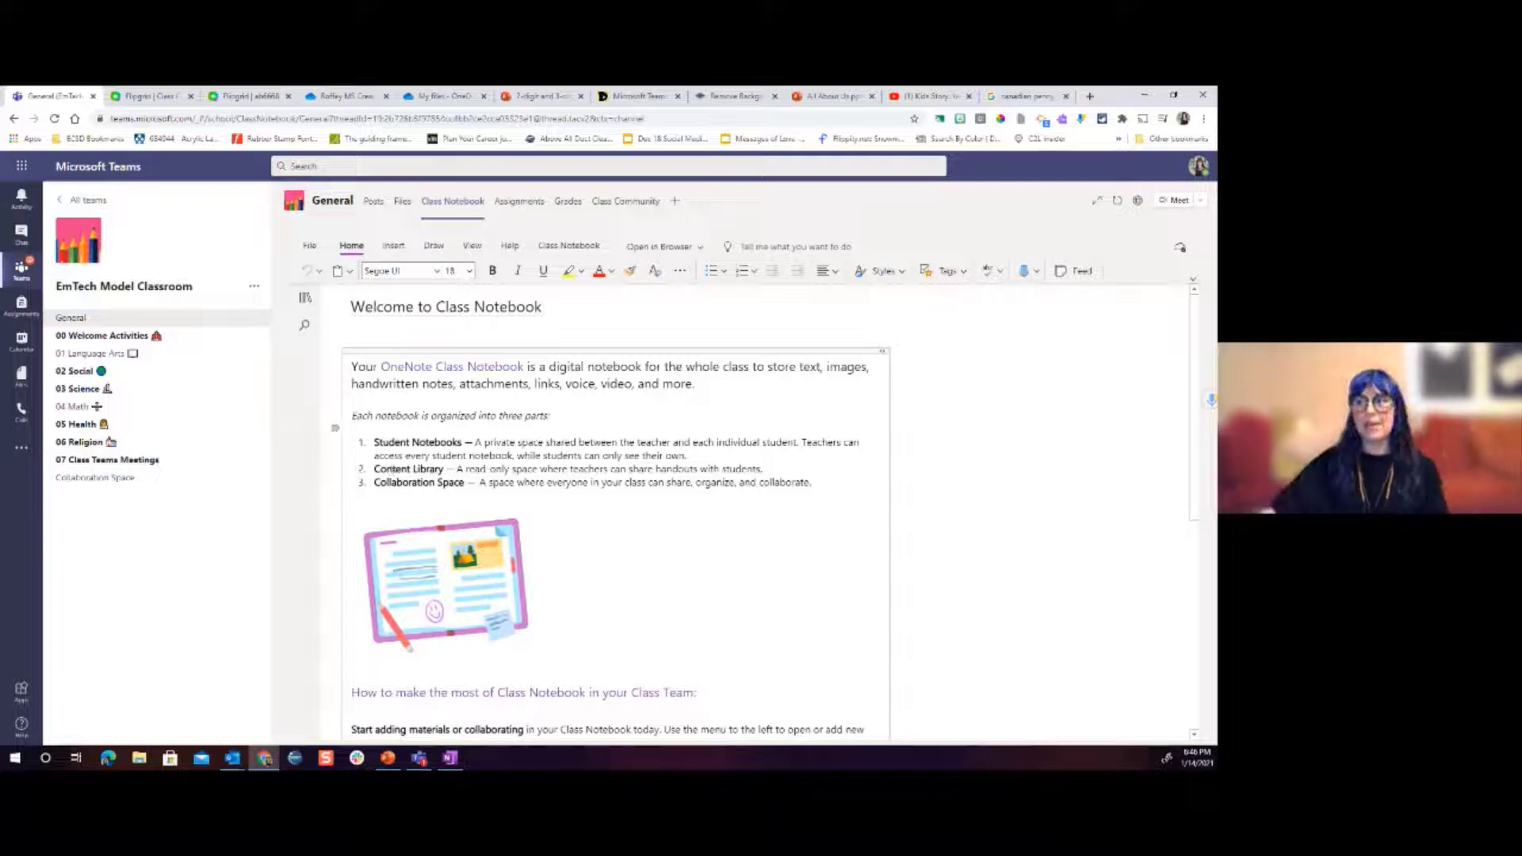
left_click(306, 297)
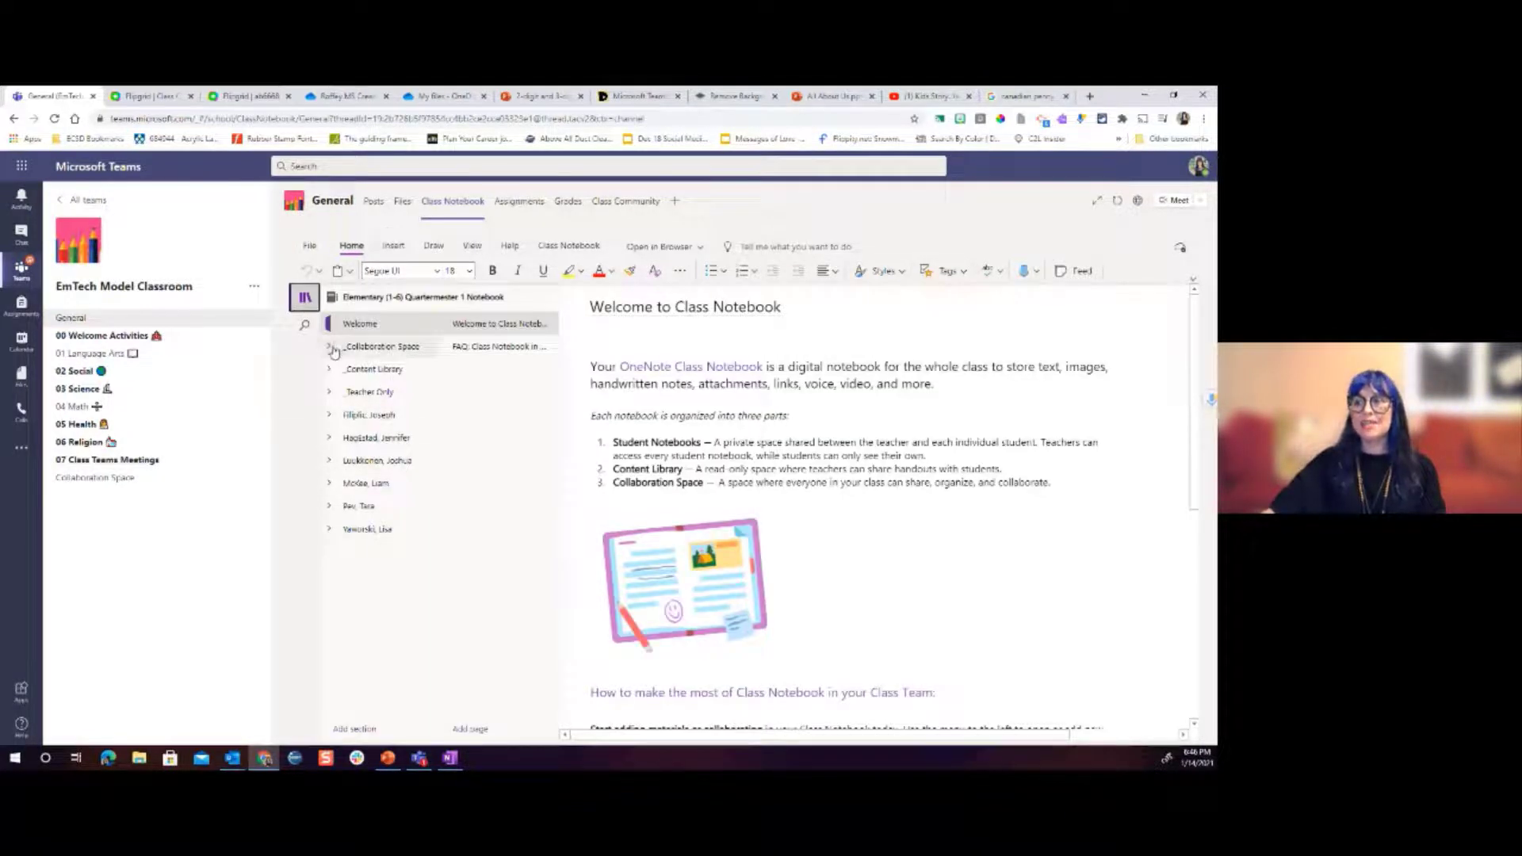
Step: Browse to Collaboration Space > Topic C > Moving Water, then switch to the OneNote app
left_click(364, 352)
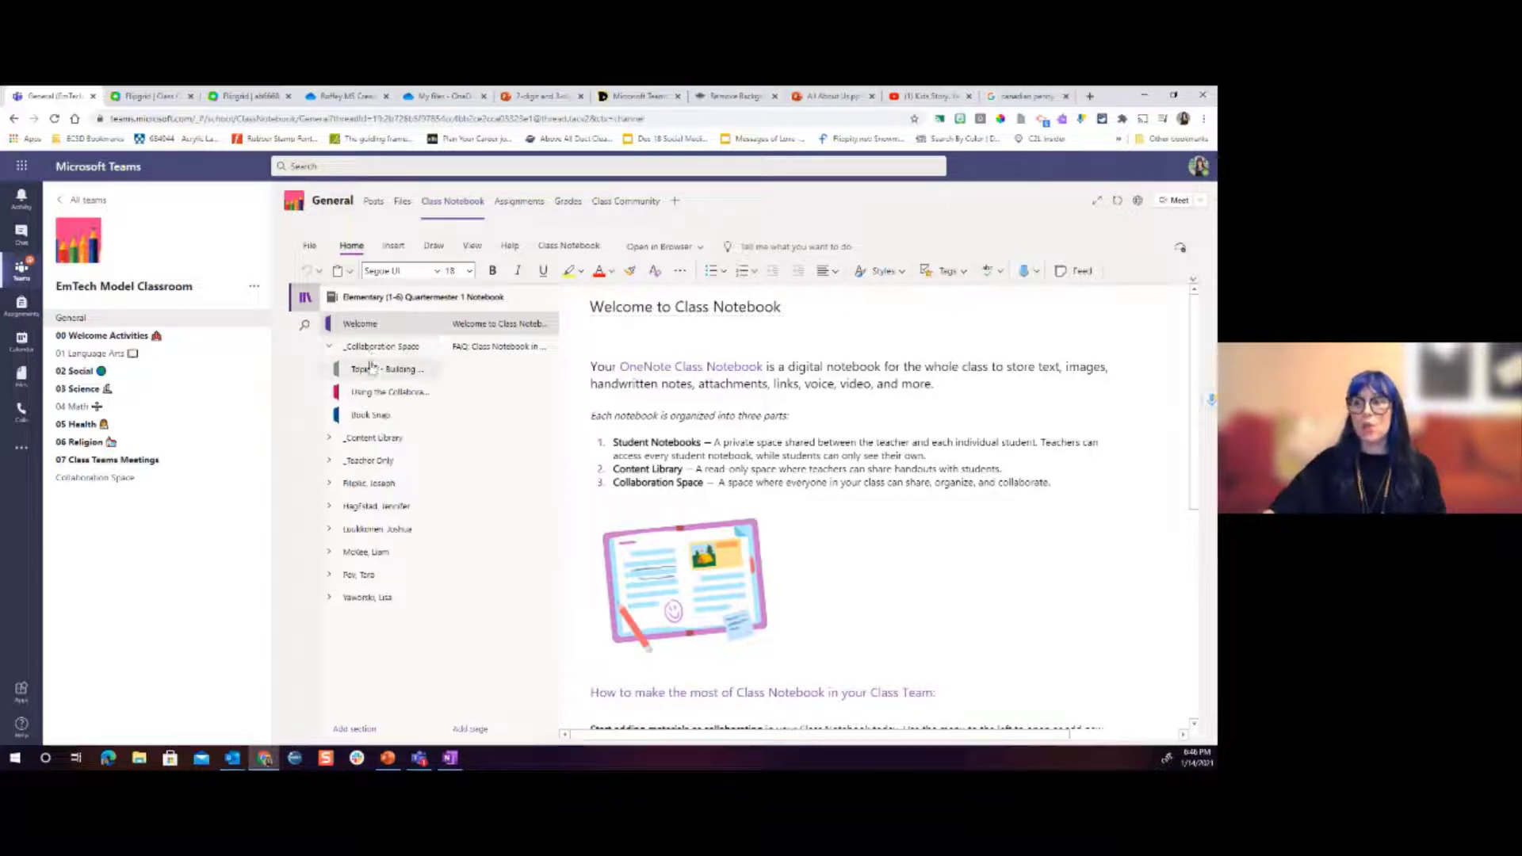
left_click(373, 370)
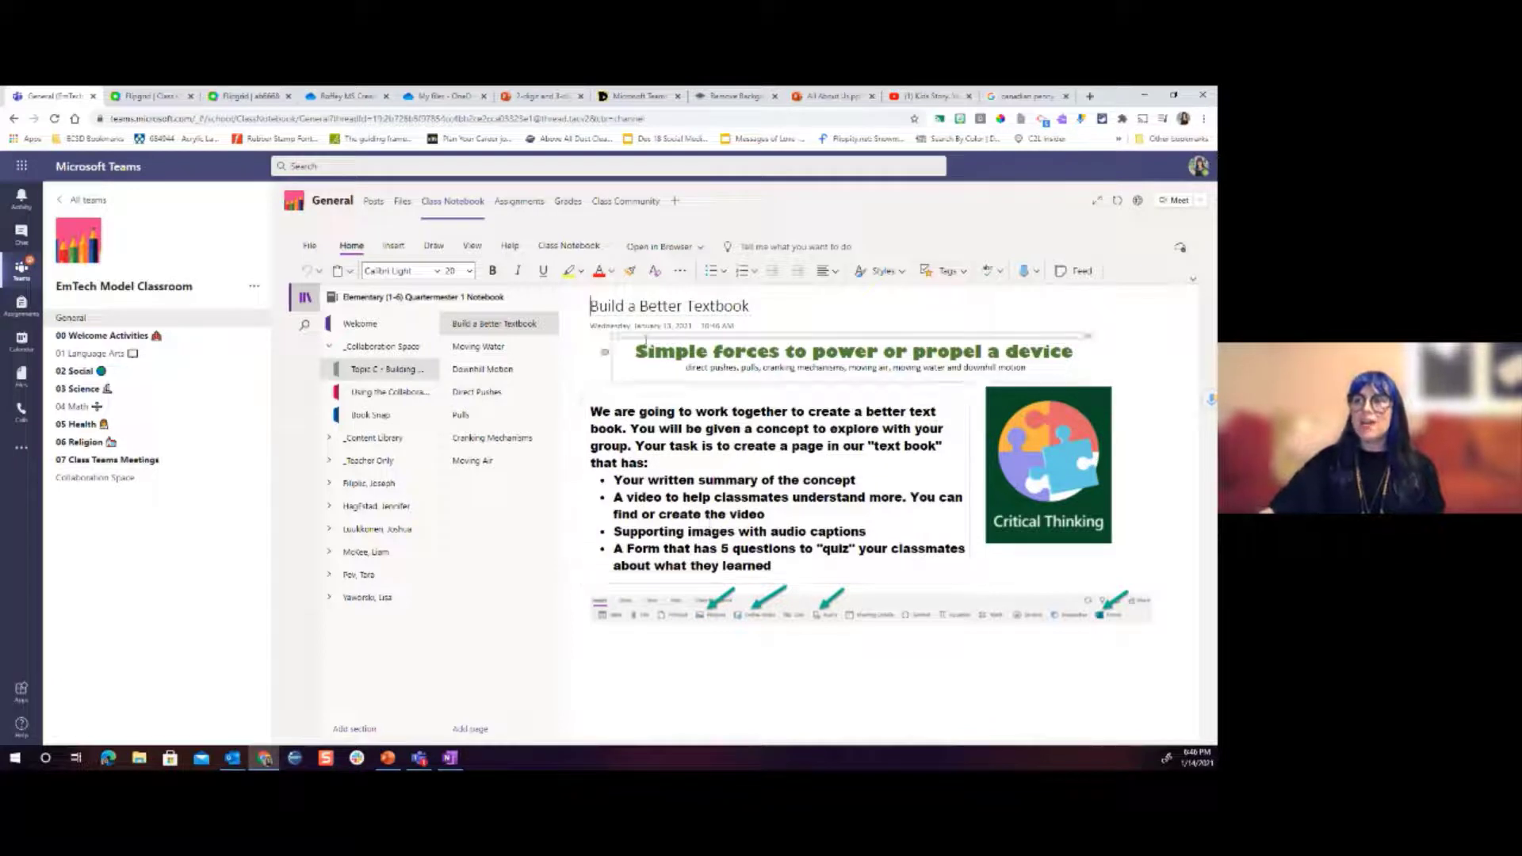
left_click(504, 352)
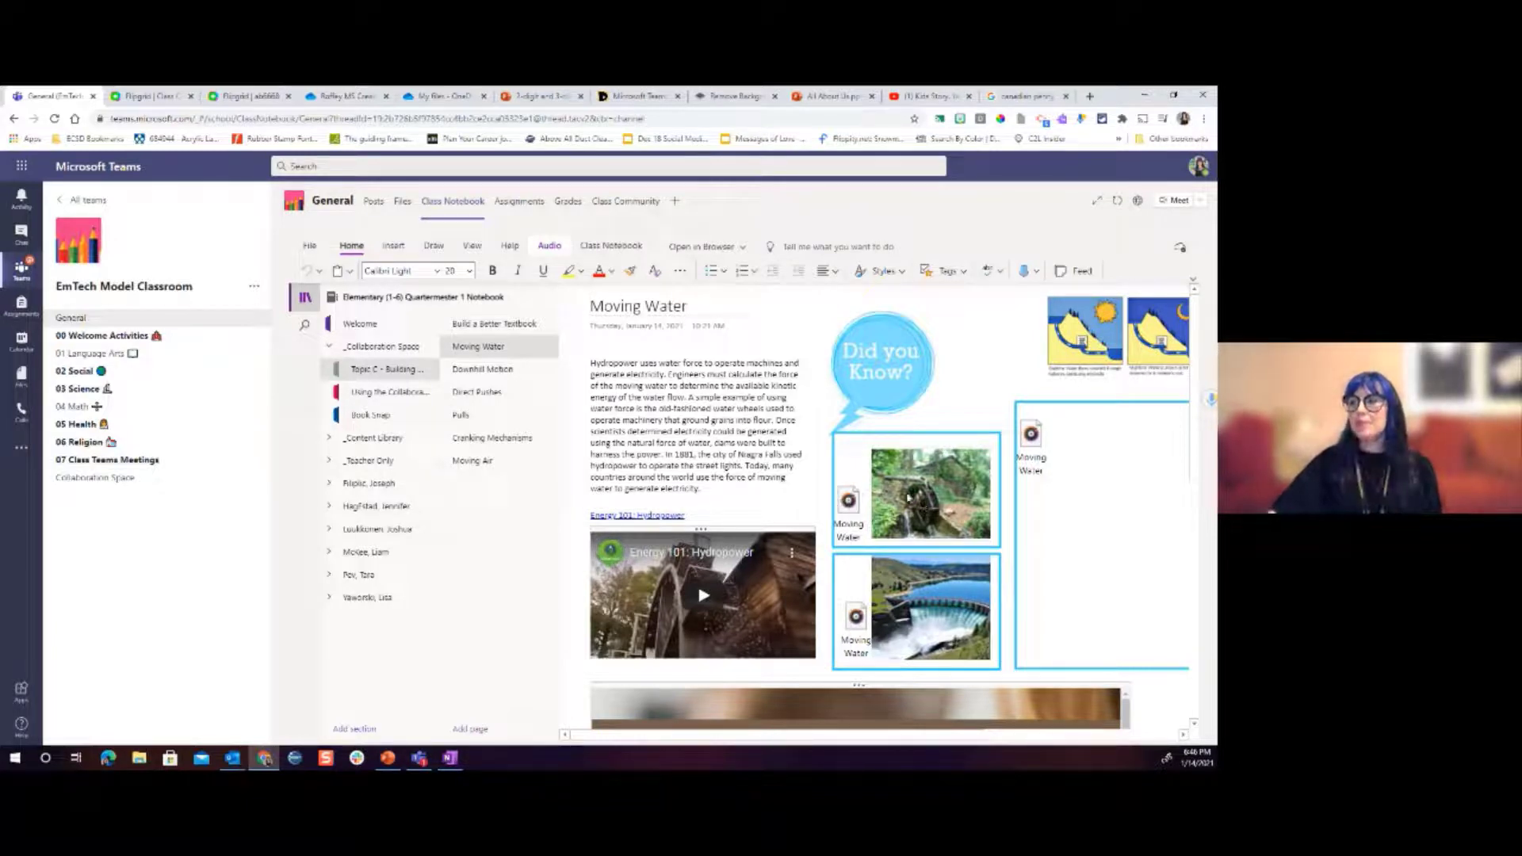
left_click(450, 758)
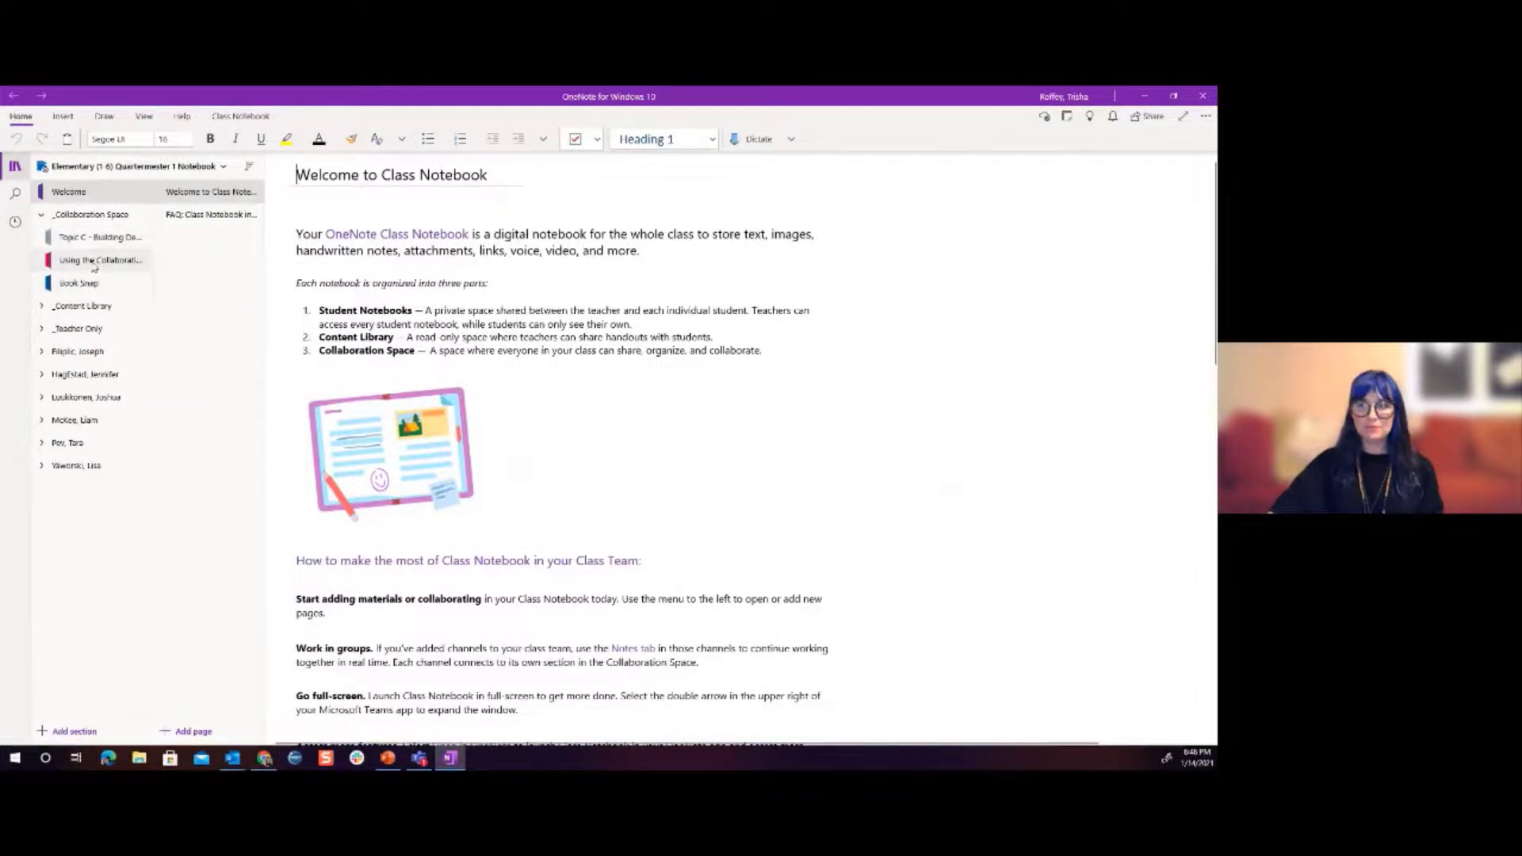
Step: Open Topic C and play the Moving Water hydropower video and audio recording
left_click(104, 237)
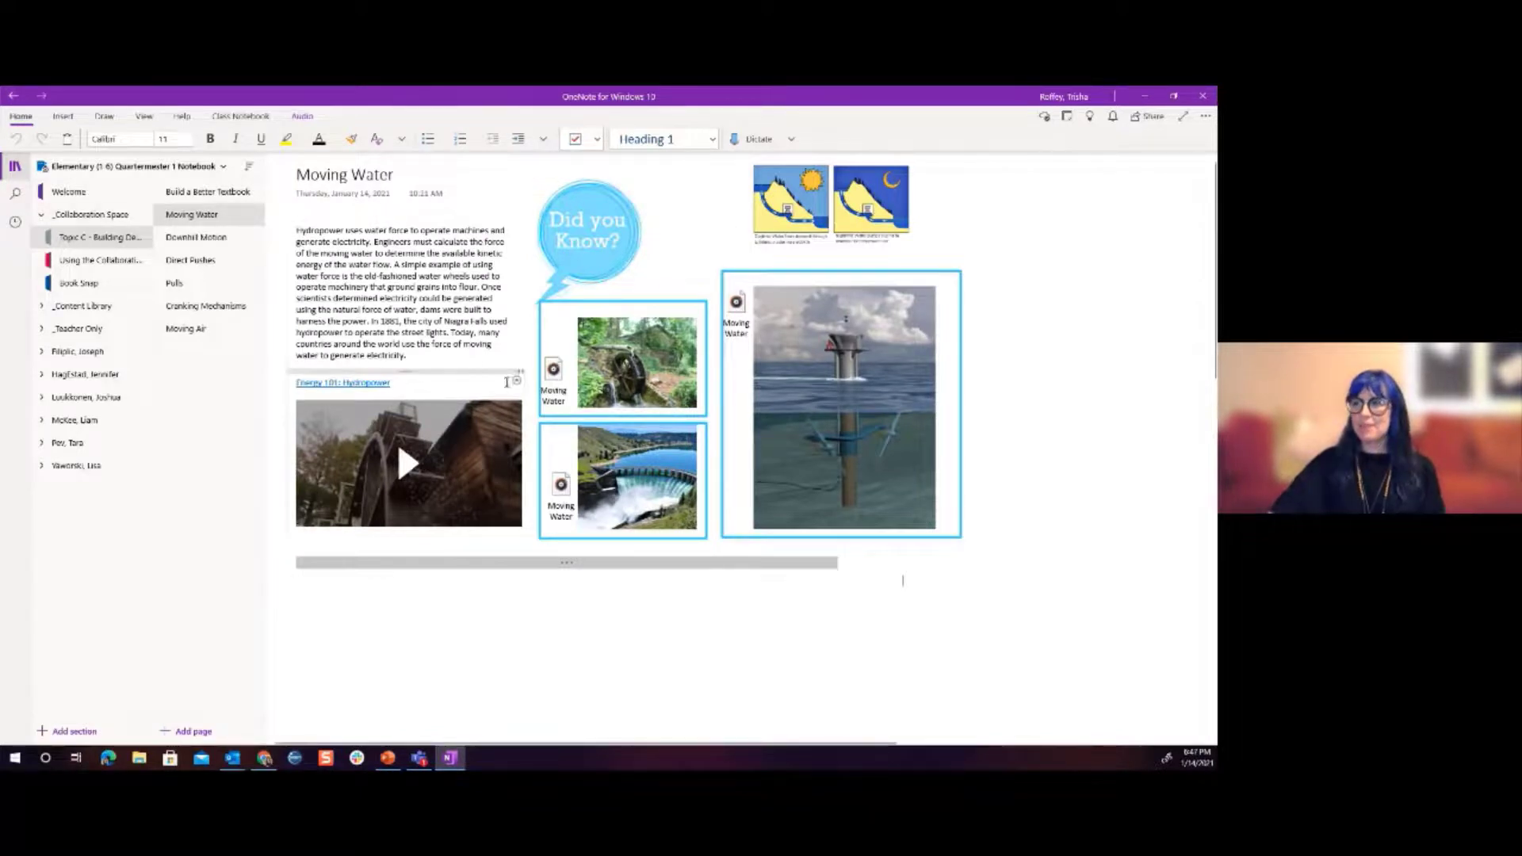
left_click(420, 466)
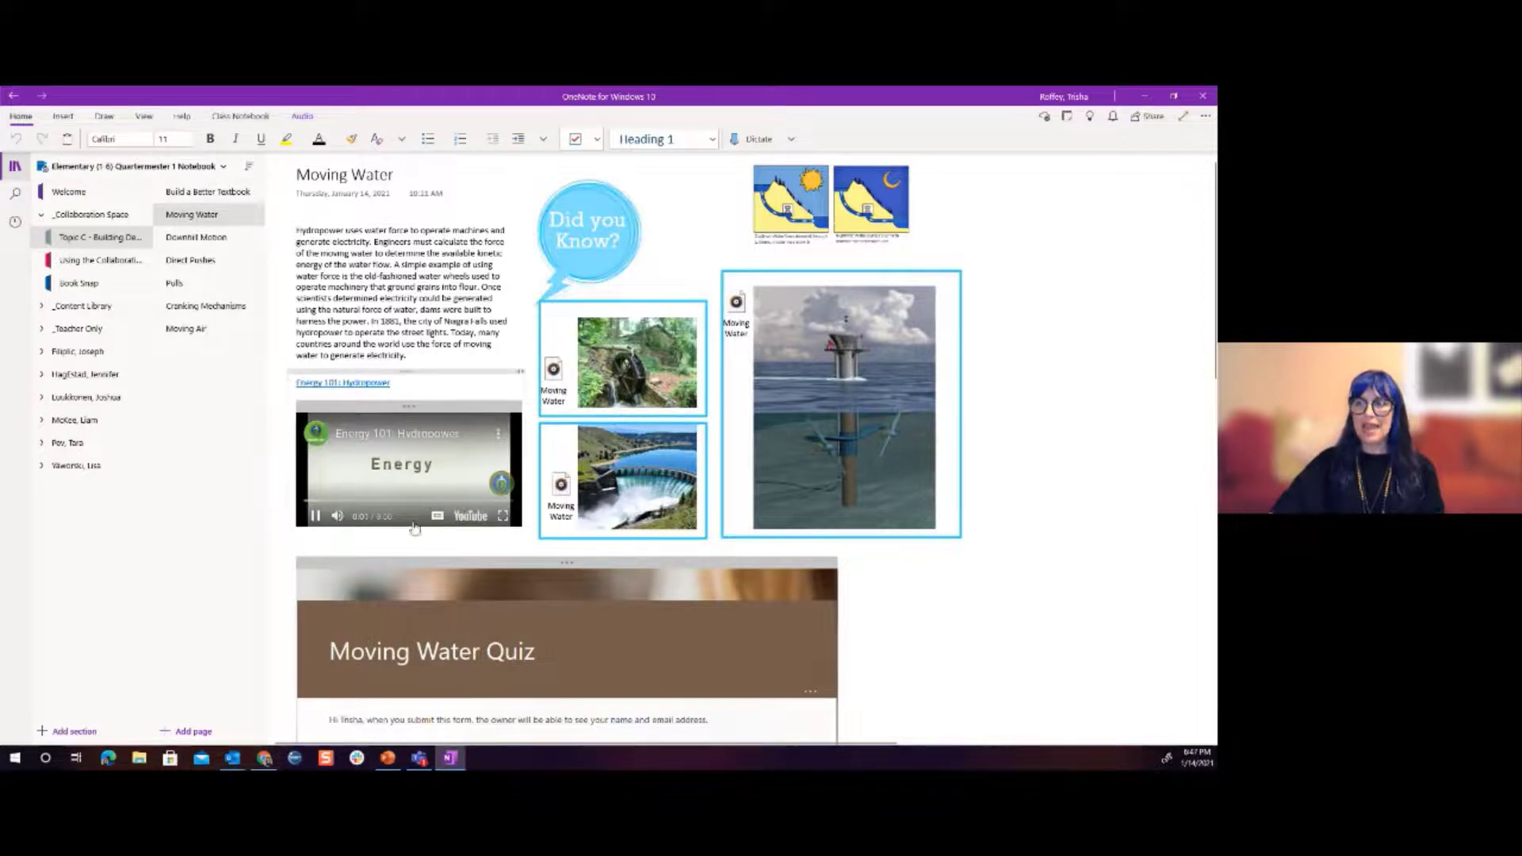
left_click(314, 516)
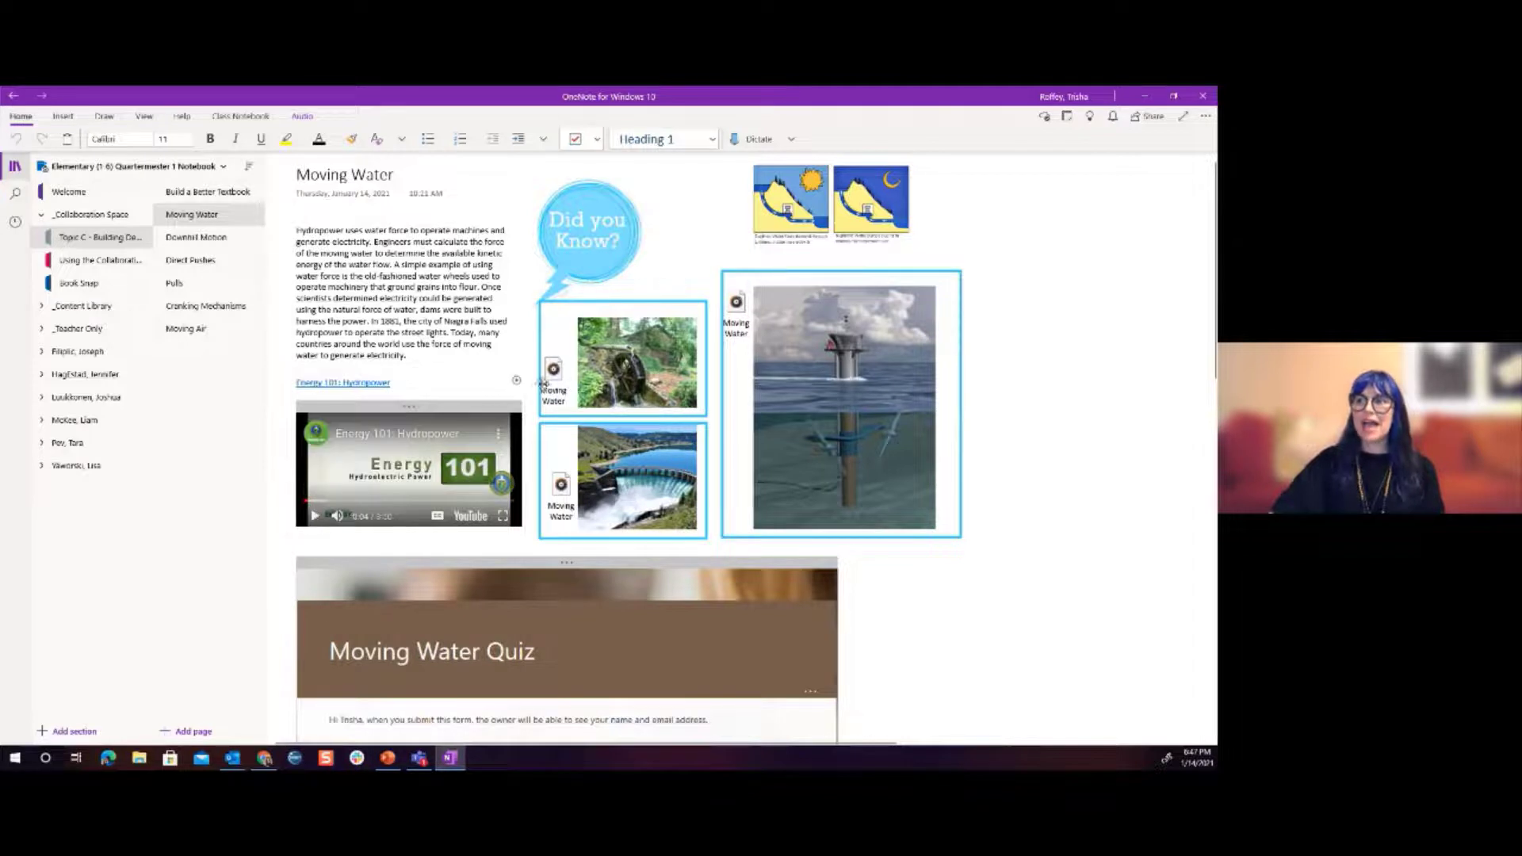
double_click(553, 372)
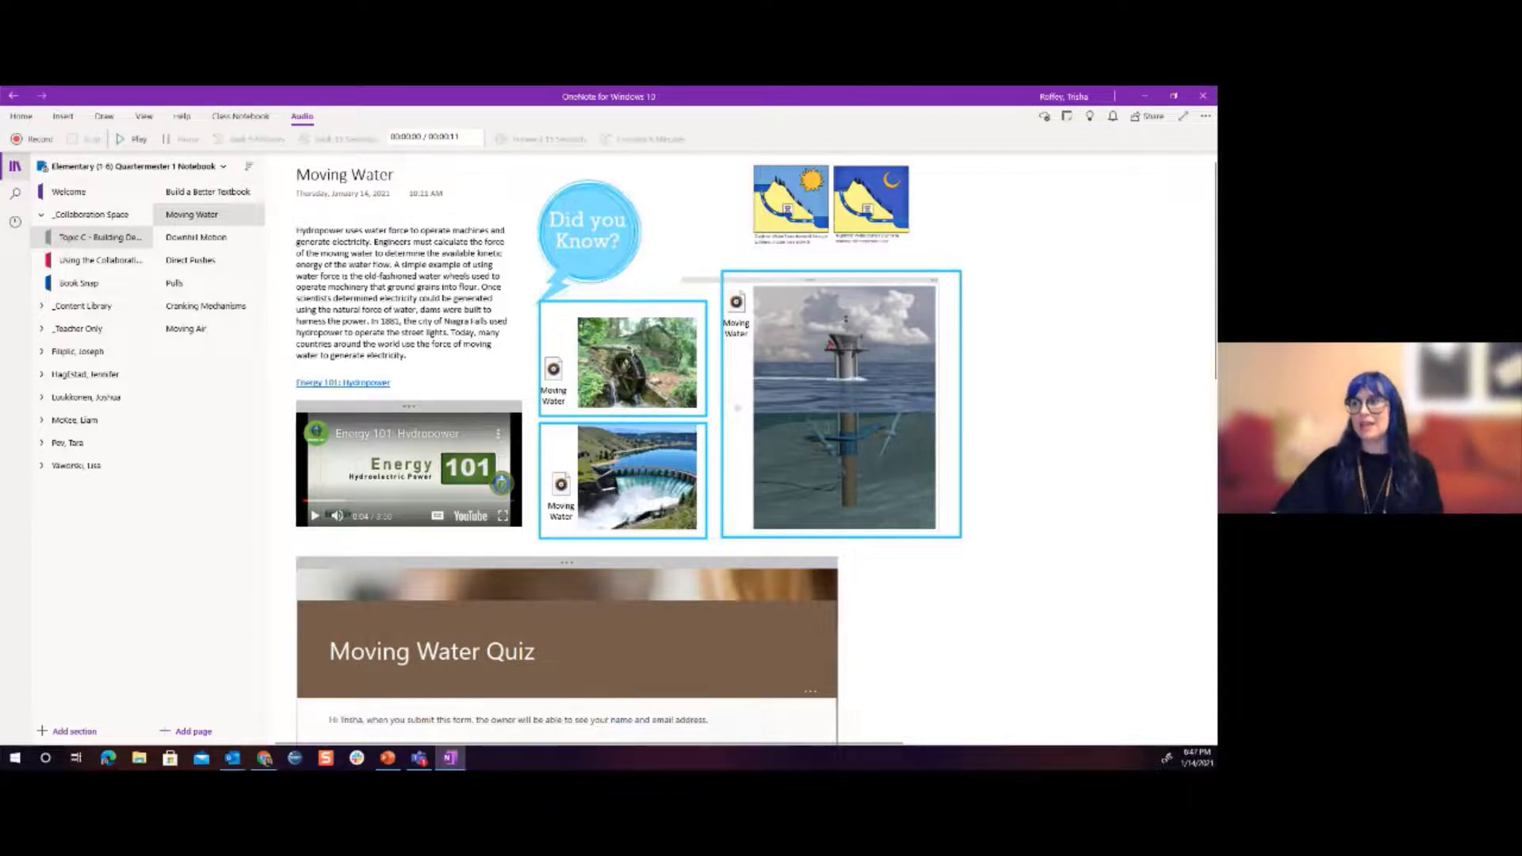
Step: Scroll down to review the quiz, then open the Downhill Motion page
scroll(566, 448, "down", 5)
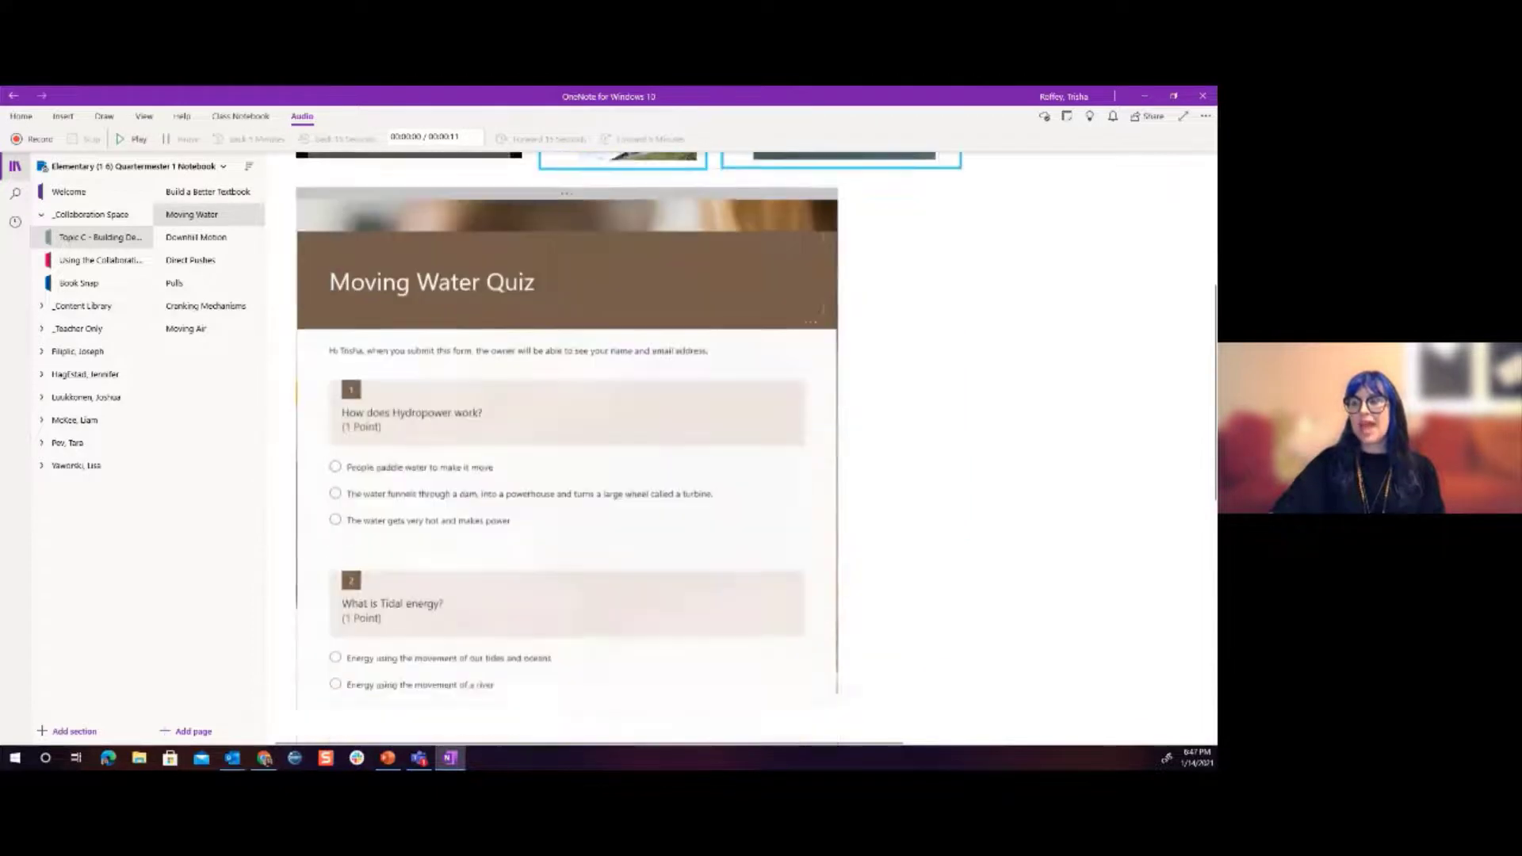
scroll(826, 315, "down", 1)
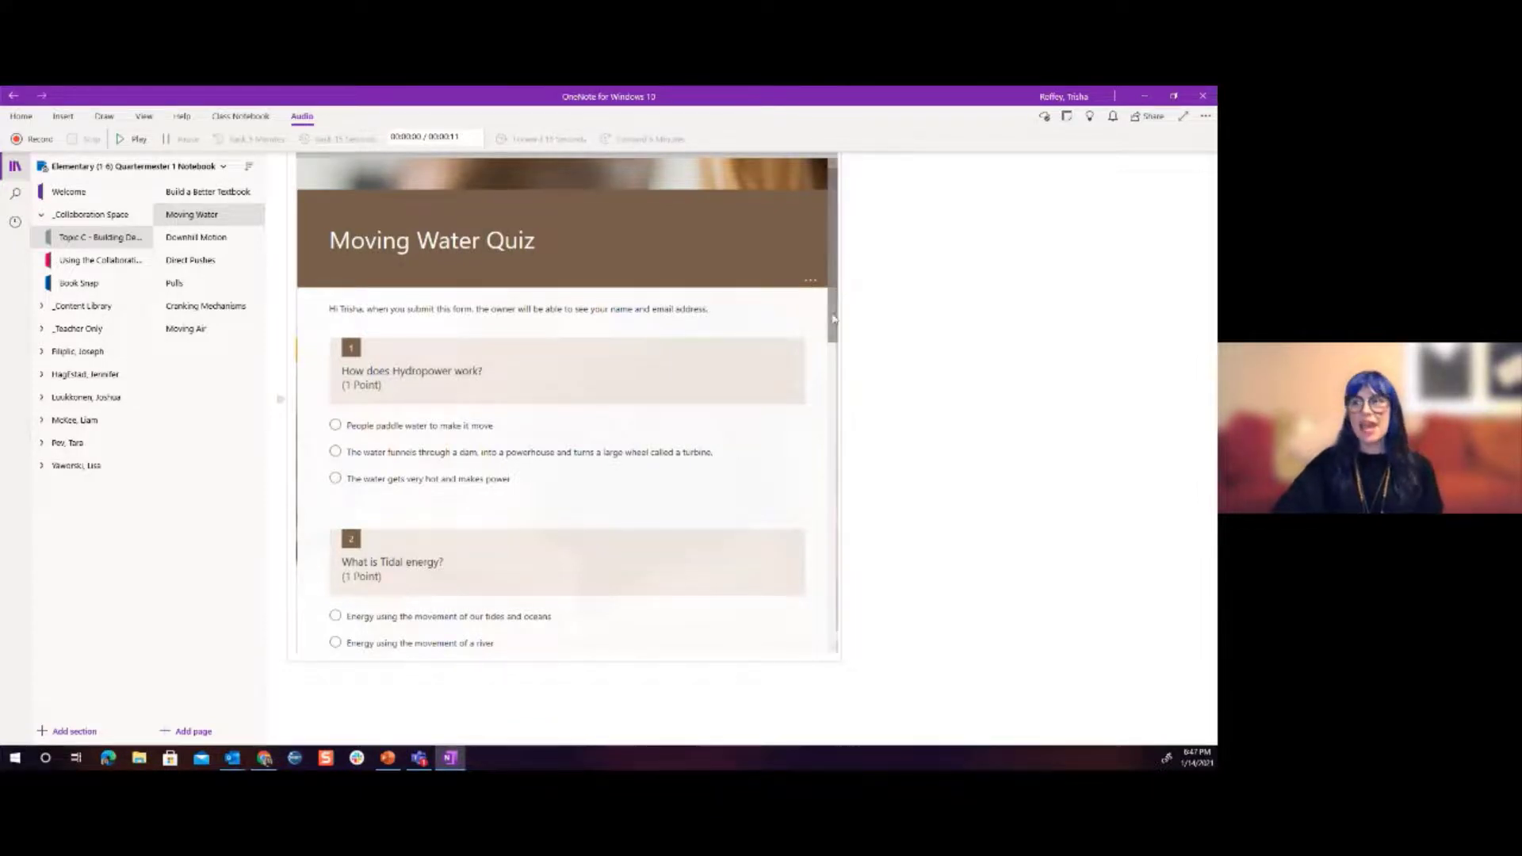
scroll(826, 315, "up", 5)
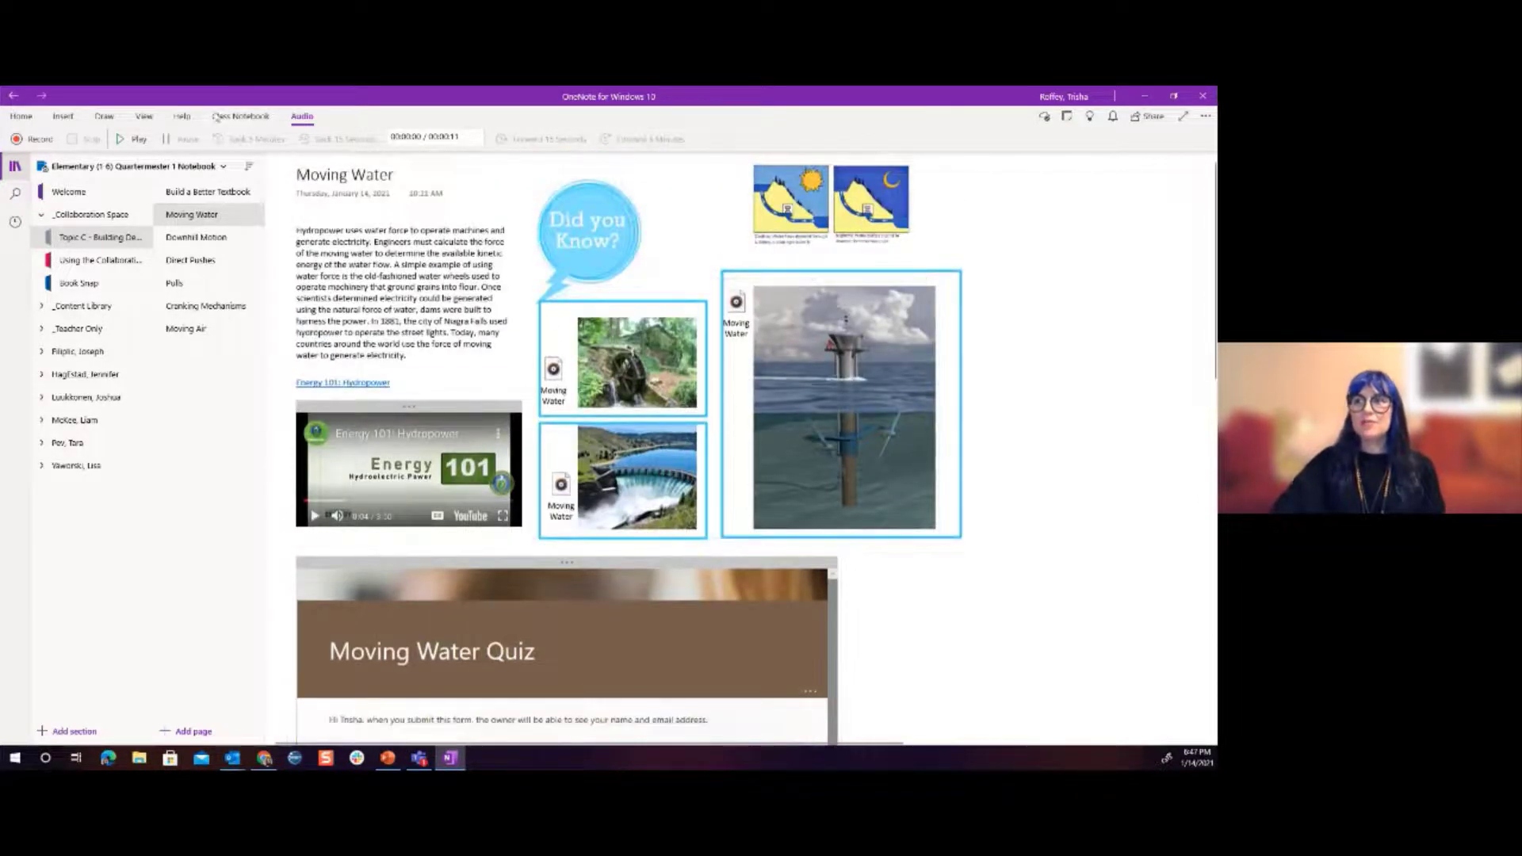
left_click(201, 240)
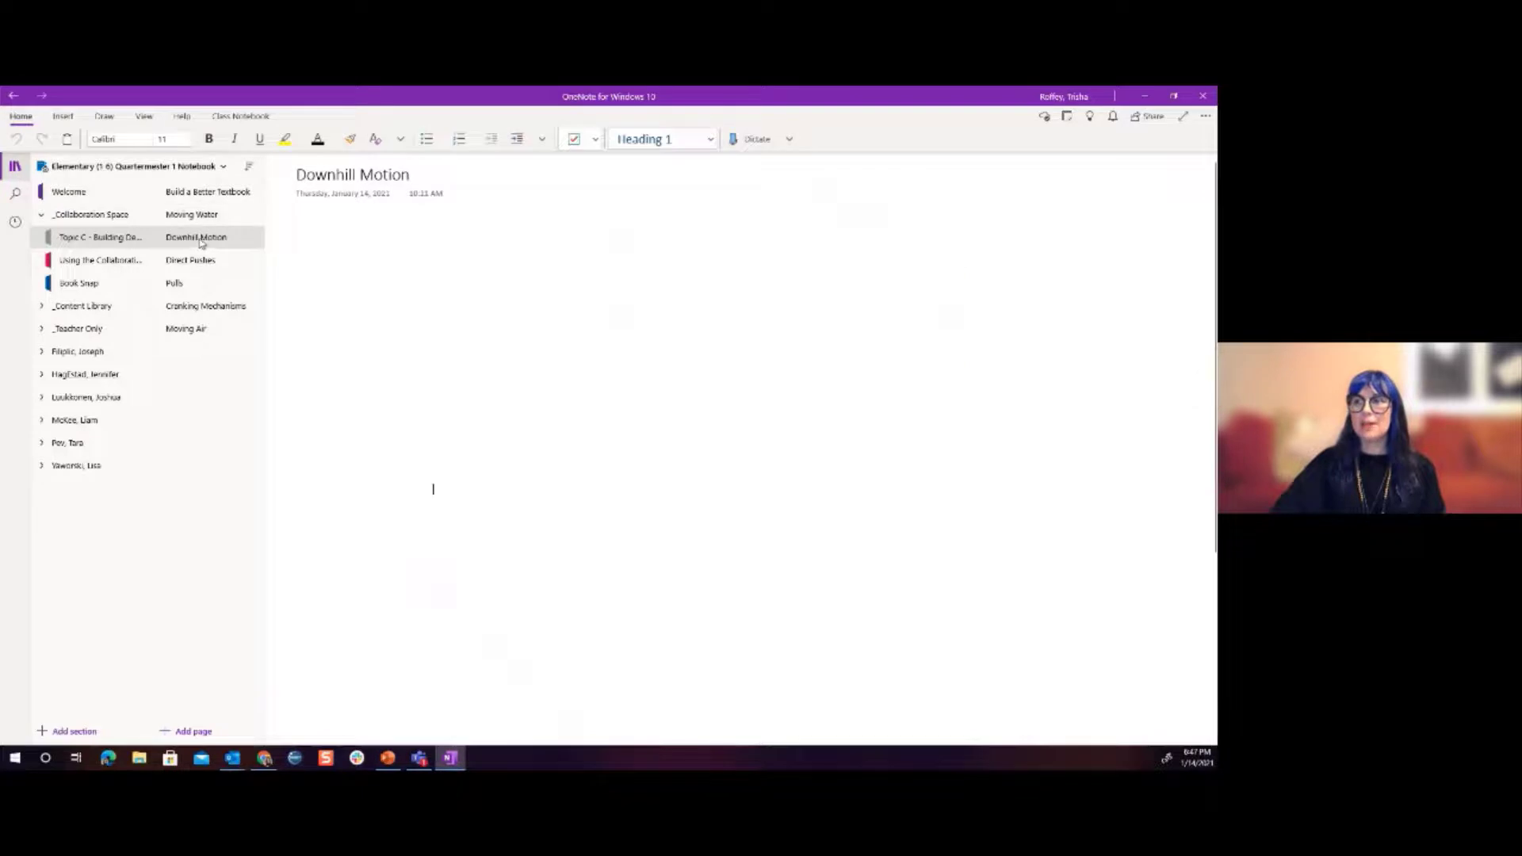
Step: Search Online Pictures for 'downhill motion' and scroll through the Bing image results
left_click(63, 116)
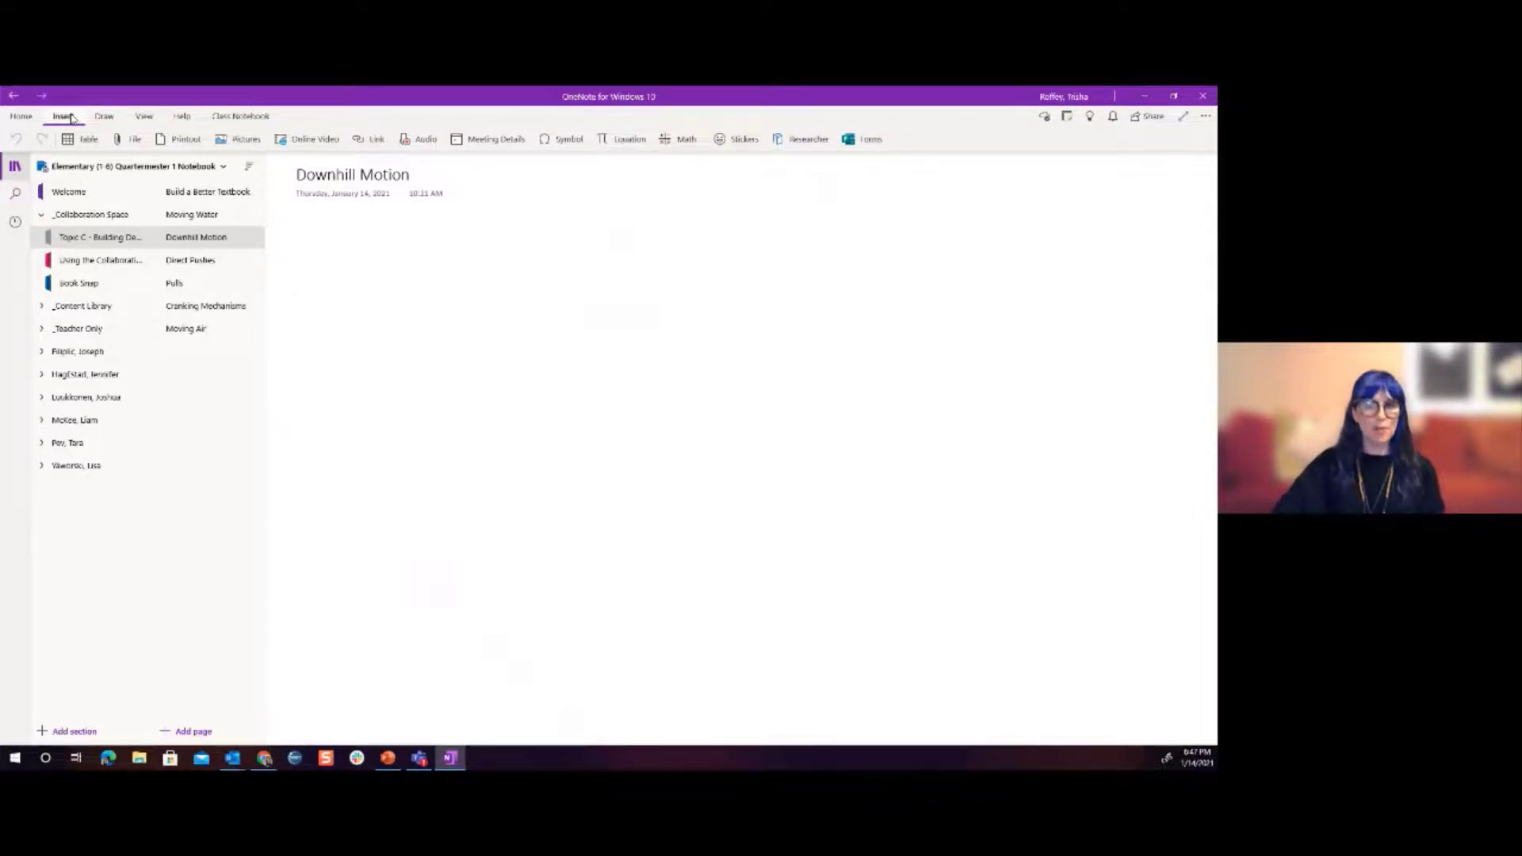
left_click(234, 141)
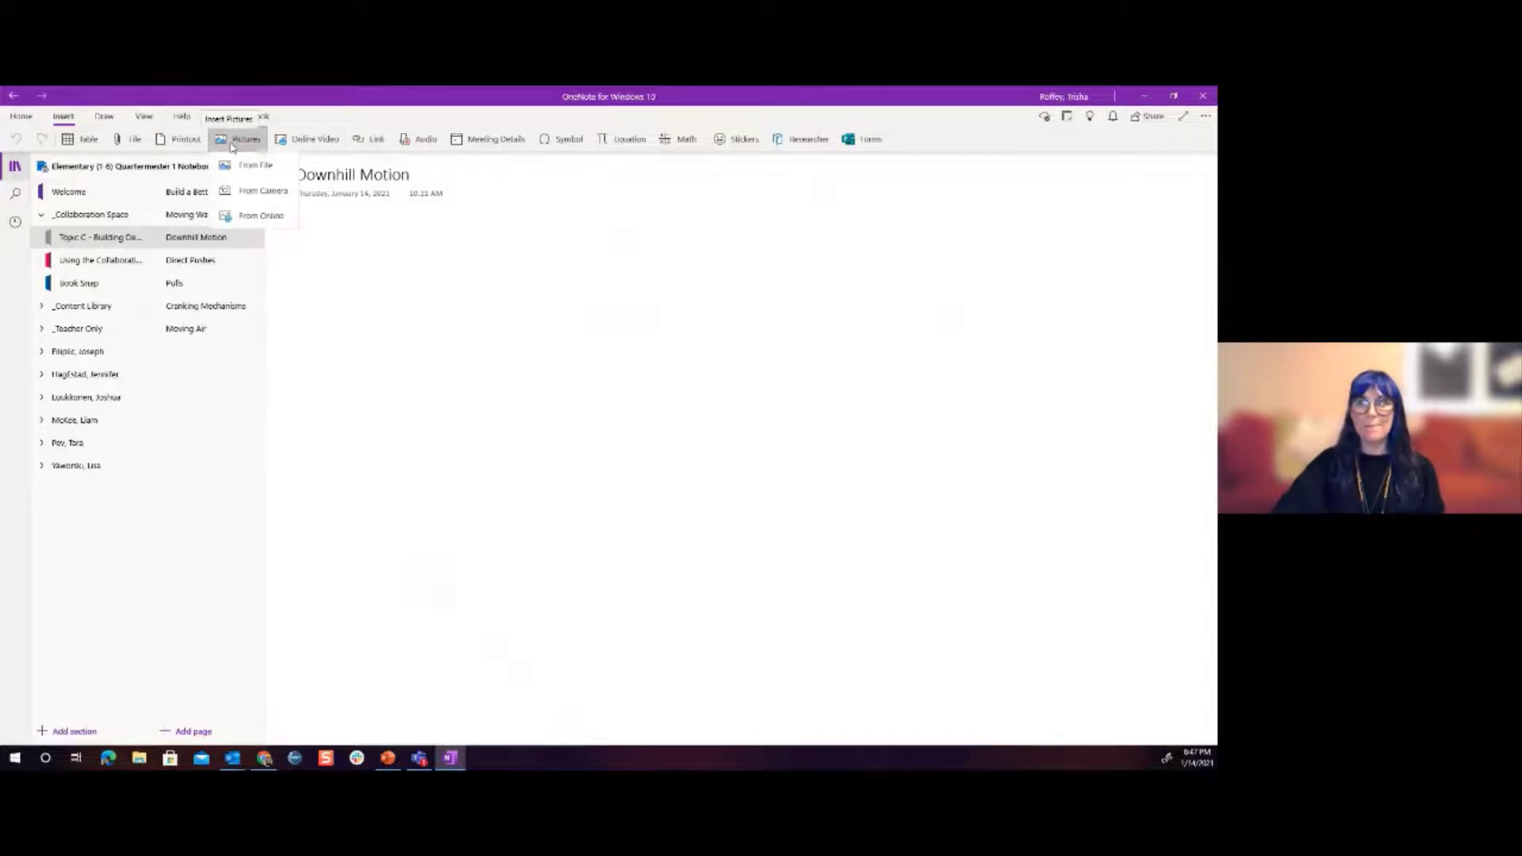
left_click(270, 202)
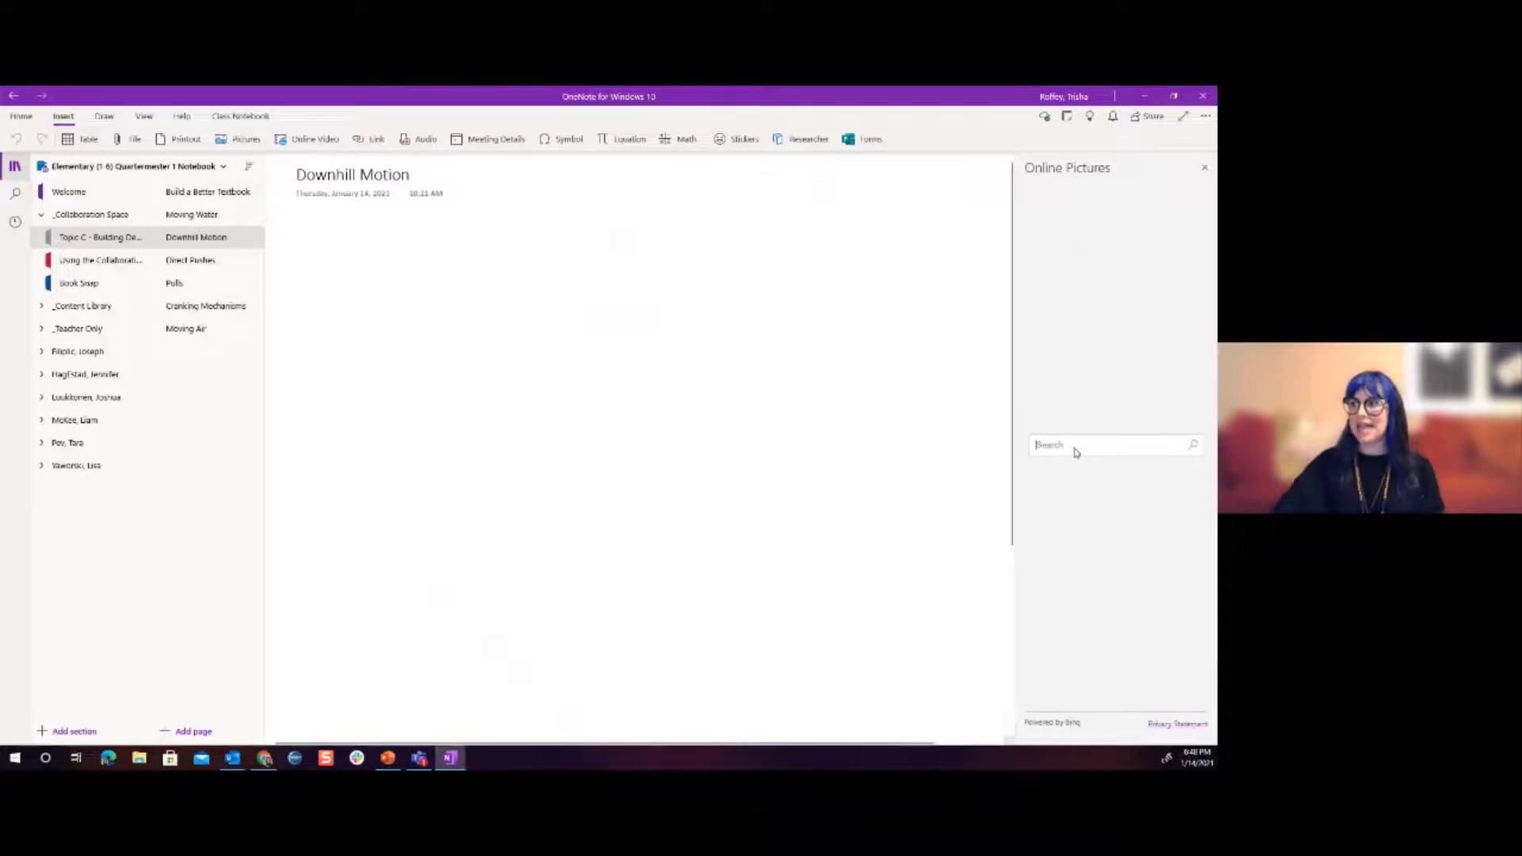
type("down")
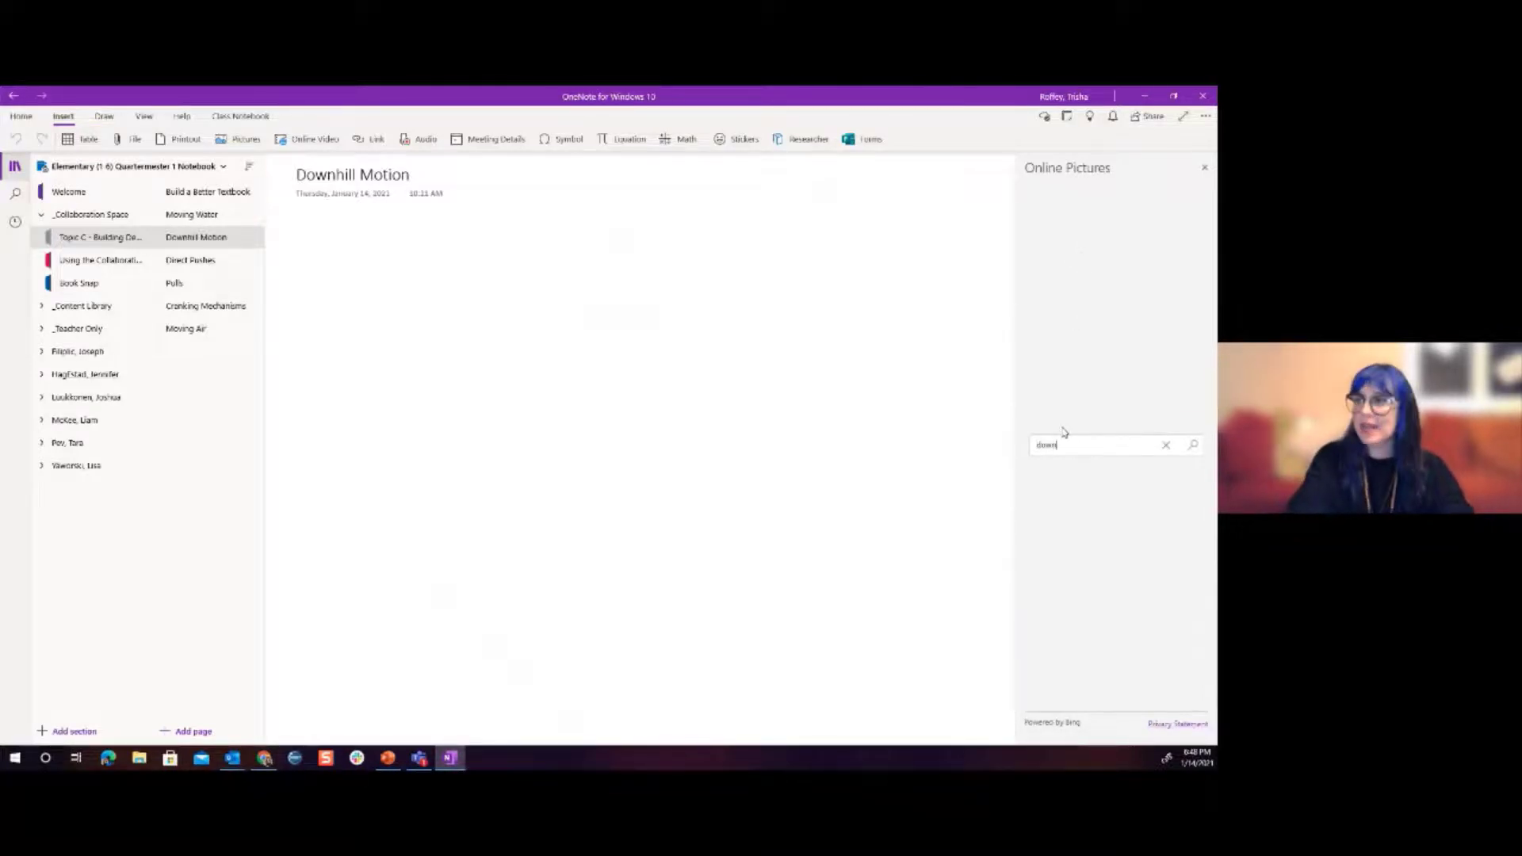
type("hill motion")
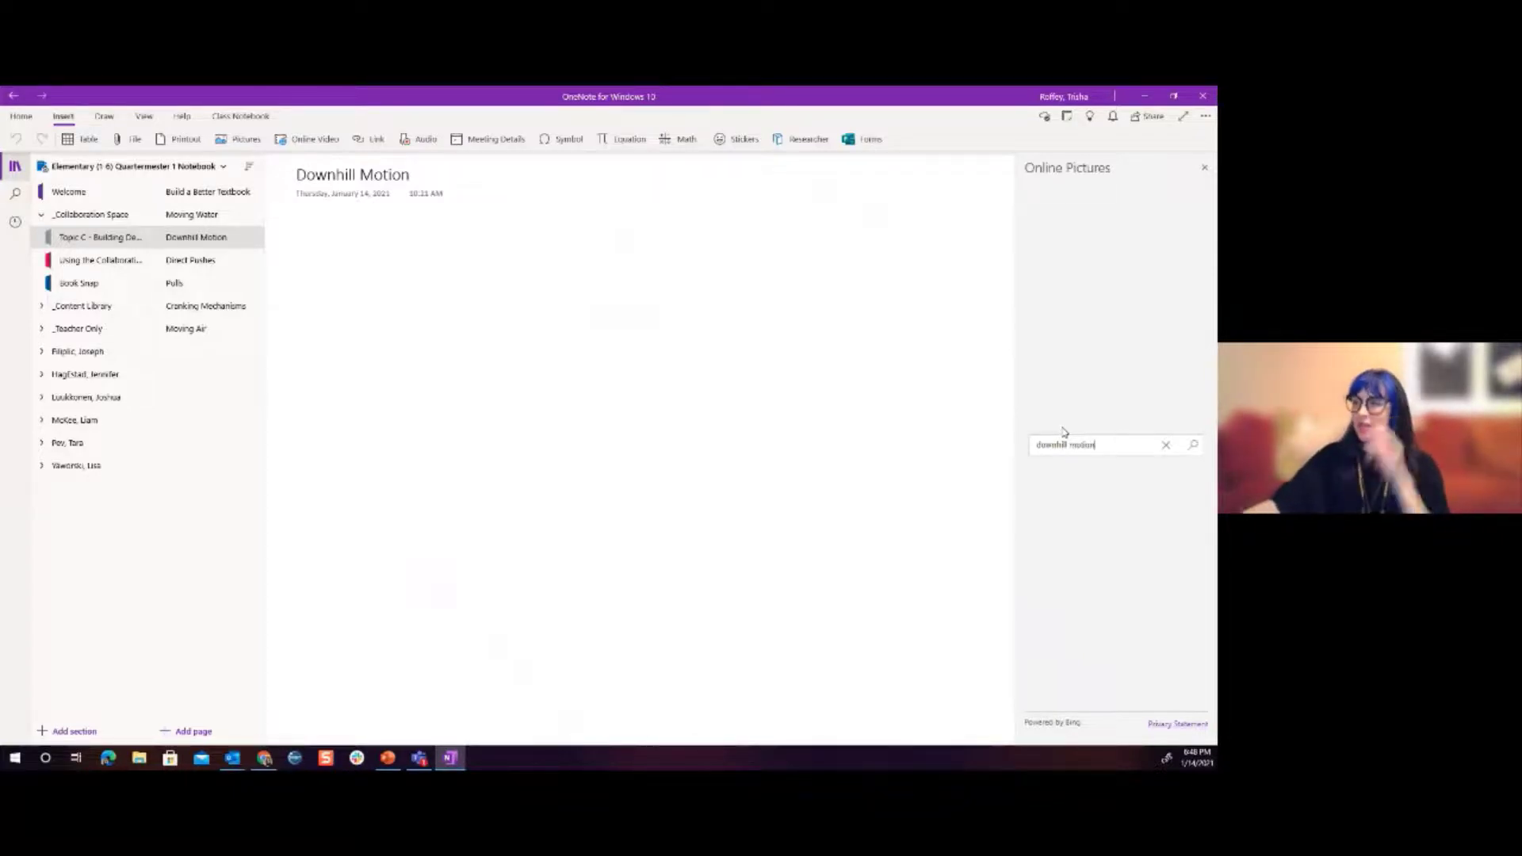
key("Return")
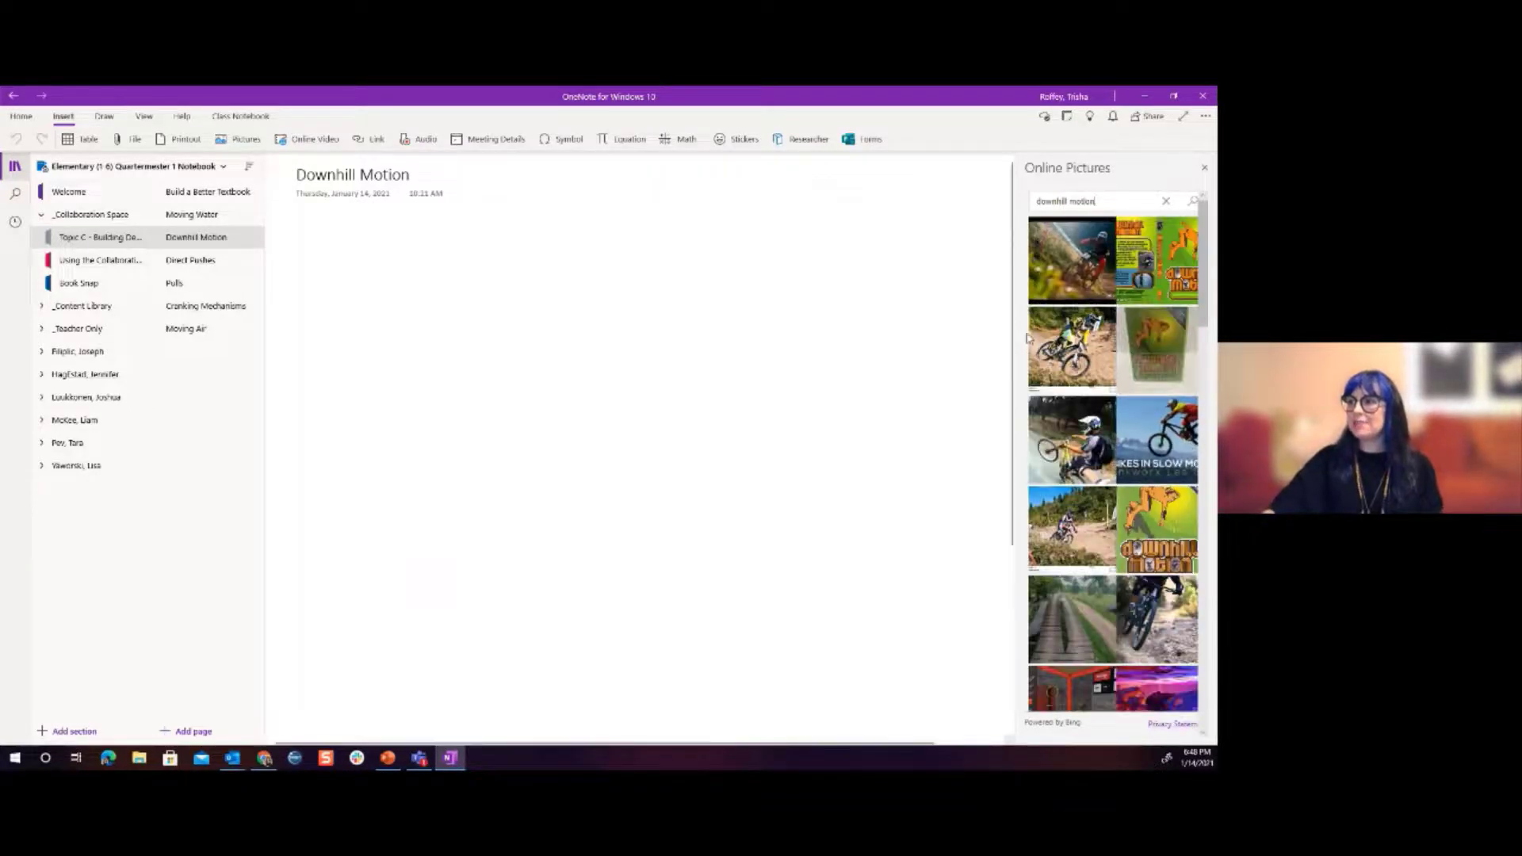
scroll(1083, 433, "down", 5)
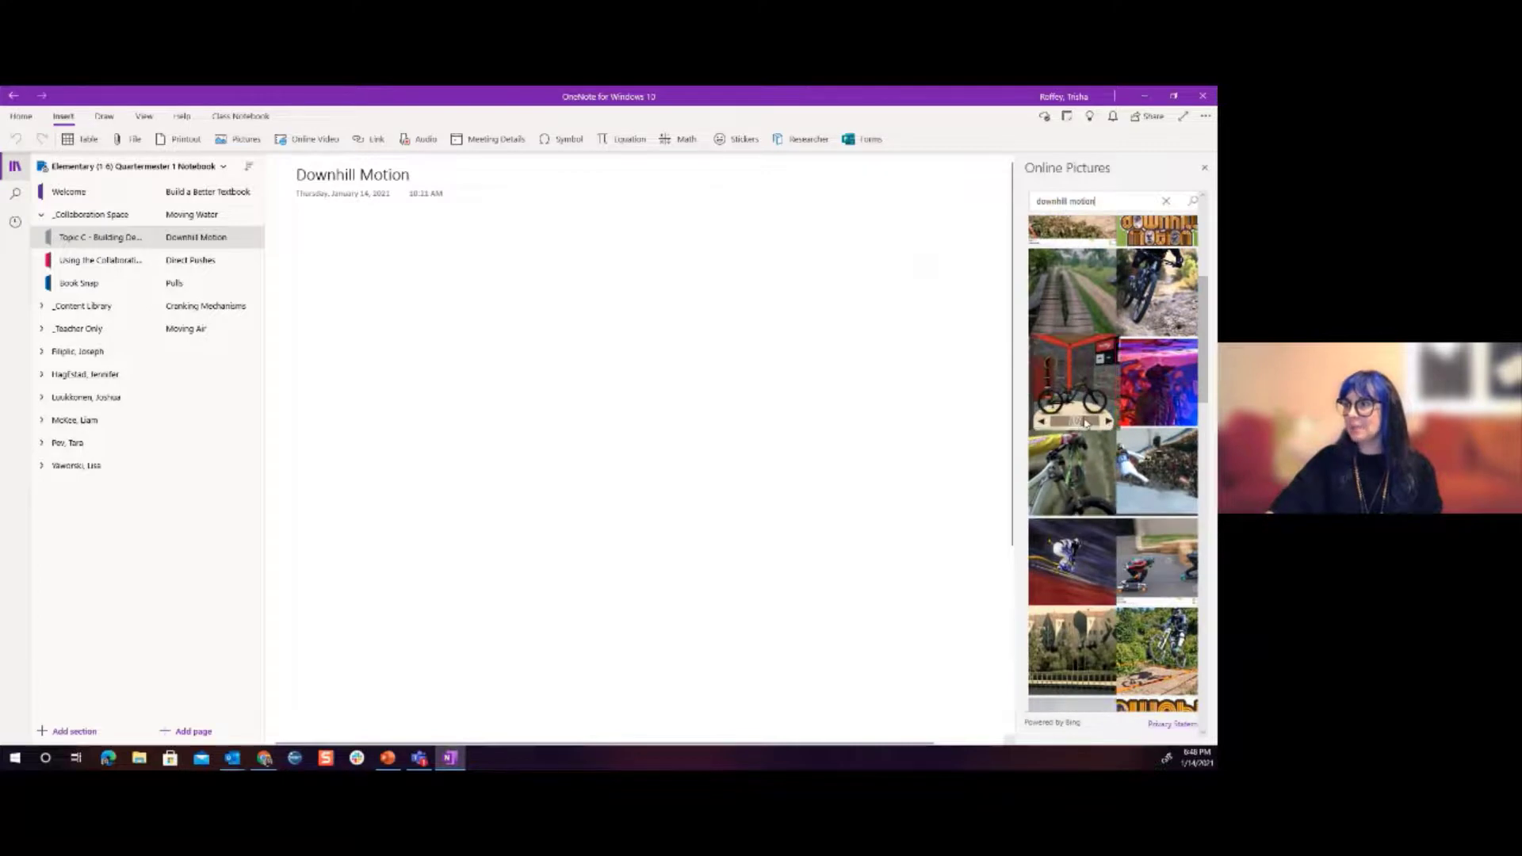
scroll(1083, 432, "down", 5)
scroll(1067, 432, "down", 10)
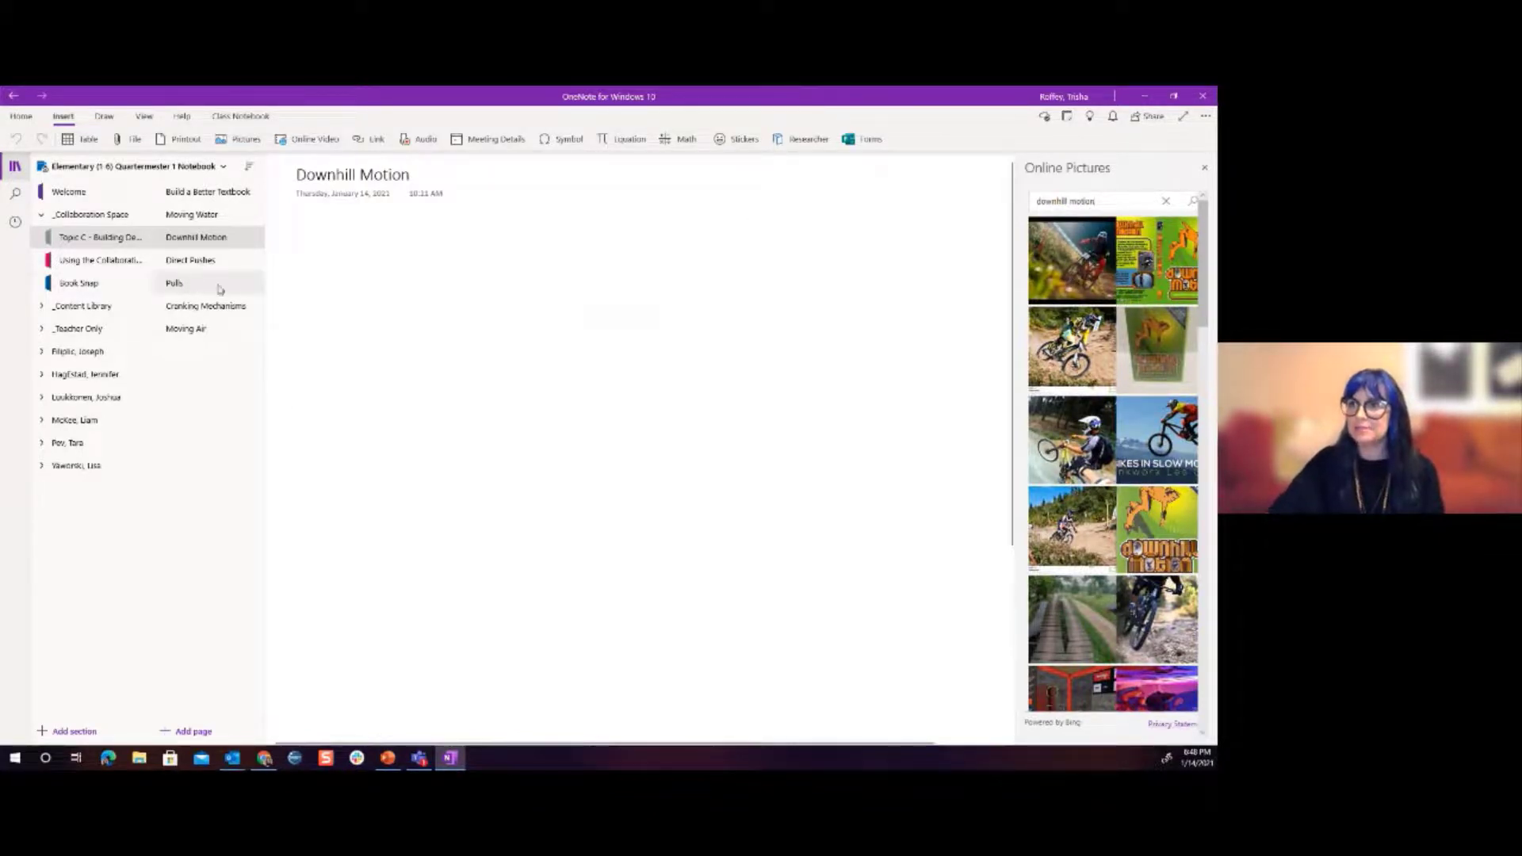
Step: On the Cranking Mechanisms page, search online pictures for 'cranking mechunism'
left_click(203, 306)
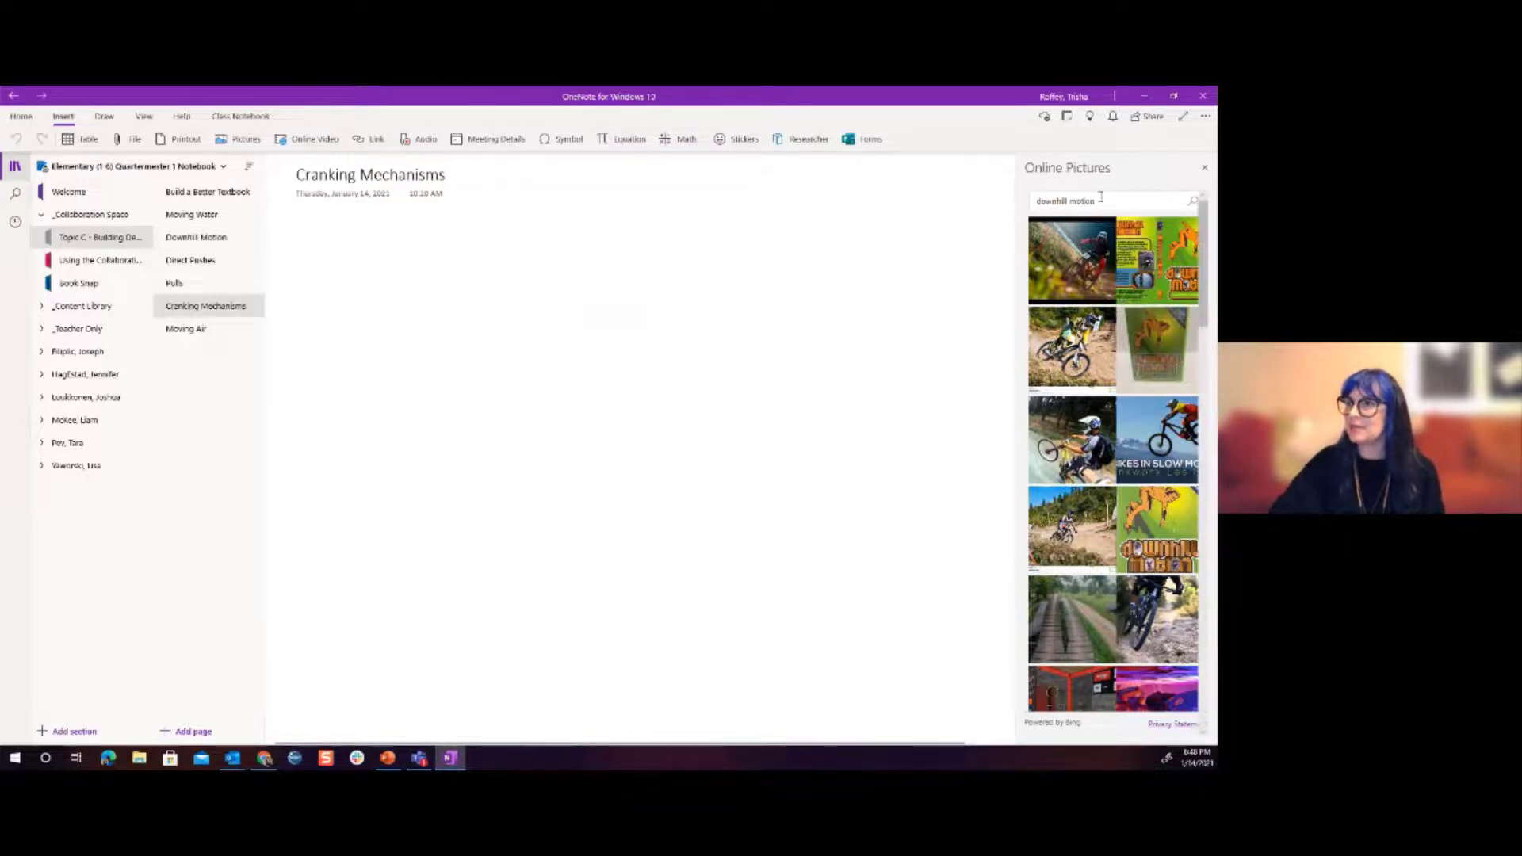
left_click_drag(1106, 200, 1013, 203)
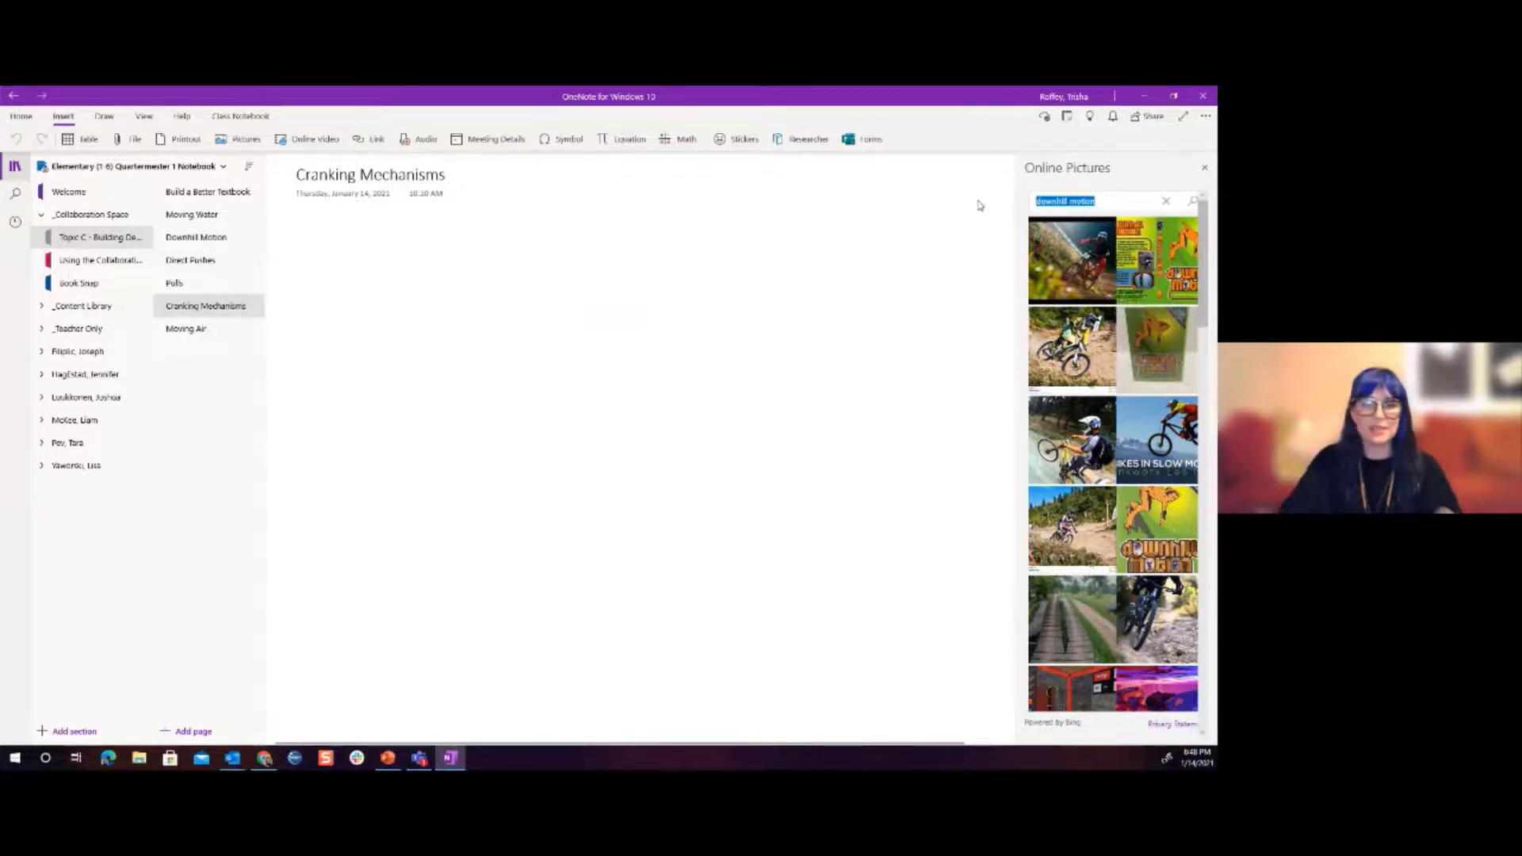
type("cranking me")
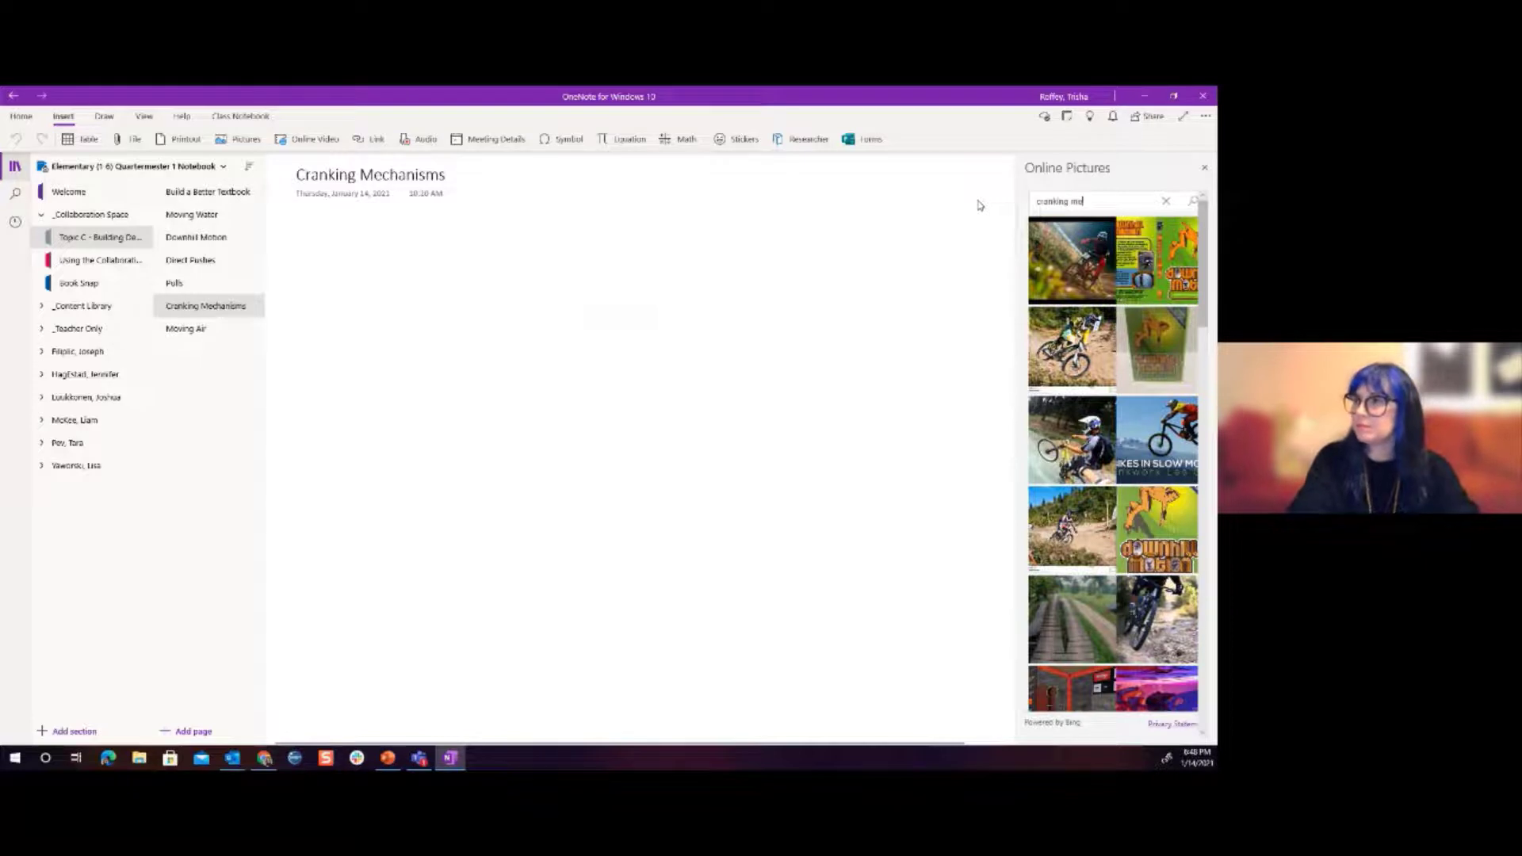
type("chu")
type("nisms")
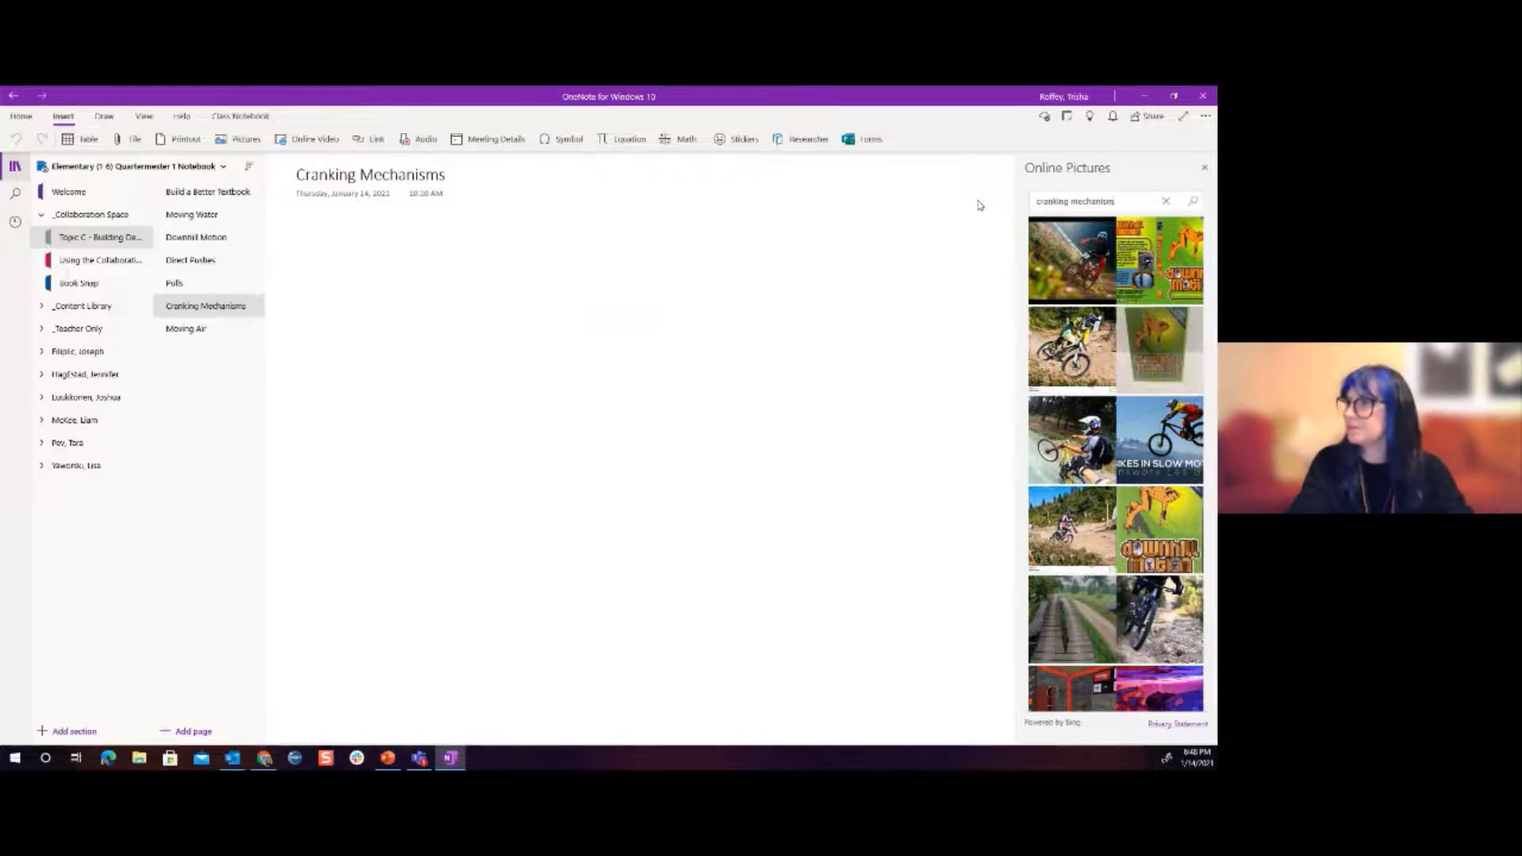
key("Return")
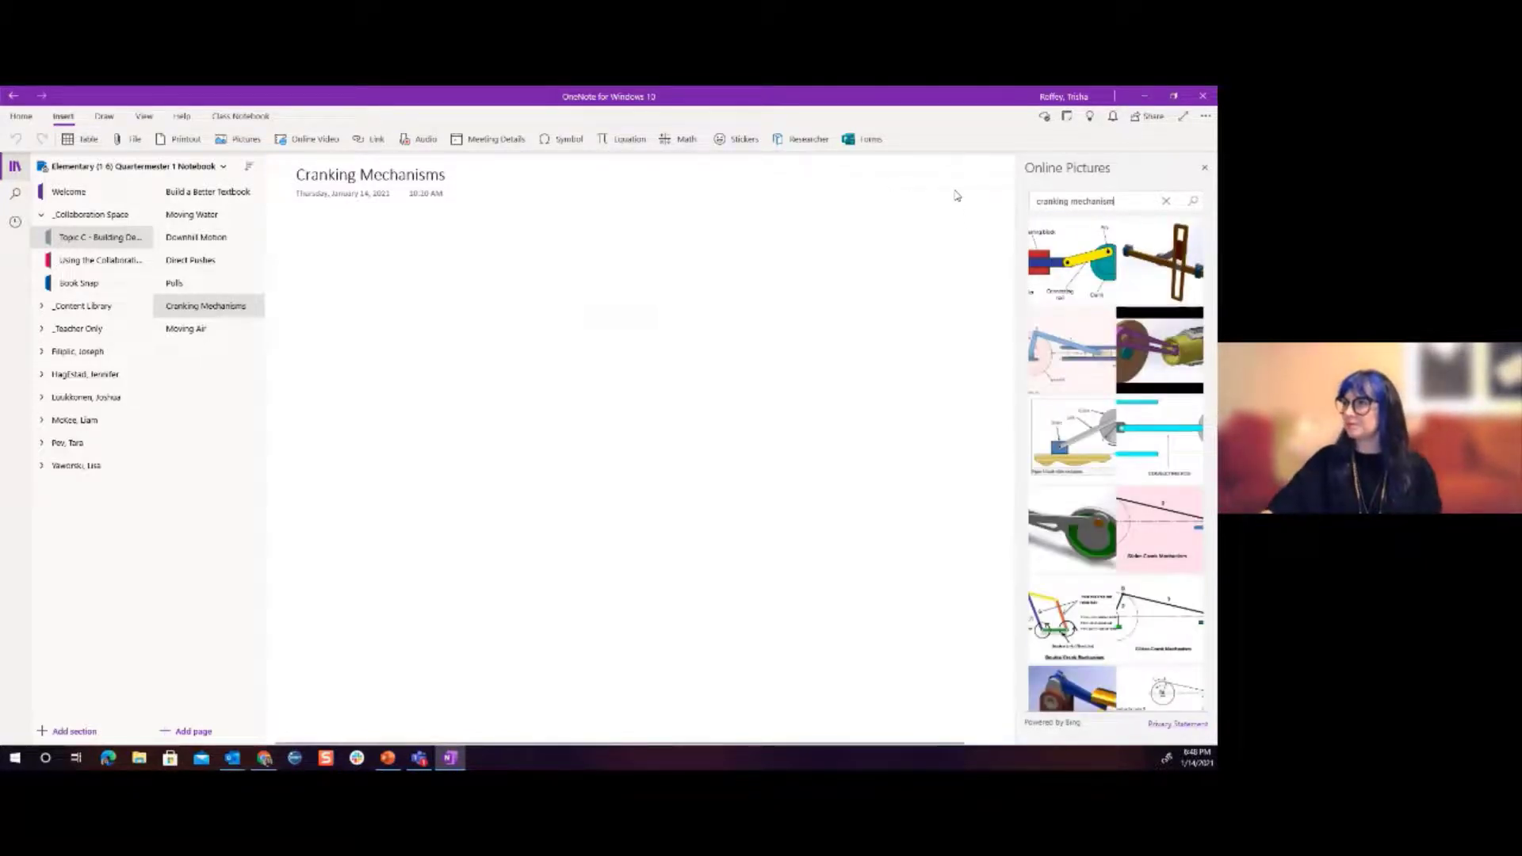
Step: Insert the slider-crank diagram, close the pictures pane, and open Insert Online Video
left_click(1095, 257)
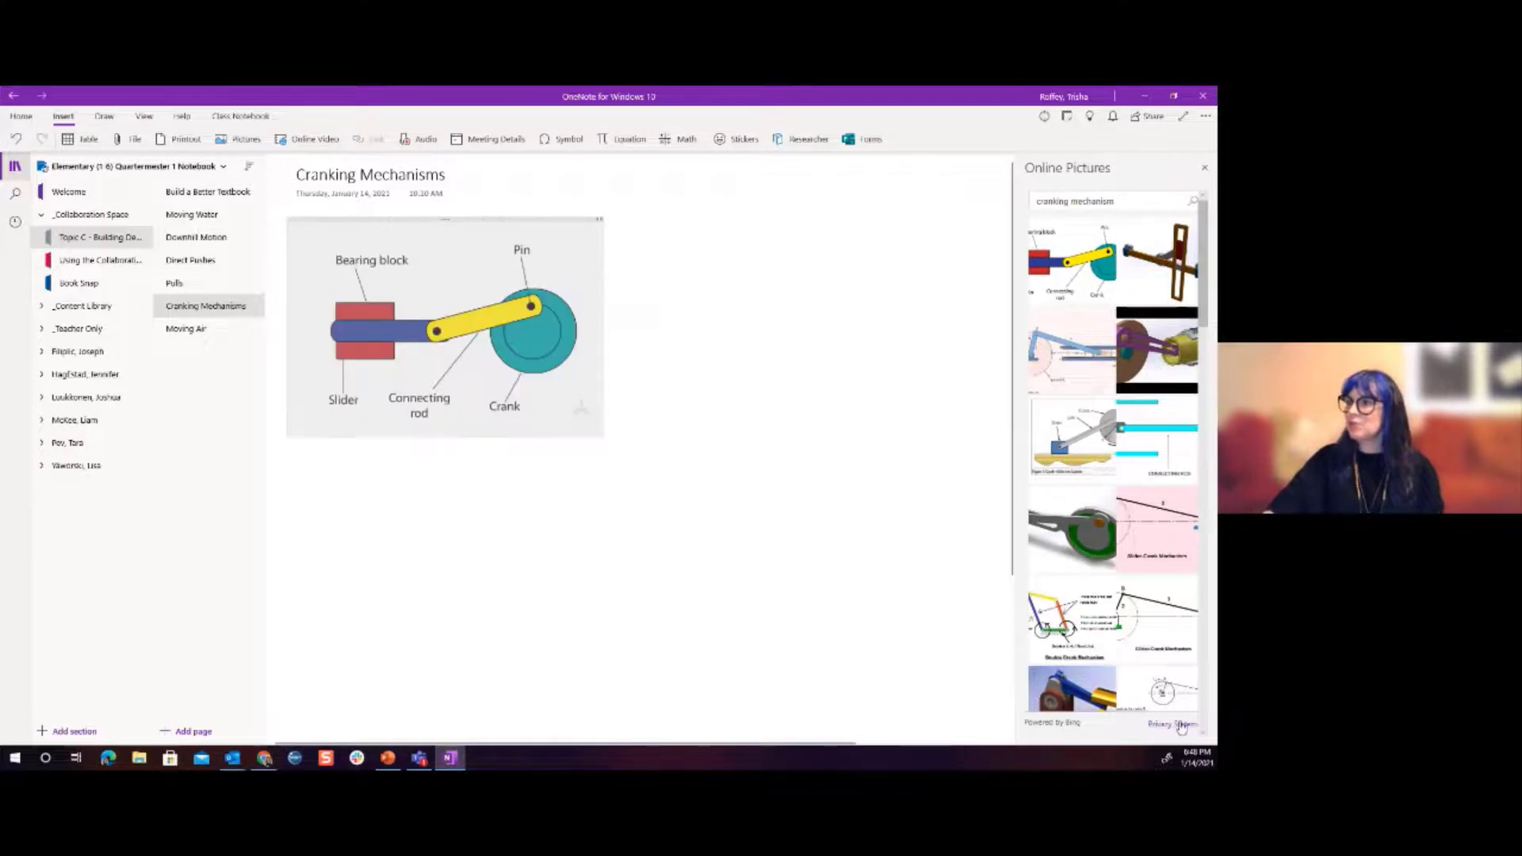
left_click(704, 524)
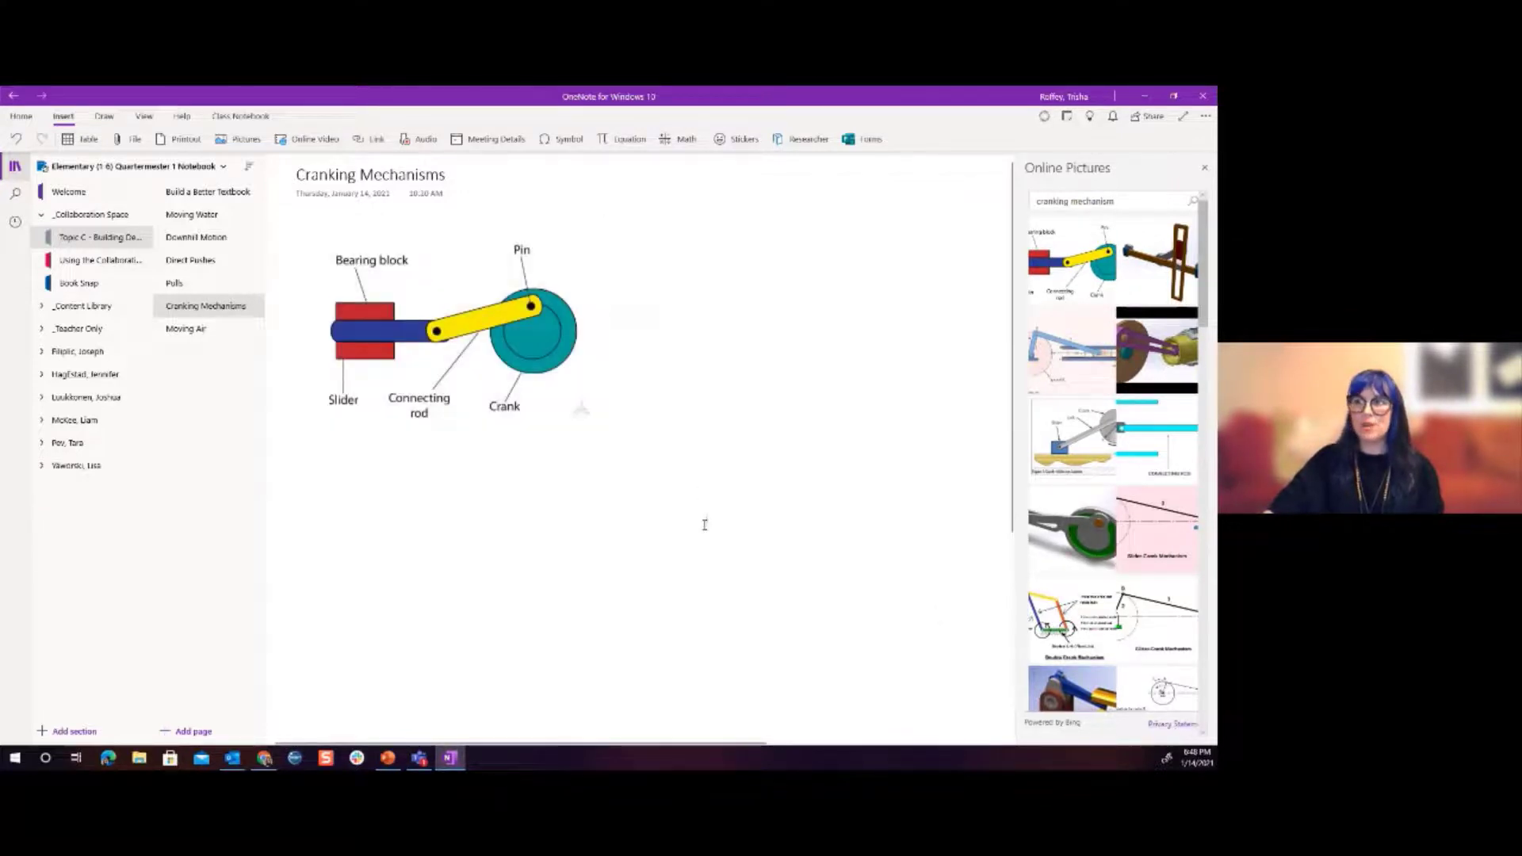
left_click(1204, 167)
left_click(309, 140)
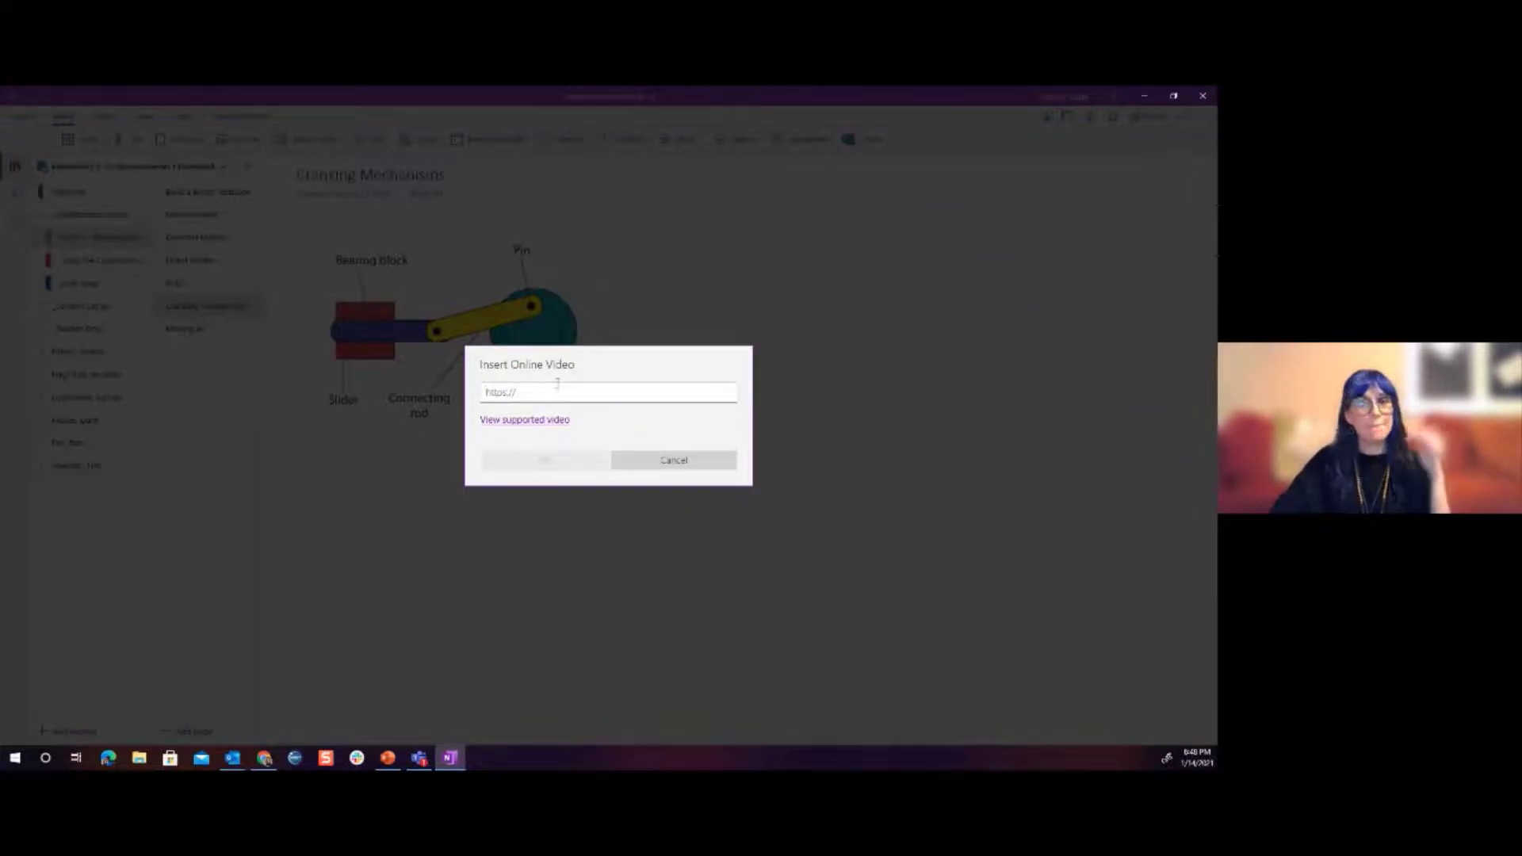
Step: Cancel the online video dialog and record a short audio clip on the page
left_click(657, 459)
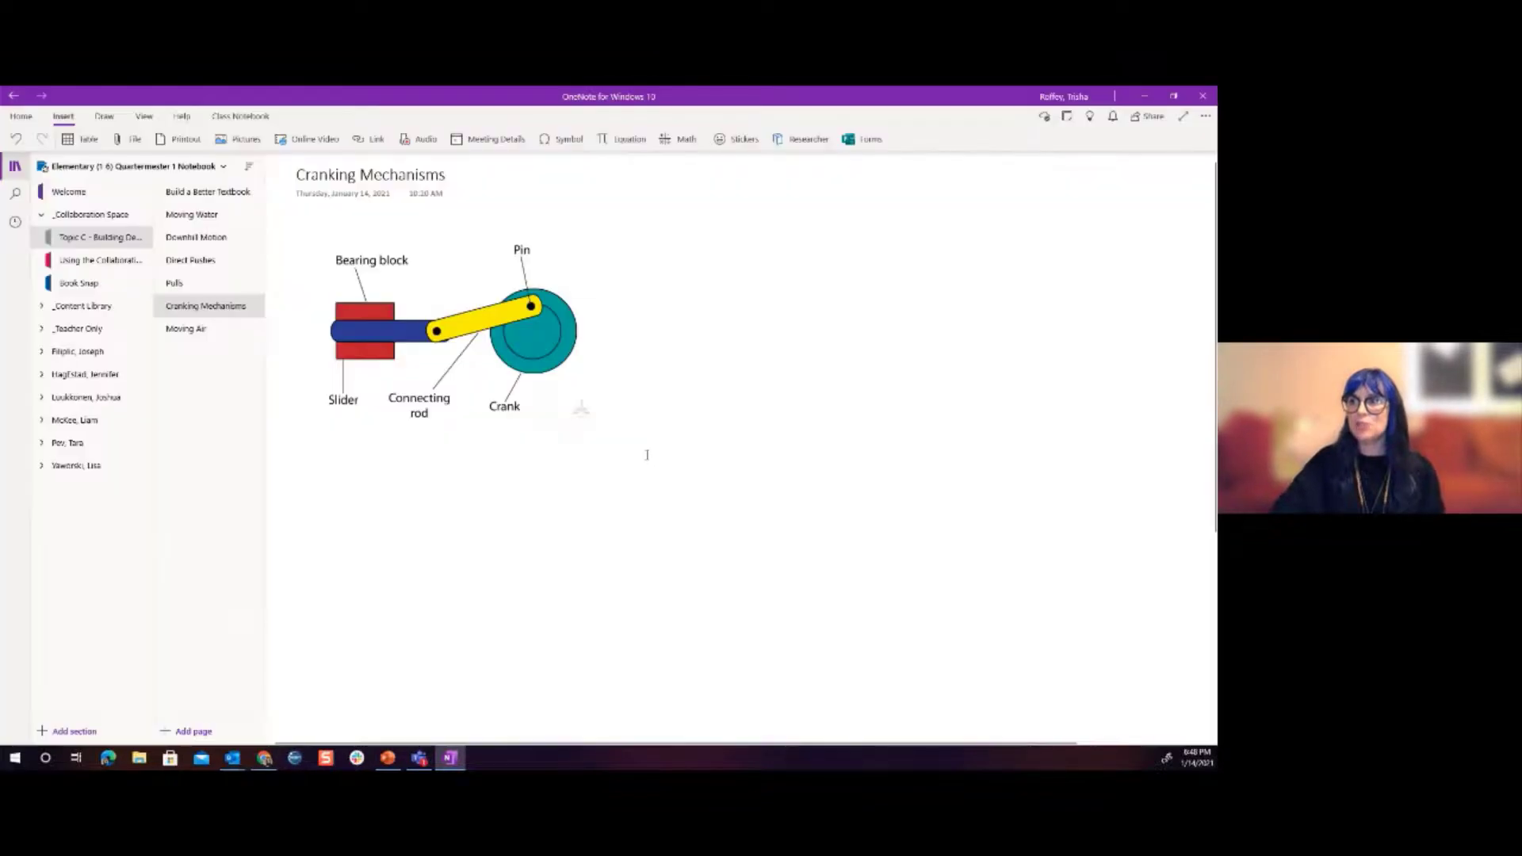
left_click(418, 139)
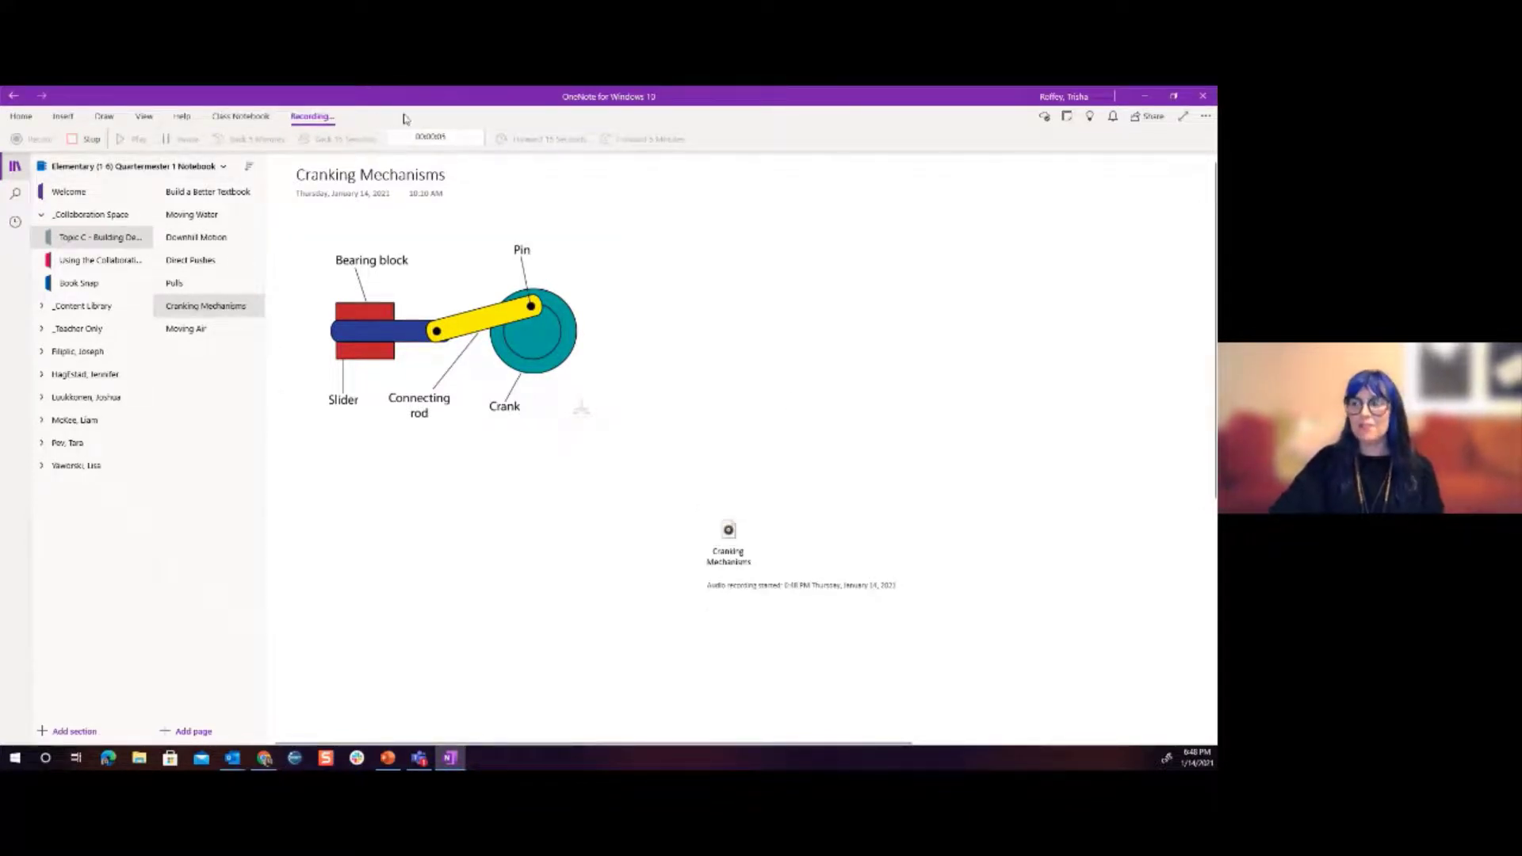
left_click(96, 141)
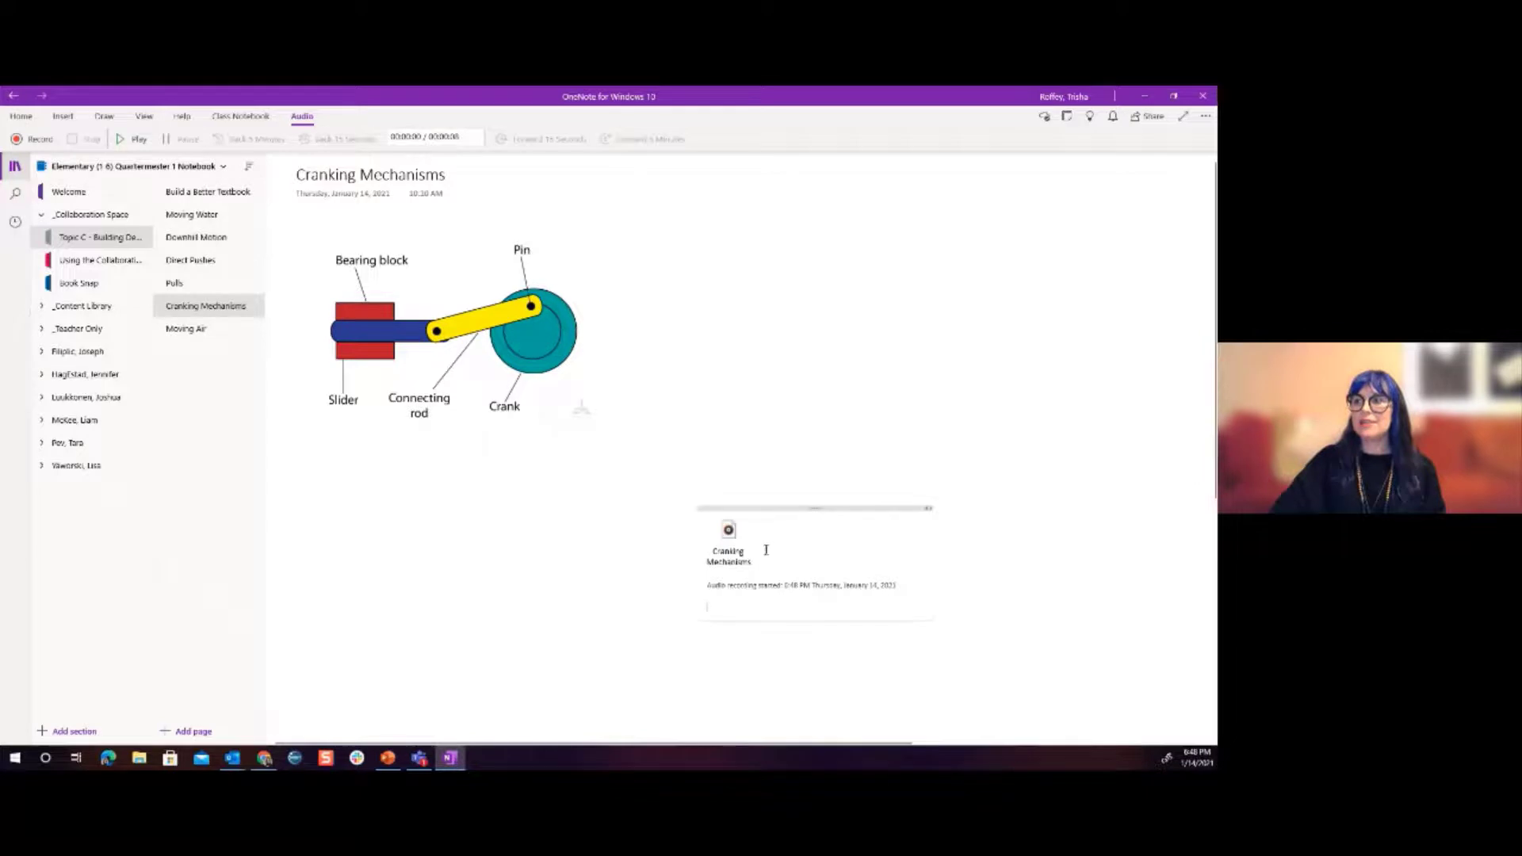
Step: Move the audio clip and its recording-started note beside the crank diagram
left_click_drag(739, 550, 647, 276)
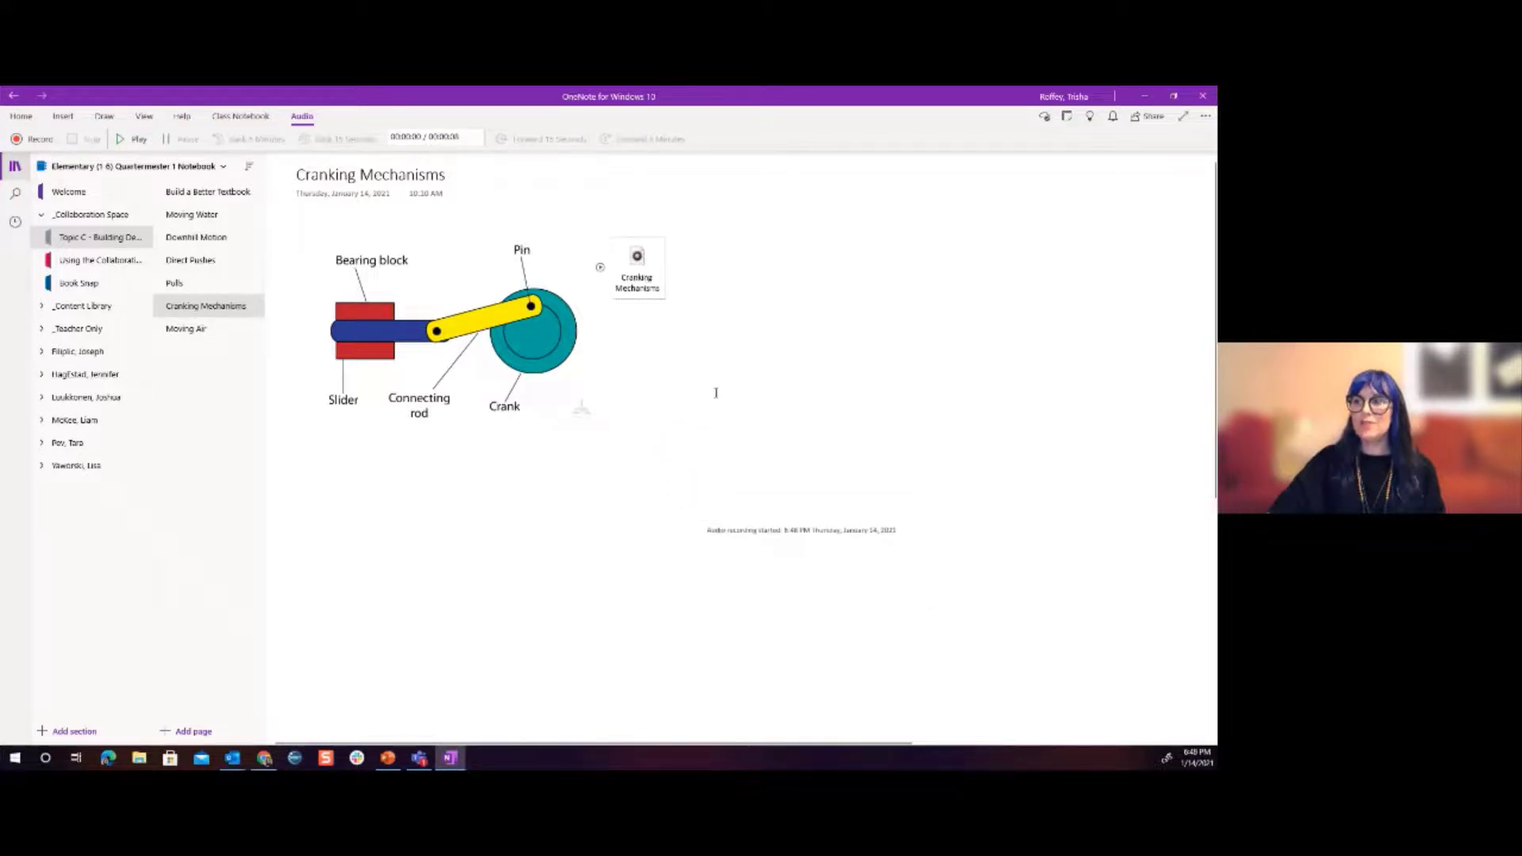
left_click(721, 397)
left_click(880, 510)
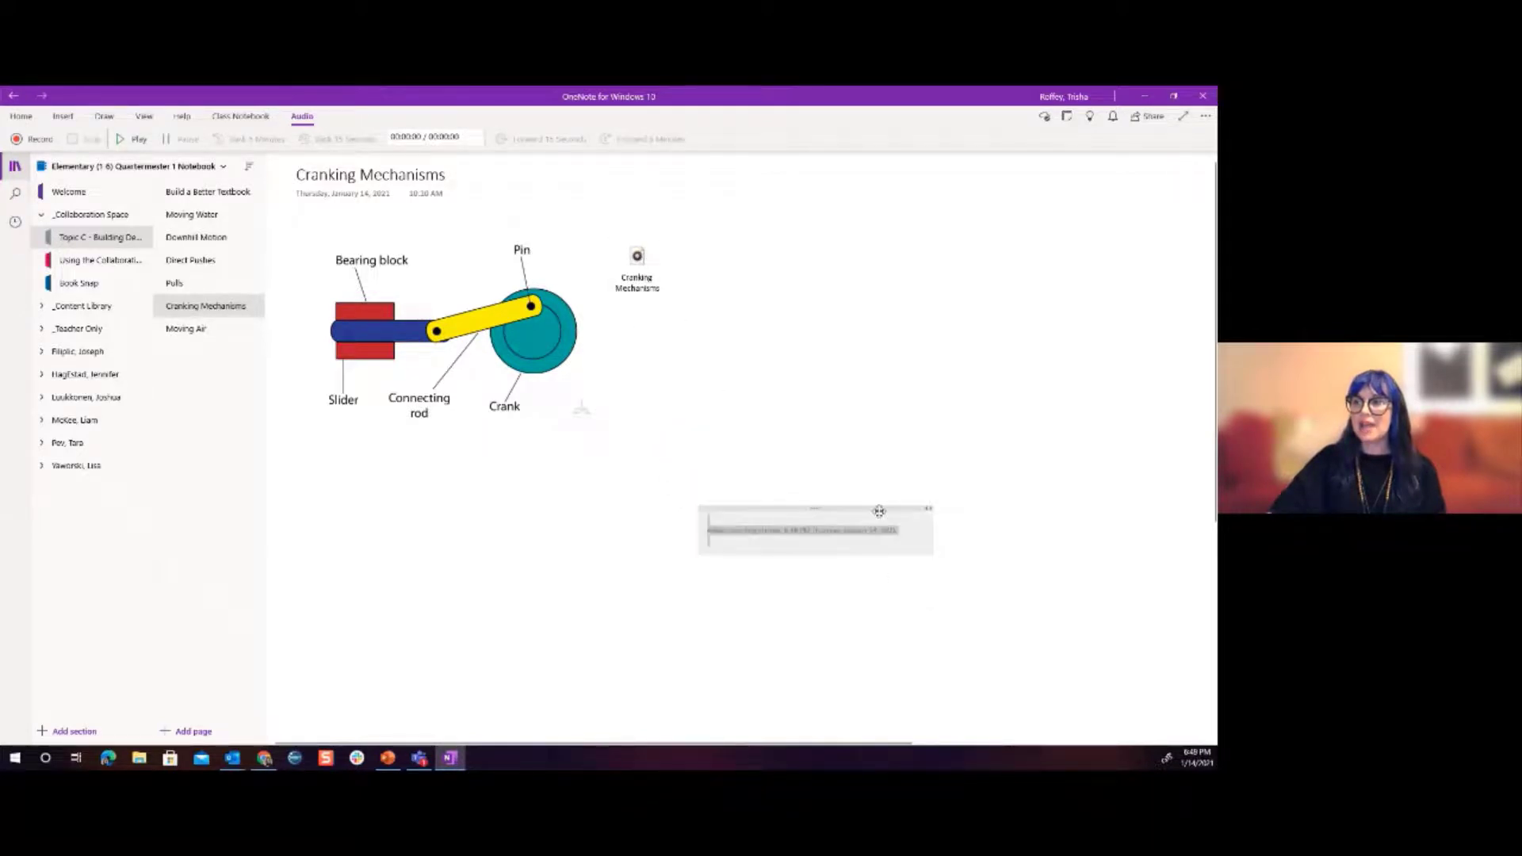
left_click(866, 507)
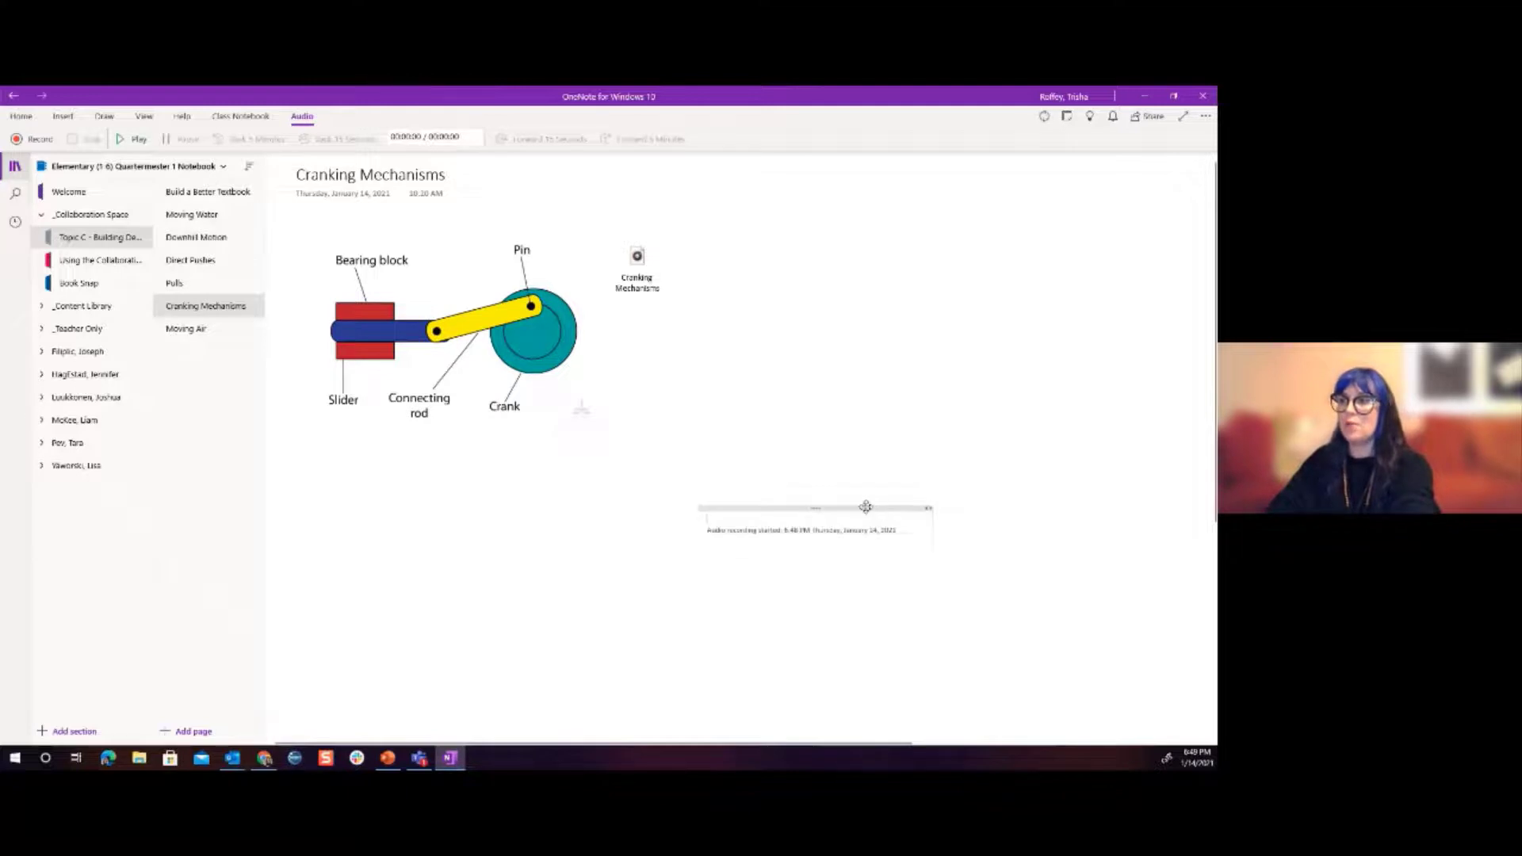
left_click_drag(865, 507, 758, 308)
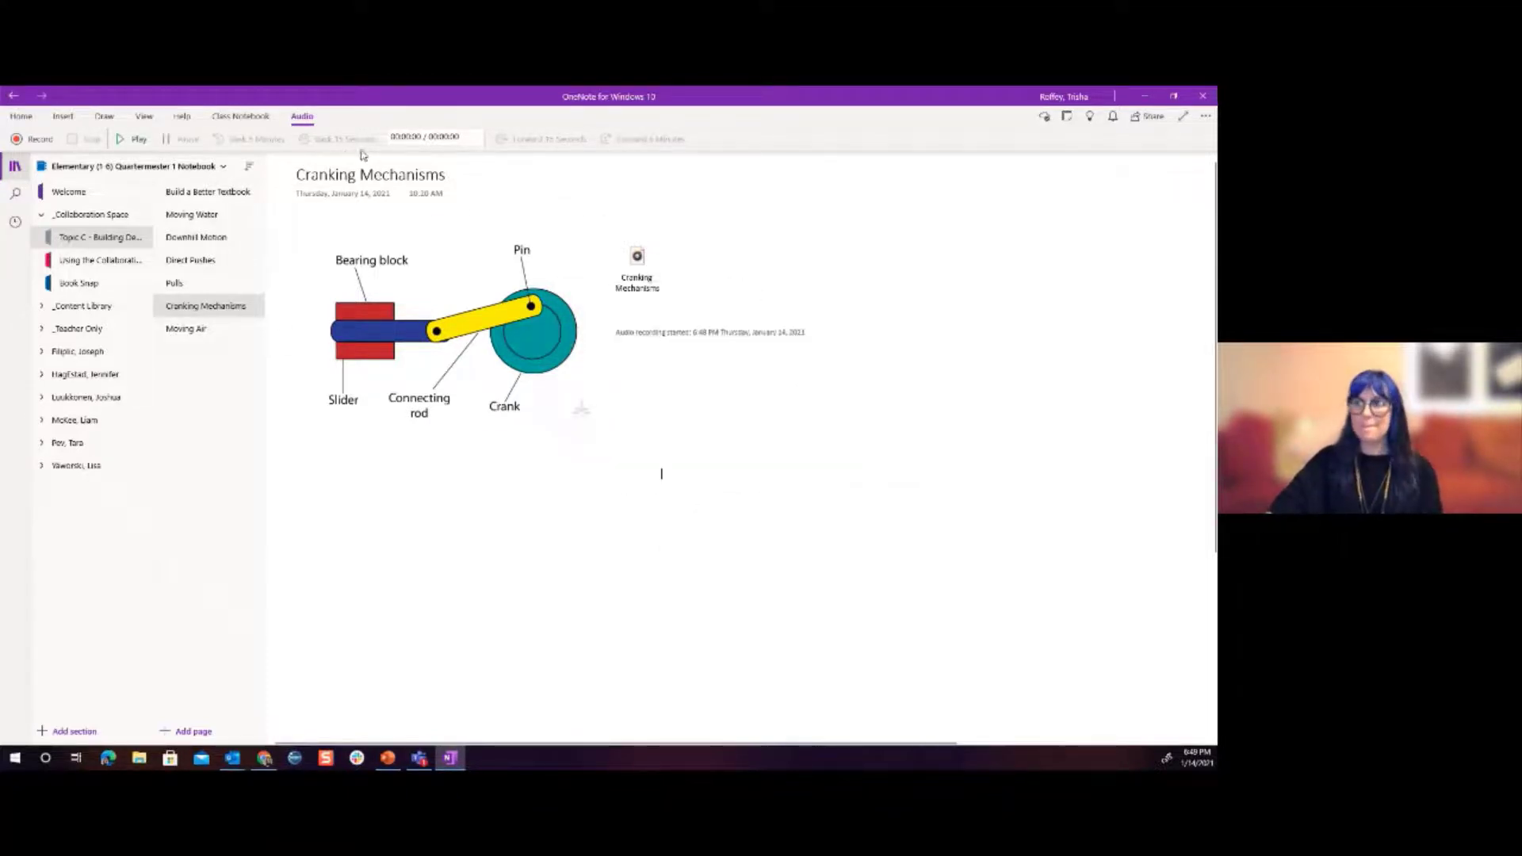
left_click(62, 116)
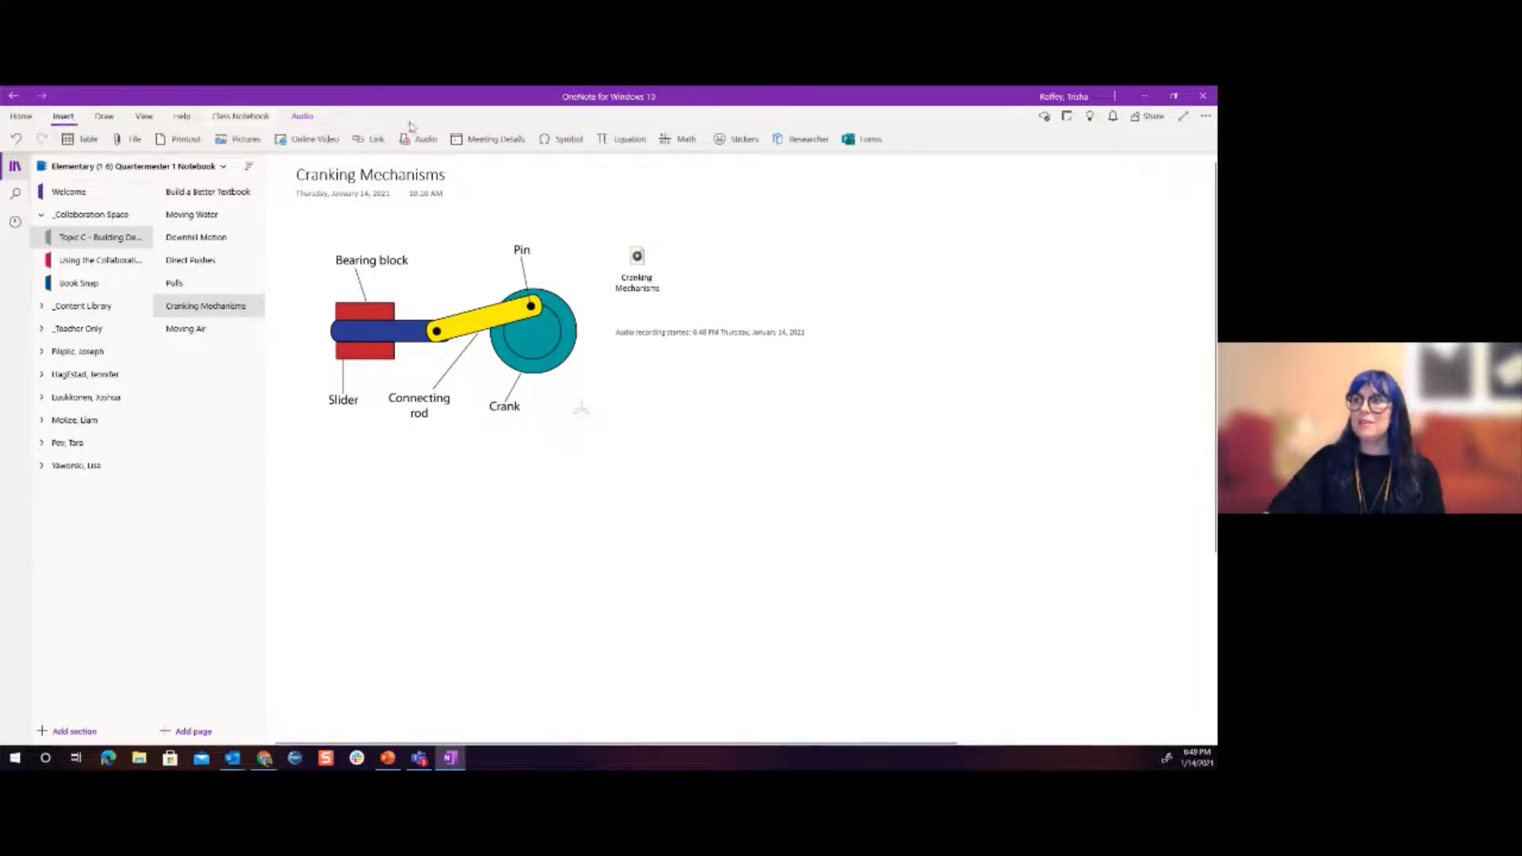
Step: Open and close the Forms for OneNote panel, then return to the Moving Water page
left_click(859, 147)
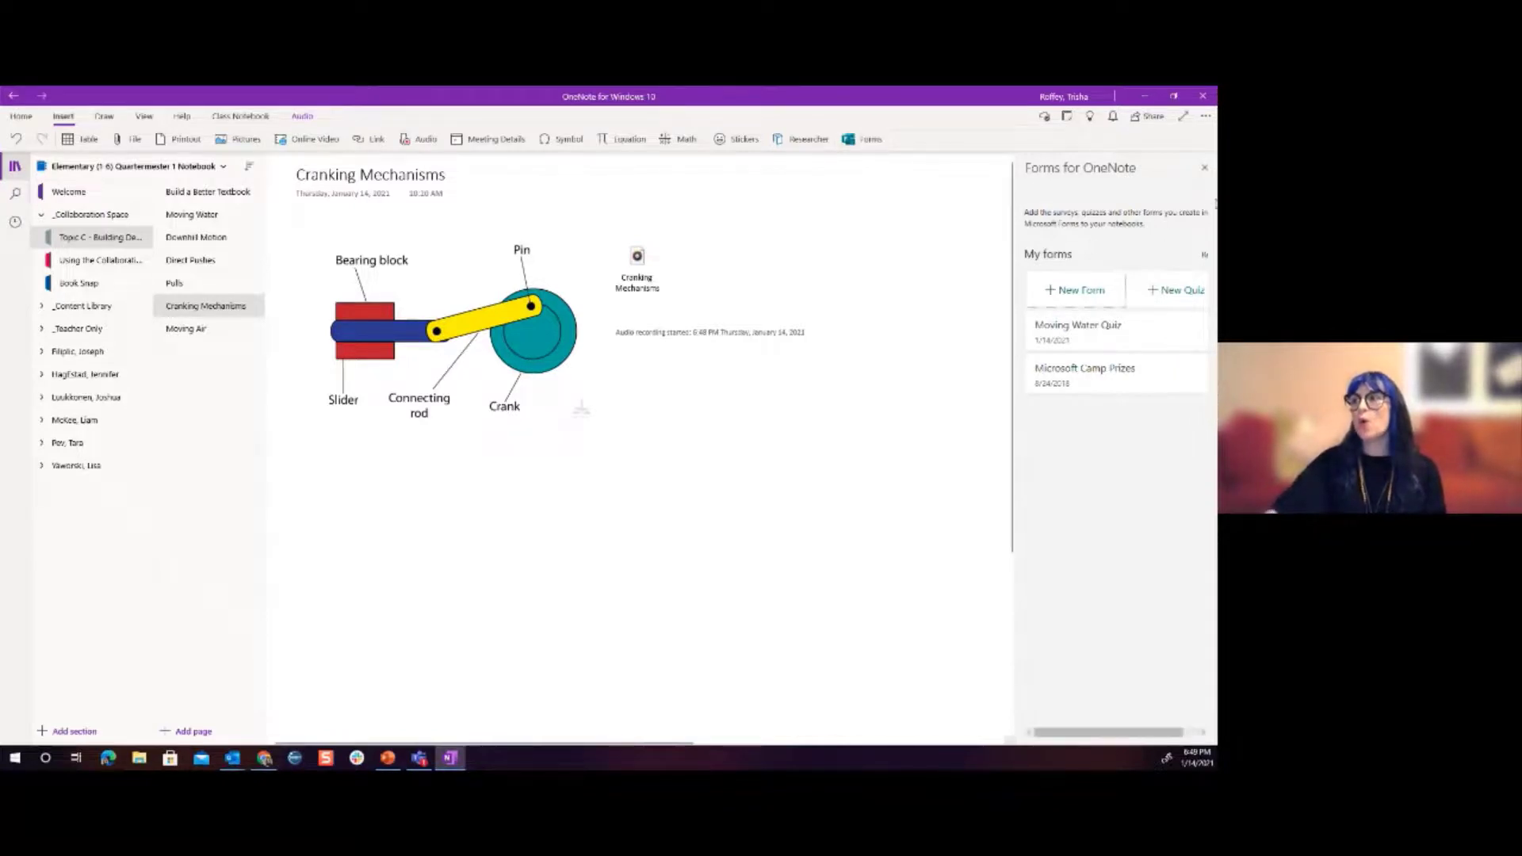
left_click(1204, 168)
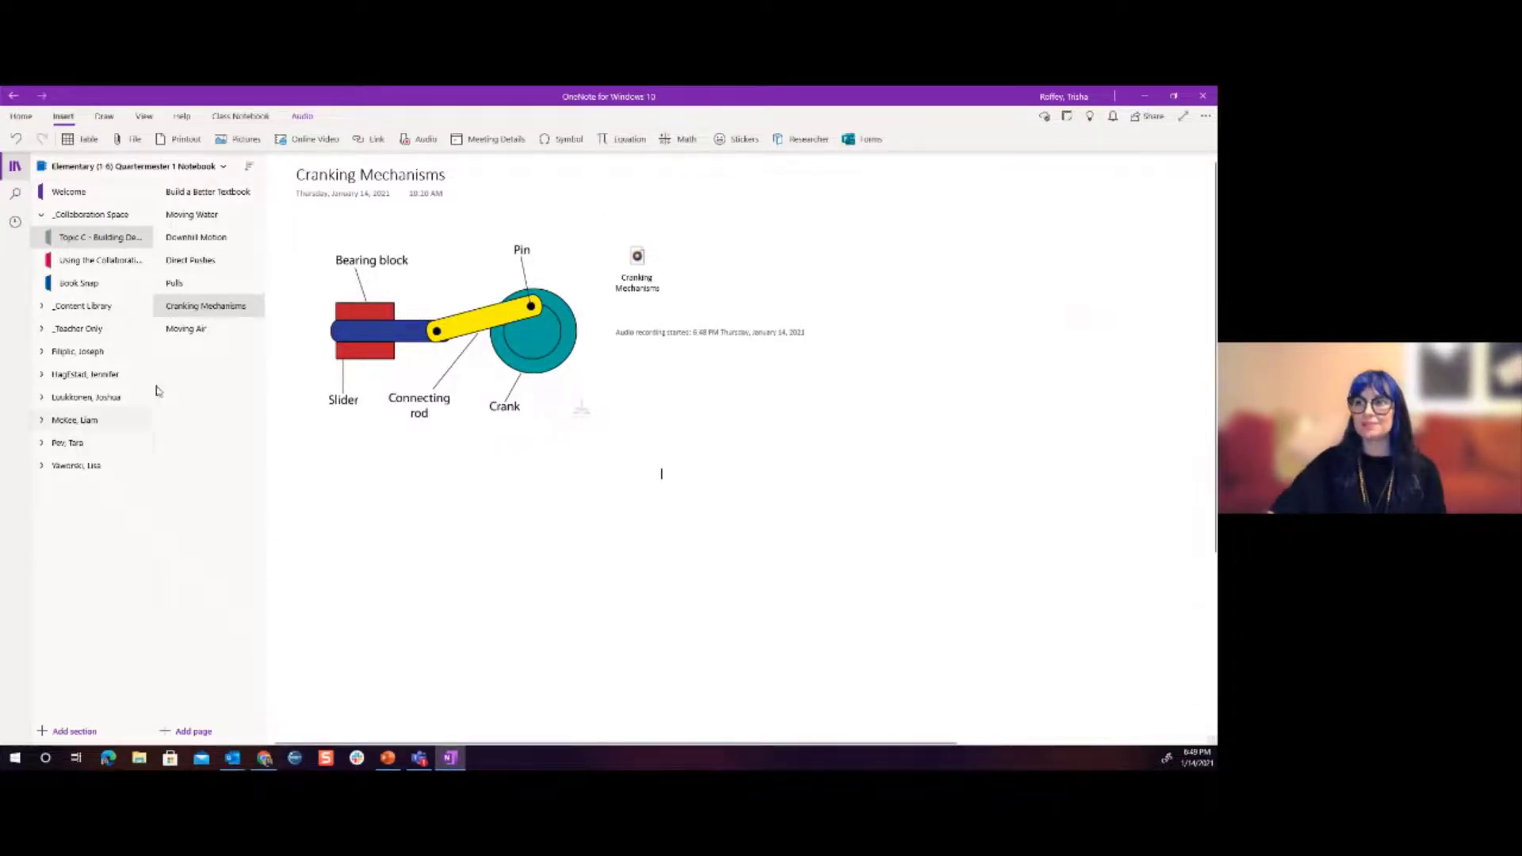
left_click(538, 535)
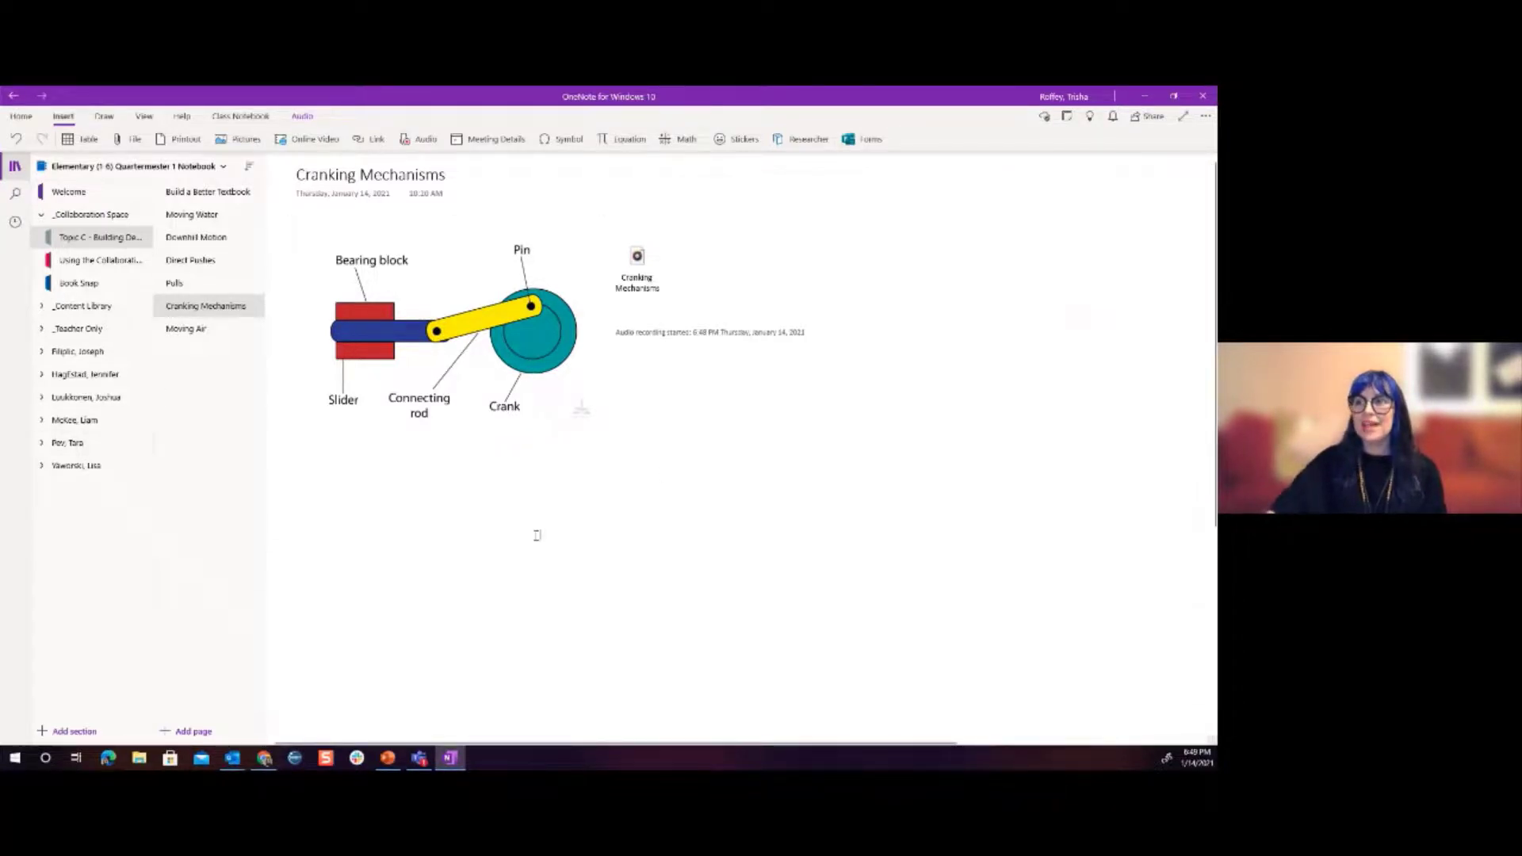
left_click(208, 192)
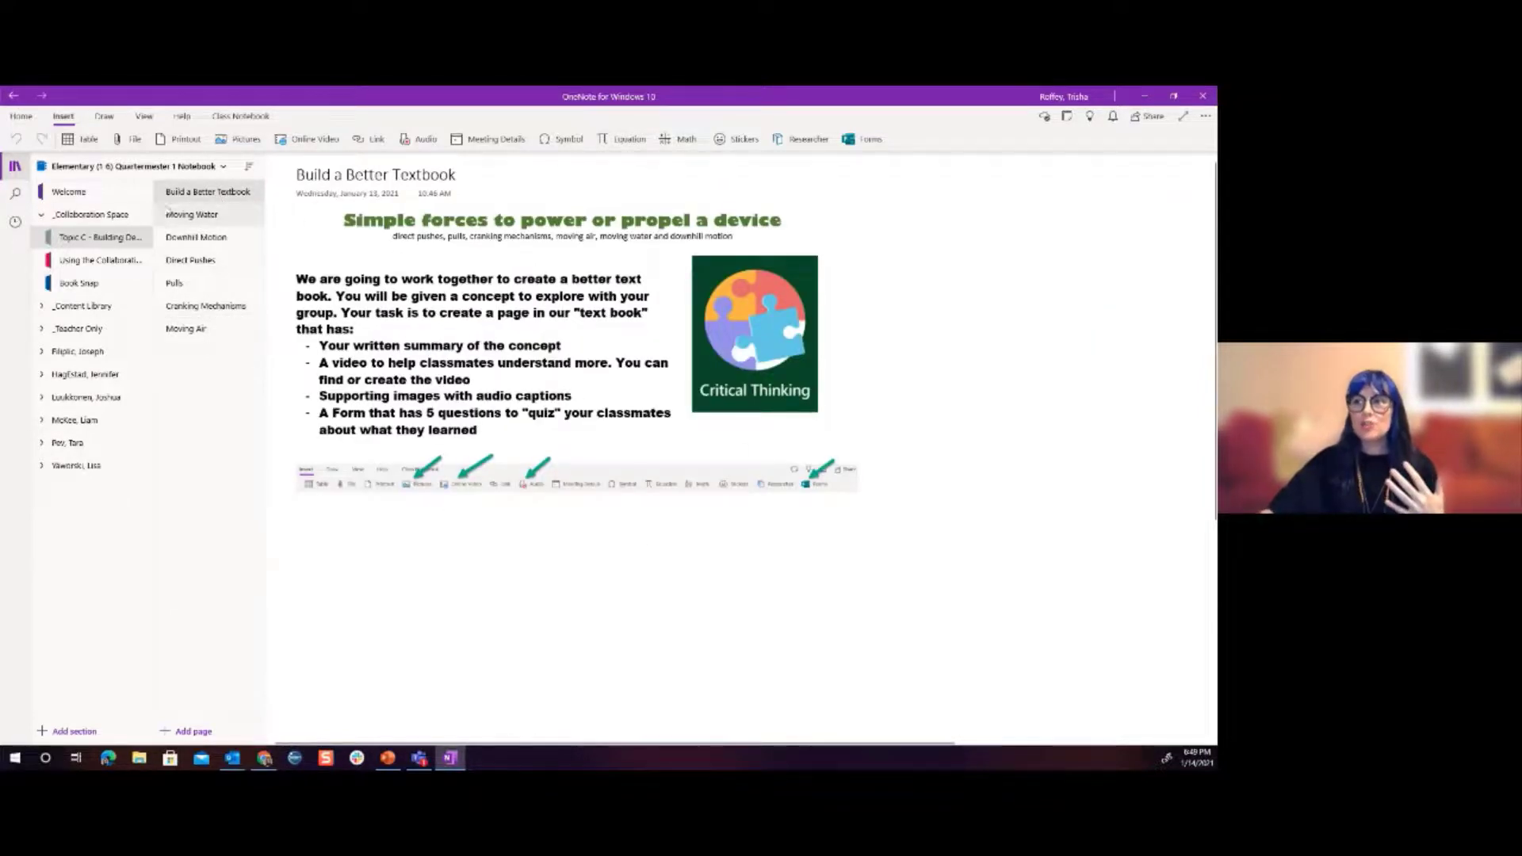
left_click(192, 215)
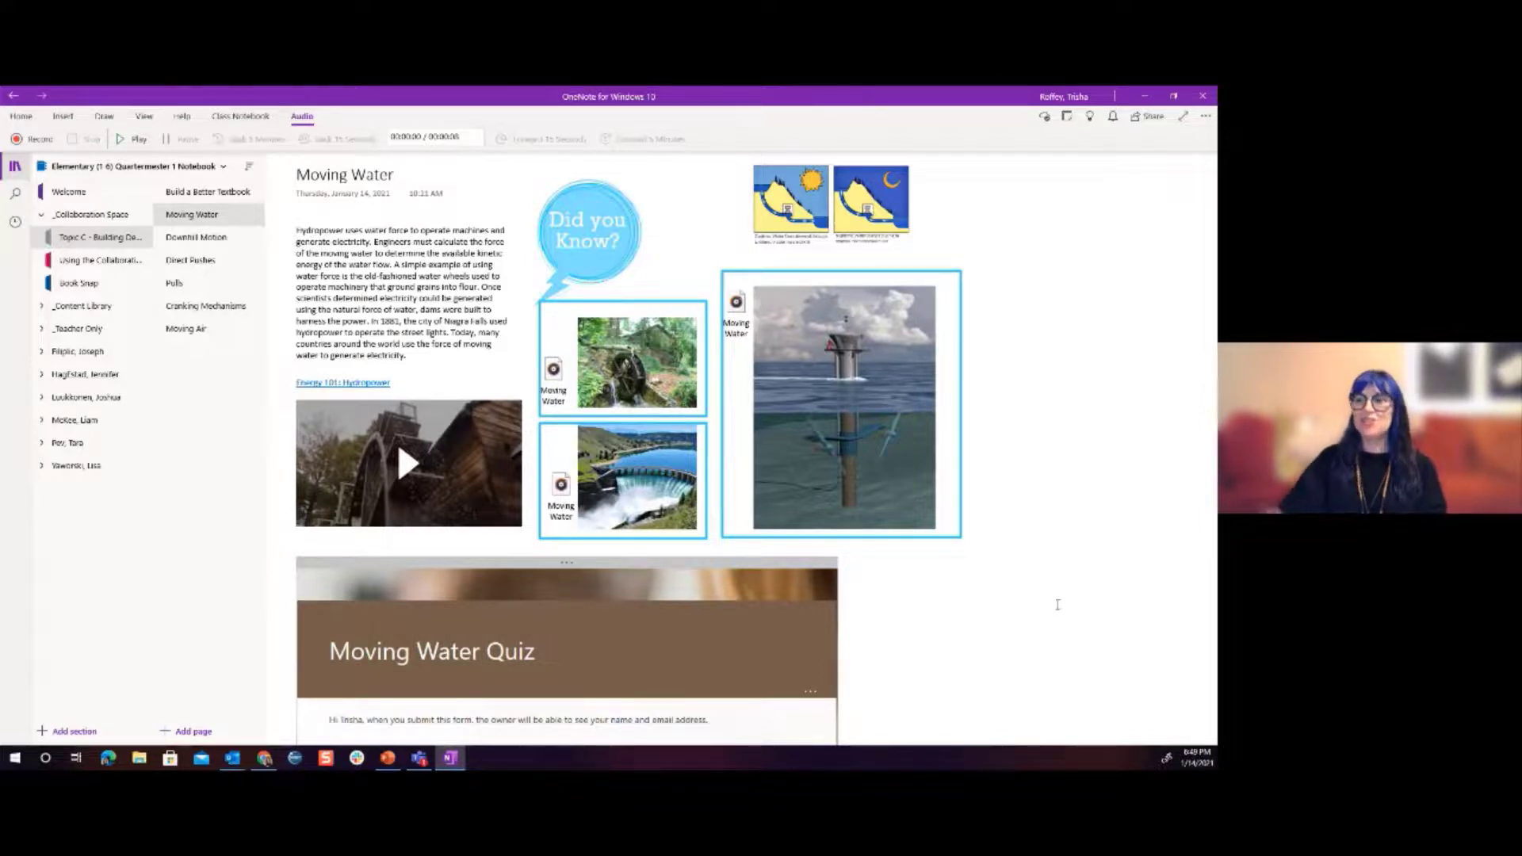
Step: Open the Book Snap section to show its Book Snaps! page
left_click(69, 285)
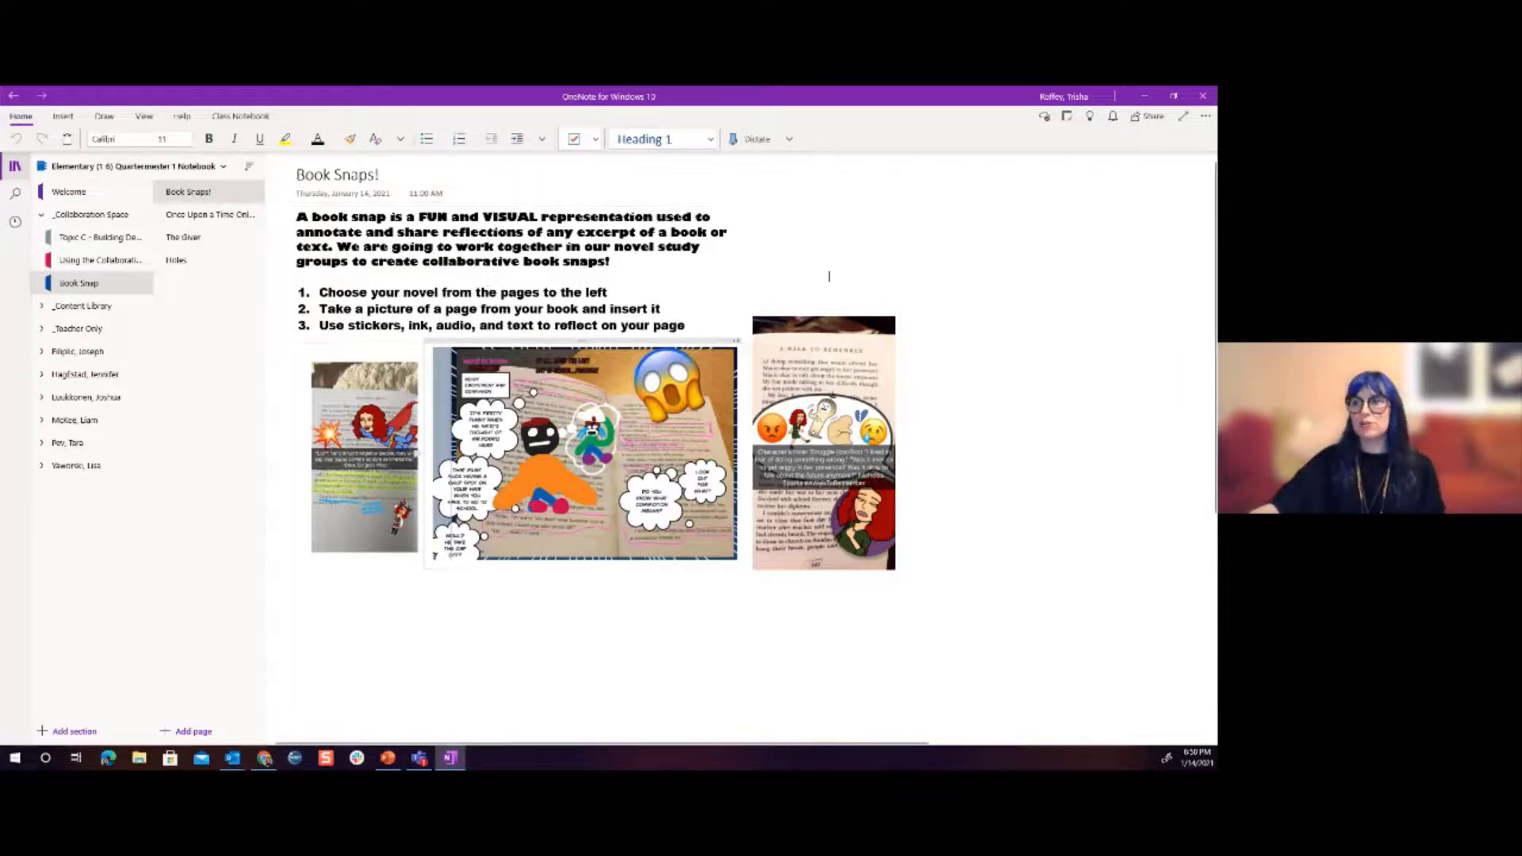
Step: View the Once Upon a Time Online page, then open the empty The Giver page
left_click(219, 216)
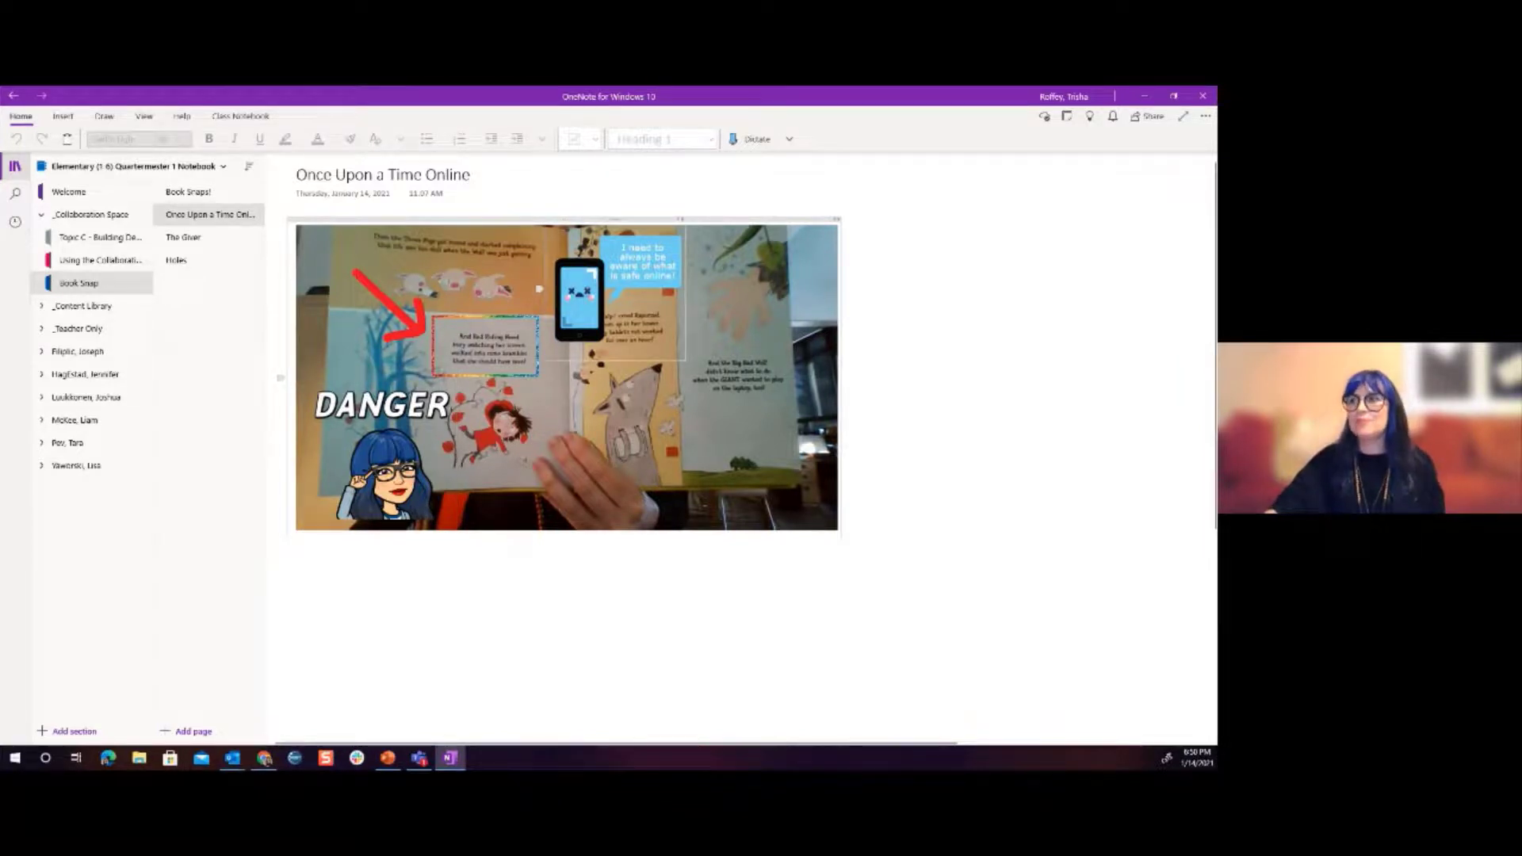
left_click(220, 238)
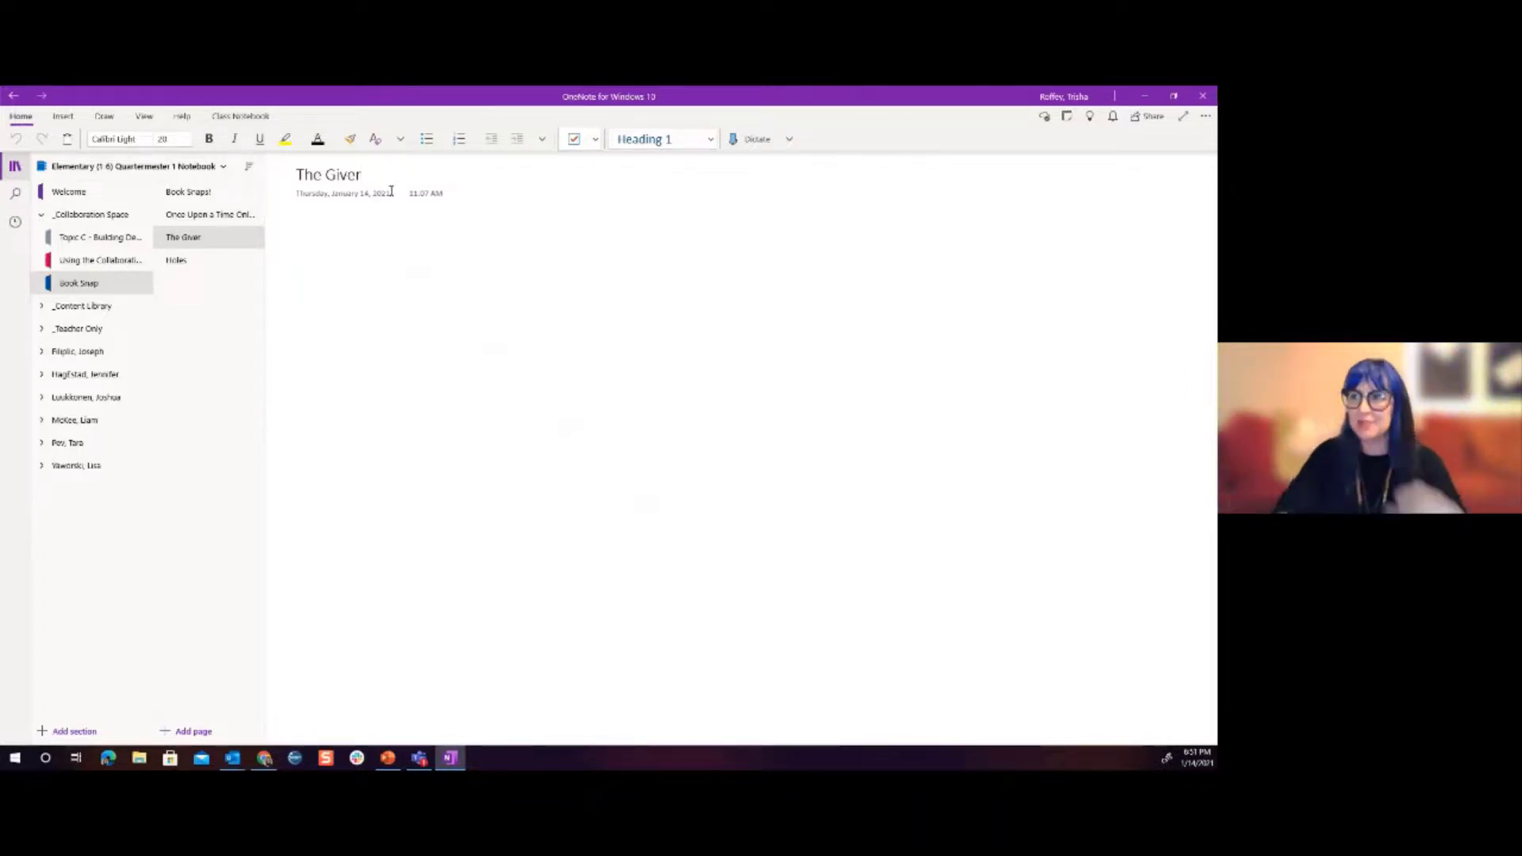
Step: Retitle the page 'Ready Player Two' and attempt inserting a picture from the camera
left_click_drag(366, 175, 295, 175)
type("Ready")
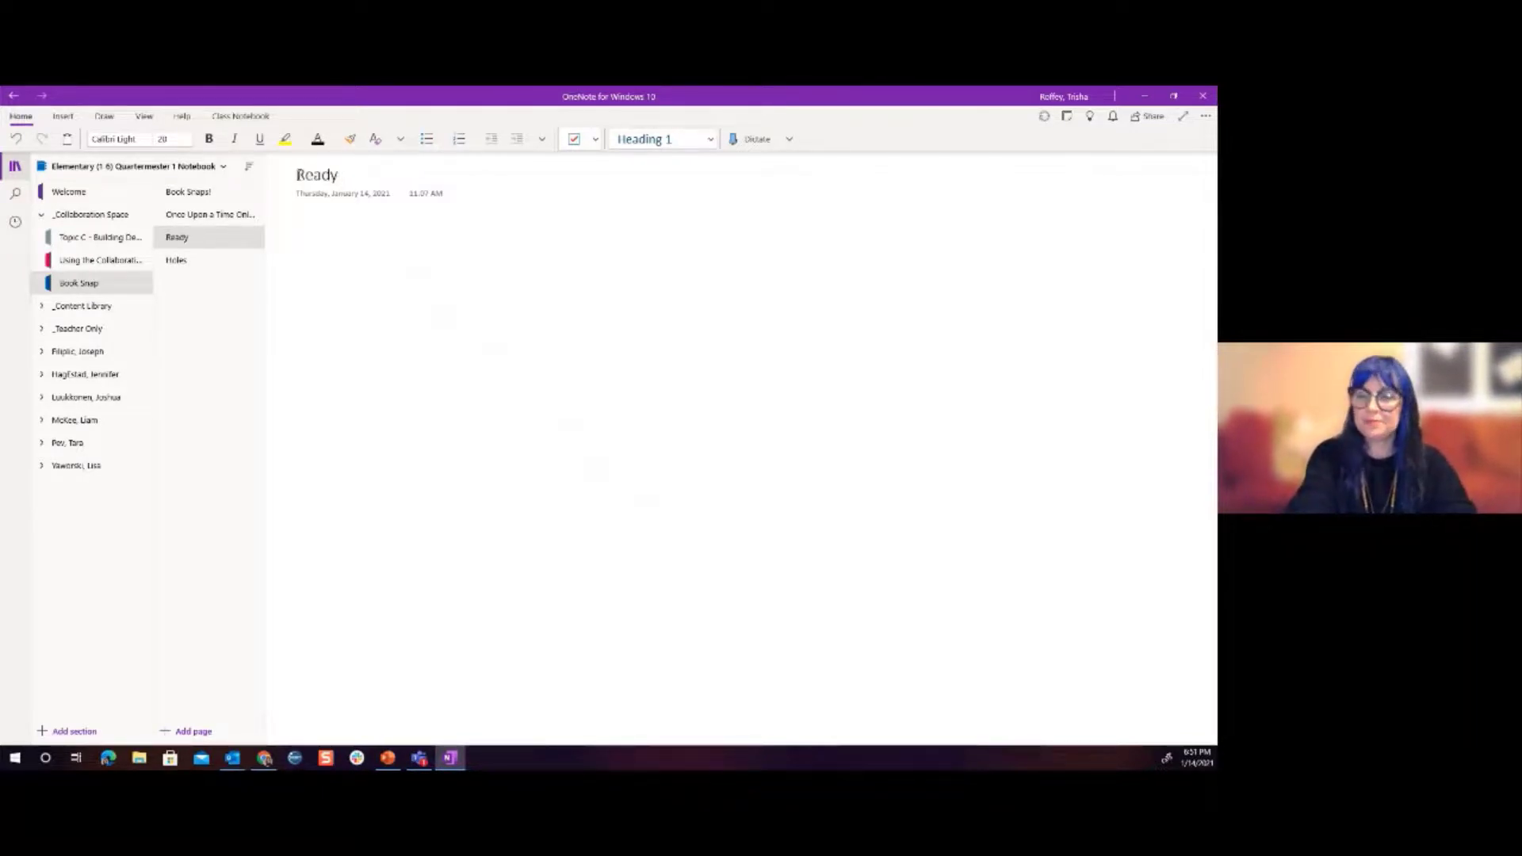
type(" Player Two")
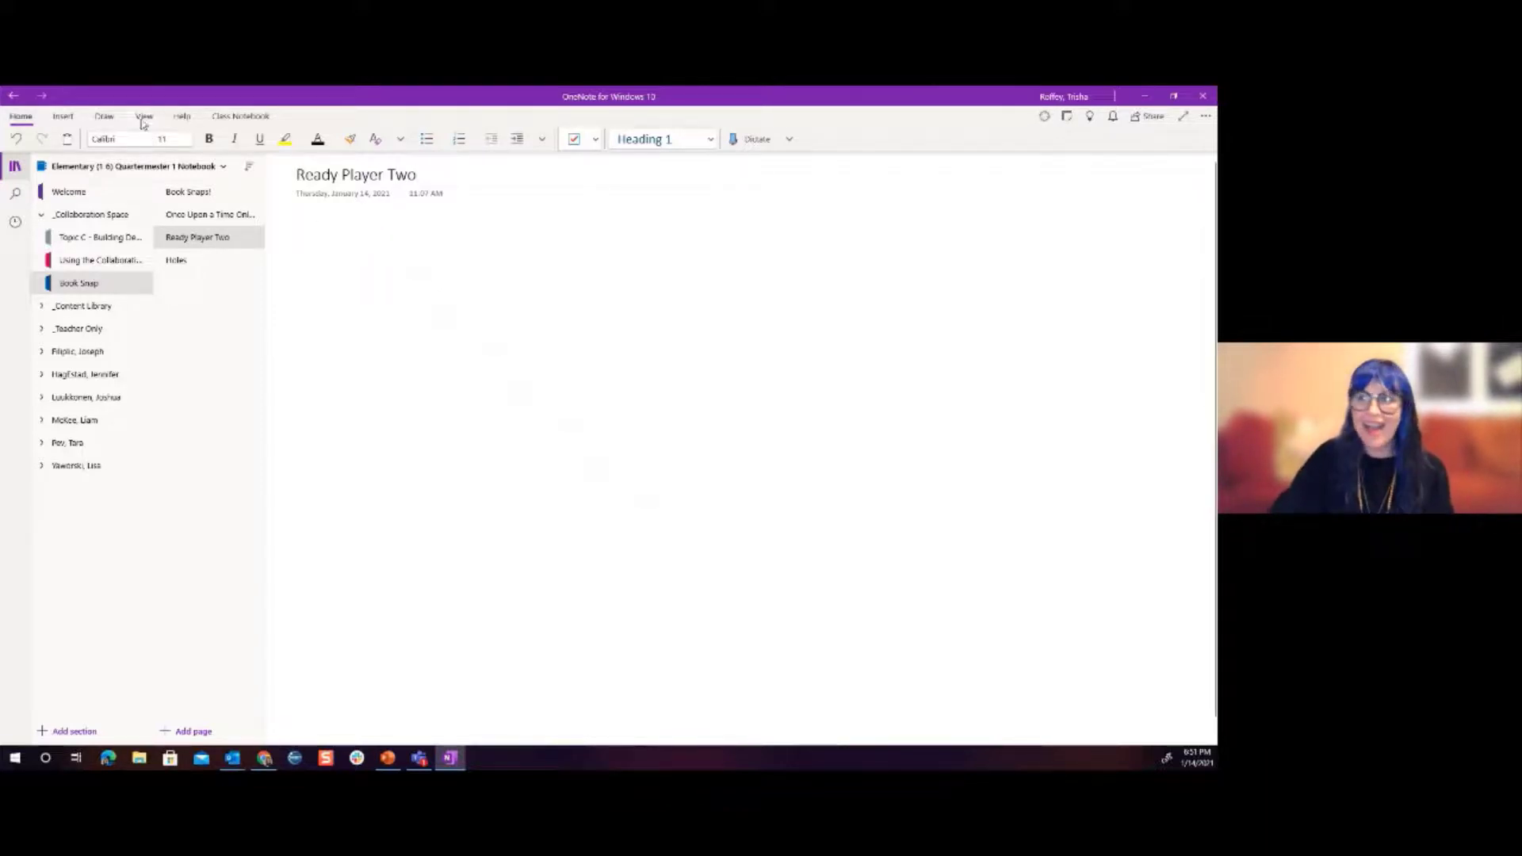
left_click(63, 117)
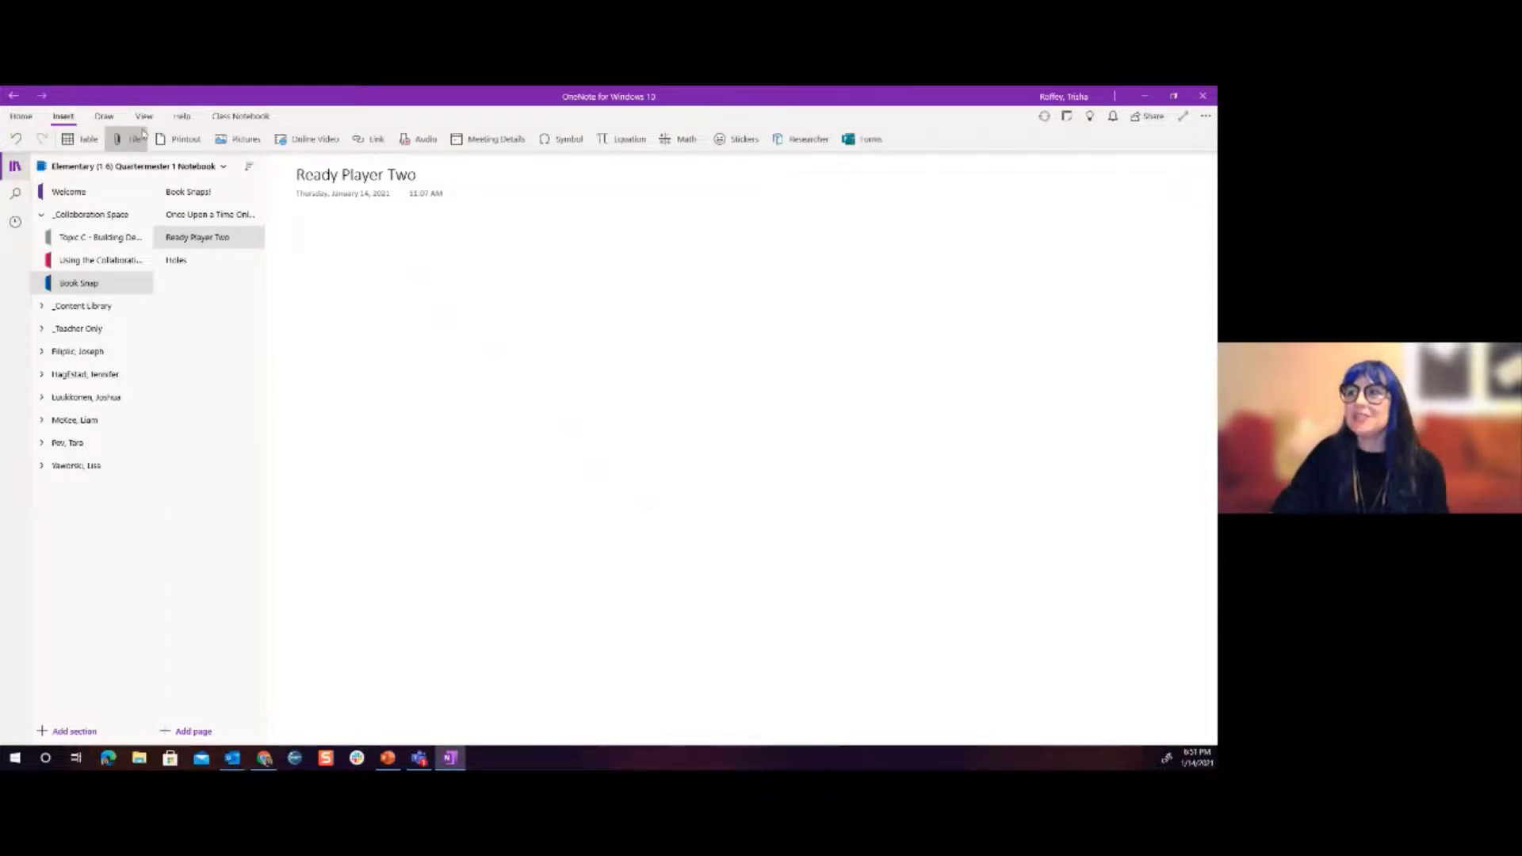
left_click(242, 141)
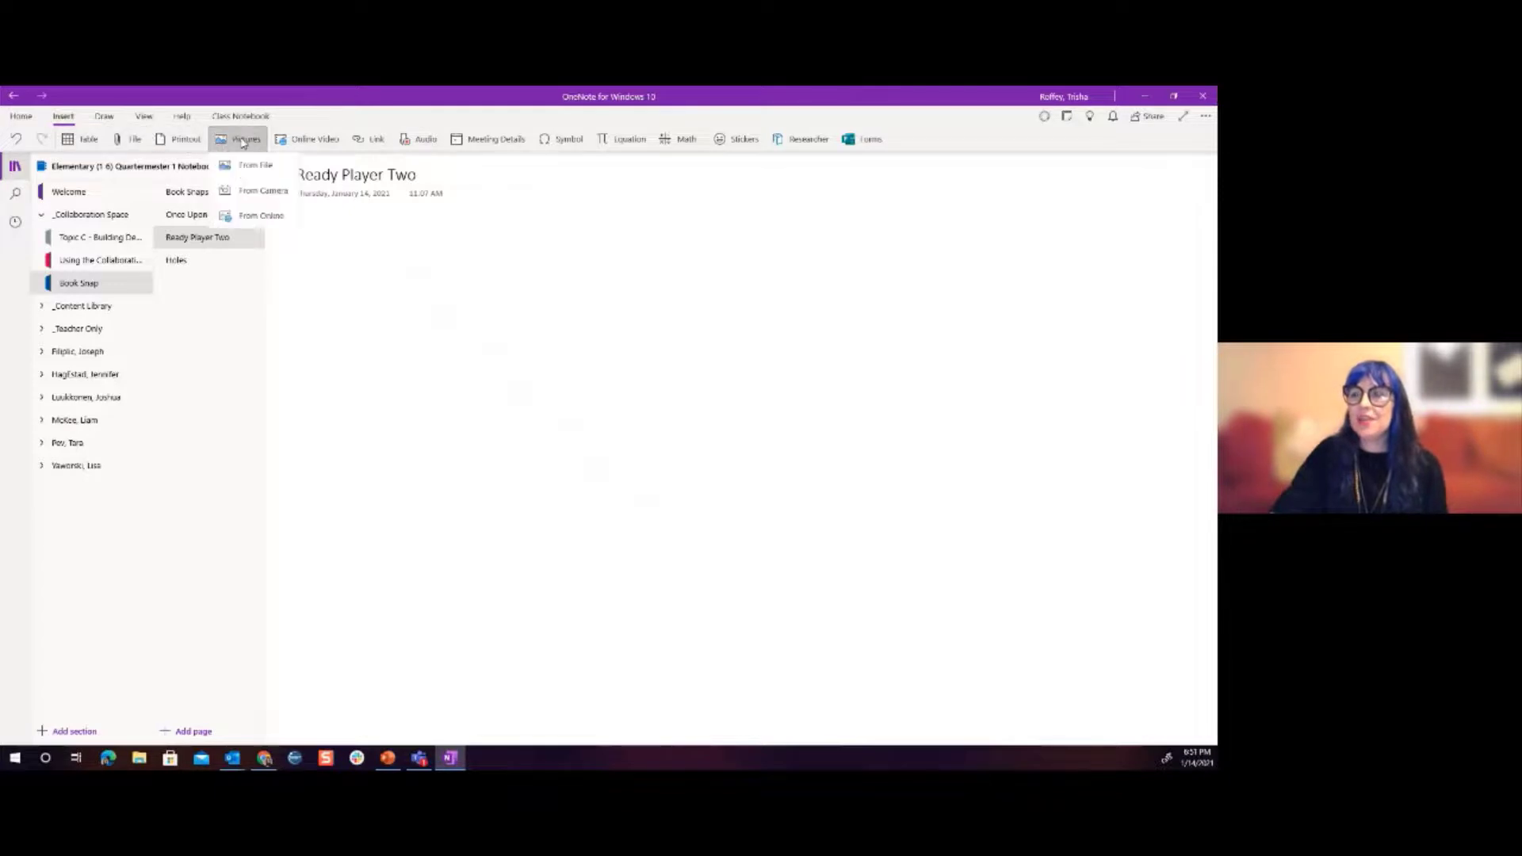
left_click(258, 190)
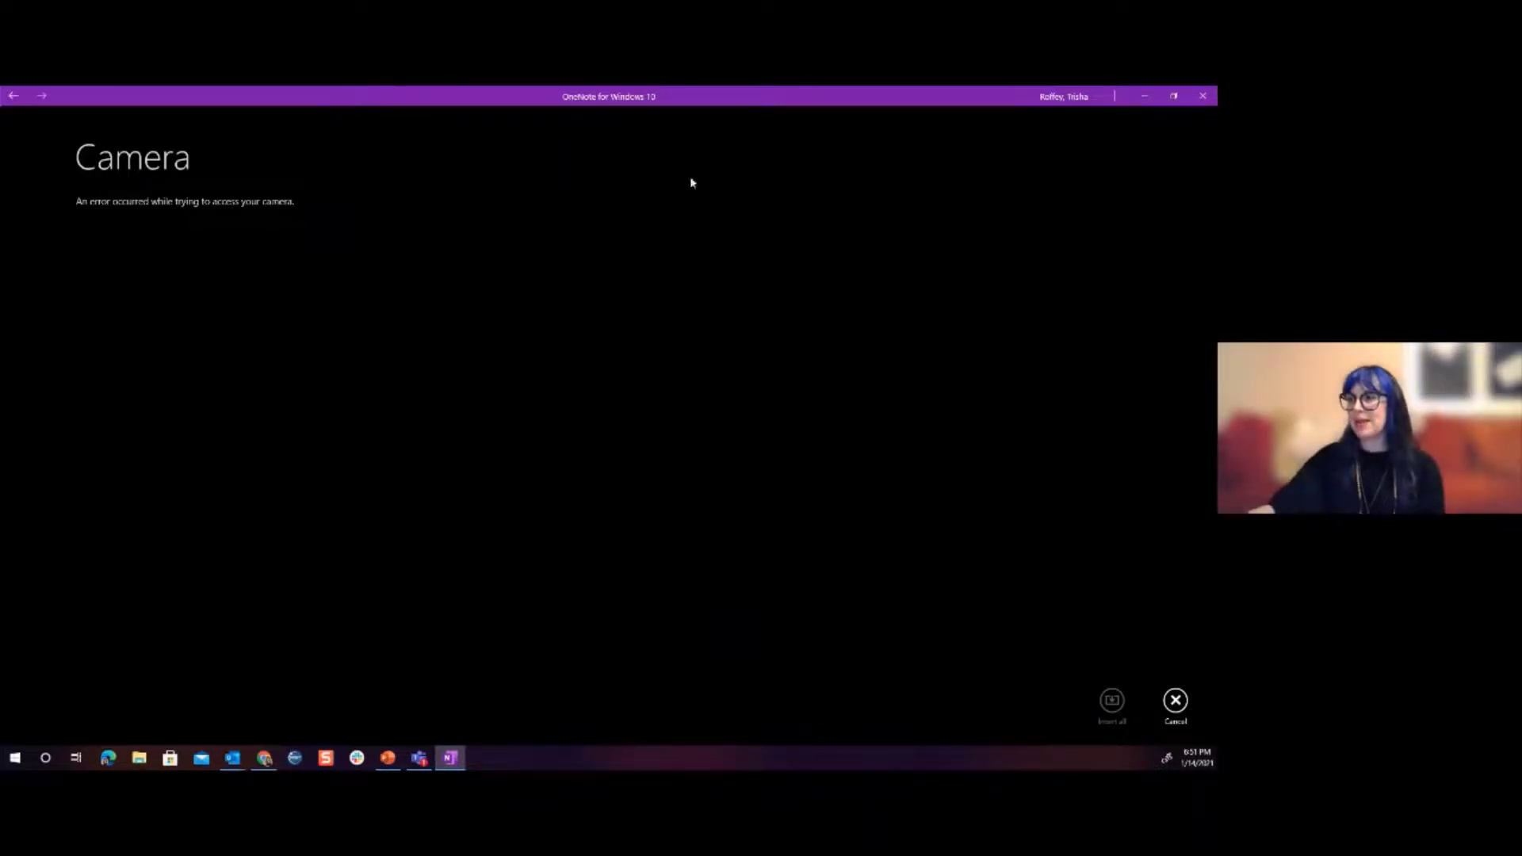
Step: Cancel the camera error and open the Once Upon a Time Online page
left_click(1176, 700)
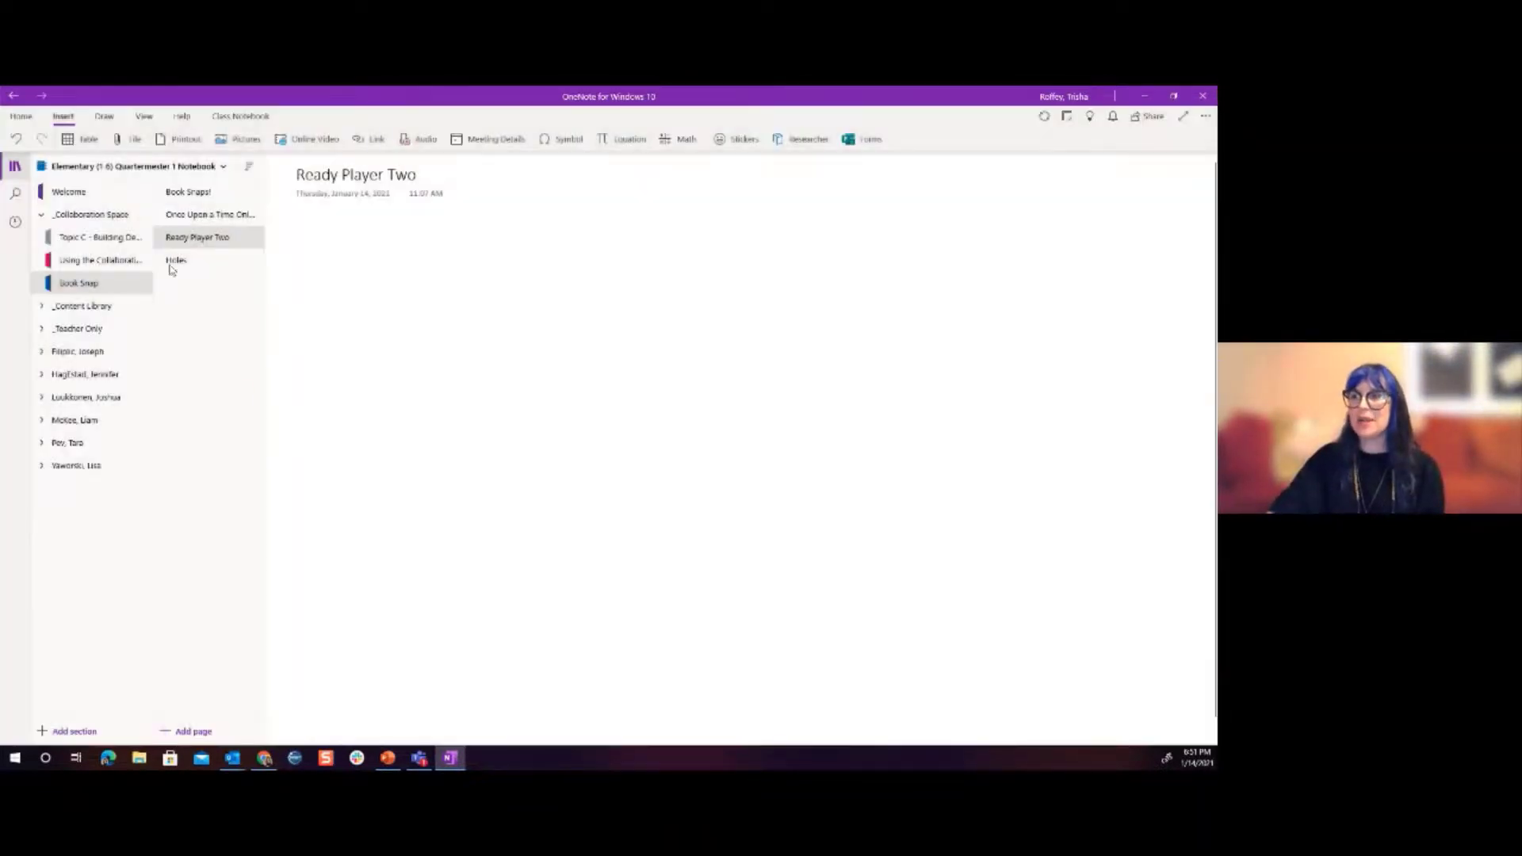
left_click(190, 214)
left_click(515, 598)
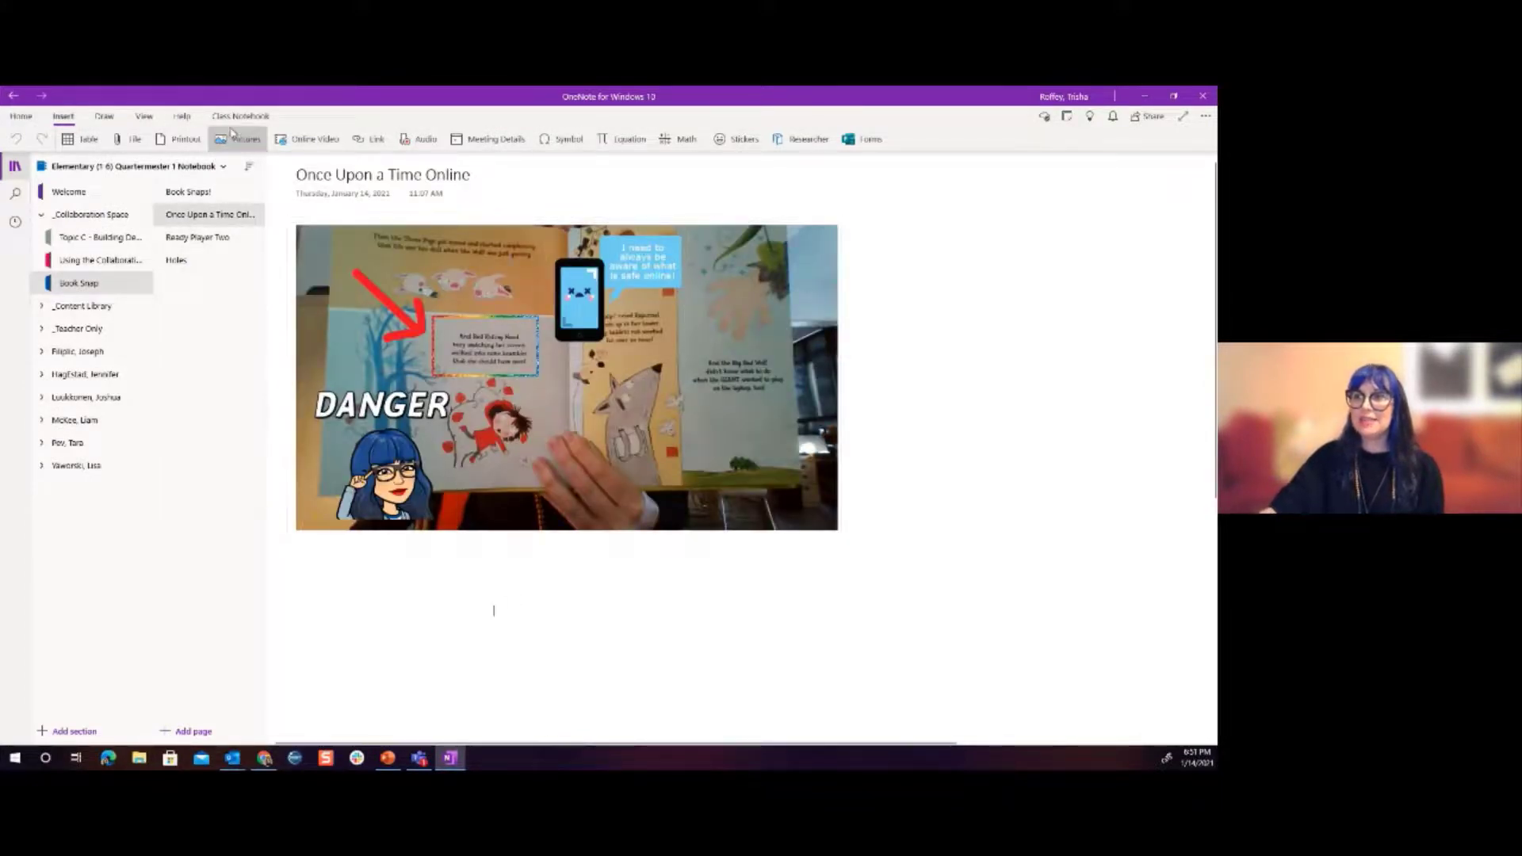
Step: With the rainbow pen, loop the right-page text of the book snap and draw an arrow to it
left_click(106, 117)
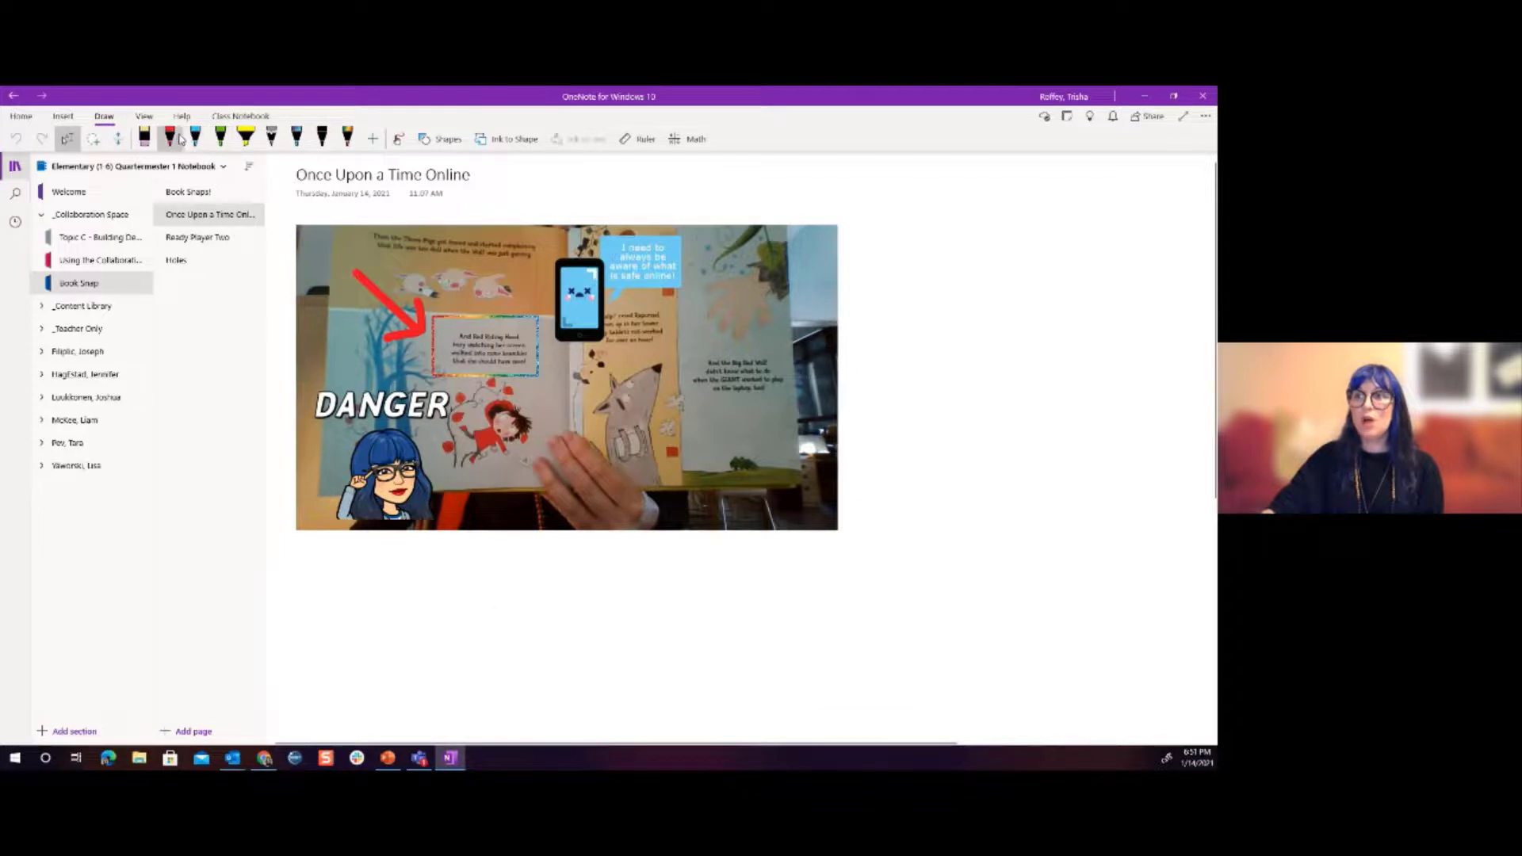
left_click(347, 137)
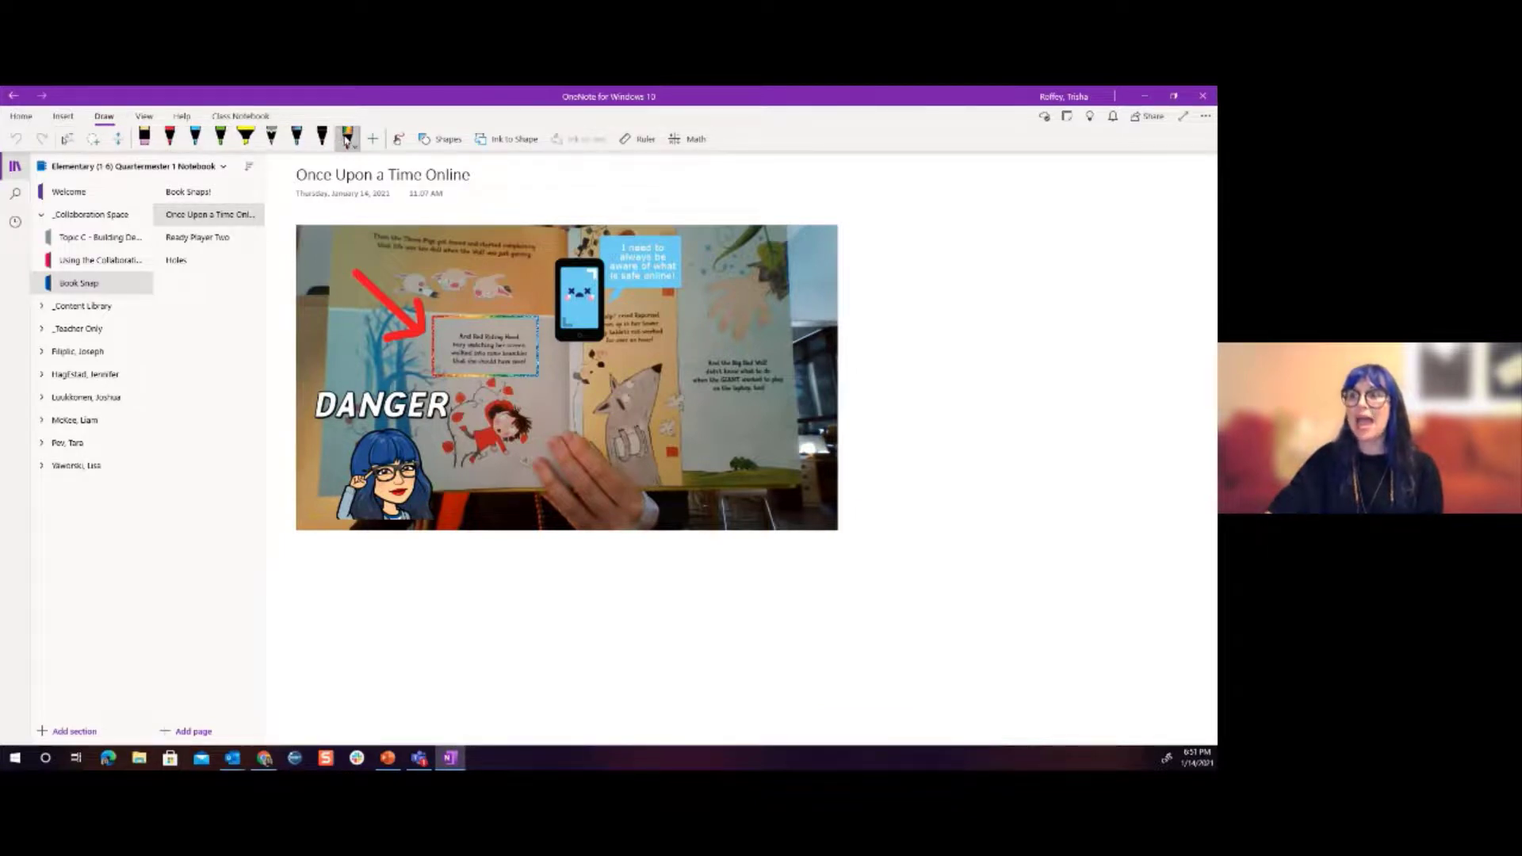
left_click(347, 139)
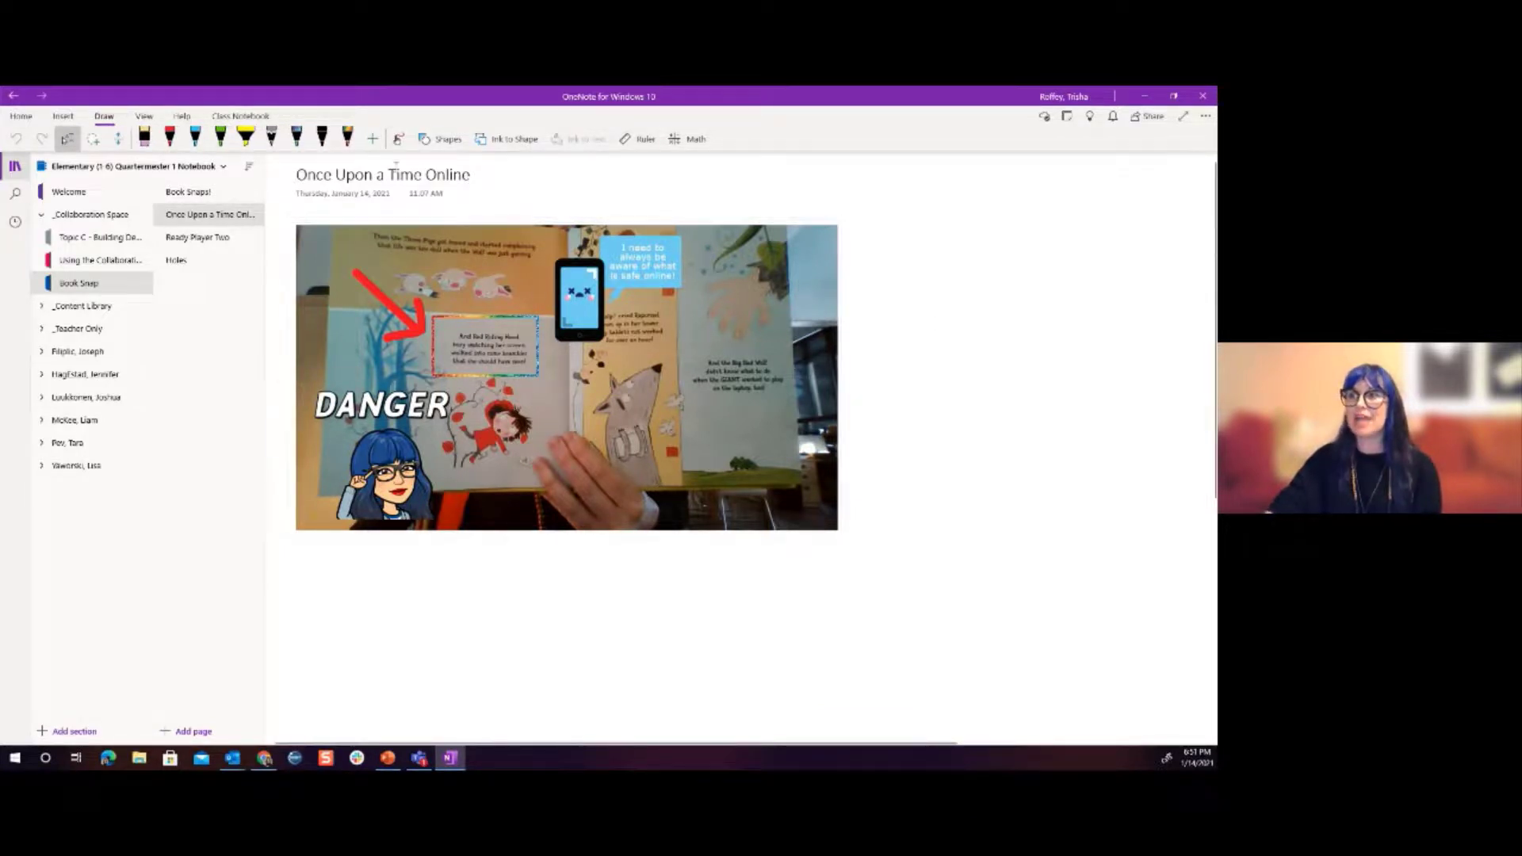
left_click(398, 140)
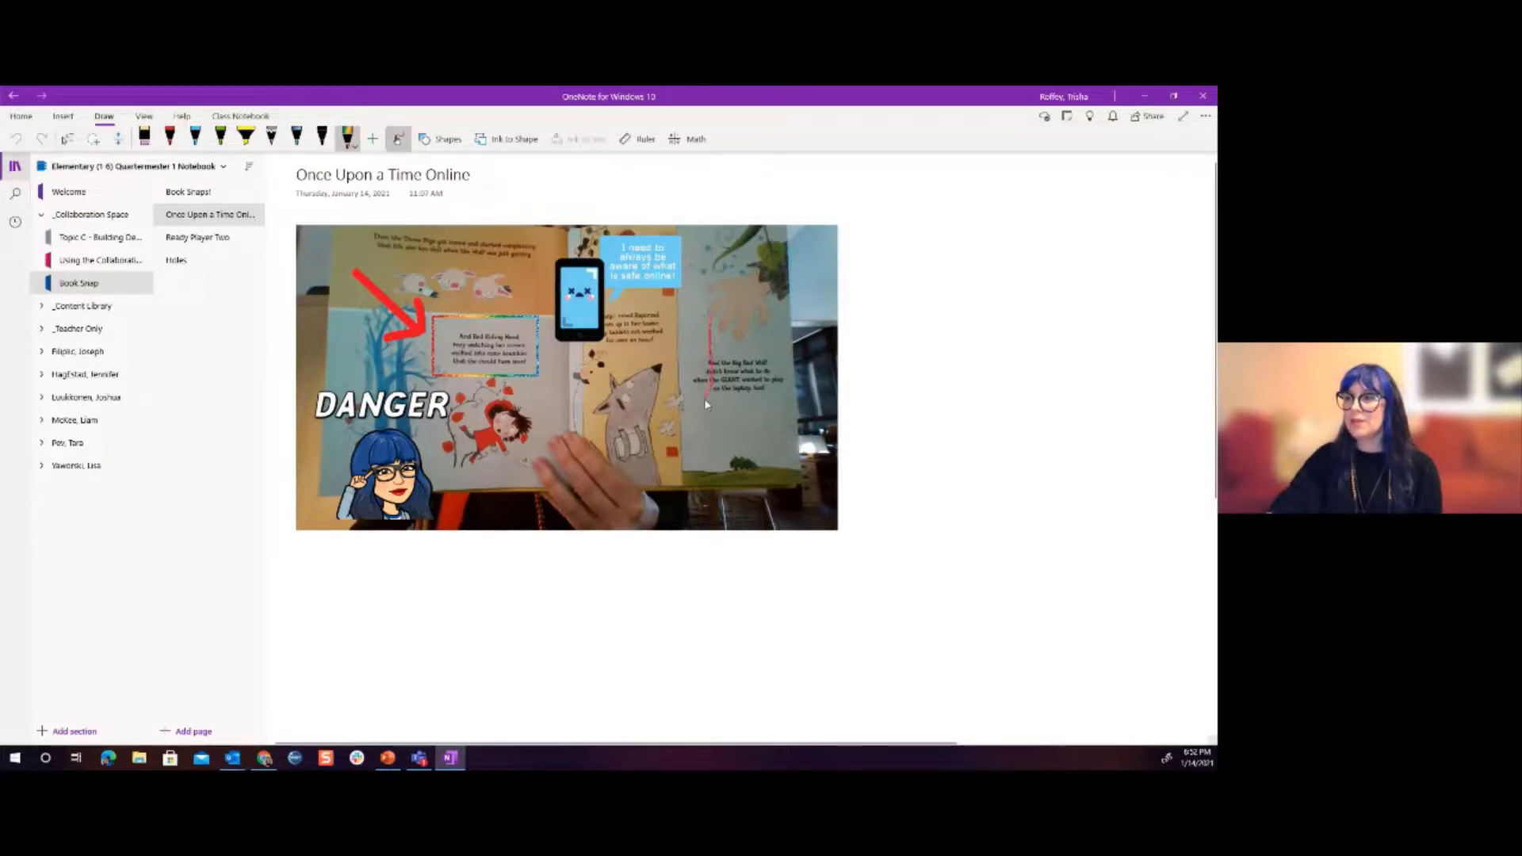
mouse_move(706, 404)
left_mouse_down()
mouse_move(817, 396)
mouse_move(674, 315)
mouse_move(666, 333)
left_mouse_up()
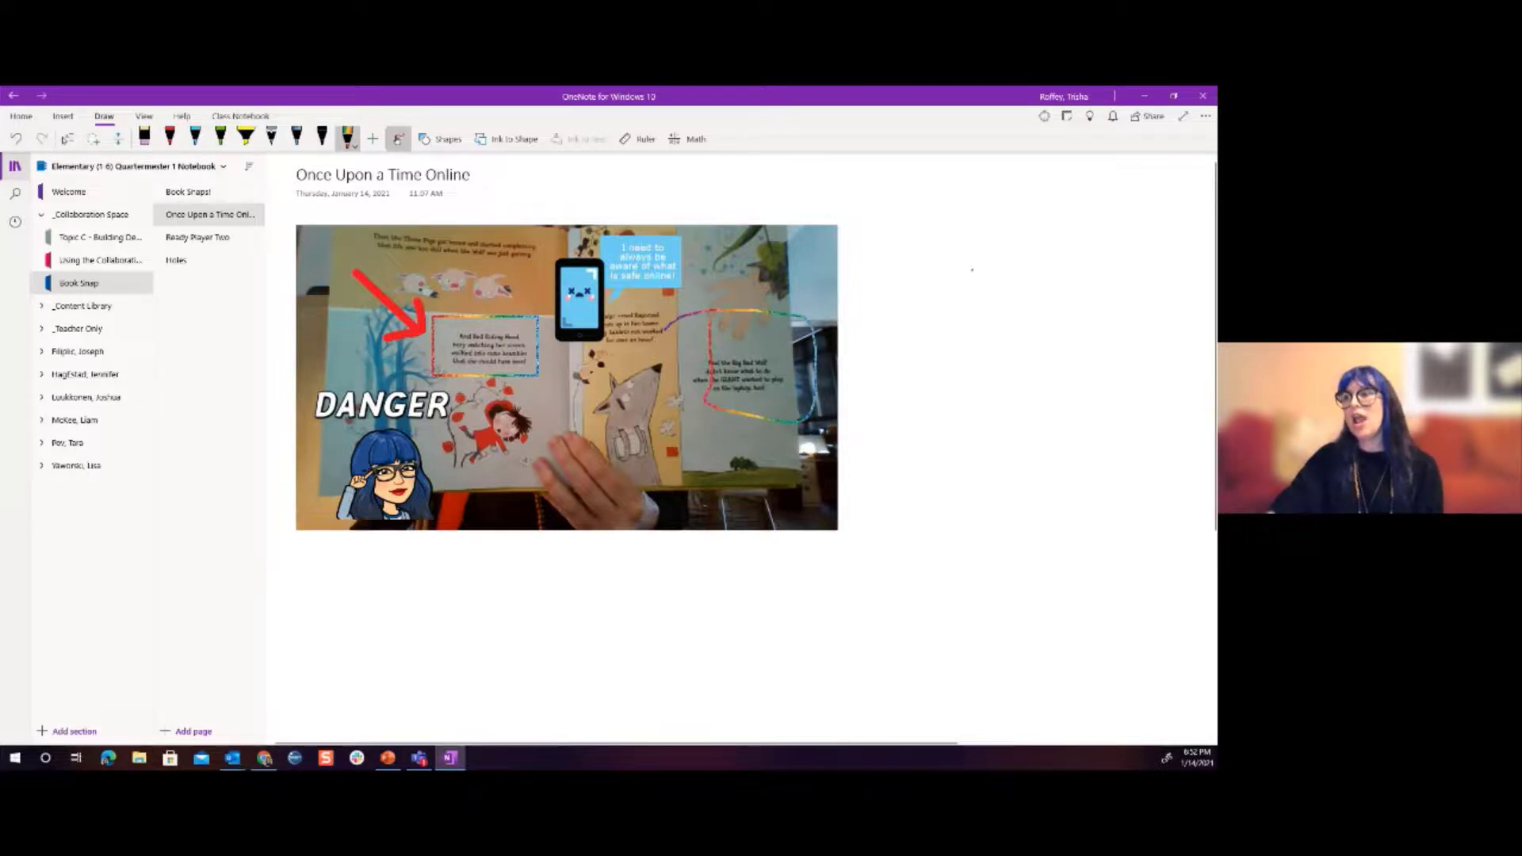
mouse_move(1011, 259)
left_mouse_down()
mouse_move(935, 313)
mouse_move(842, 339)
mouse_move(828, 361)
mouse_move(892, 369)
left_mouse_up()
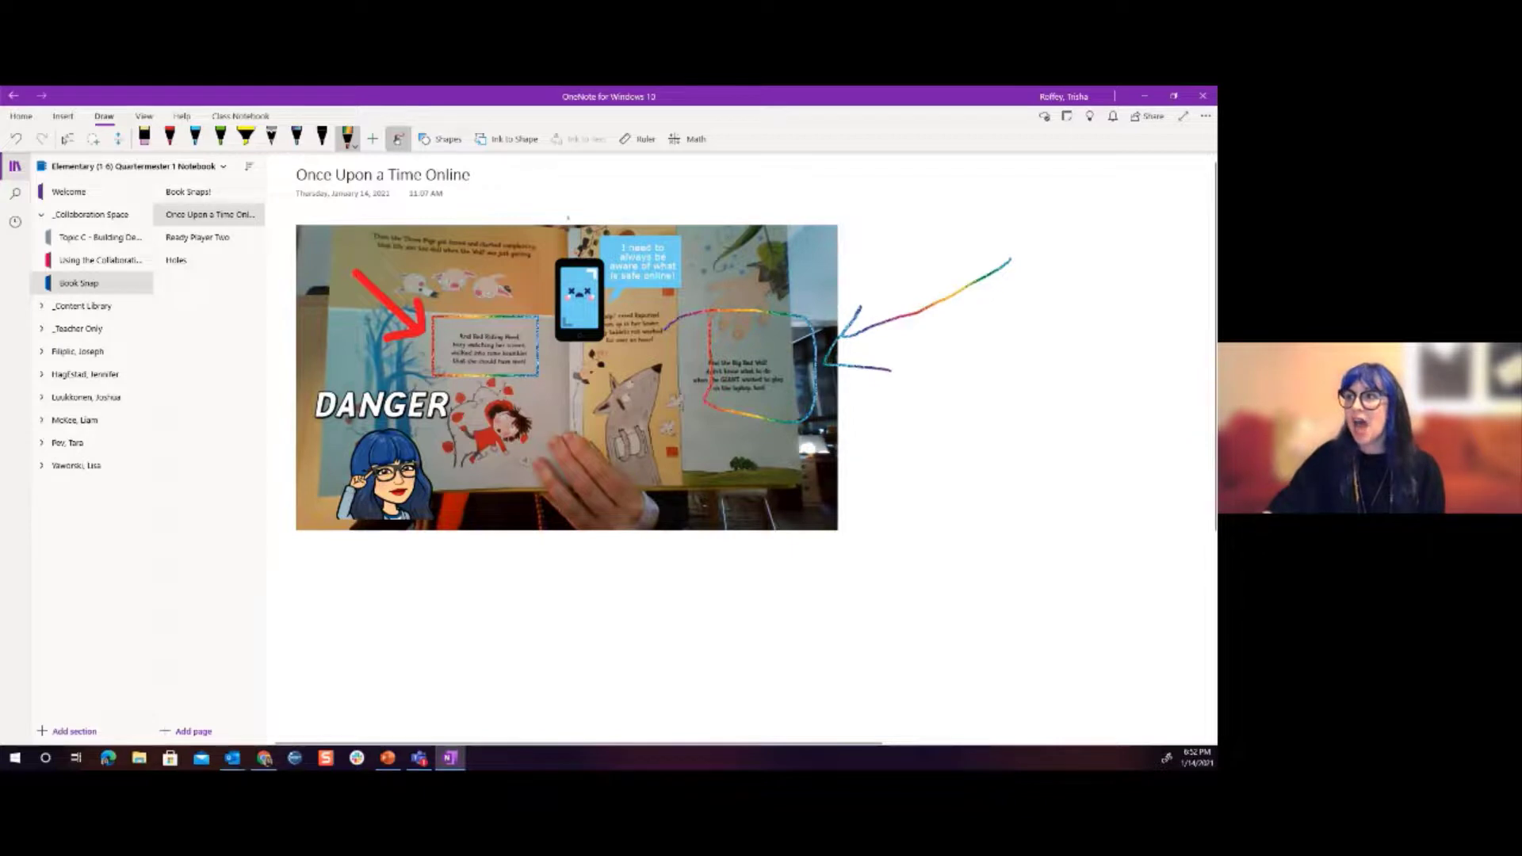
Step: Insert the Well done! speech-bubble sticker with its text changed to 'I connect to this'
left_click(64, 117)
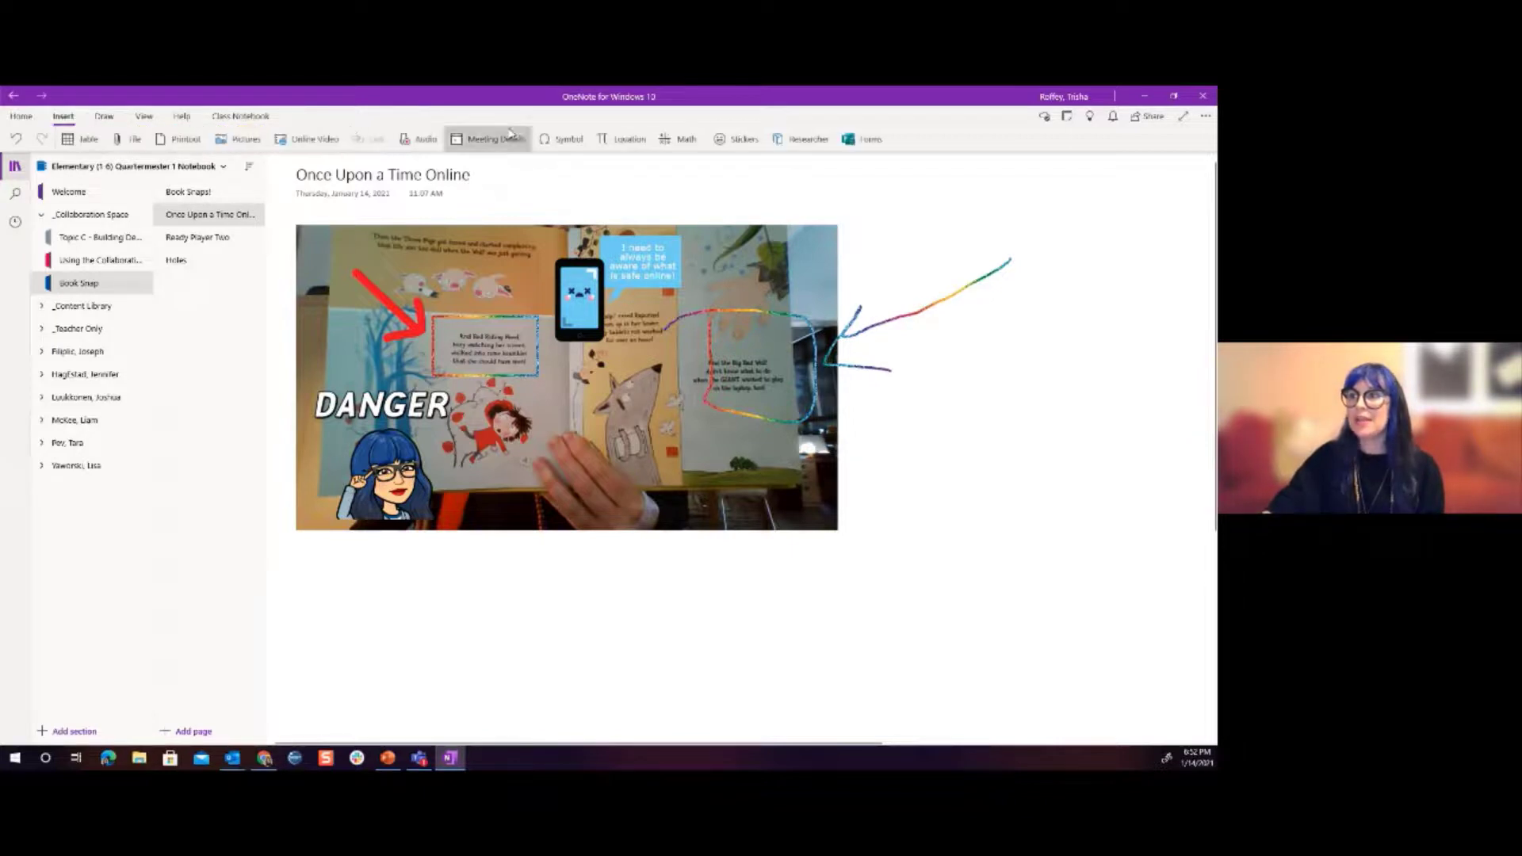
left_click(742, 141)
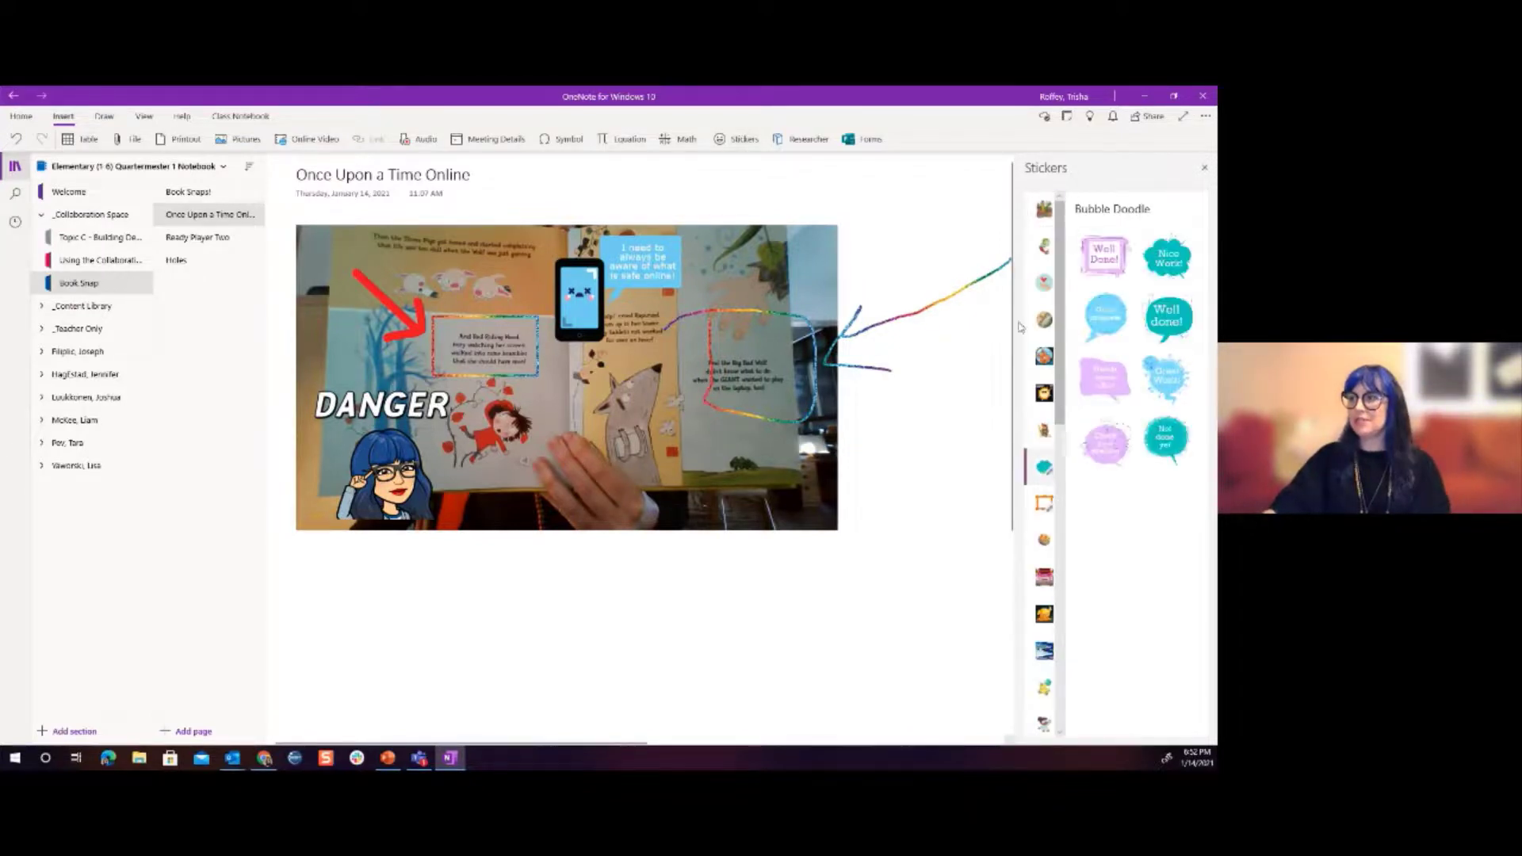
left_click(1162, 326)
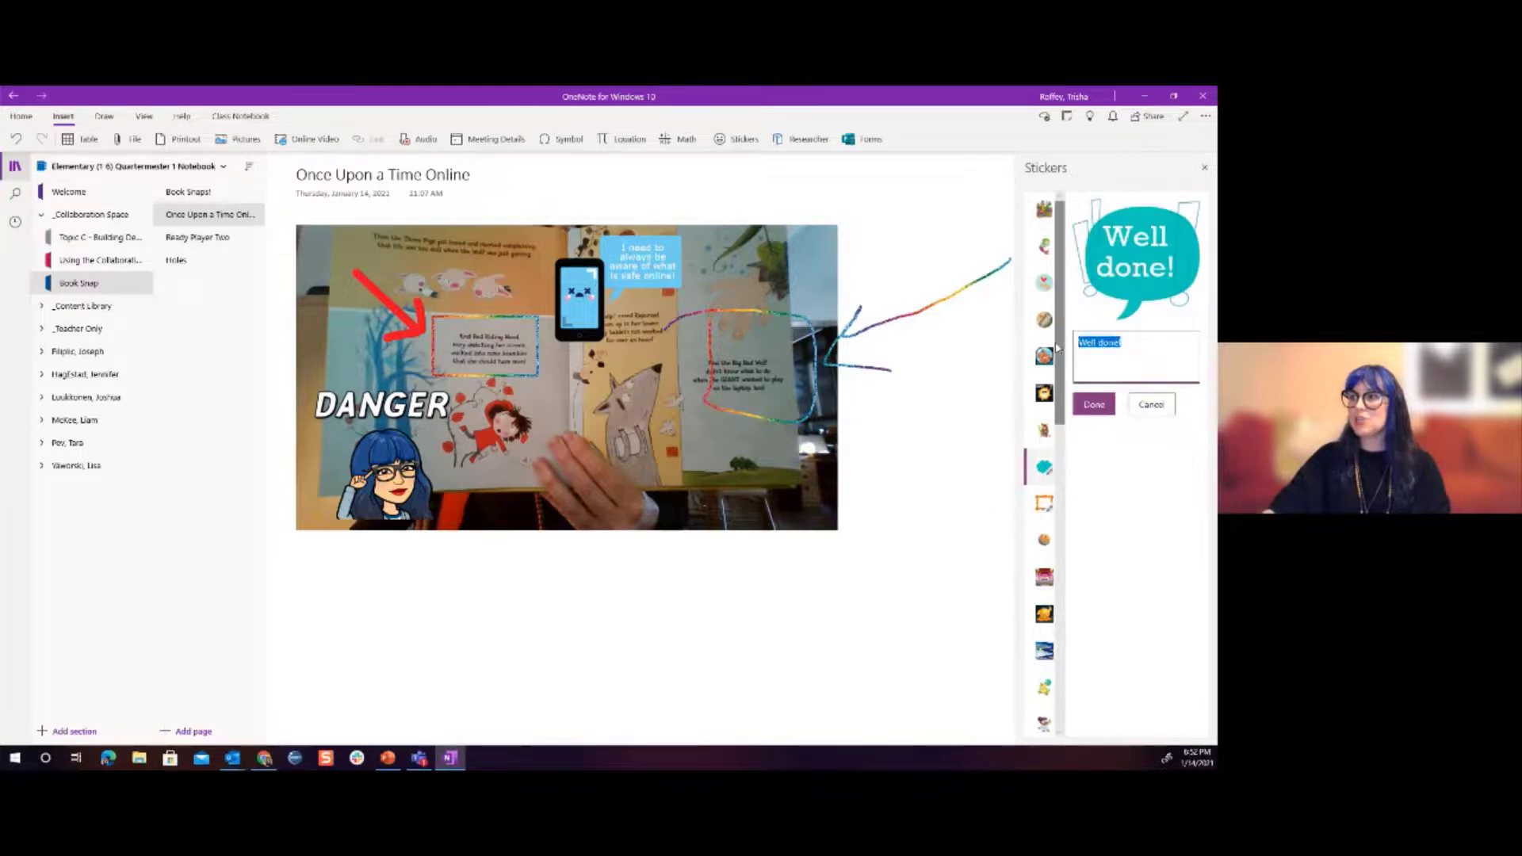
type("I co")
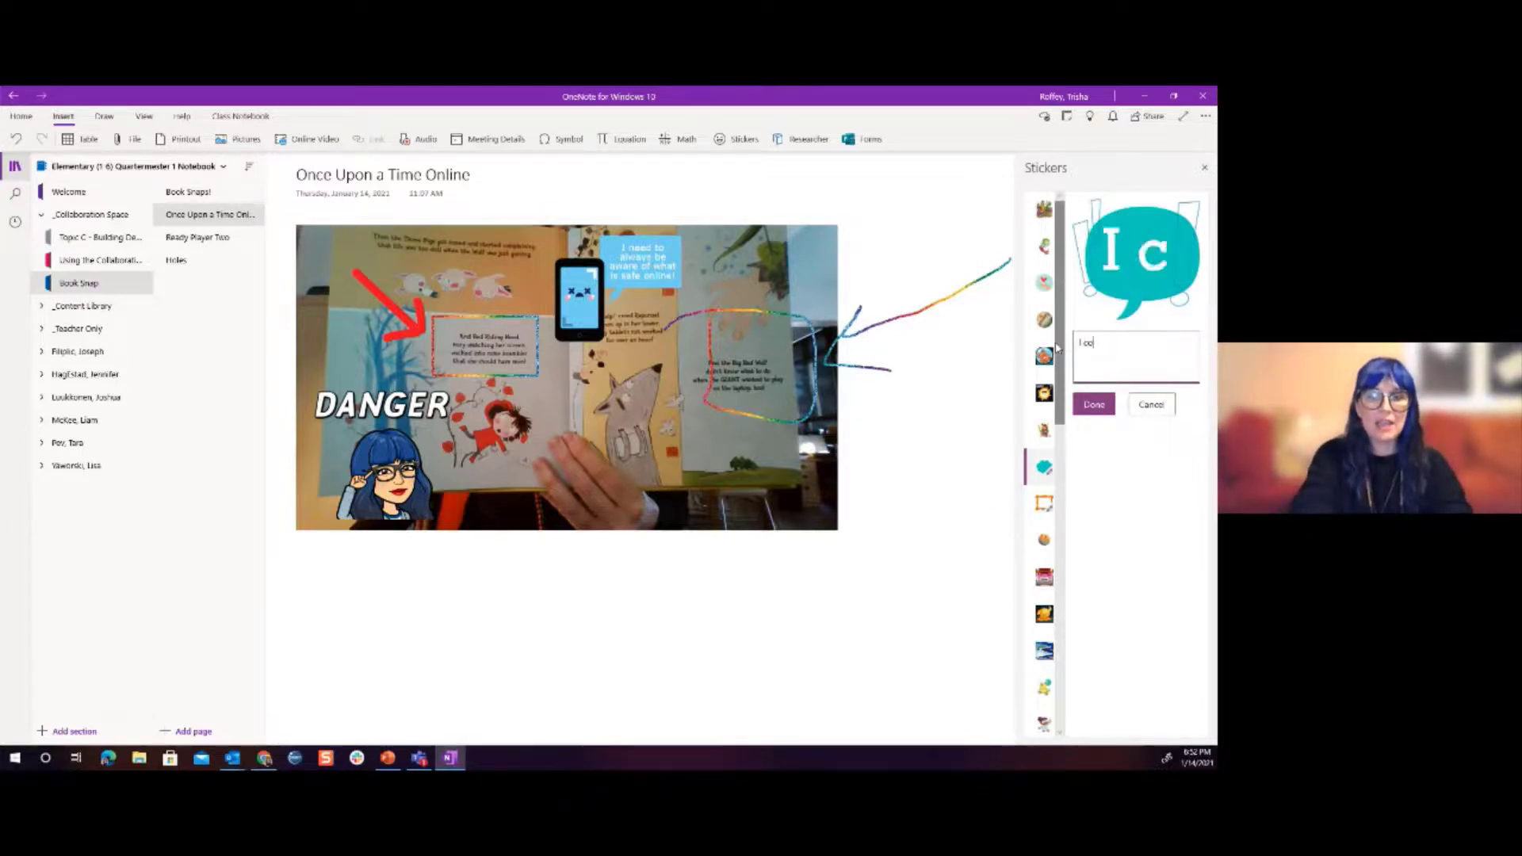
type("nnect to this")
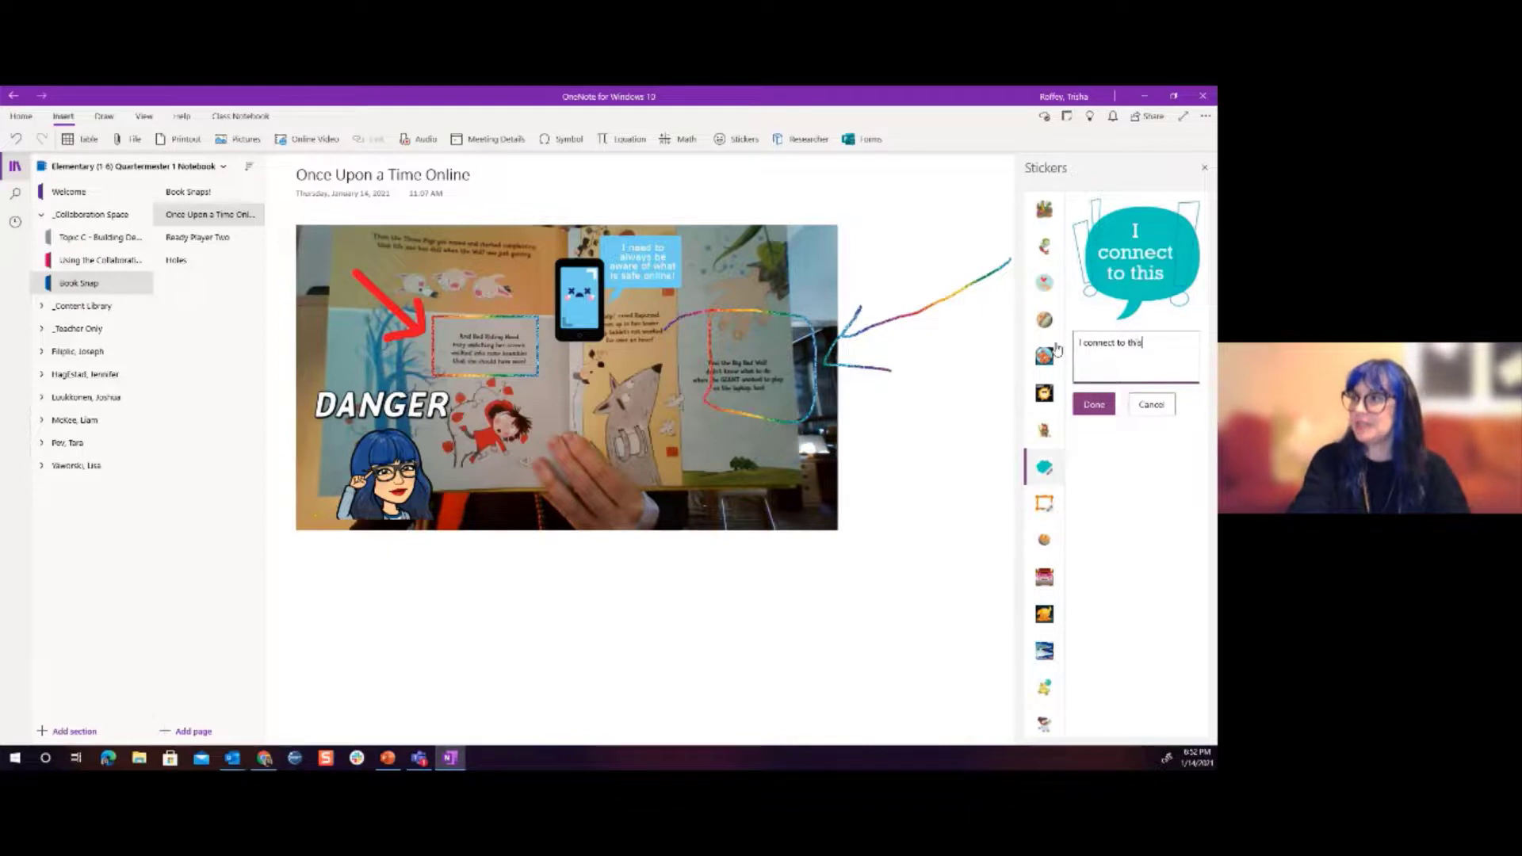
left_click(1094, 405)
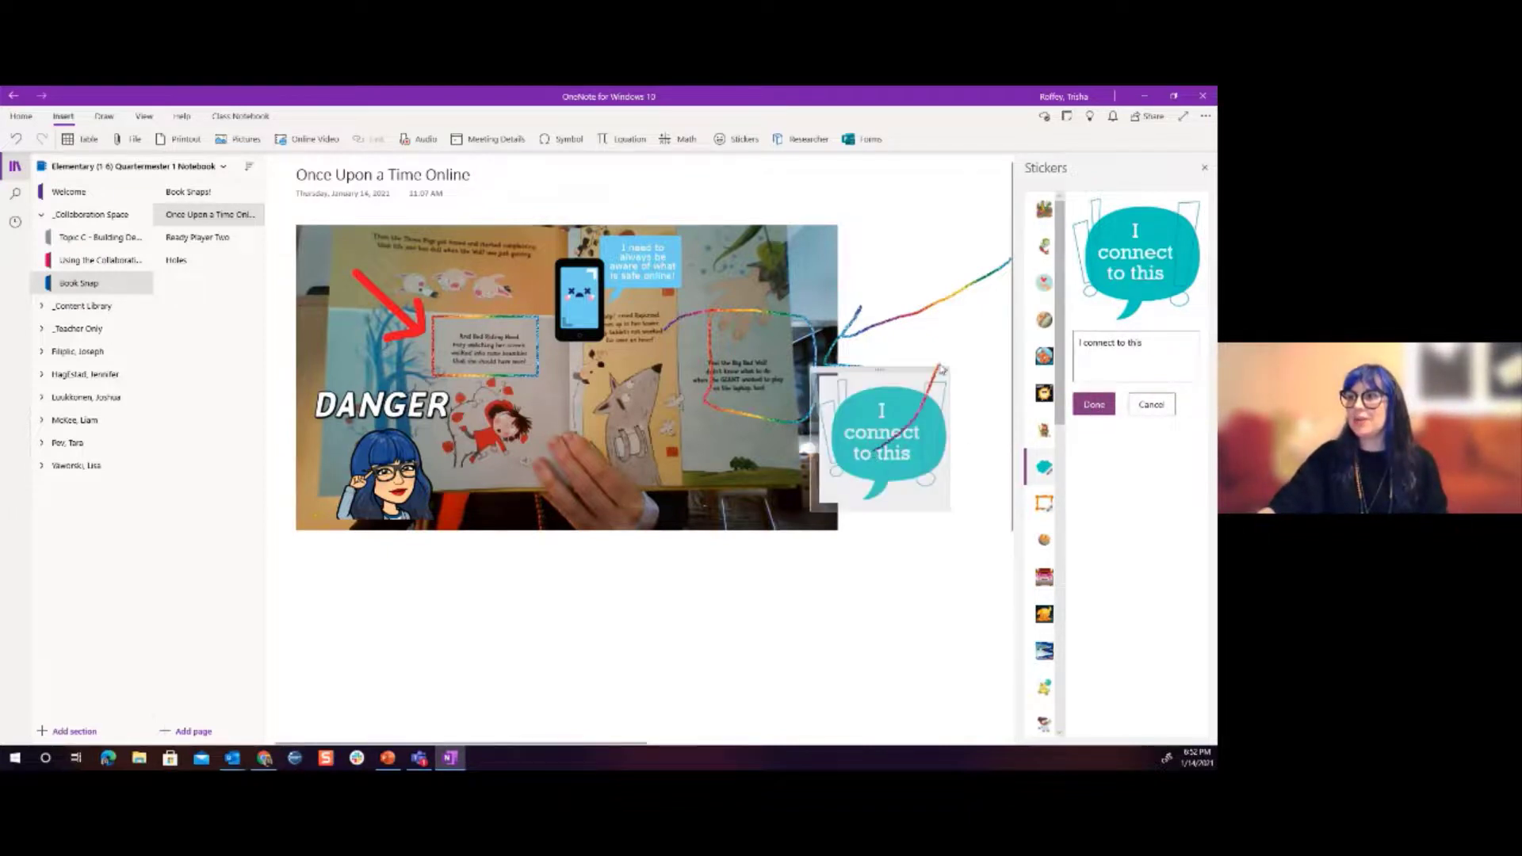
left_click(987, 341)
left_click(1207, 169)
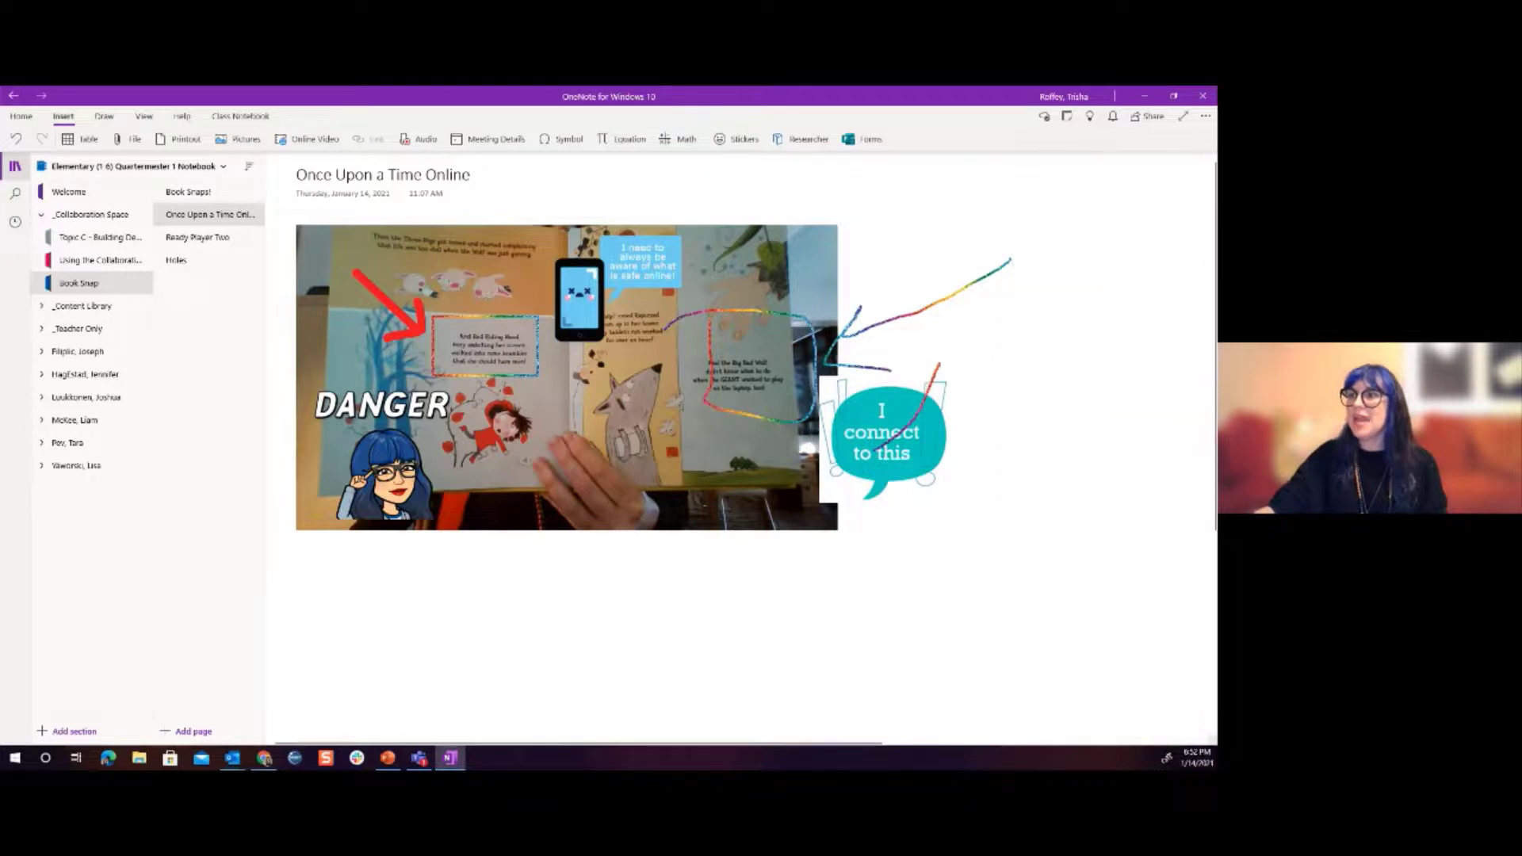
Step: Undo a stray ink stroke and move the sticker up beside the rainbow arrow
left_click(838, 433)
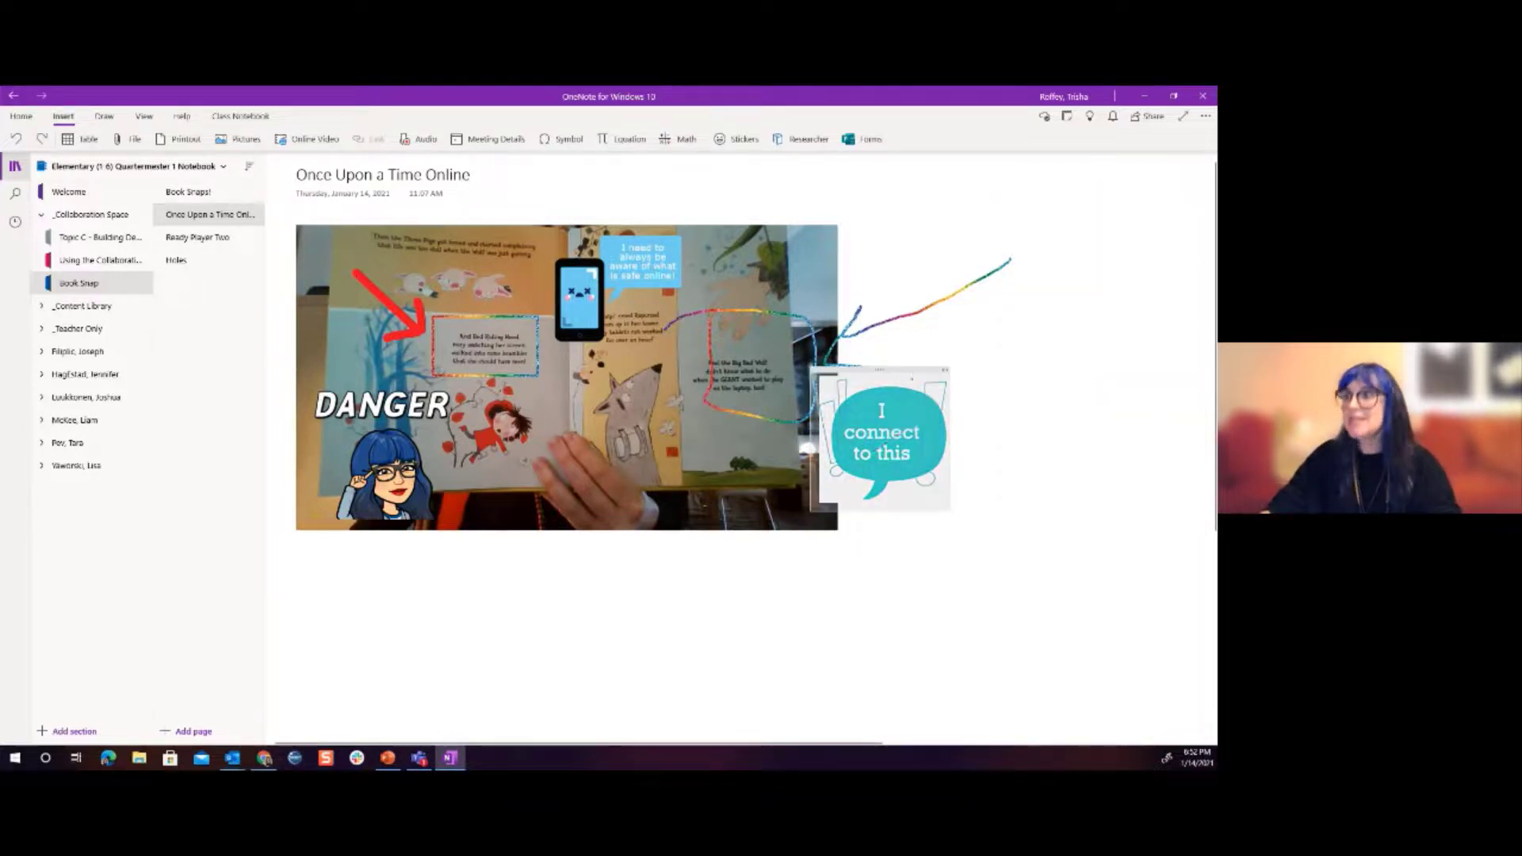
left_click_drag(872, 370, 917, 309)
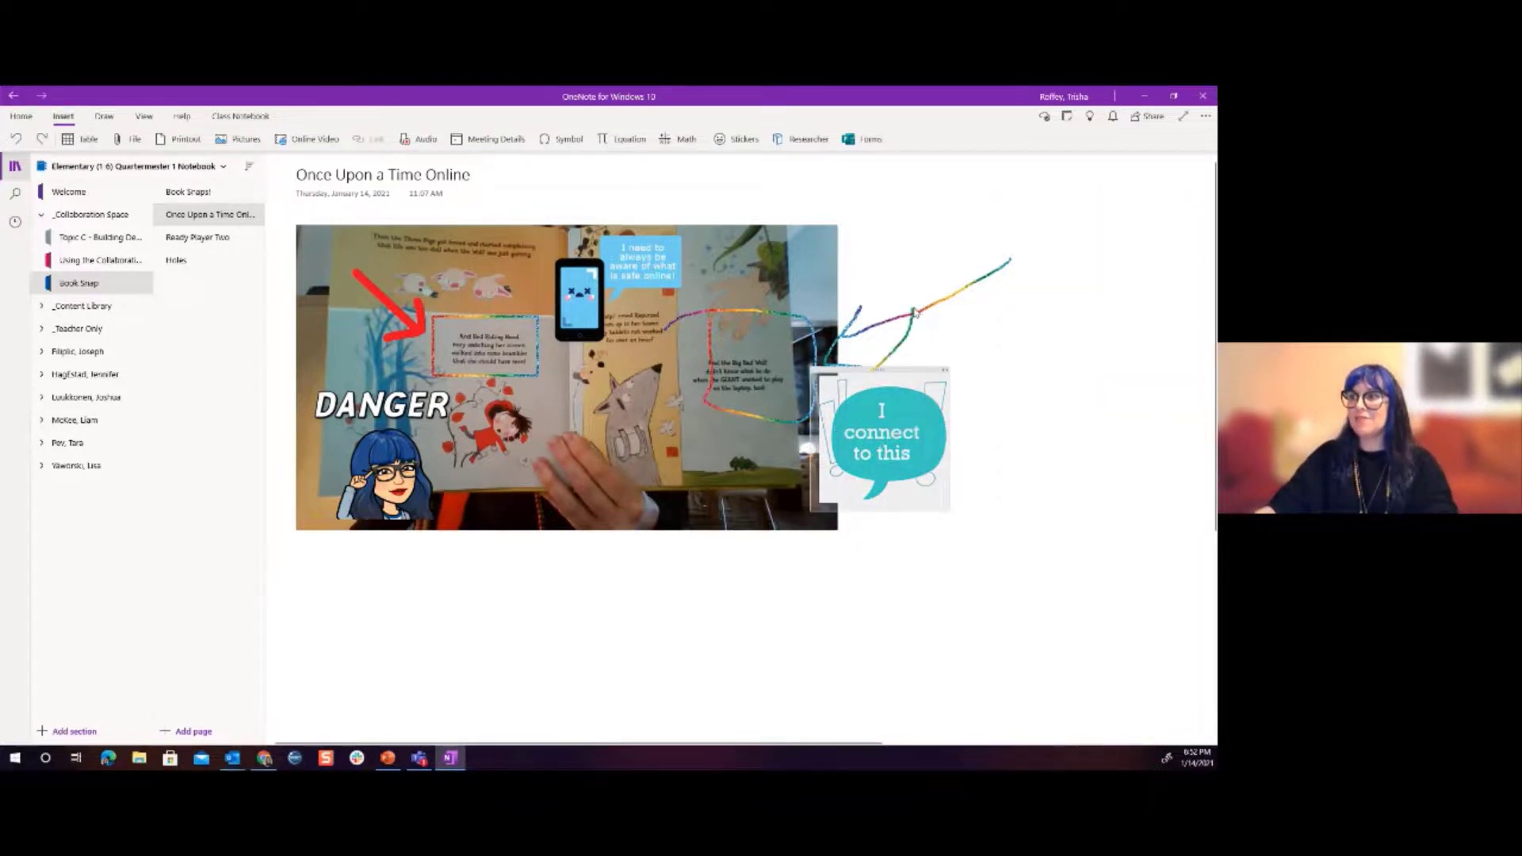
key("ctrl+z")
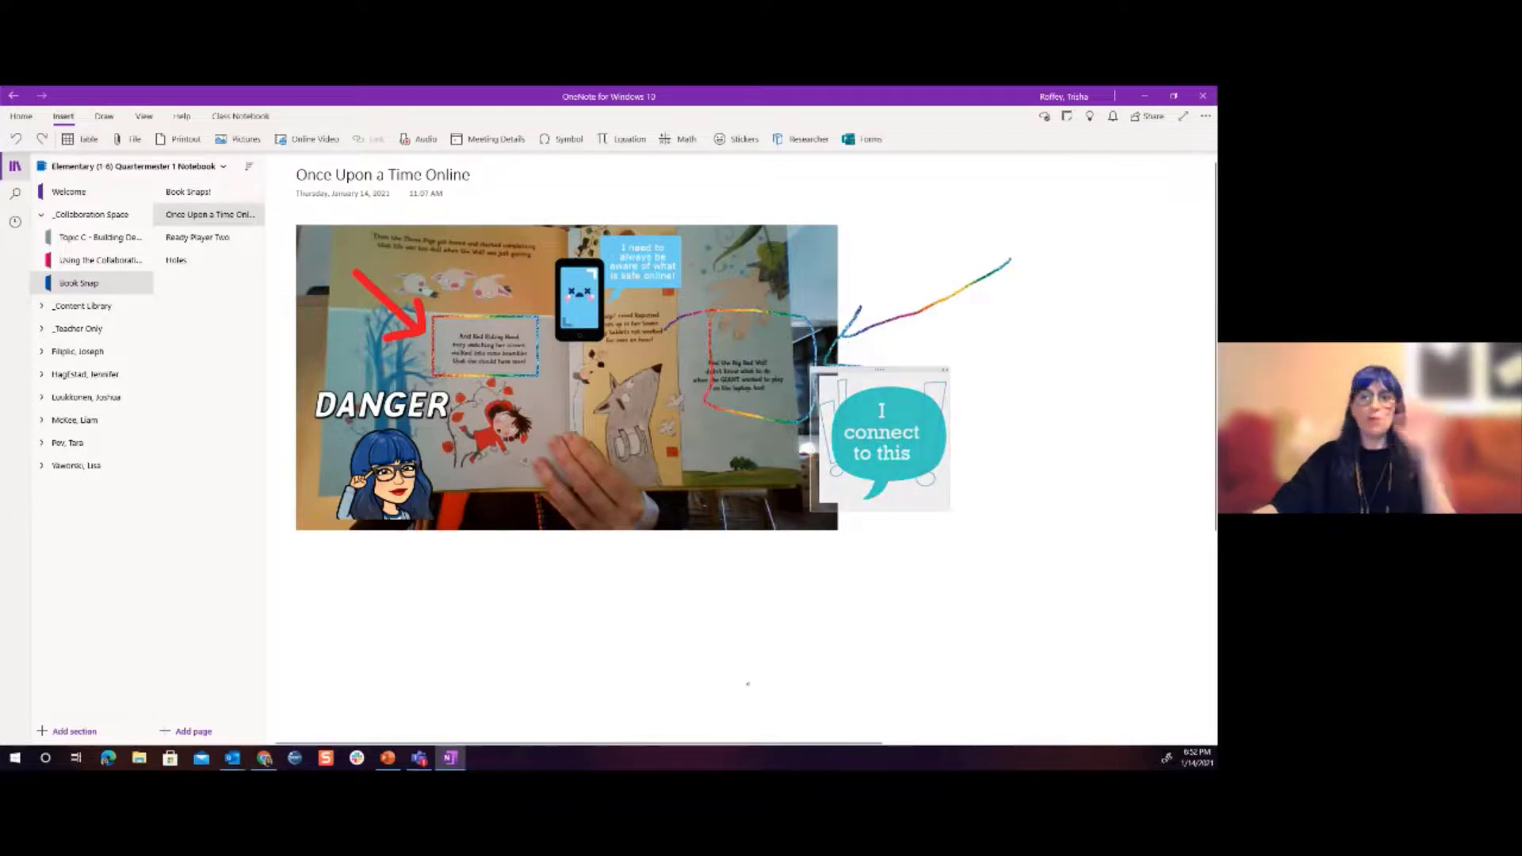
left_click(104, 115)
left_click(68, 139)
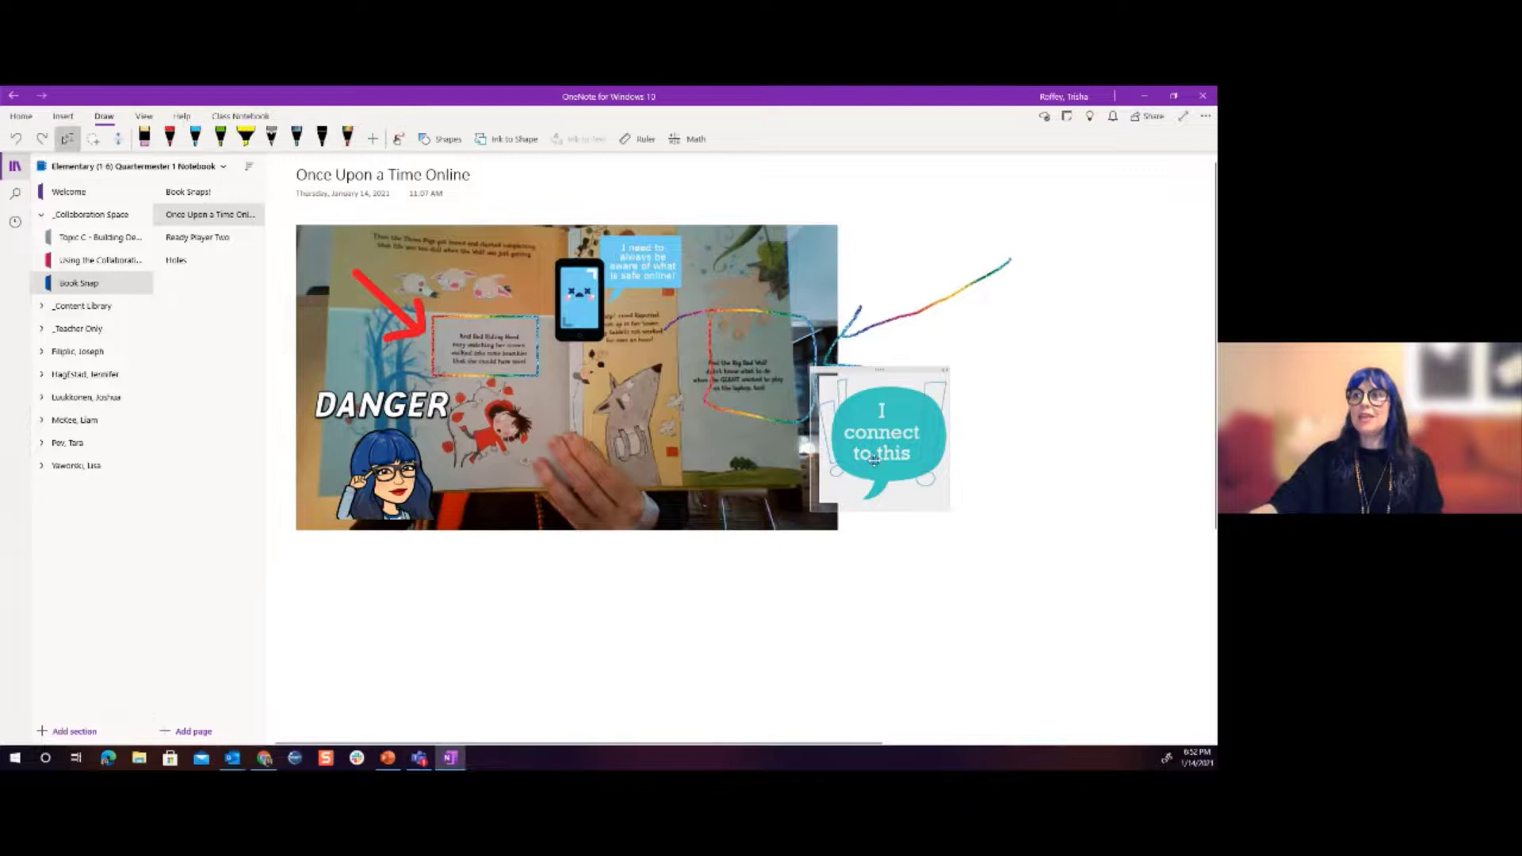
left_click(932, 537)
left_click_drag(878, 369, 918, 326)
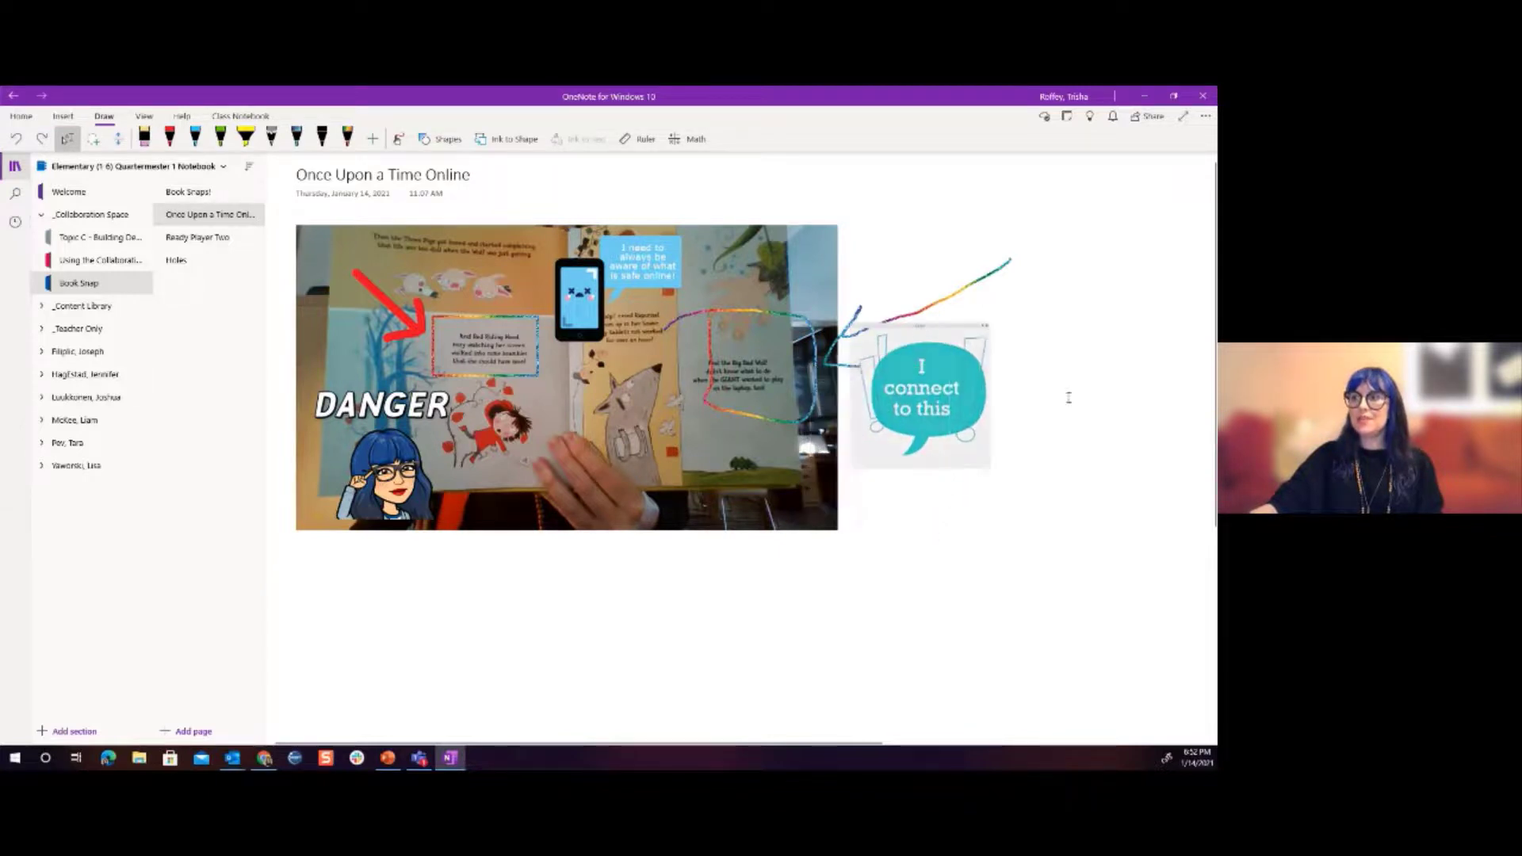
Step: Leave the finished book snap and return to PowerPoint's slide 13, 'Build a Better ANYTHING in OneNote!'
left_click(1058, 490)
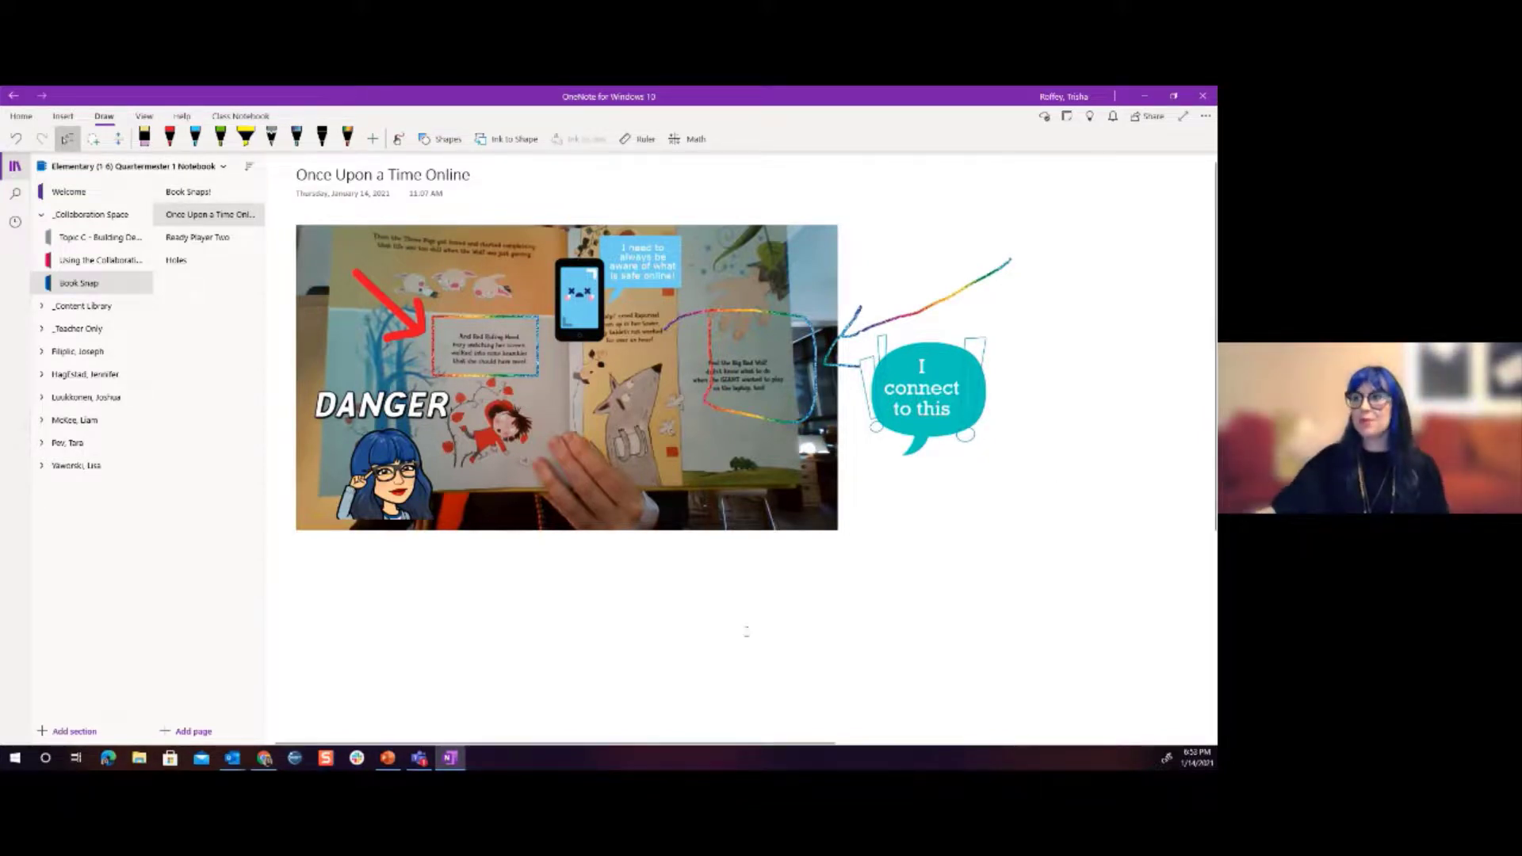
left_click(63, 115)
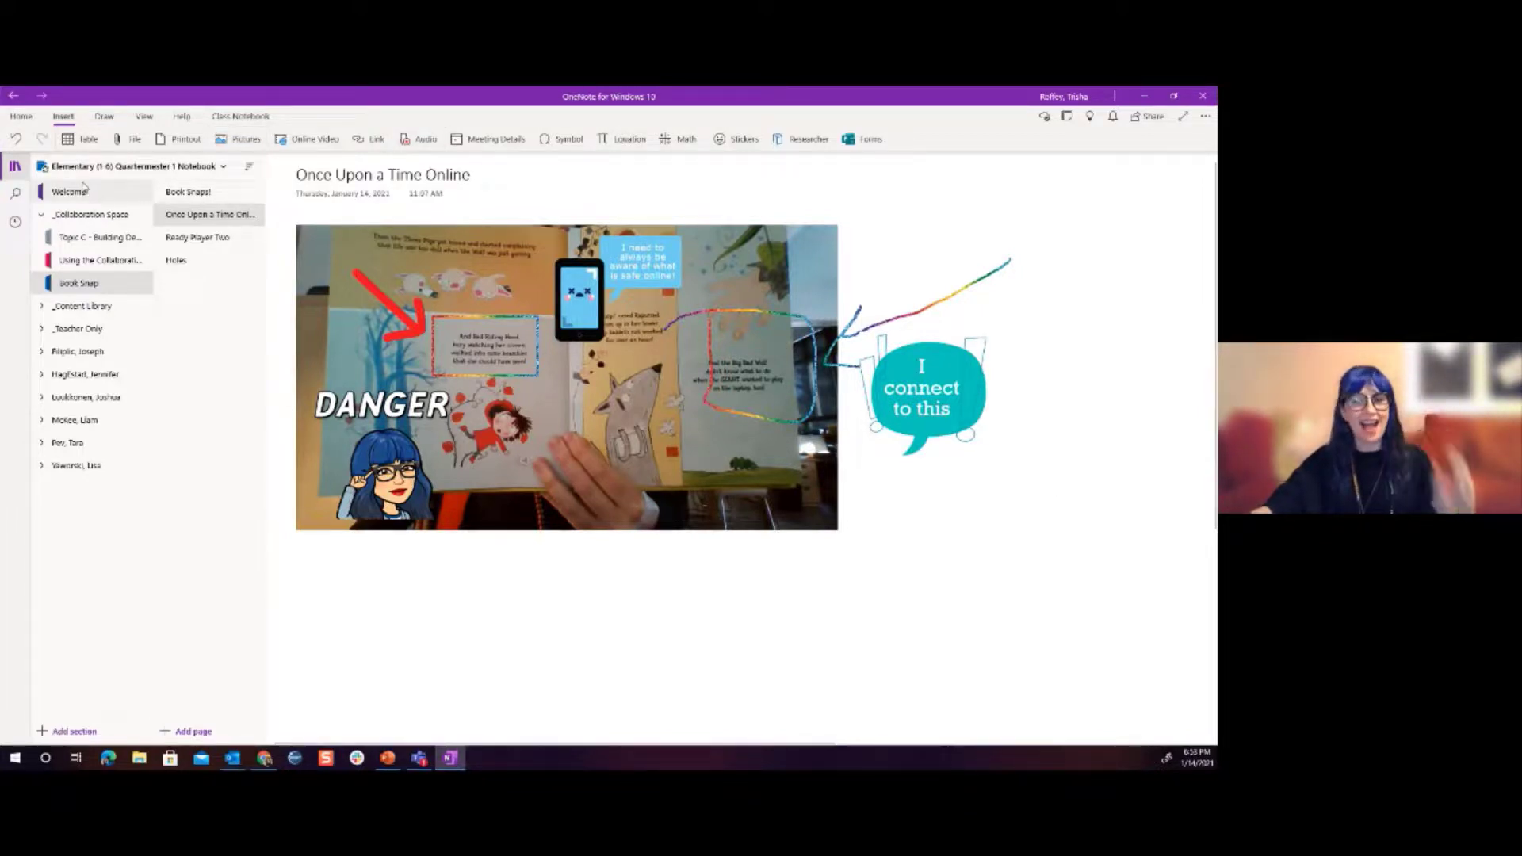
left_click(388, 758)
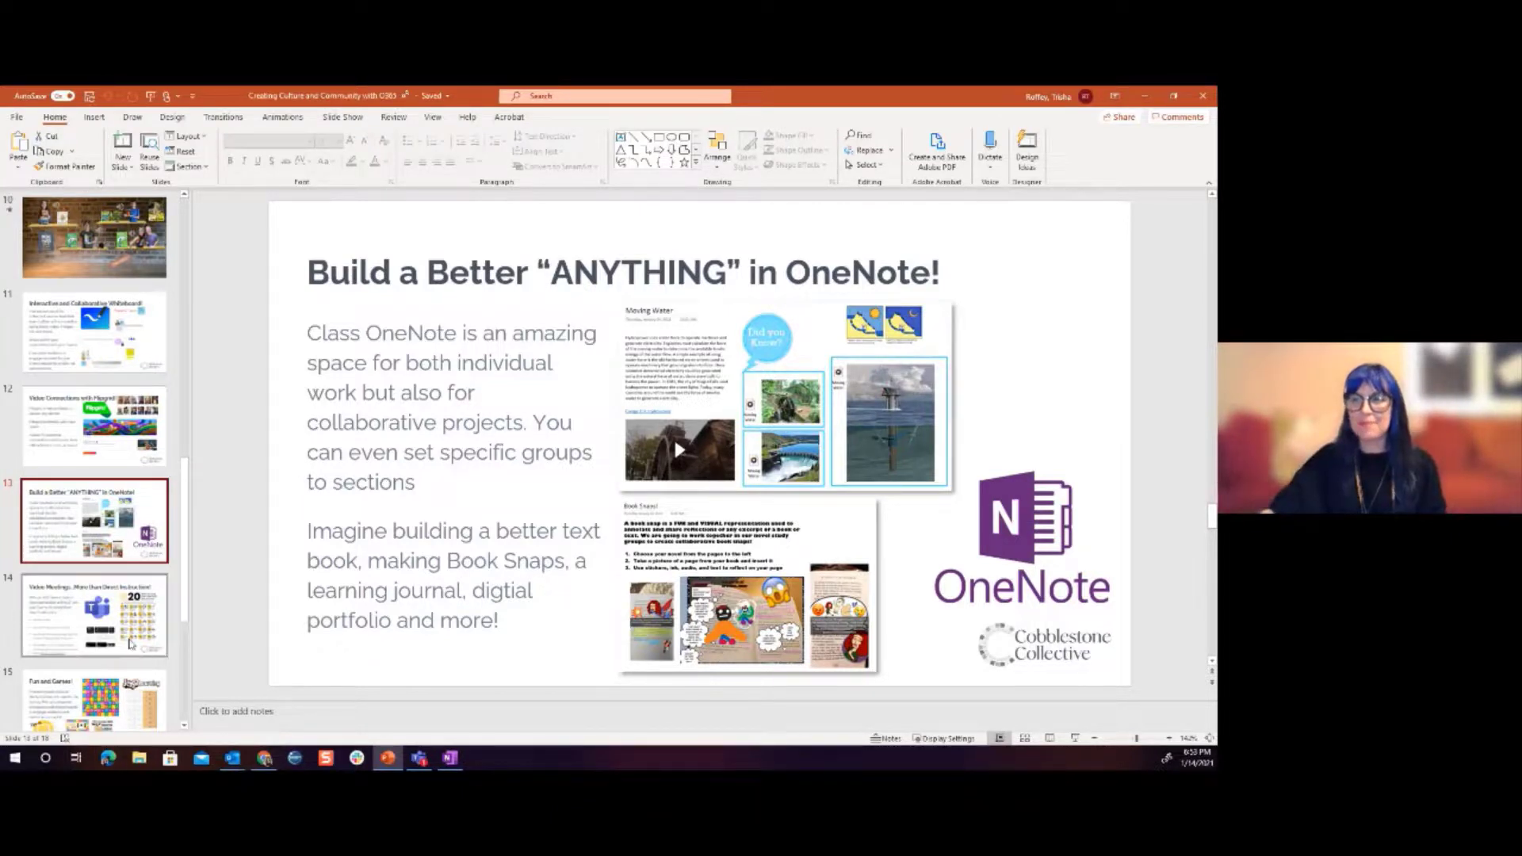
Step: Show slide 14, 'Video Meetings…More than Direct Instruction!', then minimise PowerPoint and OneNote
left_click(77, 605)
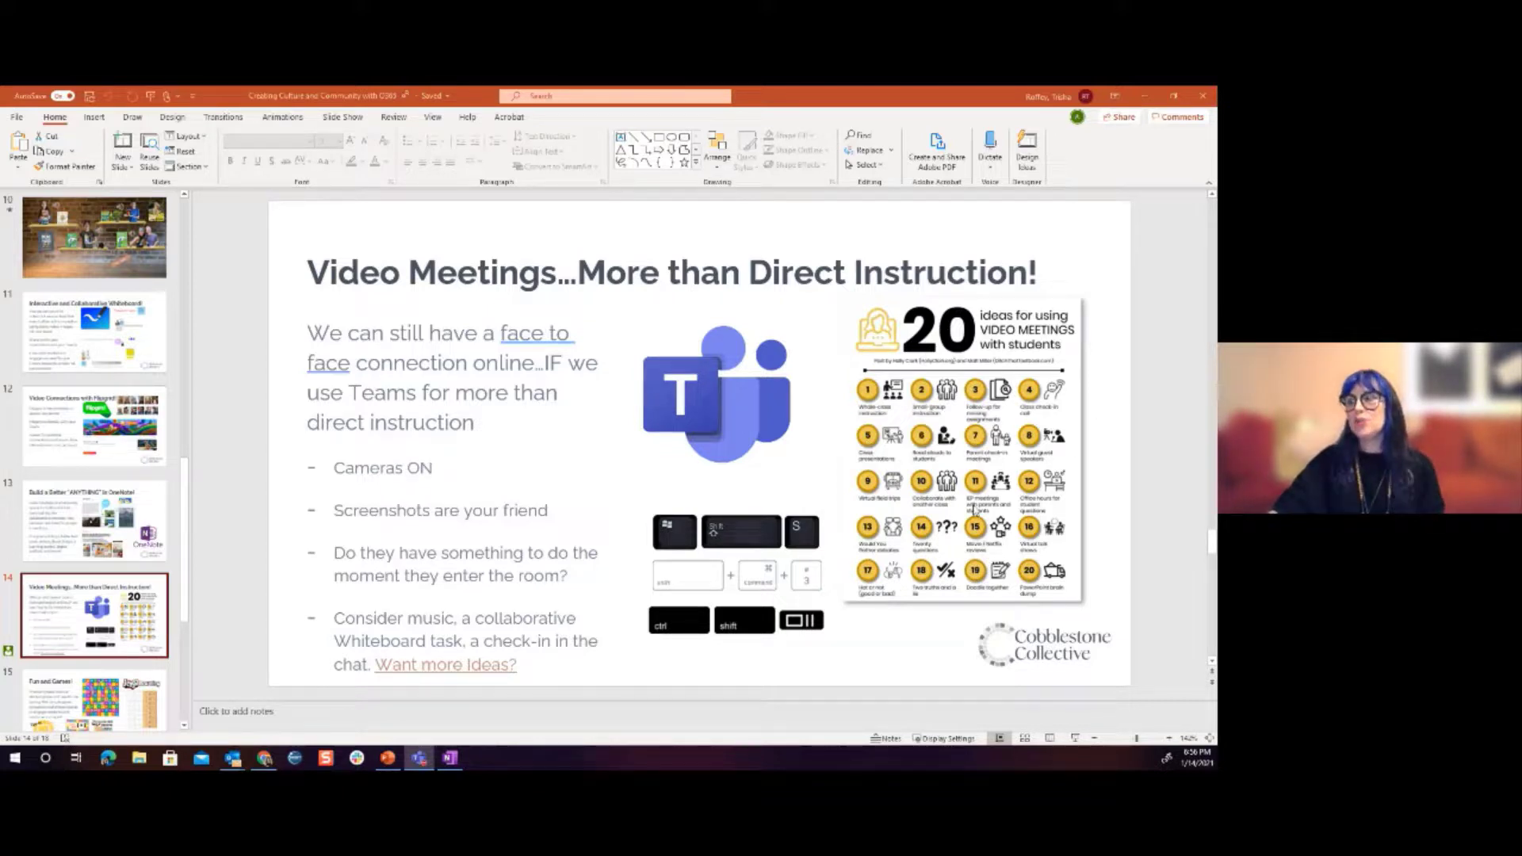
left_click(417, 667)
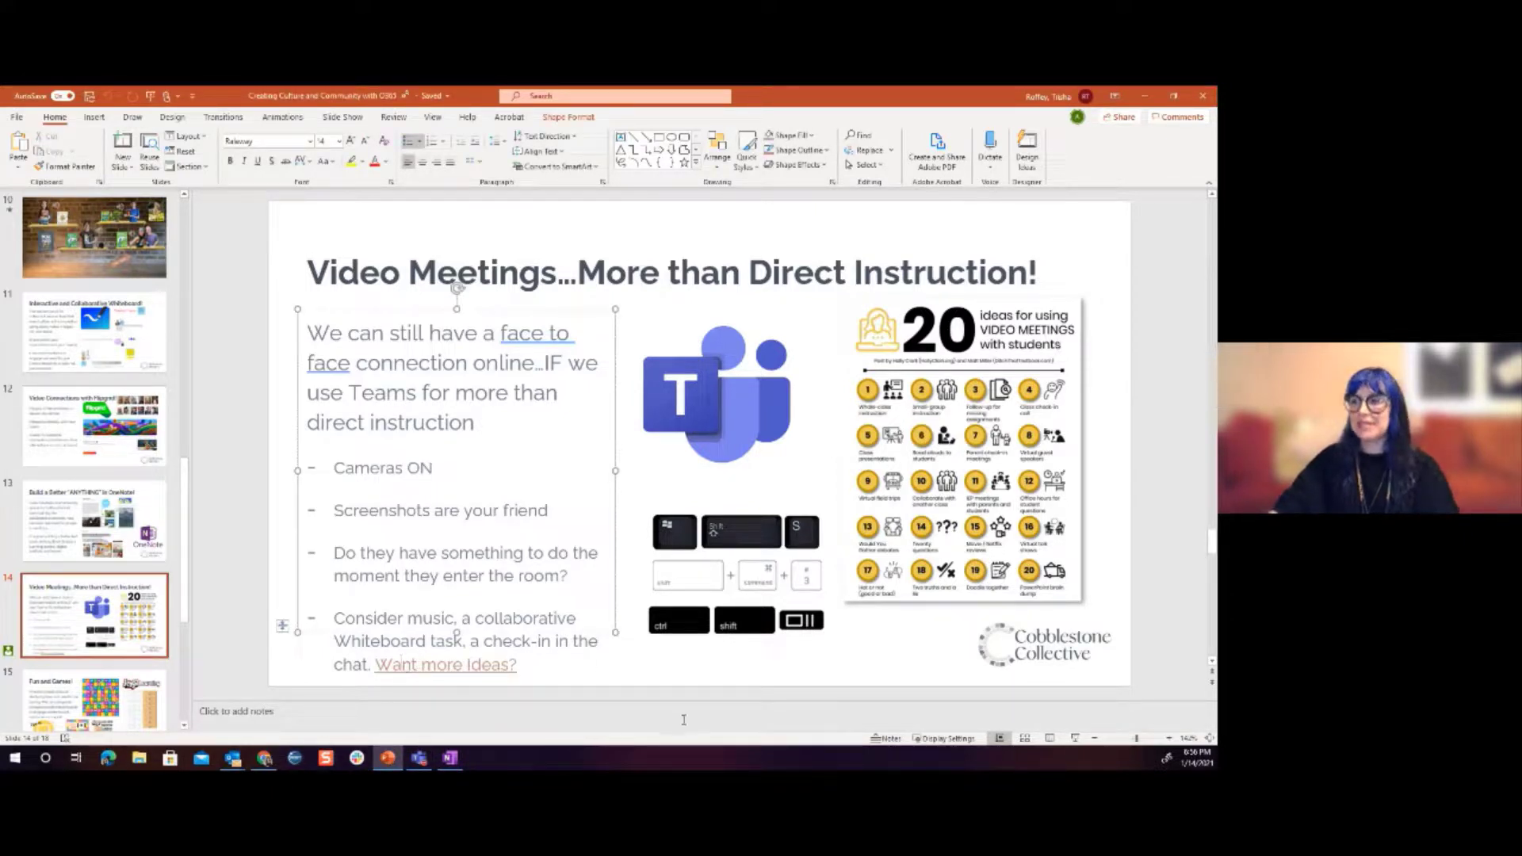
left_click(1144, 95)
left_click(1144, 96)
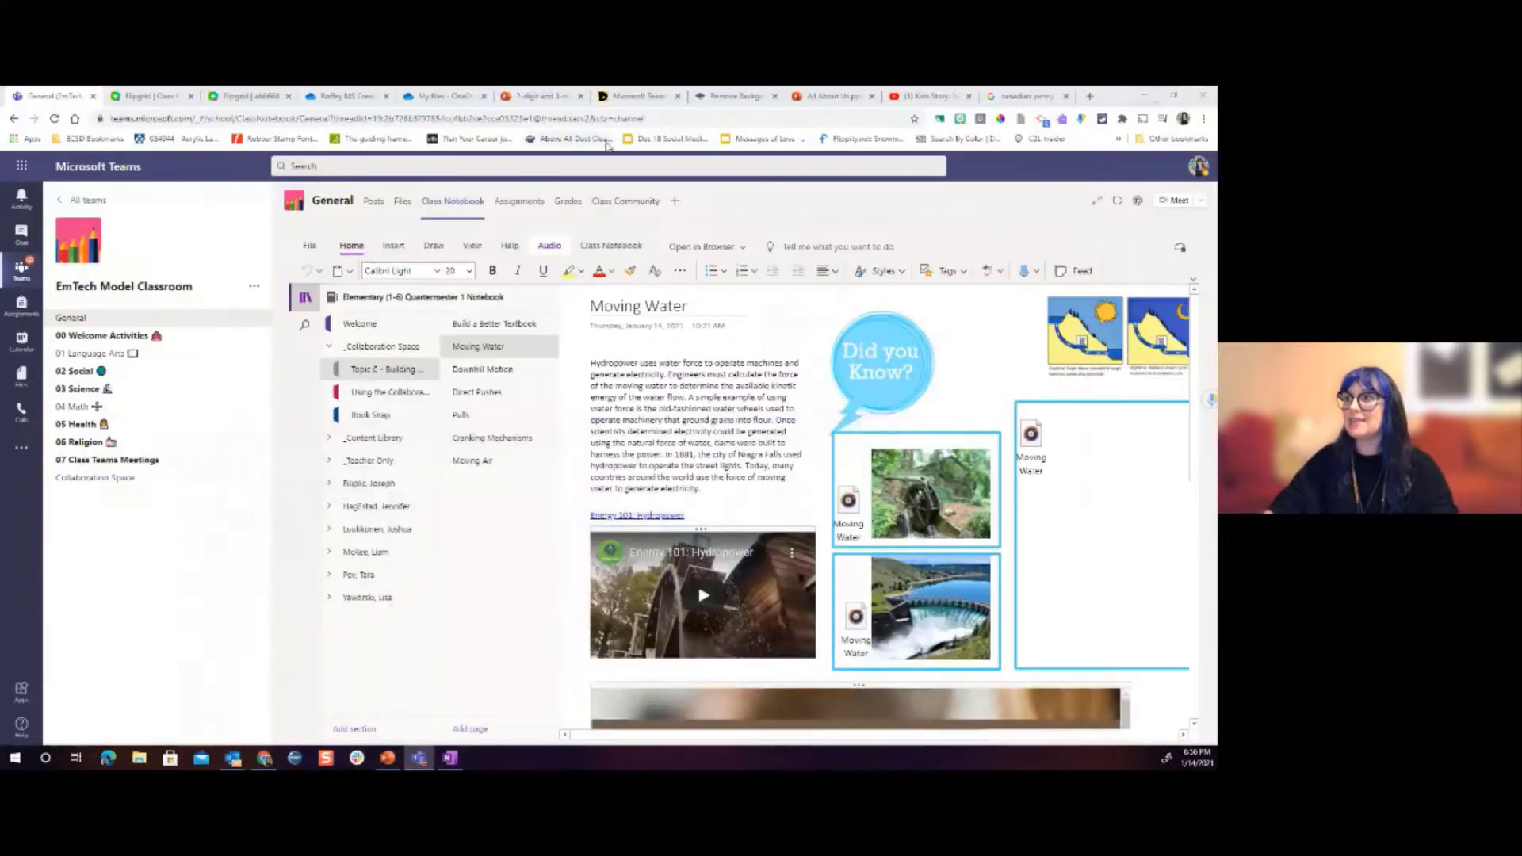
Step: View the '20 ideas for using video meetings' infographic in Chrome, then bring back slide 14
left_click(630, 97)
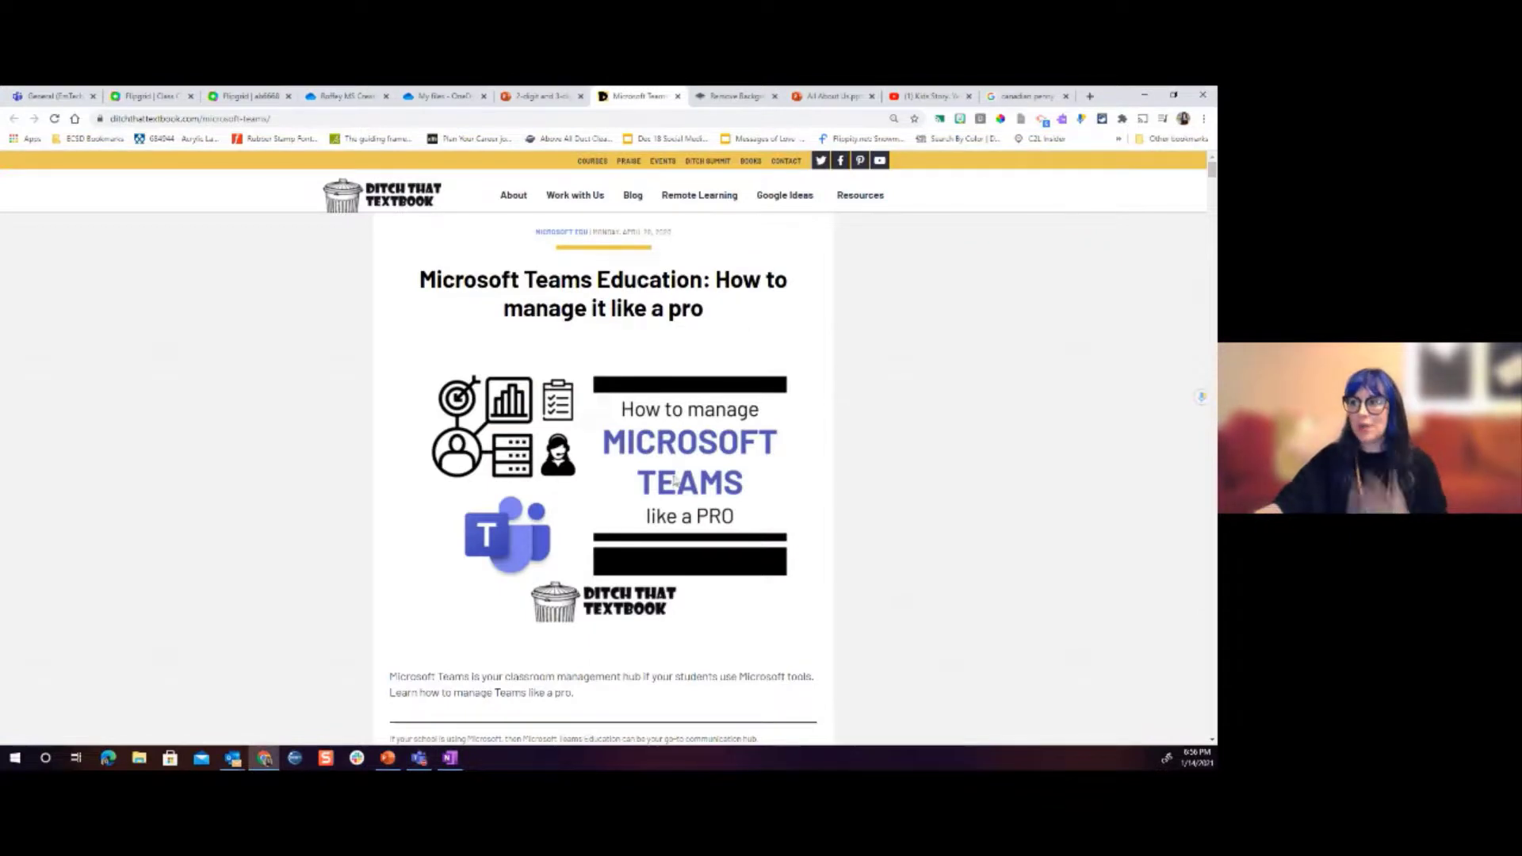
scroll(696, 503, "down", 5)
scroll(700, 507, "down", 2)
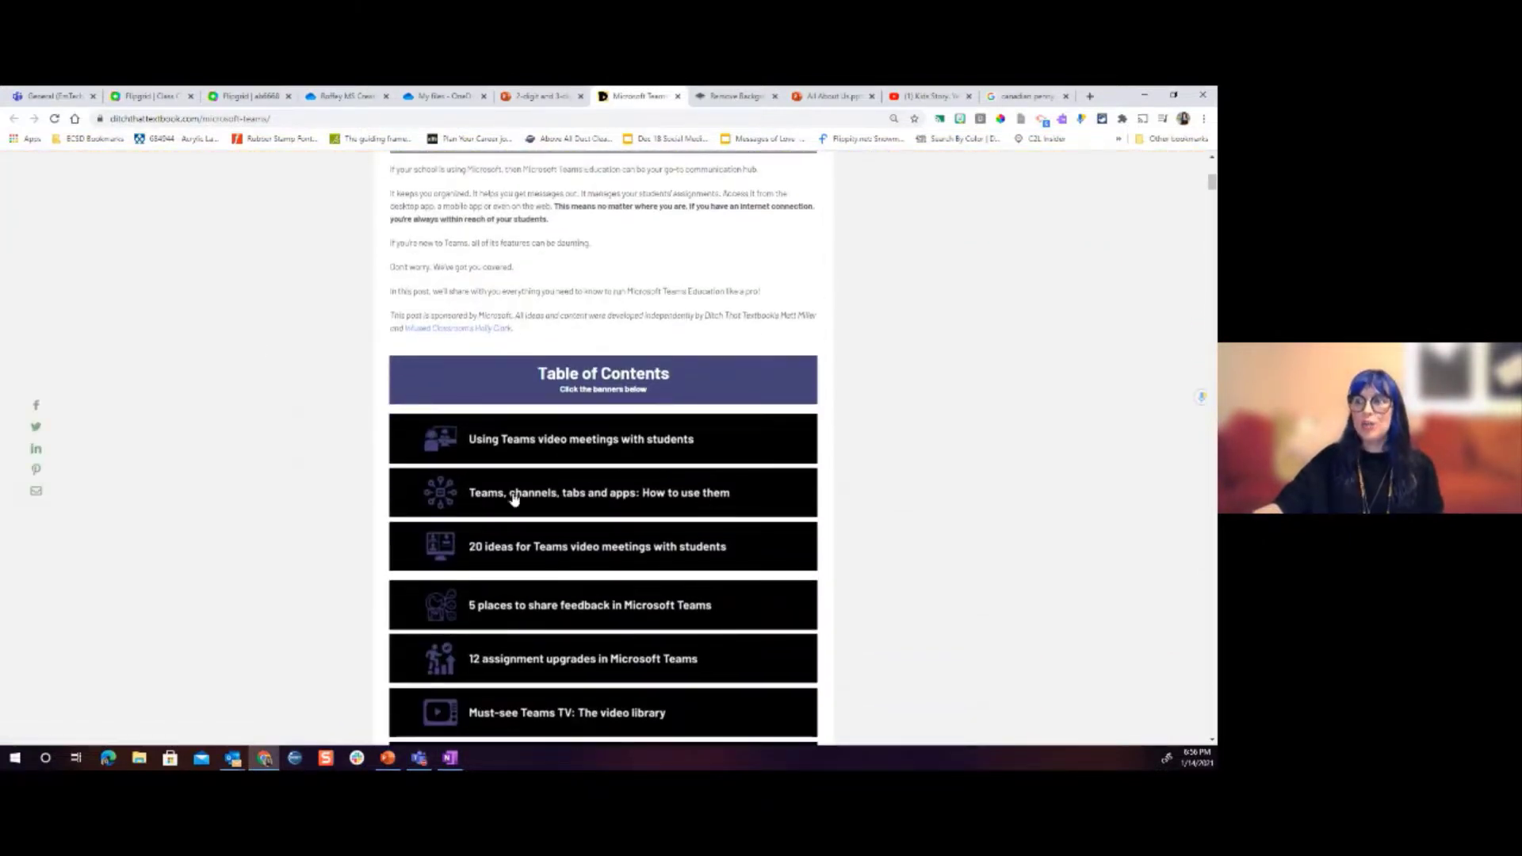
scroll(517, 521, "down", 1)
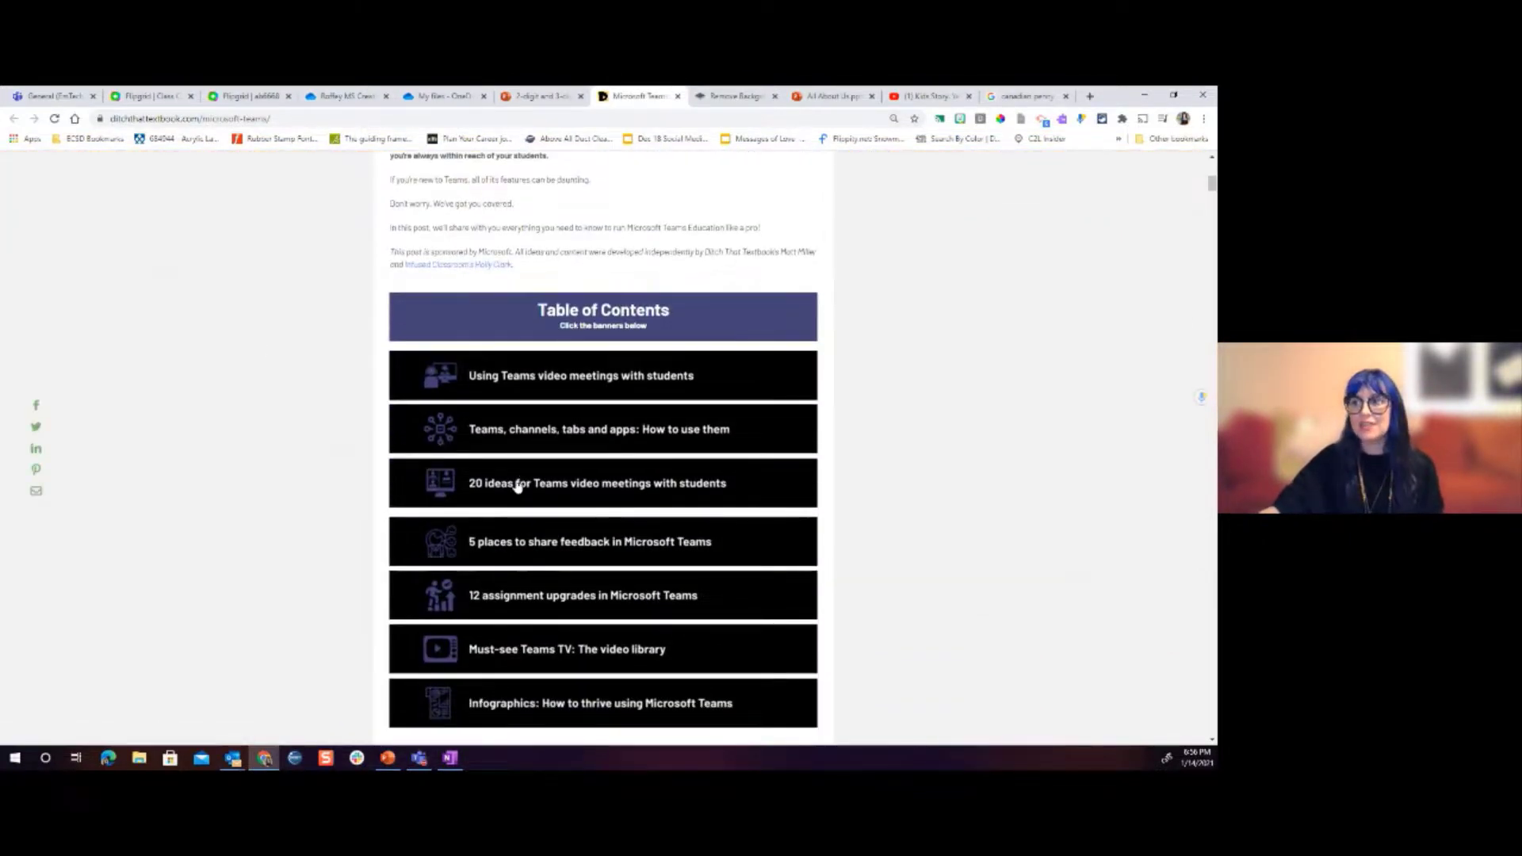
left_click(517, 482)
scroll(462, 360, "down", 2)
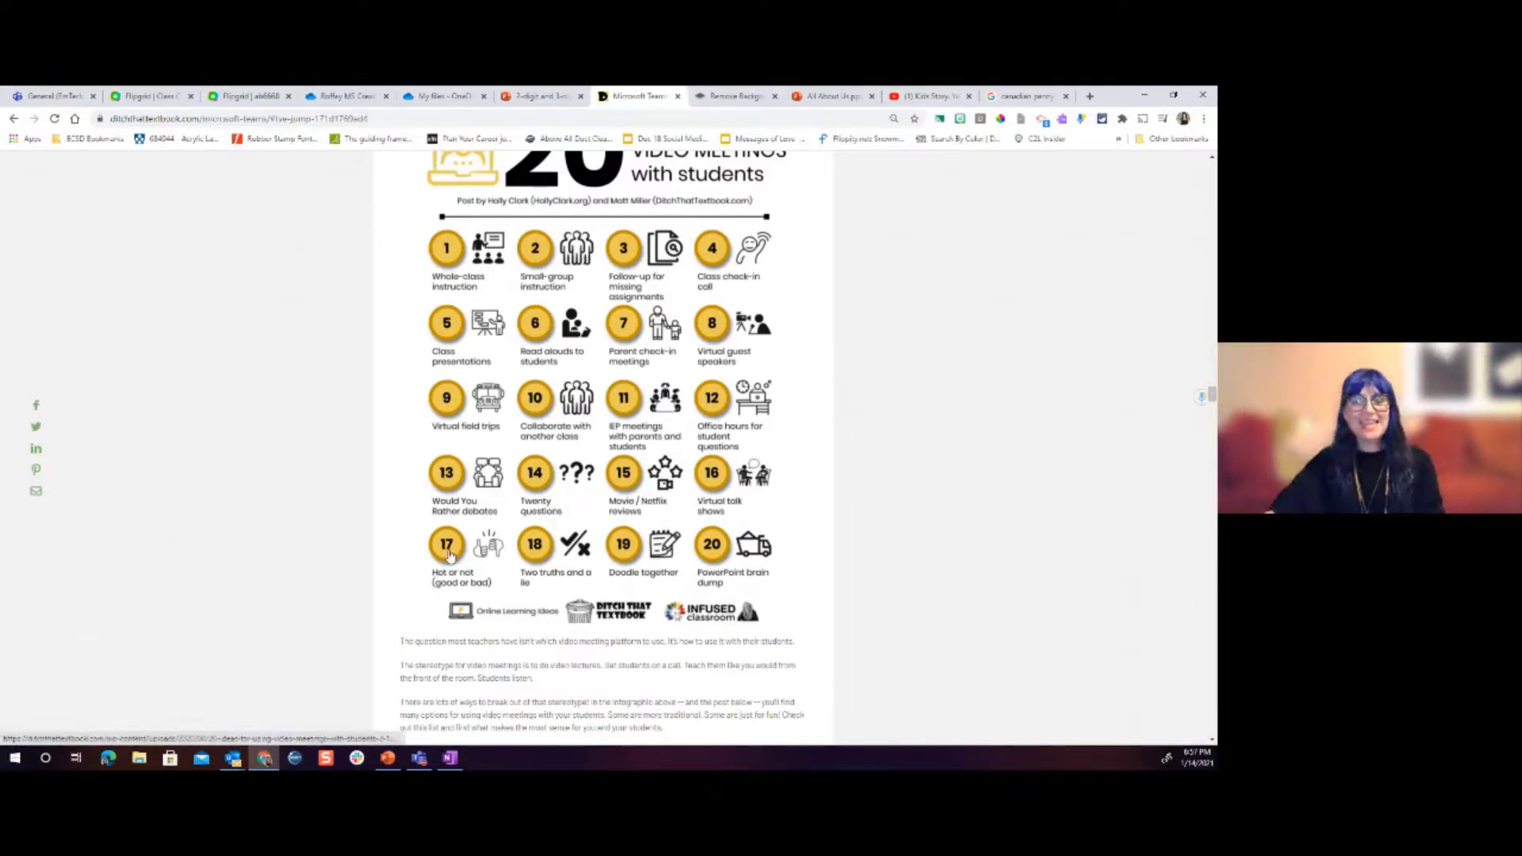
scroll(448, 555, "up", 3)
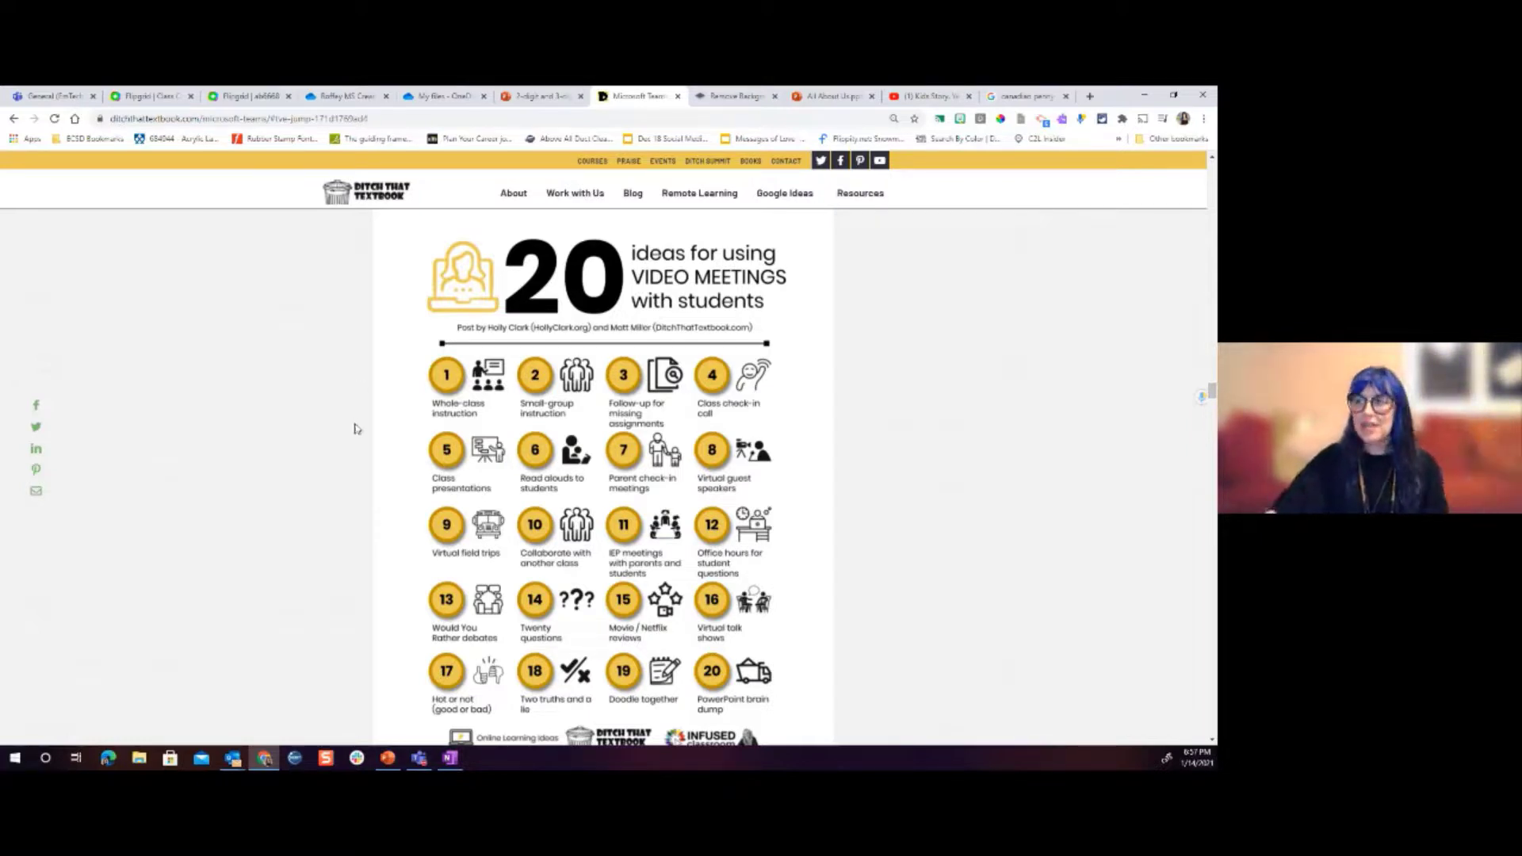
left_click(388, 758)
Step: Advance to slide 15, 'Fun and Games!', and open the online Grade 3 Math Jenga presentation
left_click(260, 561)
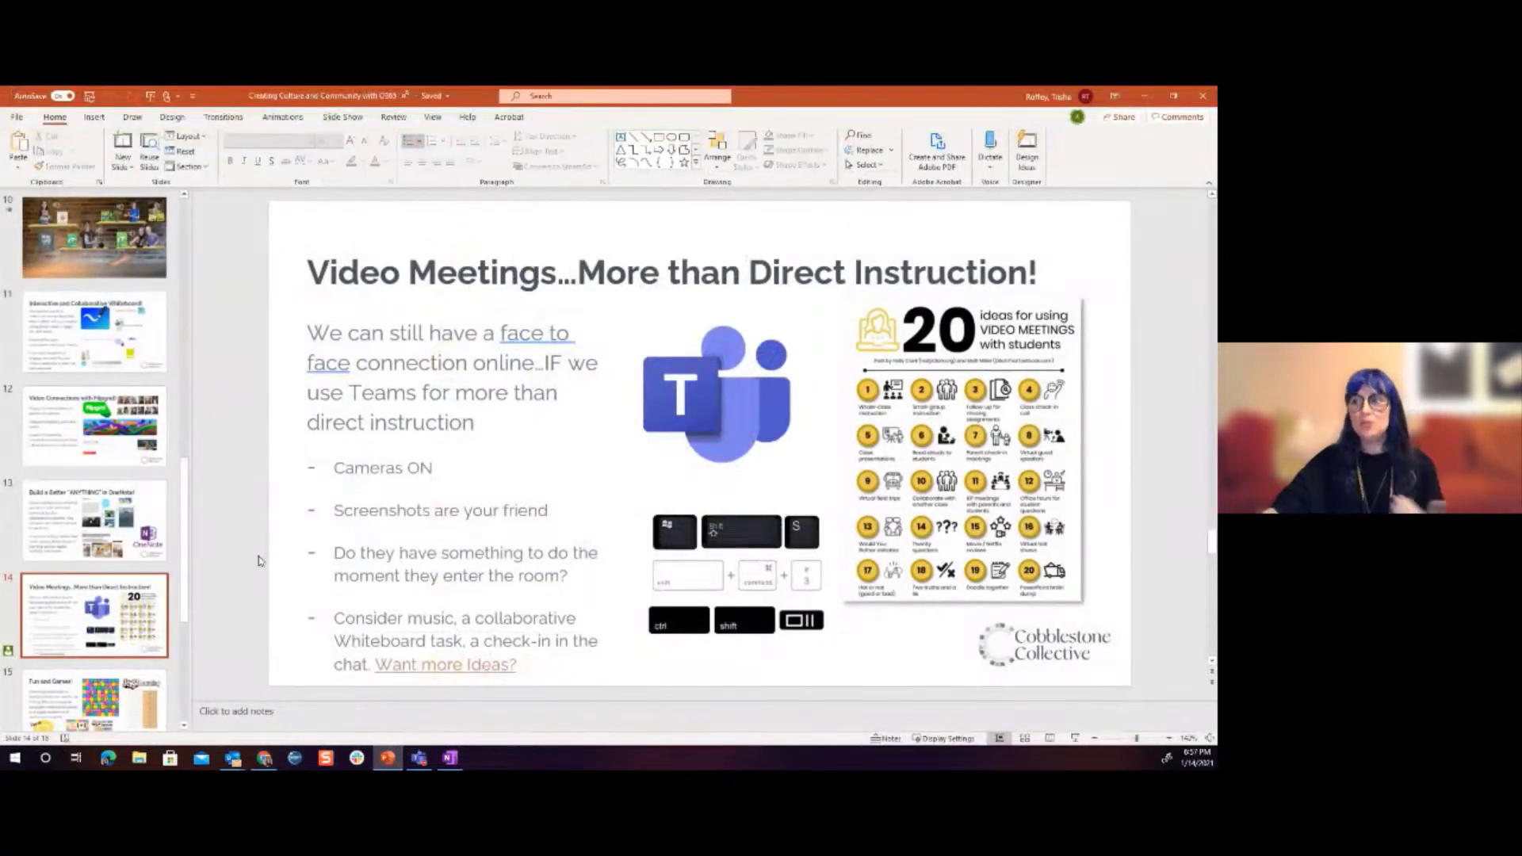
key("Page_Down")
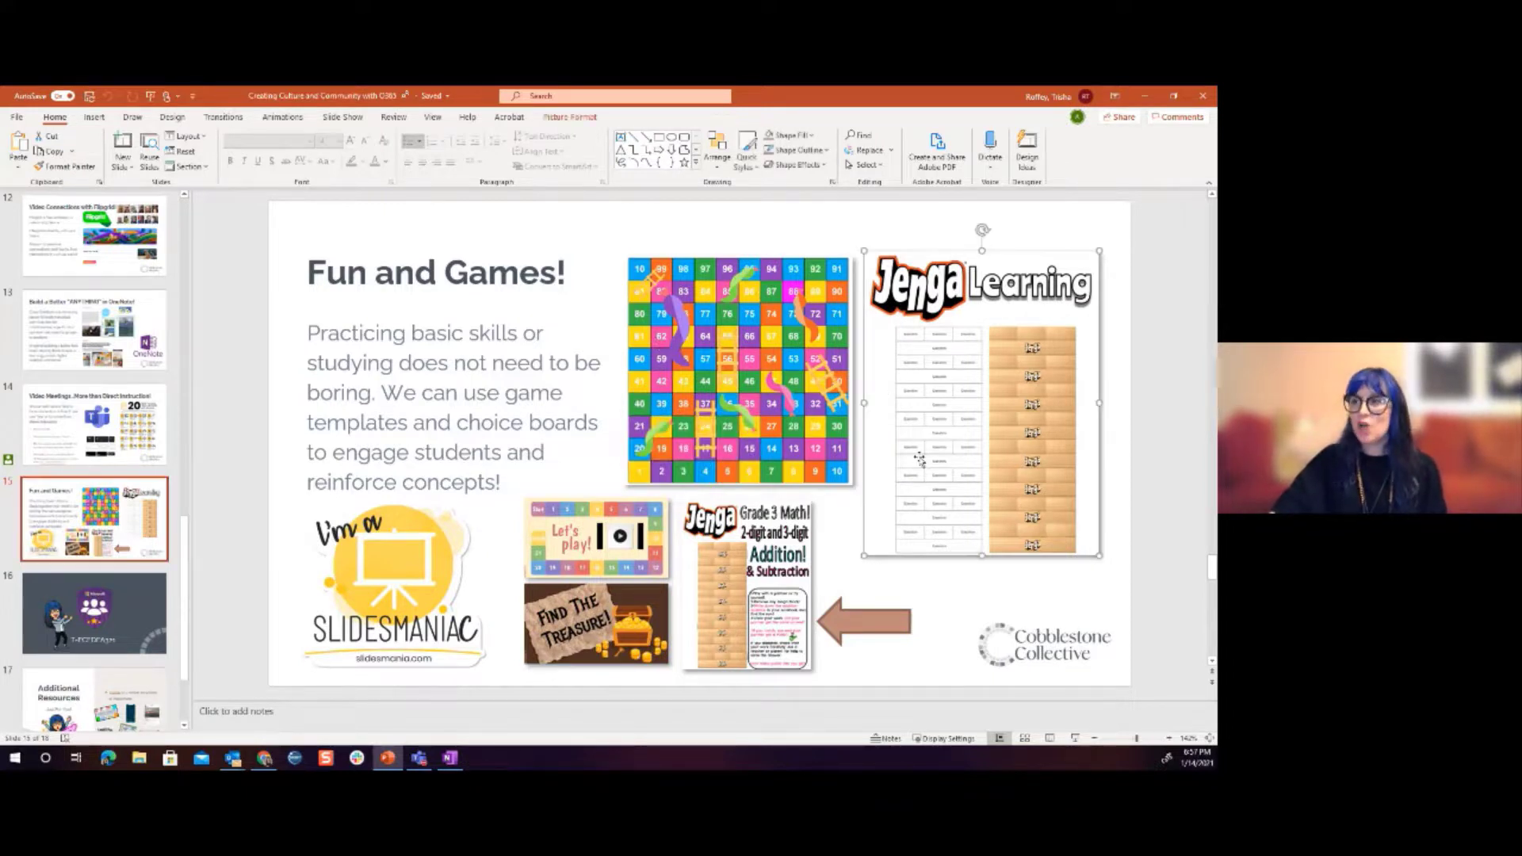
left_click(753, 428)
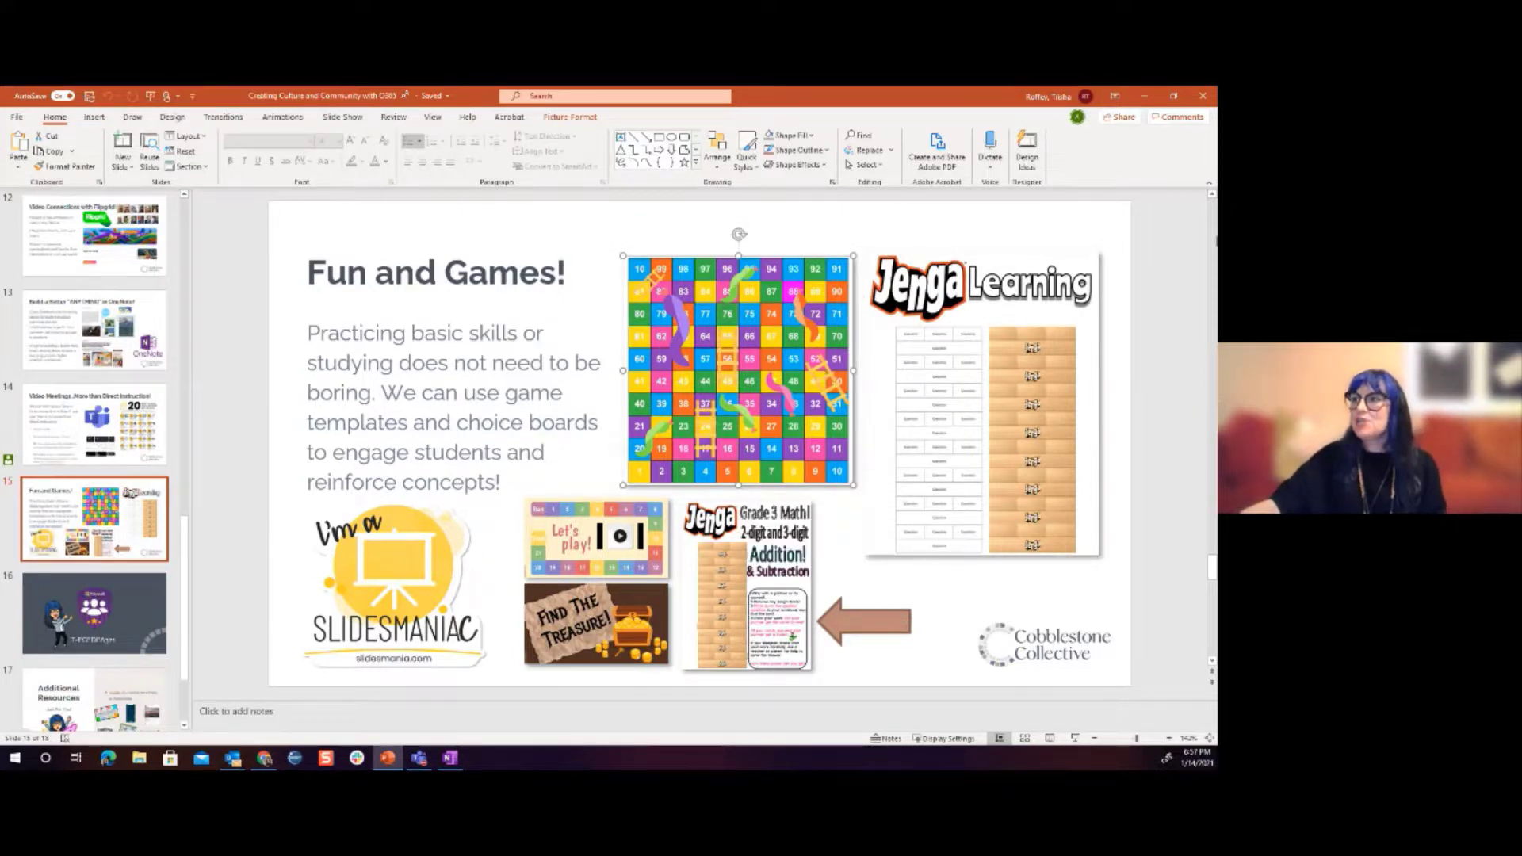
left_click(1144, 97)
left_click(542, 96)
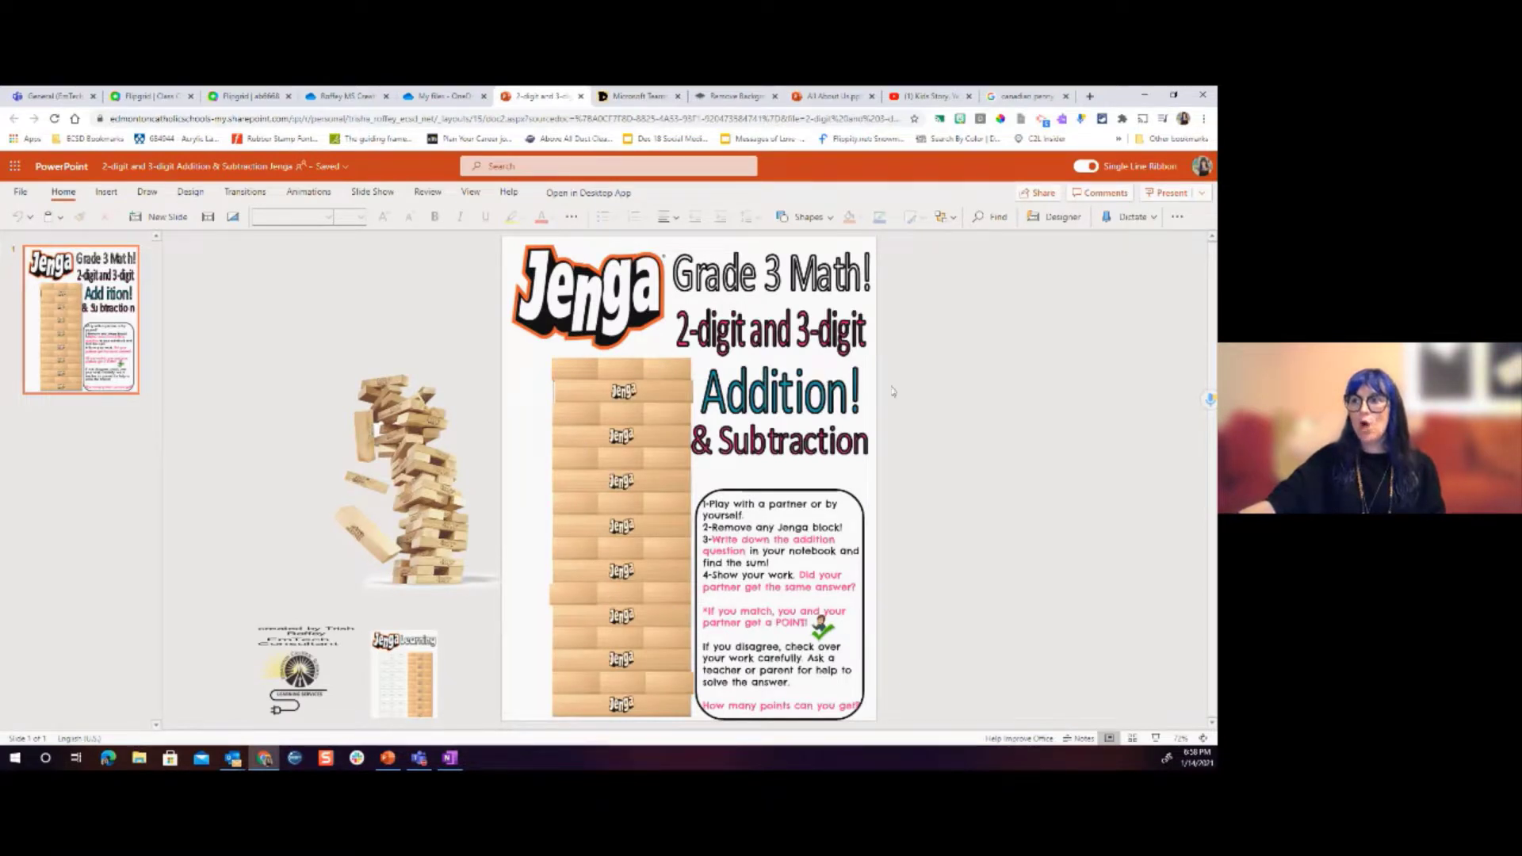
Step: Lift the top-right Jenga block to reveal 50 + 21, replace it, and return to the desktop deck
left_click(666, 366)
left_click_drag(667, 366, 947, 429)
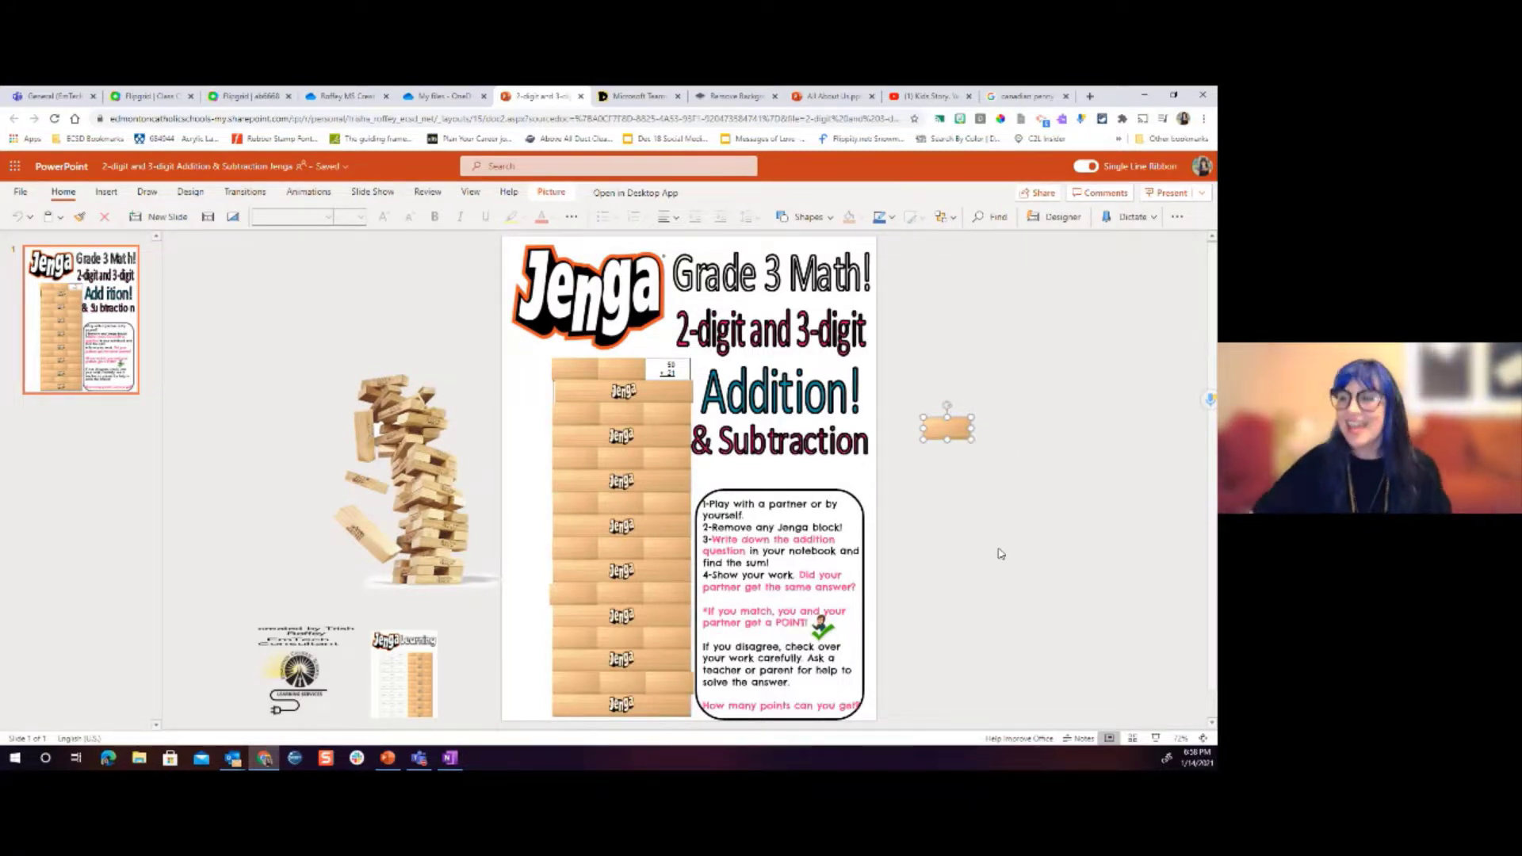
left_click_drag(952, 430, 672, 373)
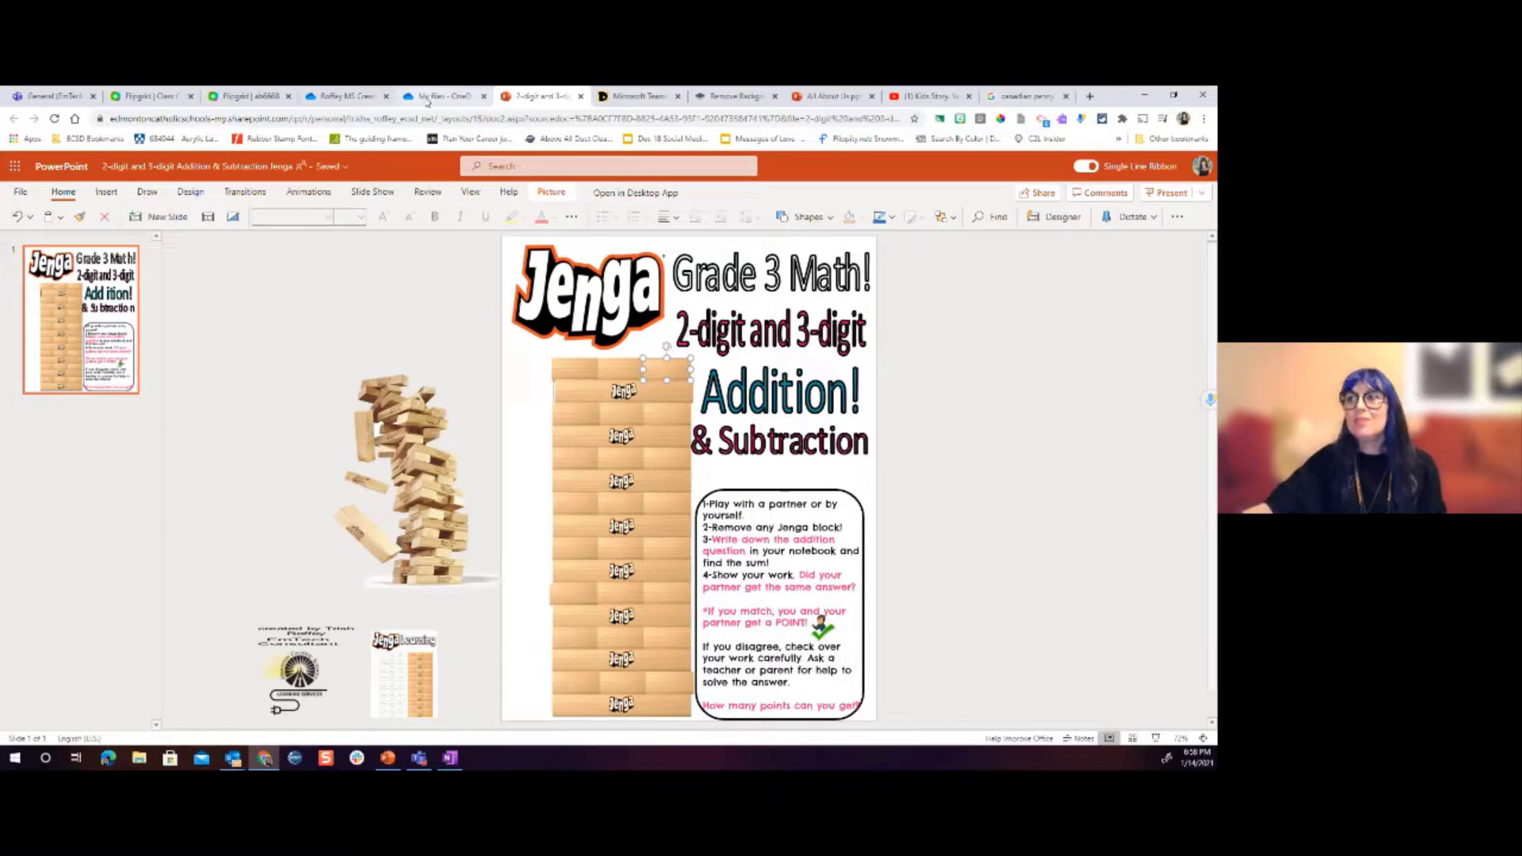
left_click(388, 758)
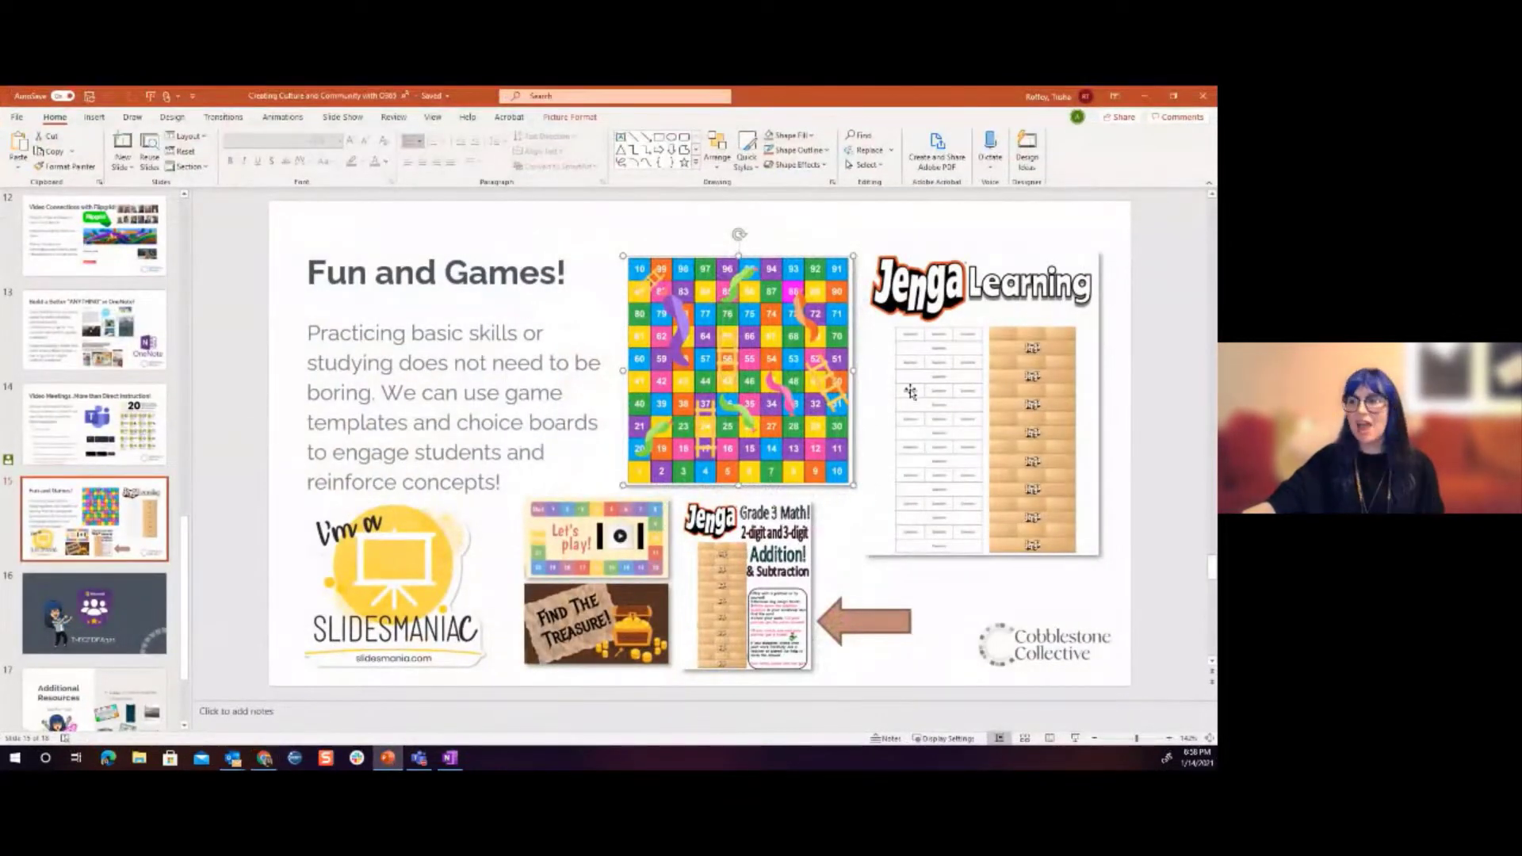
Step: Load slidesmania.com in a new Chrome tab
left_click(1144, 95)
left_click(1091, 95)
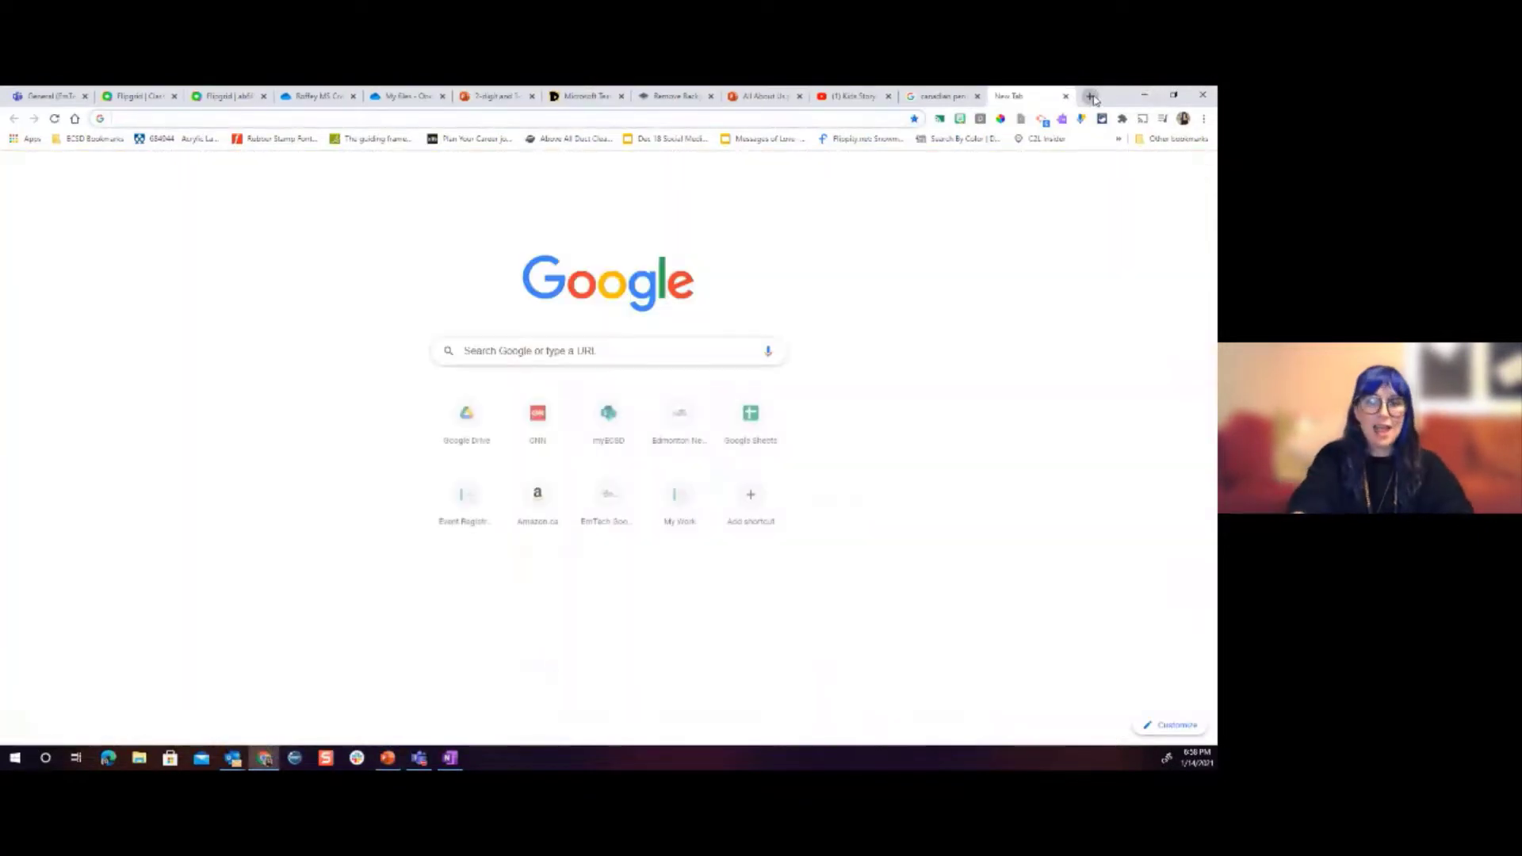
type("slidesmania.com")
key("Return")
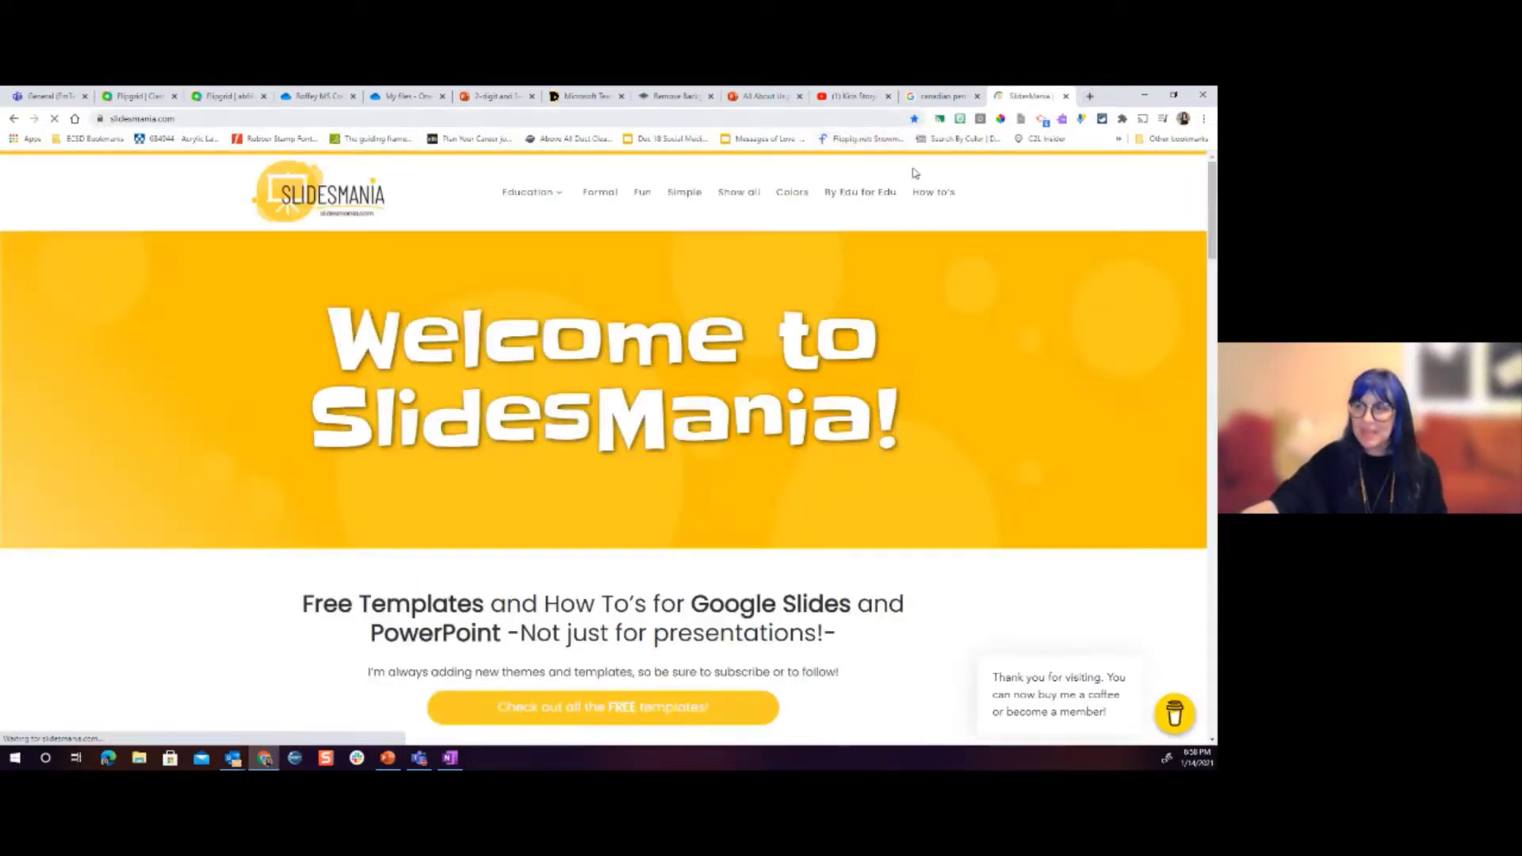
Step: Go to the Education > Choice Boards and Games templates and dismiss the pop-up ad
scroll(528, 361, "down", 6)
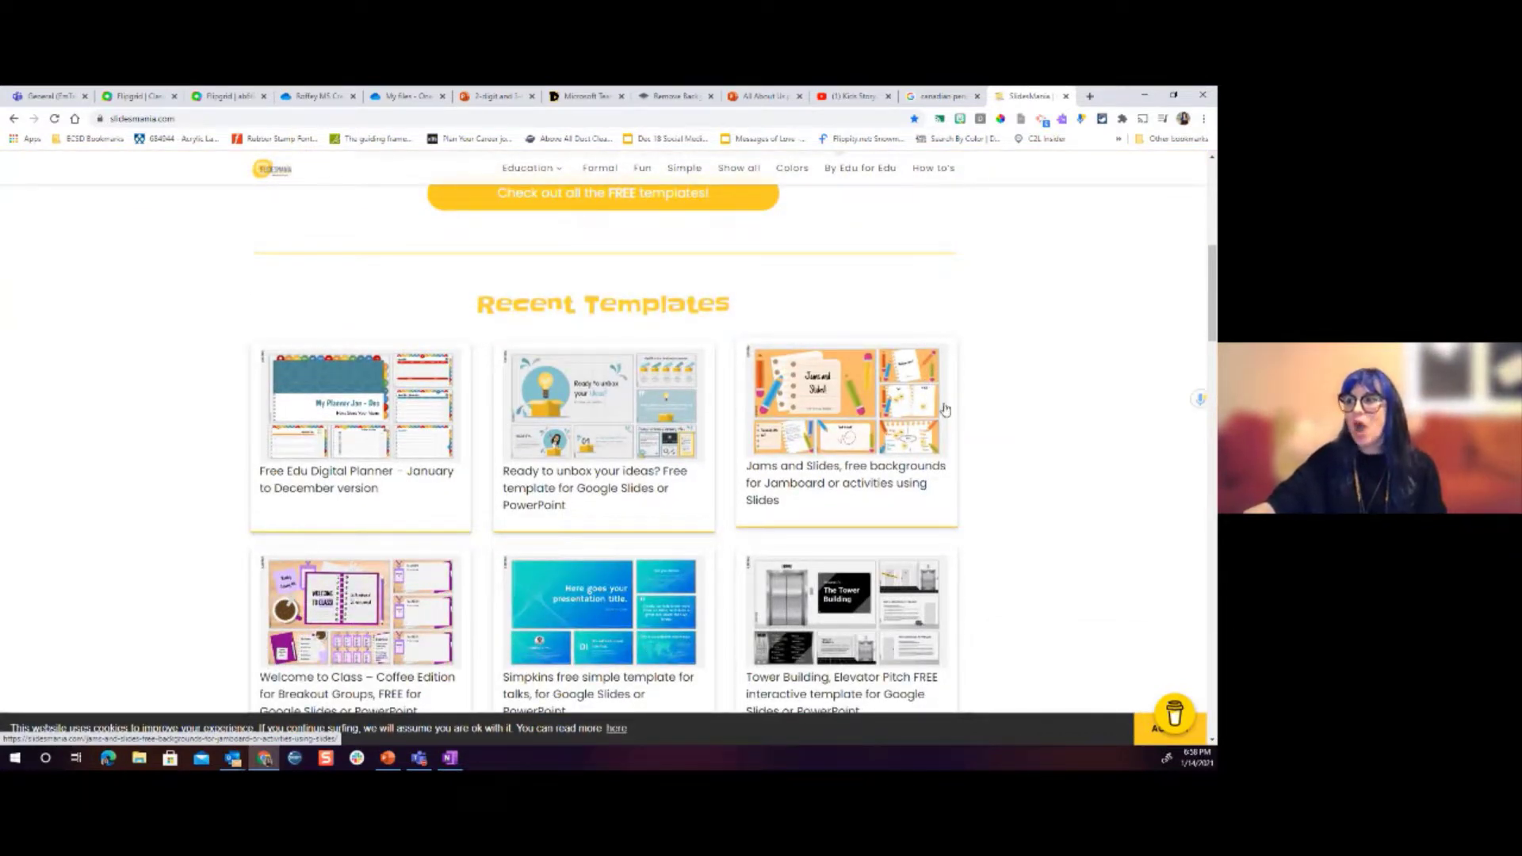
scroll(911, 408, "down", 1)
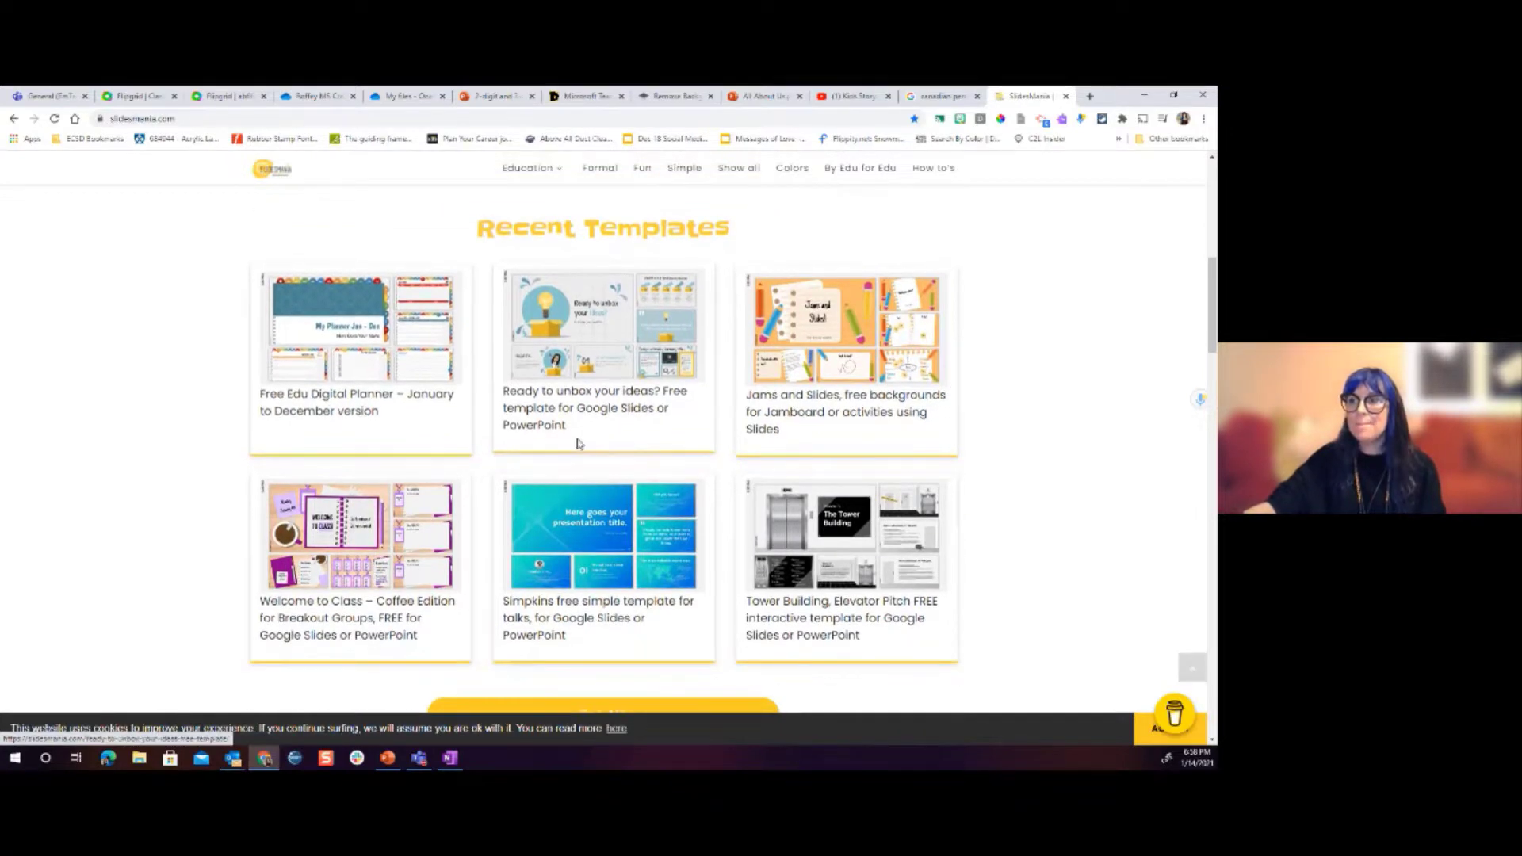
scroll(653, 386, "down", 2)
scroll(653, 385, "down", 5)
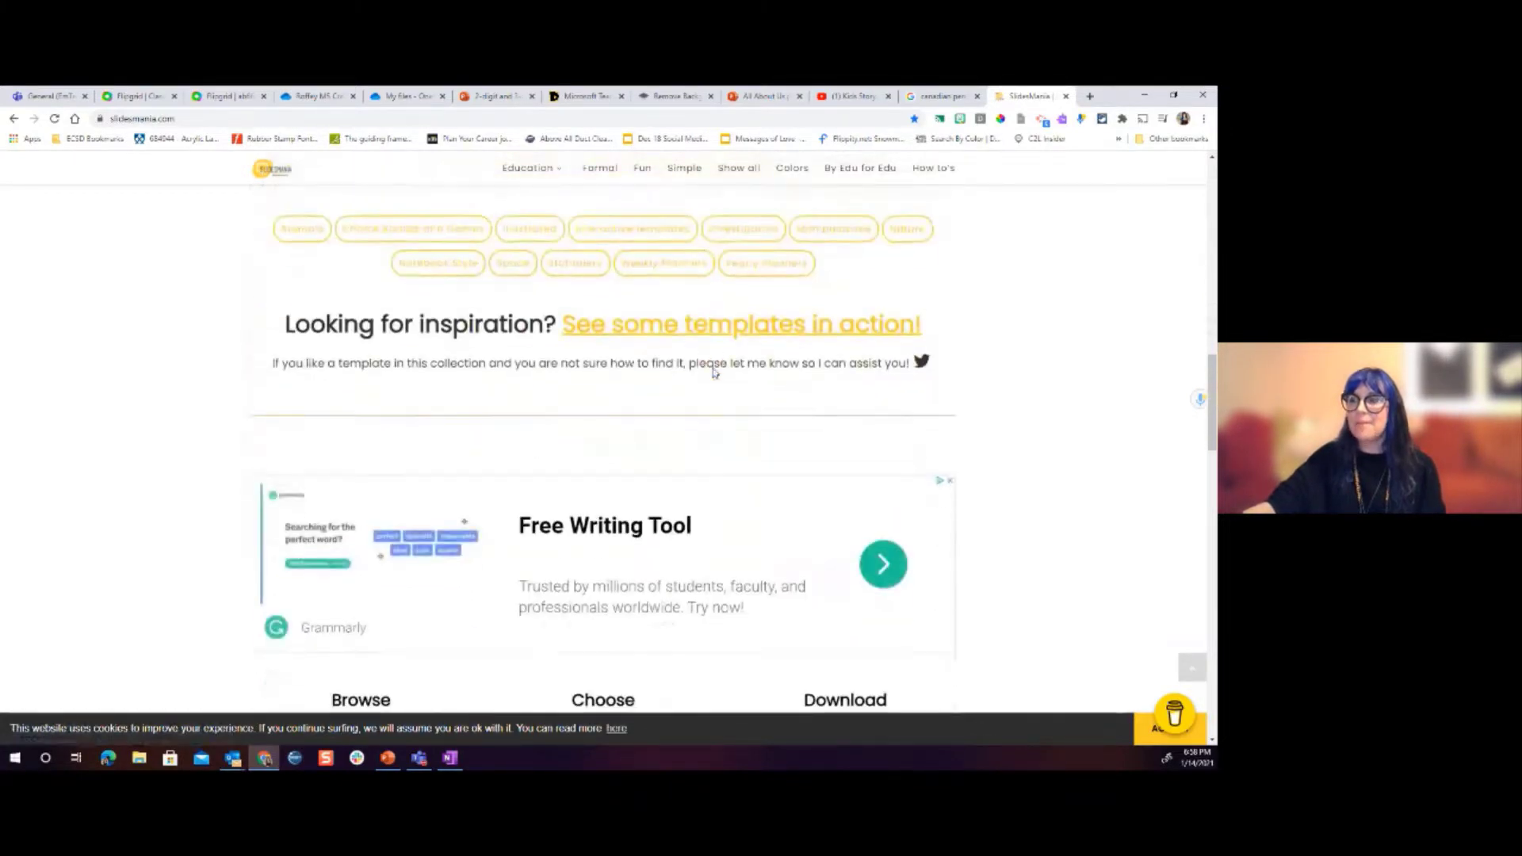
scroll(714, 367, "up", 15)
mouse_move(527, 193)
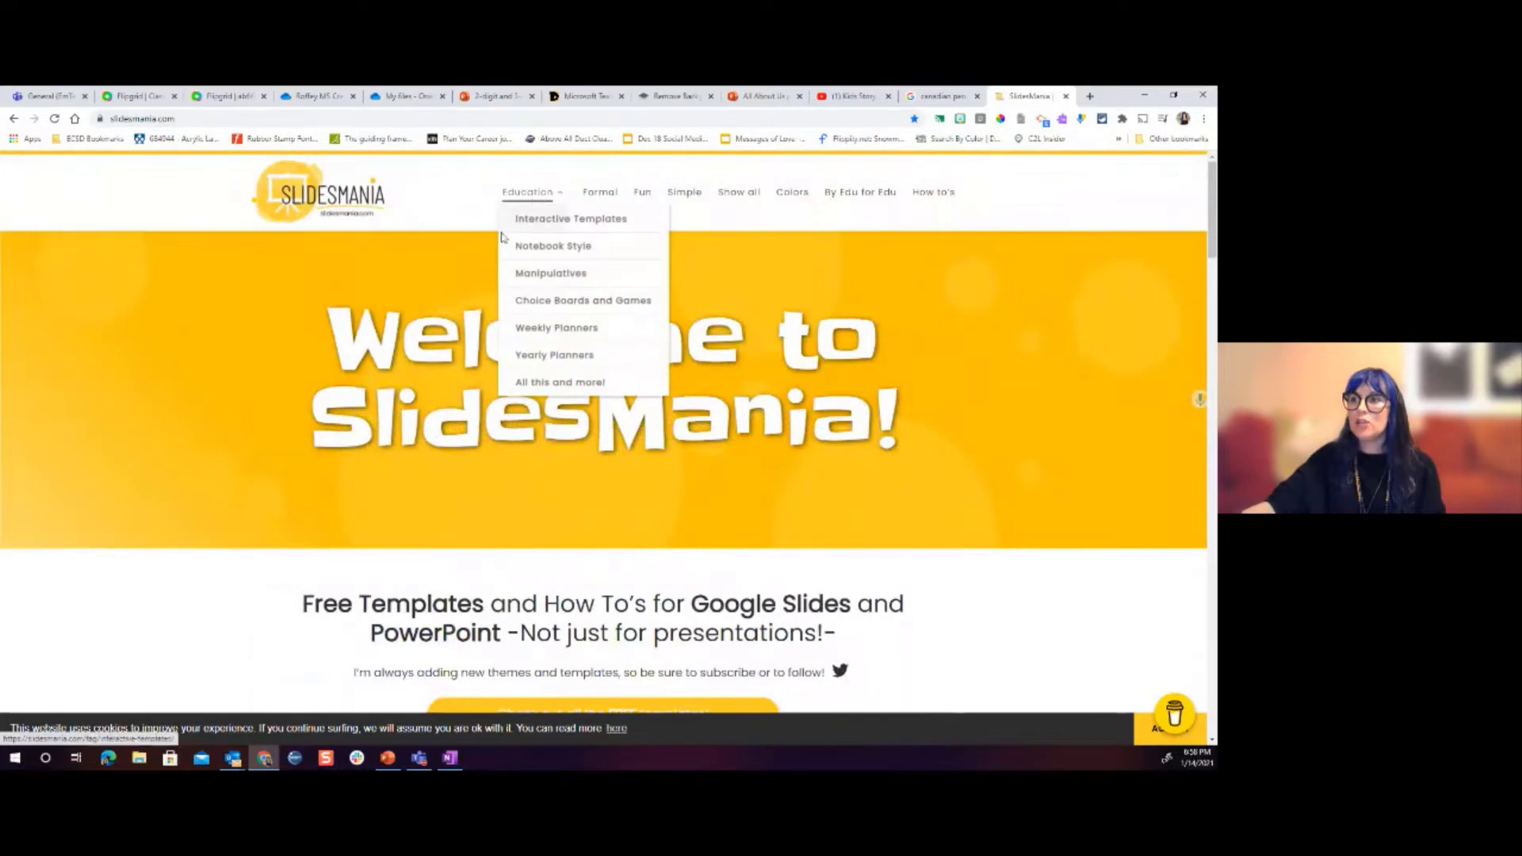
left_click(571, 300)
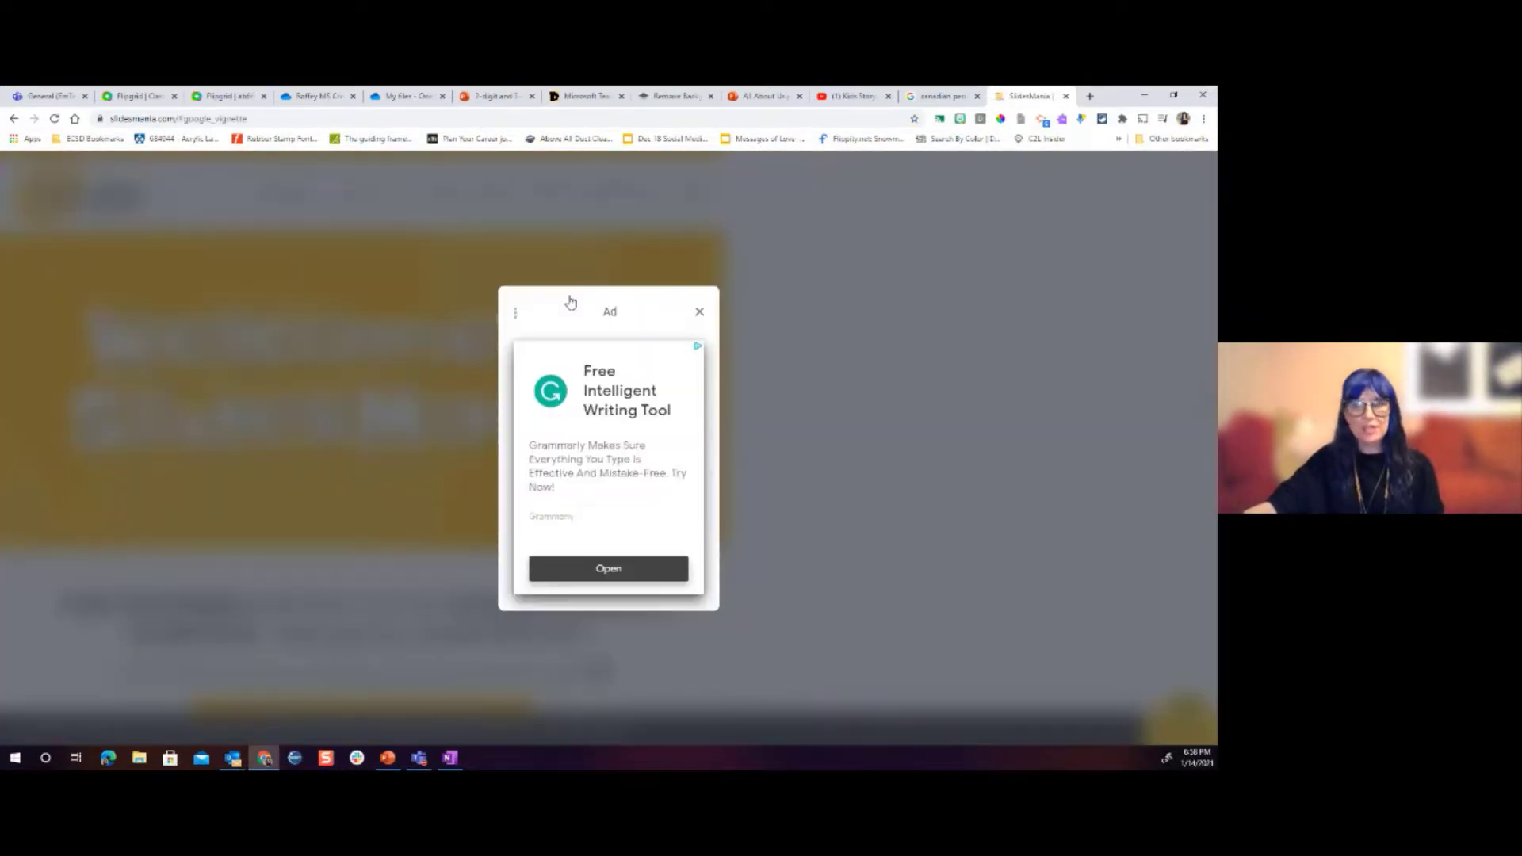
left_click(700, 312)
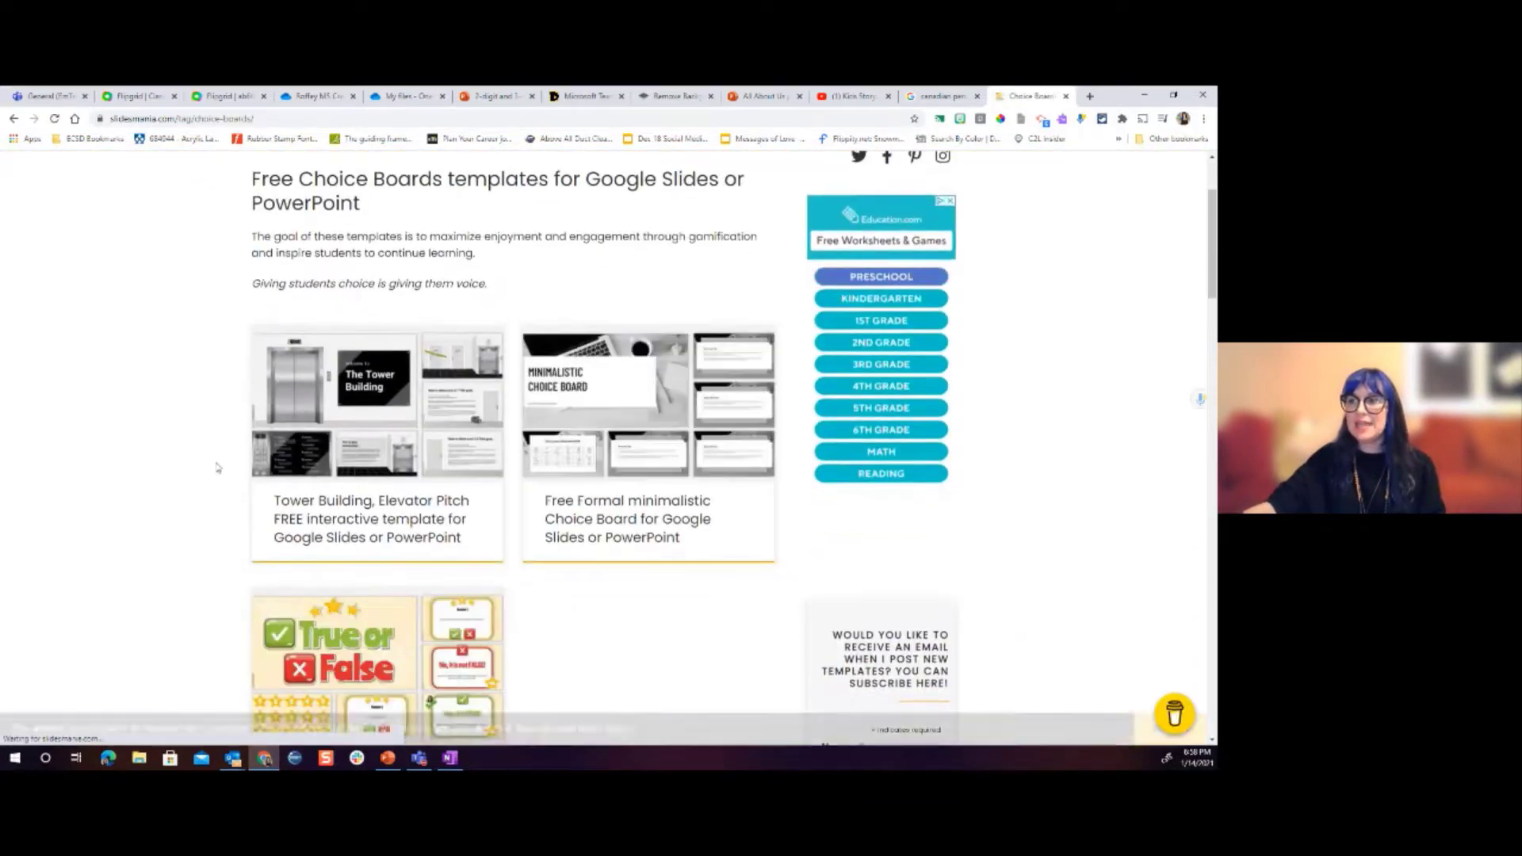
Step: Open the True or False template page, then return to the Fun and Games! slide
scroll(287, 426, "down", 4)
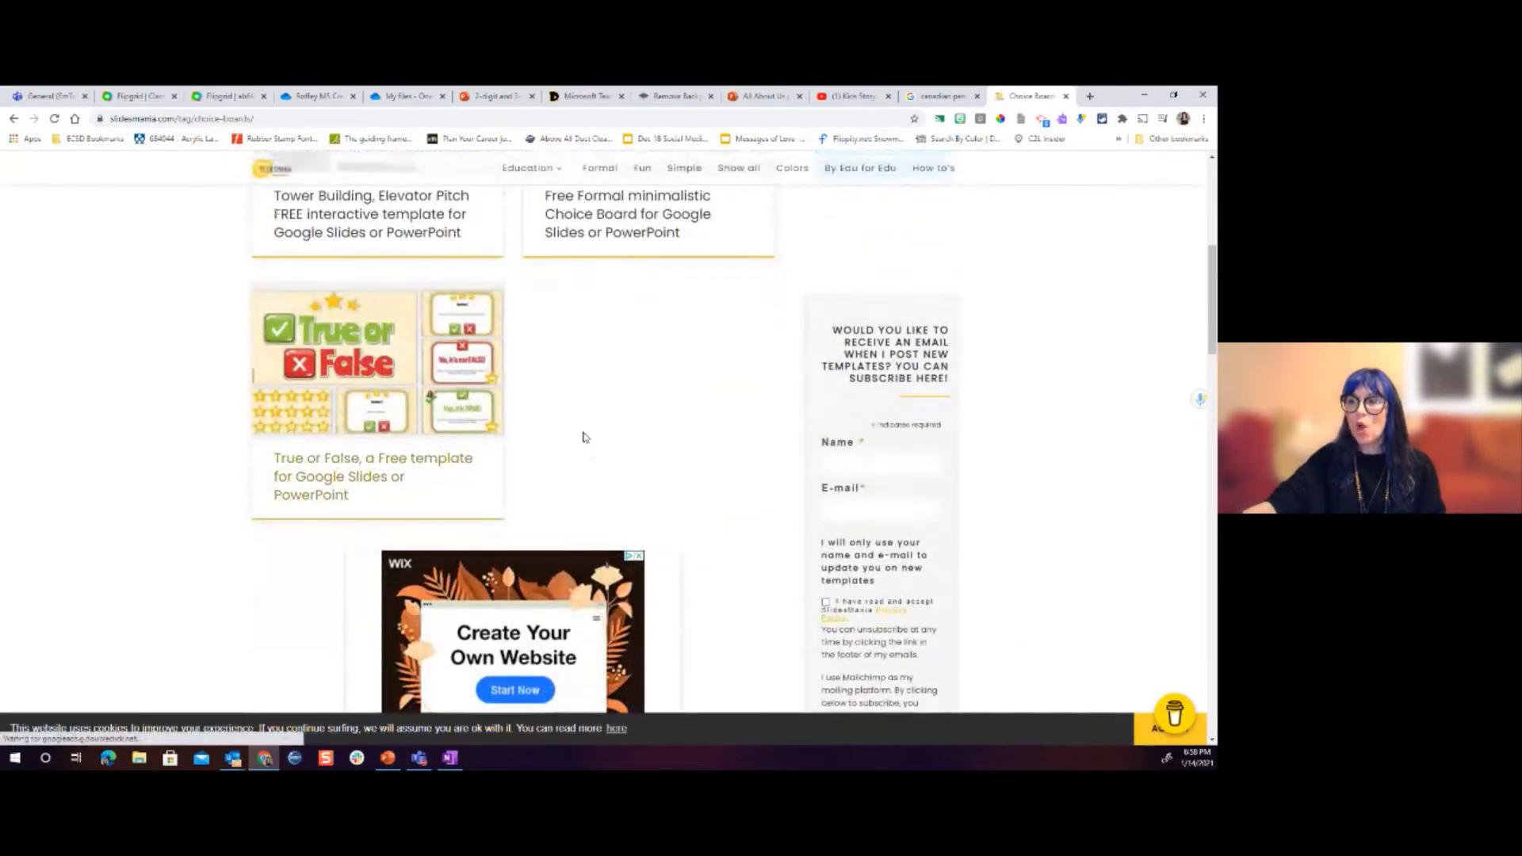
scroll(670, 484, "down", 8)
scroll(675, 464, "down", 8)
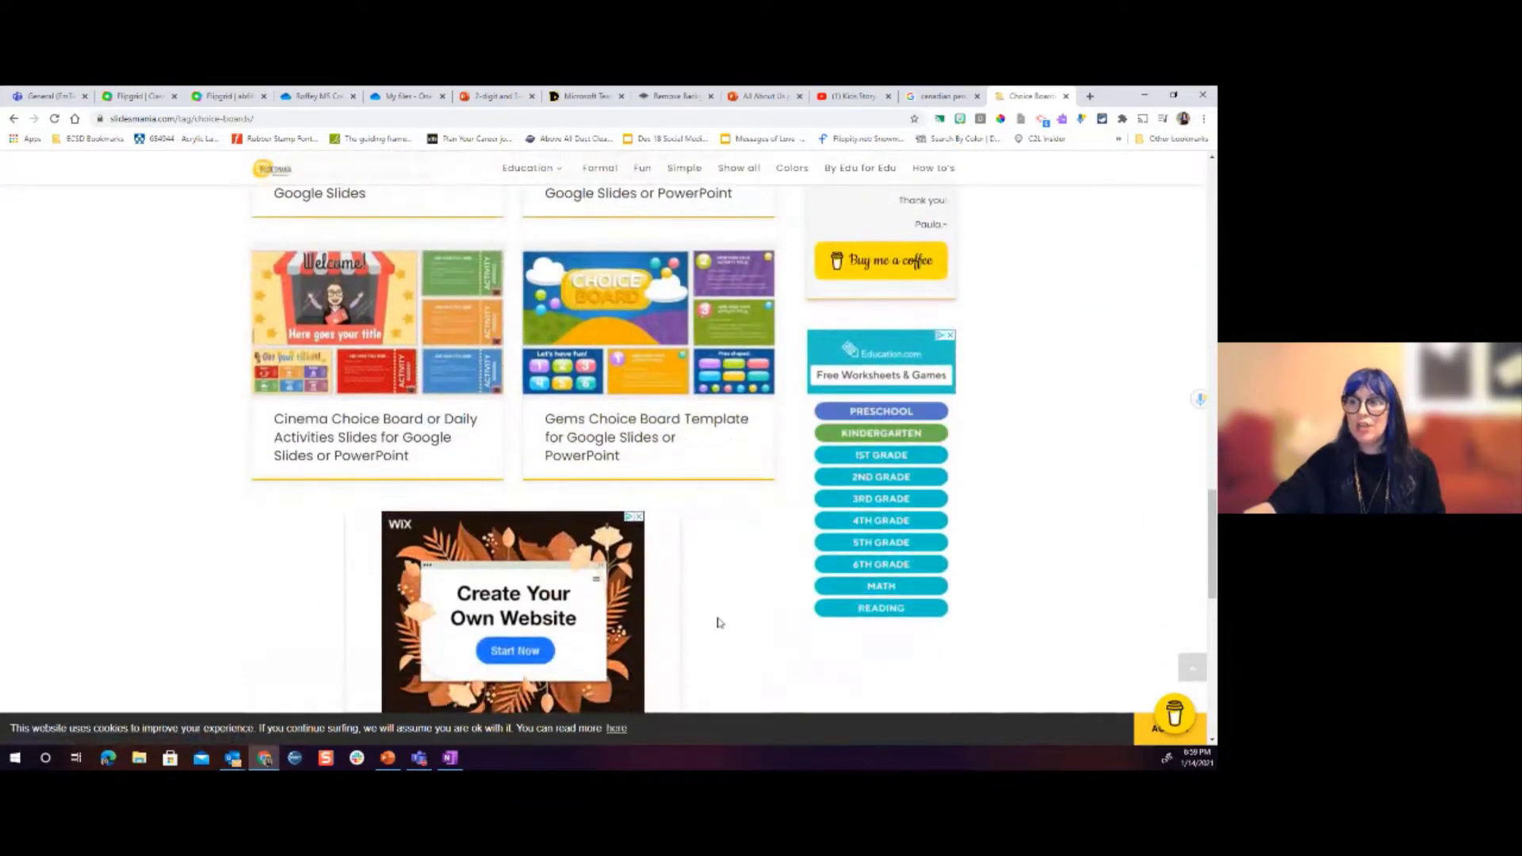
scroll(543, 536, "up", 3)
scroll(543, 536, "up", 15)
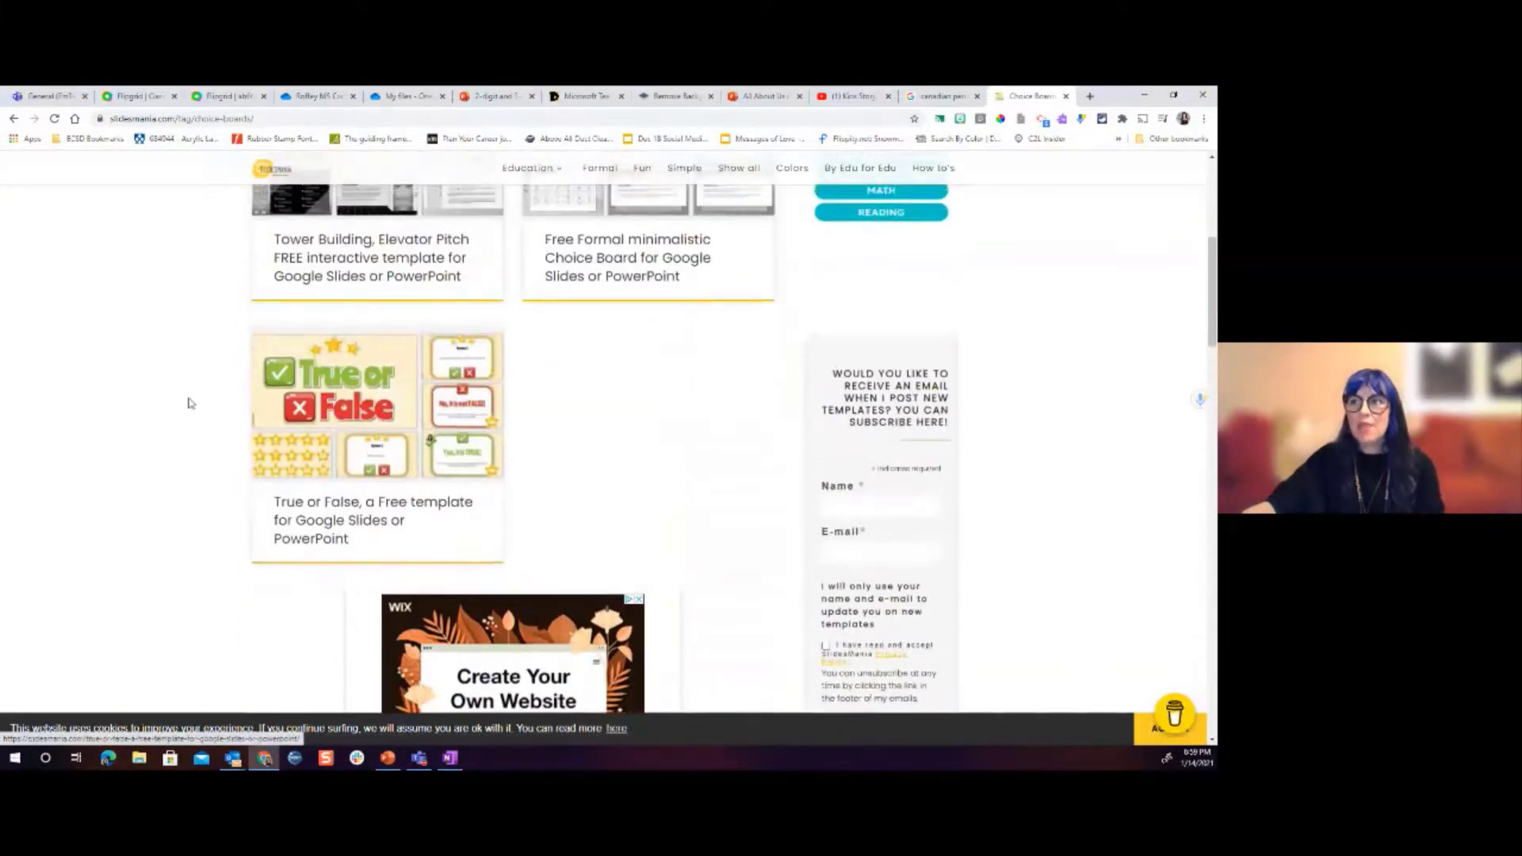
left_click(365, 442)
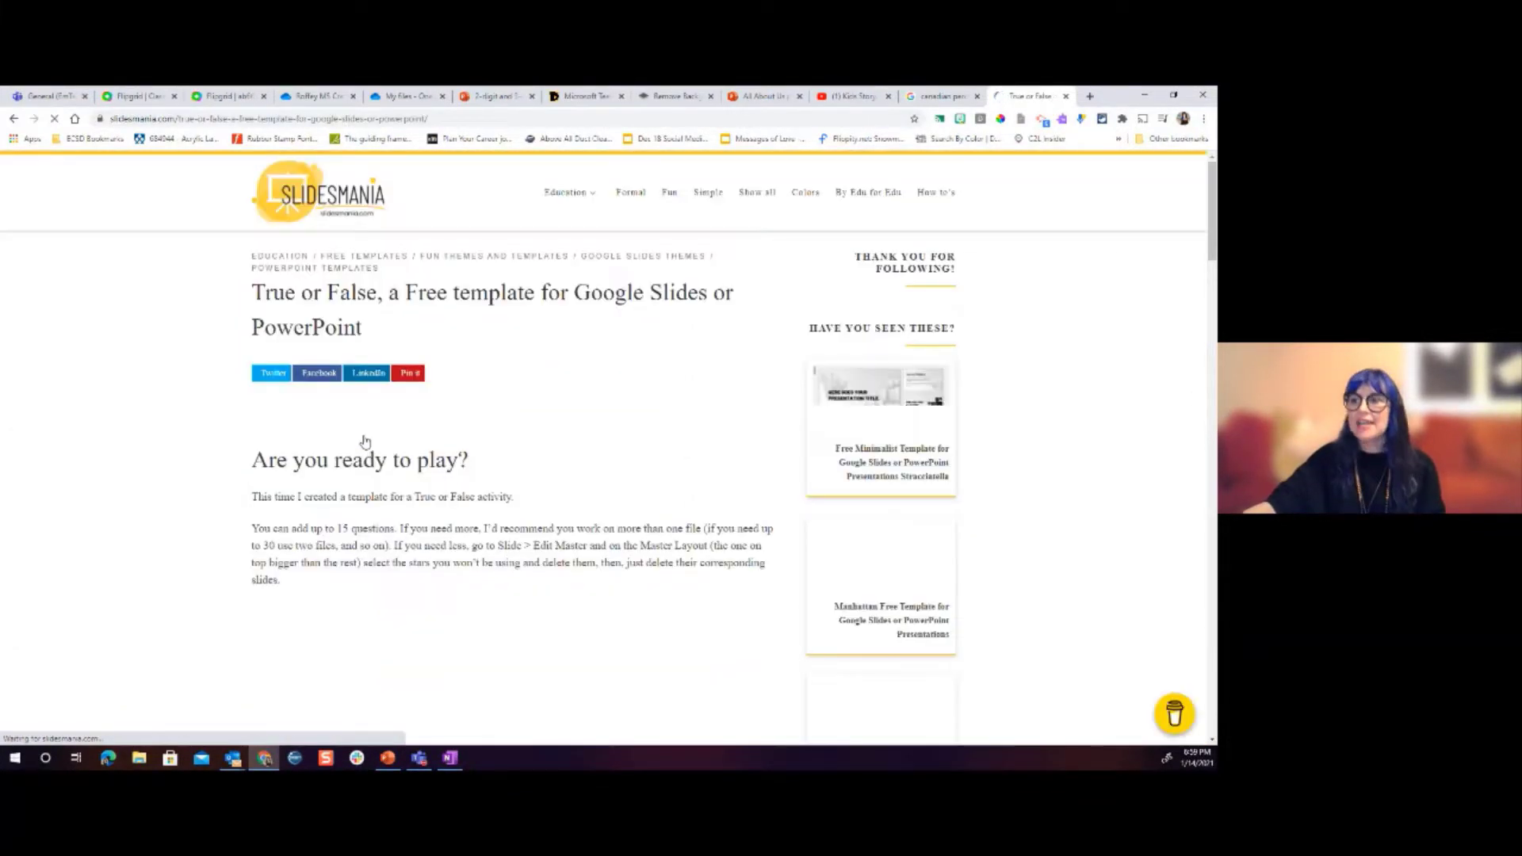
scroll(571, 452, "down", 4)
scroll(327, 454, "down", 10)
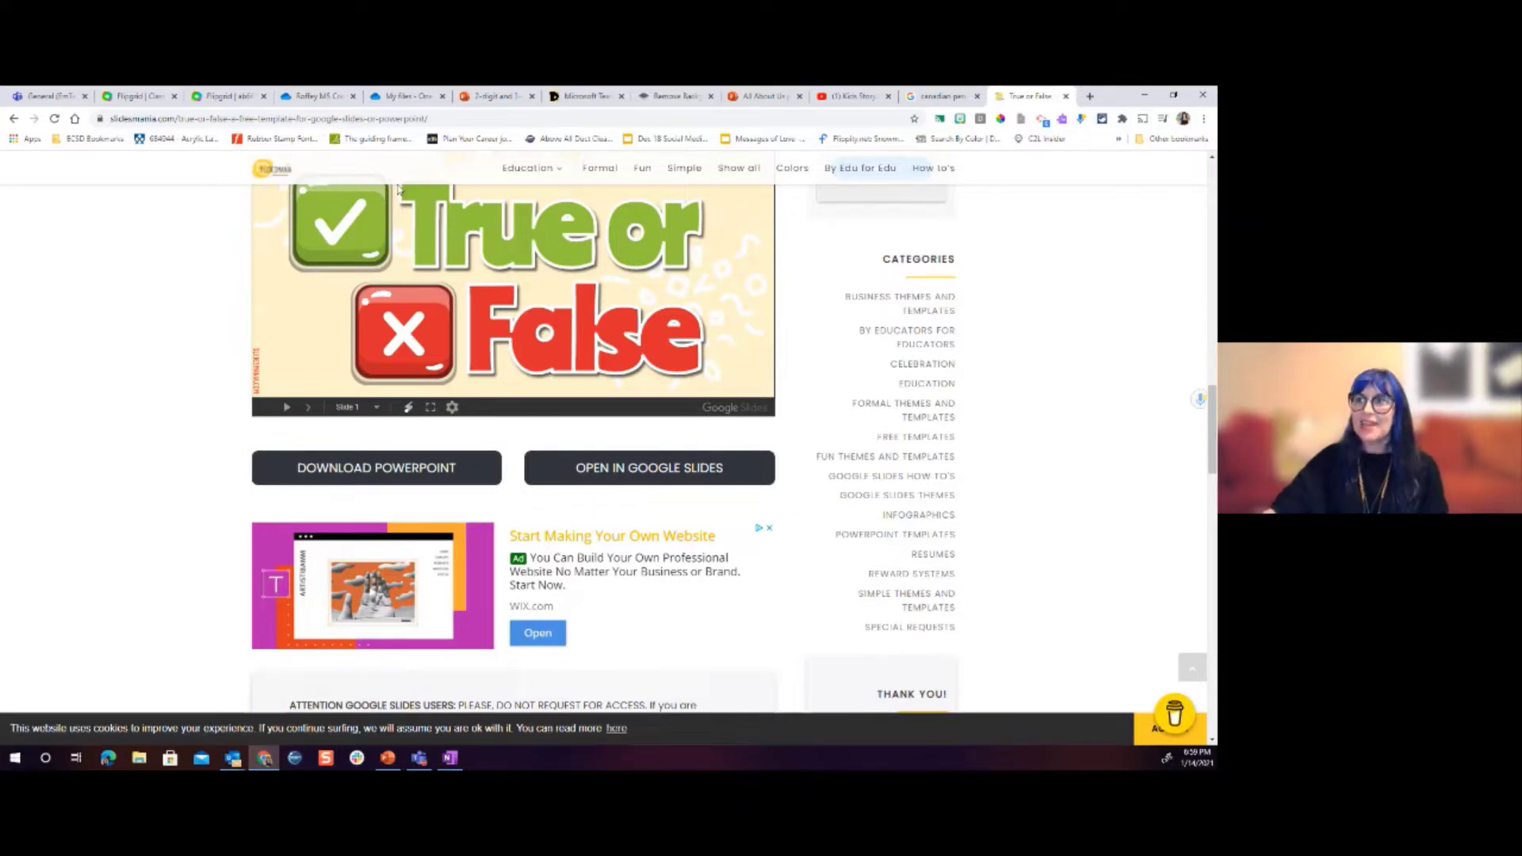
left_click(397, 759)
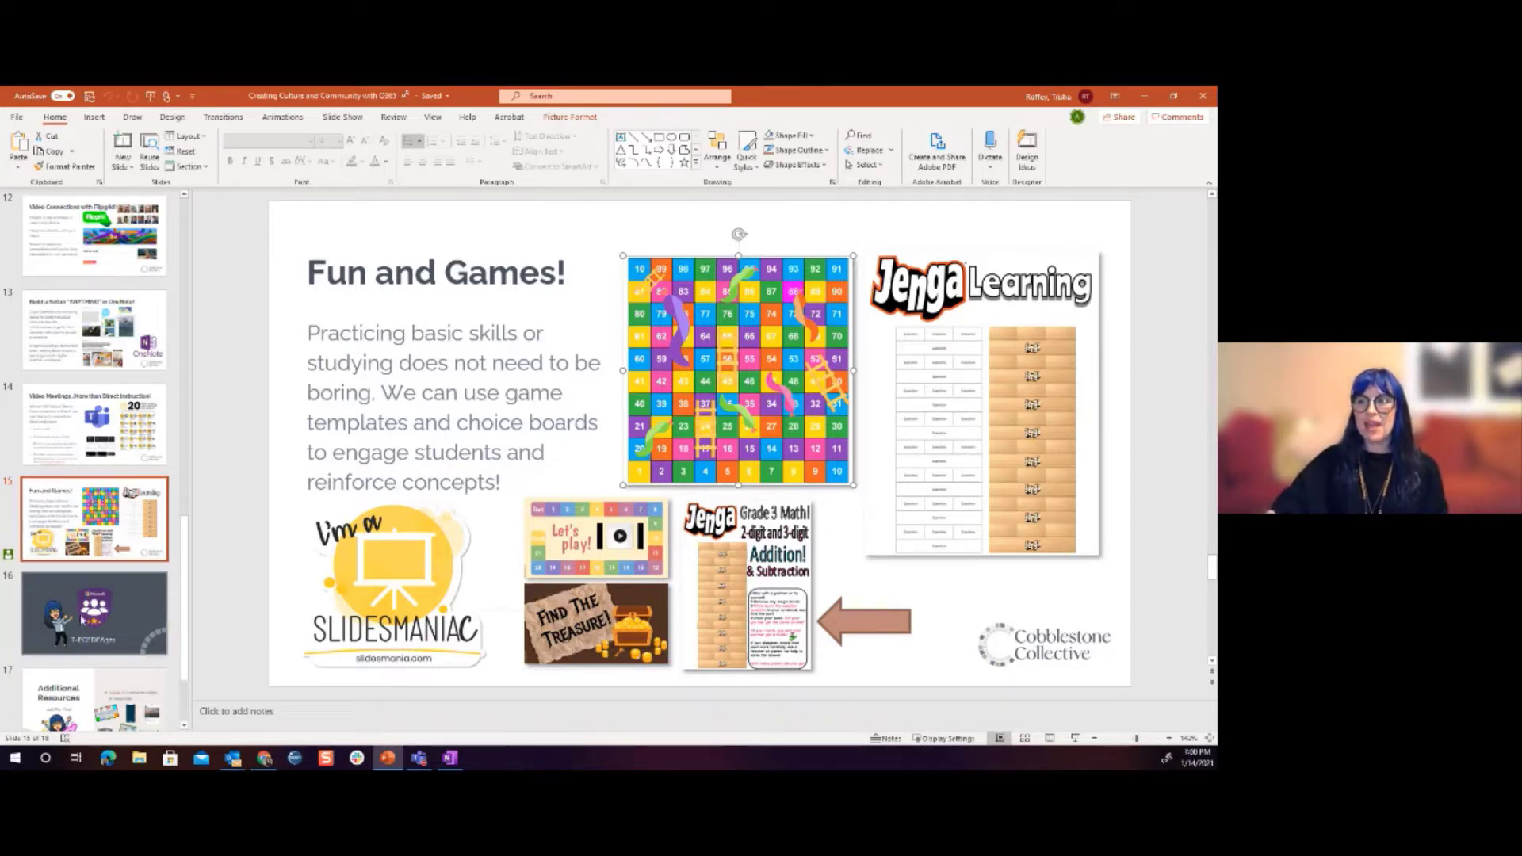
Step: Step through slide 16, slide 17 'Additional Resources', and slide 18 'Thank you!'
left_click(82, 621)
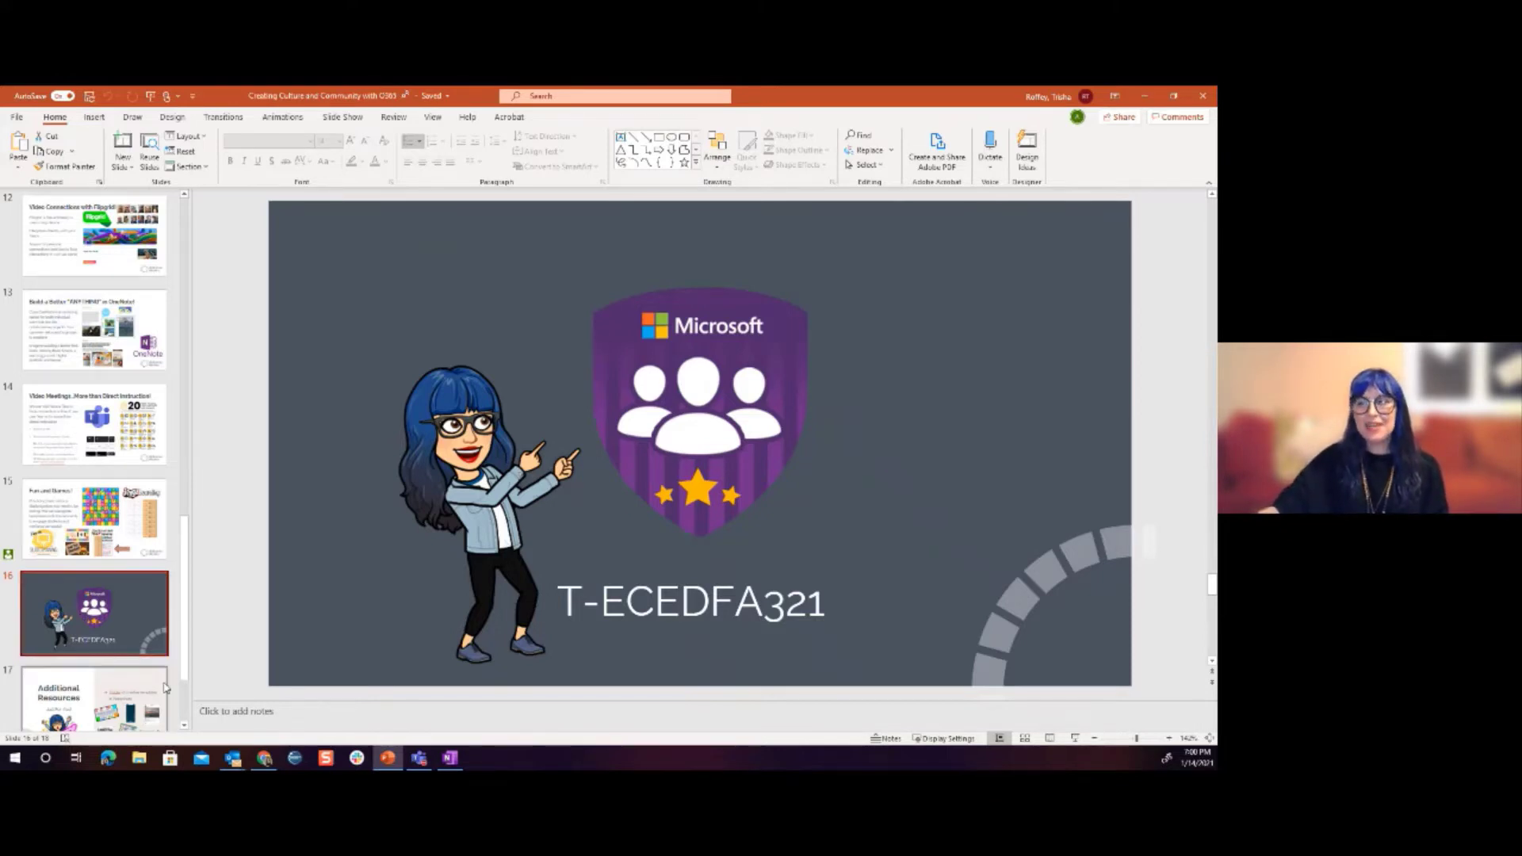
left_click(114, 701)
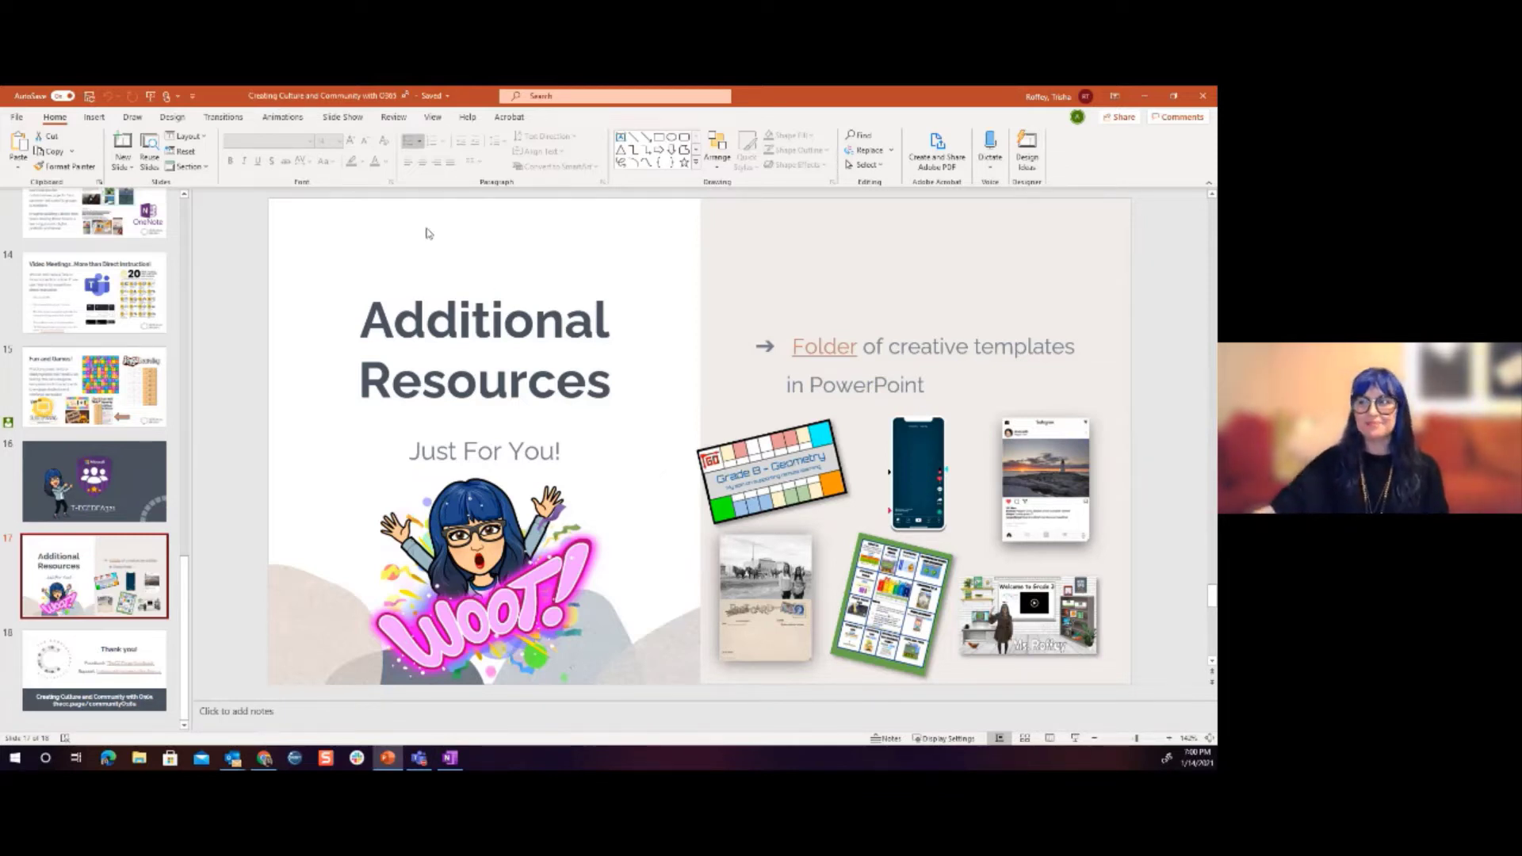
left_click(98, 678)
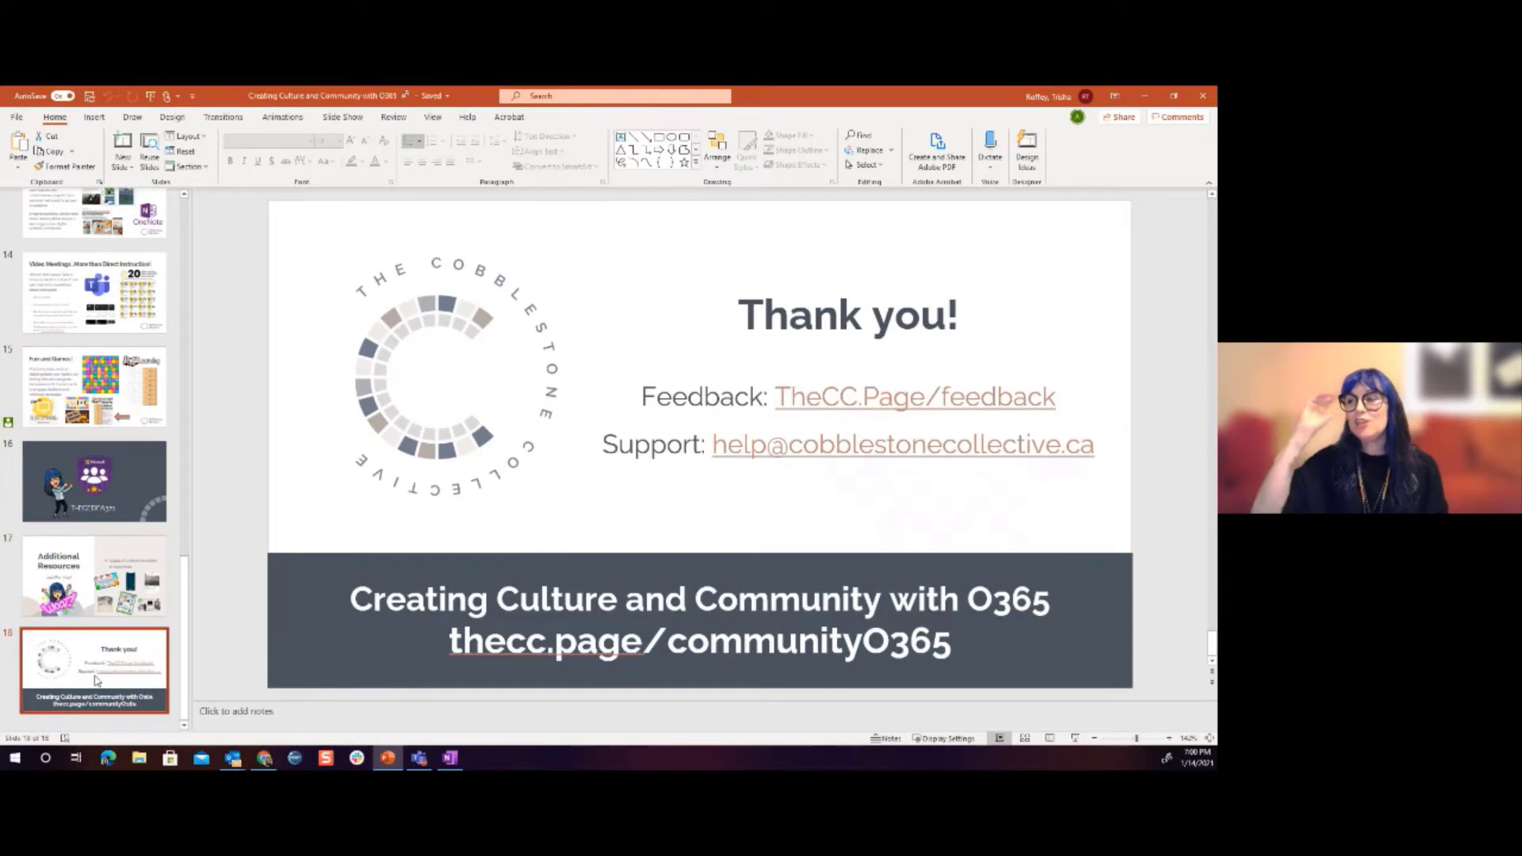